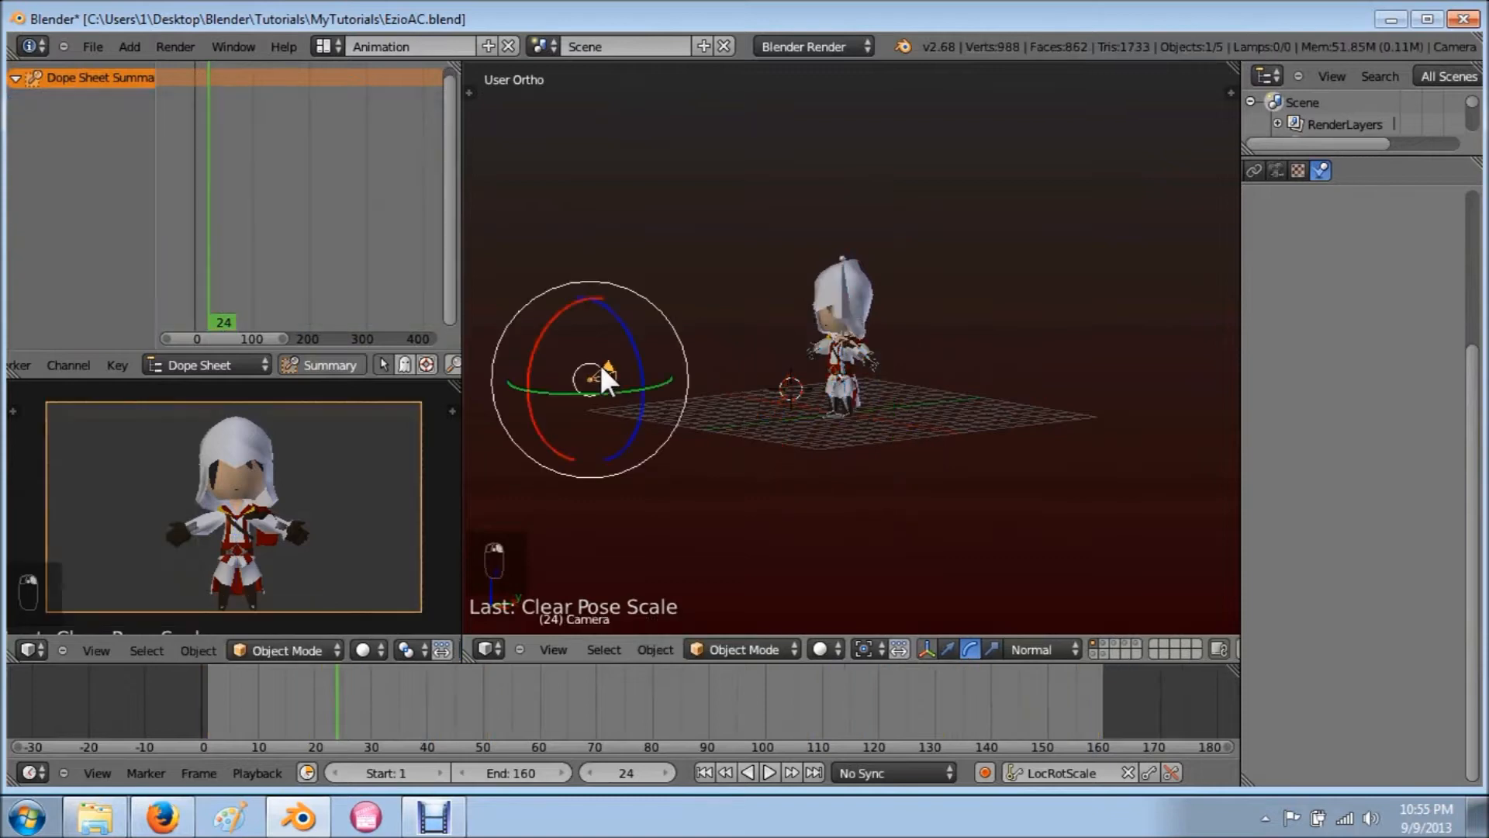
Step: Look through the scene camera and move it freehand, keeping the whole character inside its frame
{"action": "middle_click_drag", "start_coordinate": [674, 467], "coordinate": [690, 487]}
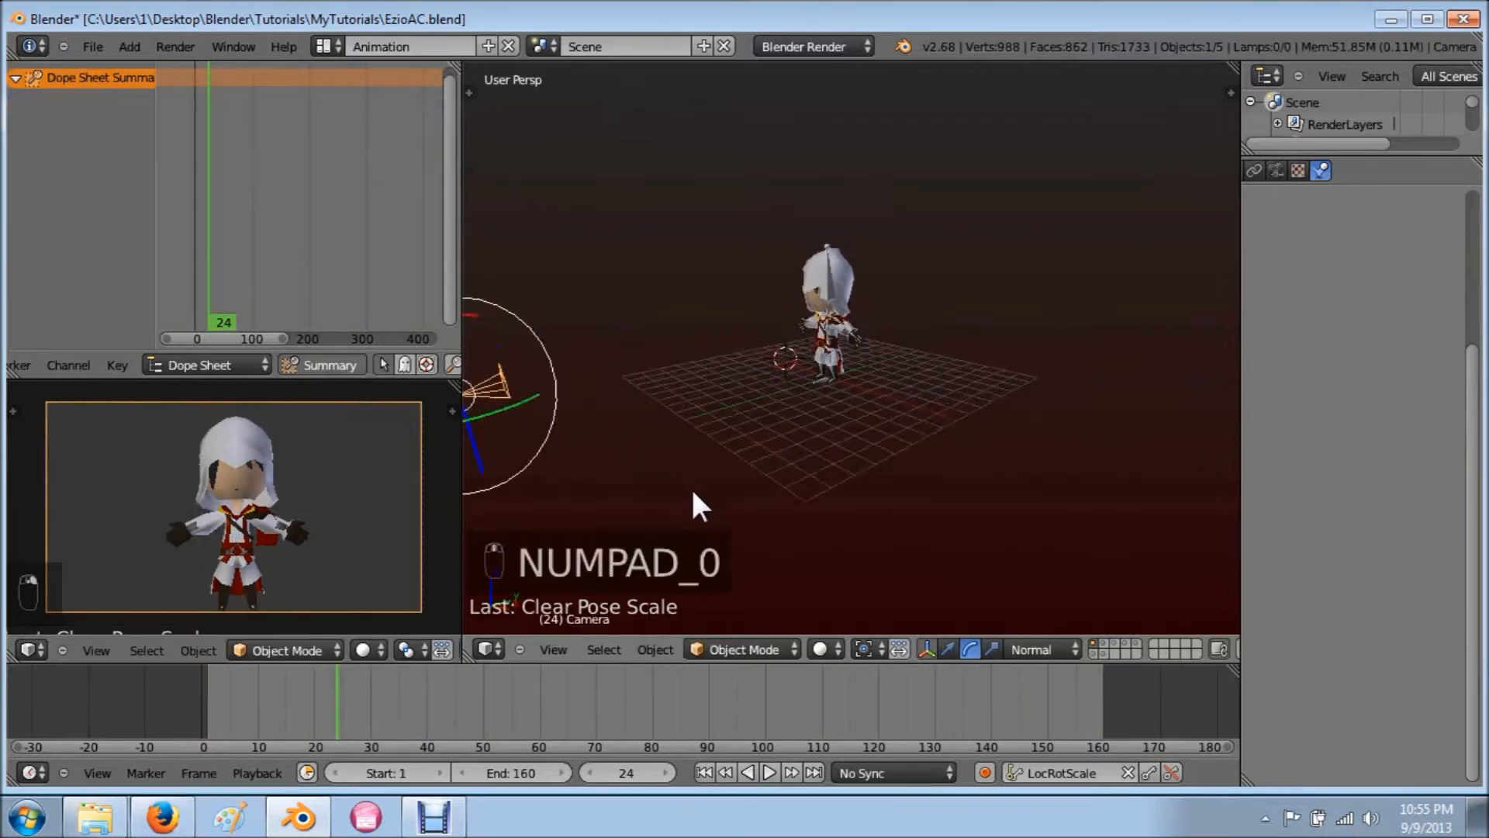
{"action": "key", "text": "KP_0"}
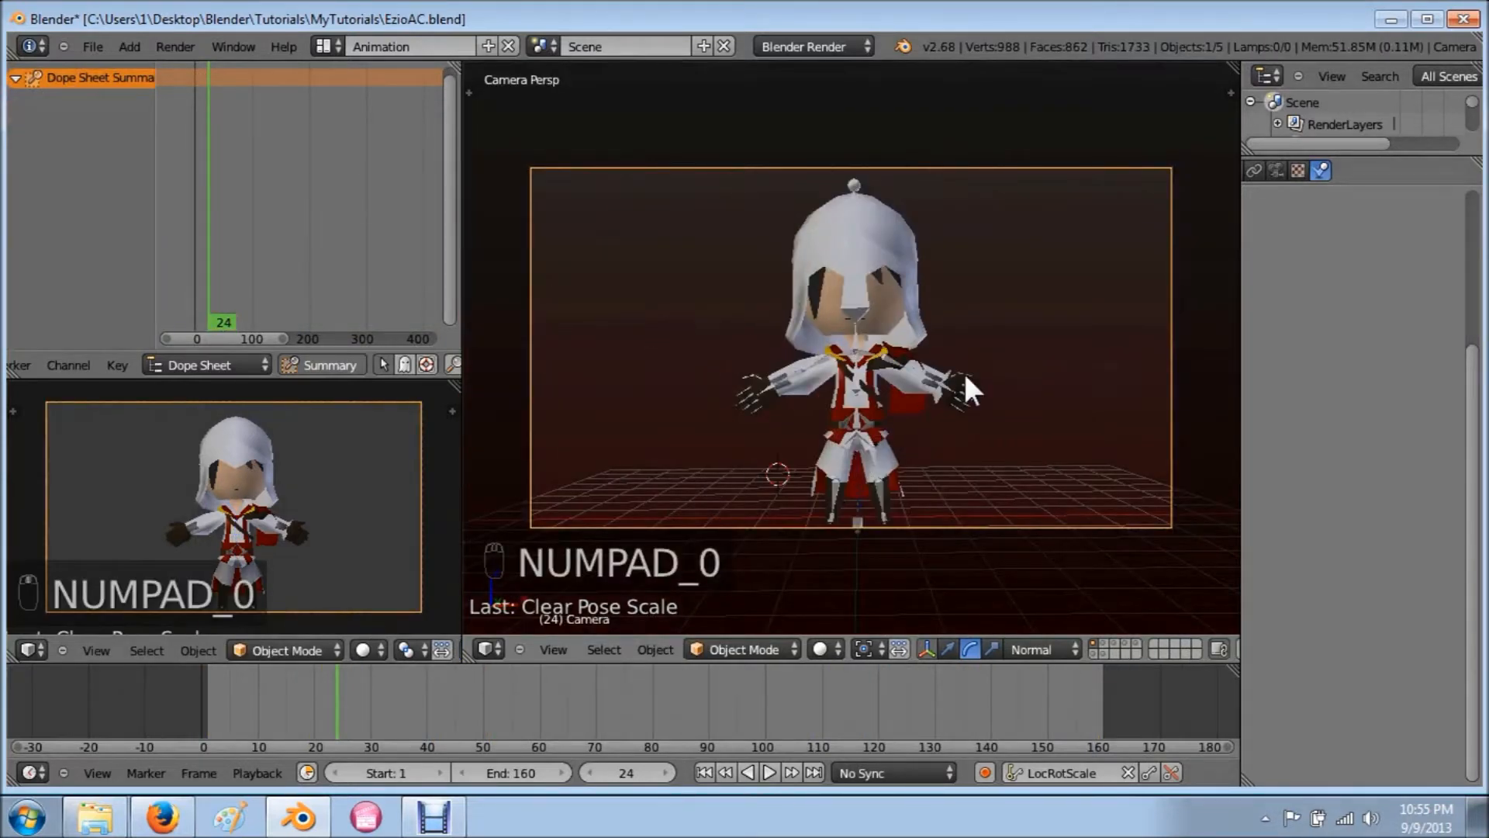
{"action": "key", "text": "g"}
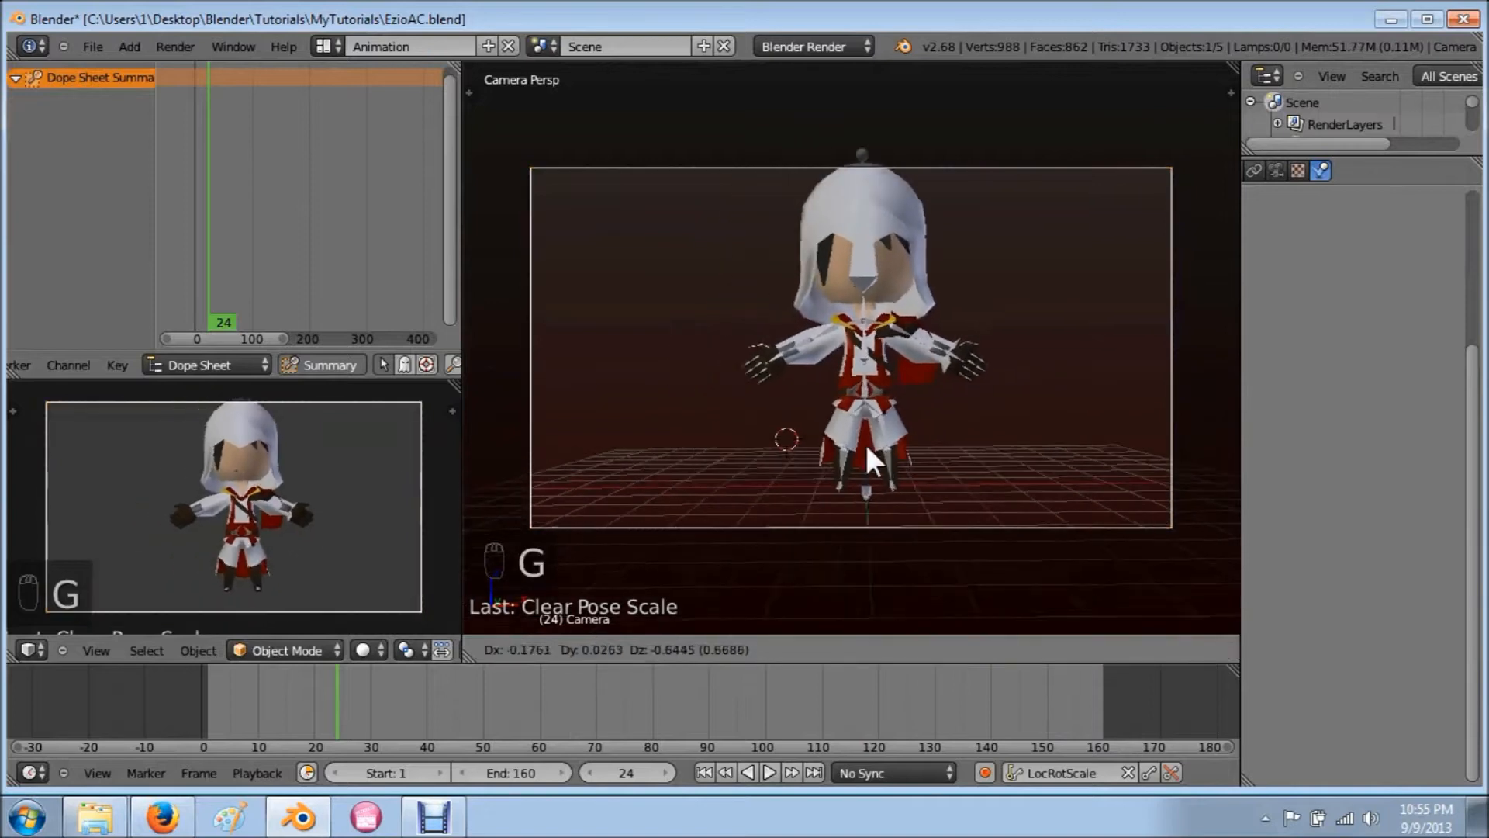
{"action": "left_click", "coordinate": [929, 381]}
{"action": "key", "text": "KP_0"}
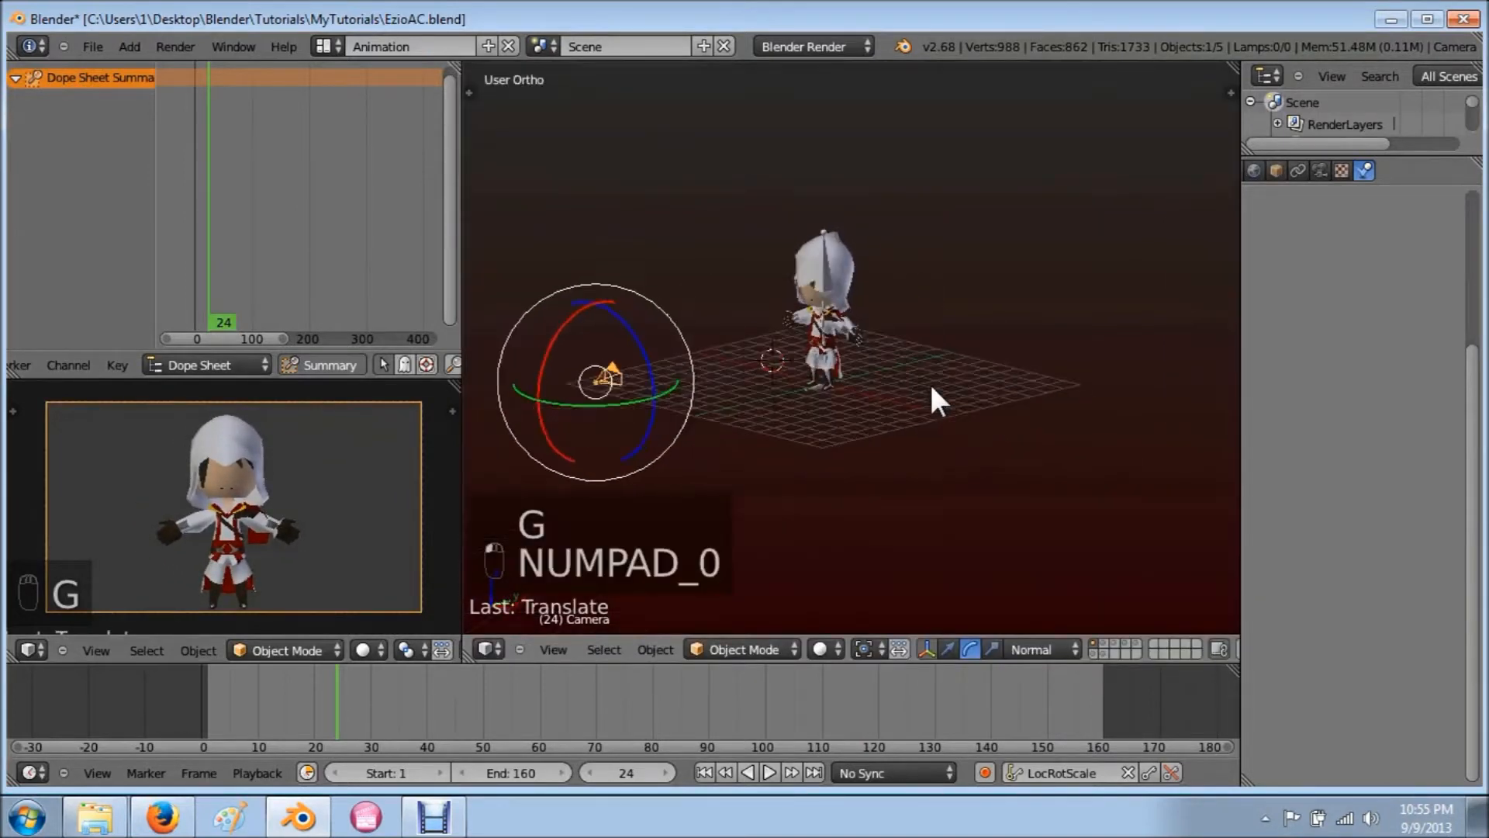
{"action": "key", "text": "KP_0"}
{"action": "key", "text": "KP_0"}
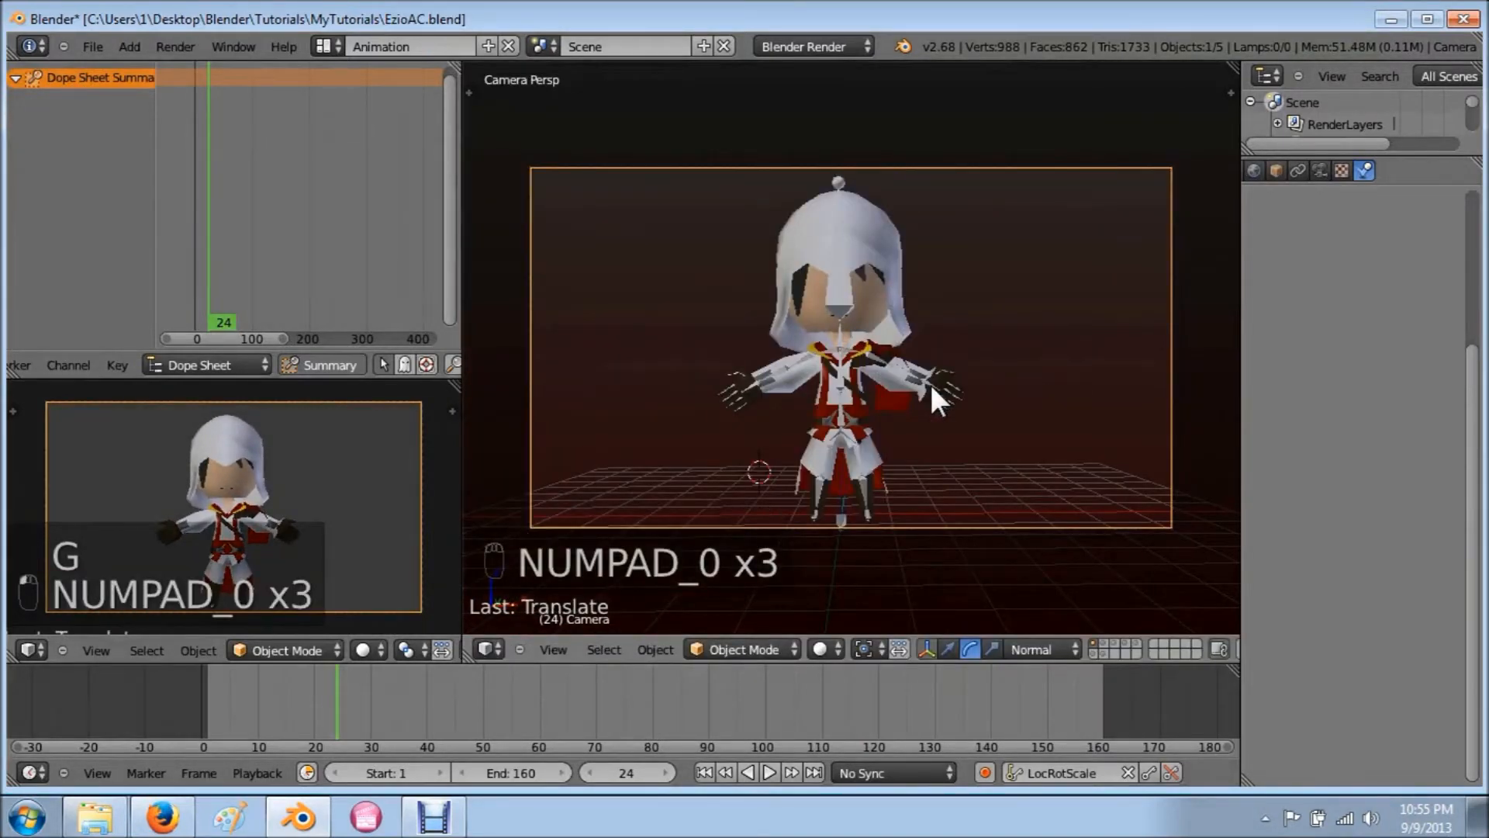
Step: Try moving the camera freehand so the character shifts sideways in its frame, and undo the move
{"action": "key", "text": "g"}
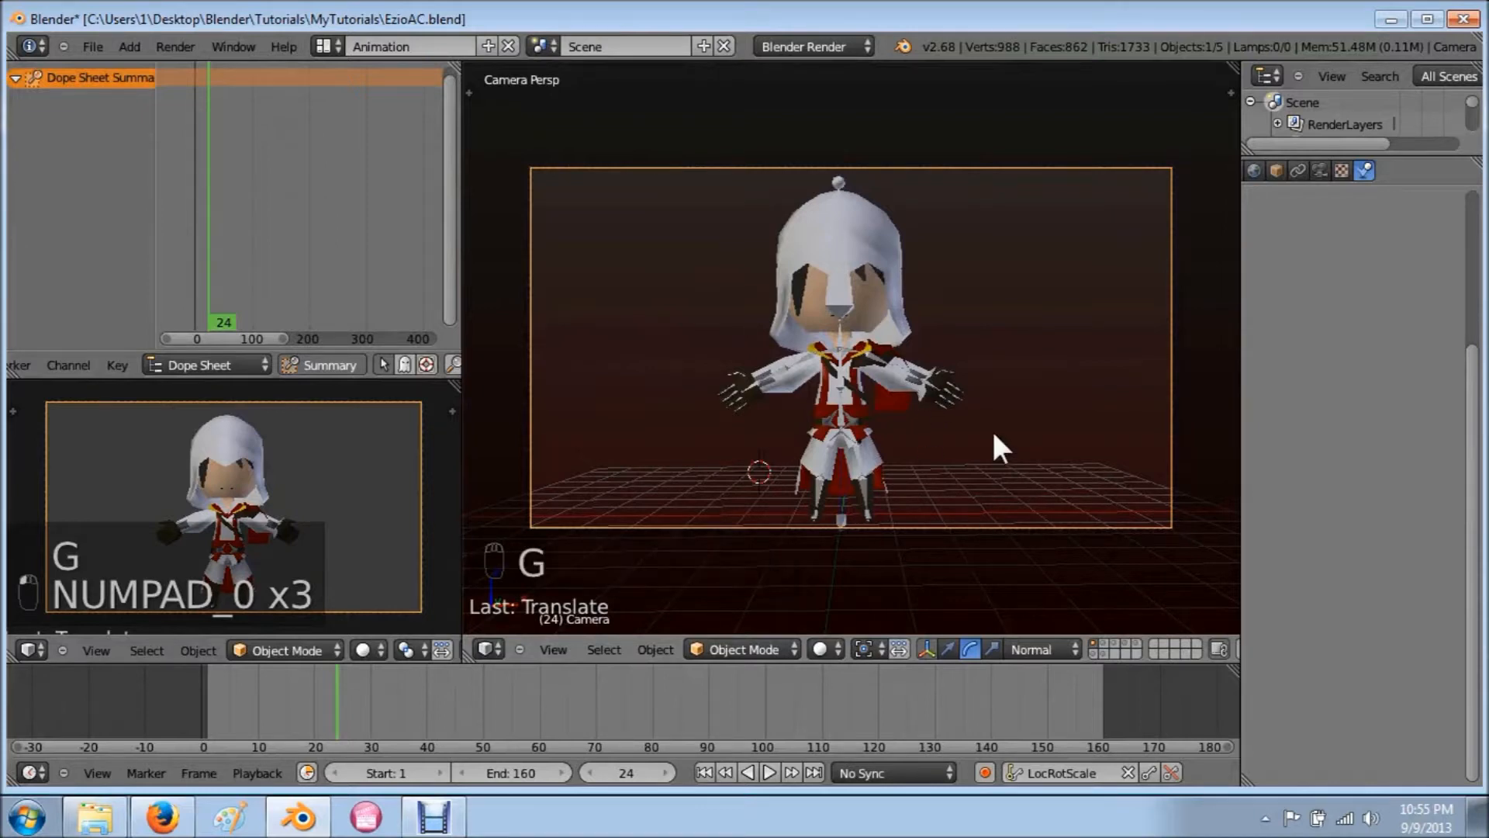
{"action": "key", "text": "g"}
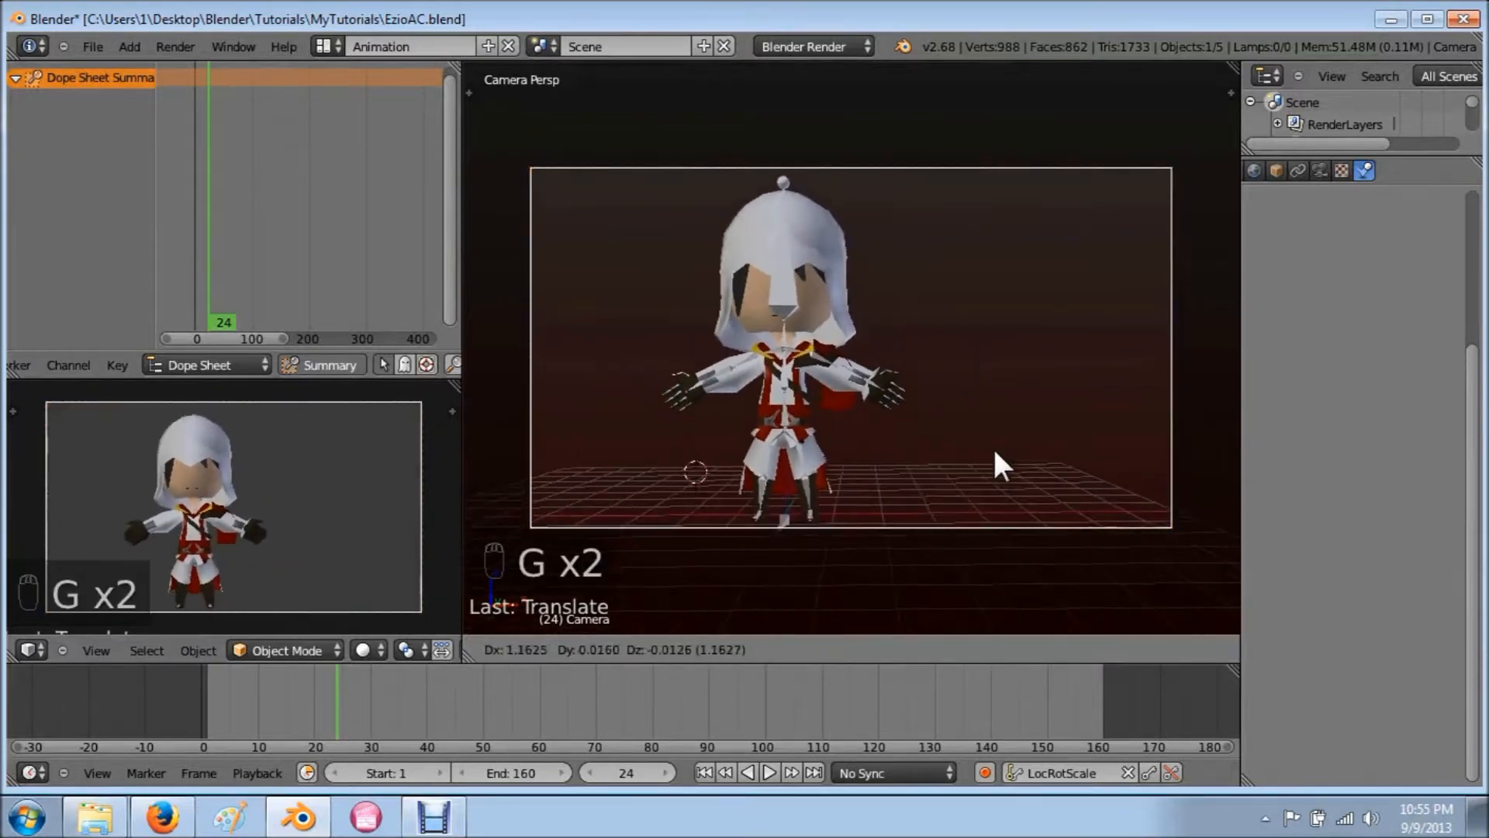
{"action": "left_click", "coordinate": [802, 450]}
{"action": "key", "text": "ctrl+z"}
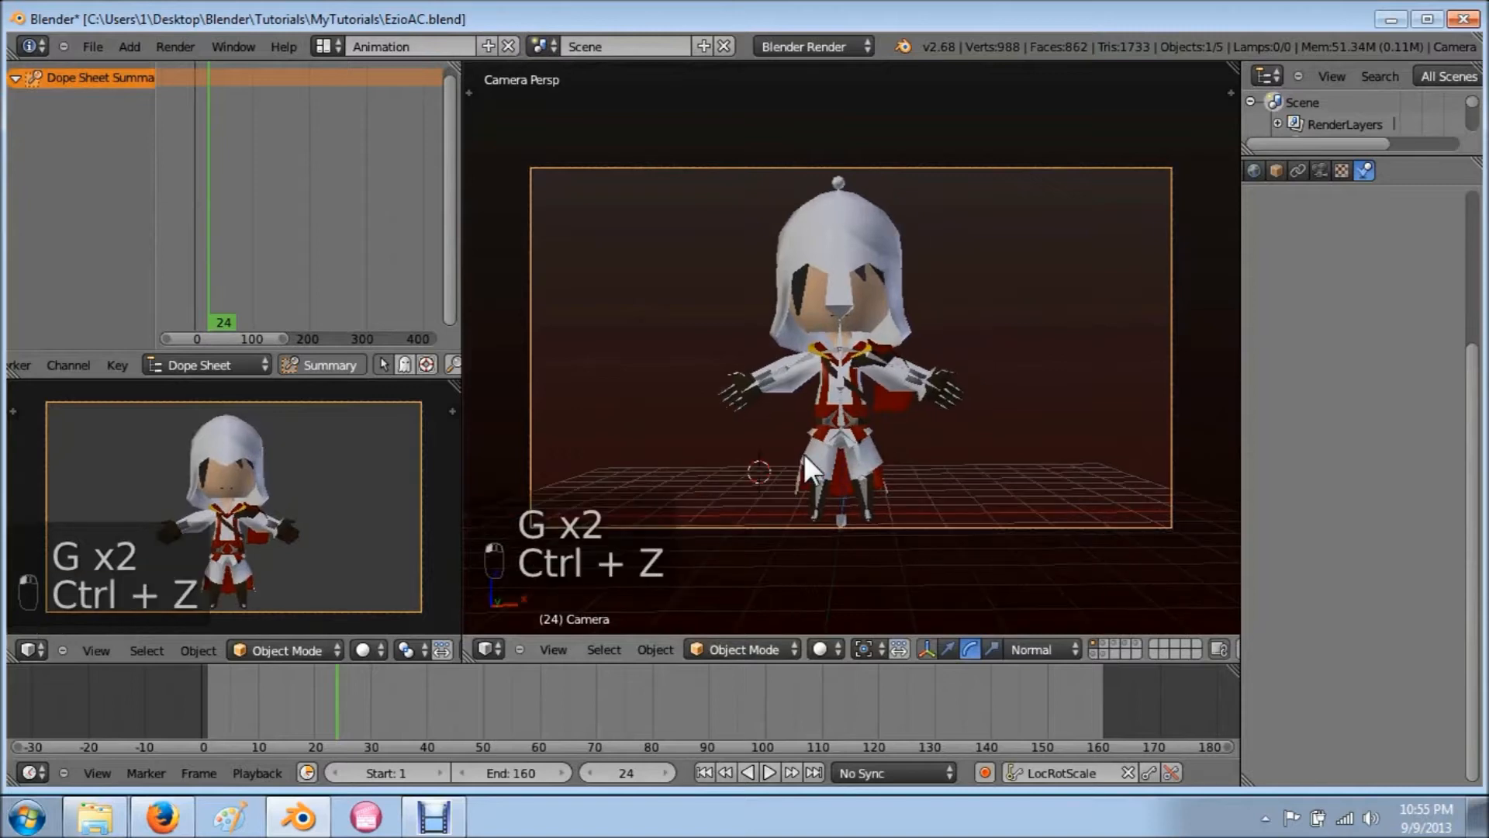
Step: Try rotating the camera around its viewing direction and scaling it freehand, undoing each transform
{"action": "key", "text": "r"}
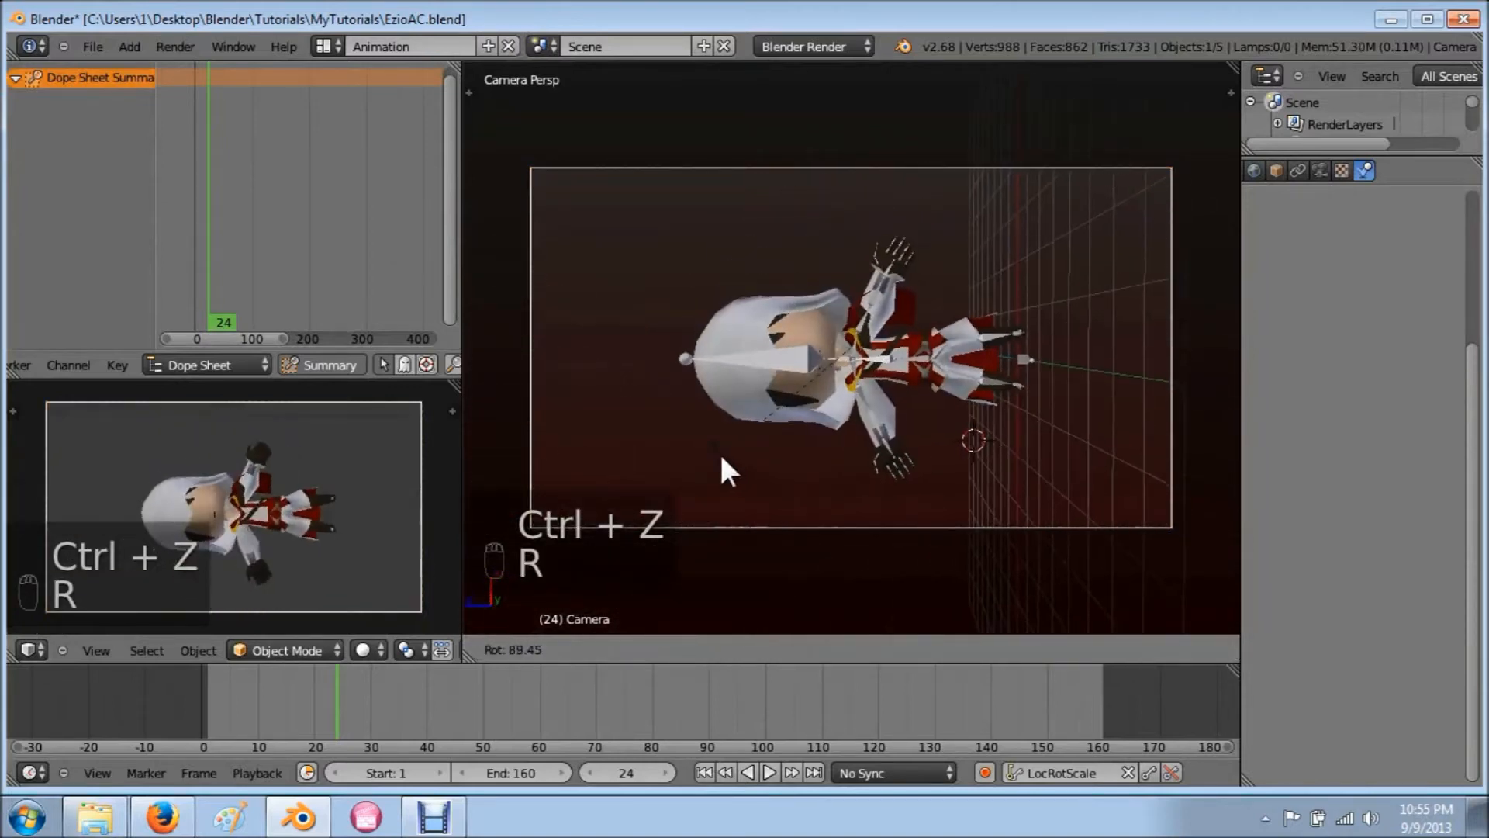
{"action": "left_click", "coordinate": [1052, 268]}
{"action": "key", "text": "ctrl+z"}
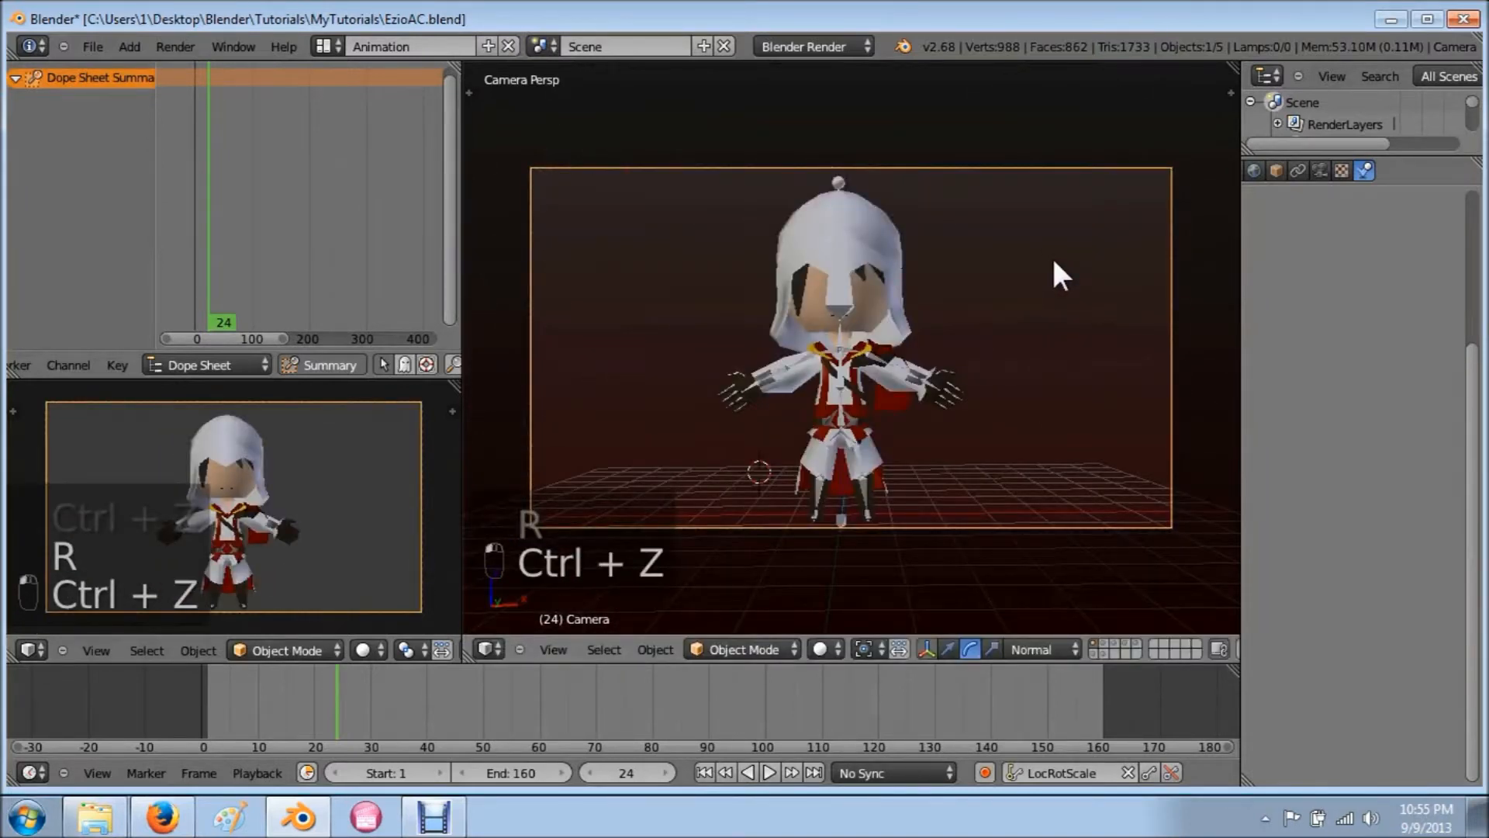
{"action": "key", "text": "s"}
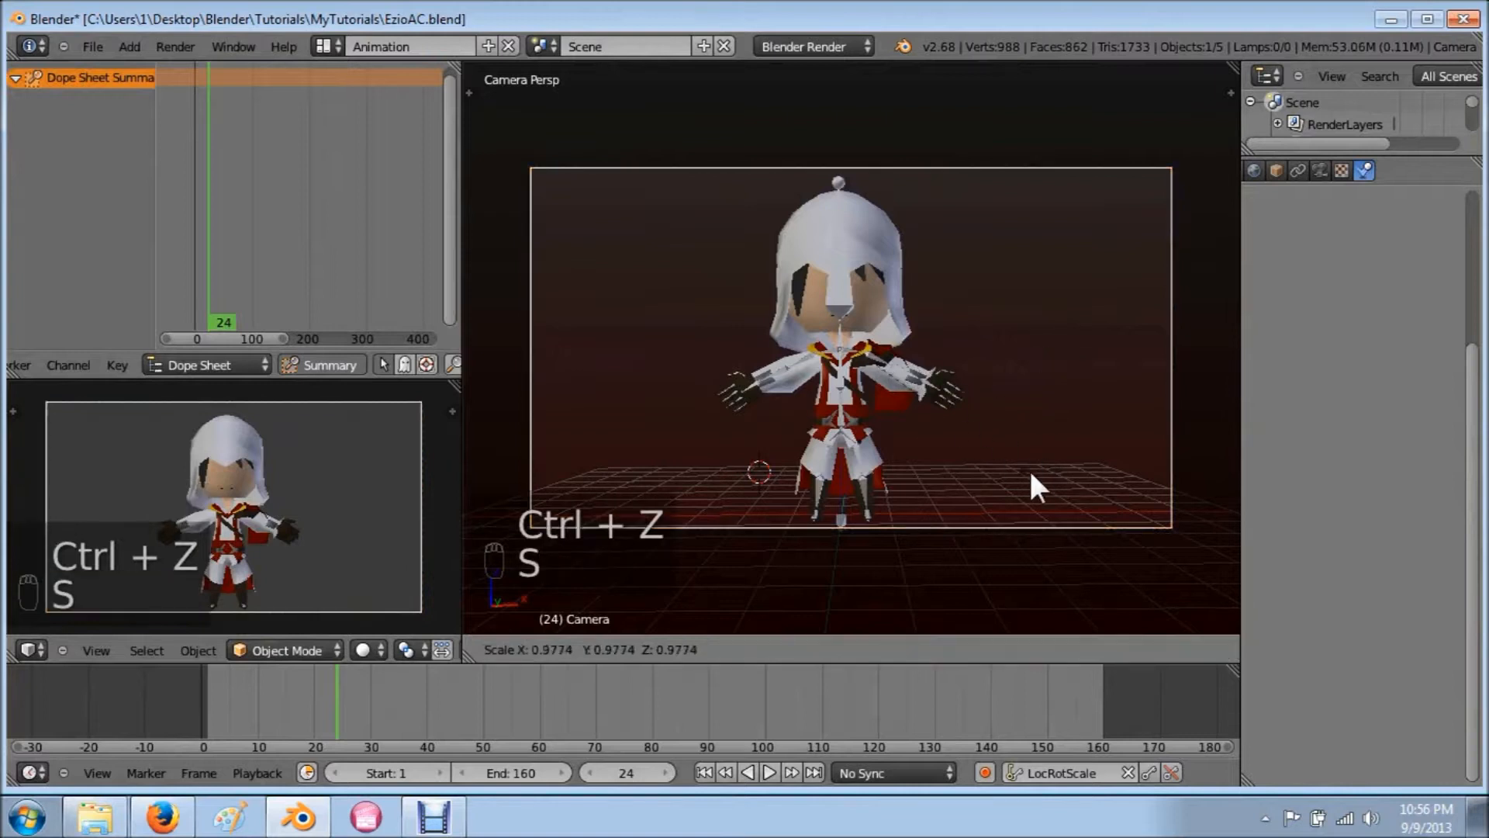
{"action": "left_click", "coordinate": [946, 438]}
{"action": "key", "text": "ctrl+z"}
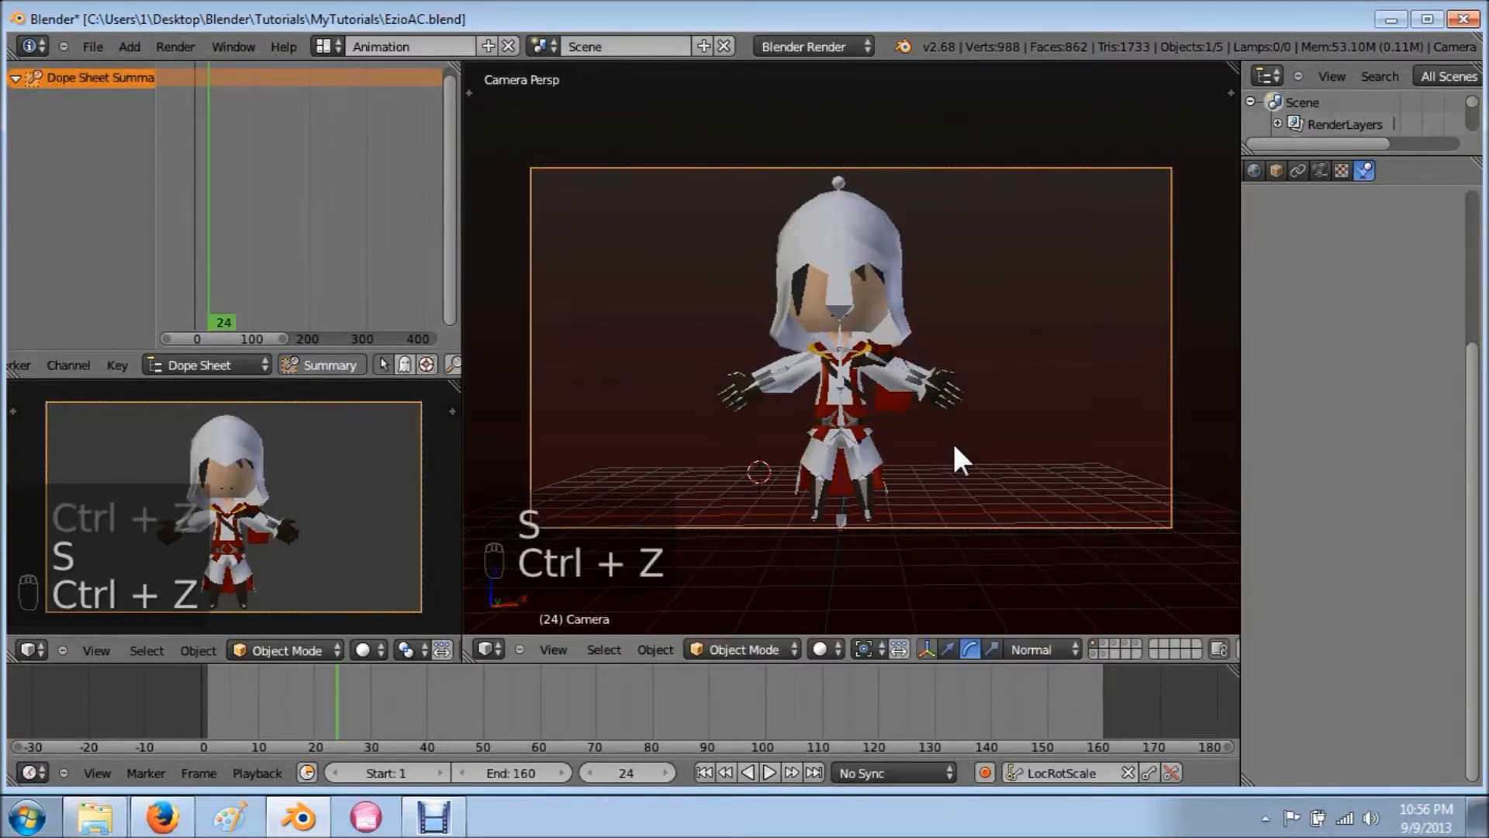
Step: Try rotating the camera about the global Z axis and about the global X axis, undoing each rotation
{"action": "key", "text": "r"}
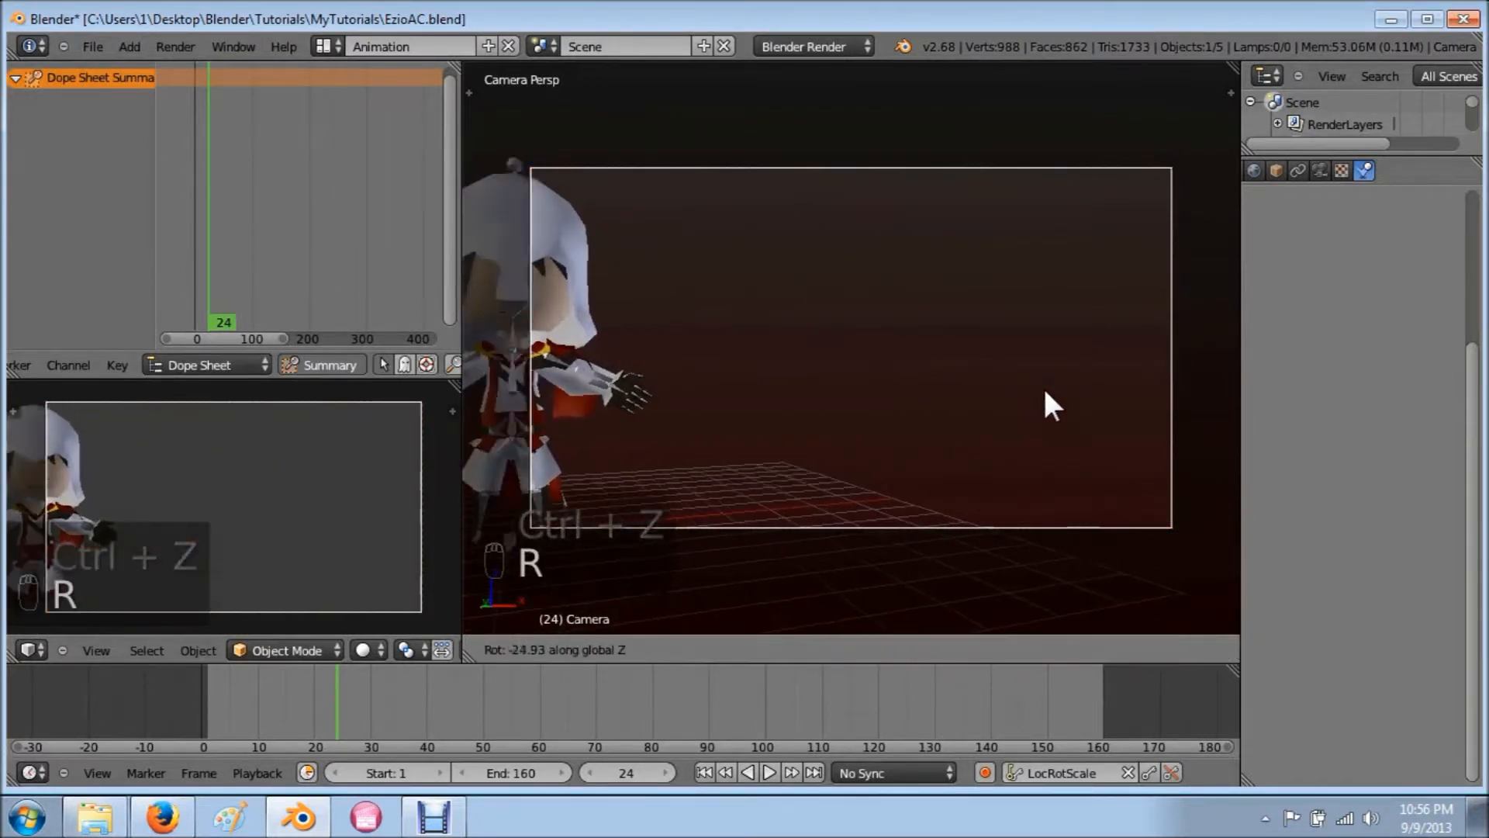
{"action": "left_click", "coordinate": [1011, 422]}
{"action": "key", "text": "ctrl+z"}
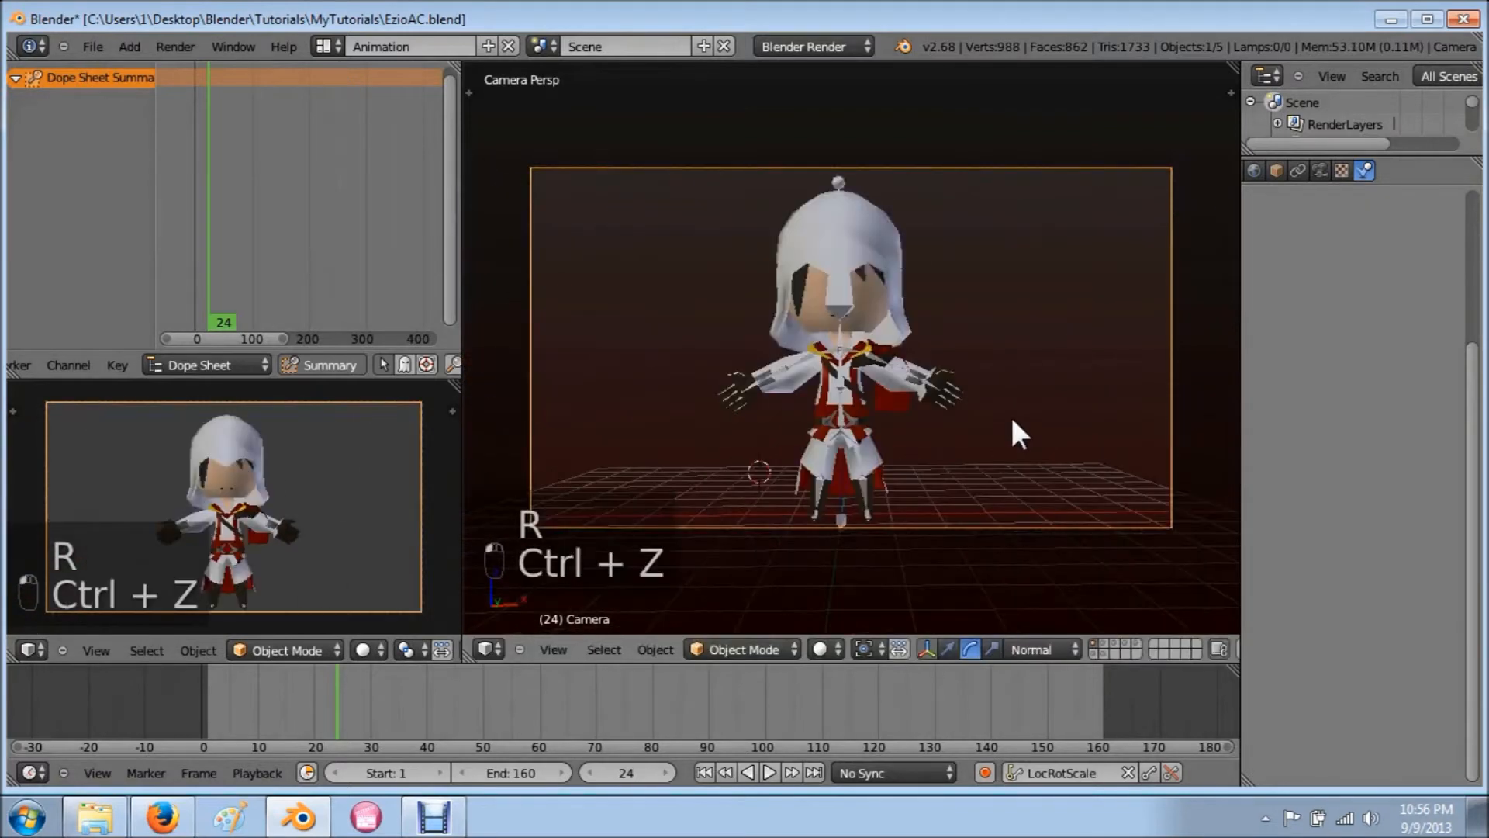
{"action": "key", "text": "r"}
{"action": "key", "text": "x"}
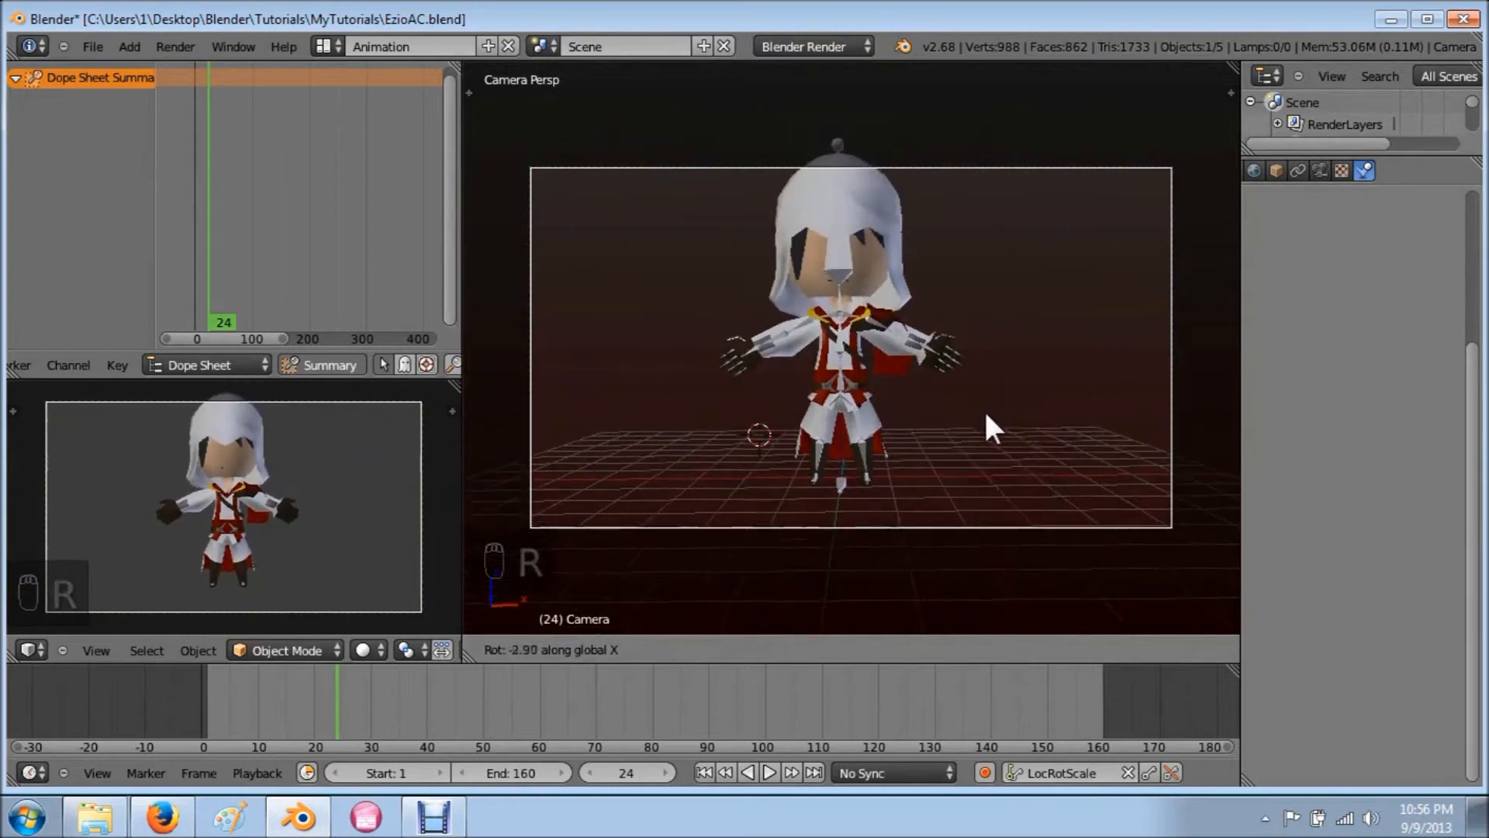
{"action": "left_click", "coordinate": [1001, 405]}
{"action": "key", "text": "ctrl+z"}
Step: Rotate the camera about global Z until the character reaches the frame's edge, and try a global X rotation, undoing only the latter
{"action": "key", "text": "r"}
{"action": "key", "text": "z"}
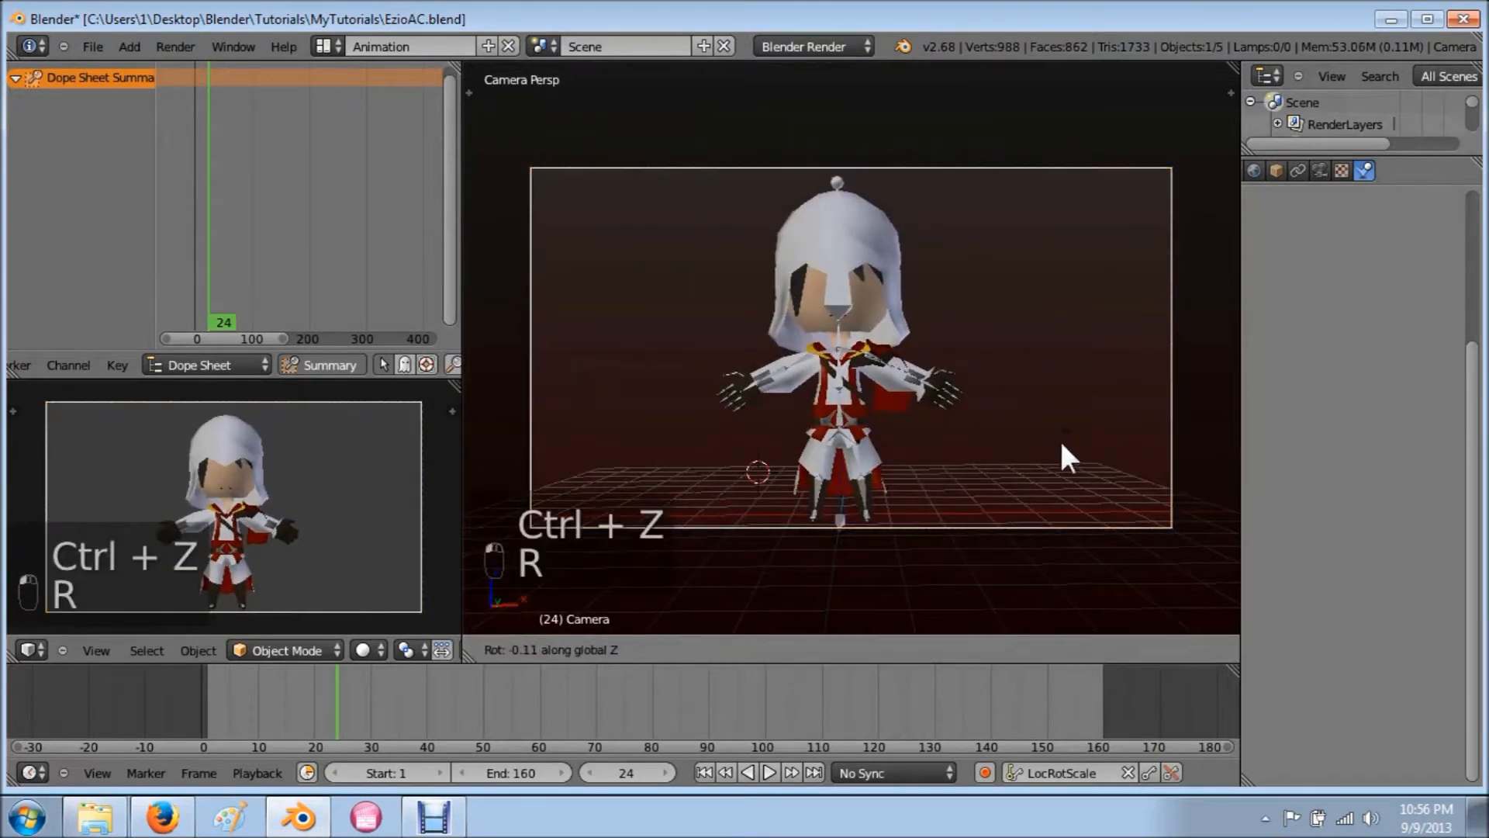
{"action": "left_click", "coordinate": [1073, 402]}
{"action": "key", "text": "r"}
{"action": "key", "text": "x"}
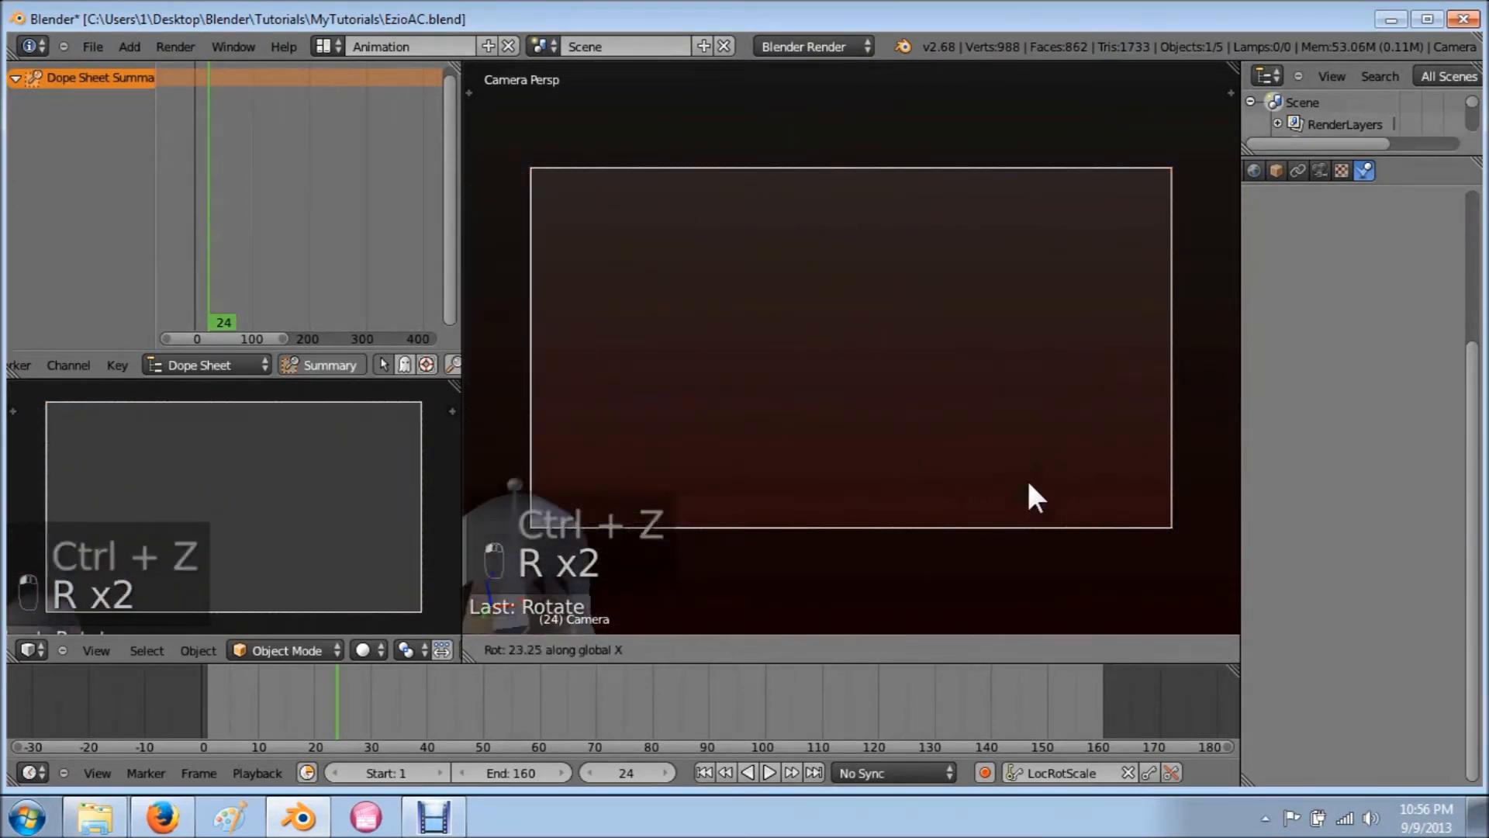
{"action": "left_click", "coordinate": [1078, 325]}
{"action": "key", "text": "ctrl+z"}
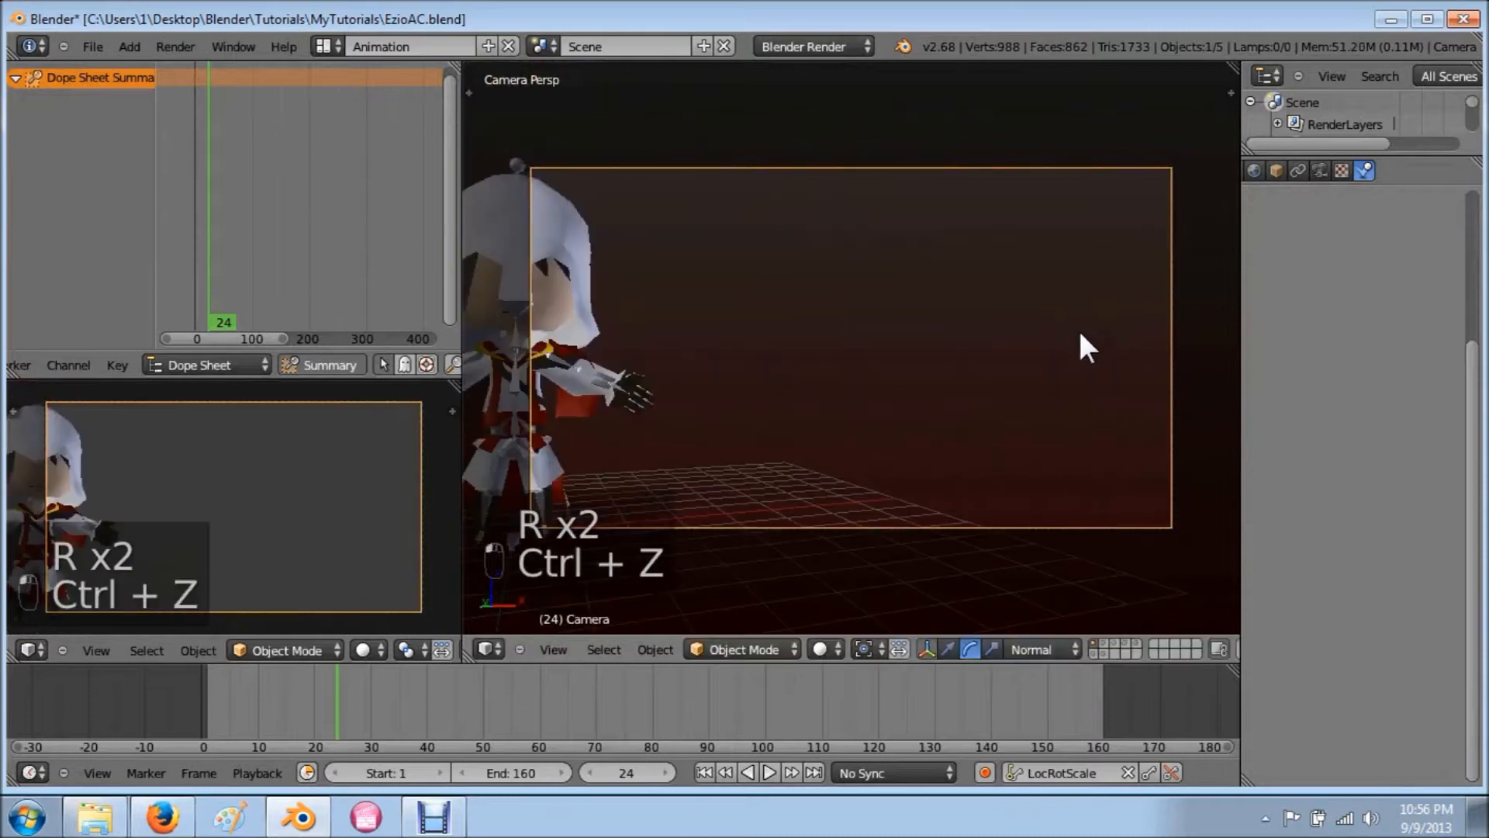
Step: Try rotating the camera about its normal X axis, undo it, and turn the camera back about global Z to recentre the character
{"action": "key", "text": "r"}
{"action": "key", "text": "x"}
{"action": "key", "text": "x"}
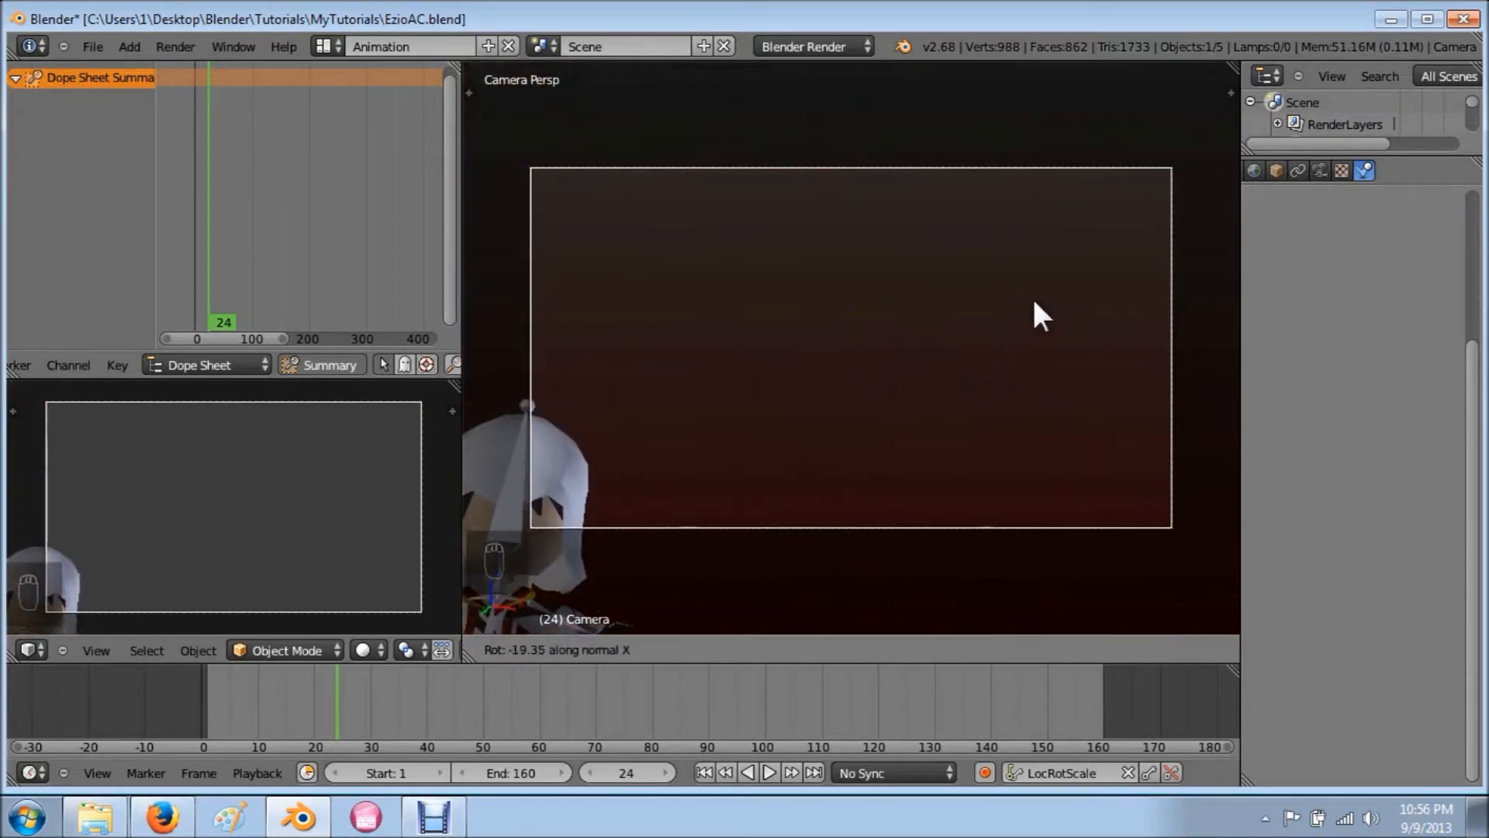
{"action": "left_click", "coordinate": [968, 359]}
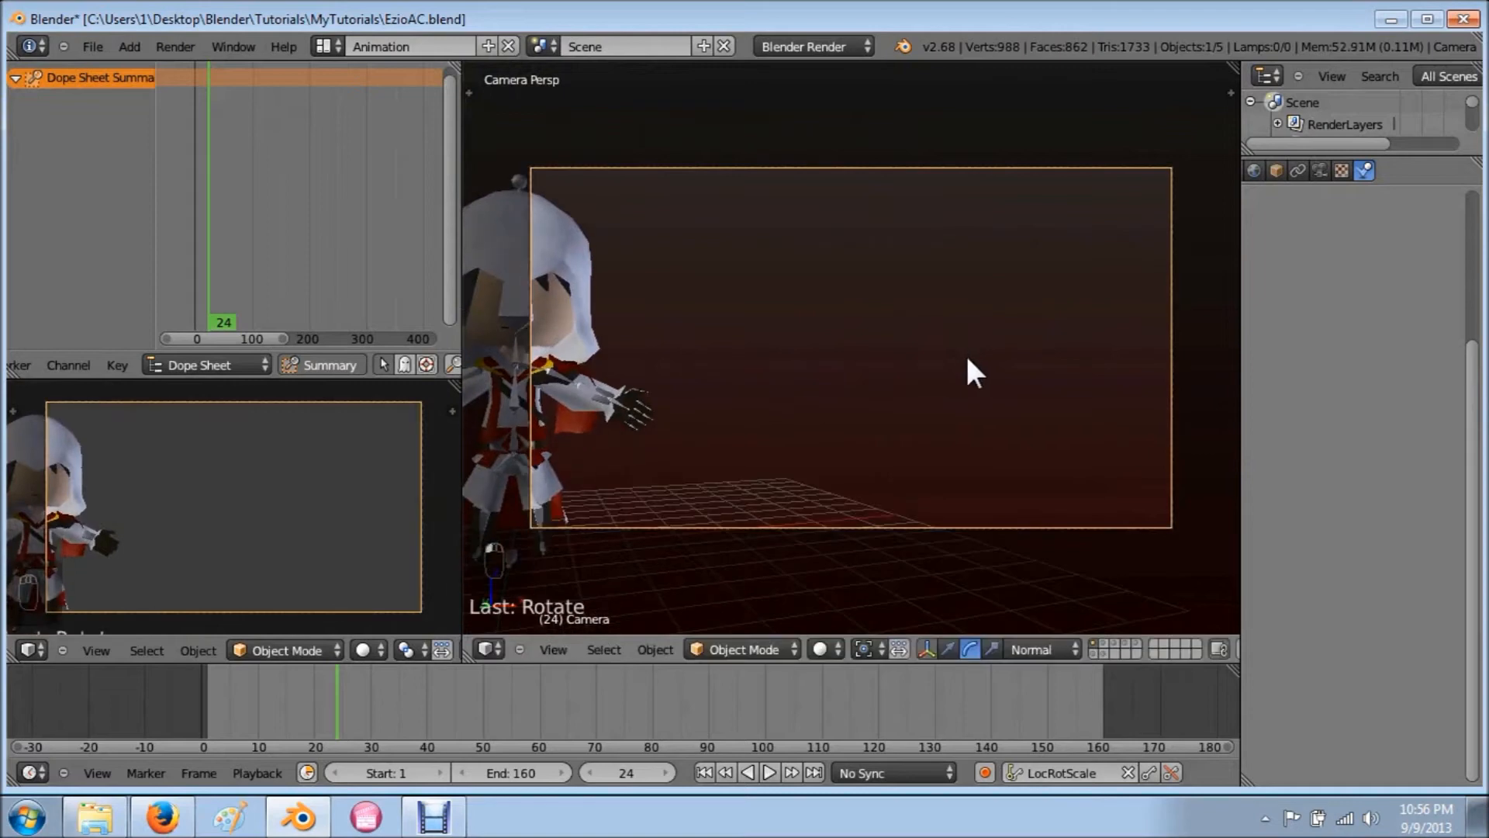
{"action": "key", "text": "ctrl+z"}
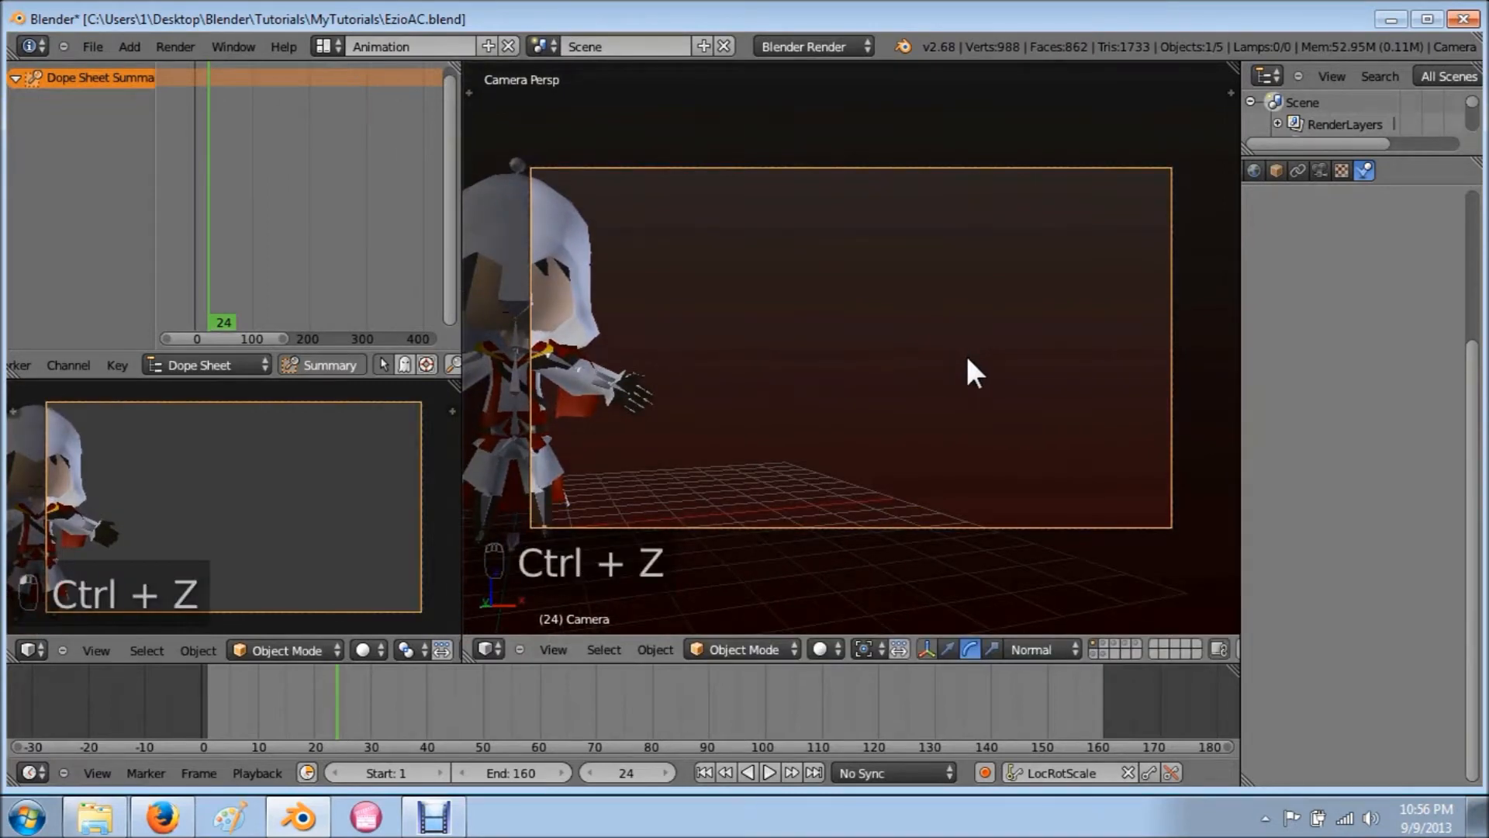
{"action": "key", "text": "r"}
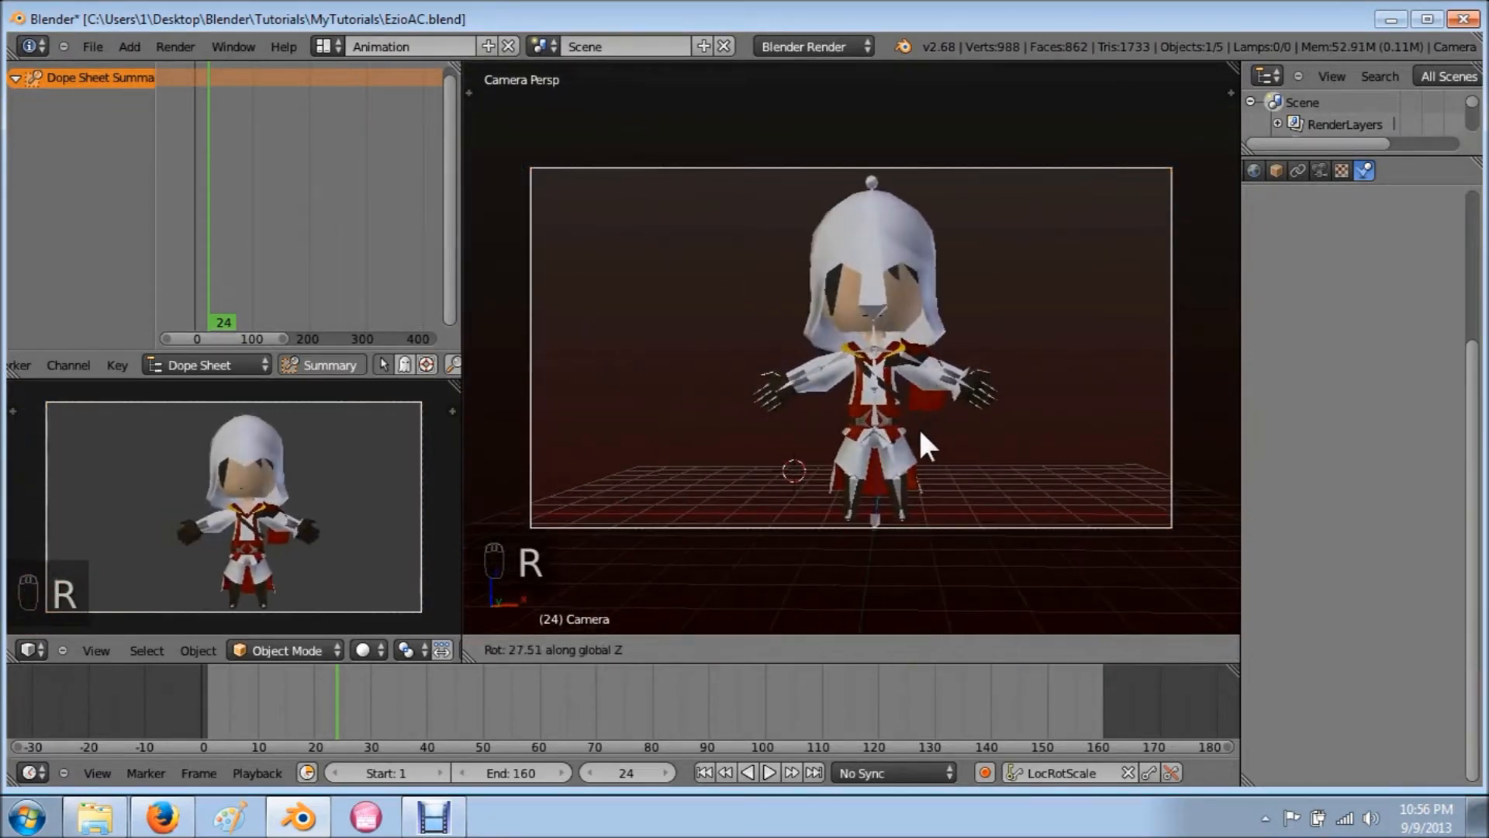
{"action": "left_click", "coordinate": [930, 426]}
Step: Try moving the camera along the global Y axis and along its normal Z axis, undoing each move
{"action": "key", "text": "g"}
{"action": "key", "text": "y"}
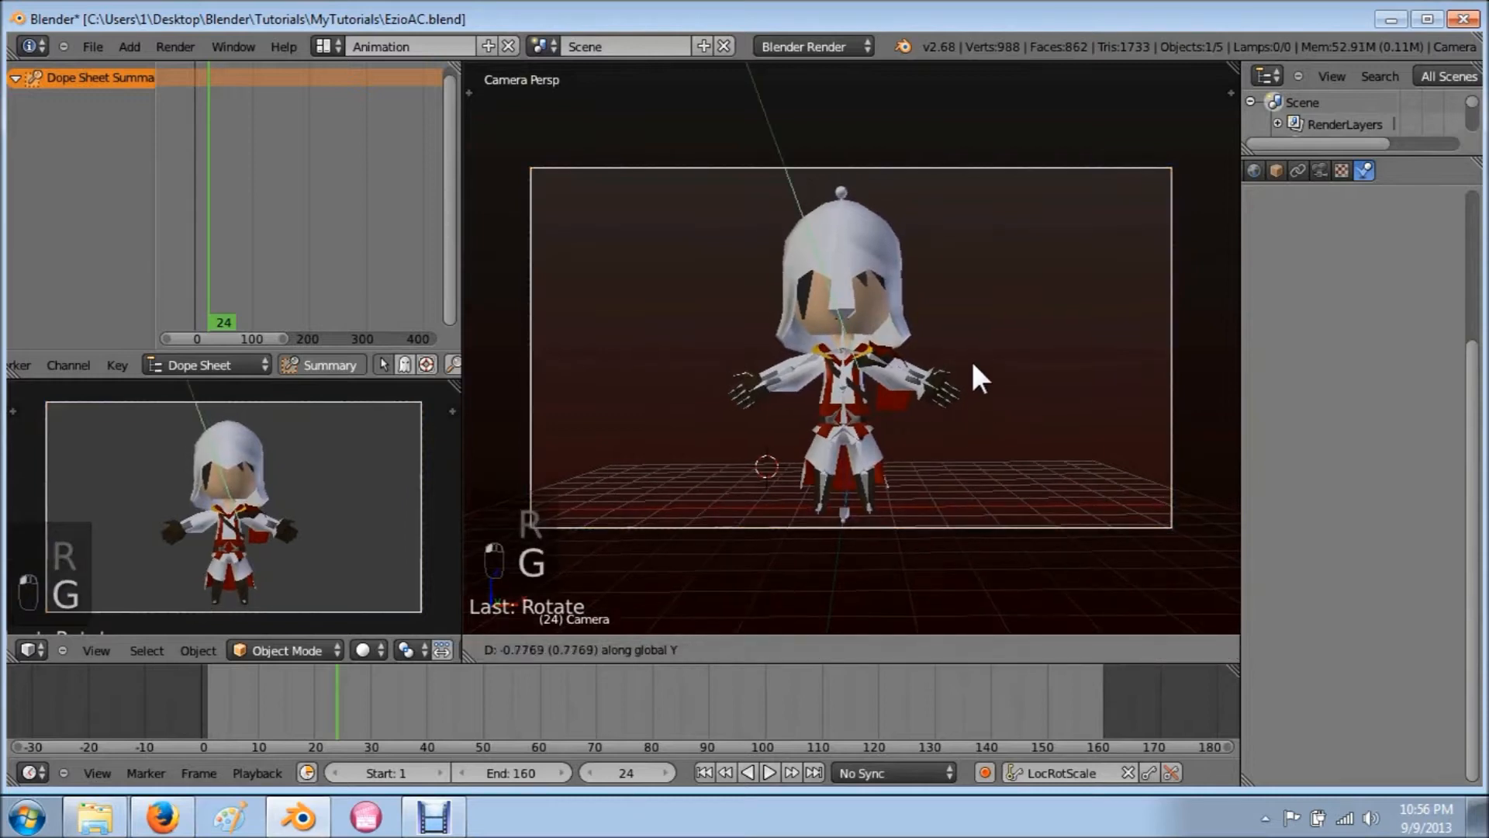
{"action": "left_click", "coordinate": [984, 407]}
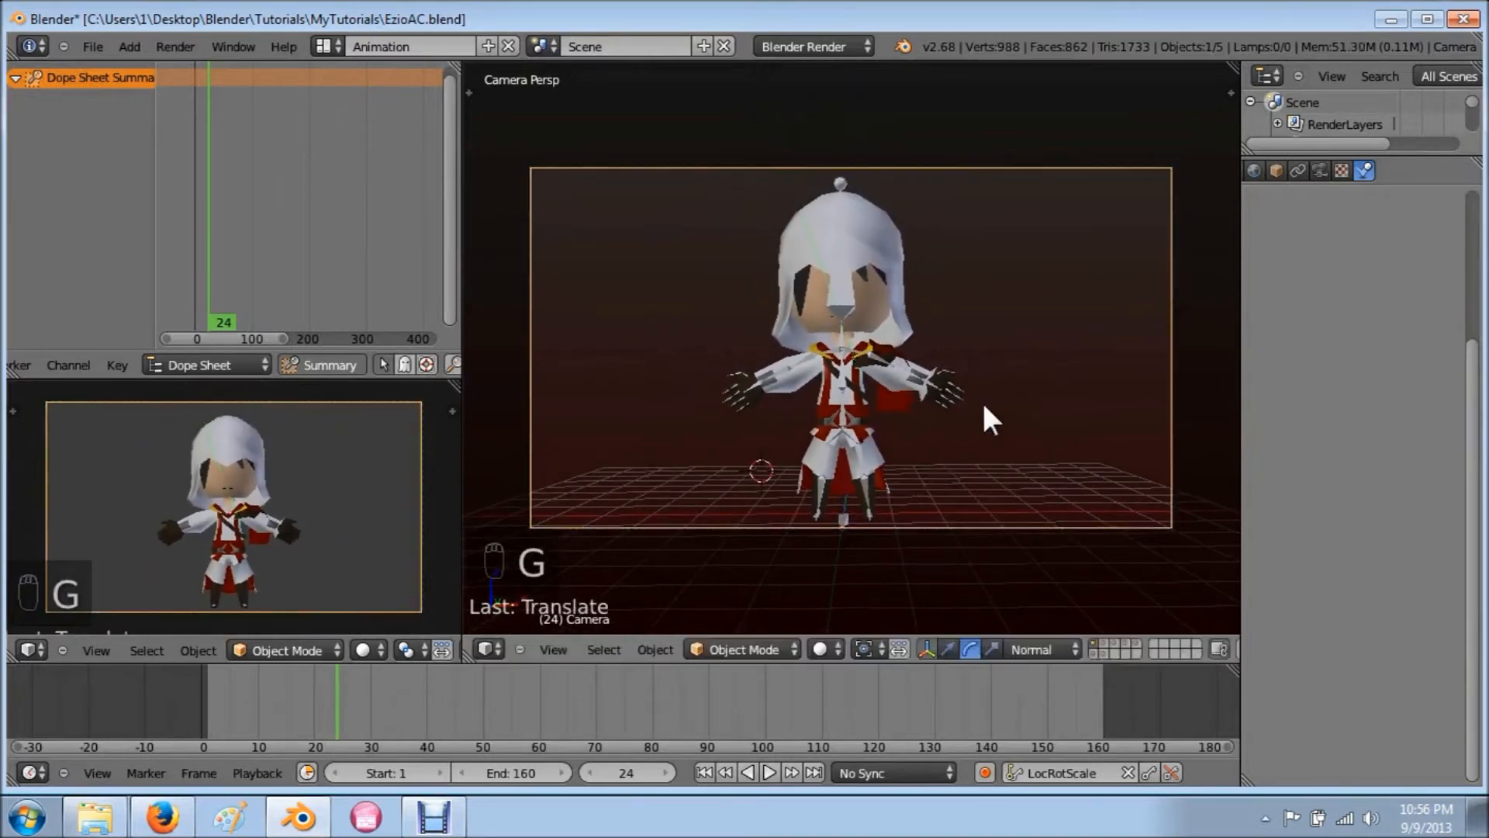
{"action": "key", "text": "ctrl+z"}
{"action": "key", "text": "g"}
{"action": "key", "text": "z"}
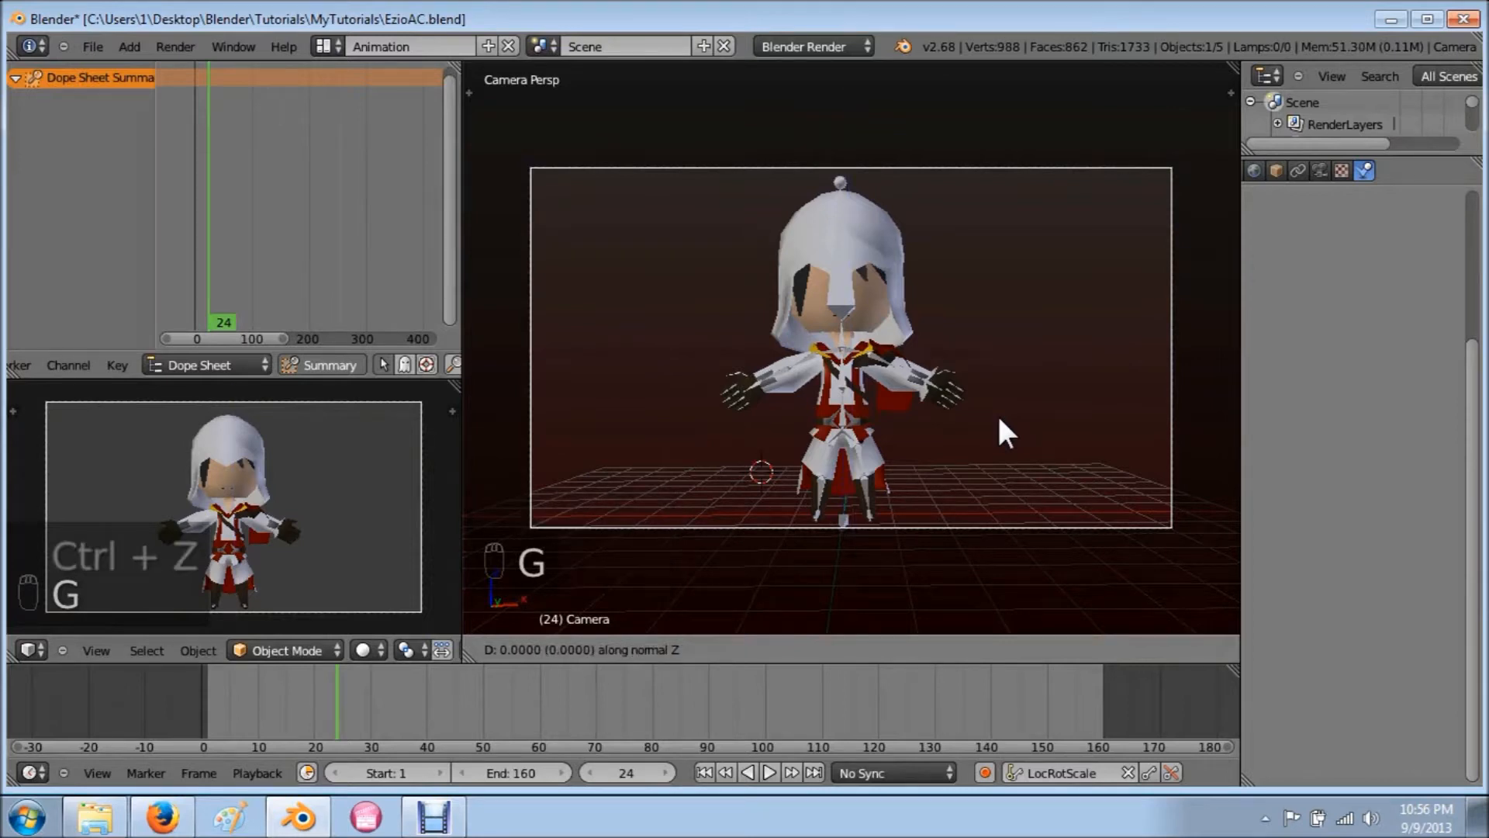
{"action": "key", "text": "z"}
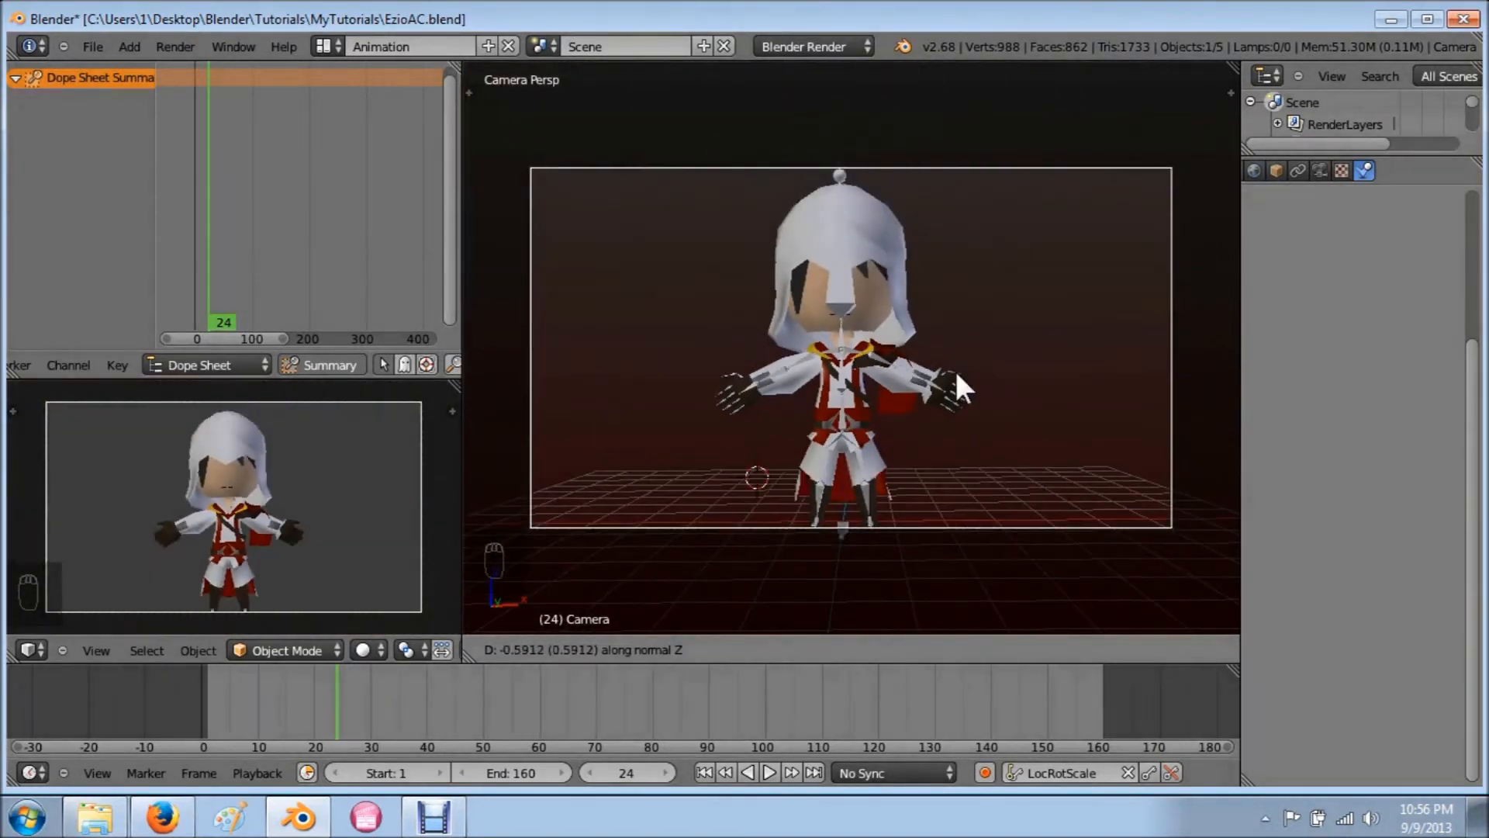
{"action": "left_click", "coordinate": [956, 367]}
{"action": "key", "text": "ctrl+z"}
Step: Move the camera freehand so the whole character stands slightly left of centre in its frame
{"action": "key", "text": "g"}
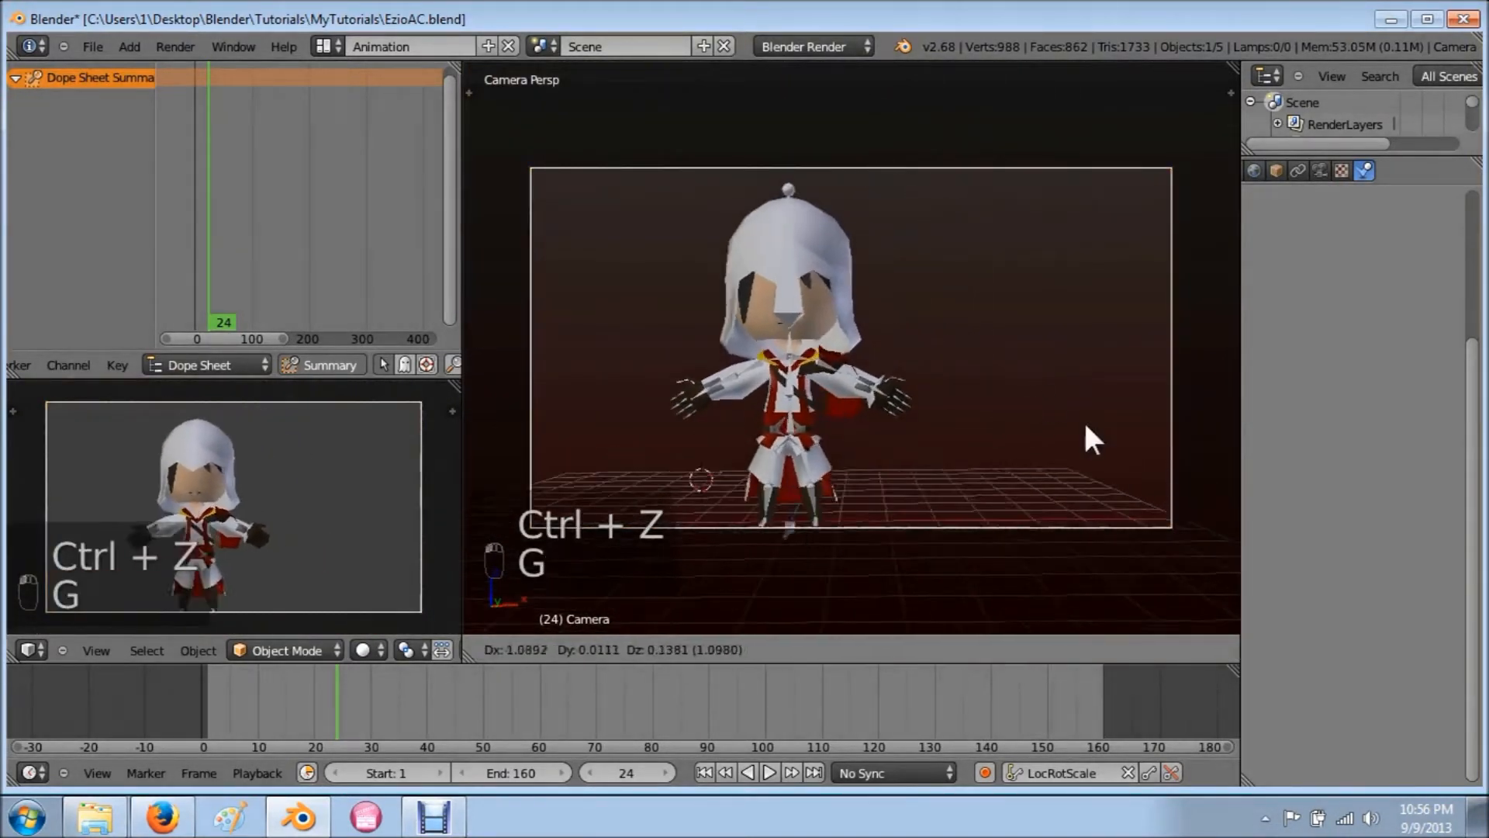
{"action": "left_click", "coordinate": [1073, 480]}
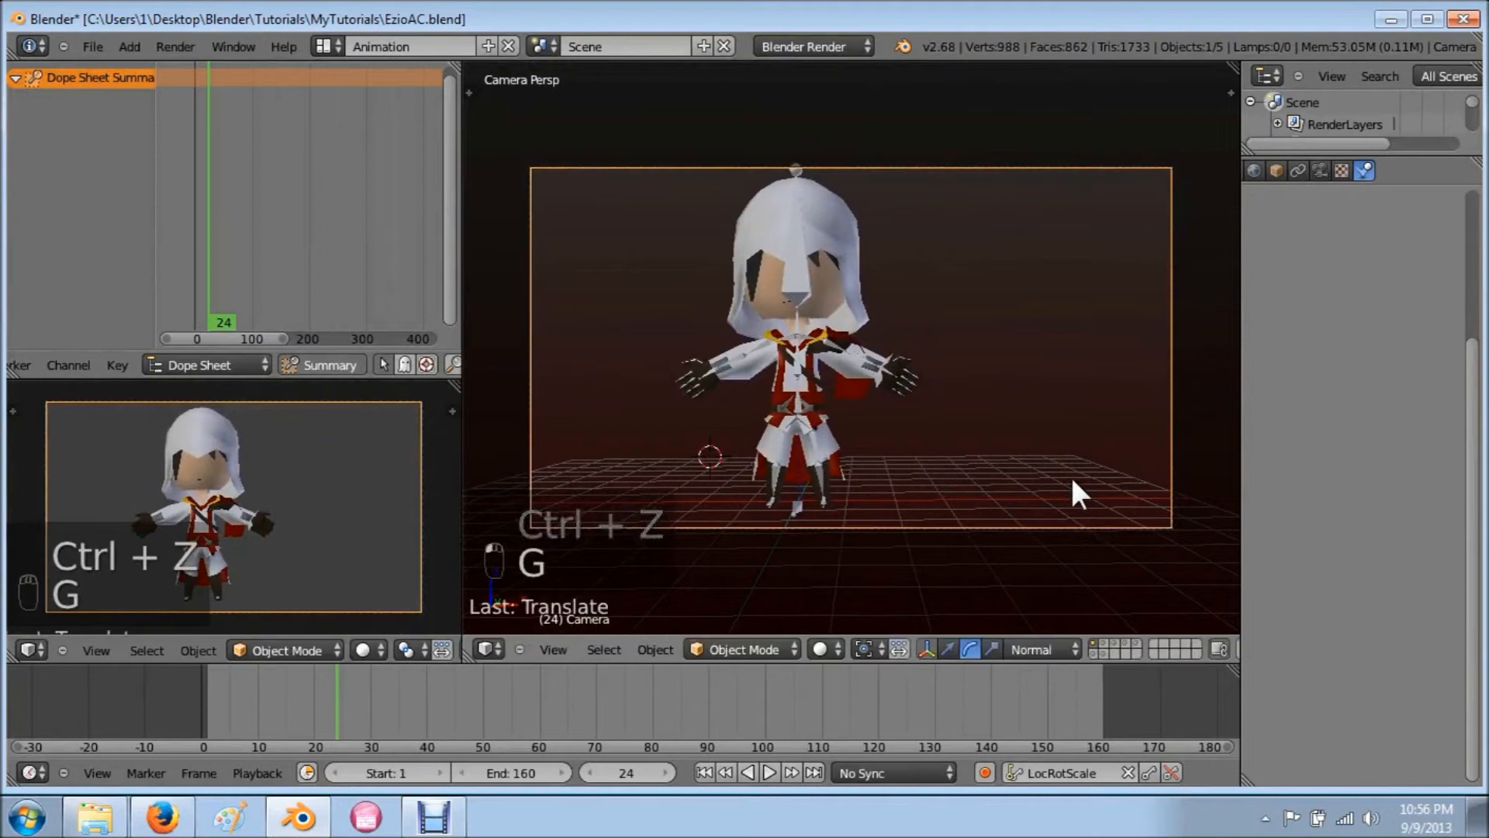
Step: Try clearing the camera's location and rotation while looking through it, and undo both resets
{"action": "key", "text": "alt+g"}
{"action": "key", "text": "alt+r"}
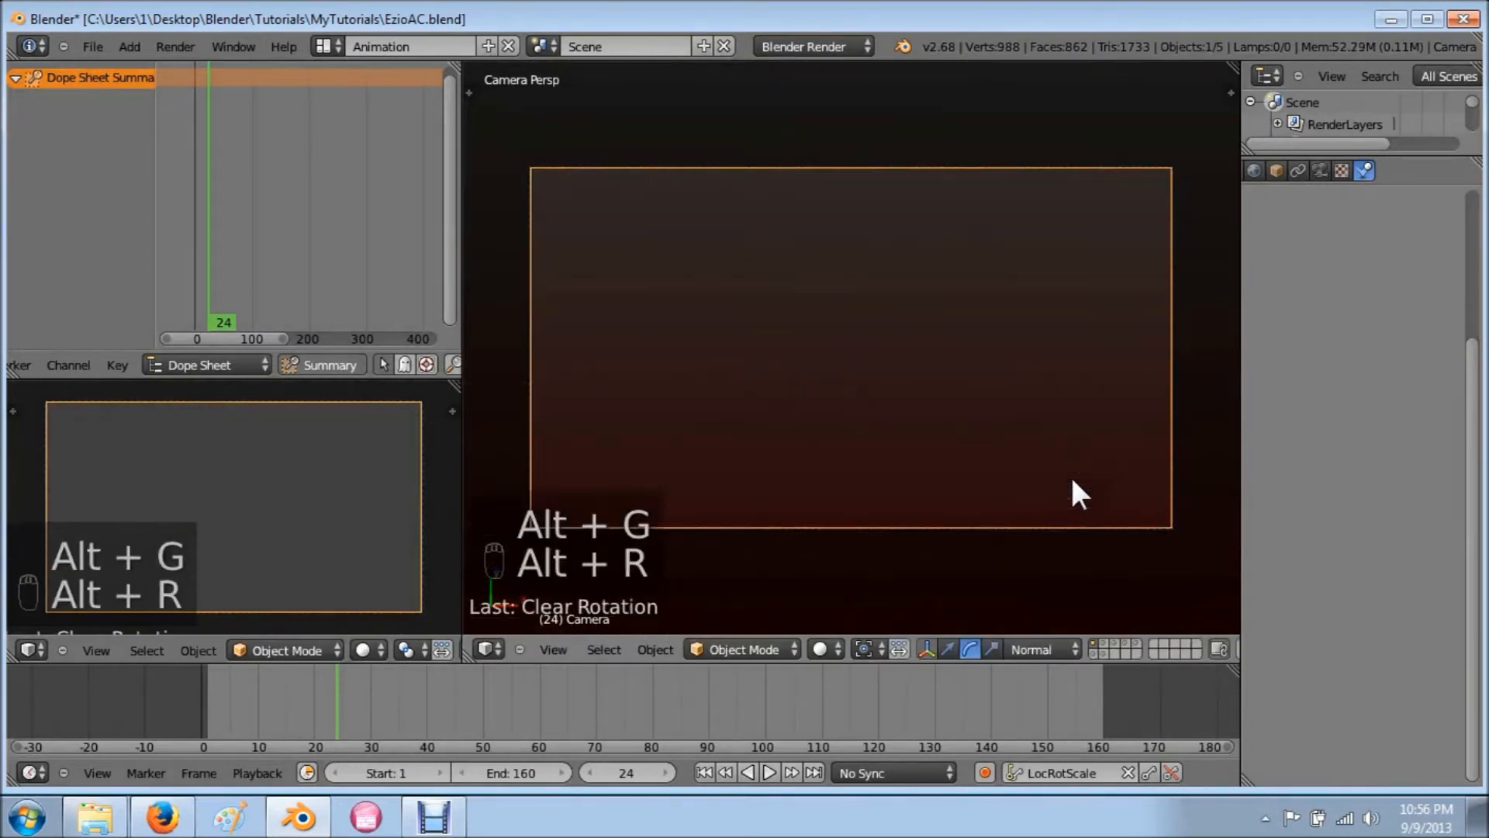
{"action": "key", "text": "ctrl+z"}
{"action": "key", "text": "ctrl+z"}
{"action": "key", "text": "ctrl+z"}
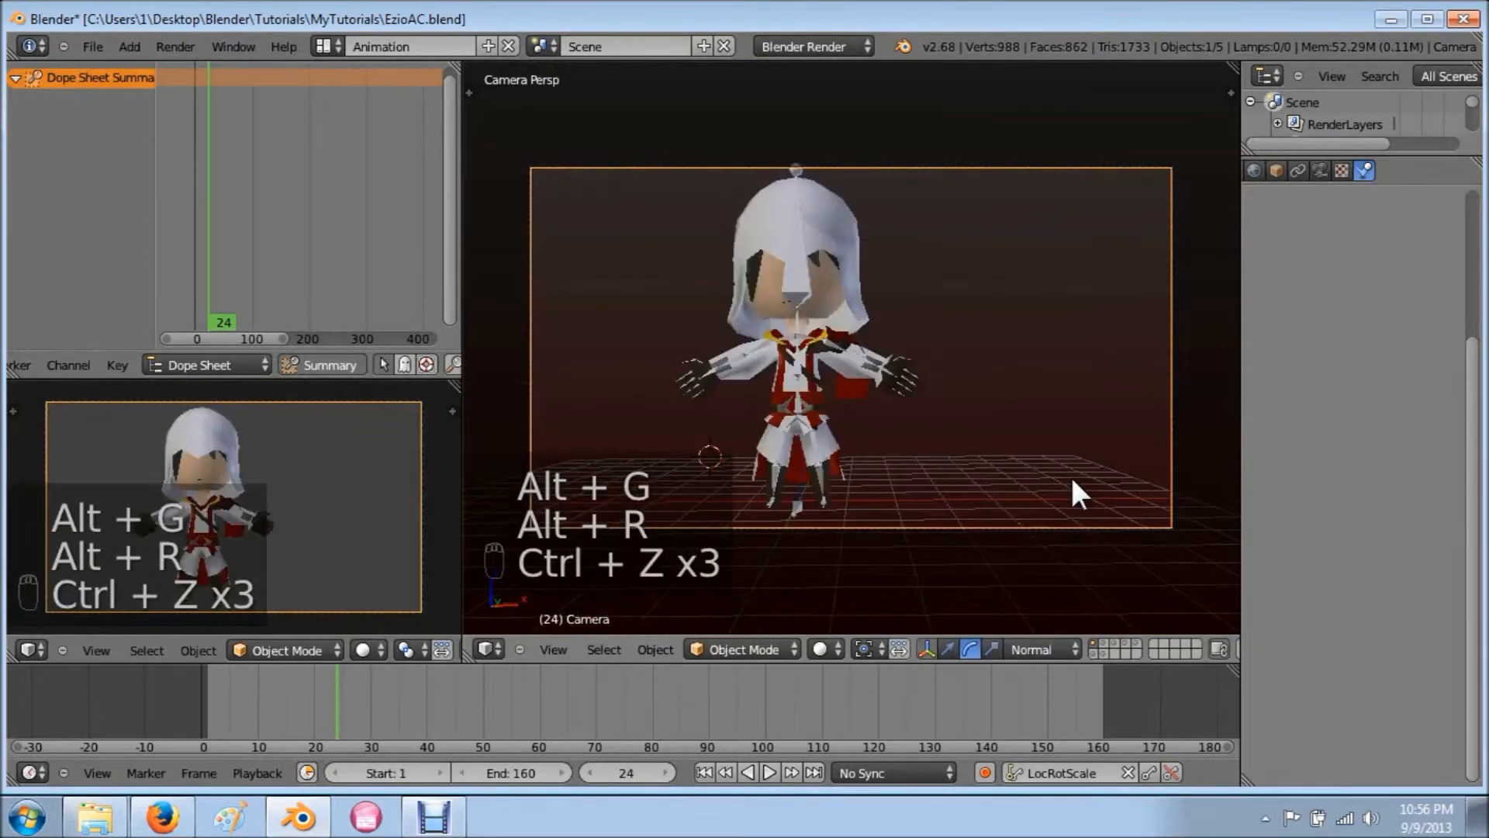
Step: Try clearing the camera's location and rotation again from outside the camera view, and undo both resets
{"action": "key", "text": "KP_3"}
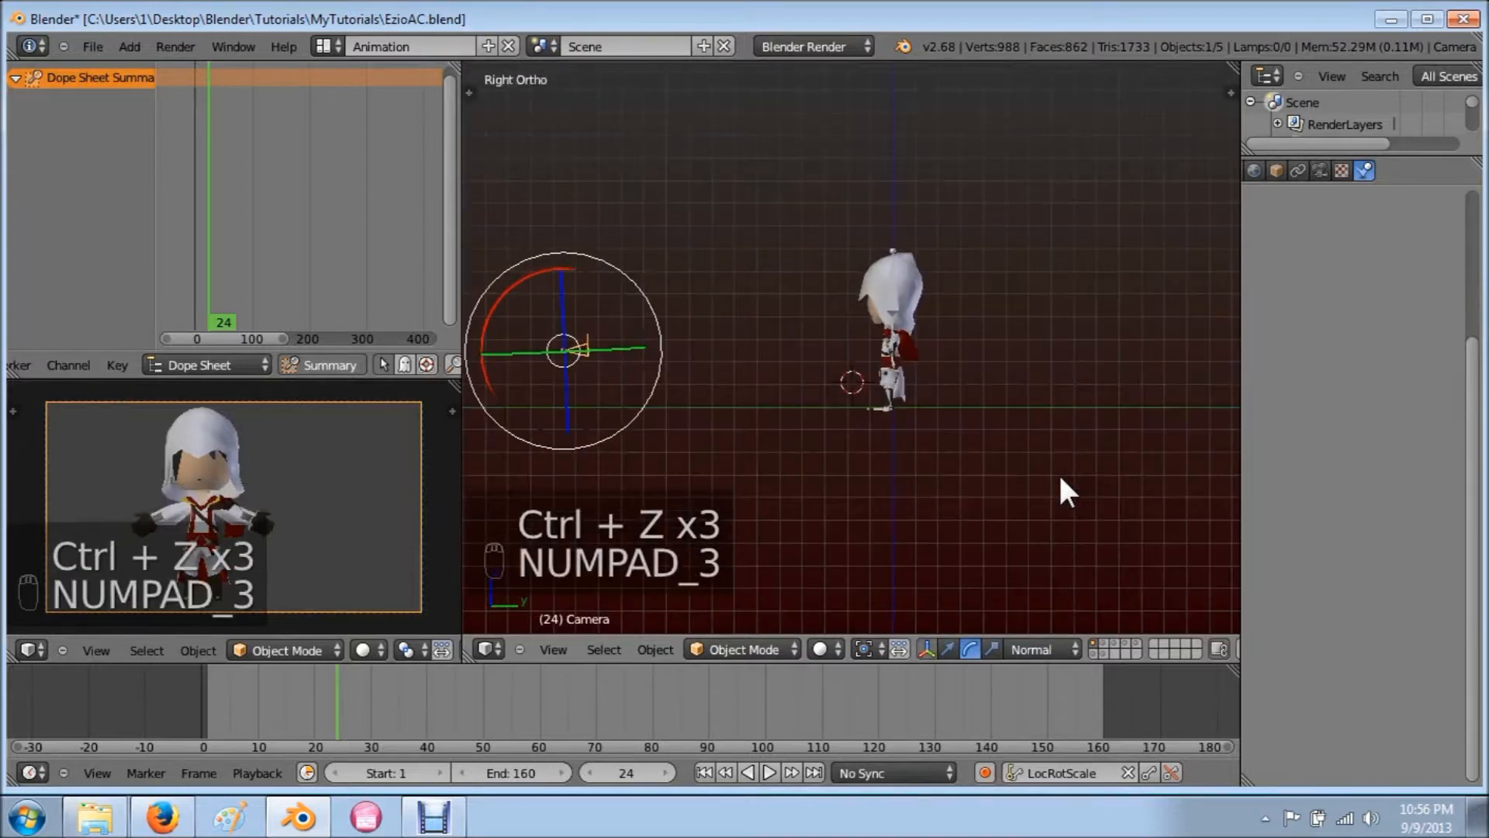
{"action": "key", "text": "alt+g"}
{"action": "key", "text": "alt+r"}
{"action": "middle_click_drag", "start_coordinate": [1059, 472], "coordinate": [909, 453]}
{"action": "key", "text": "ctrl+z"}
{"action": "key", "text": "ctrl+z"}
{"action": "key", "text": "ctrl+z"}
Step: Reset the 3D cursor to the scene origin and show the camera's data properties
{"action": "key", "text": "shift+c"}
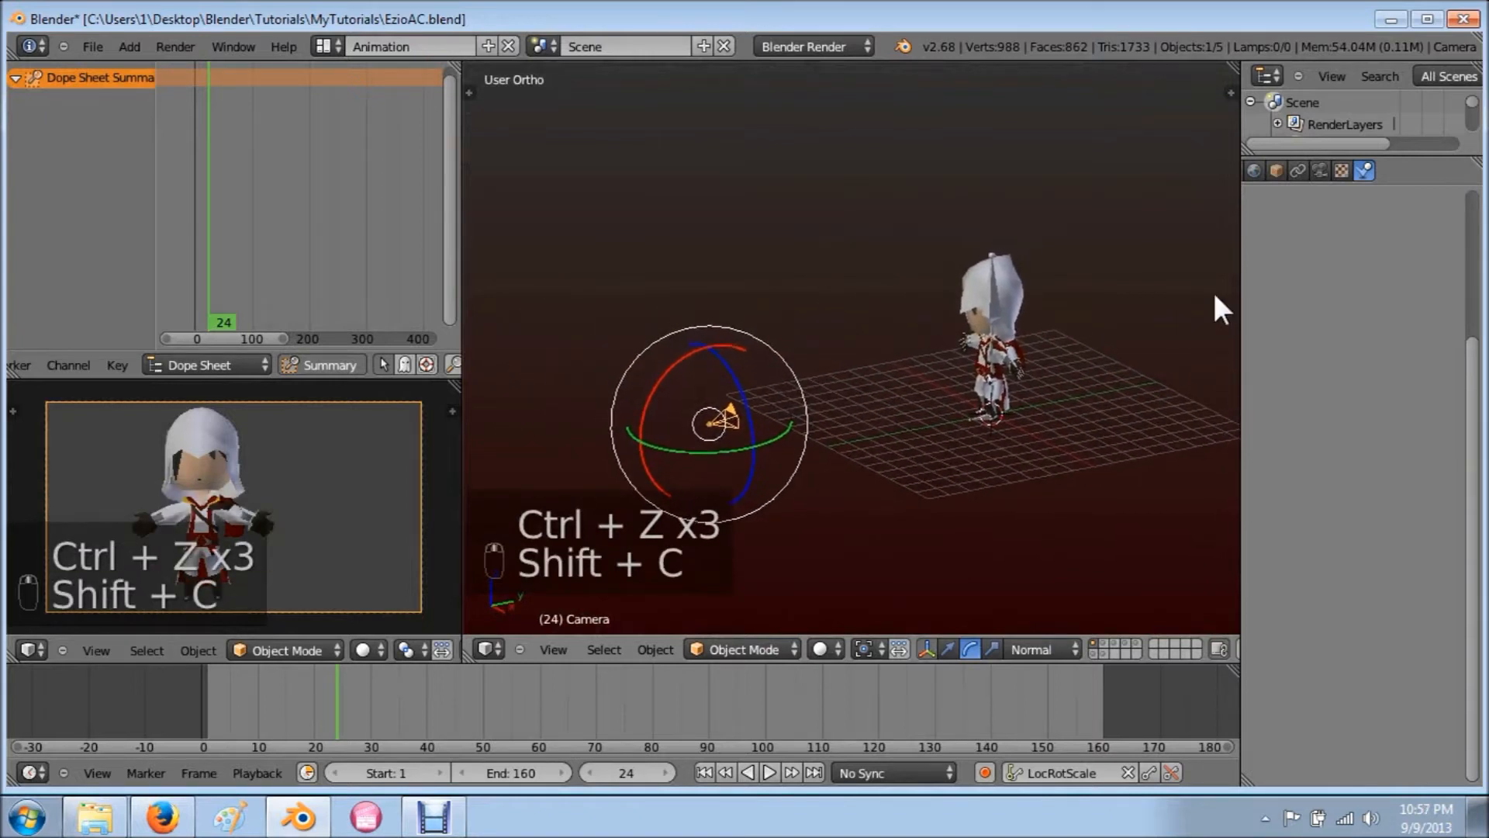
{"action": "left_click", "coordinate": [1315, 167]}
{"action": "middle_click_drag", "start_coordinate": [1338, 170], "coordinate": [1368, 170]}
{"action": "middle_click_drag", "start_coordinate": [1056, 385], "coordinate": [1072, 387]}
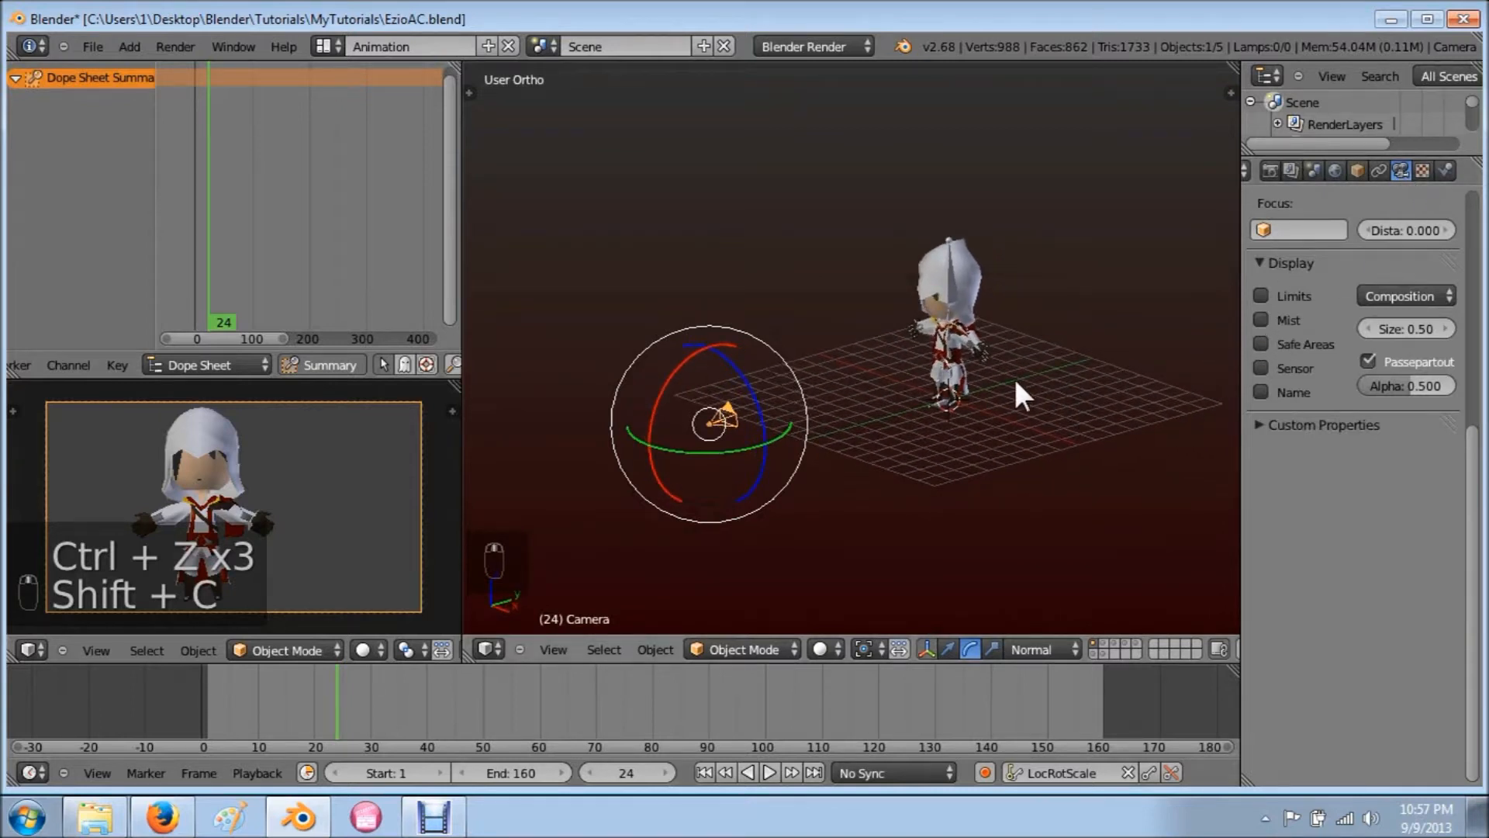
Step: Add a mesh plane at the scene origin and rotate it 90 degrees about the global X axis
{"action": "key", "text": "shift+a"}
{"action": "mouse_move", "coordinate": [963, 393]}
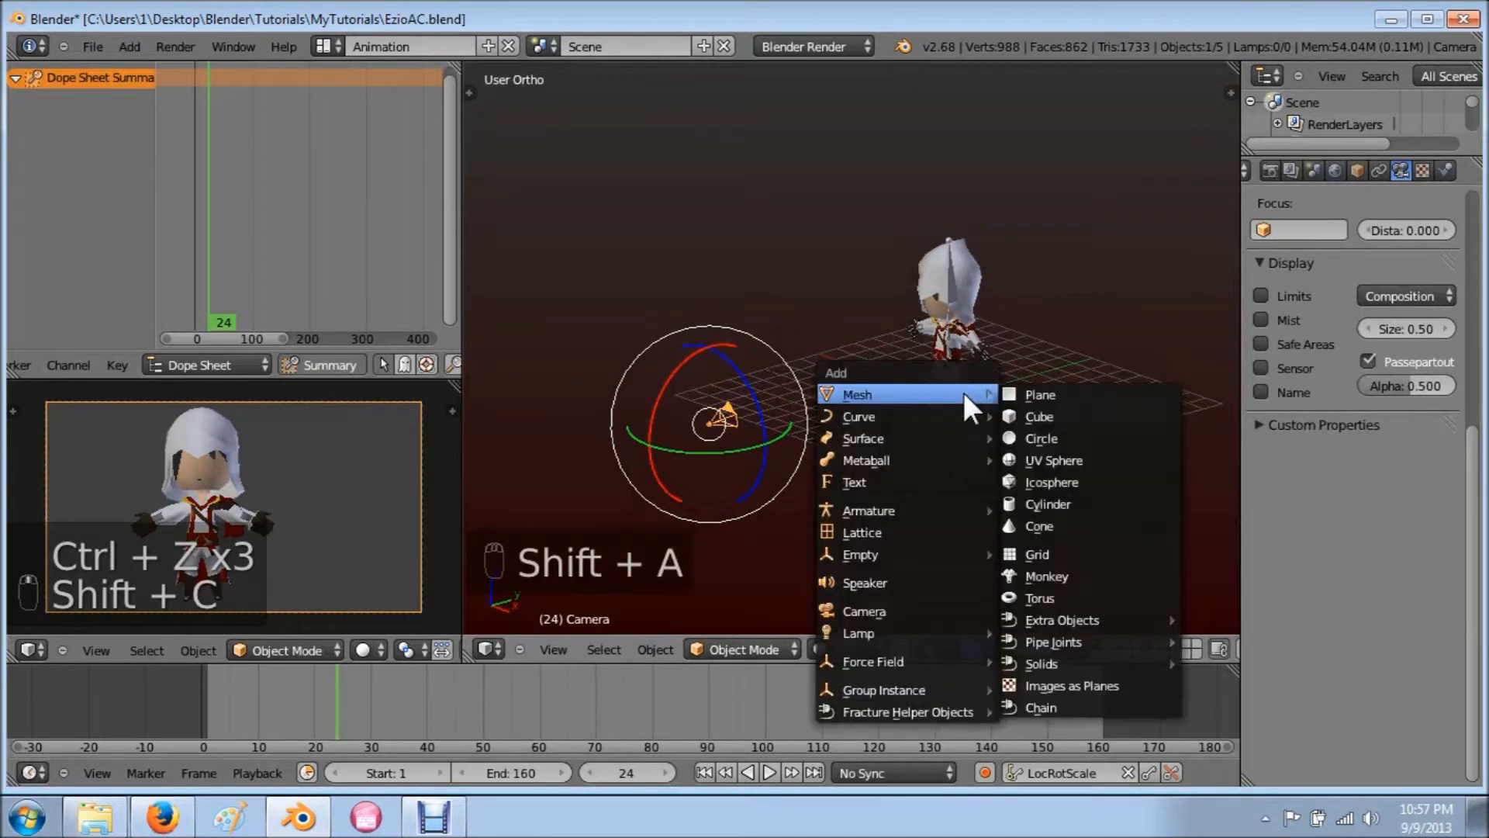
{"action": "left_click", "coordinate": [1017, 393]}
{"action": "type", "text": "rx90"}
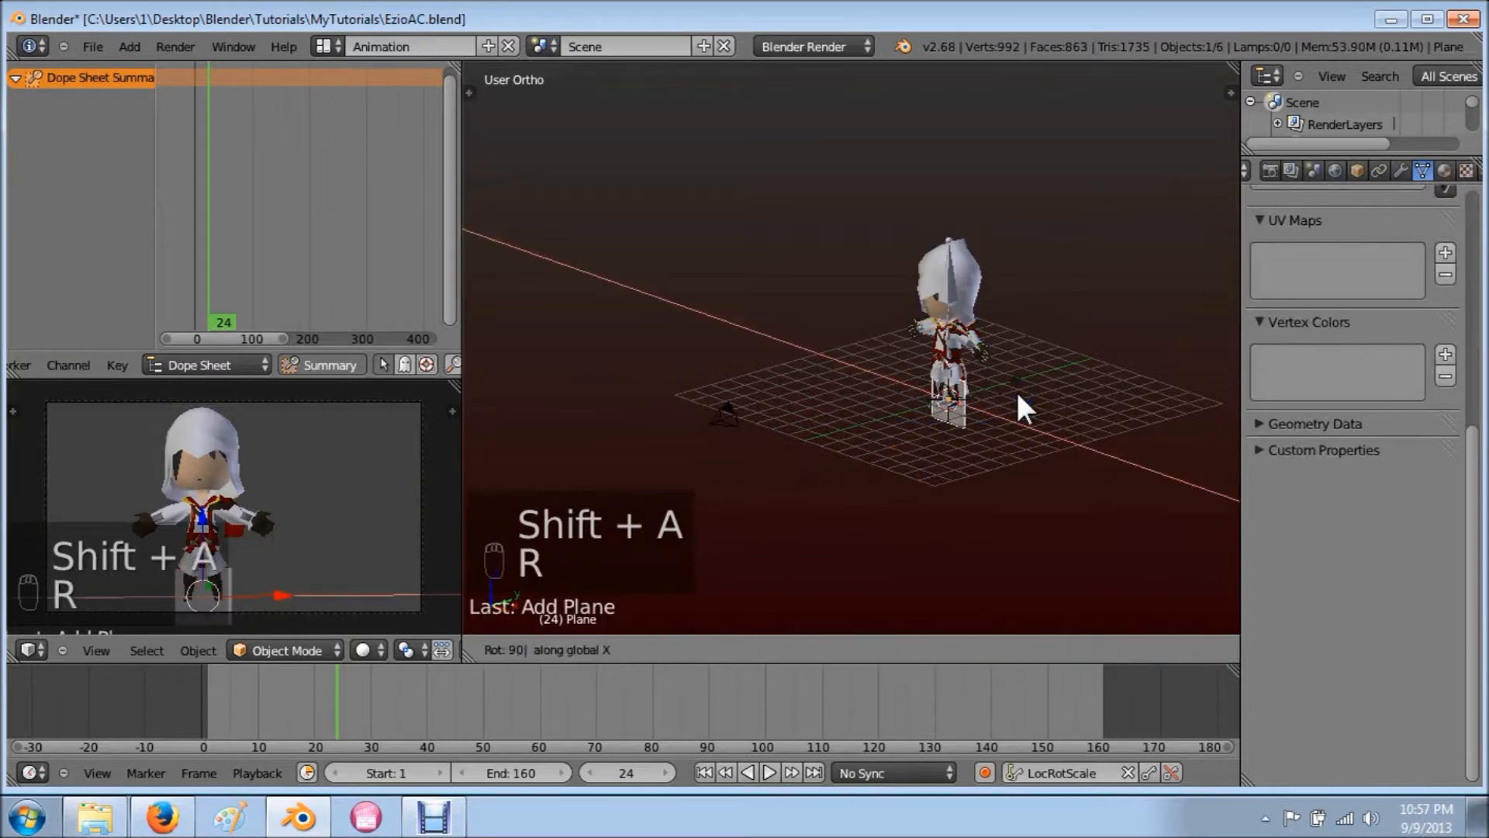
{"action": "left_click", "coordinate": [1016, 389]}
Step: Looking through the camera, move the plane freehand to the empty space beside the character's arm
{"action": "key", "text": "KP_0"}
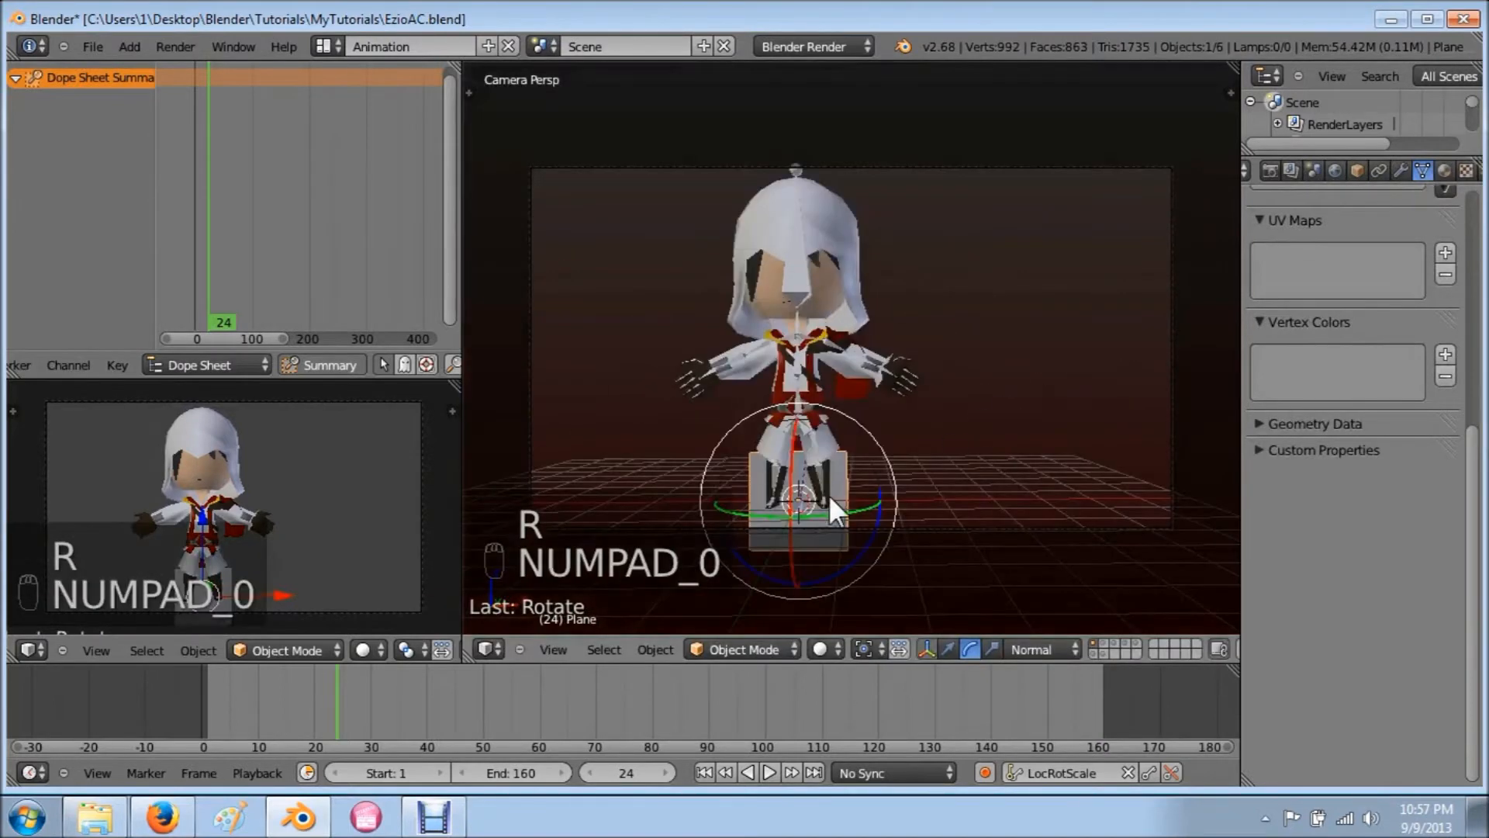
{"action": "key", "text": "g"}
{"action": "left_click", "coordinate": [1046, 368]}
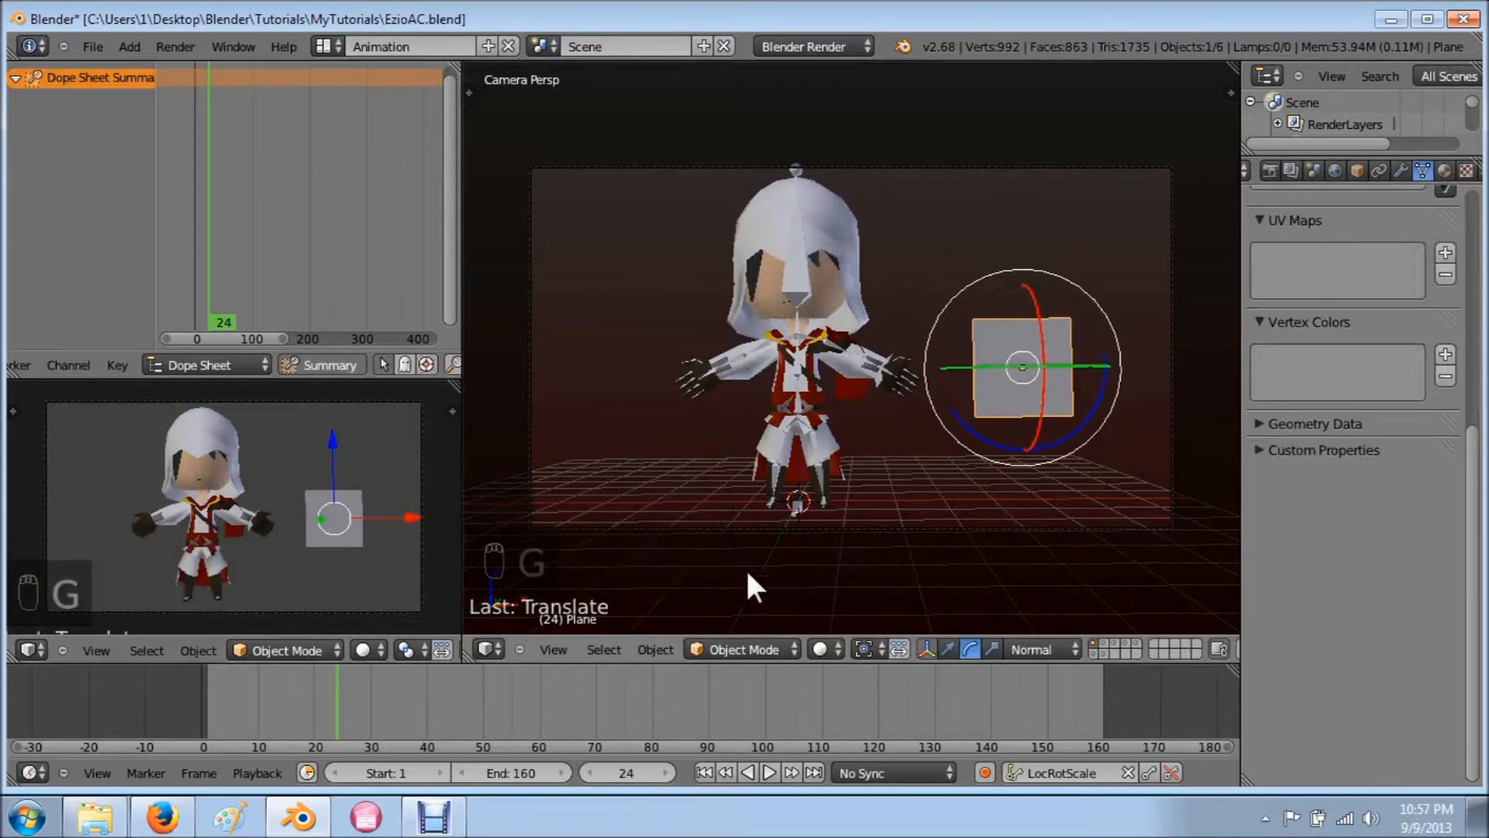
Step: Move the plane freehand far behind the character, away from the camera
{"action": "key", "text": "KP_3"}
{"action": "middle_click_drag", "start_coordinate": [1037, 470], "coordinate": [825, 490]}
{"action": "scroll", "coordinate": [997, 462], "scroll_direction": "down", "scroll_amount": 4}
{"action": "scroll", "coordinate": [825, 490], "scroll_direction": "down", "scroll_amount": 2, "text": "shift"}
{"action": "scroll", "coordinate": [882, 487], "scroll_direction": "down", "scroll_amount": 2}
{"action": "key", "text": "g"}
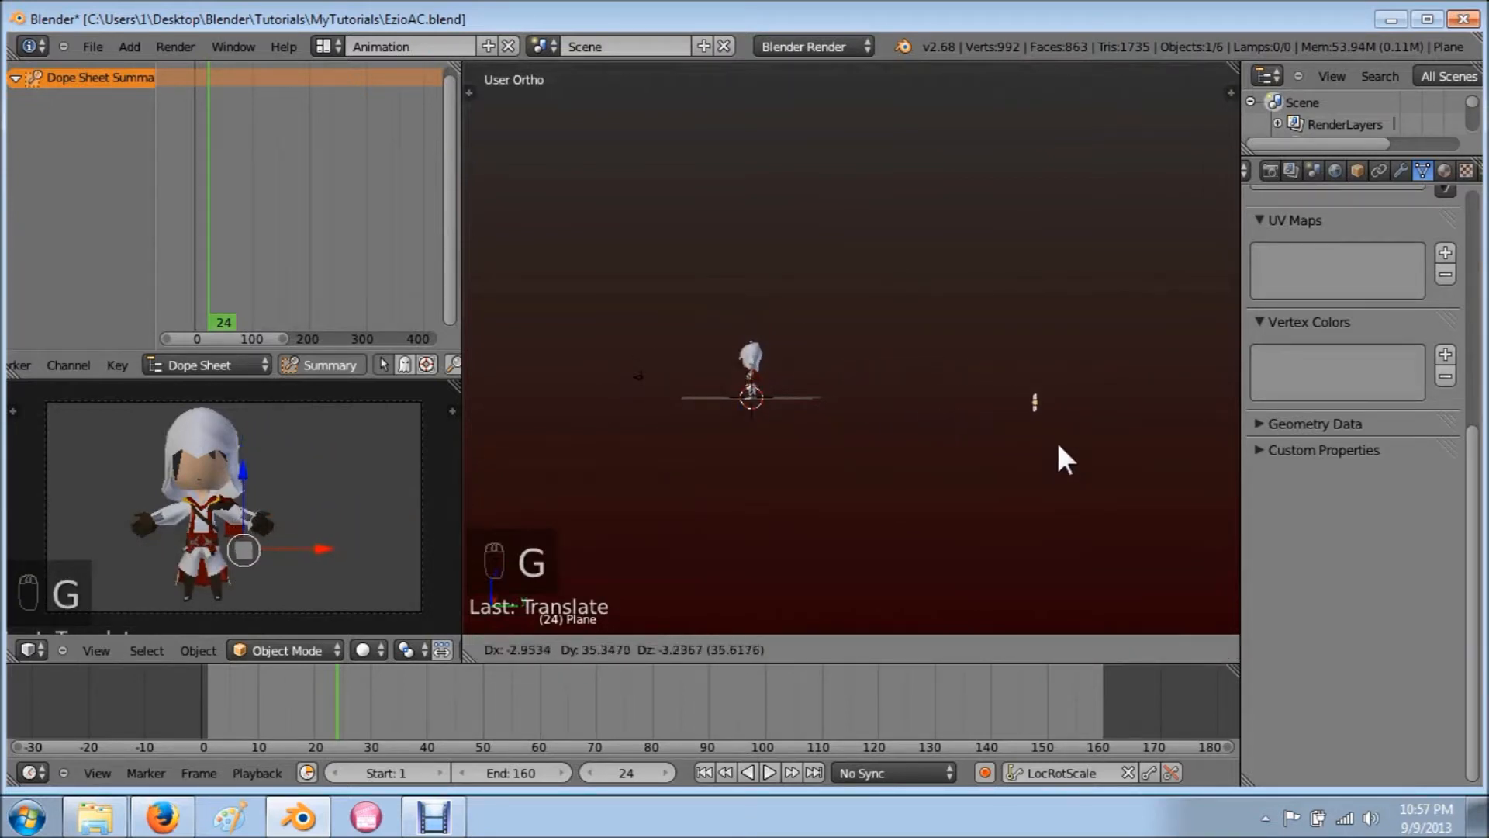
{"action": "left_click", "coordinate": [1207, 454]}
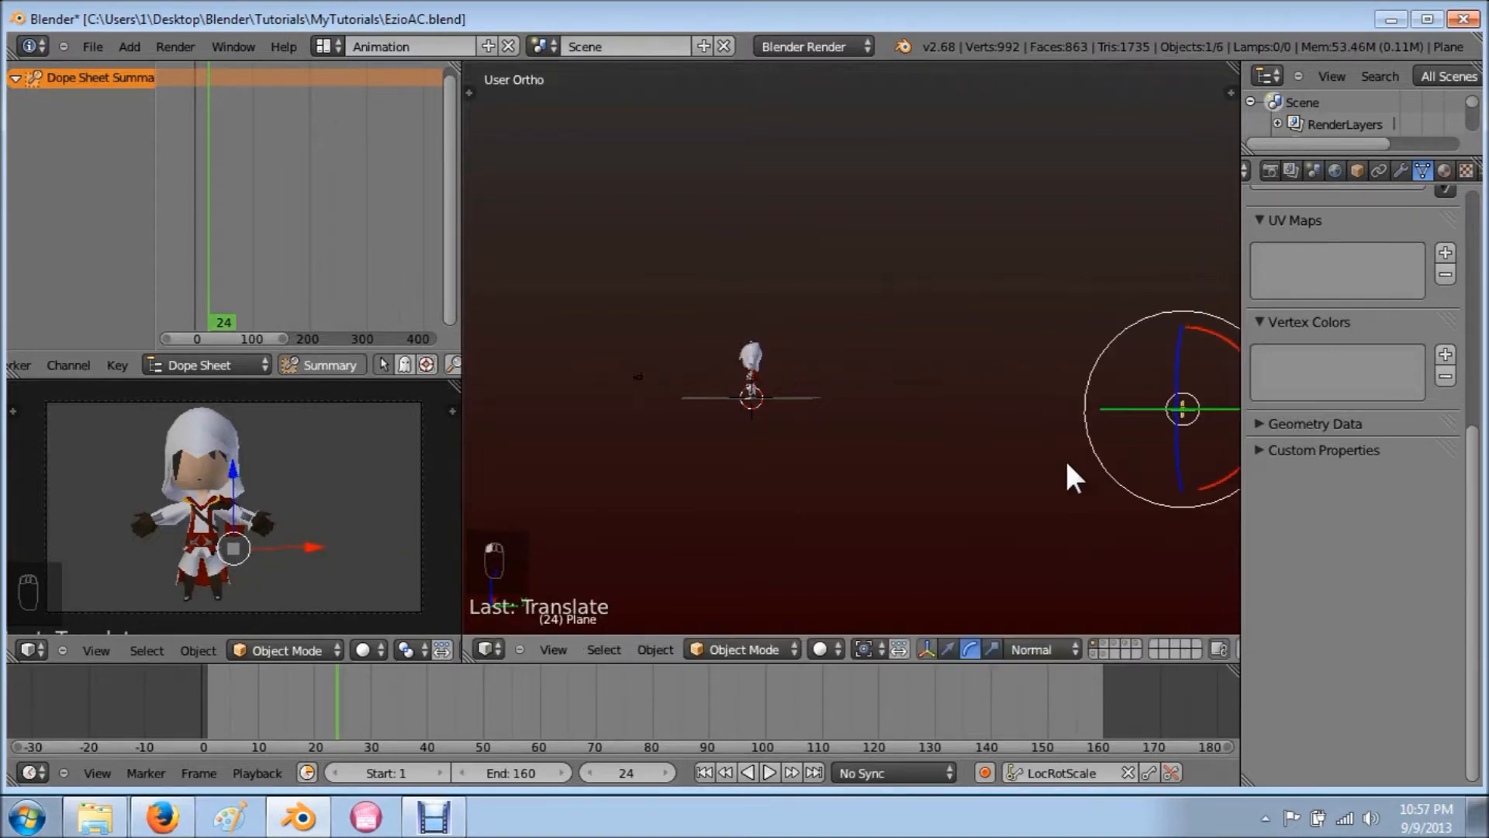
Step: From the top view, move the plane farther back until it lies beyond the camera's clipping range
{"action": "key", "text": "KP_7"}
{"action": "key", "text": "g"}
{"action": "left_click", "coordinate": [833, 348]}
{"action": "scroll", "coordinate": [999, 365], "scroll_direction": "down", "scroll_amount": 4}
{"action": "scroll", "coordinate": [1002, 391], "scroll_direction": "down", "scroll_amount": 3}
{"action": "middle_click_drag", "start_coordinate": [979, 372], "coordinate": [981, 426], "text": "shift"}
{"action": "key", "text": "g"}
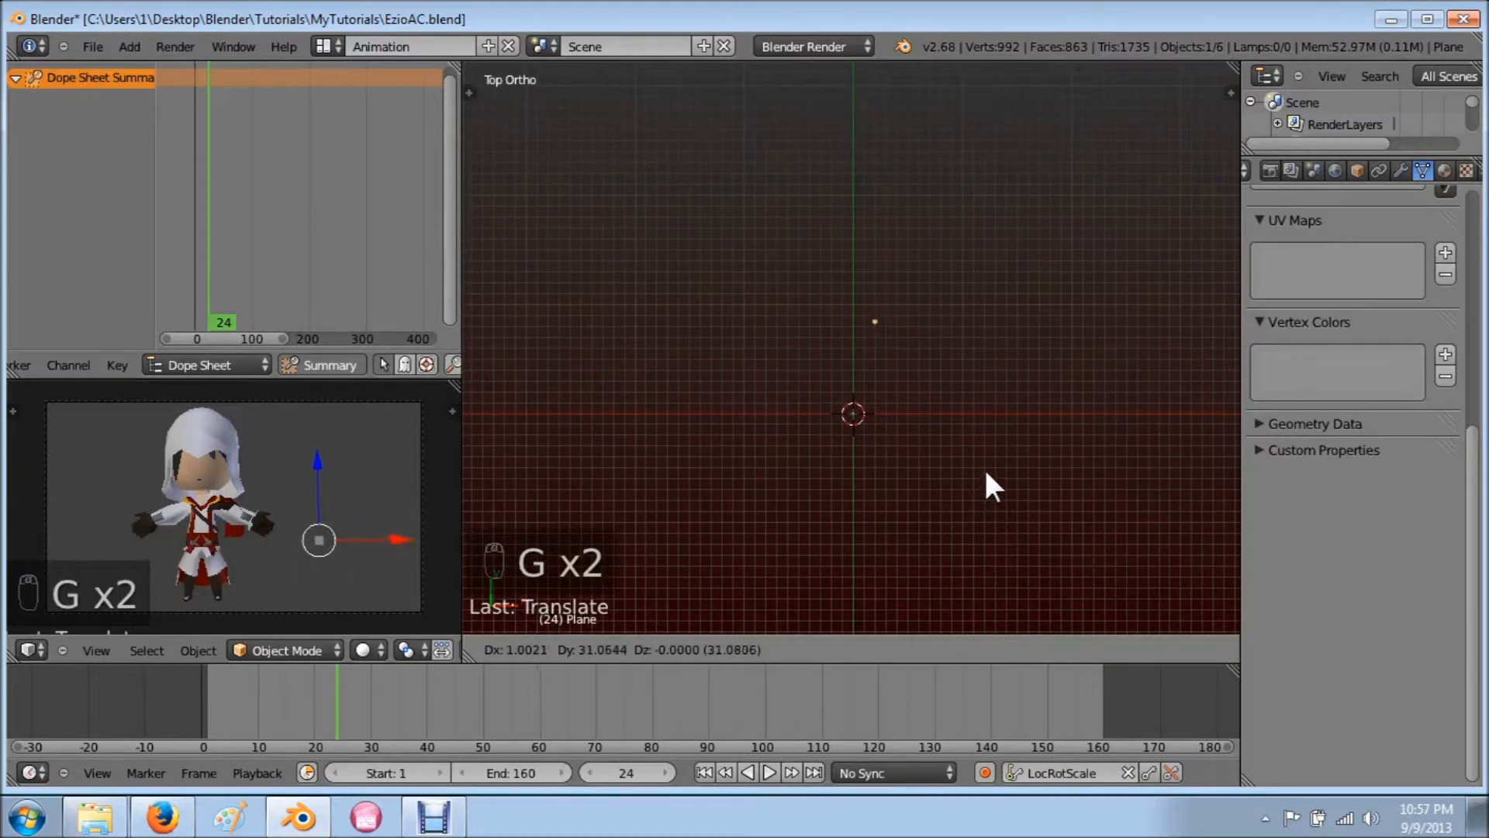
{"action": "left_click", "coordinate": [986, 427]}
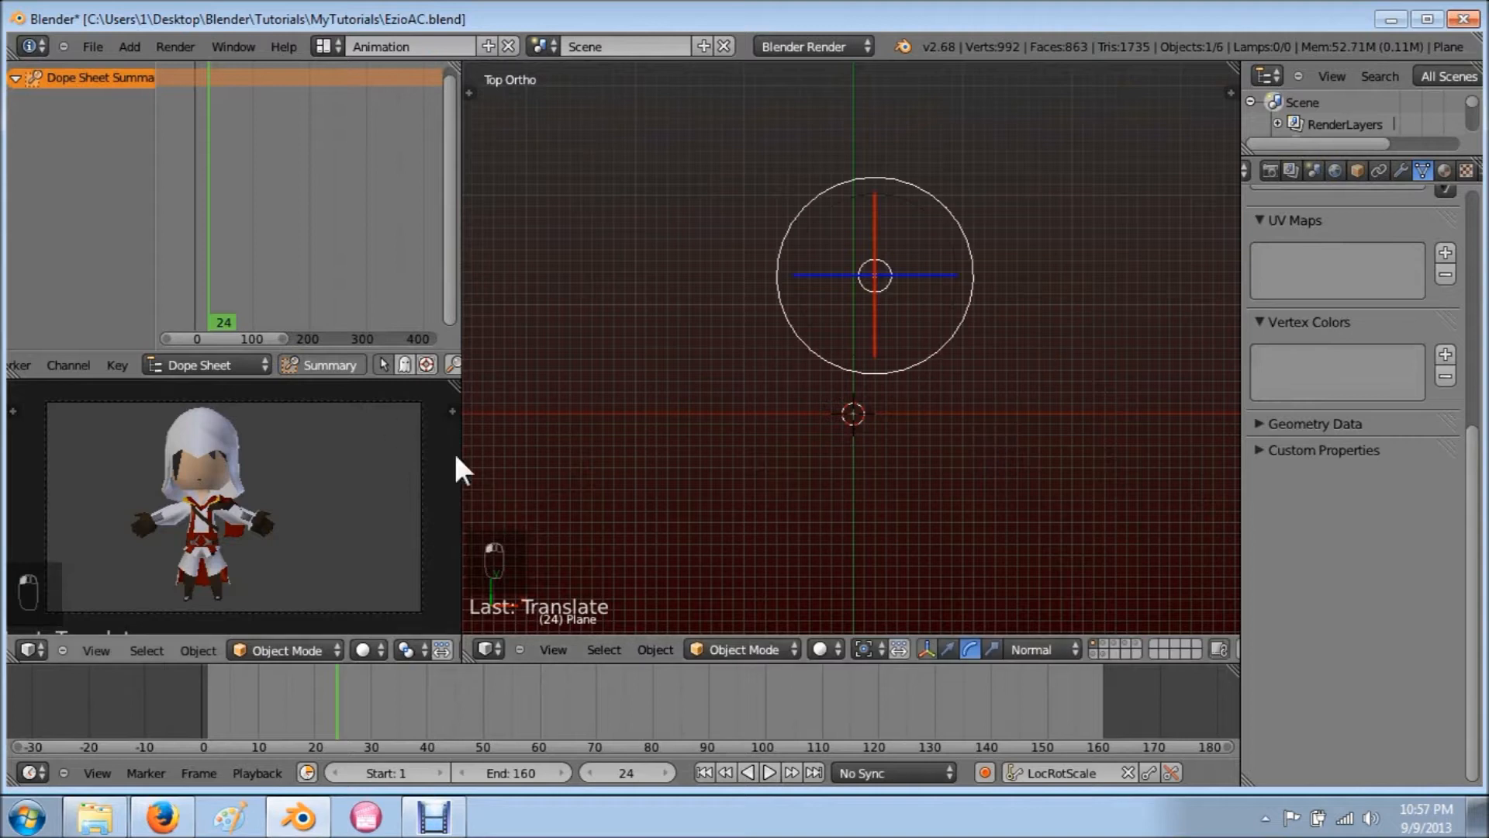
Step: Select the camera and raise its clipping end distance to 166.153
{"action": "right_click", "coordinate": [847, 445]}
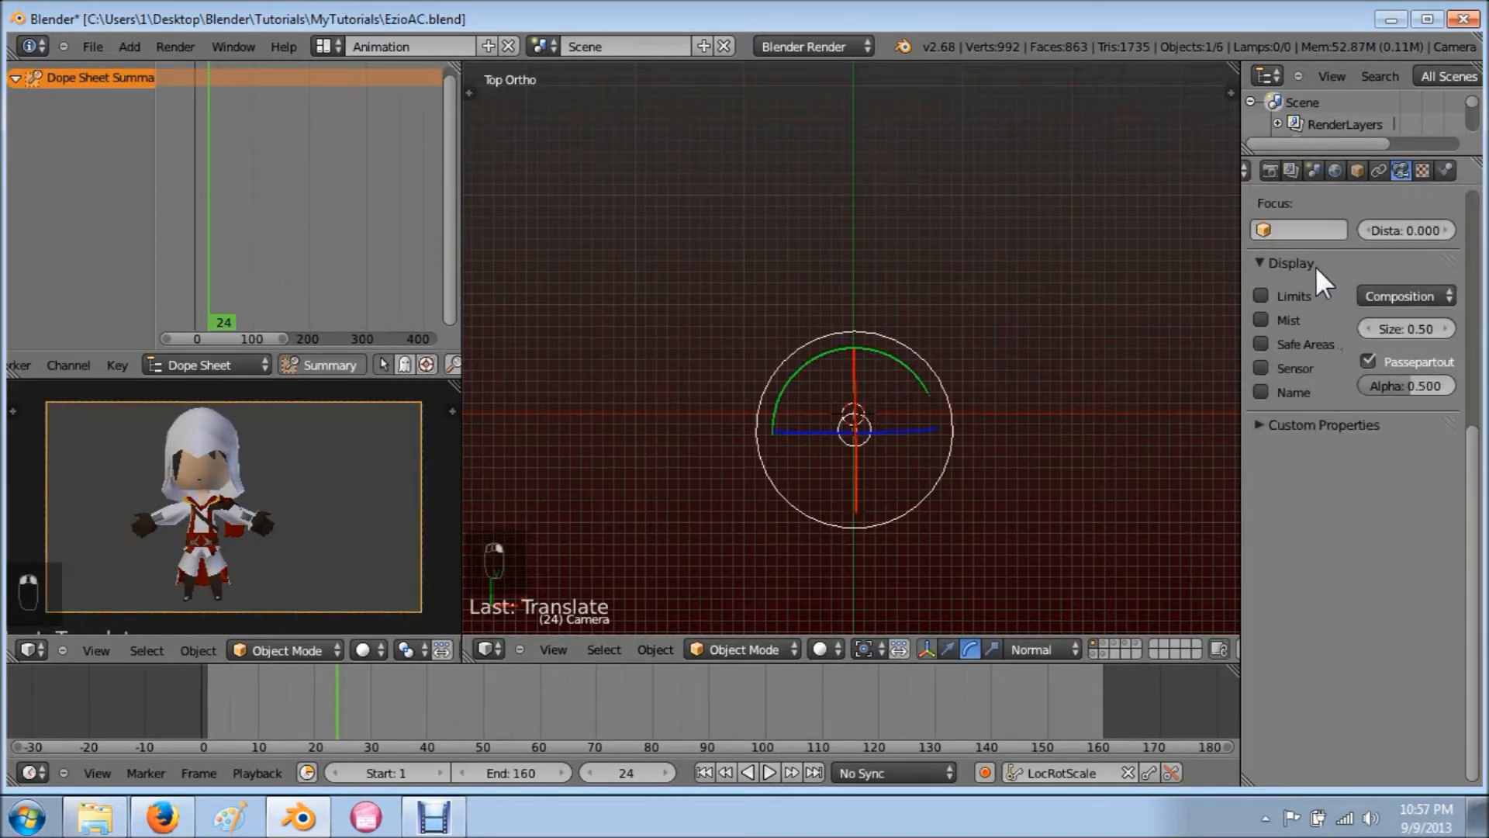
{"action": "scroll", "coordinate": [1319, 287], "scroll_direction": "up", "scroll_amount": 3}
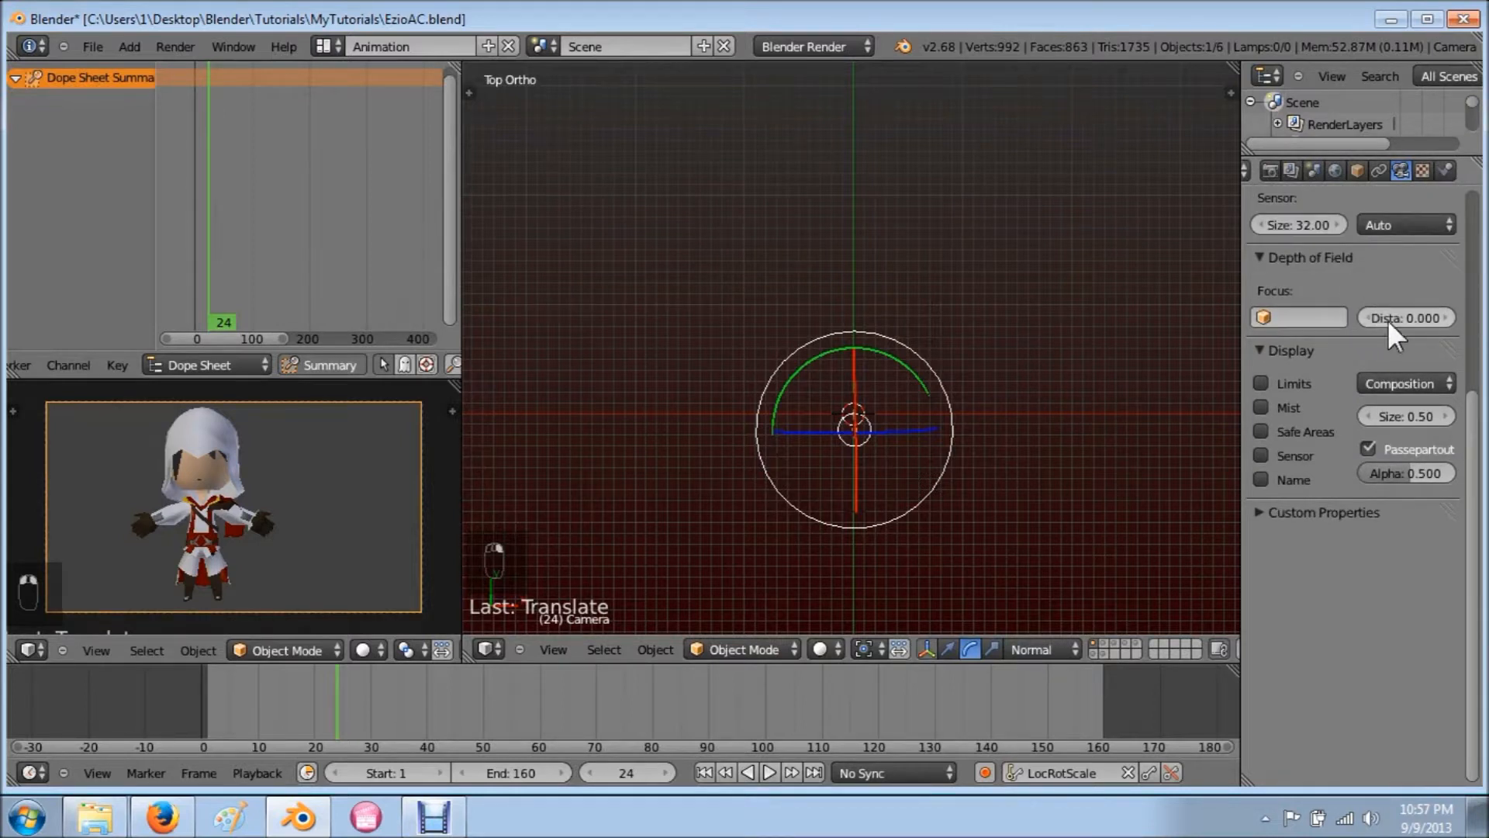
{"action": "scroll", "coordinate": [1354, 356], "scroll_direction": "up", "scroll_amount": 3}
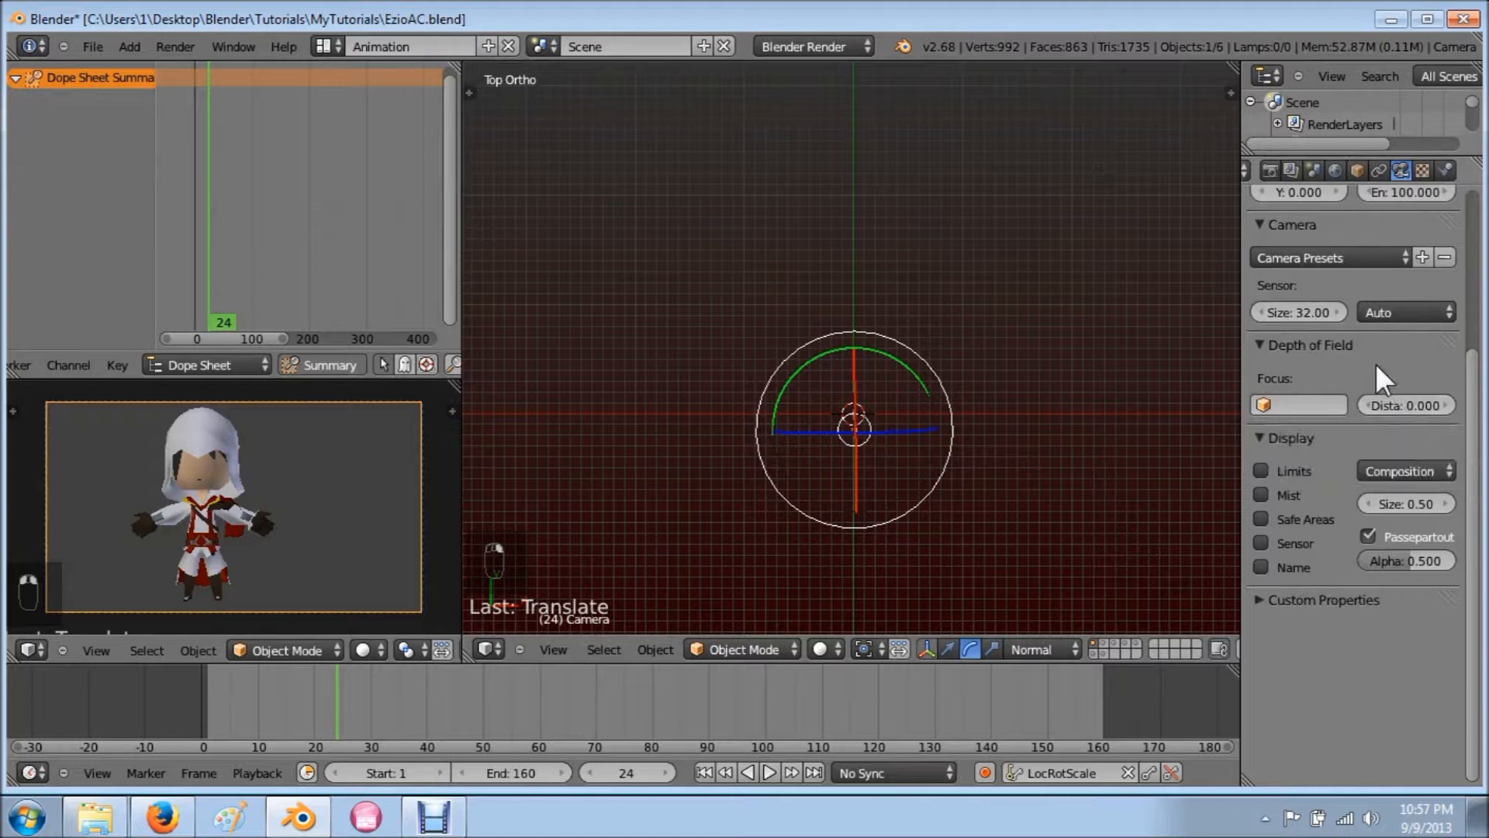
{"action": "scroll", "coordinate": [1375, 363], "scroll_direction": "up", "scroll_amount": 5}
{"action": "scroll", "coordinate": [1375, 363], "scroll_direction": "up", "scroll_amount": 2}
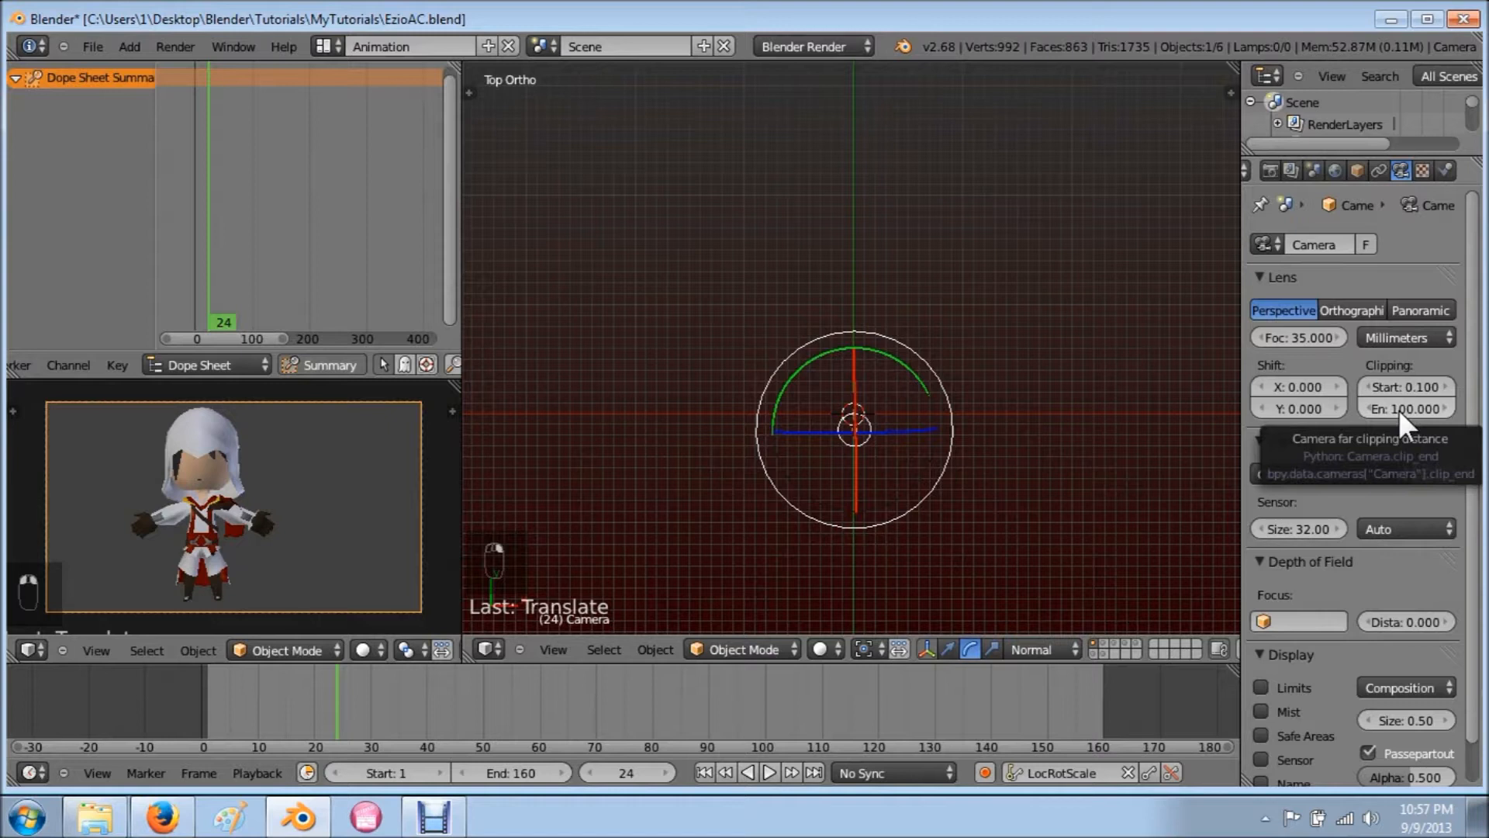
{"action": "left_click_drag", "start_coordinate": [1401, 412], "coordinate": [1474, 413]}
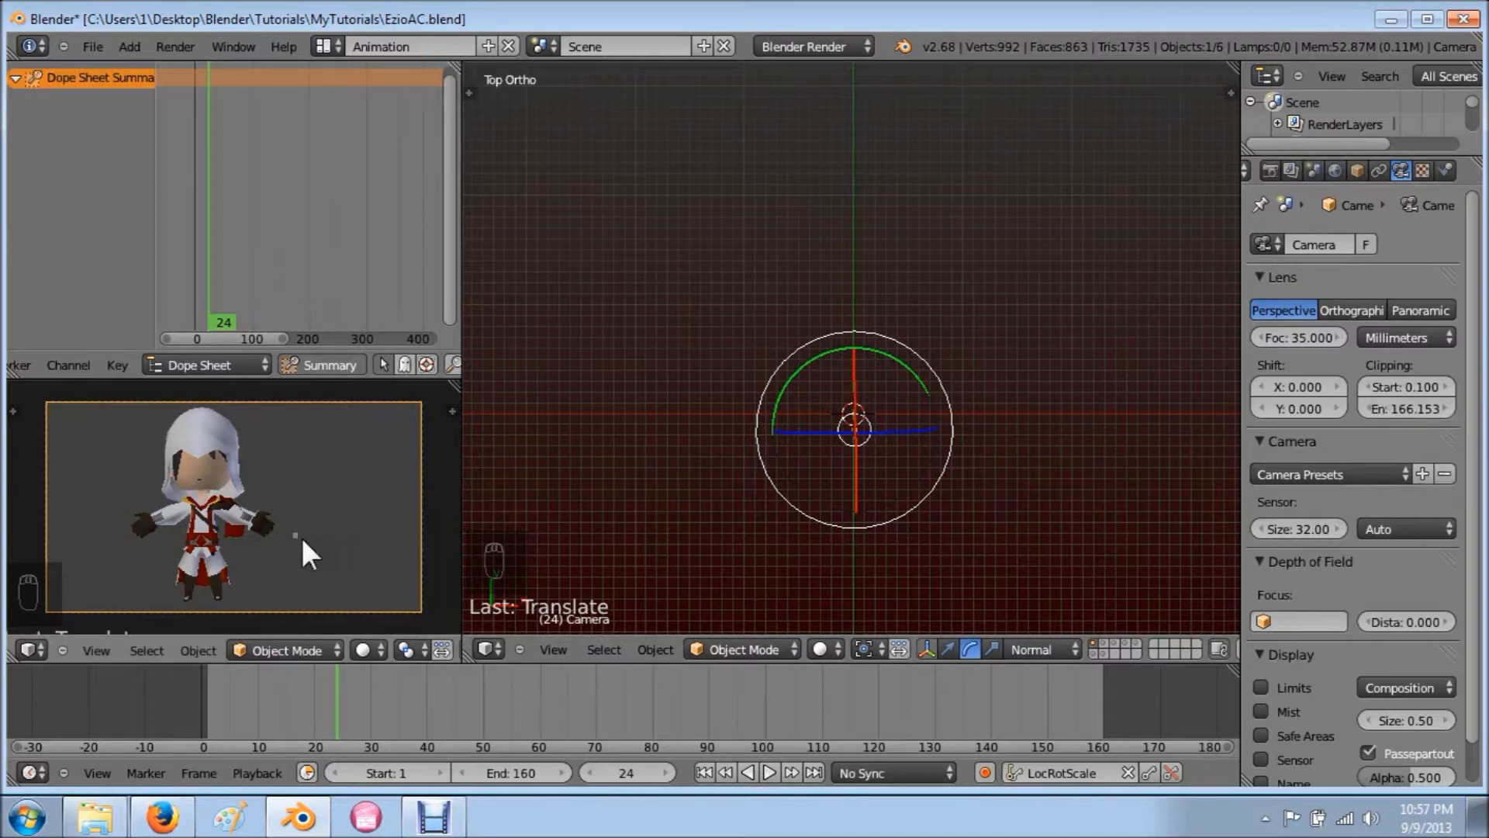
Step: Display the camera's limits in the scene and extend its clipping end distance to 339.616
{"action": "left_click", "coordinate": [1261, 688]}
{"action": "middle_click_drag", "start_coordinate": [1070, 525], "coordinate": [877, 341]}
{"action": "mouse_move", "coordinate": [1390, 408]}
{"action": "left_mouse_down"}
{"action": "mouse_move", "coordinate": [1471, 407]}
{"action": "mouse_move", "coordinate": [1410, 388]}
{"action": "left_mouse_up"}
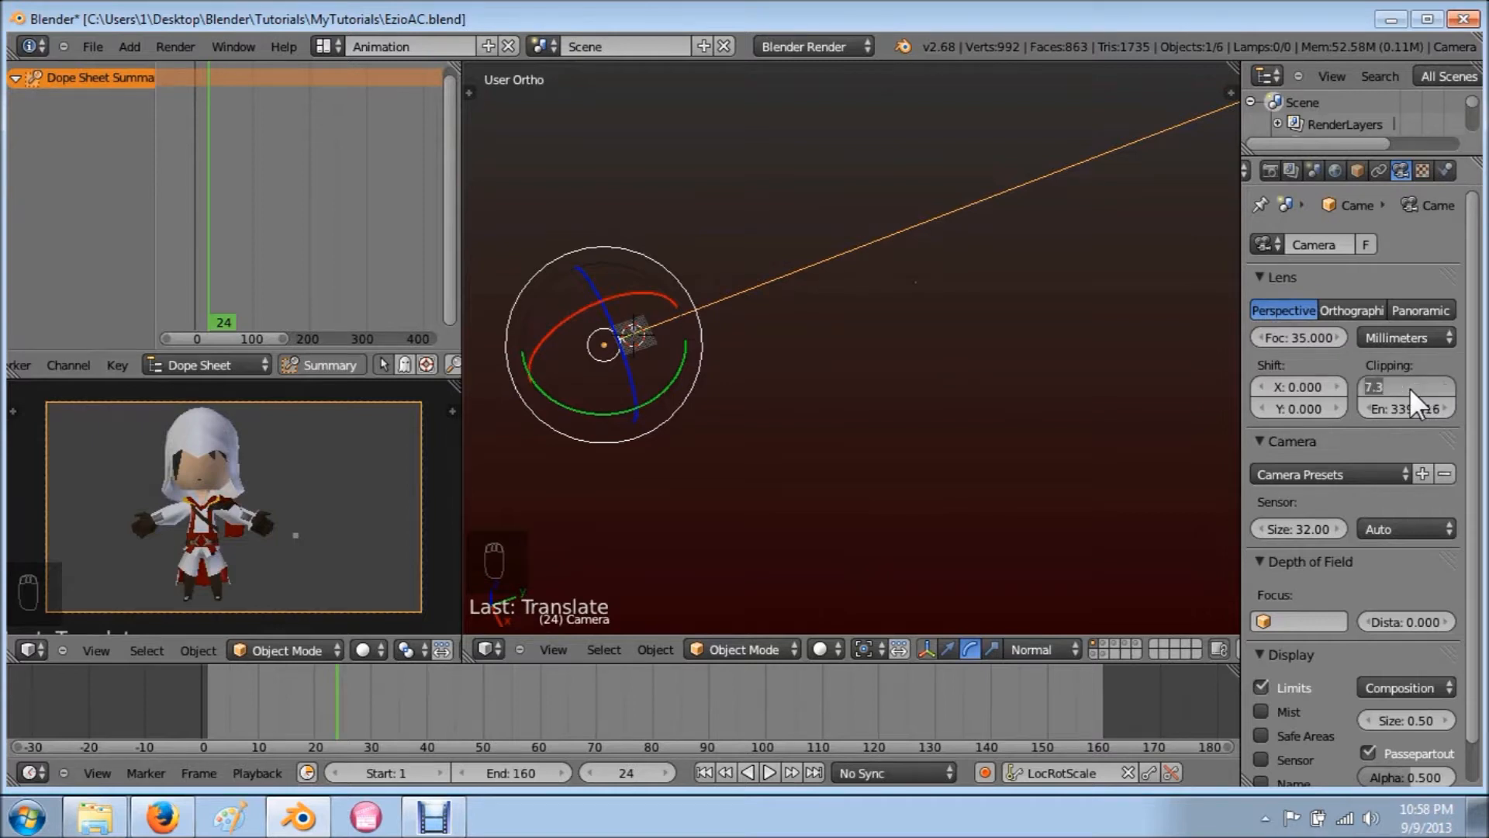
Step: Try a clipping start distance of 7.3 for the camera, and undo that change
{"action": "key", "text": "Return"}
{"action": "key", "text": "ctrl+z"}
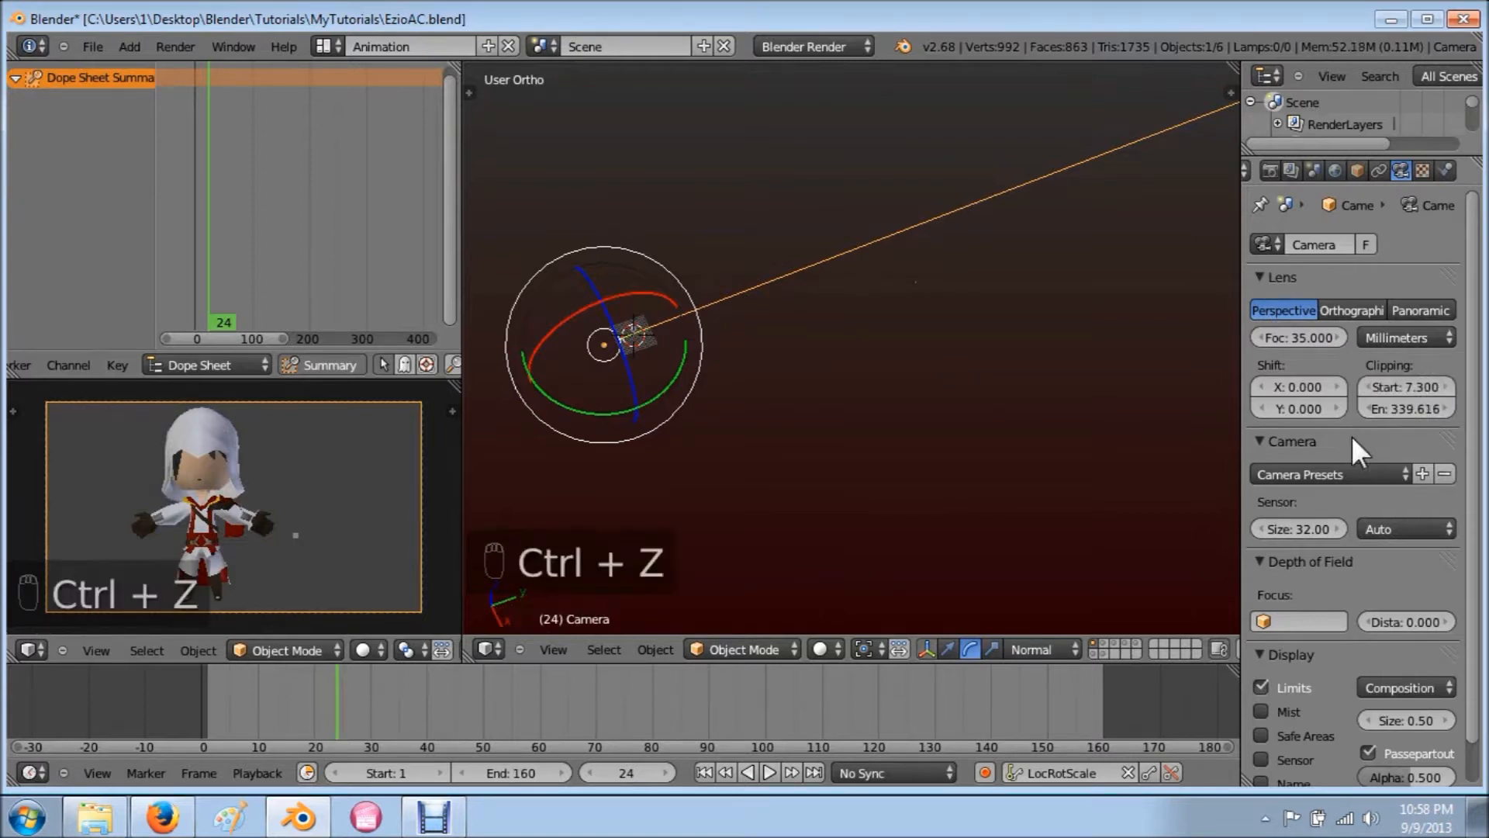
{"action": "key", "text": "ctrl+z"}
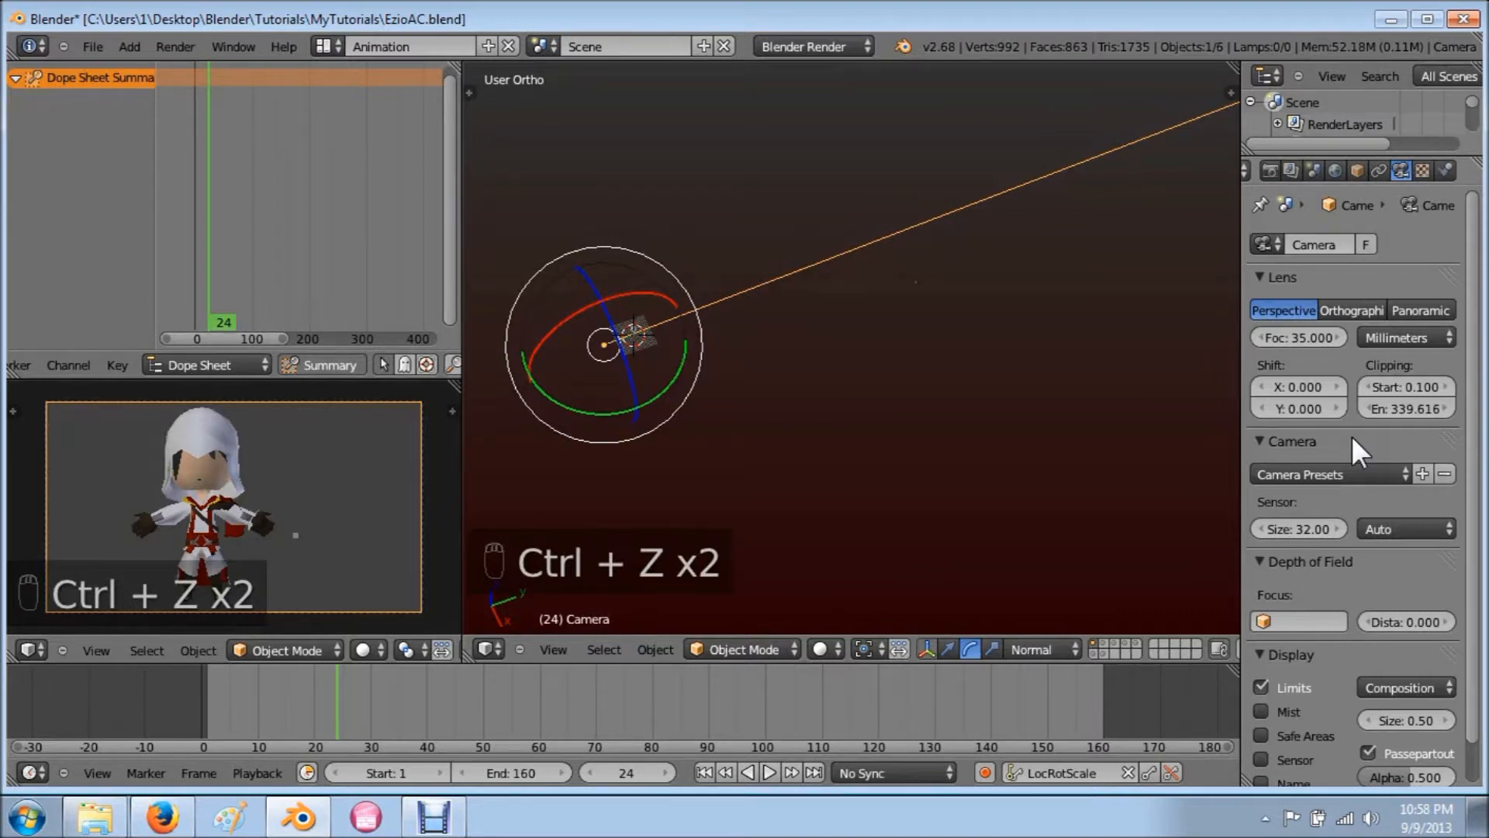
Step: Try the Orthographic and Panoramic lens types on the camera, and return it to Perspective
{"action": "scroll", "coordinate": [1406, 475], "scroll_direction": "down", "scroll_amount": 2}
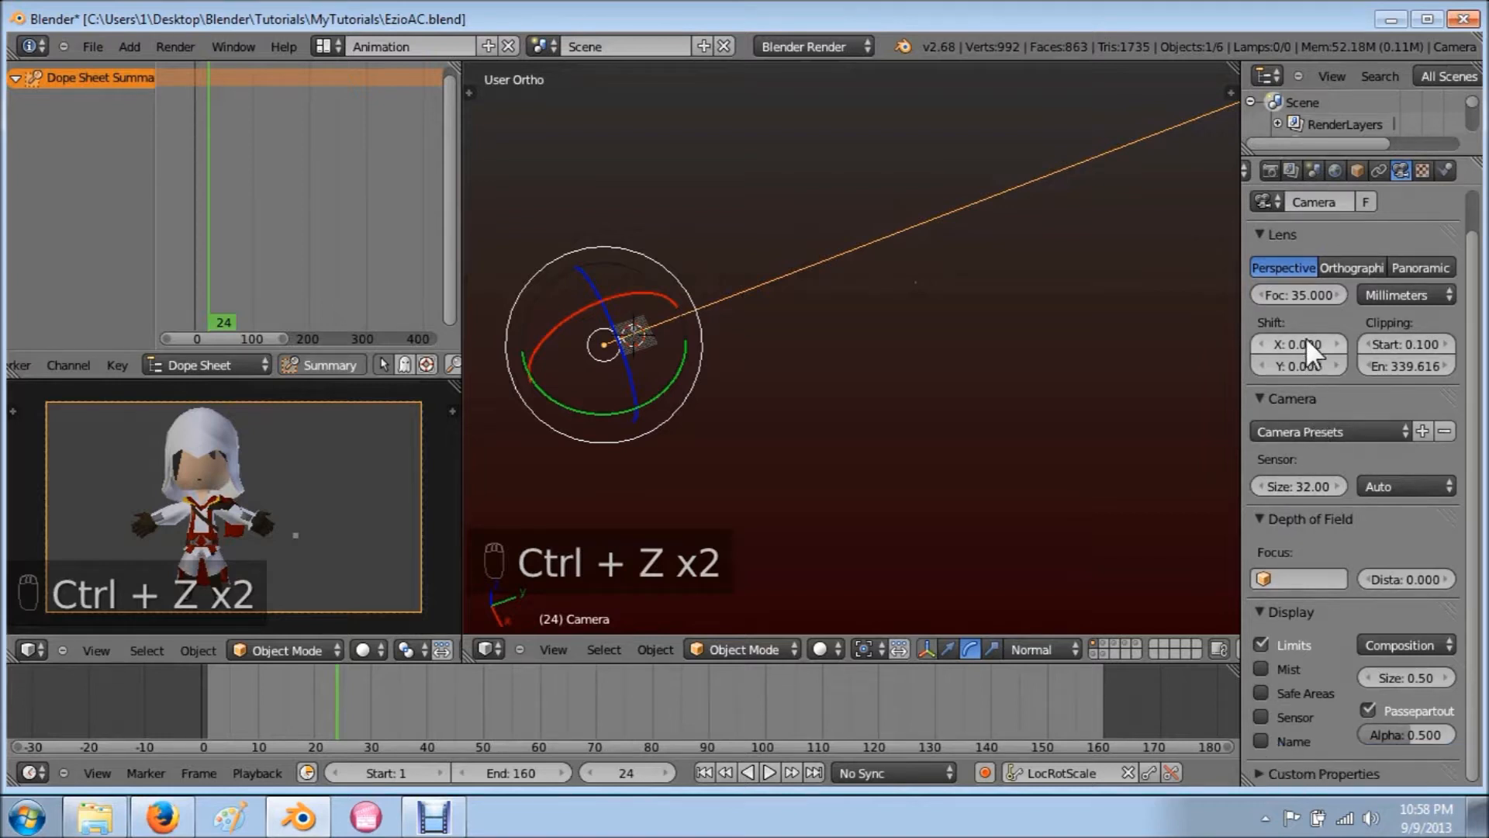
{"action": "scroll", "coordinate": [1310, 335], "scroll_direction": "up", "scroll_amount": 2}
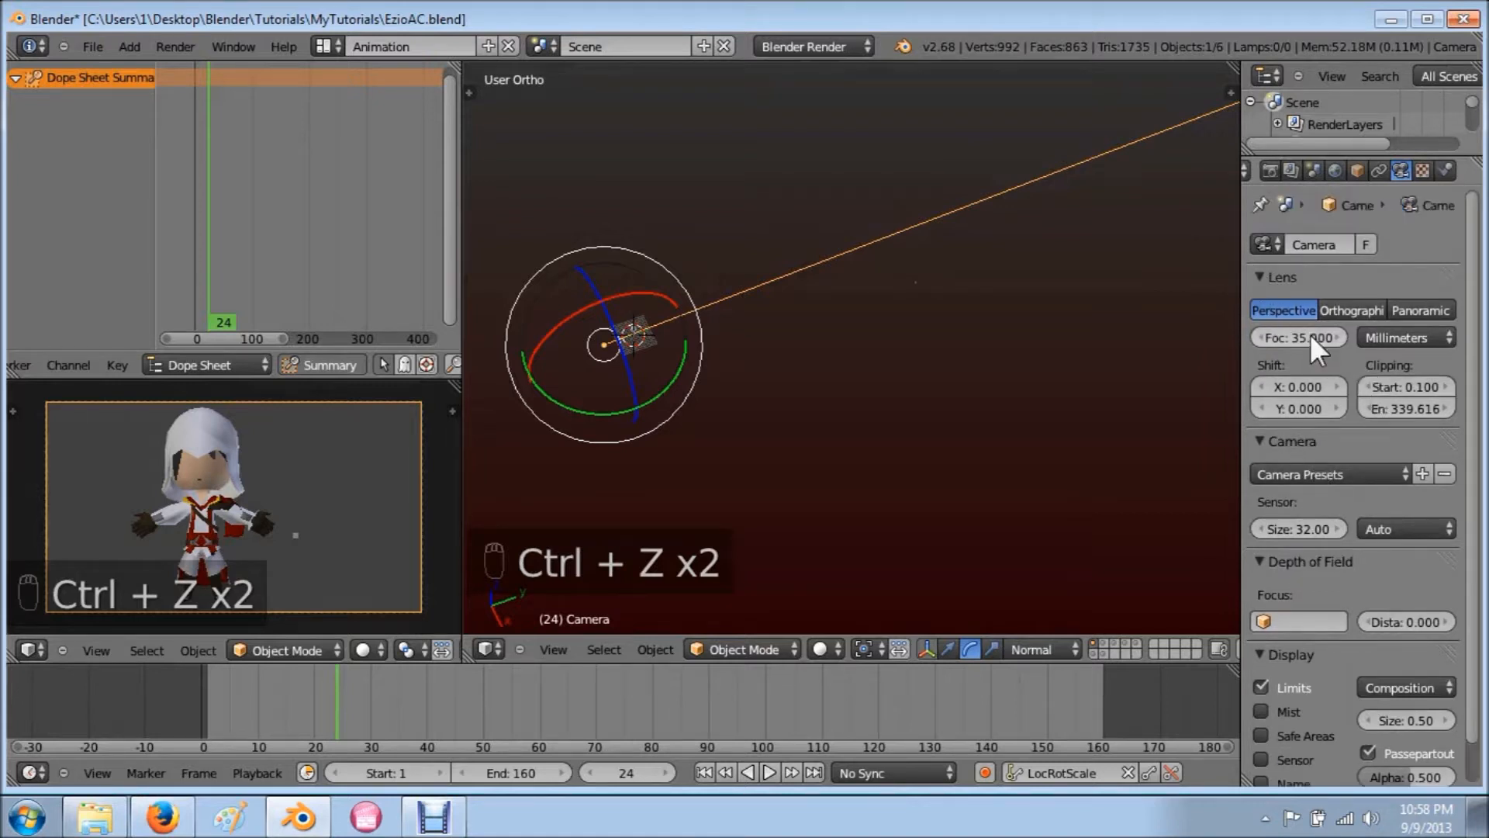
{"action": "left_click", "coordinate": [1353, 306]}
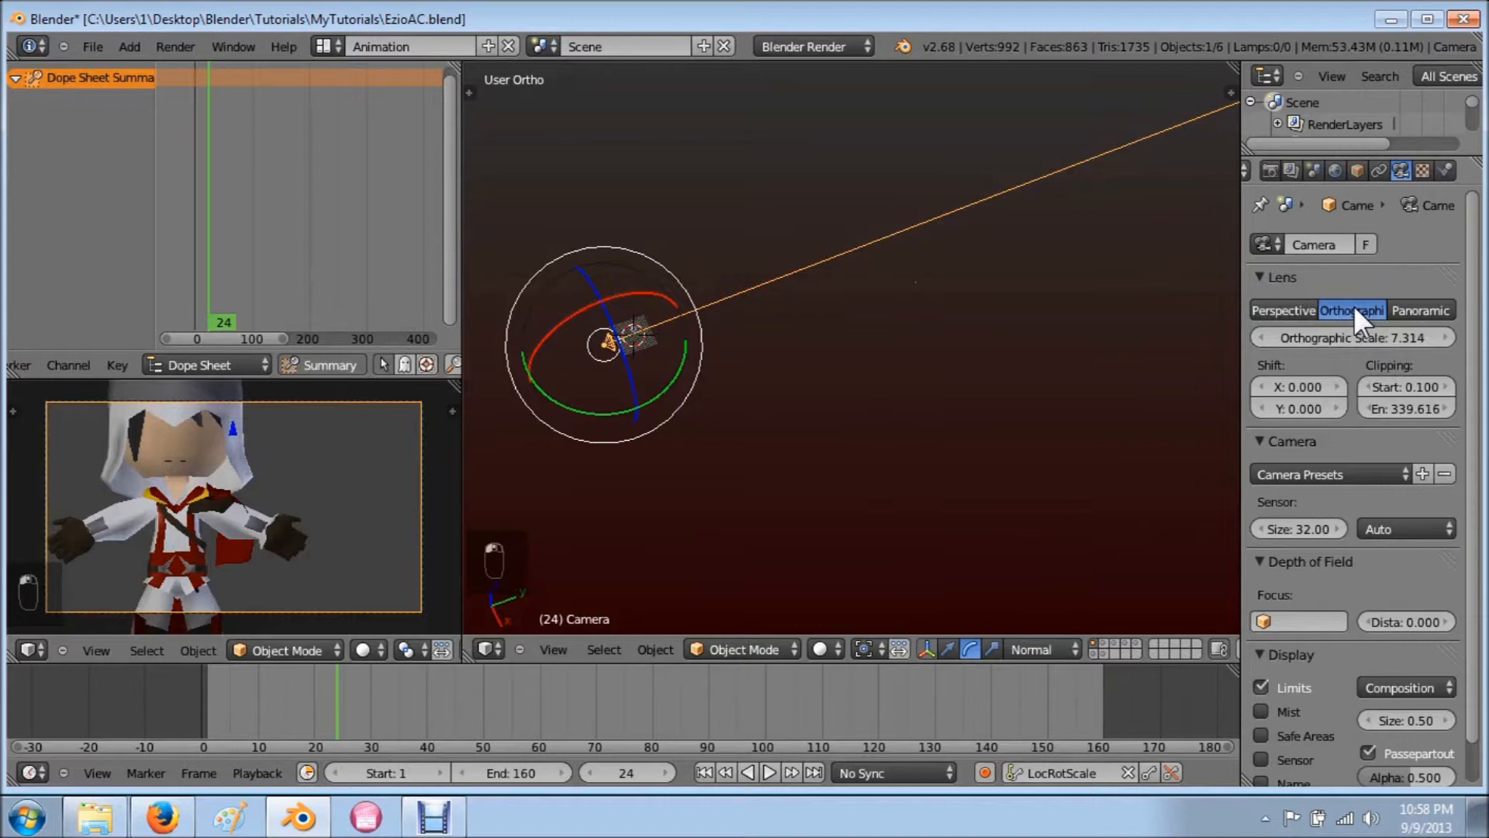
{"action": "left_click", "coordinate": [1421, 309]}
{"action": "left_click", "coordinate": [1286, 309]}
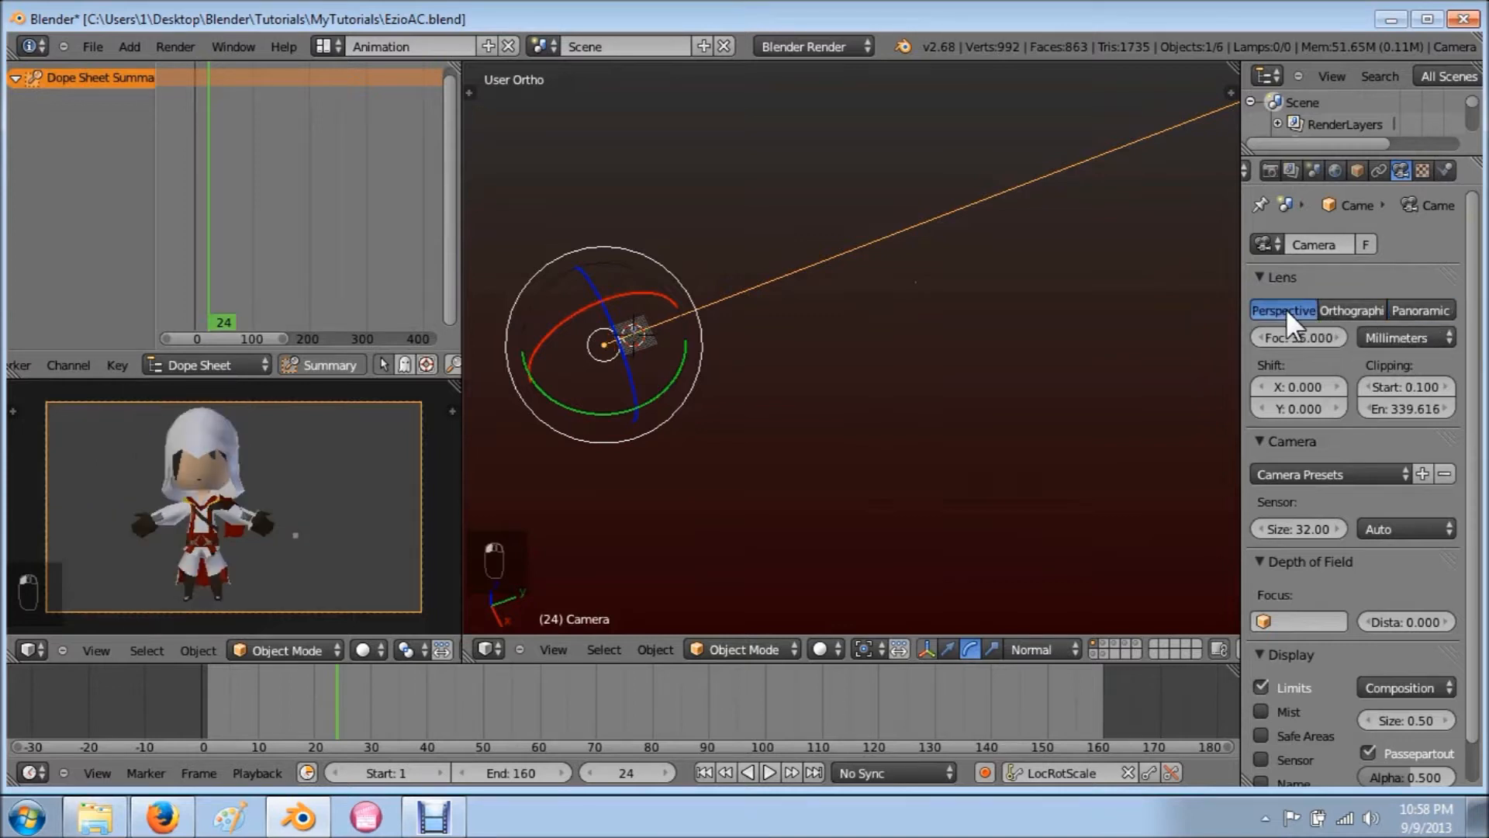
{"action": "left_click", "coordinate": [1353, 308]}
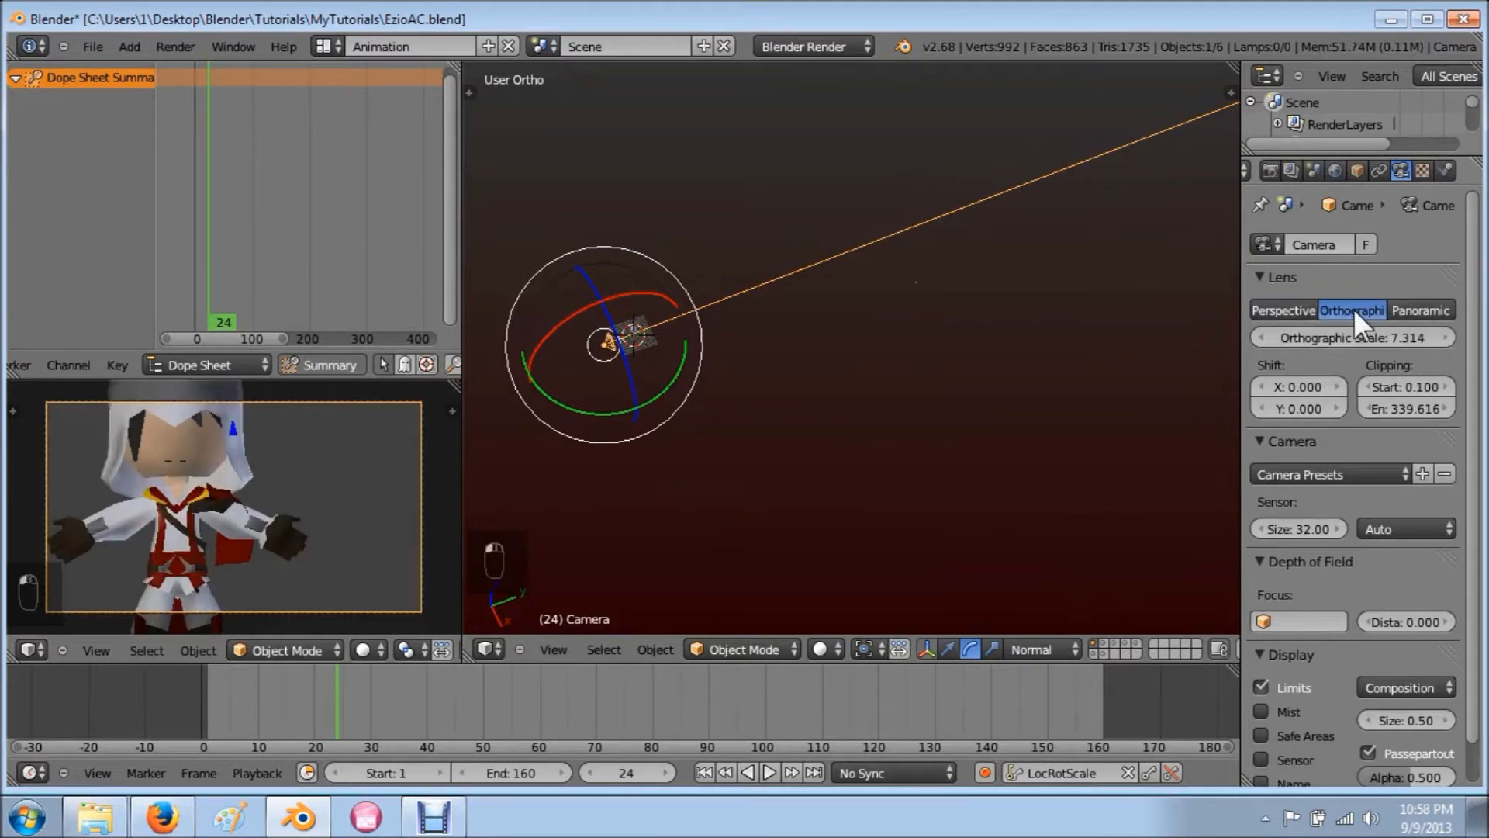
{"action": "left_click", "coordinate": [1299, 304]}
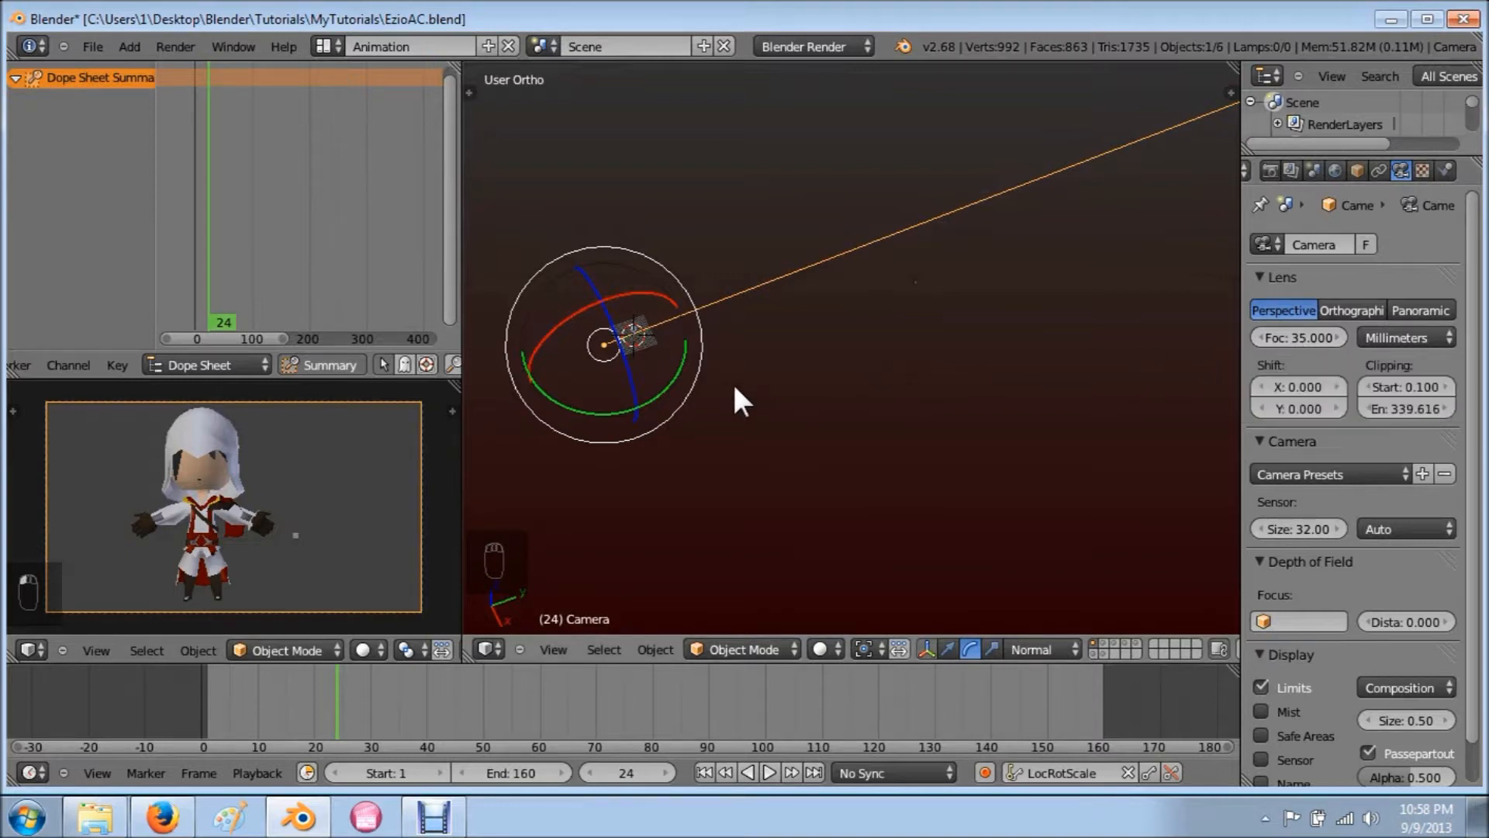
Step: Turn off the display of the camera's limits
{"action": "scroll", "coordinate": [735, 388], "scroll_direction": "up", "scroll_amount": 3}
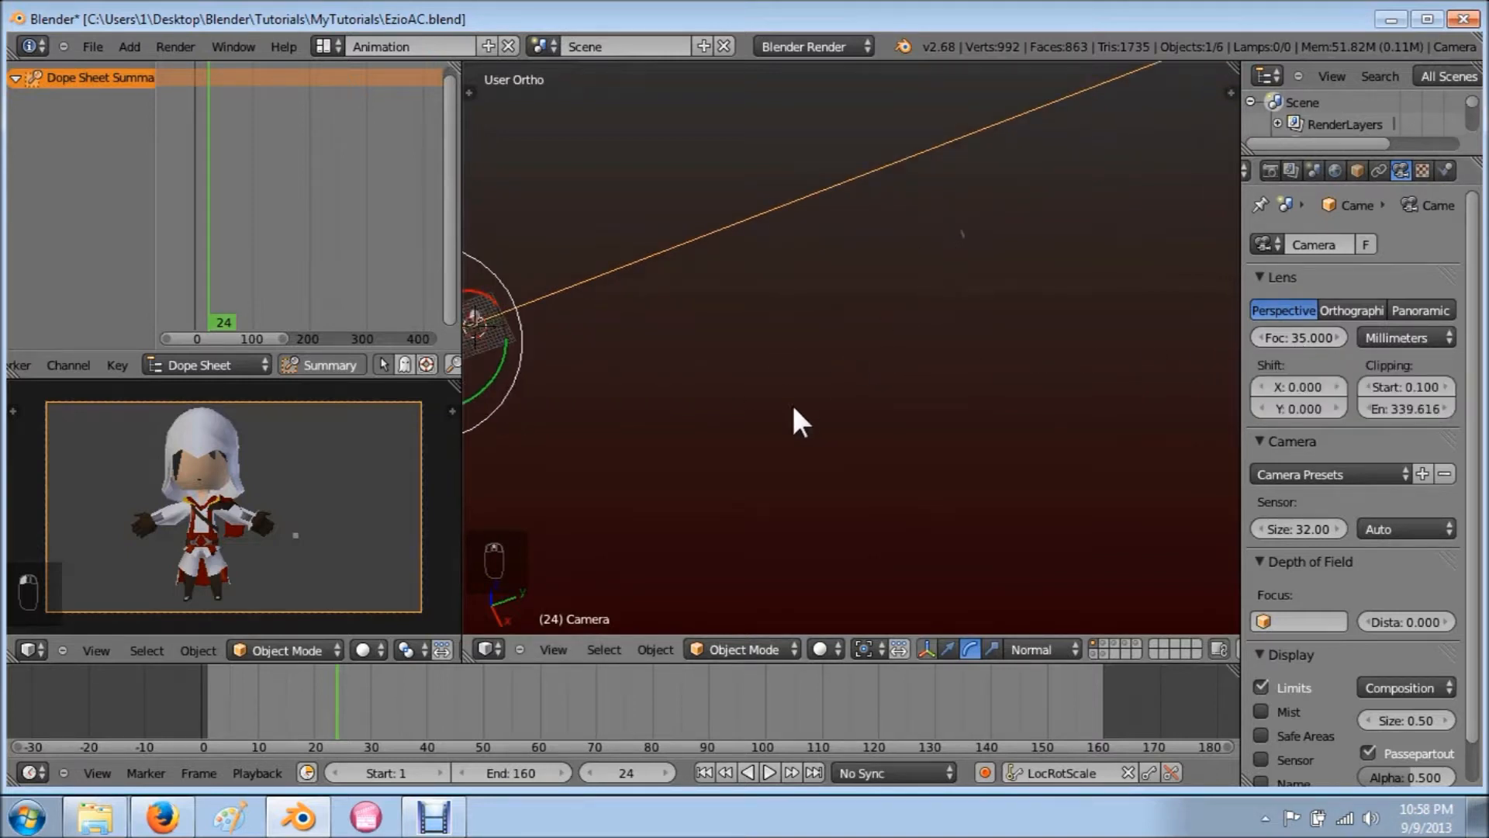
{"action": "scroll", "coordinate": [791, 402], "scroll_direction": "down", "scroll_amount": 3}
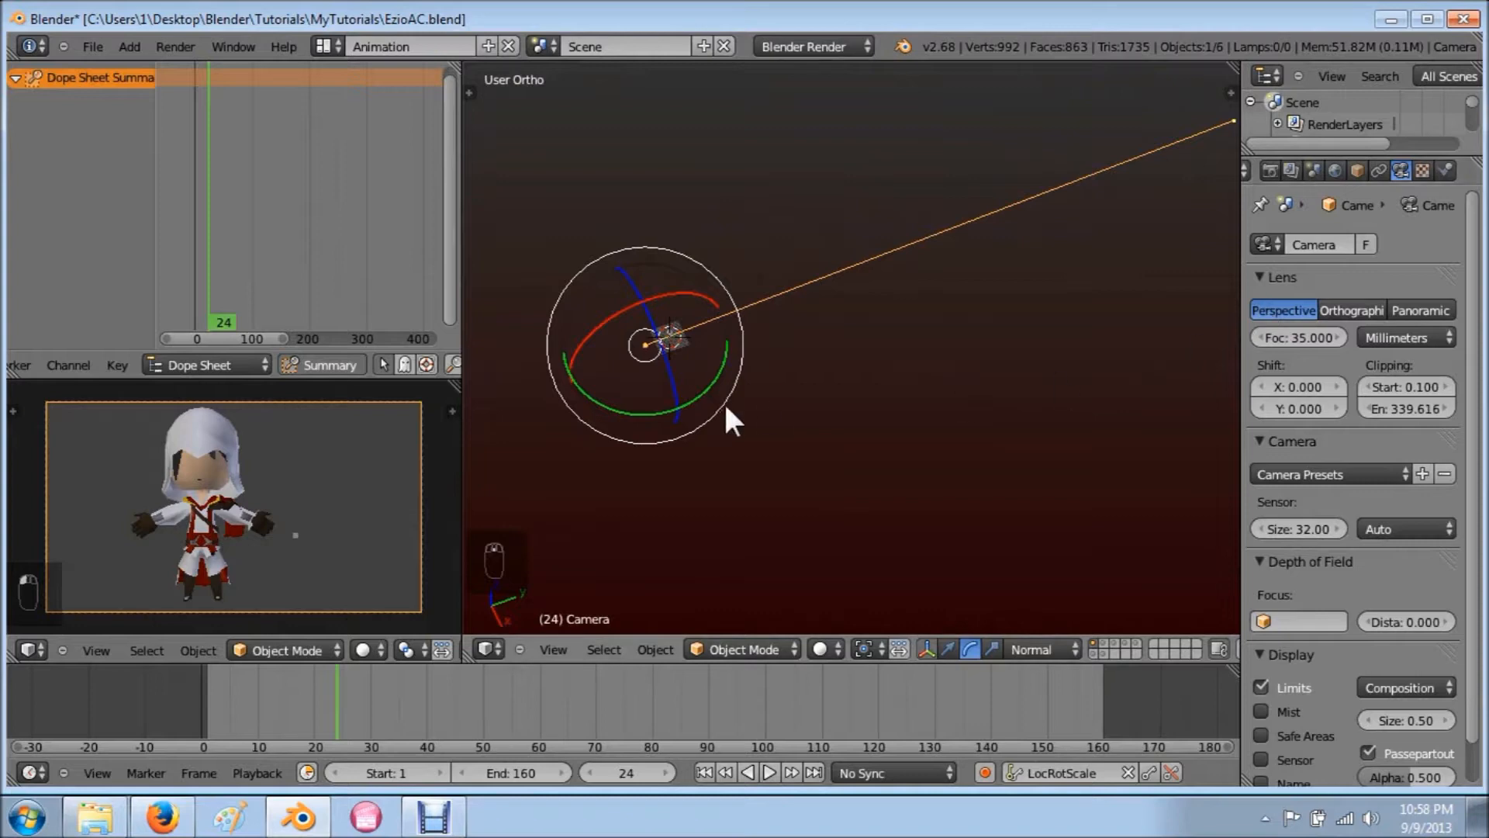
{"action": "key", "text": "KP_7"}
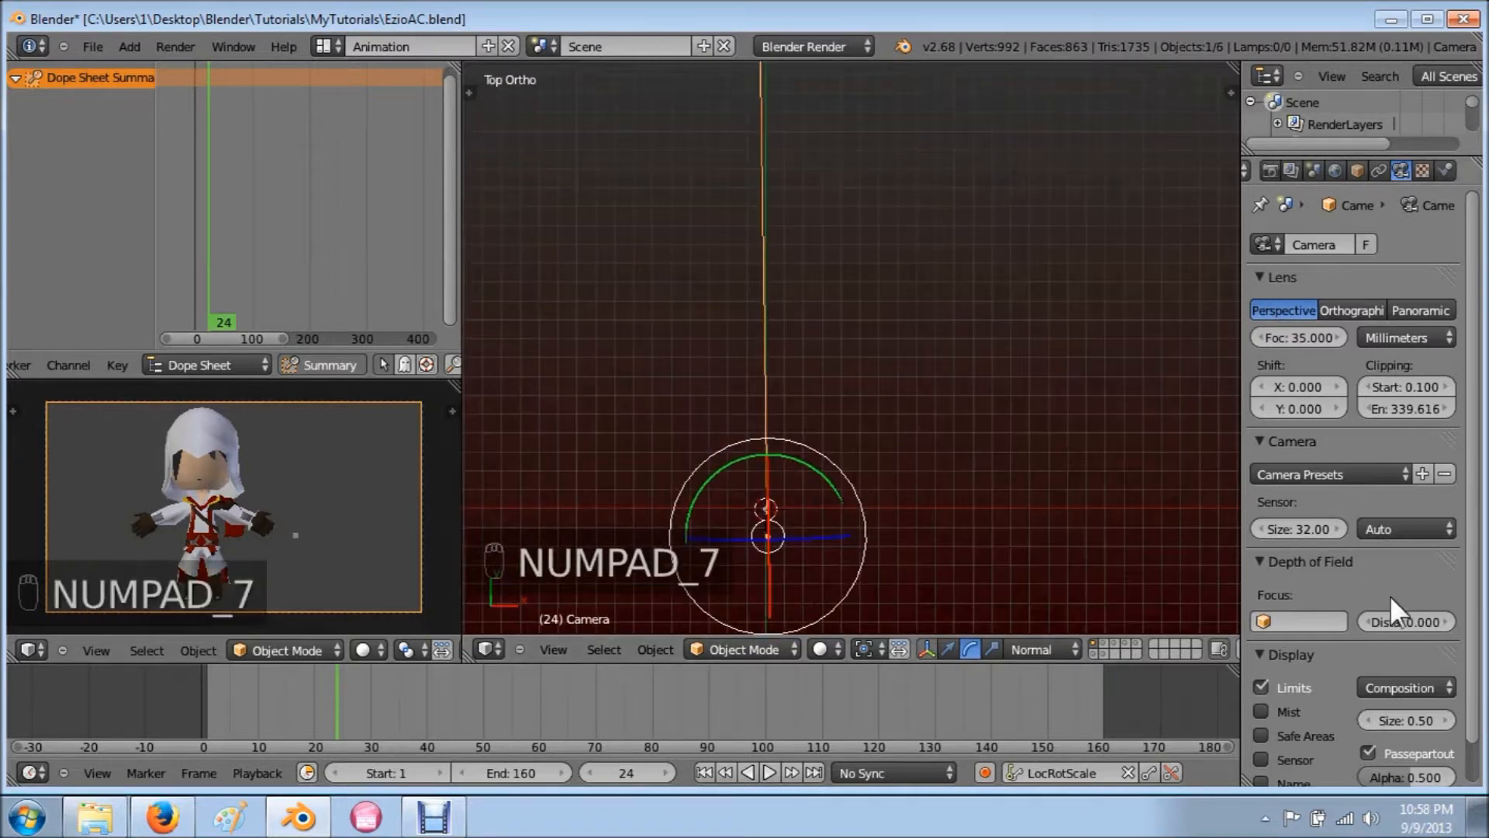
{"action": "left_click", "coordinate": [1272, 674]}
Step: Add a mesh cube and move it freehand between the camera and the character
{"action": "middle_click_drag", "start_coordinate": [1030, 572], "coordinate": [951, 485], "text": "shift"}
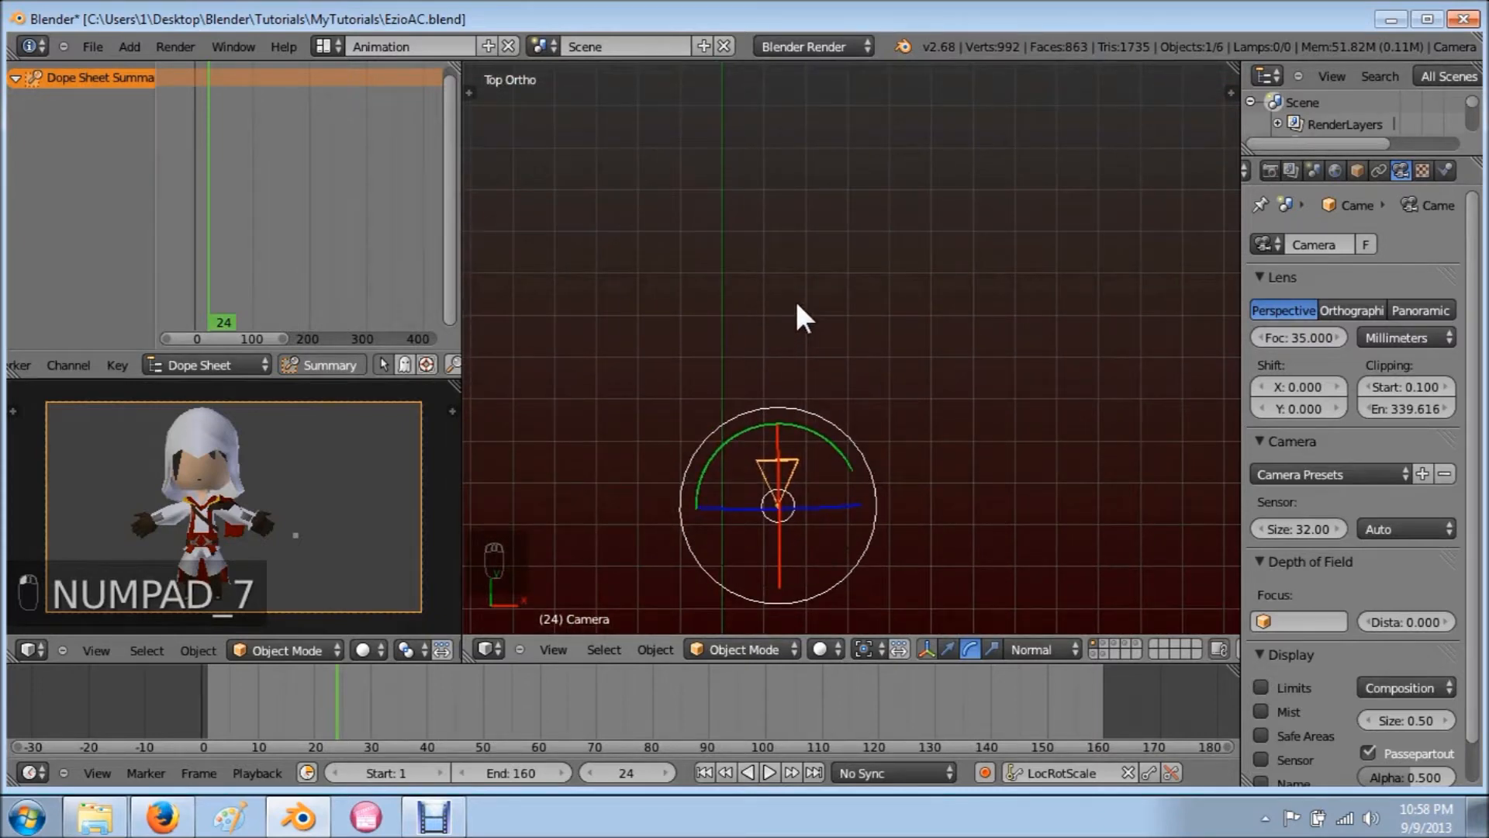
{"action": "key", "text": "shift+a"}
{"action": "mouse_move", "coordinate": [788, 314]}
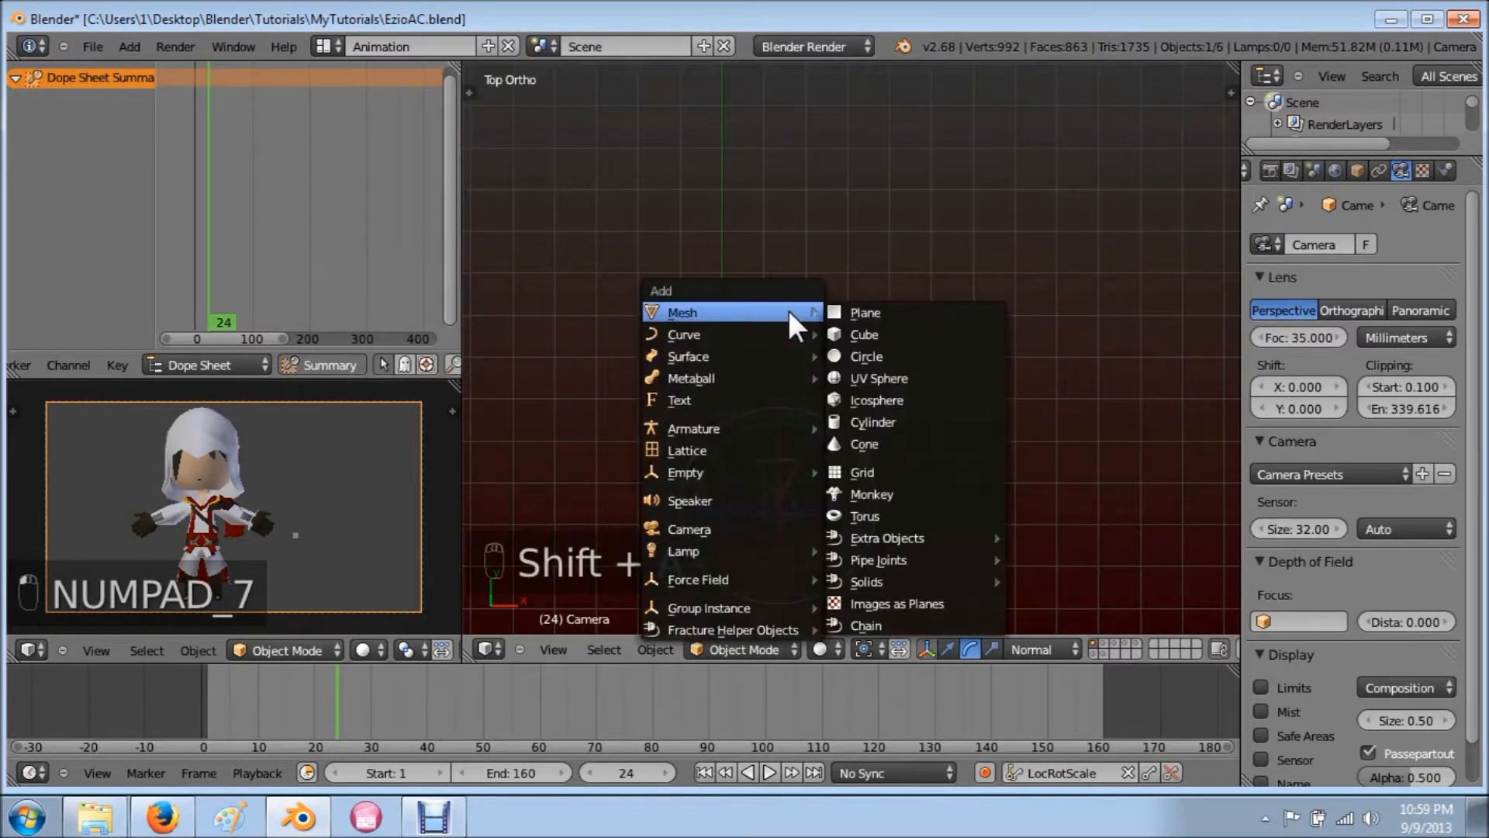
{"action": "left_click", "coordinate": [867, 330]}
{"action": "scroll", "coordinate": [867, 325], "scroll_direction": "down", "scroll_amount": 5}
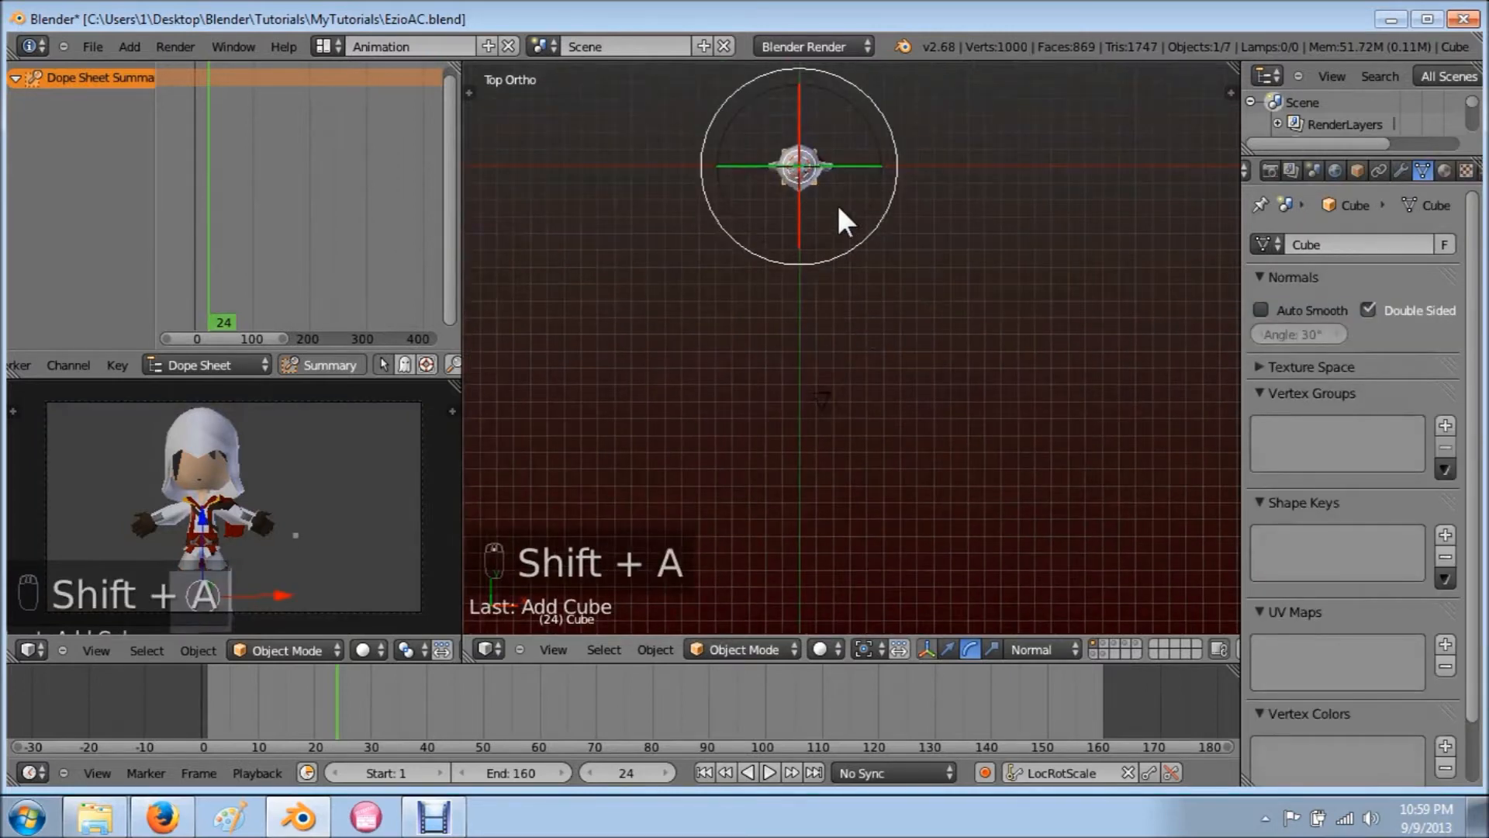
{"action": "key", "text": "g"}
{"action": "left_click", "coordinate": [862, 338]}
Step: Raise the cube along global Z and shift it so it covers the character's body in the camera frame
{"action": "key", "text": "g"}
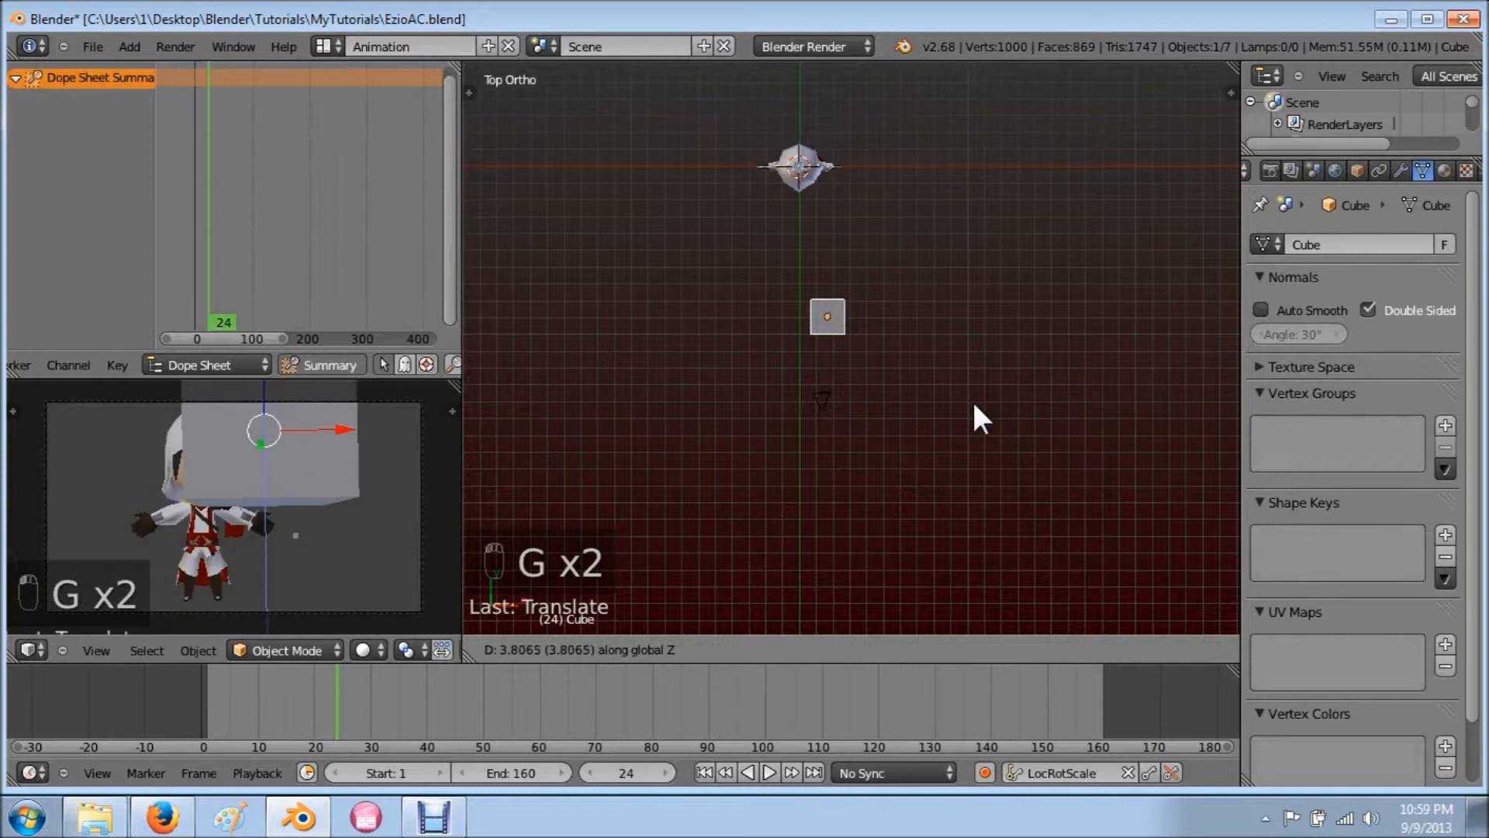
{"action": "left_click", "coordinate": [973, 394]}
{"action": "key", "text": "g"}
{"action": "left_click", "coordinate": [938, 377]}
Step: Duplicate the cube and place the copy directly beside the original along the X axis
{"action": "key", "text": "shift+s"}
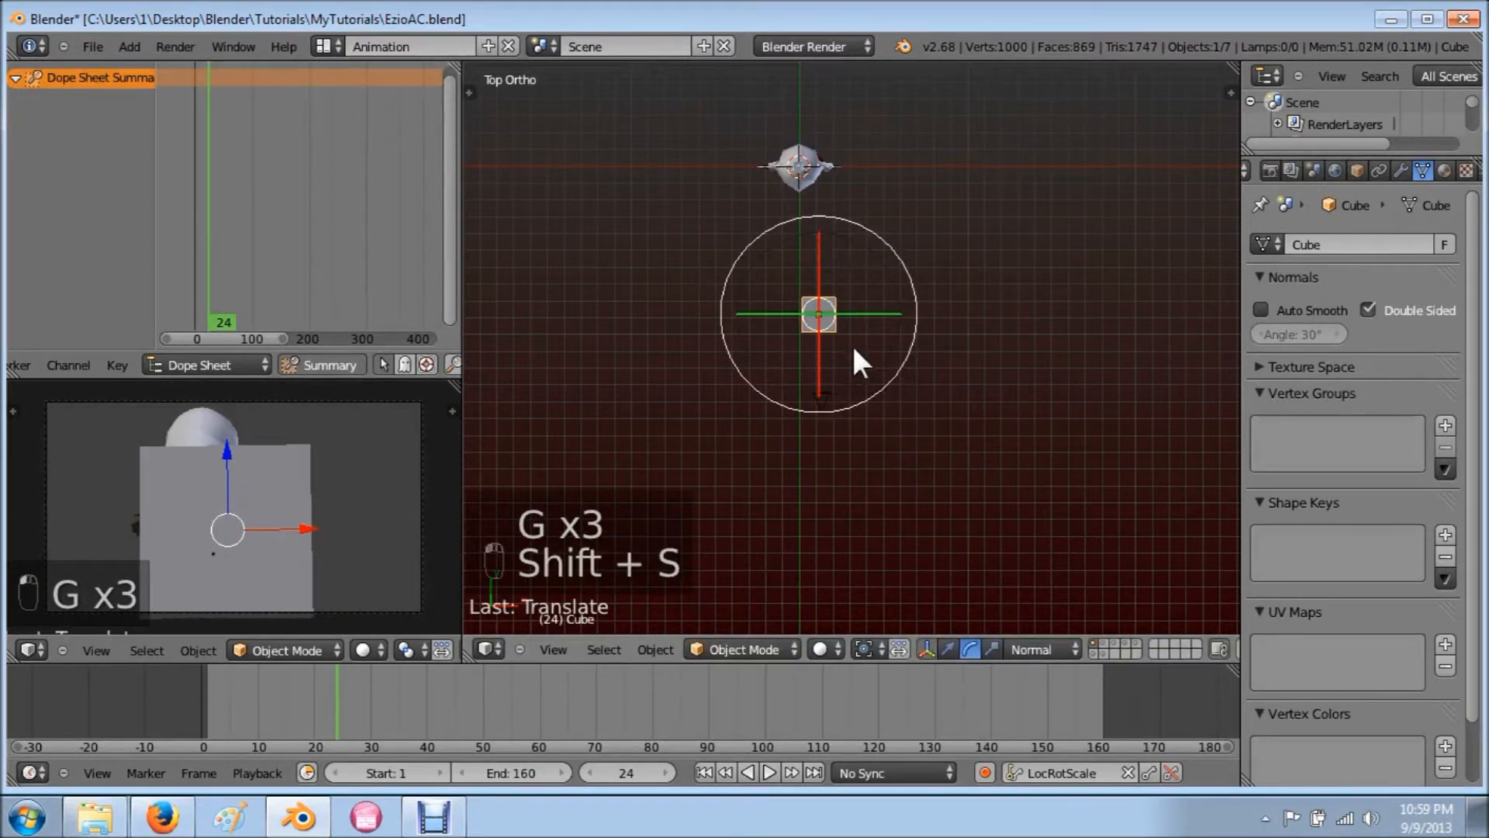
{"action": "key", "text": "shift+d"}
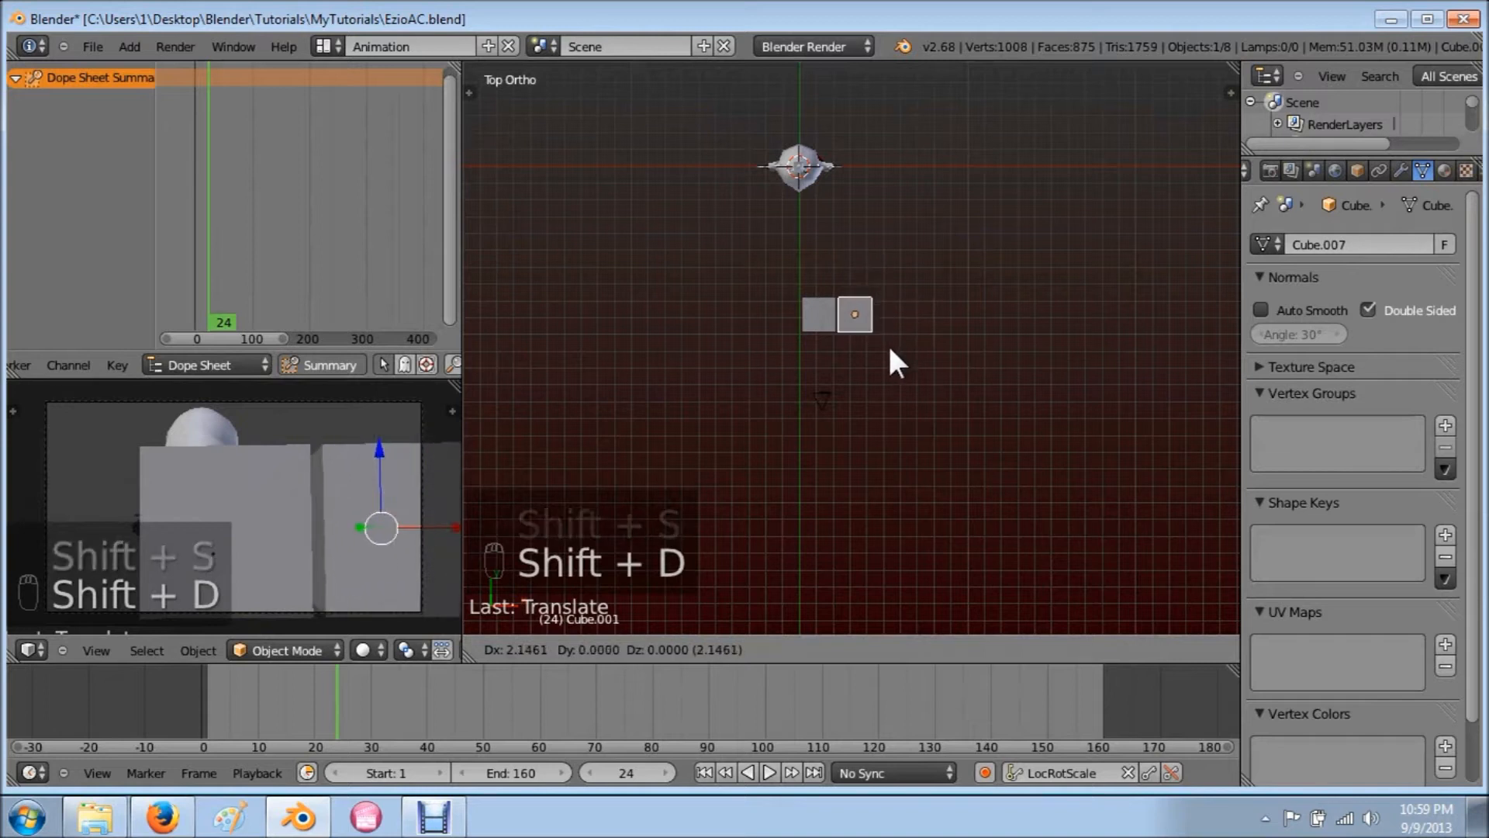
{"action": "left_click", "coordinate": [886, 343]}
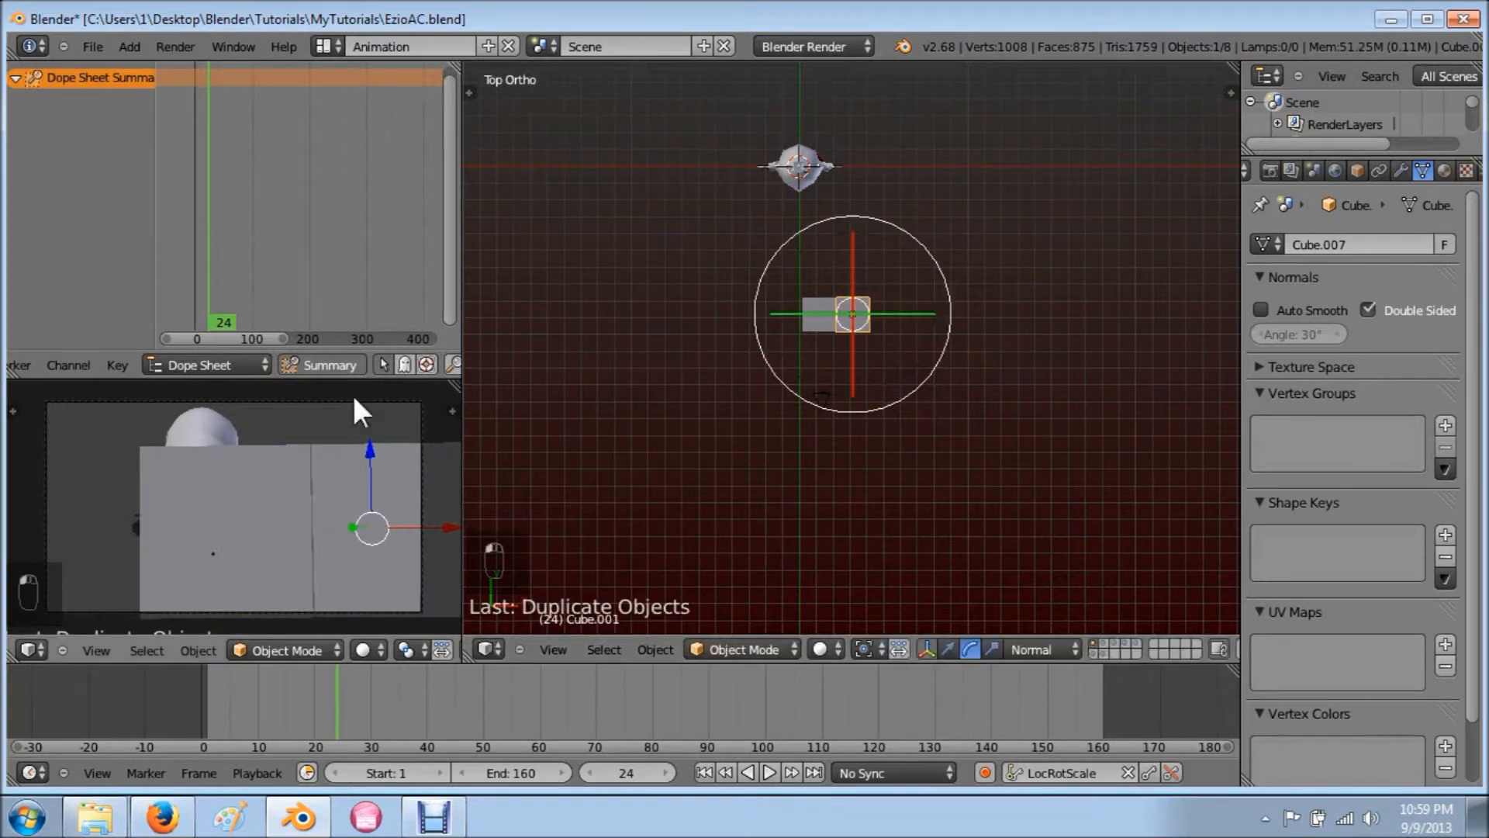
Step: Move the camera freehand slightly farther back from the two cubes
{"action": "right_click", "coordinate": [821, 400]}
{"action": "key", "text": "g"}
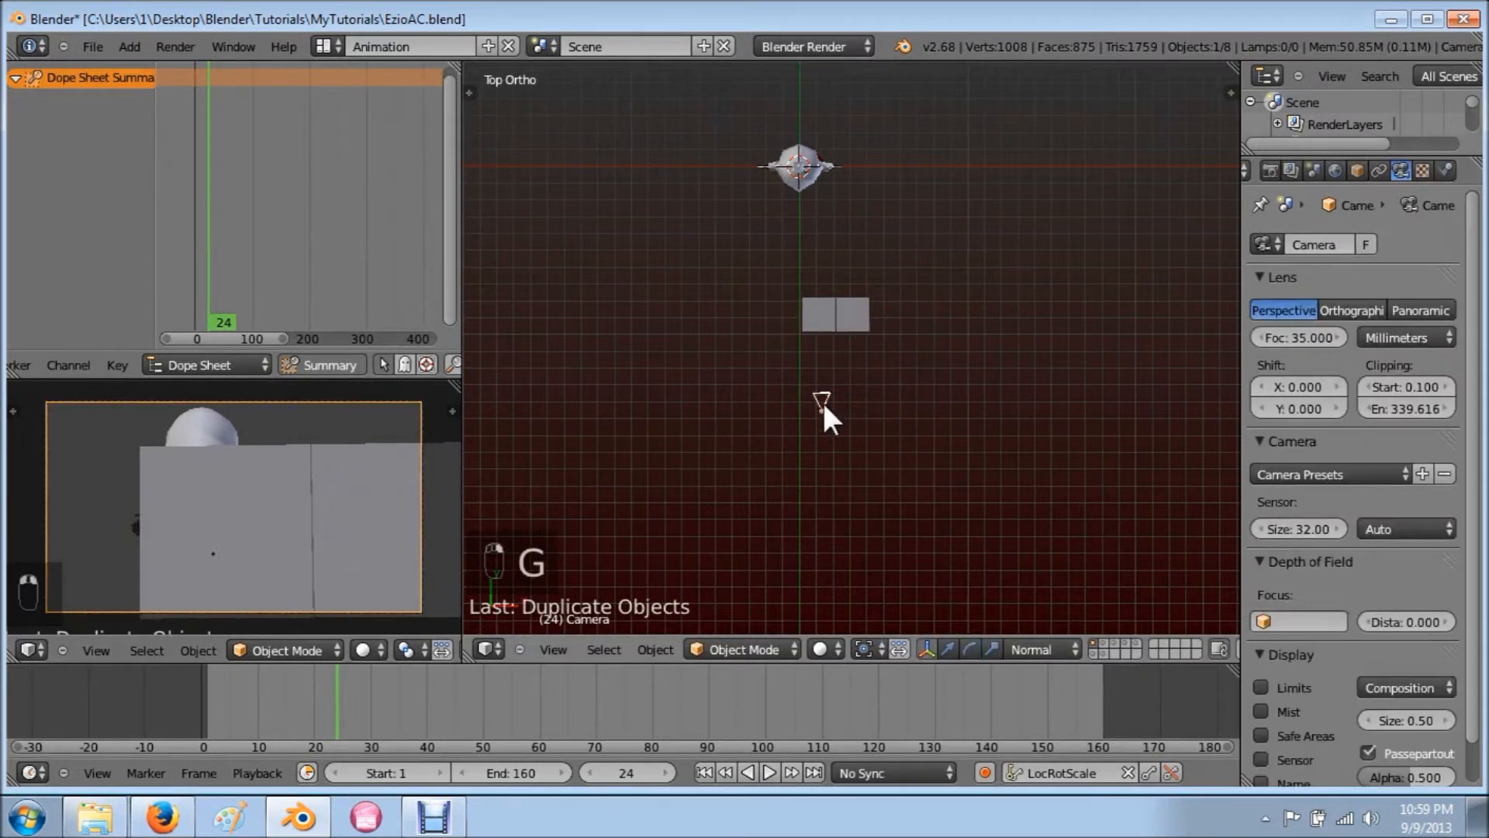
{"action": "left_click", "coordinate": [837, 436]}
Step: Select the duplicate cube and move it freehand in the top view, away from the camera, to just behind and beside the character
{"action": "right_click", "coordinate": [822, 306]}
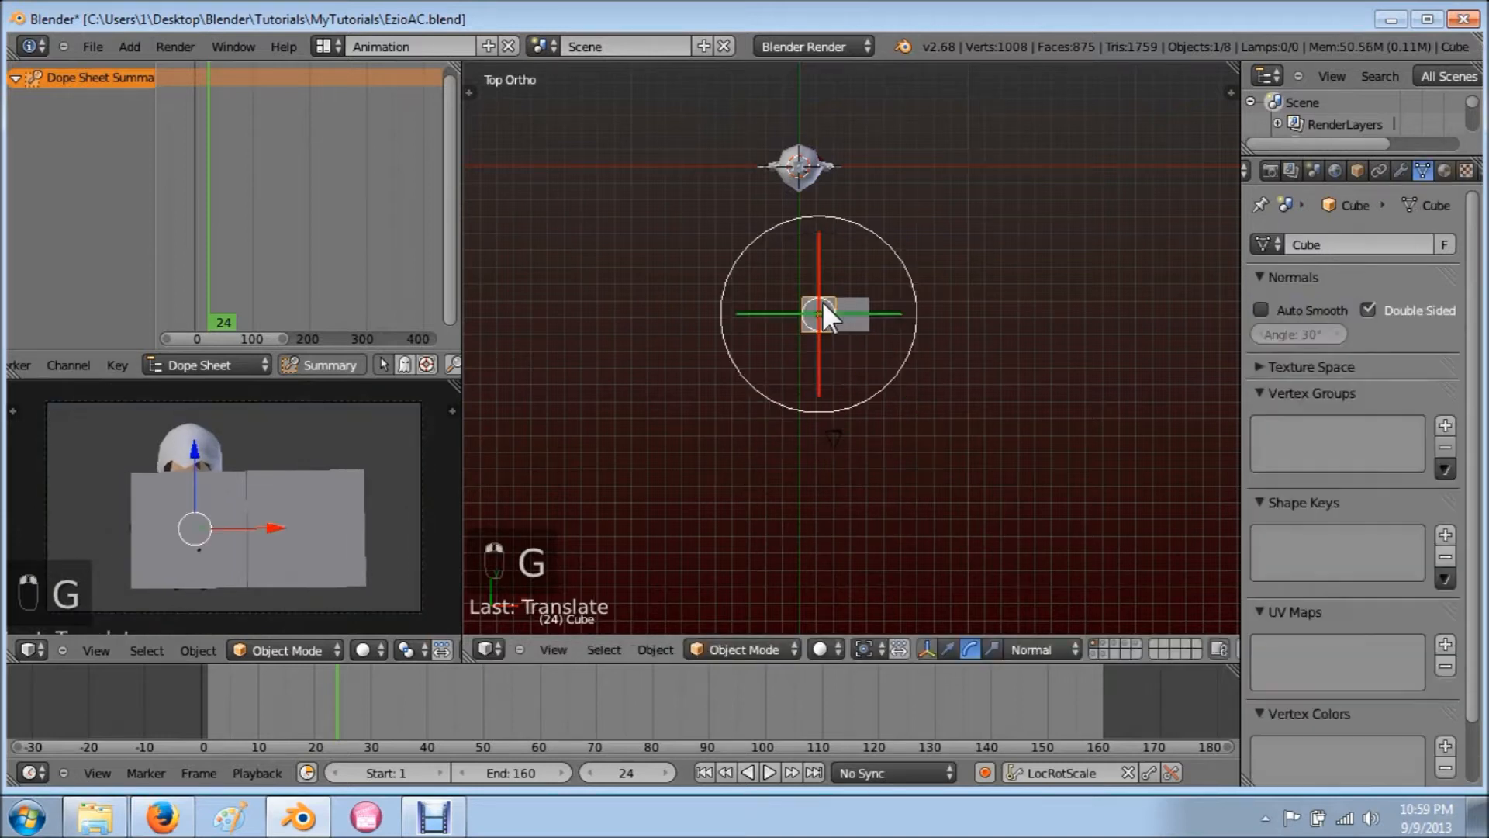
{"action": "right_click", "coordinate": [877, 304]}
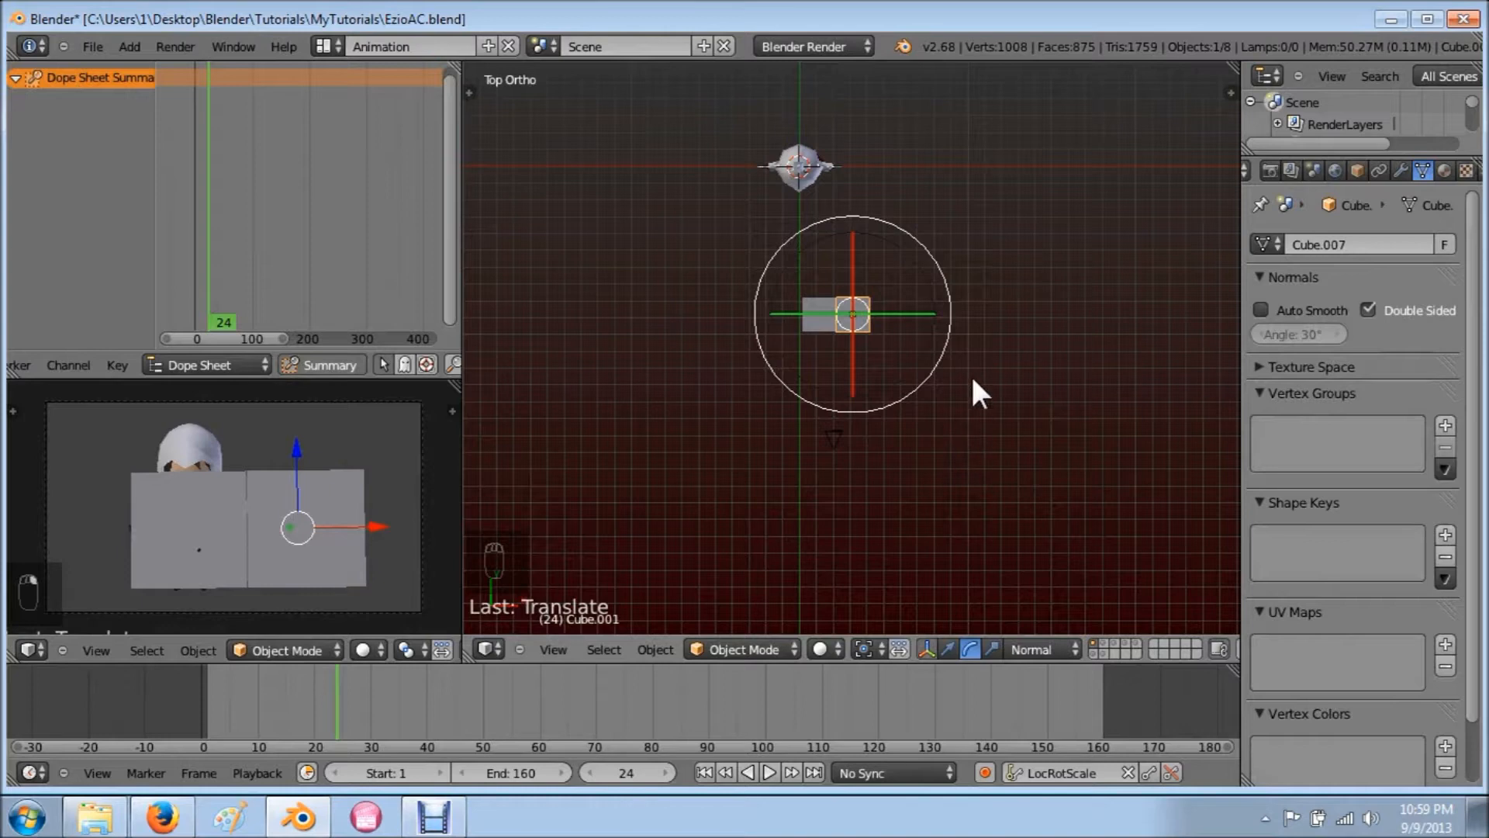
{"action": "key", "text": "KP_1"}
{"action": "key", "text": "KP_5"}
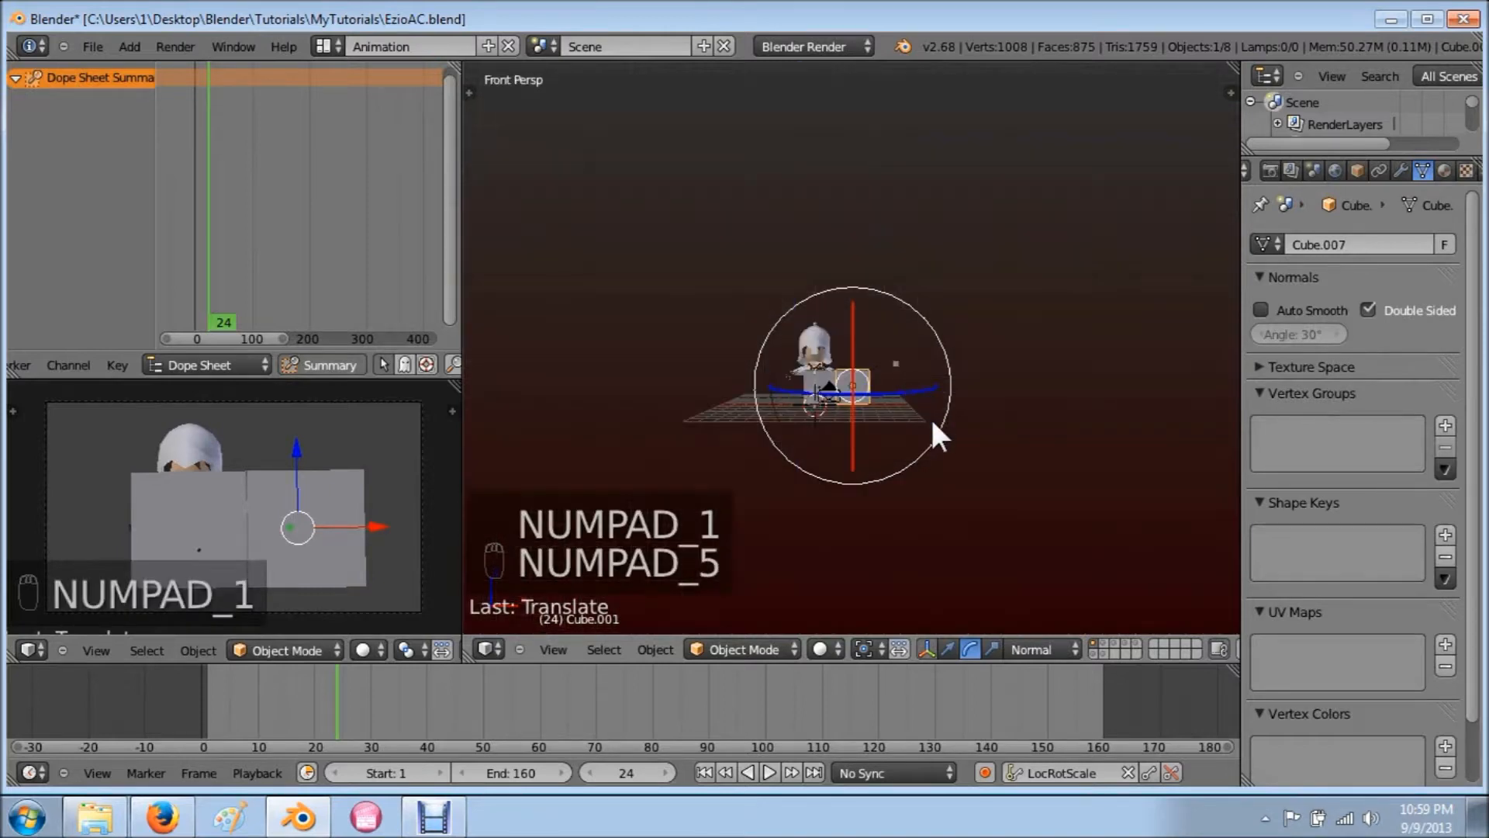
{"action": "key", "text": "KP_5"}
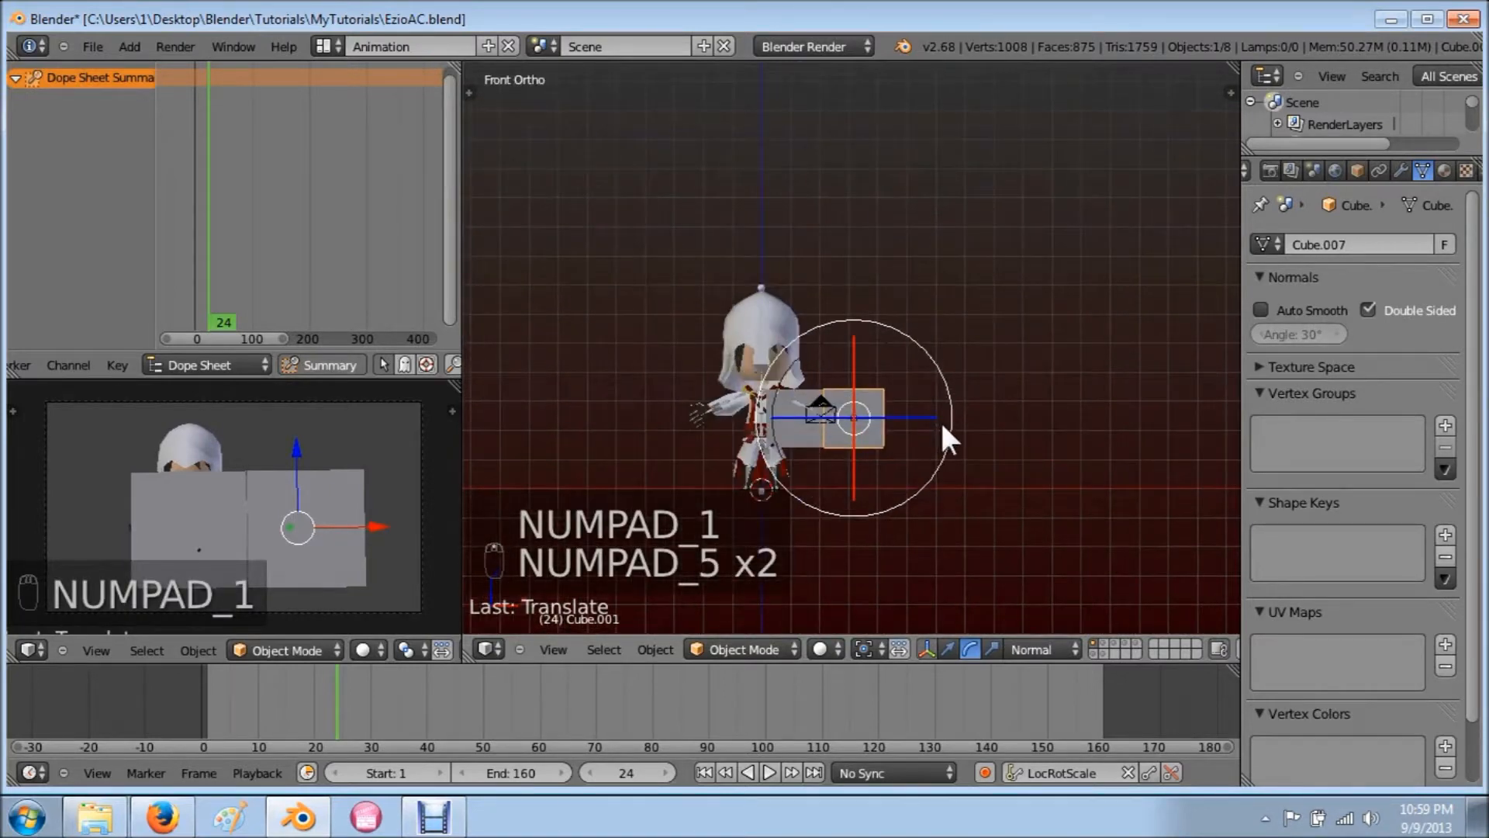
{"action": "key", "text": "KP_7"}
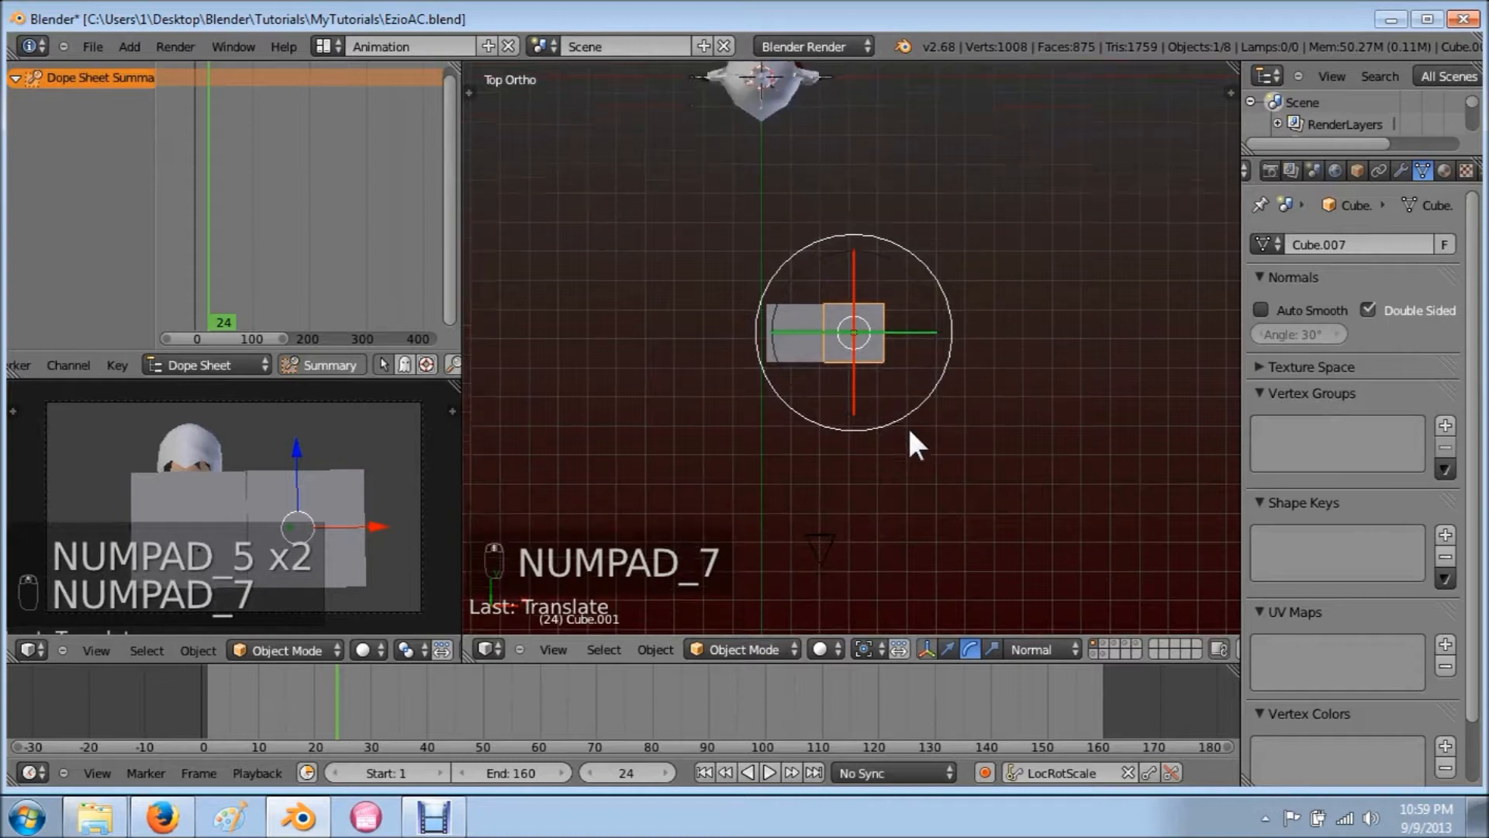
{"action": "key", "text": "g"}
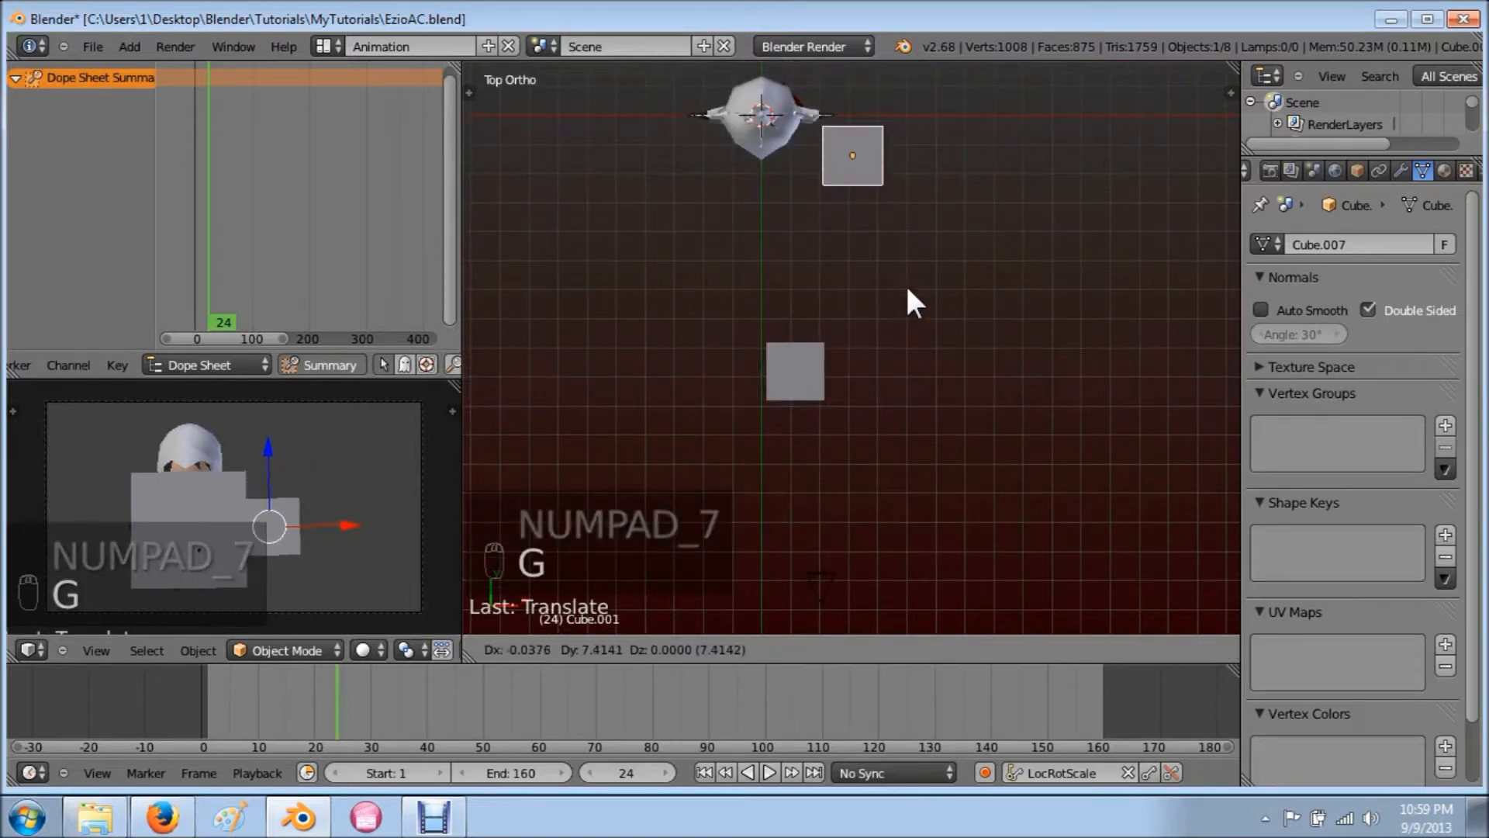
{"action": "left_click", "coordinate": [918, 220]}
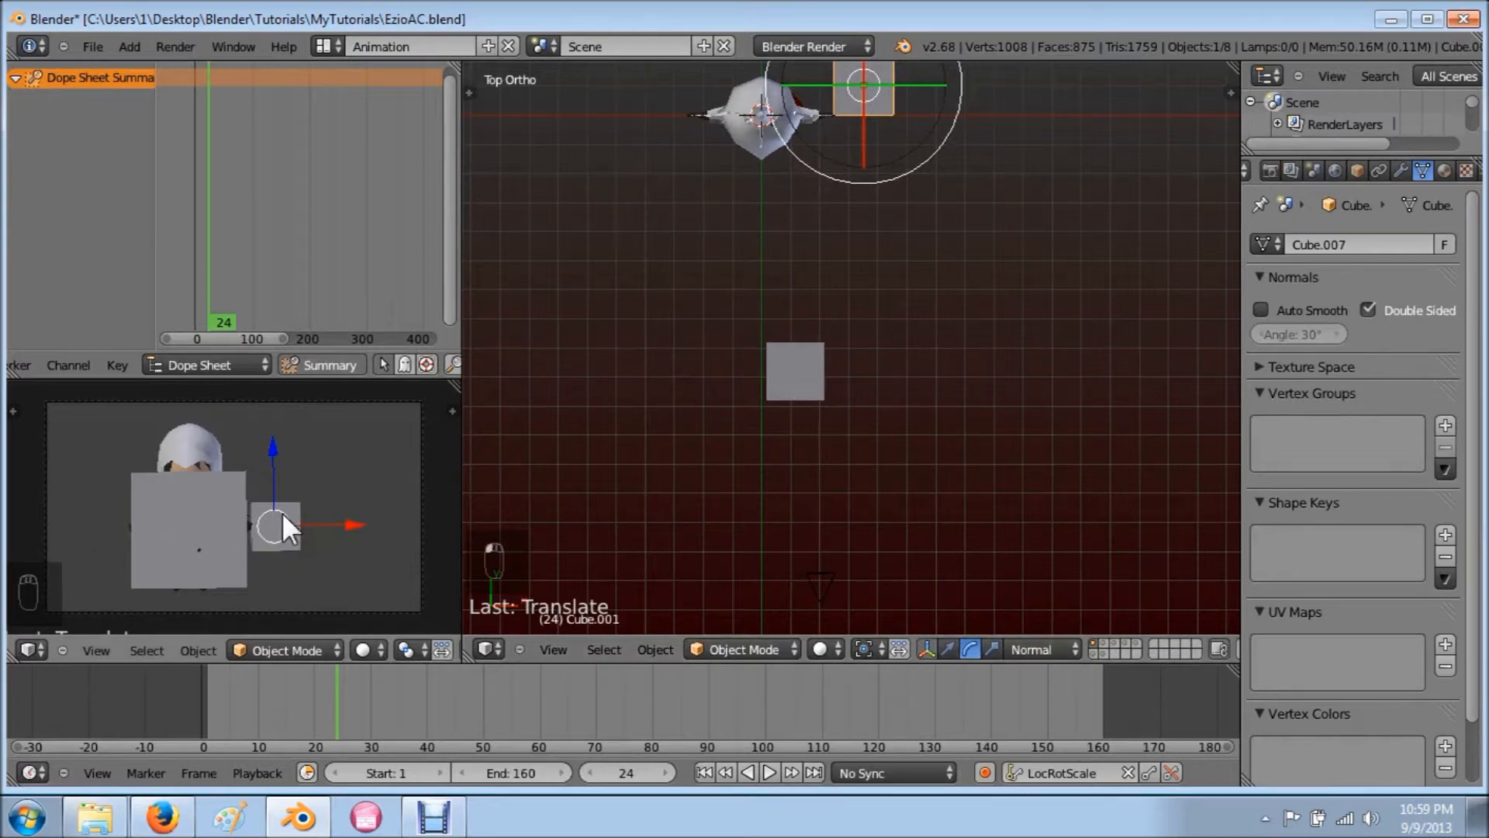
Step: Select the camera and increase its perspective focal length to about 258 mm
{"action": "key", "text": "KP_1"}
{"action": "scroll", "coordinate": [962, 474], "scroll_direction": "up", "scroll_amount": 5}
{"action": "middle_click_drag", "start_coordinate": [883, 501], "coordinate": [886, 346], "text": "shift"}
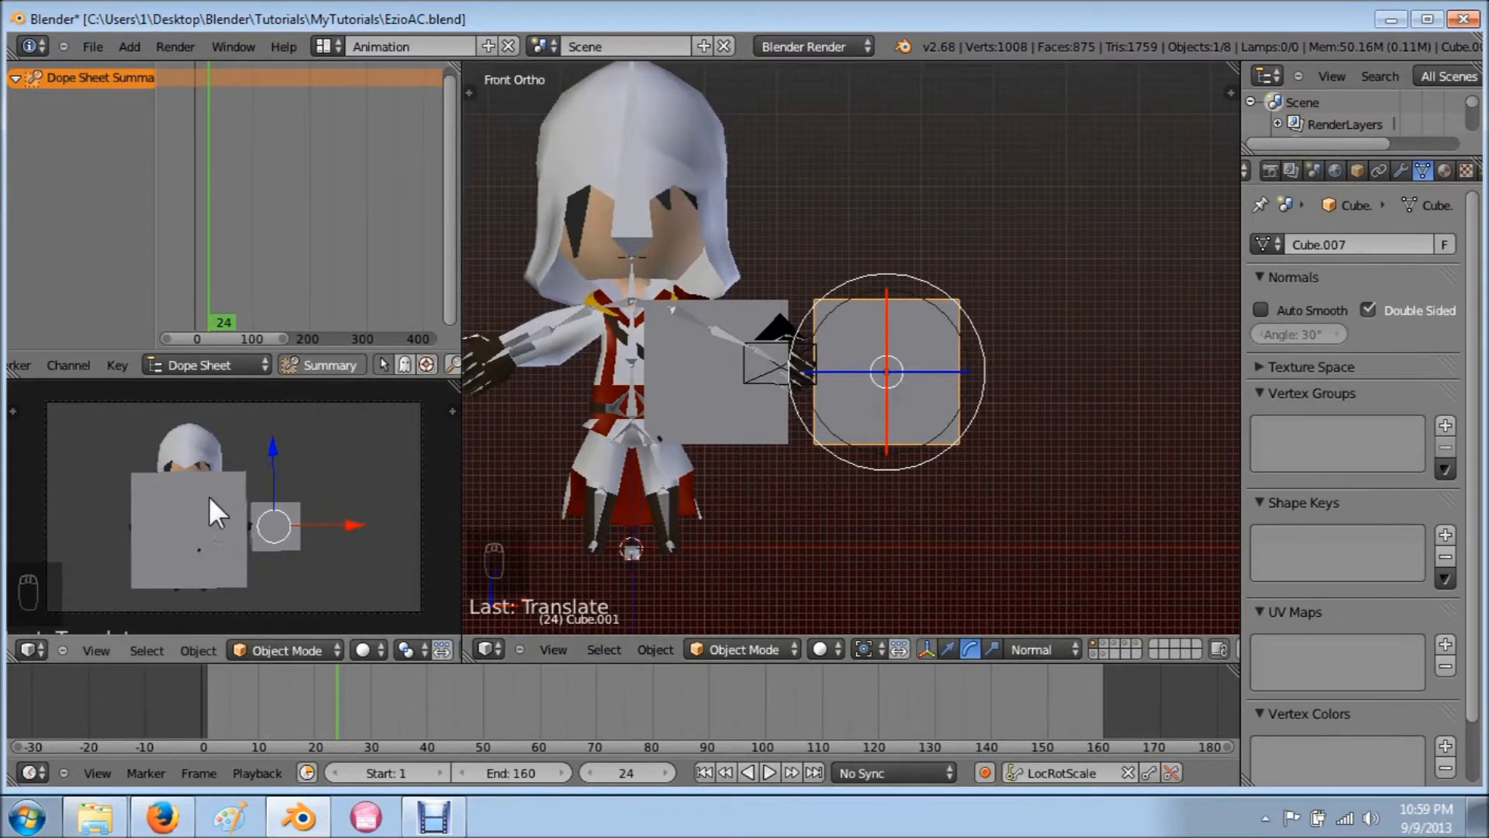
{"action": "right_click", "coordinate": [341, 404]}
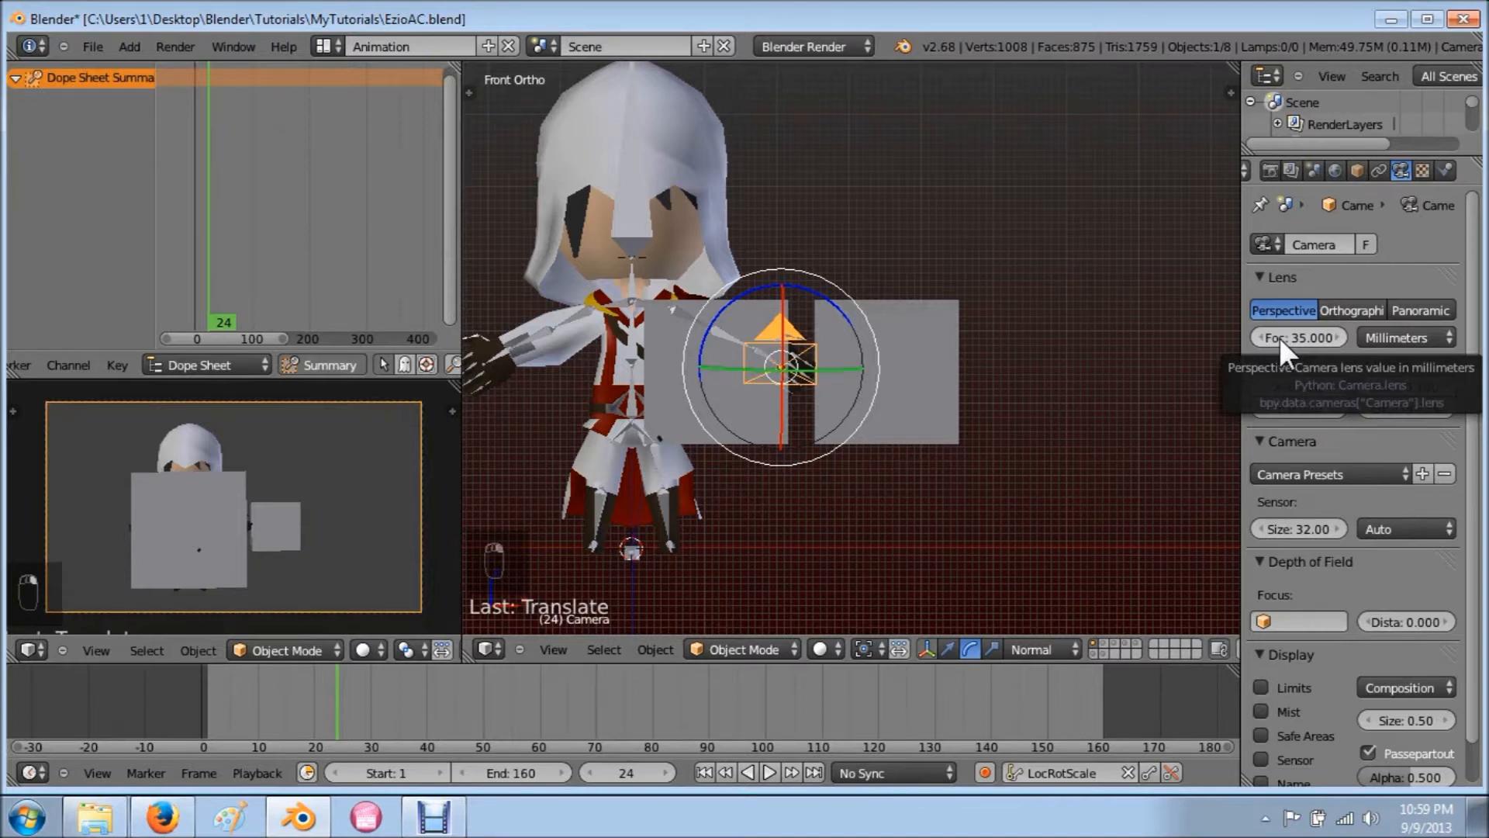
{"action": "left_click_drag", "start_coordinate": [1294, 337], "coordinate": [1357, 338]}
{"action": "middle_click_drag", "start_coordinate": [1233, 358], "coordinate": [884, 347]}
{"action": "left_click_drag", "start_coordinate": [1314, 339], "coordinate": [1463, 341]}
{"action": "scroll", "coordinate": [1026, 431], "scroll_direction": "down", "scroll_amount": 4}
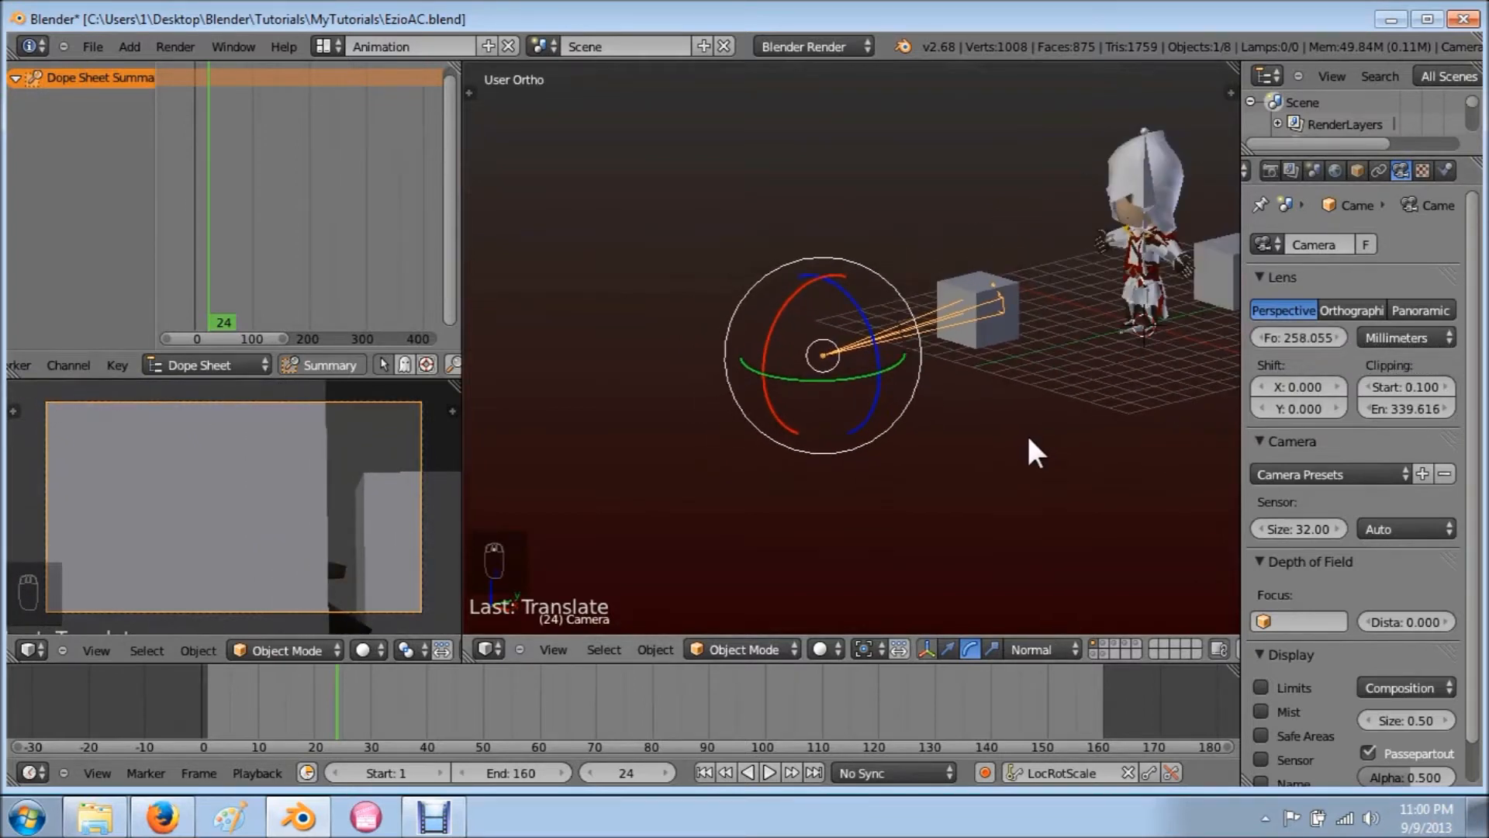
Step: Try moving the camera far back along the global Y axis, and undo the move
{"action": "key", "text": "g"}
{"action": "key", "text": "y"}
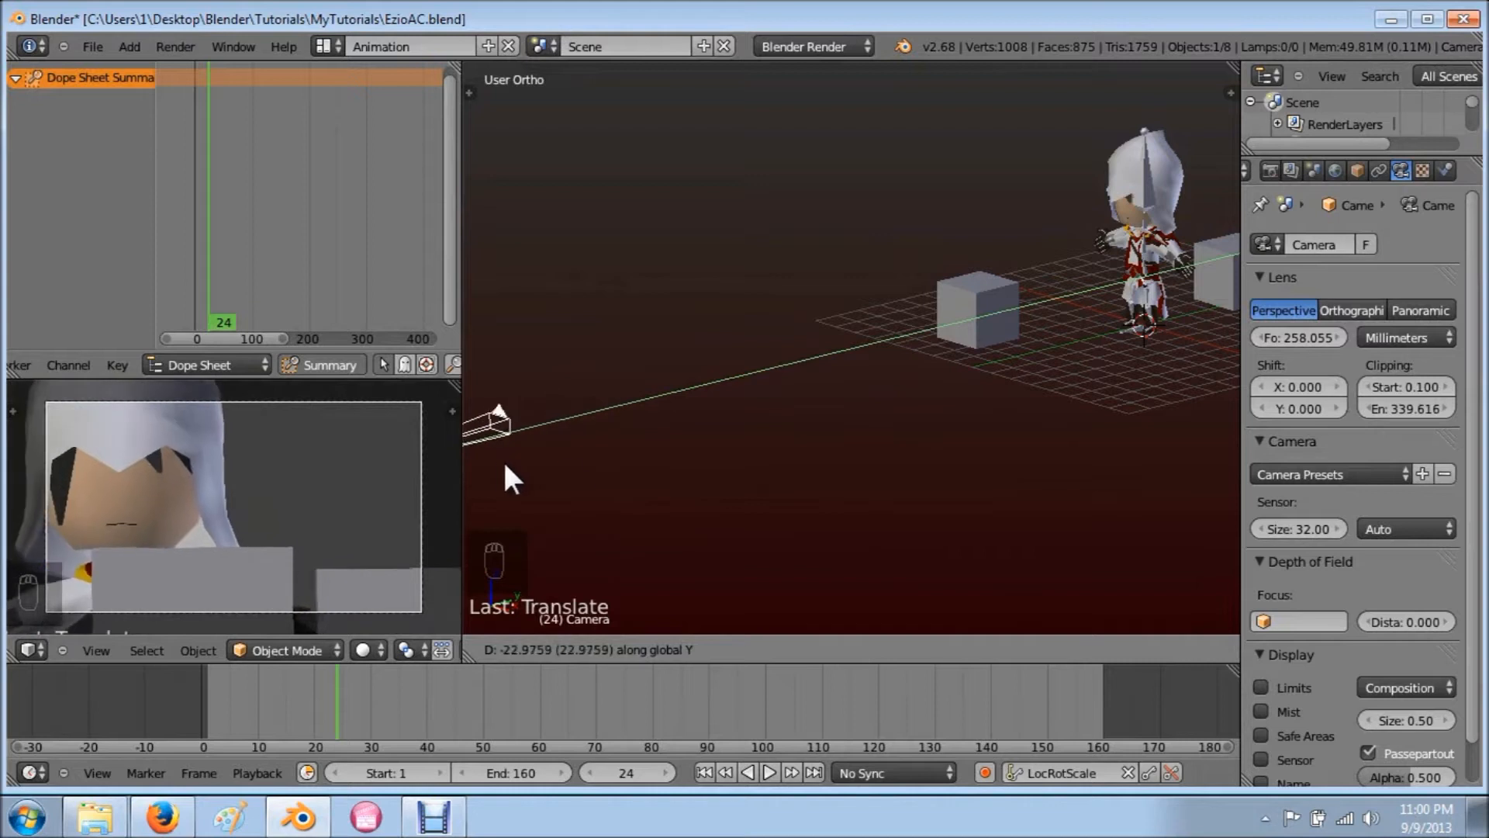
{"action": "left_click", "coordinate": [473, 463]}
{"action": "key", "text": "ctrl+z"}
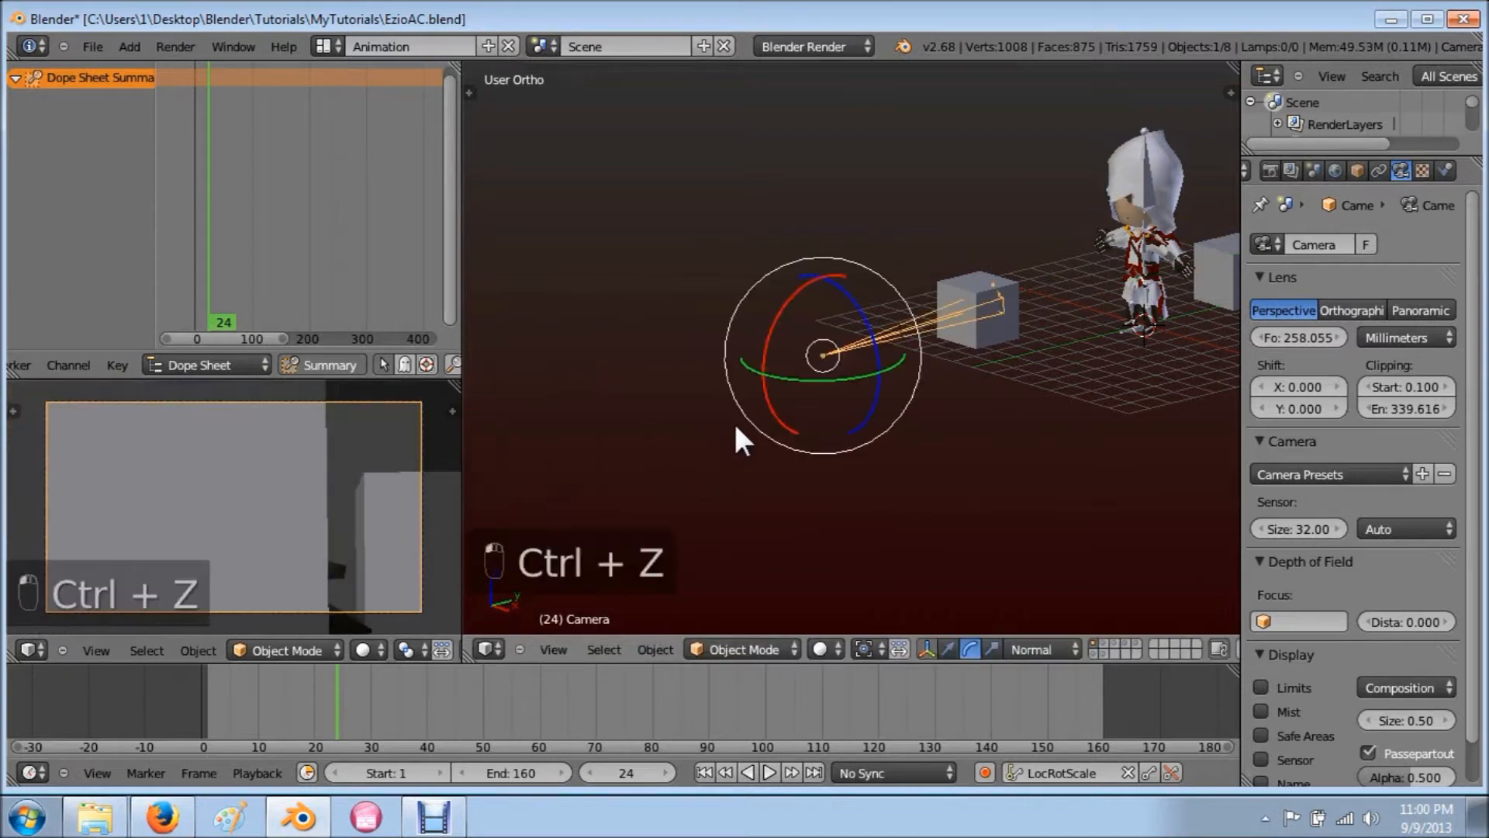
Step: Set the camera's focal length to 35 mm
{"action": "left_click", "coordinate": [1311, 334]}
{"action": "type", "text": "3"}
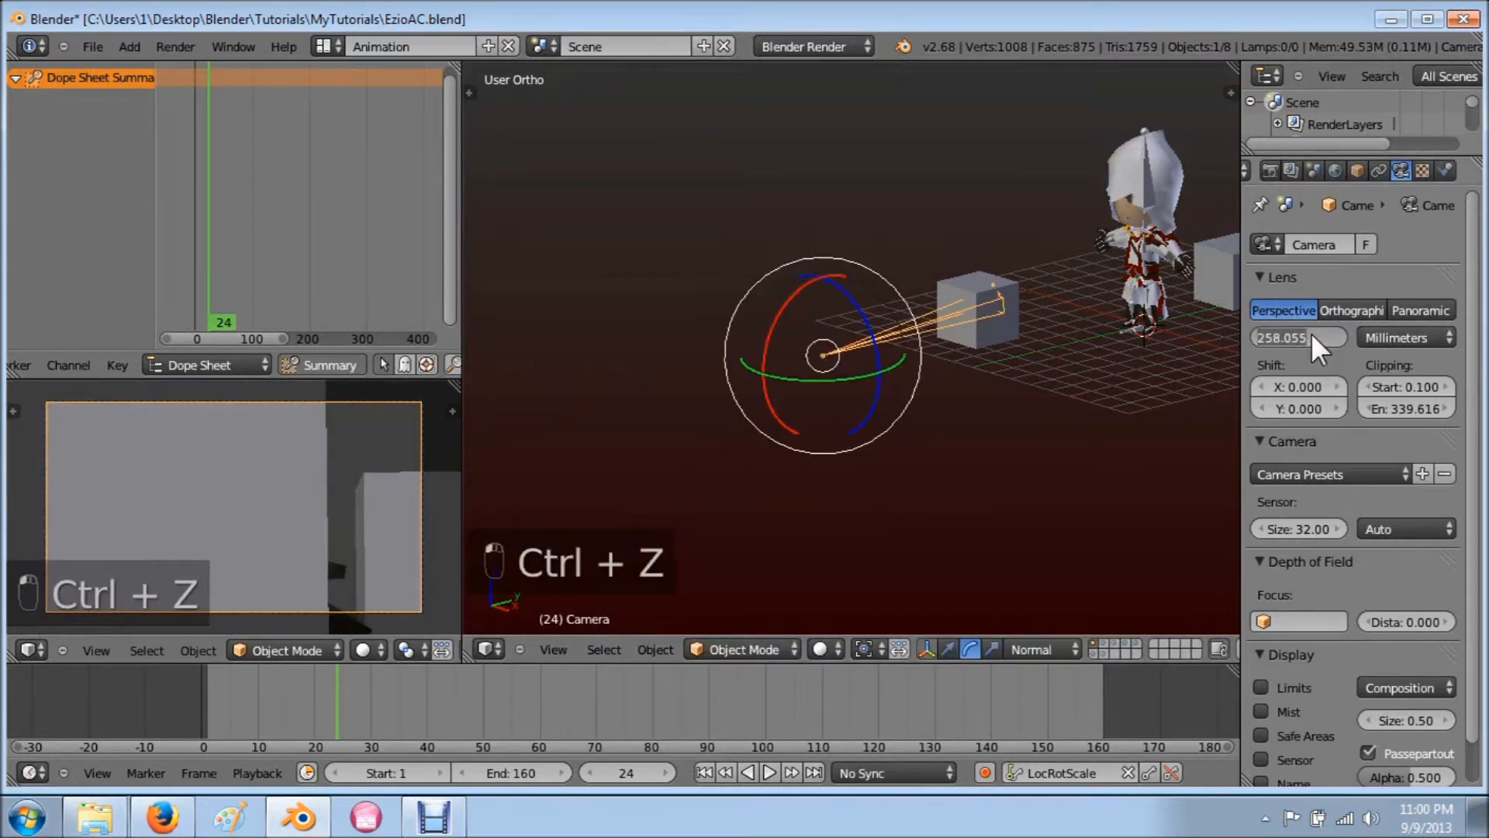
{"action": "type", "text": "5"}
{"action": "key", "text": "Return"}
Step: Reduce the camera's focal length to about 13.4 mm, and try a freehand camera move that is undone
{"action": "left_click_drag", "start_coordinate": [1311, 338], "coordinate": [1256, 339]}
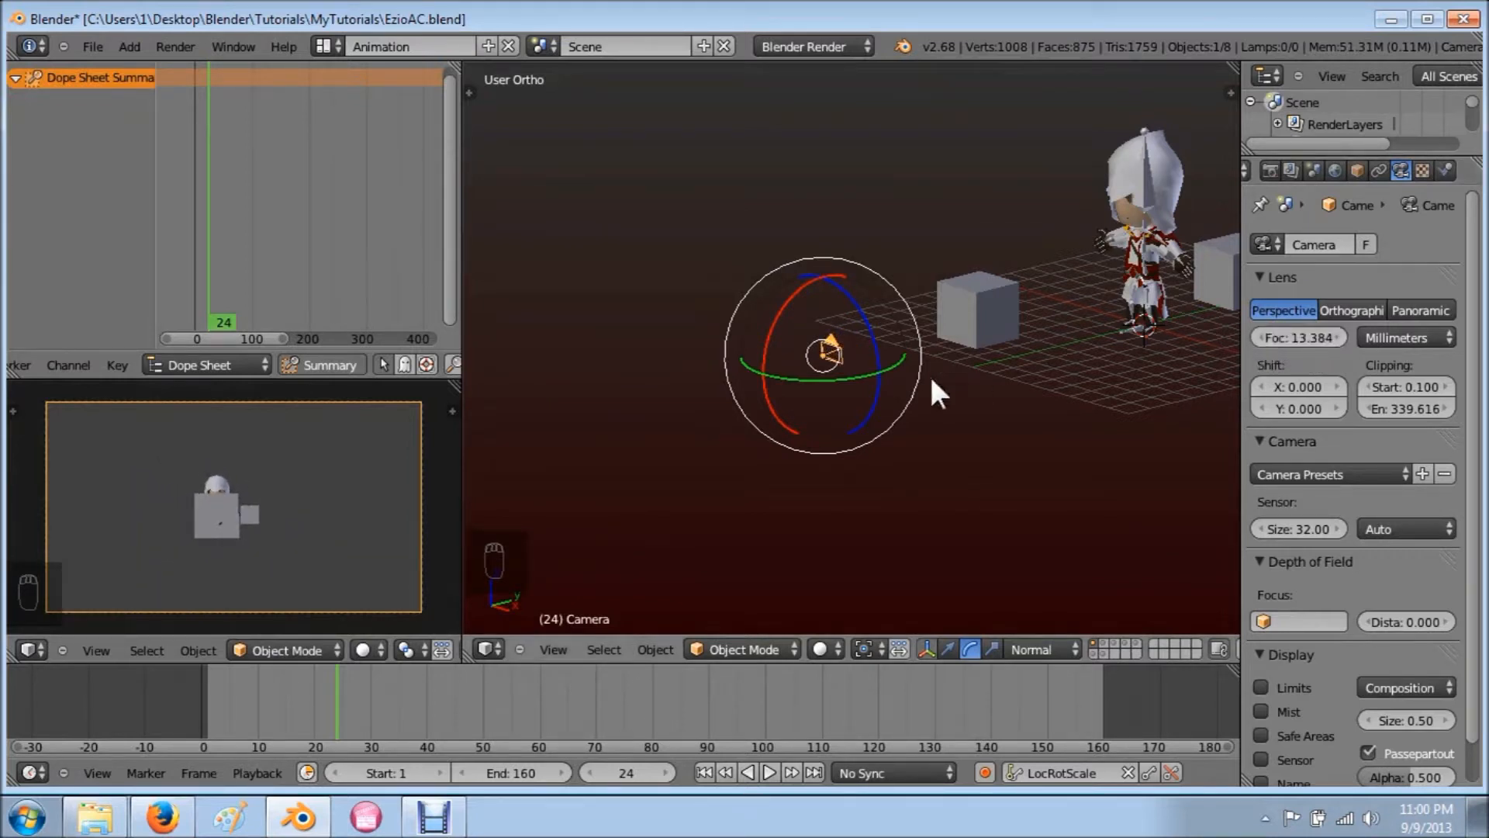
{"action": "key", "text": "g"}
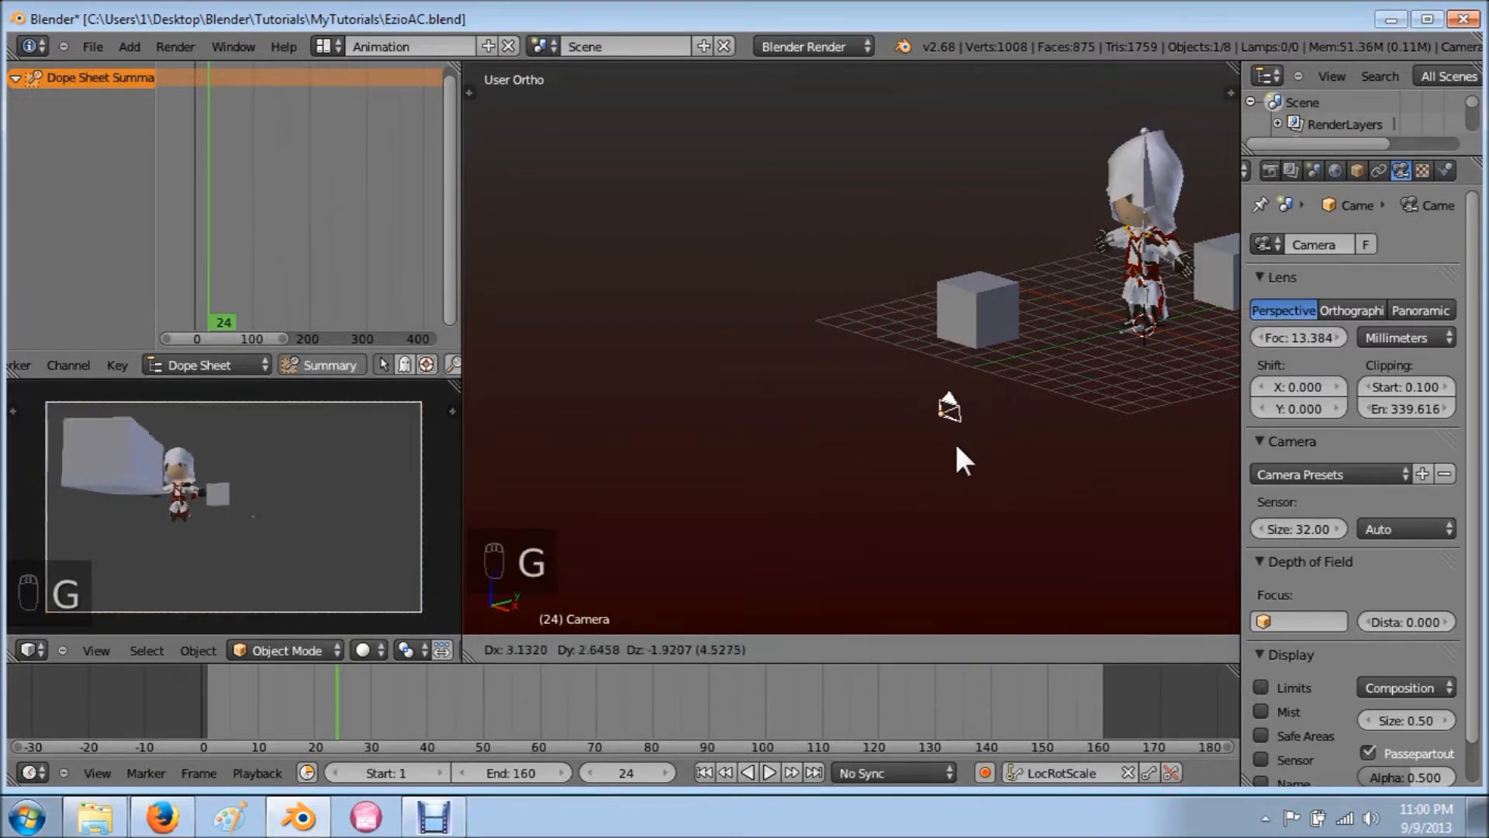
{"action": "left_click", "coordinate": [840, 396]}
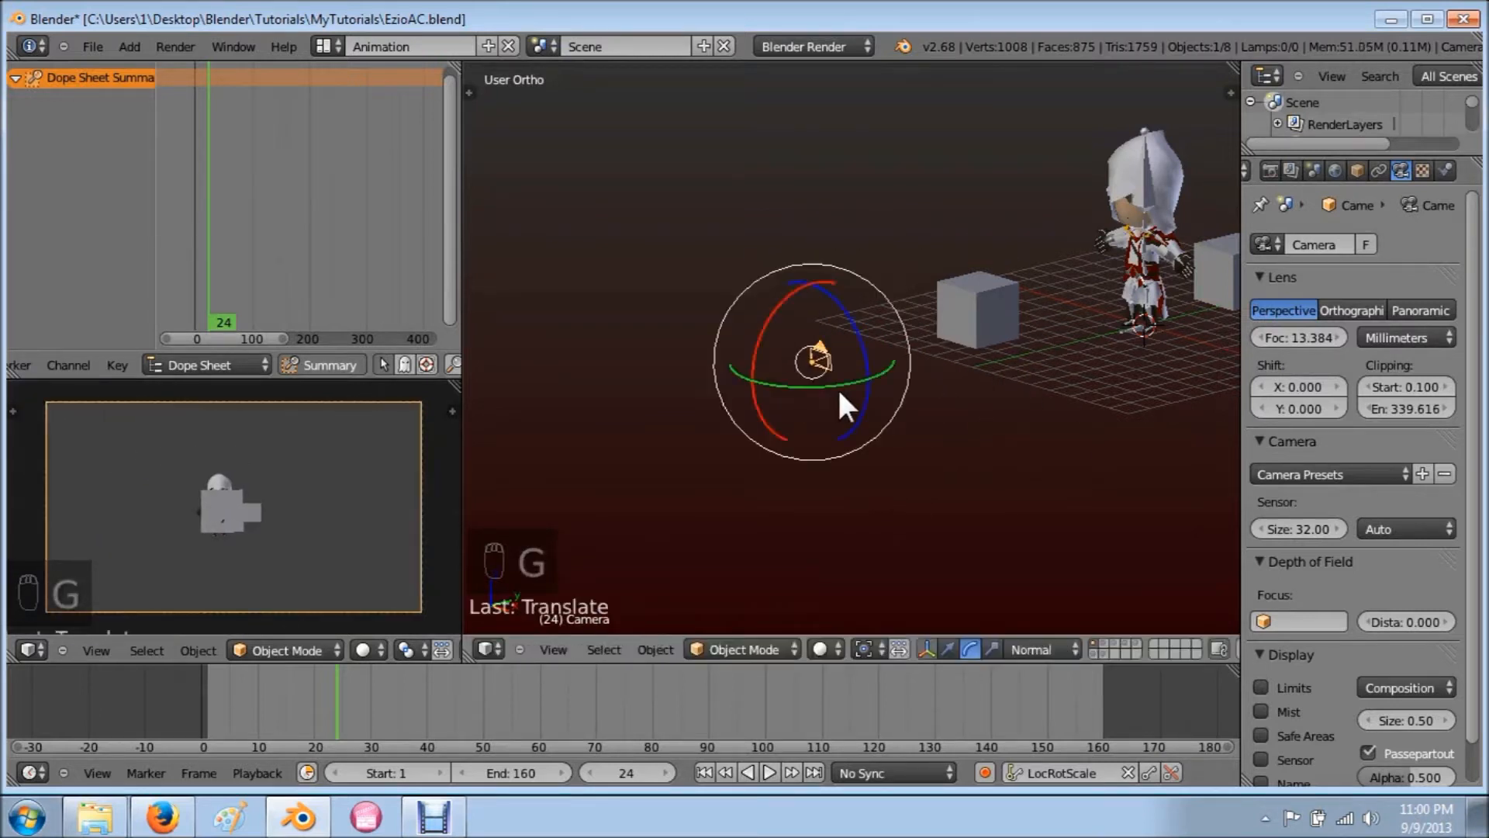
{"action": "key", "text": "ctrl+z"}
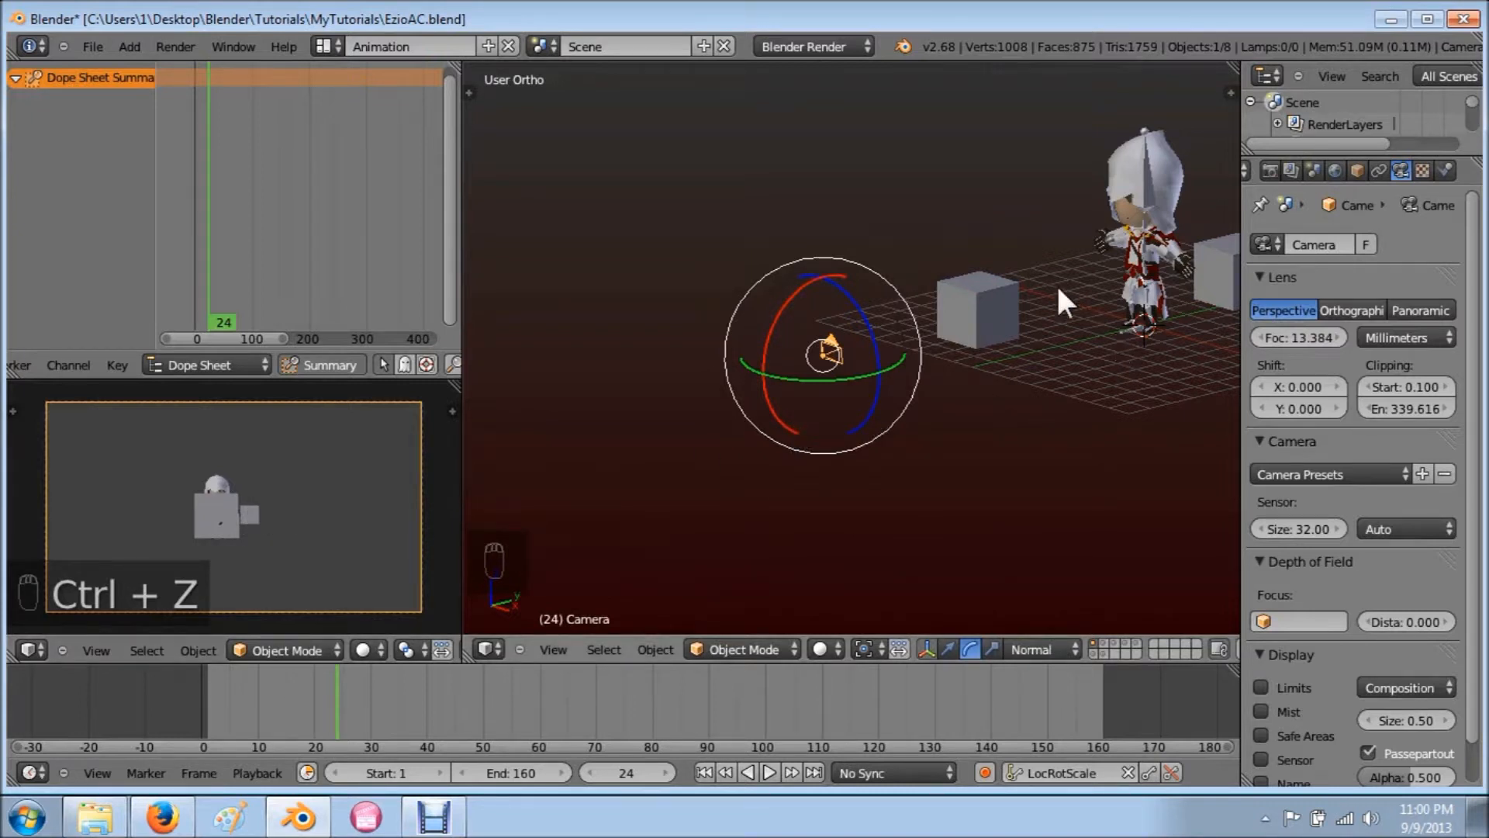
Step: Reselect the camera and restore its focal length to 35 mm
{"action": "right_click", "coordinate": [984, 308]}
{"action": "right_click", "coordinate": [832, 342]}
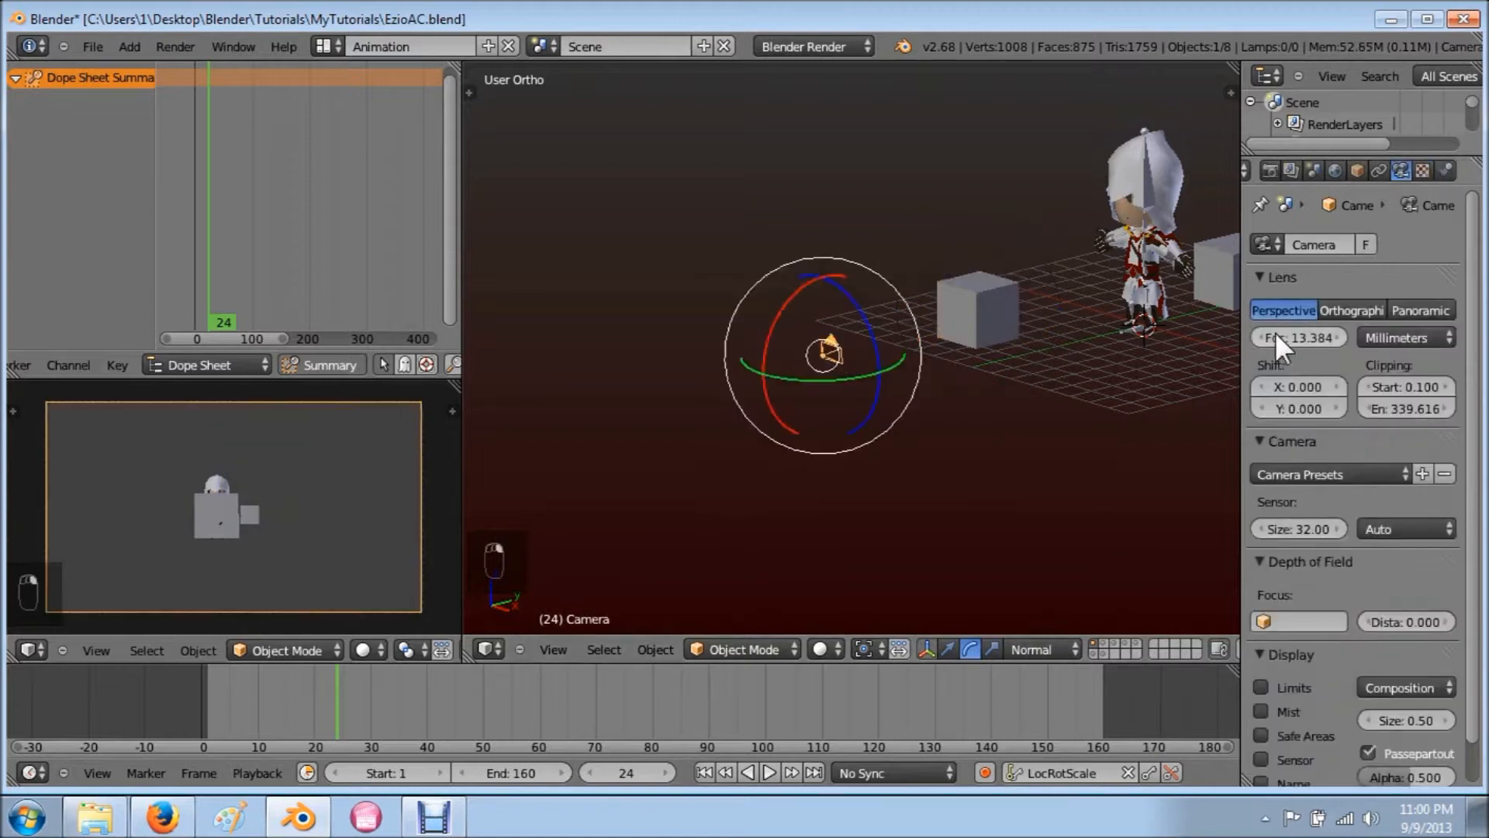
{"action": "left_click", "coordinate": [1297, 335]}
{"action": "type", "text": "35"}
{"action": "key", "text": "Return"}
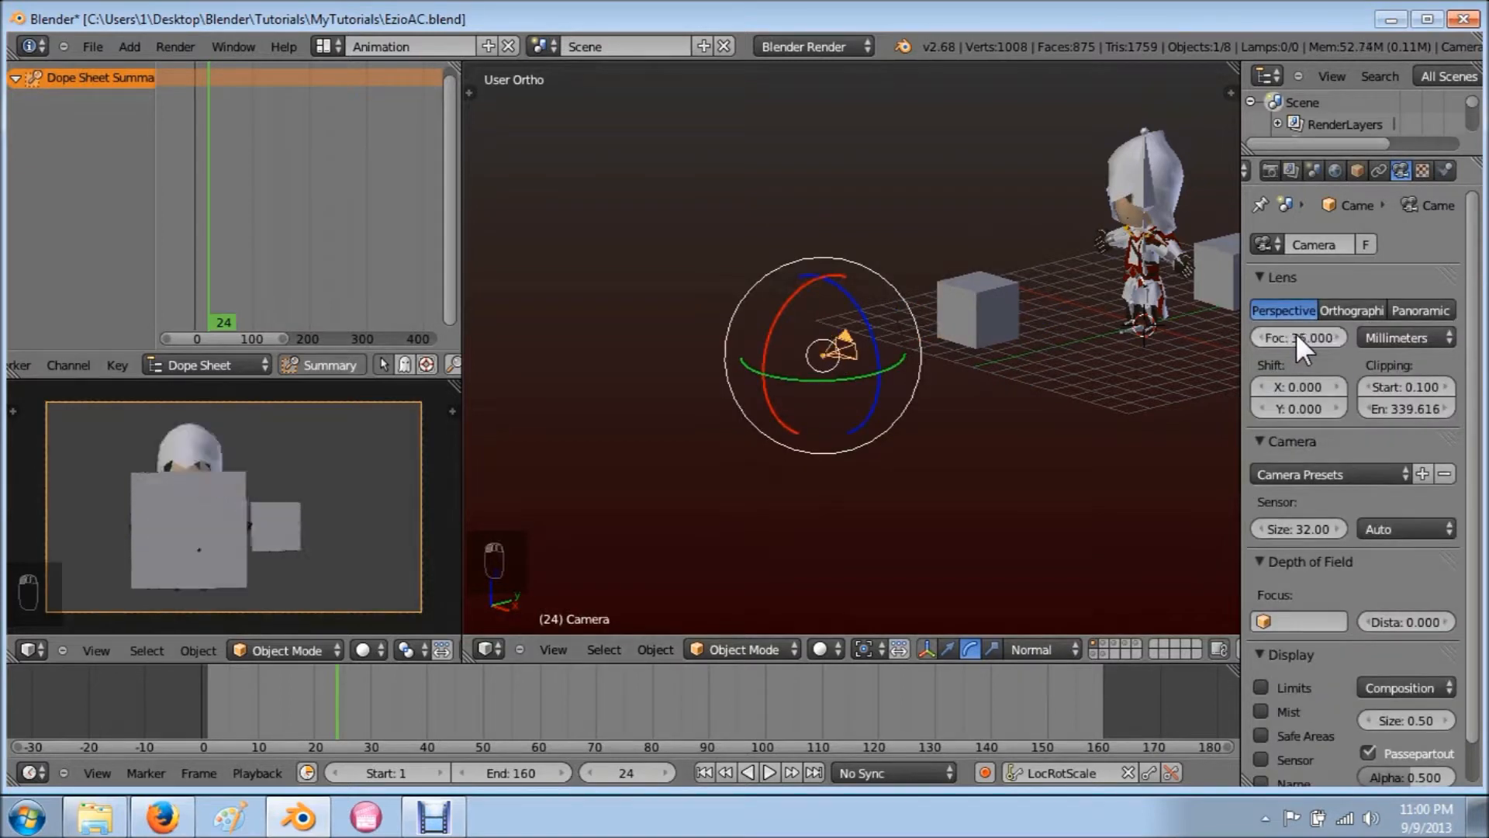
Step: Select both test cubes and delete them from the scene
{"action": "right_click", "coordinate": [985, 292]}
{"action": "middle_click_drag", "start_coordinate": [1051, 335], "coordinate": [1027, 344], "text": "shift"}
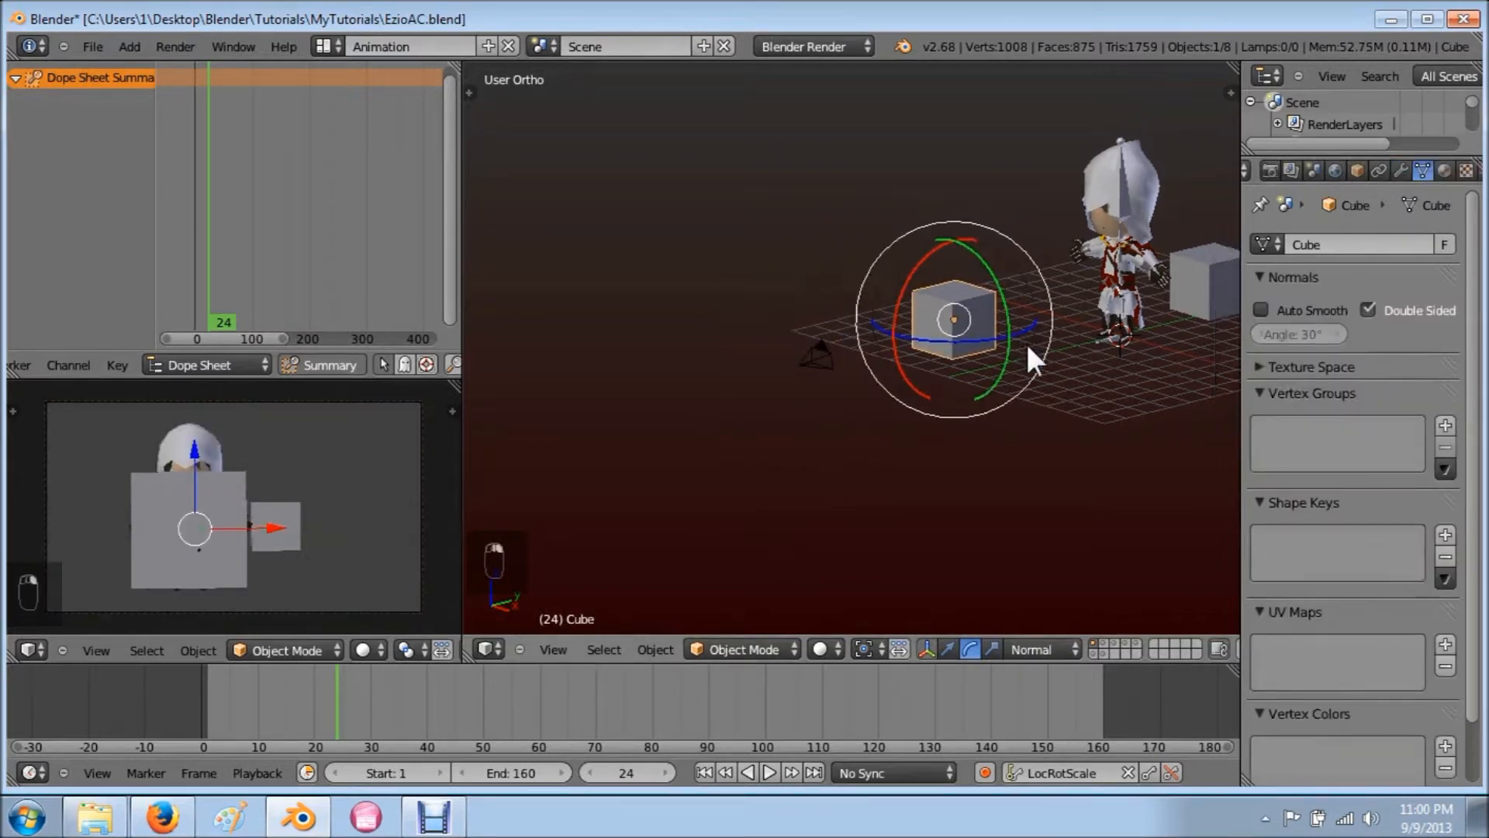
{"action": "right_click", "coordinate": [1054, 321], "text": "shift"}
{"action": "key", "text": "x"}
{"action": "left_click", "coordinate": [1055, 320]}
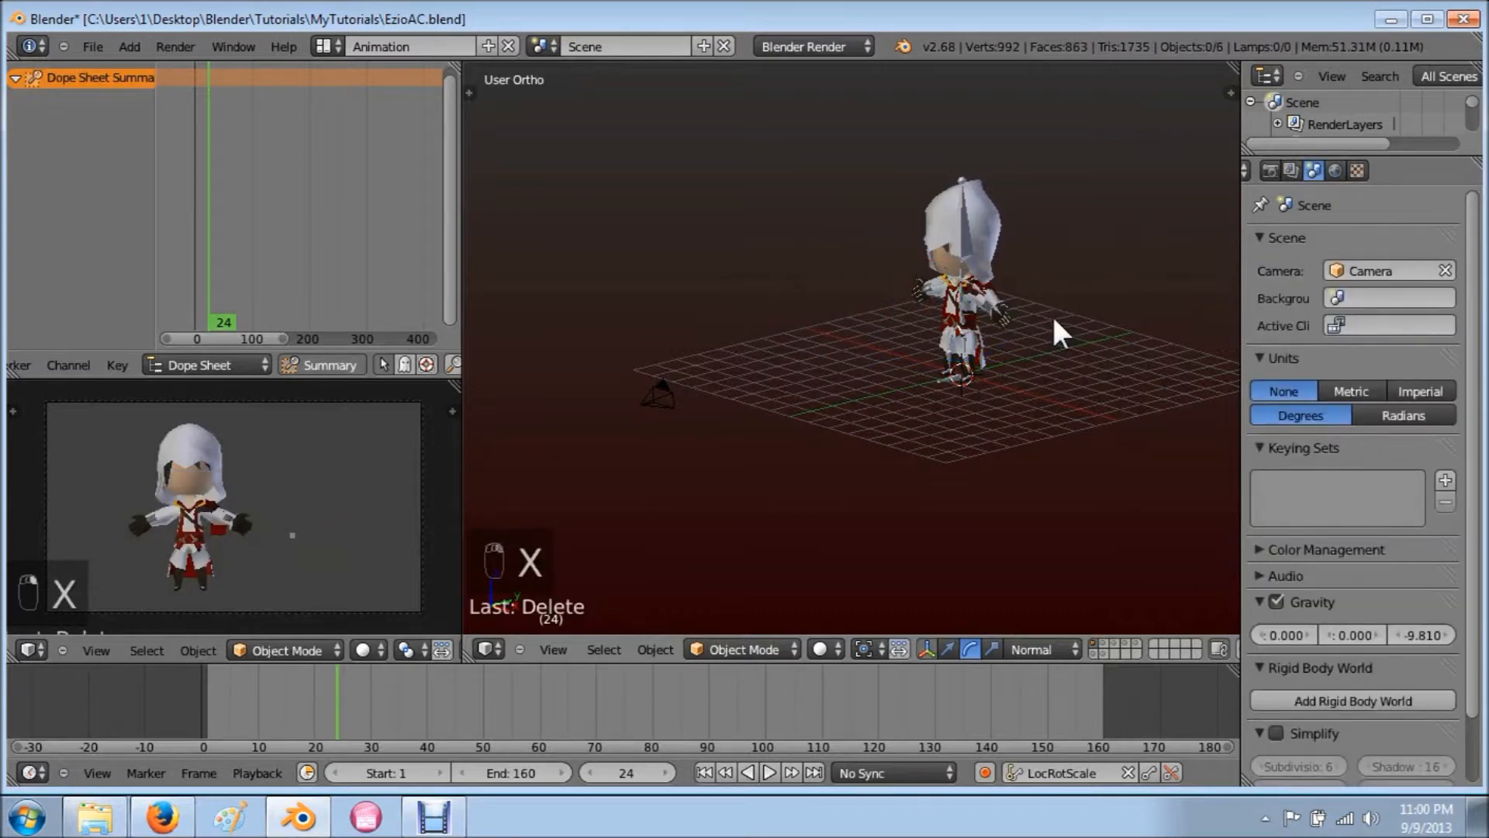
{"action": "middle_click_drag", "start_coordinate": [1036, 341], "coordinate": [824, 376]}
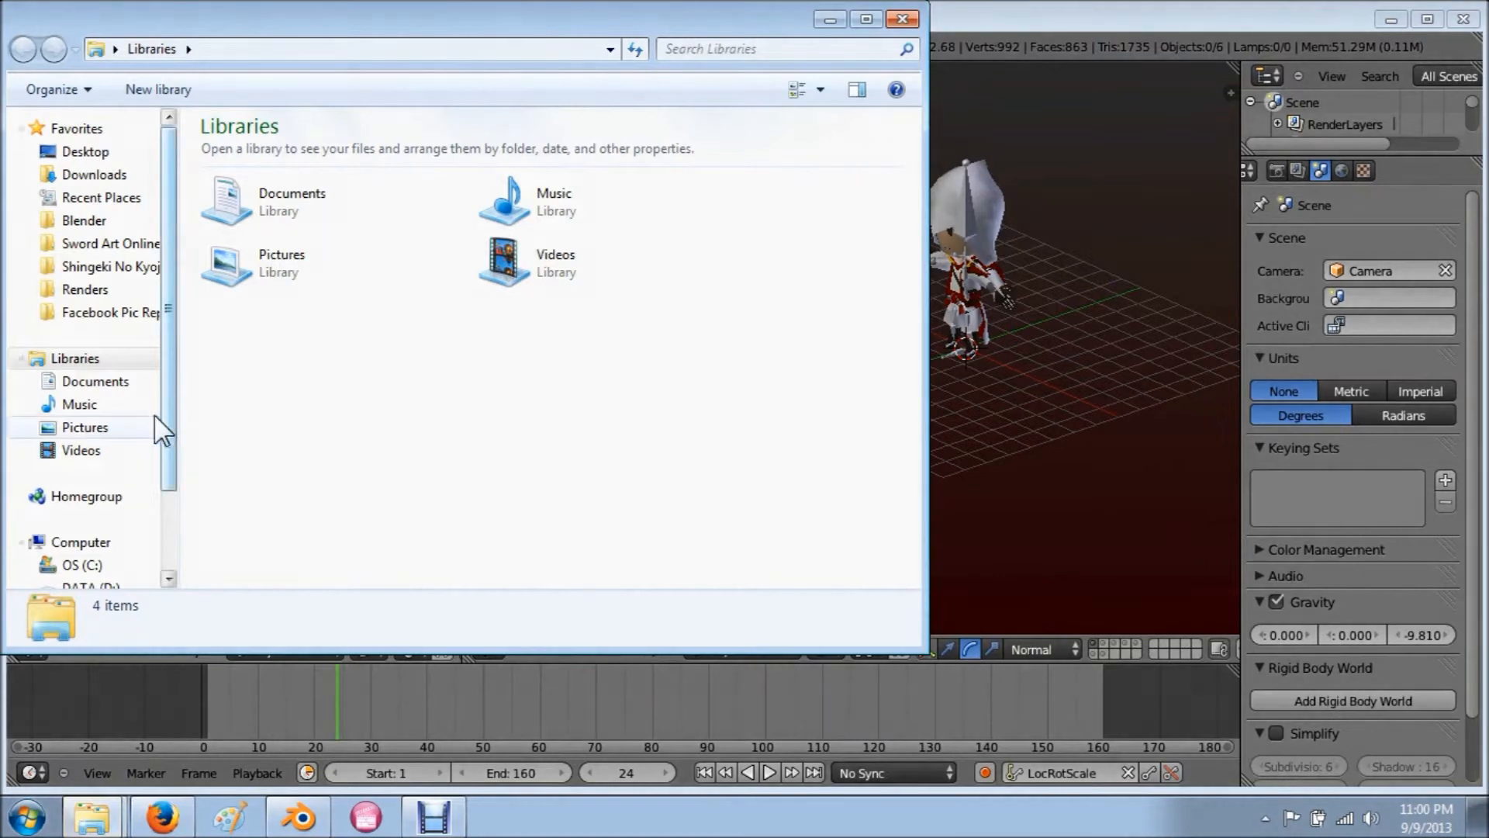
Step: Open the Shingeki No Kyojin picture folder and look through its first rows of thumbnails for an example picture
{"action": "left_click", "coordinate": [87, 429]}
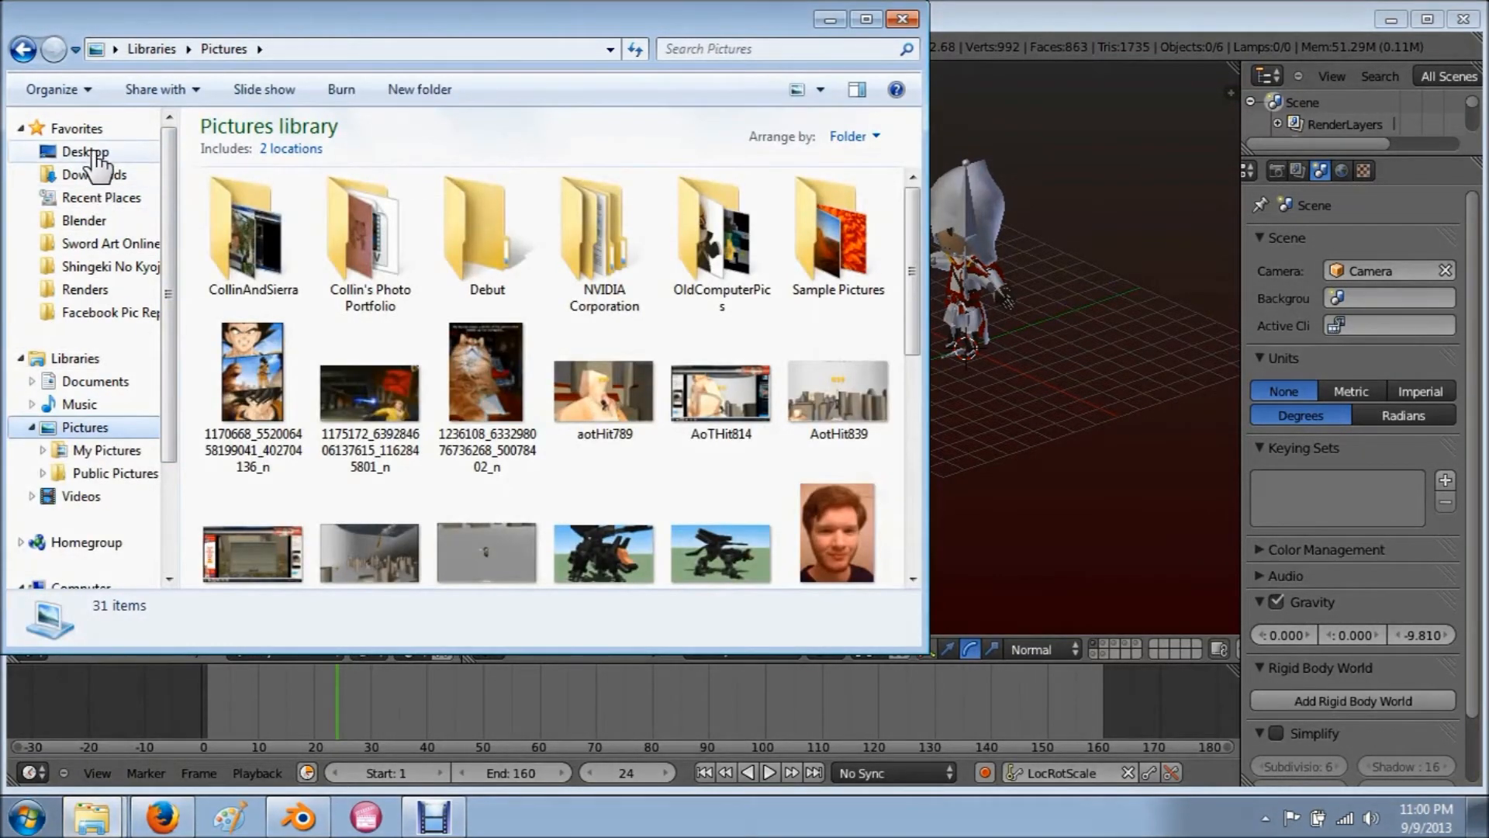
{"action": "left_click", "coordinate": [92, 267]}
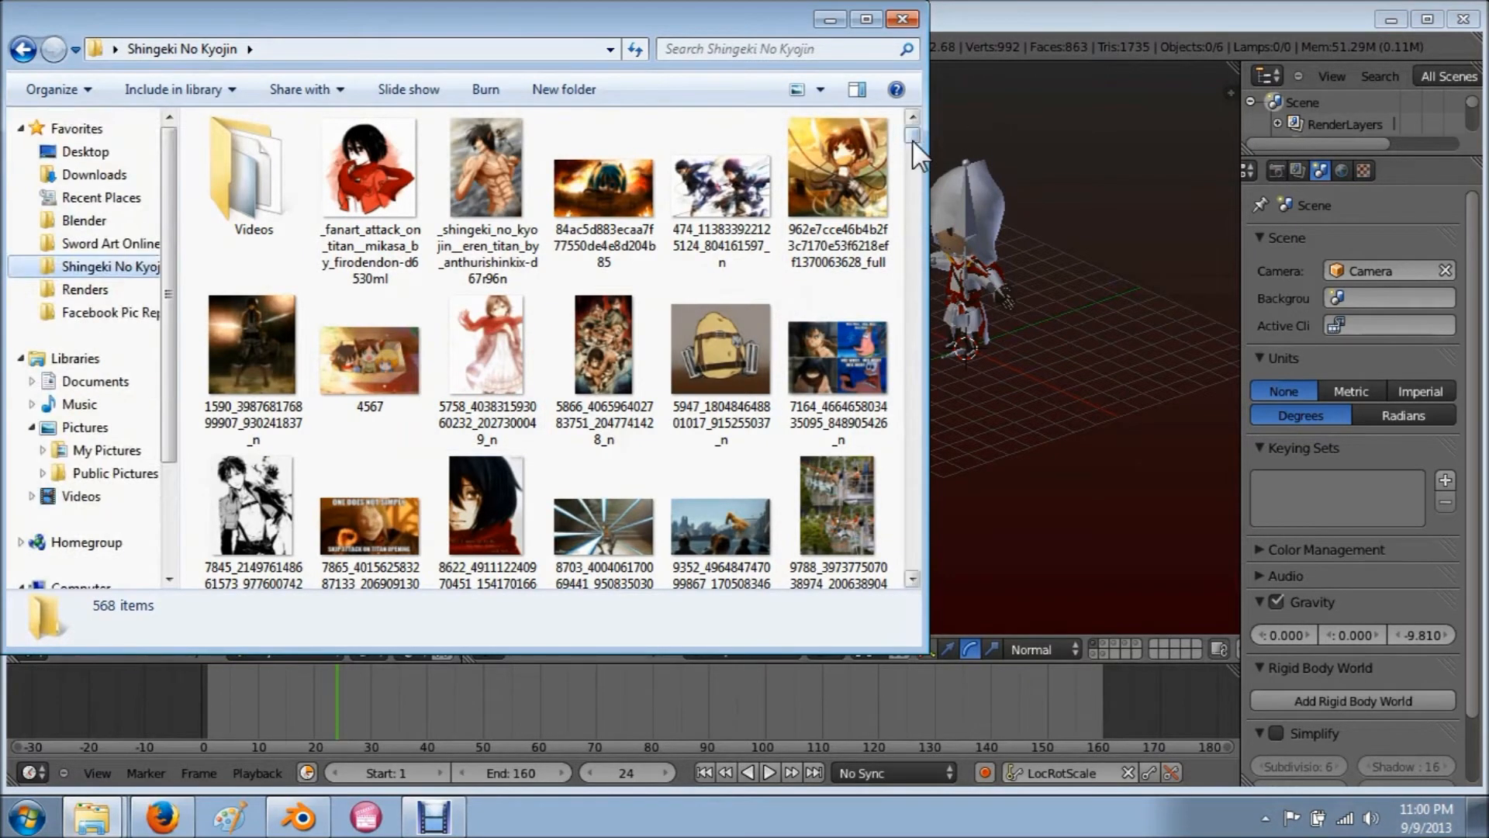
{"action": "left_click_drag", "start_coordinate": [912, 137], "coordinate": [912, 144]}
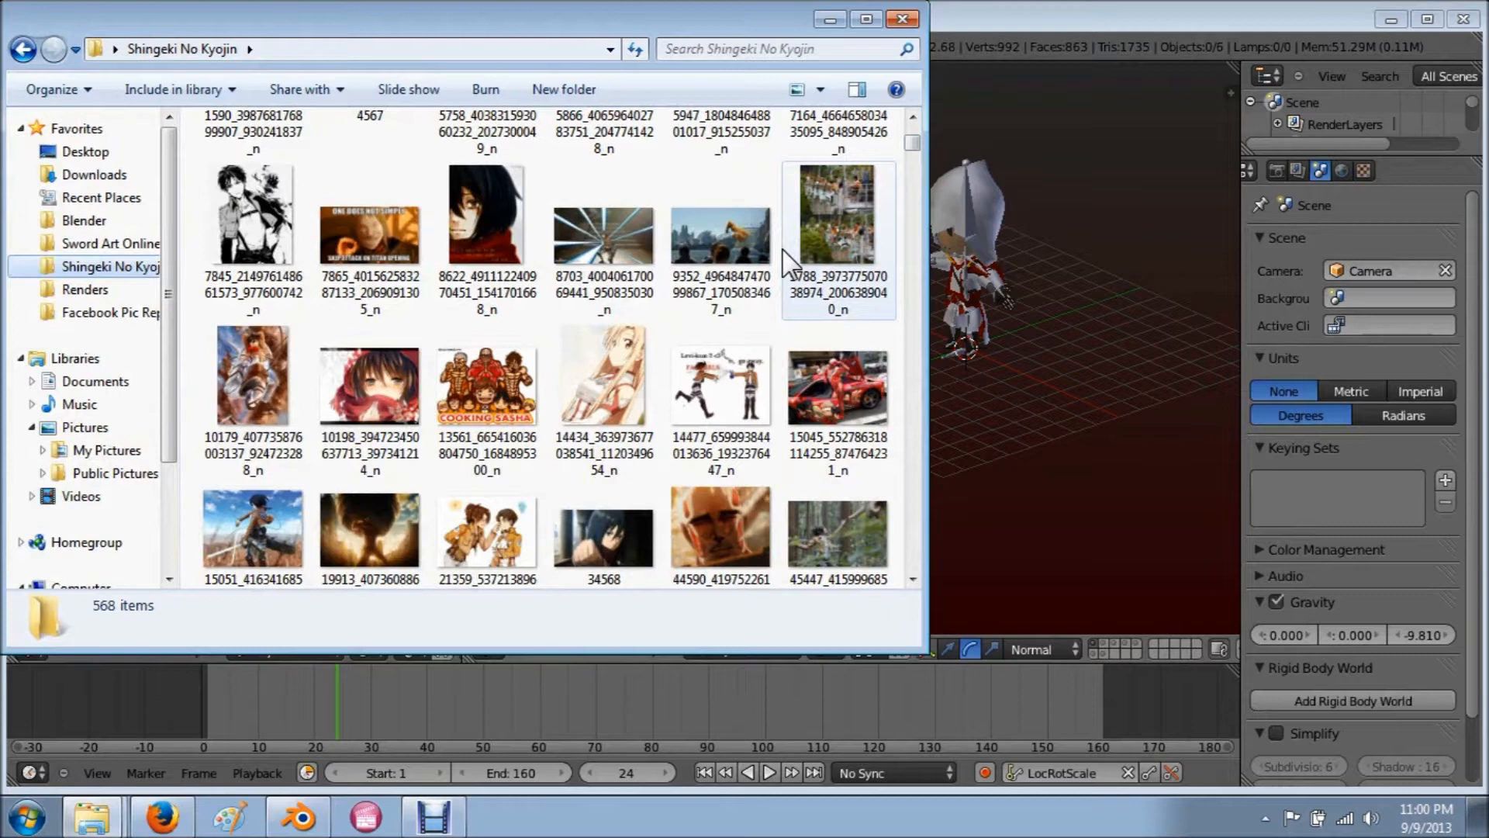
{"action": "scroll", "coordinate": [787, 264], "scroll_direction": "down", "scroll_amount": 2}
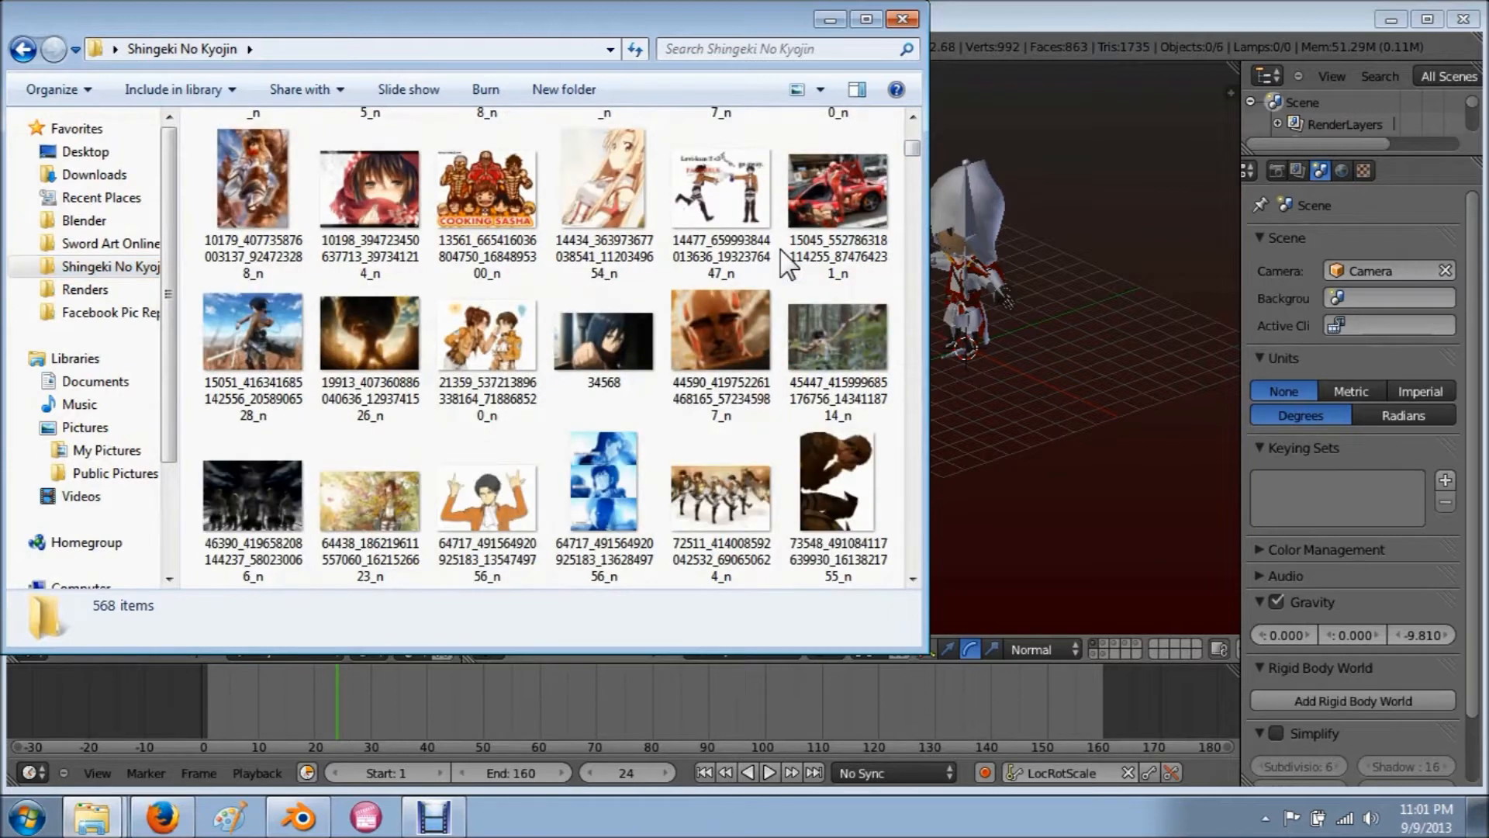
{"action": "scroll", "coordinate": [787, 263], "scroll_direction": "down", "scroll_amount": 5}
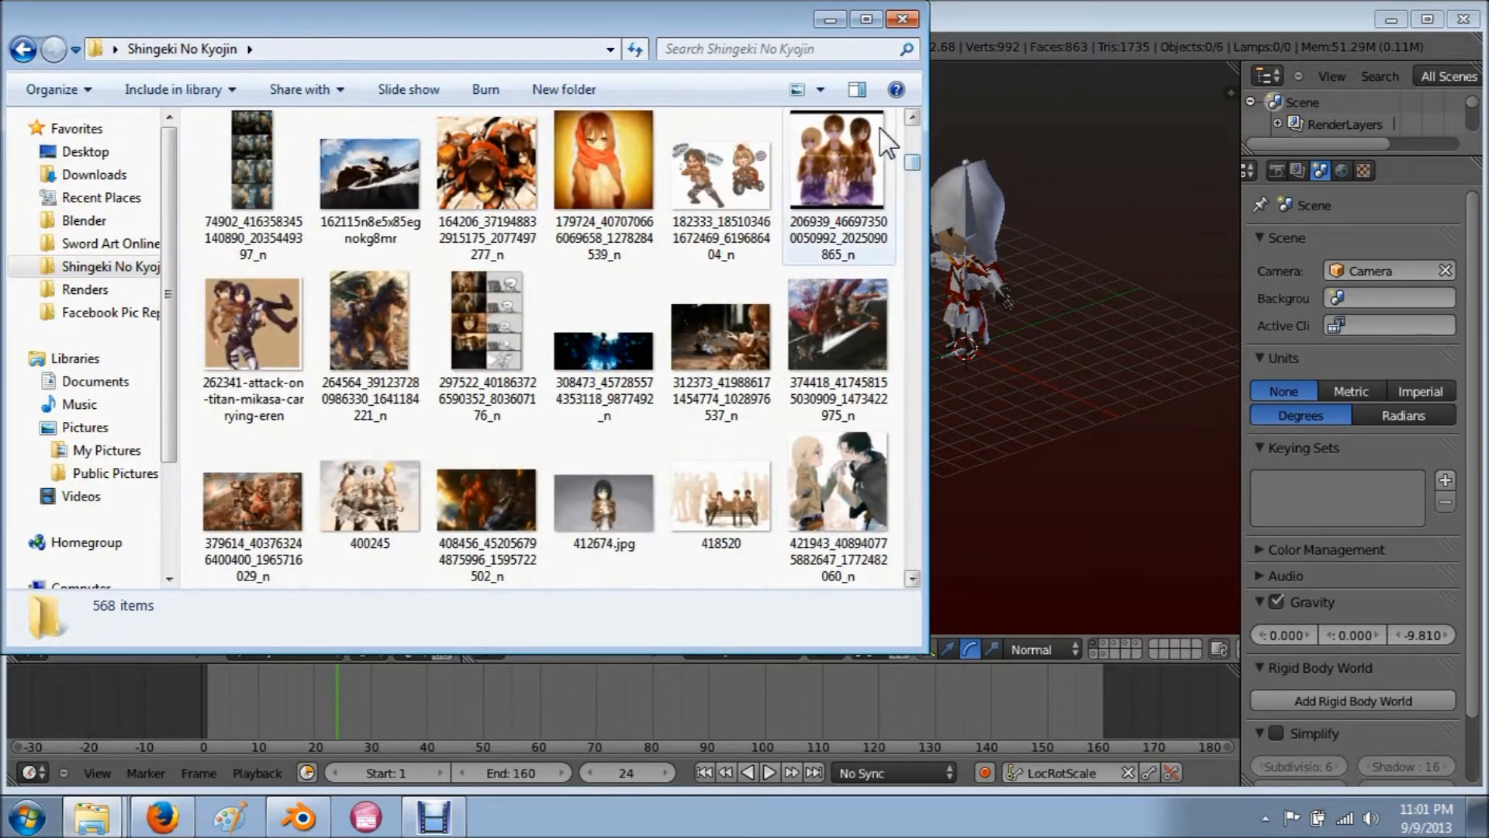
Step: Examine the thumbnails further down the Shingeki No Kyojin folder, searching for a picture that illustrates the camera lens effect
{"action": "left_click", "coordinate": [820, 89]}
{"action": "left_click", "coordinate": [658, 87]}
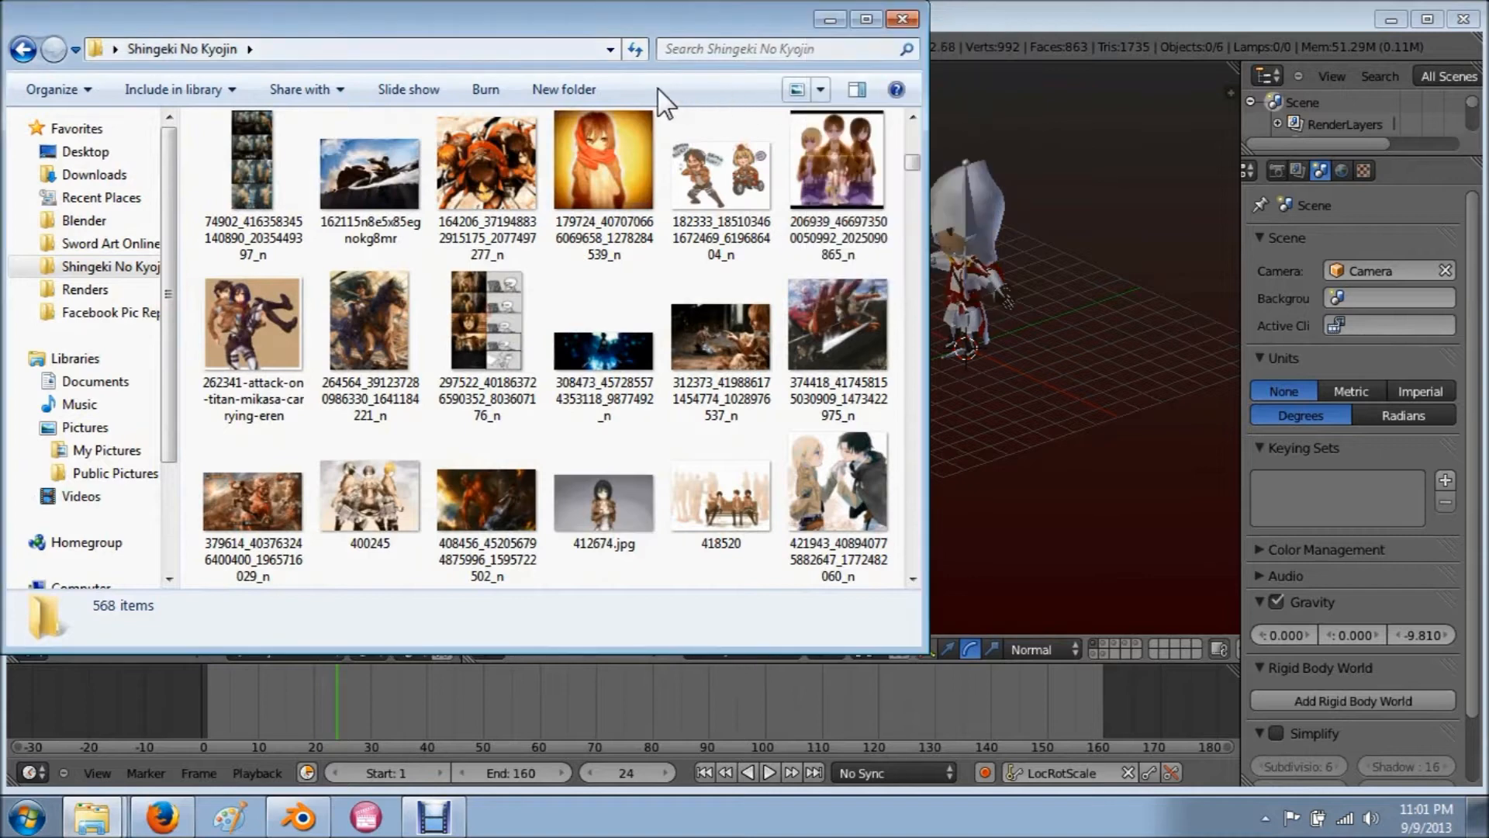
{"action": "left_click_drag", "start_coordinate": [914, 161], "coordinate": [913, 166]}
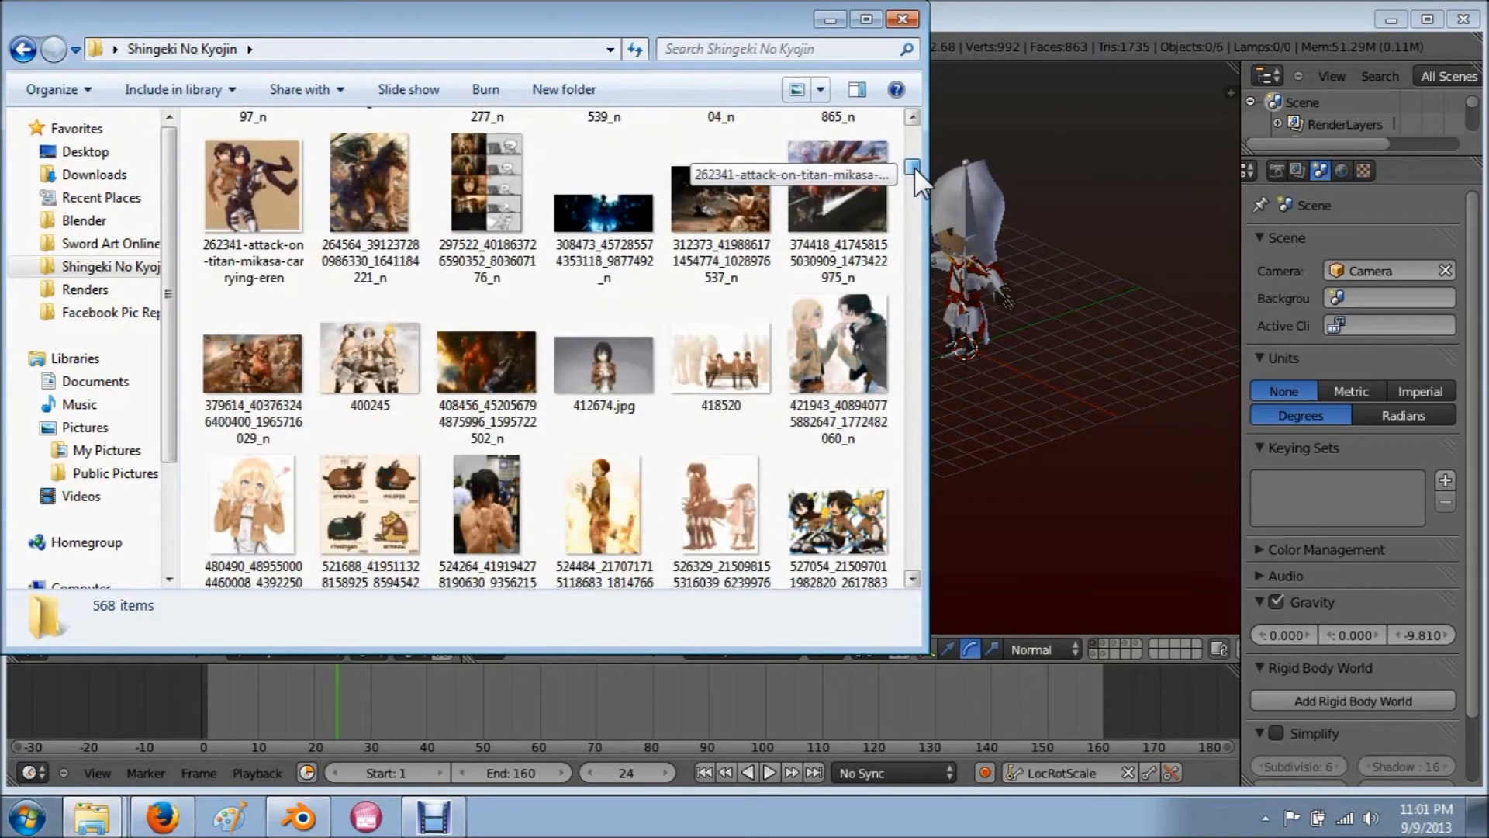
{"action": "left_click", "coordinate": [777, 297]}
{"action": "scroll", "coordinate": [779, 292], "scroll_direction": "down", "scroll_amount": 3}
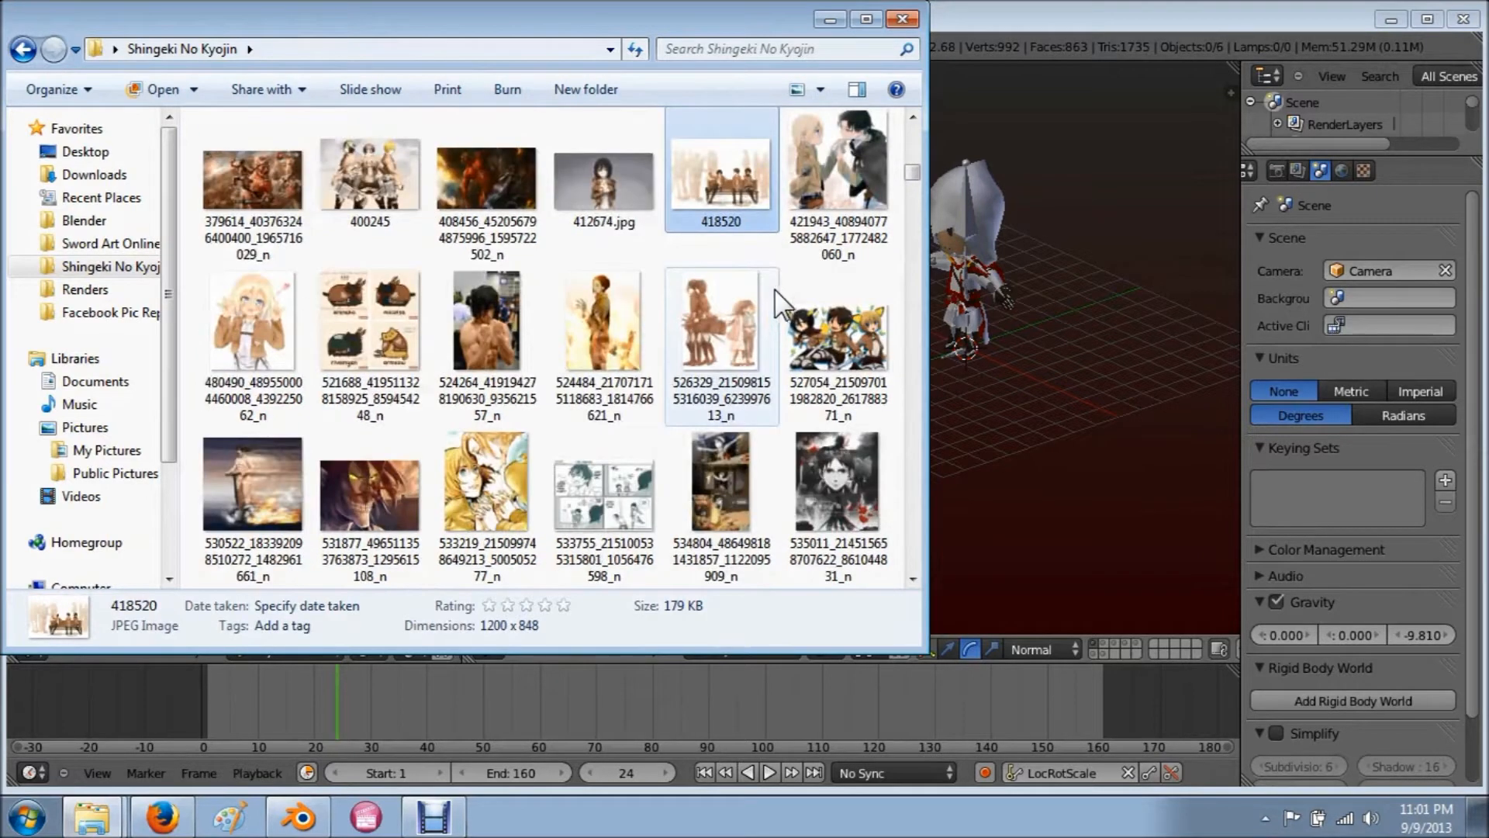
{"action": "scroll", "coordinate": [774, 299], "scroll_direction": "down", "scroll_amount": 3}
{"action": "scroll", "coordinate": [779, 241], "scroll_direction": "down", "scroll_amount": 3}
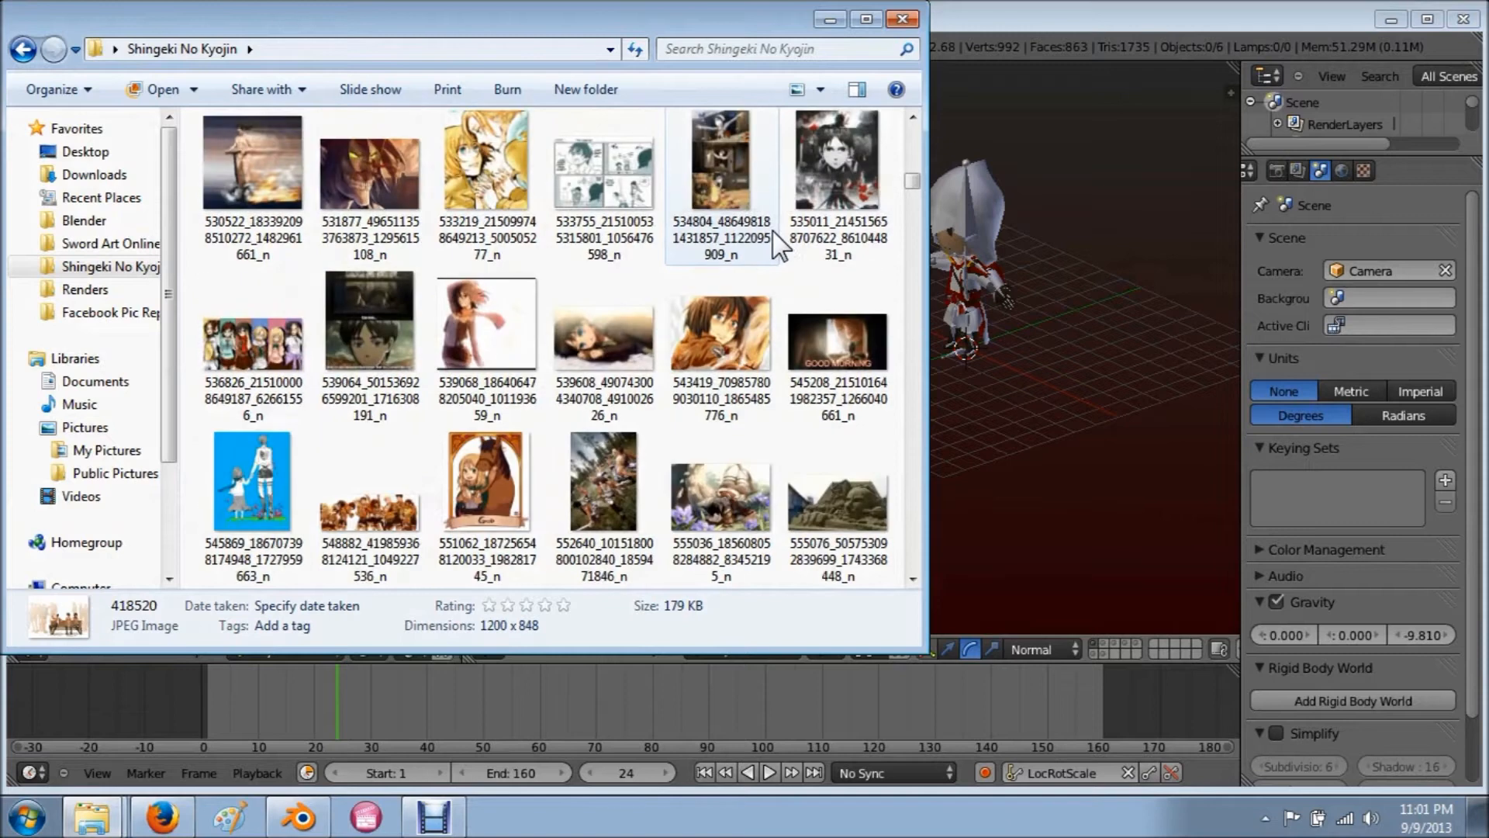
{"action": "scroll", "coordinate": [791, 247], "scroll_direction": "down", "scroll_amount": 3}
{"action": "scroll", "coordinate": [792, 247], "scroll_direction": "down", "scroll_amount": 3}
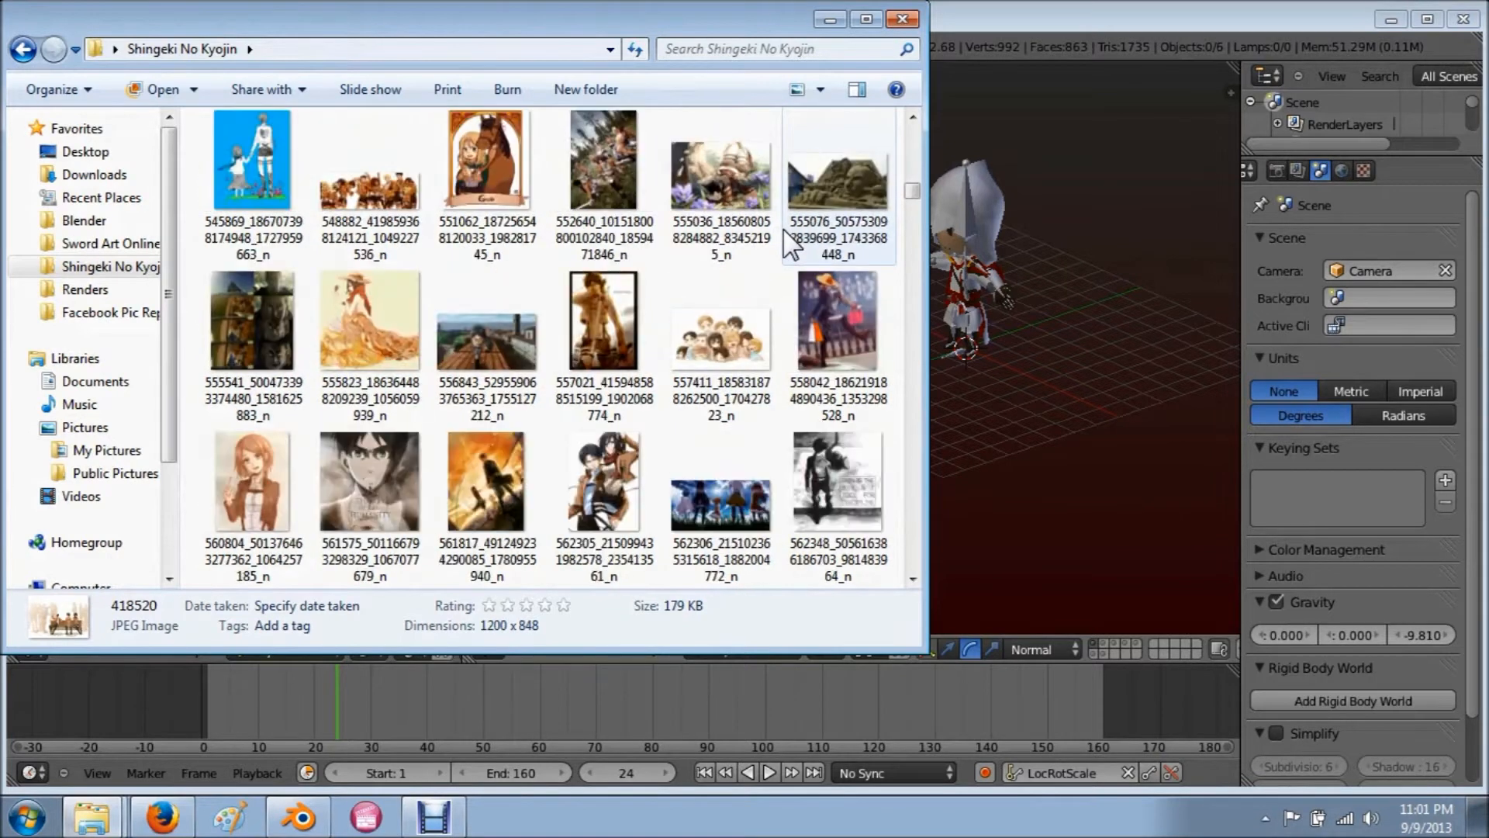
{"action": "scroll", "coordinate": [792, 247], "scroll_direction": "down", "scroll_amount": 6}
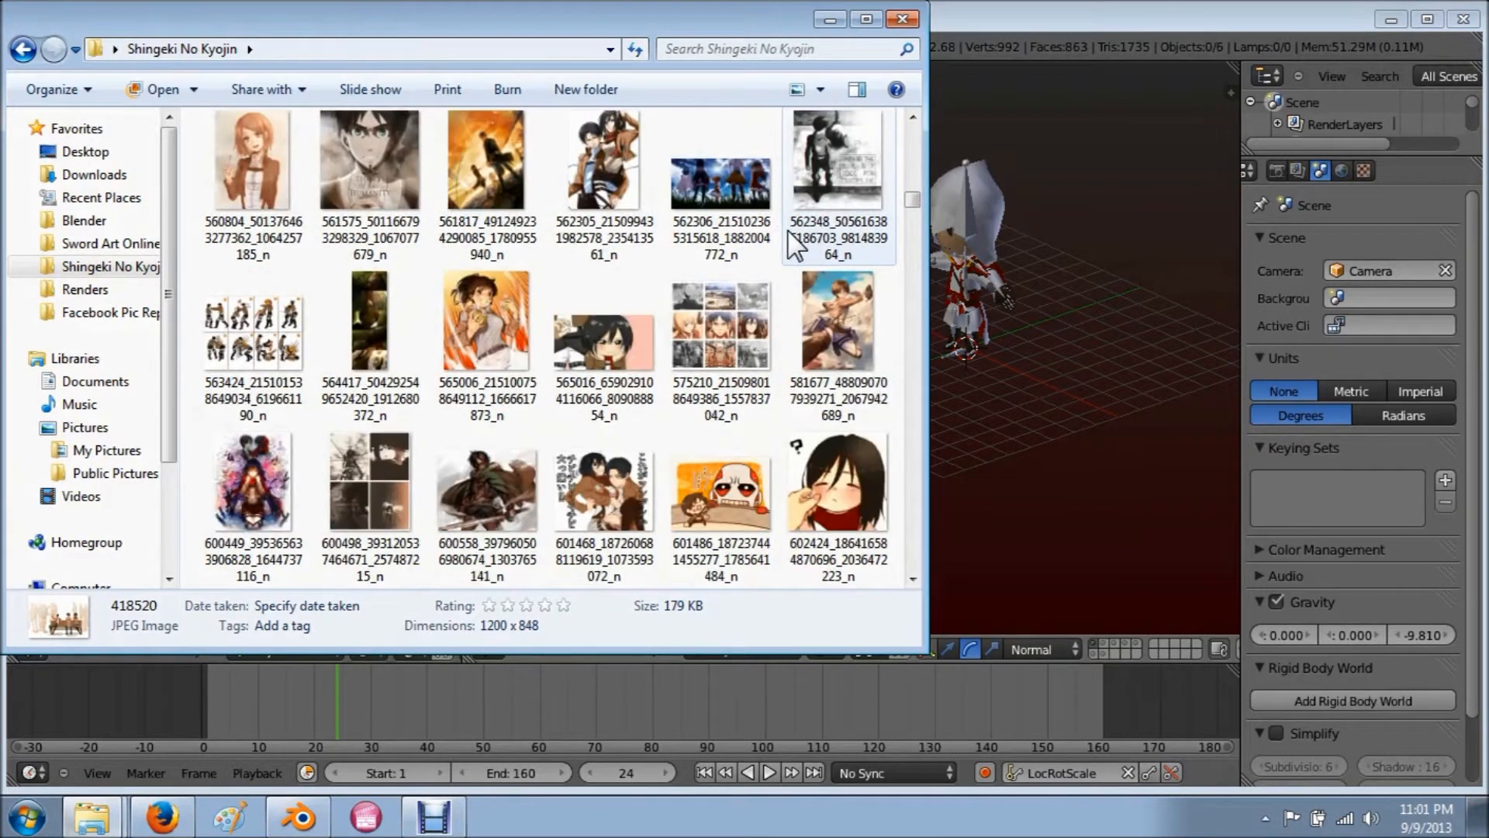
{"action": "scroll", "coordinate": [796, 247], "scroll_direction": "down", "scroll_amount": 3}
{"action": "scroll", "coordinate": [795, 247], "scroll_direction": "down", "scroll_amount": 6}
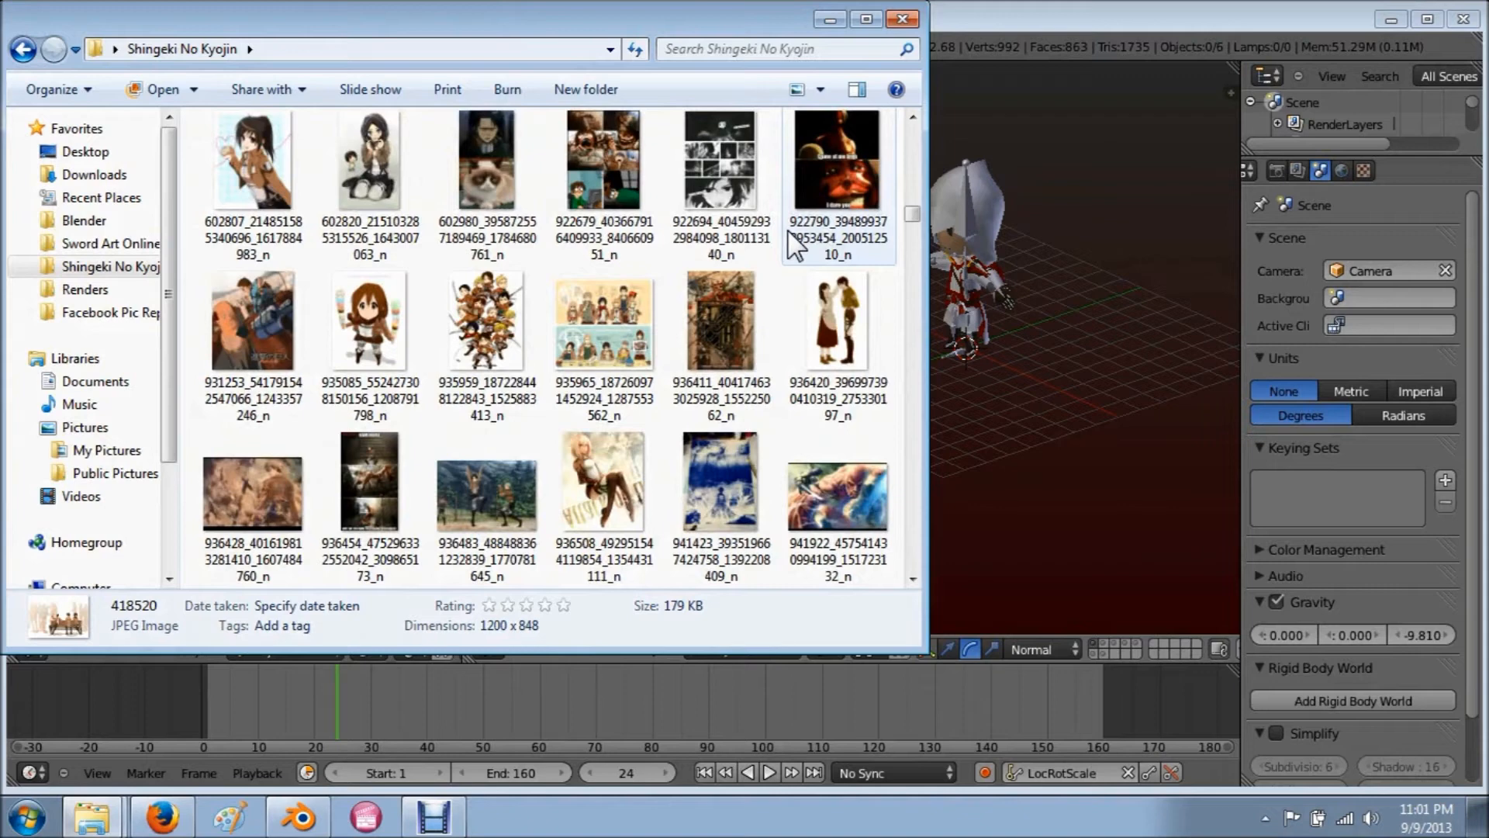
{"action": "scroll", "coordinate": [790, 245], "scroll_direction": "down", "scroll_amount": 3}
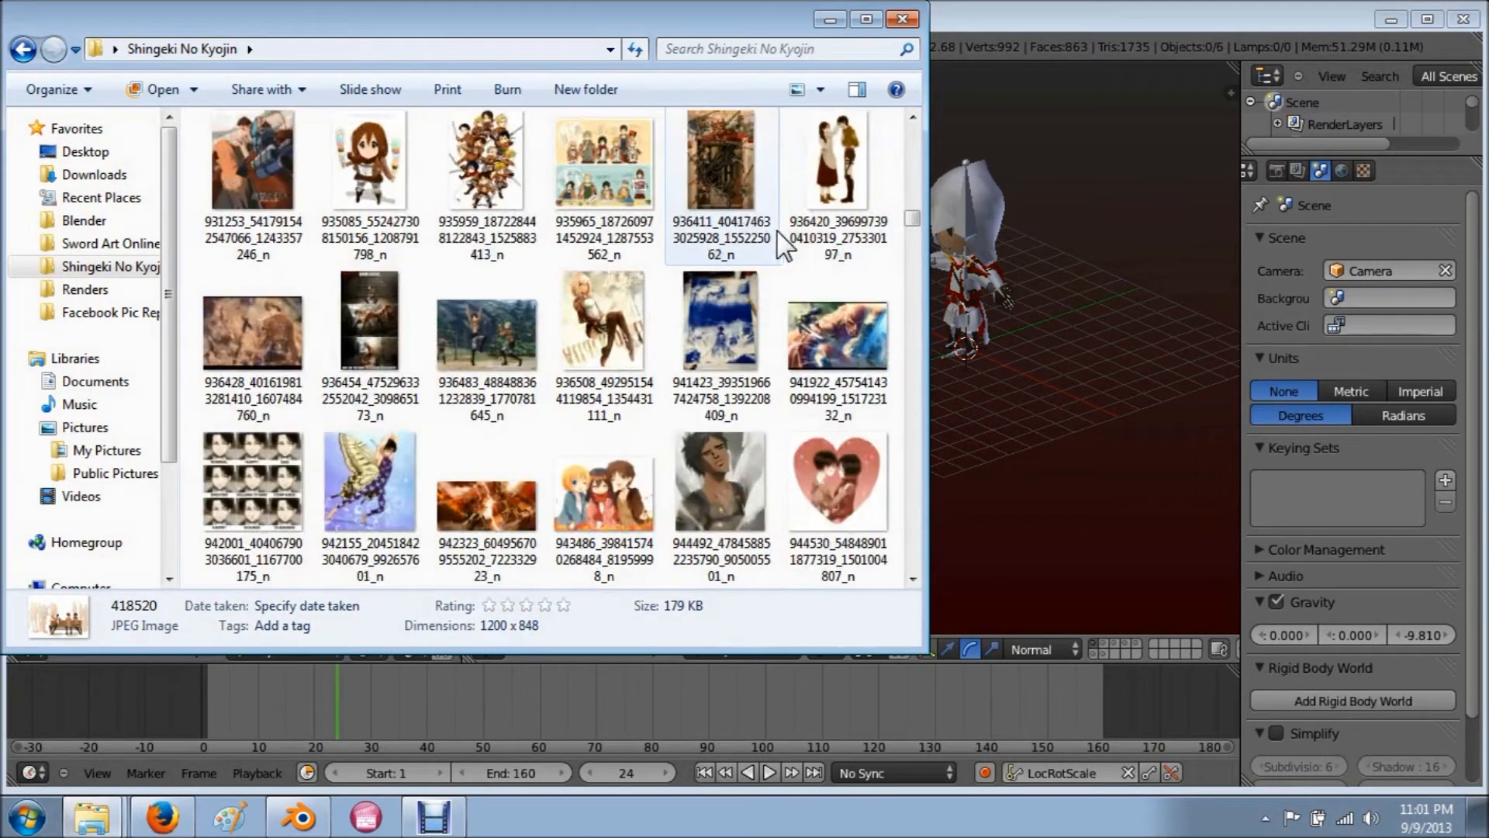
{"action": "scroll", "coordinate": [792, 247], "scroll_direction": "down", "scroll_amount": 3}
{"action": "scroll", "coordinate": [790, 244], "scroll_direction": "down", "scroll_amount": 3}
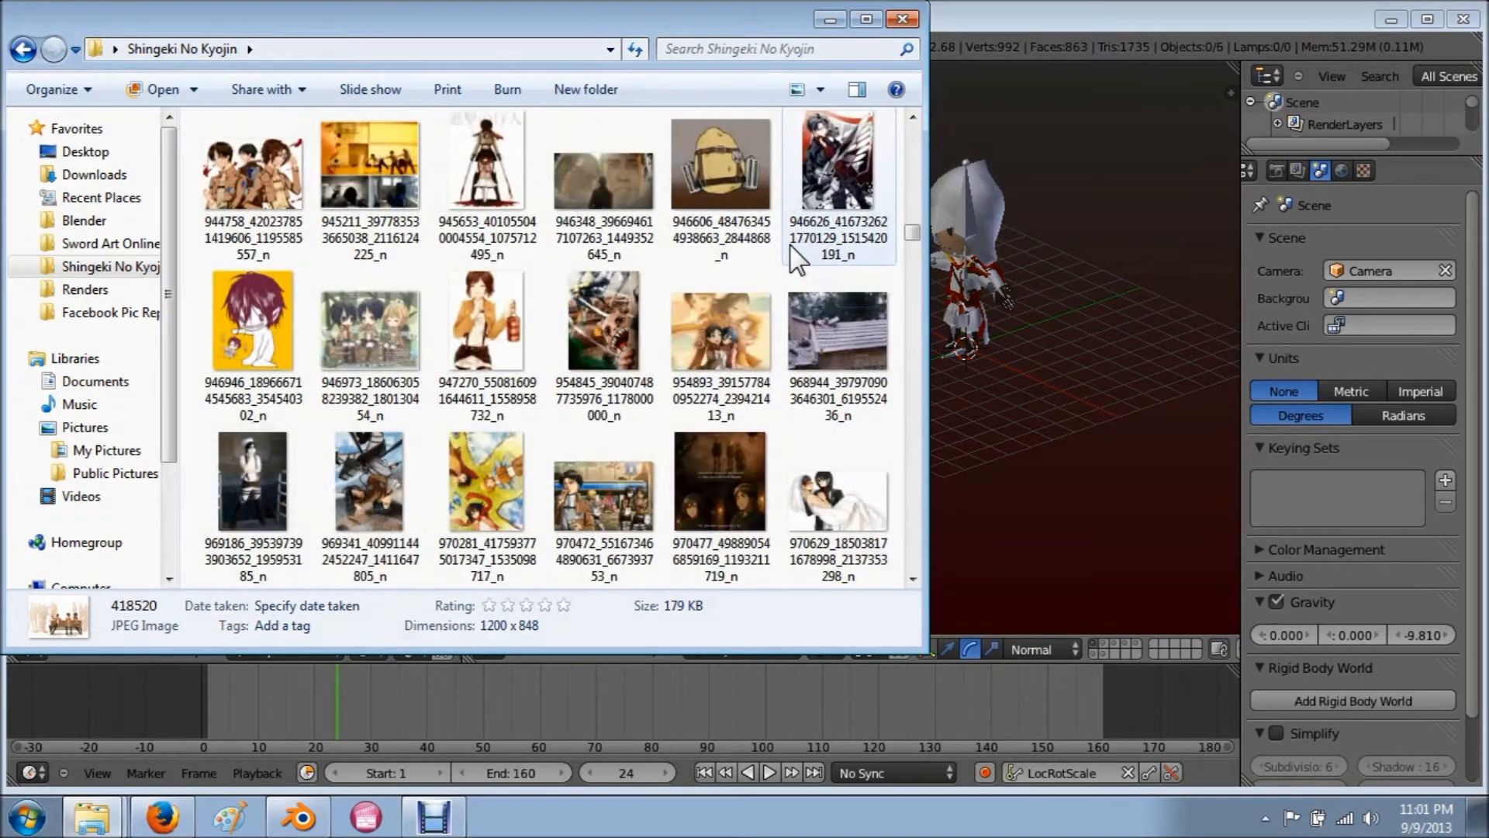
{"action": "scroll", "coordinate": [790, 244], "scroll_direction": "down", "scroll_amount": 3}
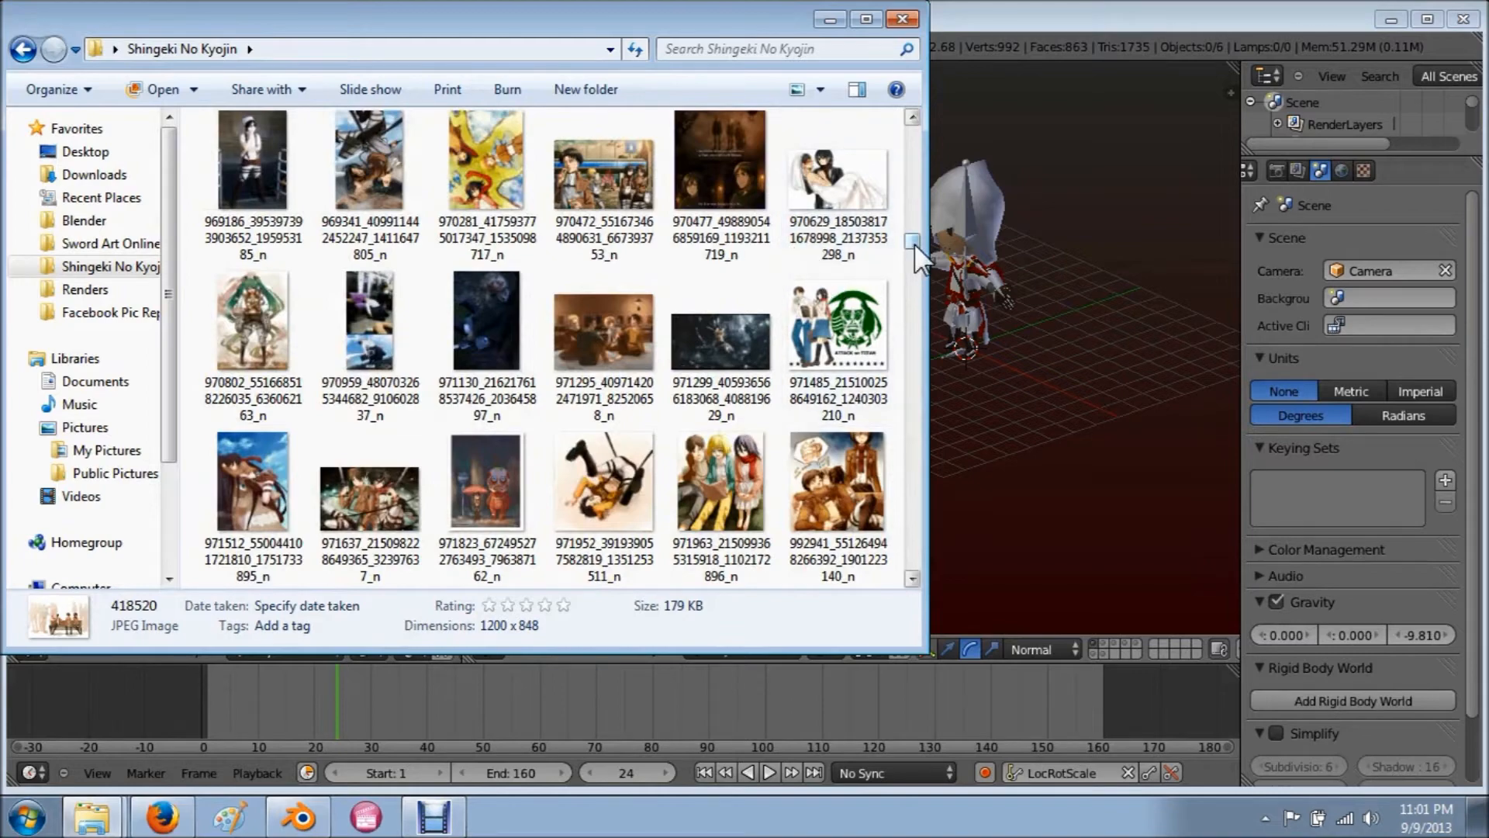
Step: Go to the end of the folder and examine its thumbnails backwards toward the beginning, searching for the example picture
{"action": "left_click_drag", "start_coordinate": [914, 243], "coordinate": [912, 561]}
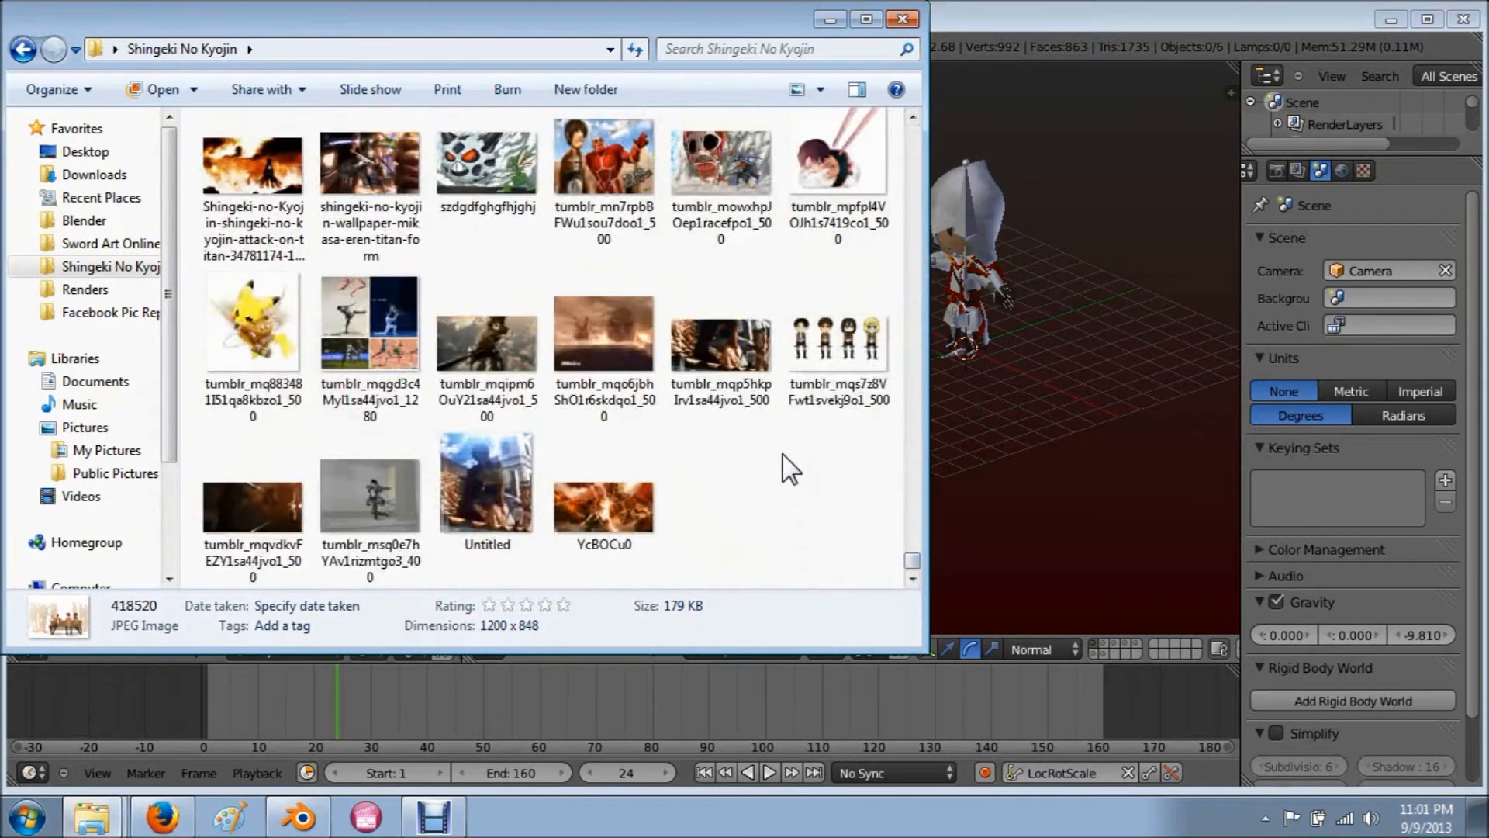
{"action": "scroll", "coordinate": [790, 468], "scroll_direction": "up", "scroll_amount": 5}
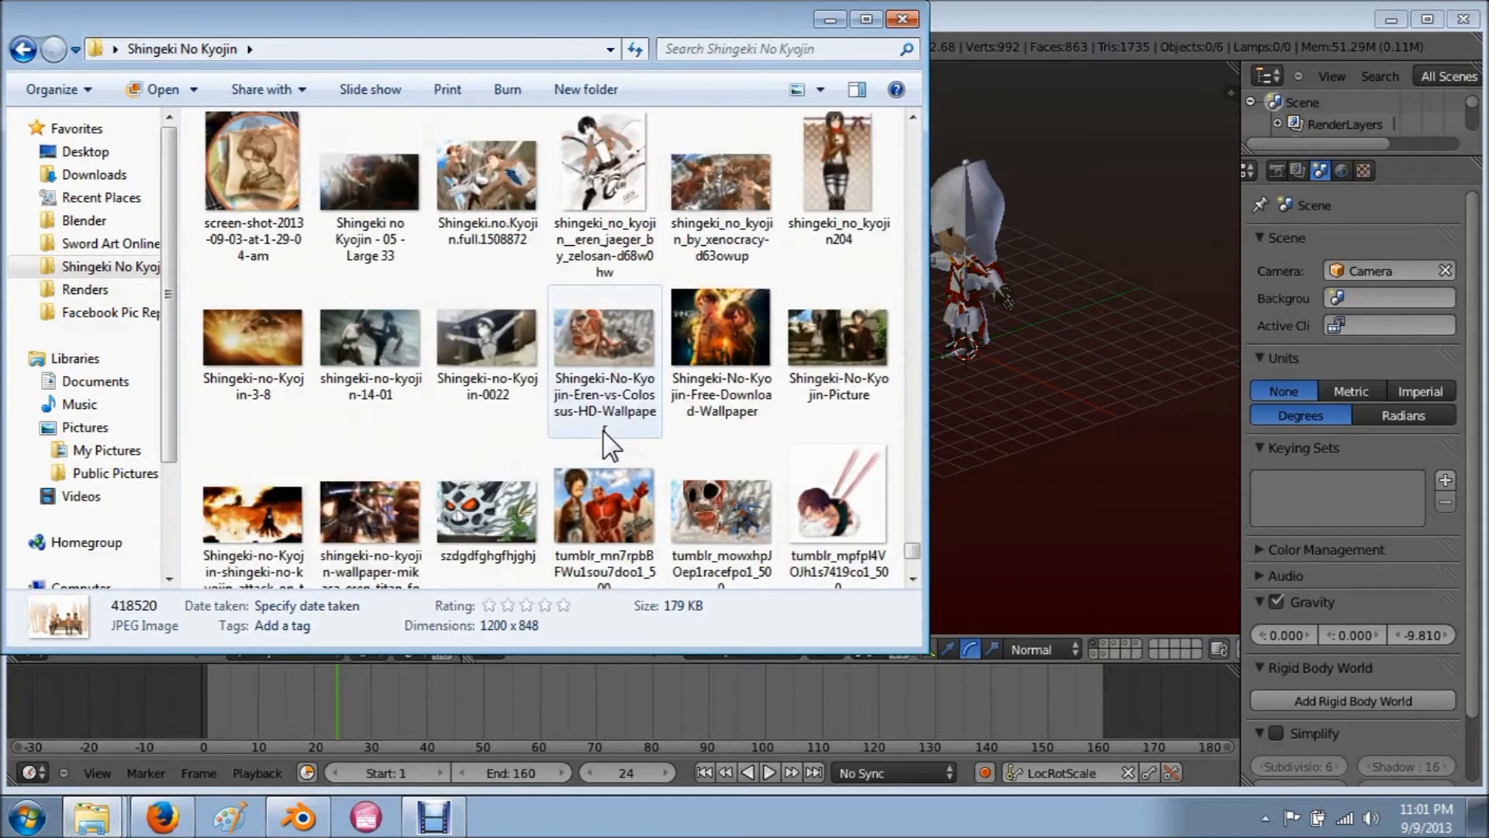
{"action": "scroll", "coordinate": [698, 442], "scroll_direction": "up", "scroll_amount": 2}
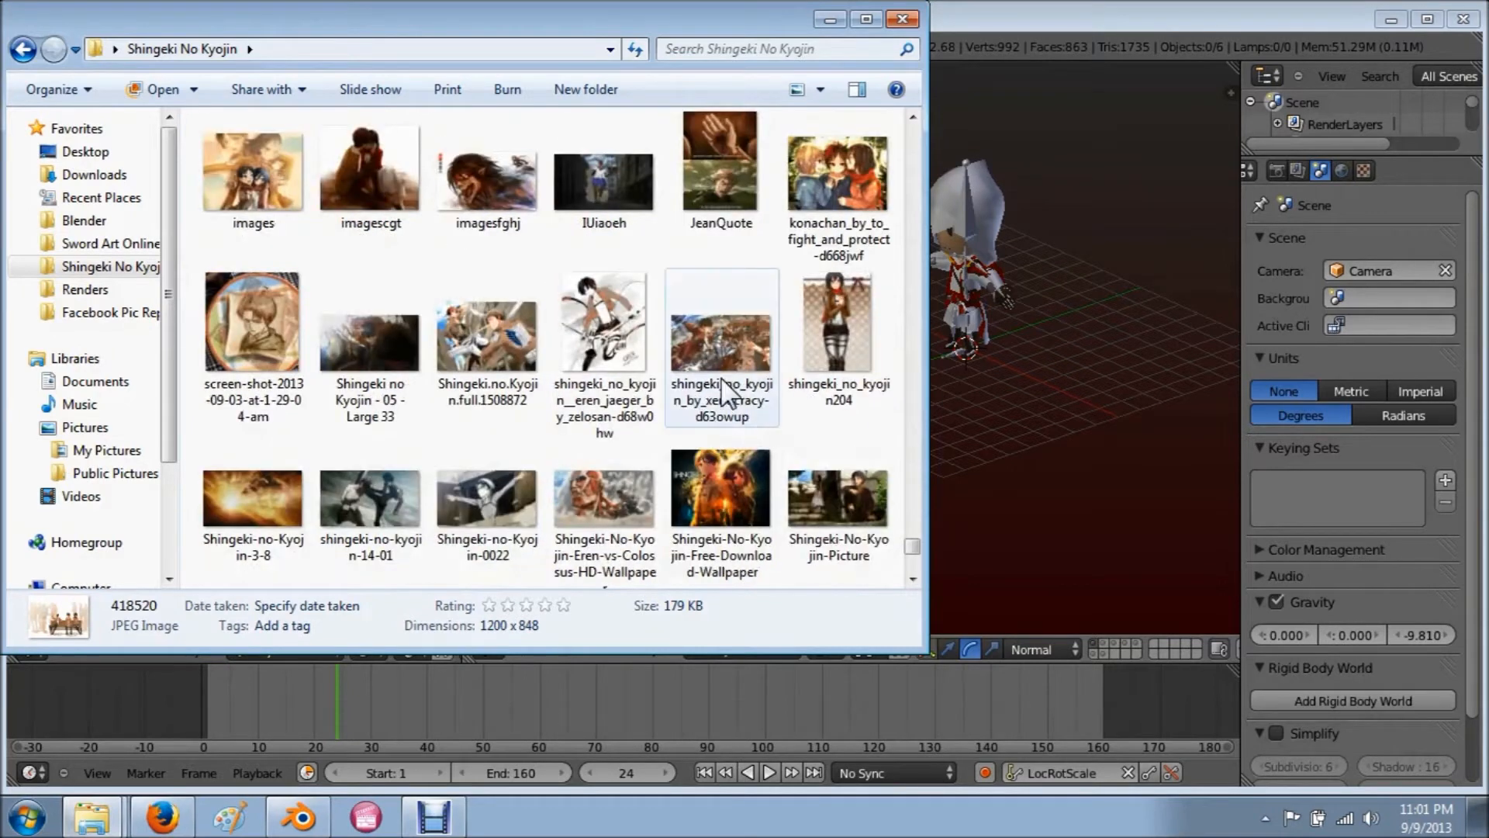
{"action": "scroll", "coordinate": [578, 372], "scroll_direction": "up", "scroll_amount": 2}
{"action": "scroll", "coordinate": [744, 436], "scroll_direction": "up", "scroll_amount": 2}
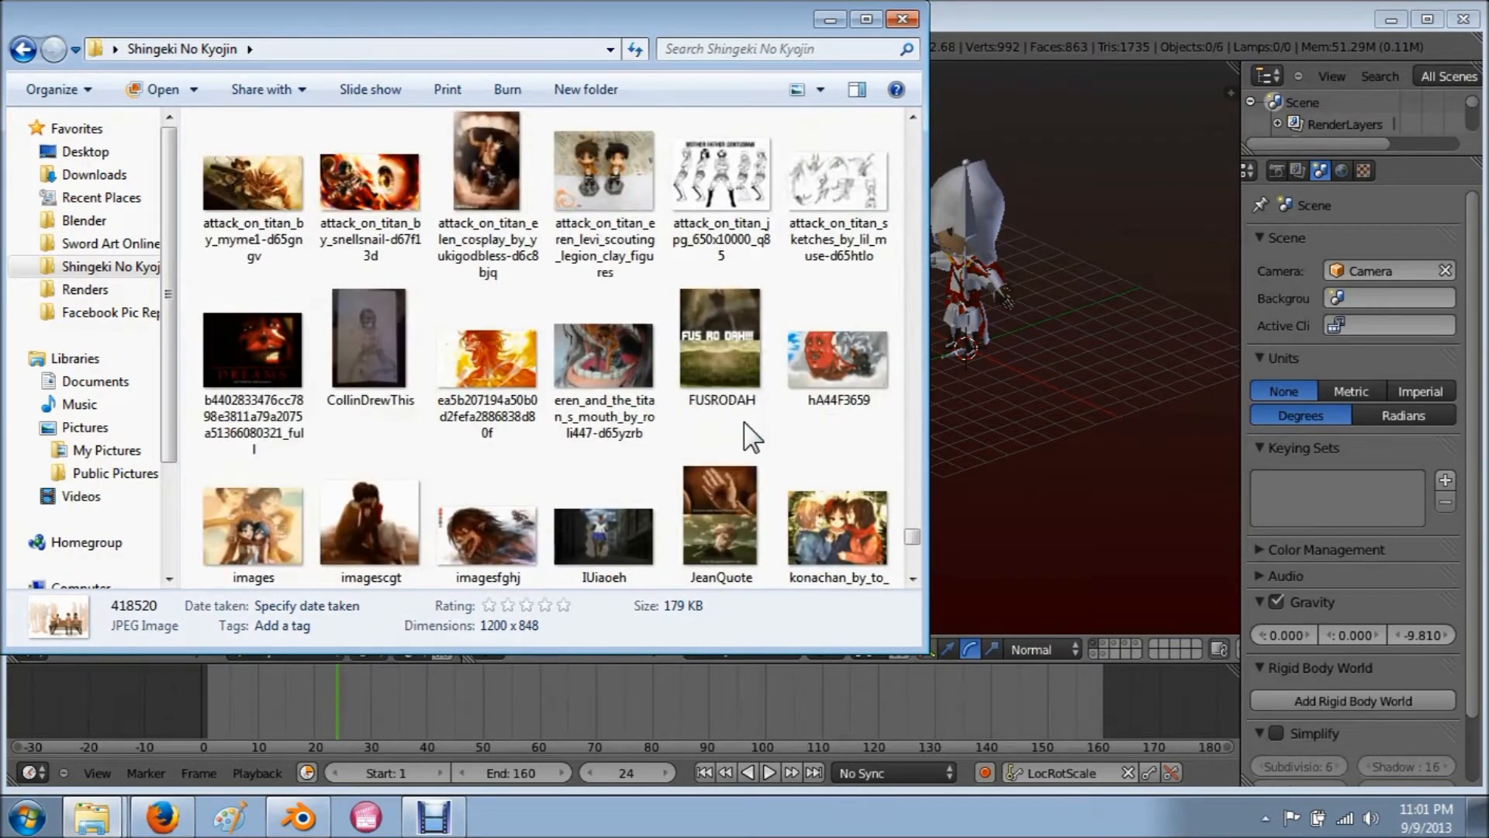
{"action": "scroll", "coordinate": [753, 436], "scroll_direction": "up", "scroll_amount": 2}
{"action": "scroll", "coordinate": [892, 465], "scroll_direction": "up", "scroll_amount": 2}
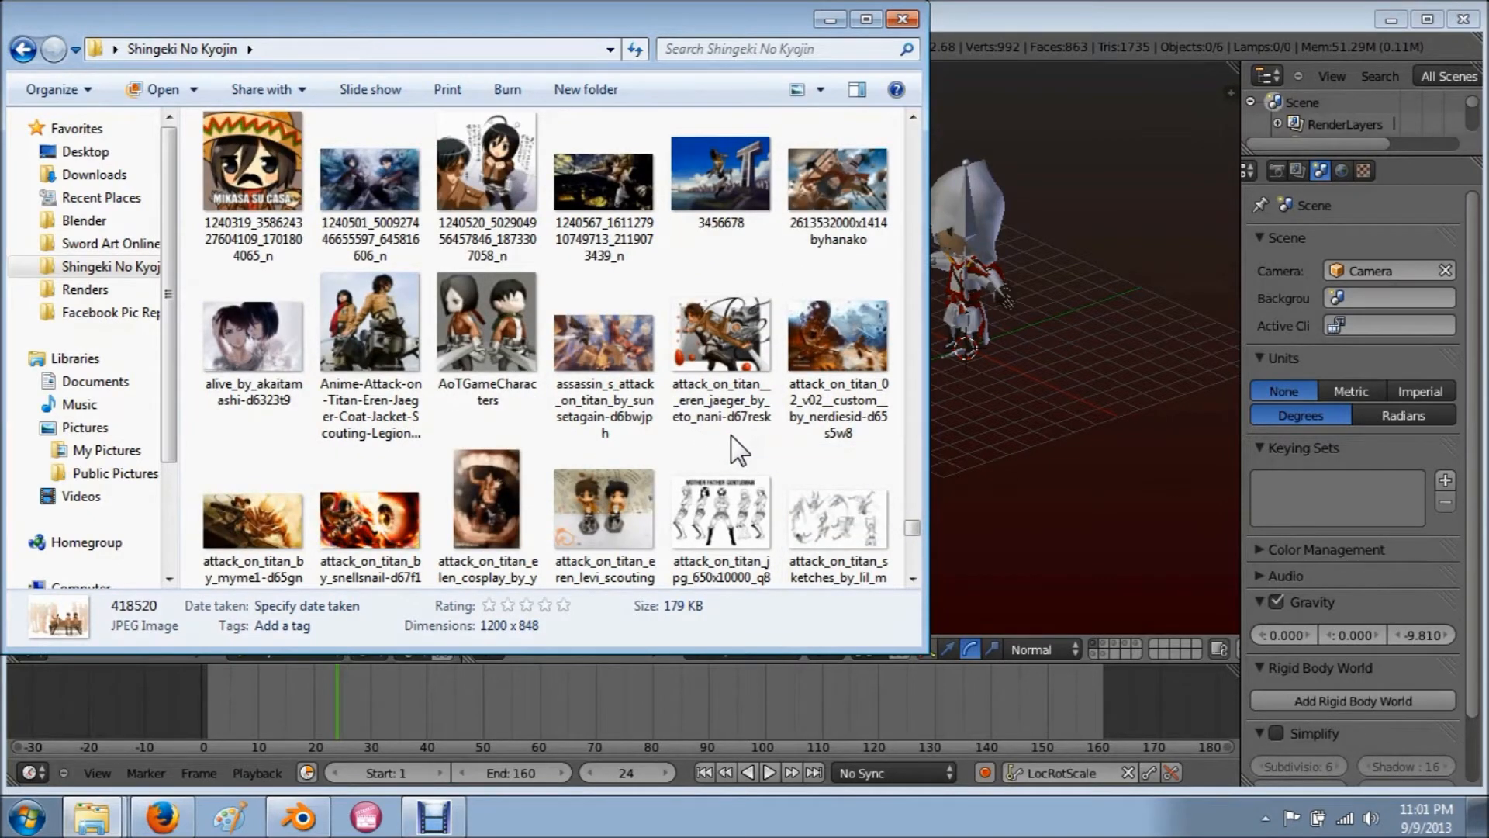
{"action": "scroll", "coordinate": [731, 435], "scroll_direction": "up", "scroll_amount": 2}
{"action": "scroll", "coordinate": [725, 423], "scroll_direction": "up", "scroll_amount": 2}
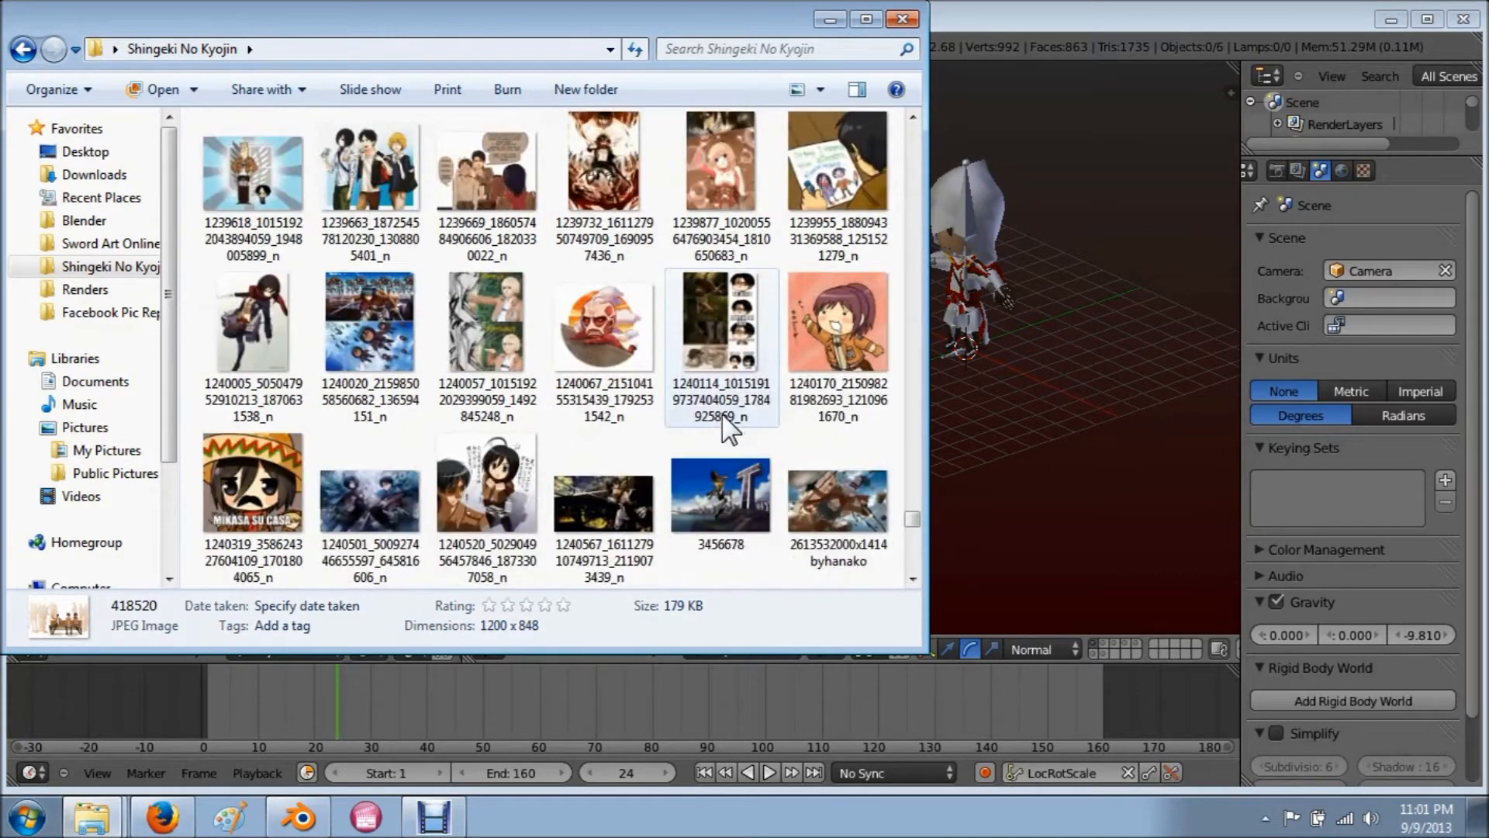
{"action": "scroll", "coordinate": [785, 435], "scroll_direction": "up", "scroll_amount": 2}
{"action": "scroll", "coordinate": [785, 434], "scroll_direction": "up", "scroll_amount": 2}
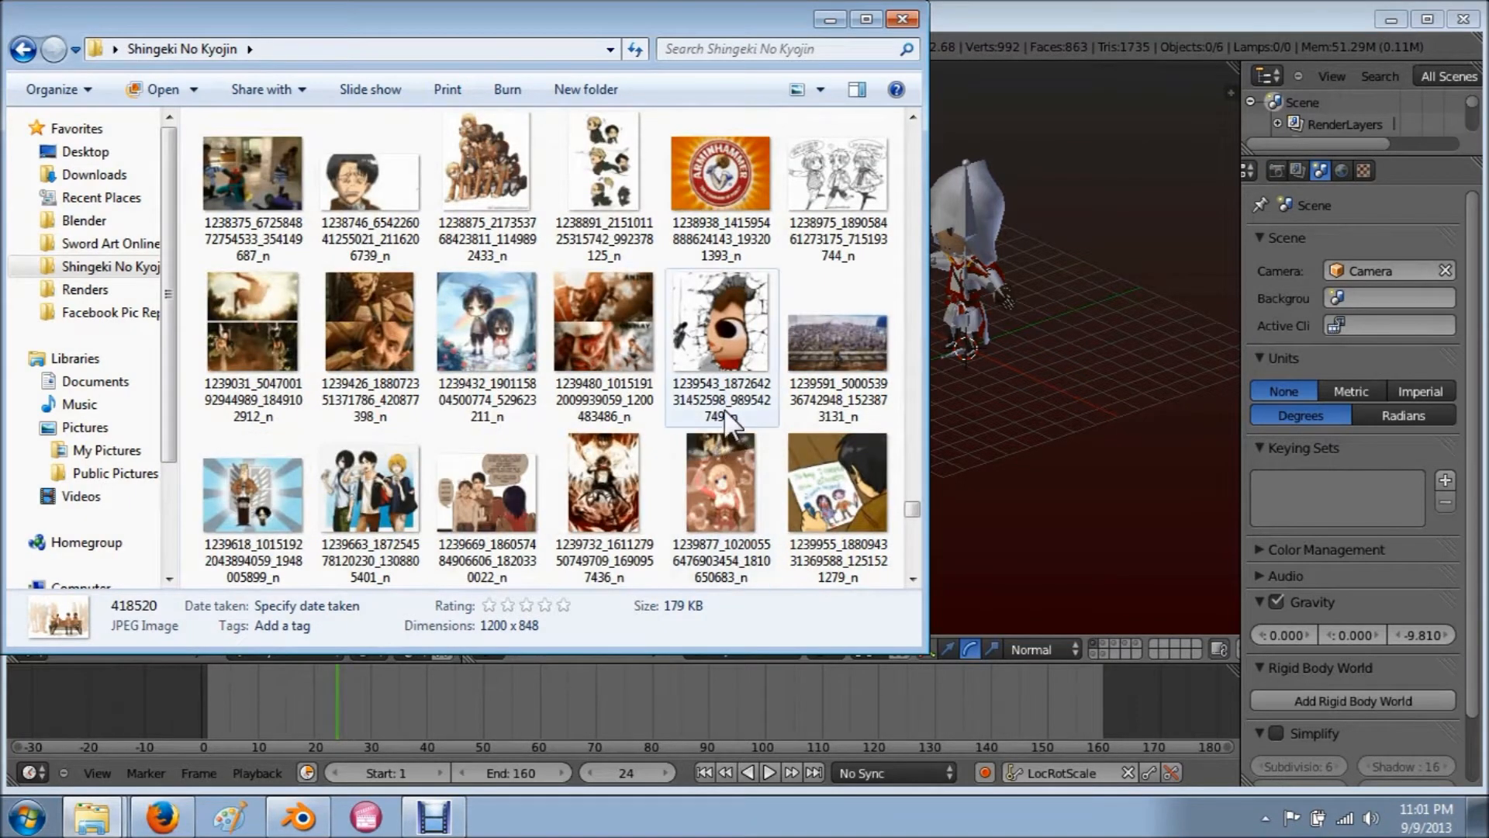
{"action": "scroll", "coordinate": [732, 423], "scroll_direction": "up", "scroll_amount": 2}
{"action": "scroll", "coordinate": [709, 426], "scroll_direction": "up", "scroll_amount": 2}
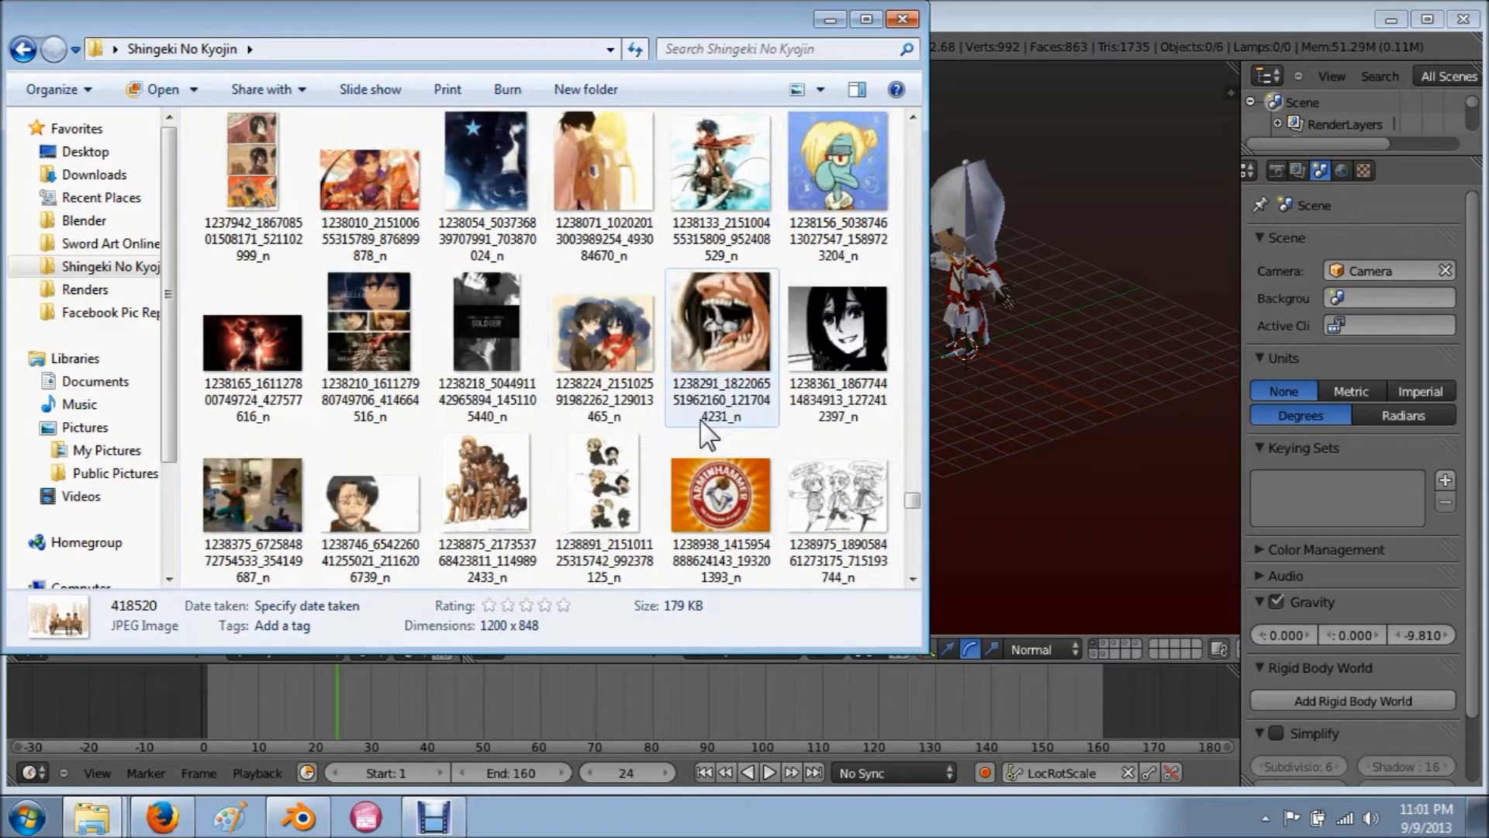
{"action": "scroll", "coordinate": [764, 431], "scroll_direction": "up", "scroll_amount": 2}
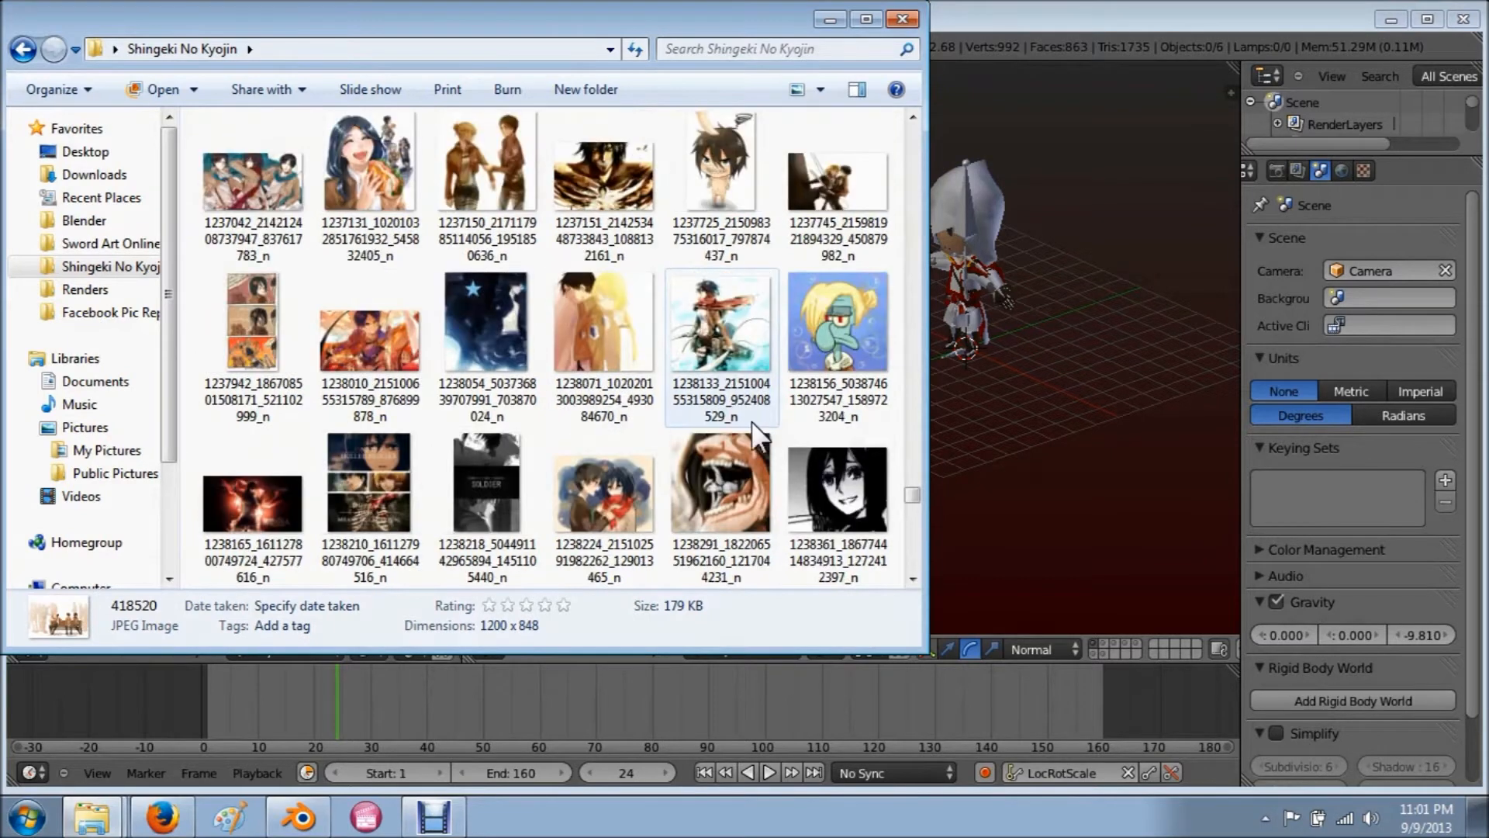
{"action": "scroll", "coordinate": [741, 424], "scroll_direction": "up", "scroll_amount": 2}
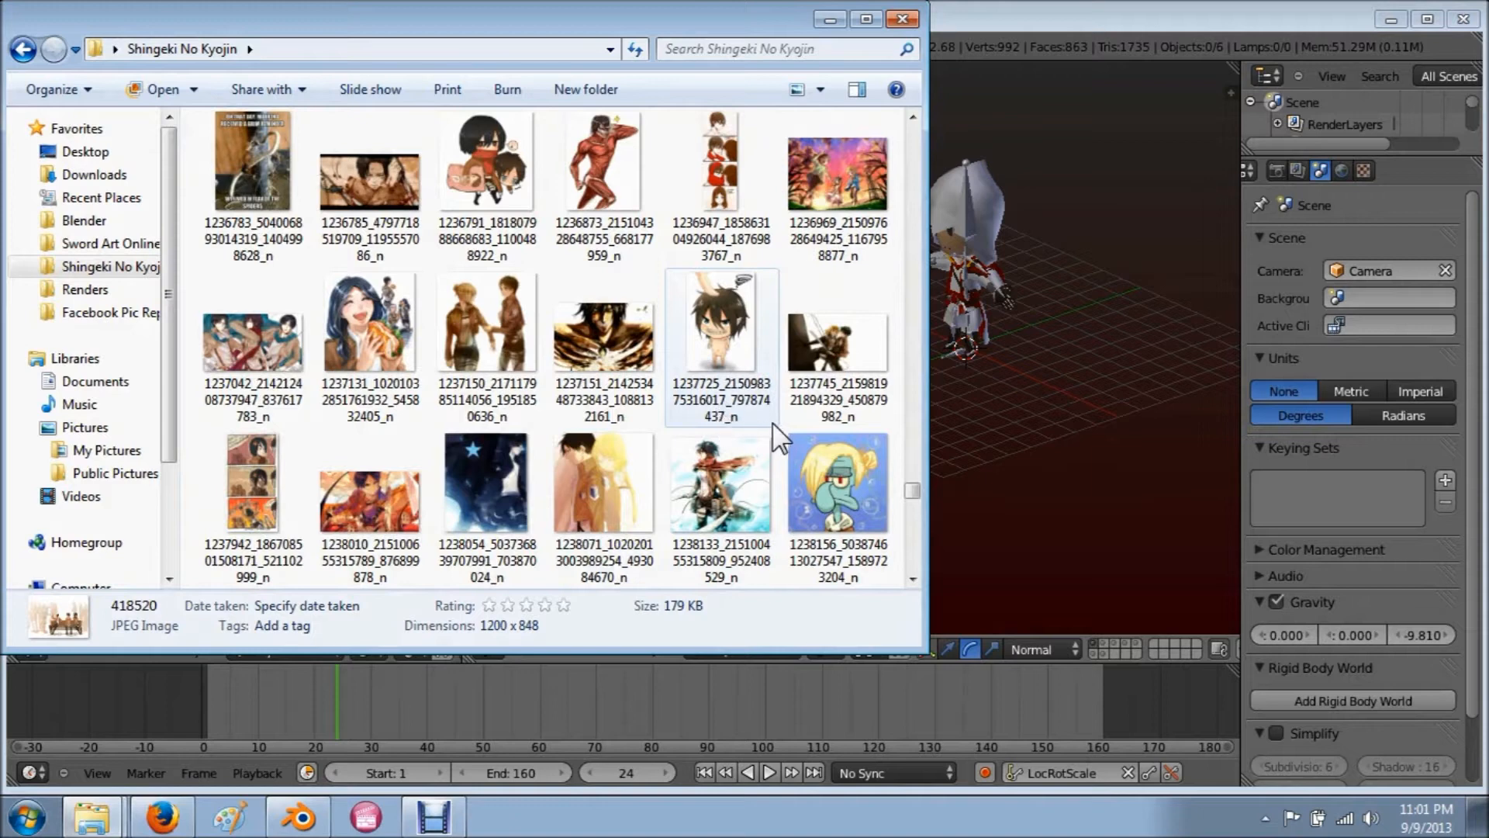
{"action": "scroll", "coordinate": [784, 427], "scroll_direction": "up", "scroll_amount": 2}
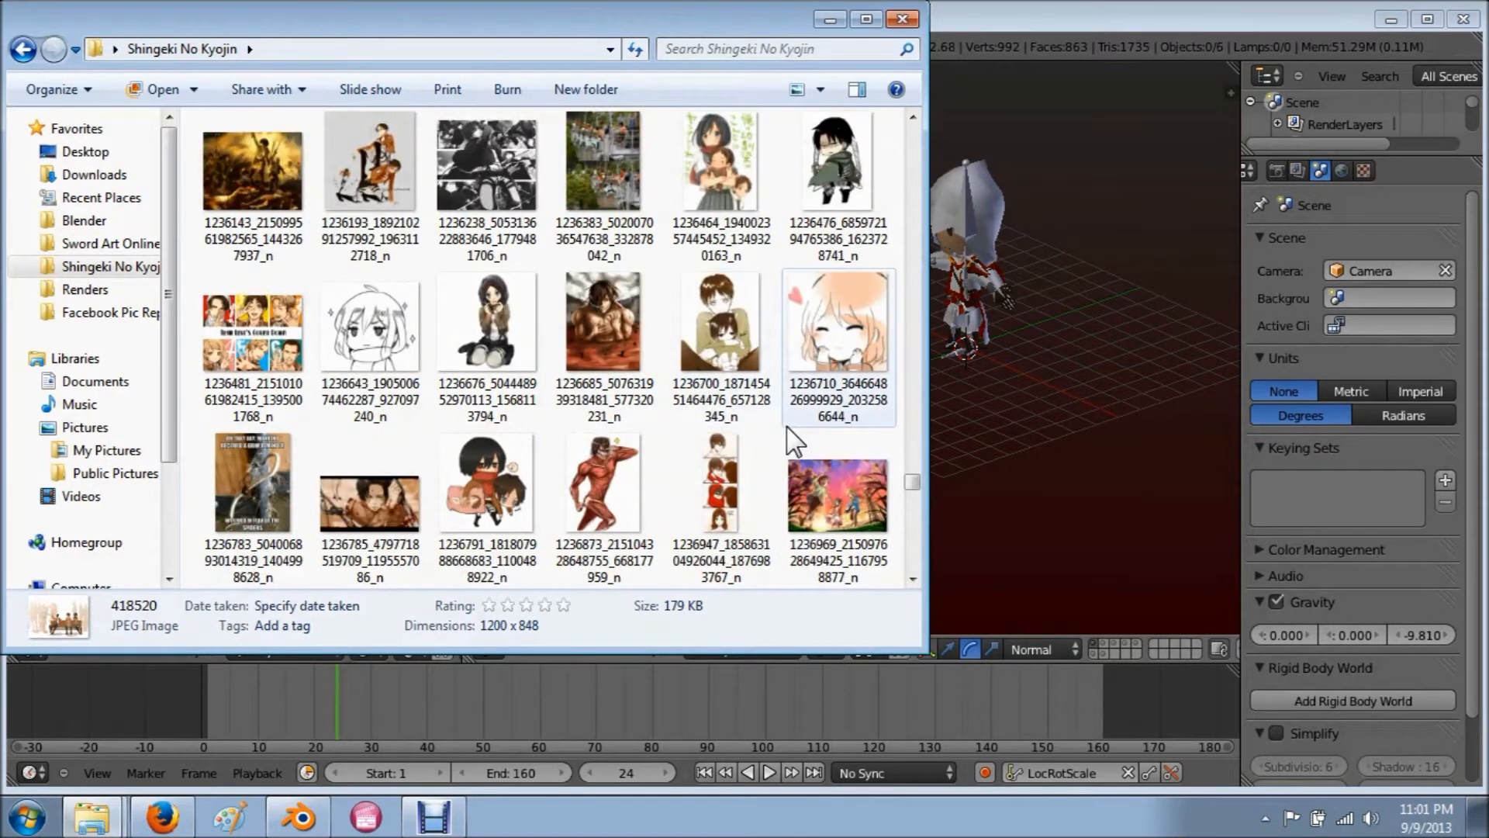
{"action": "scroll", "coordinate": [793, 442], "scroll_direction": "up", "scroll_amount": 1}
{"action": "scroll", "coordinate": [791, 442], "scroll_direction": "up", "scroll_amount": 1}
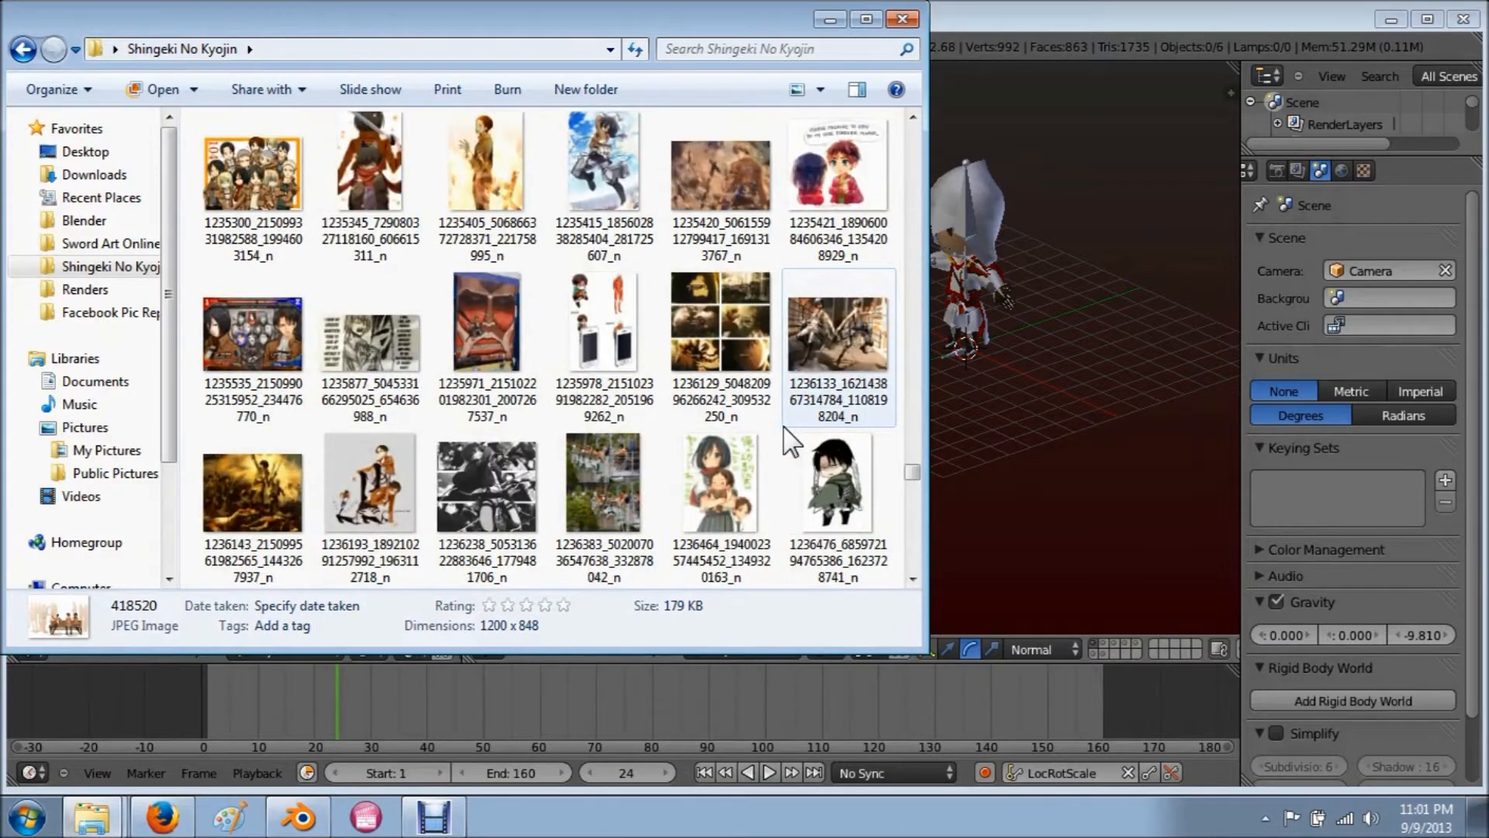
{"action": "scroll", "coordinate": [791, 444], "scroll_direction": "up", "scroll_amount": 1}
{"action": "scroll", "coordinate": [791, 444], "scroll_direction": "up", "scroll_amount": 1}
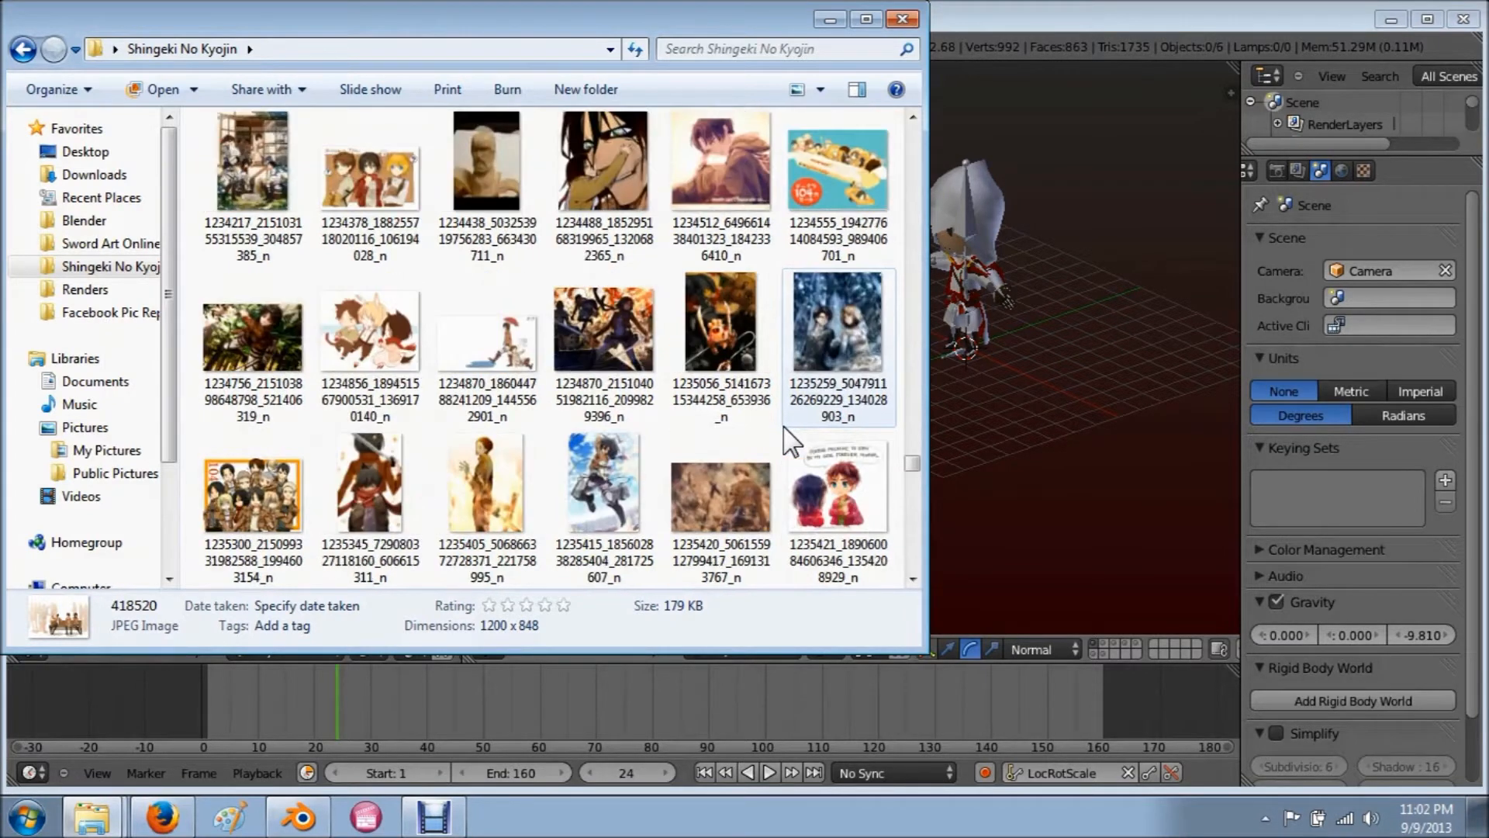
{"action": "scroll", "coordinate": [792, 444], "scroll_direction": "up", "scroll_amount": 1}
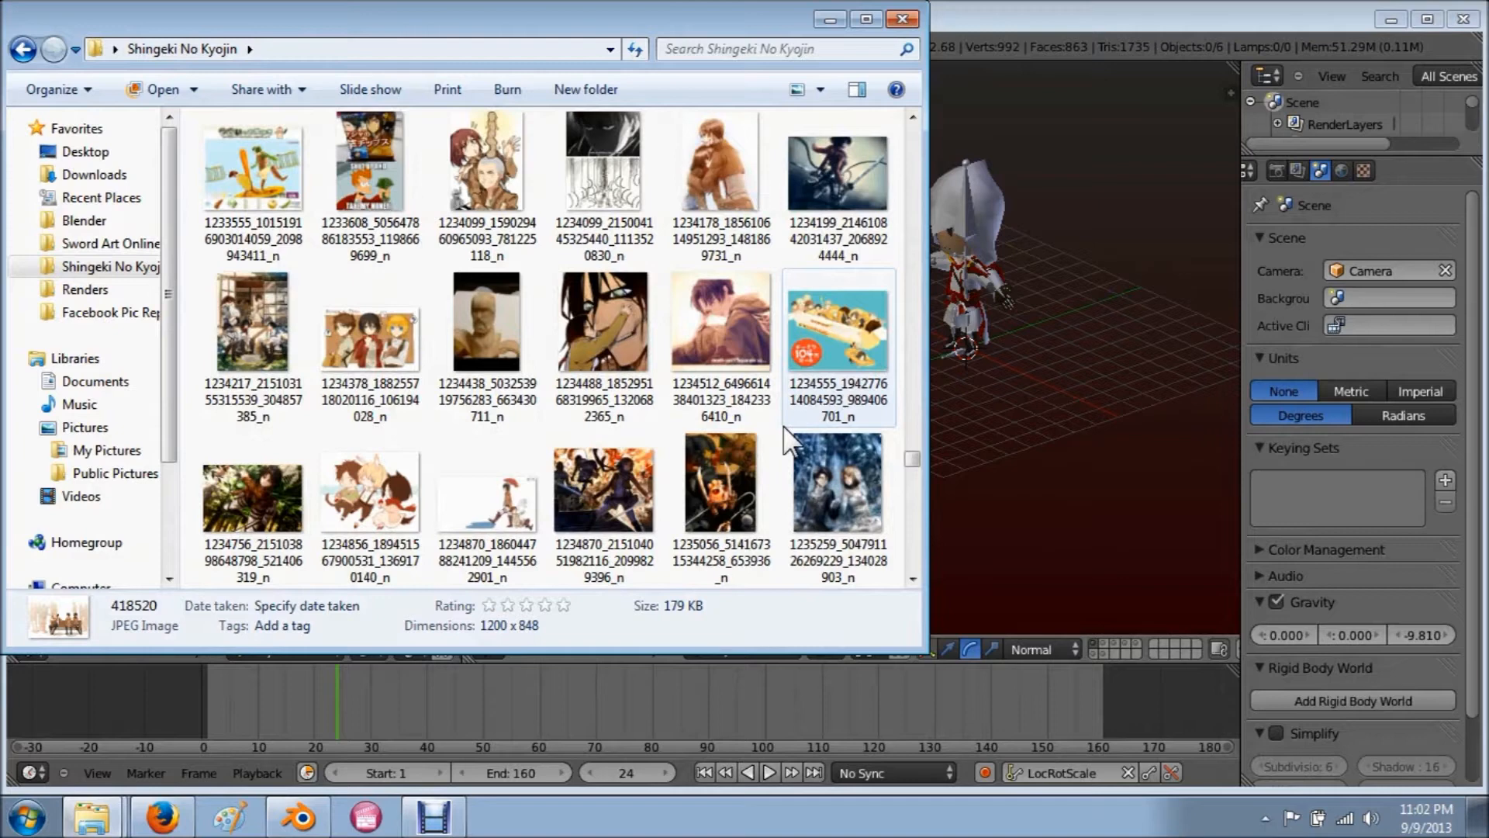
{"action": "scroll", "coordinate": [791, 444], "scroll_direction": "up", "scroll_amount": 1}
{"action": "scroll", "coordinate": [791, 444], "scroll_direction": "up", "scroll_amount": 1}
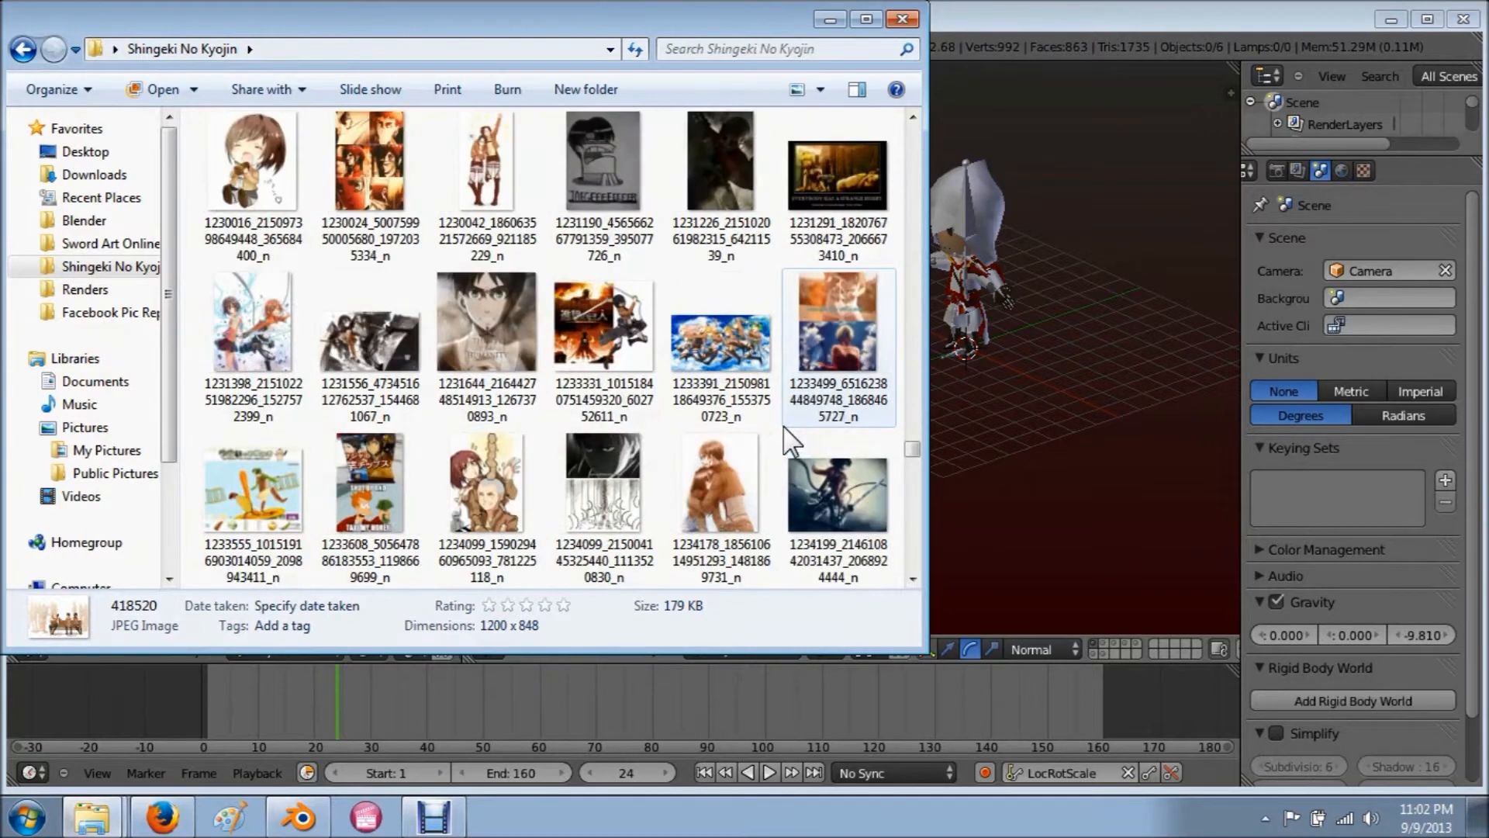
{"action": "scroll", "coordinate": [791, 444], "scroll_direction": "up", "scroll_amount": 1}
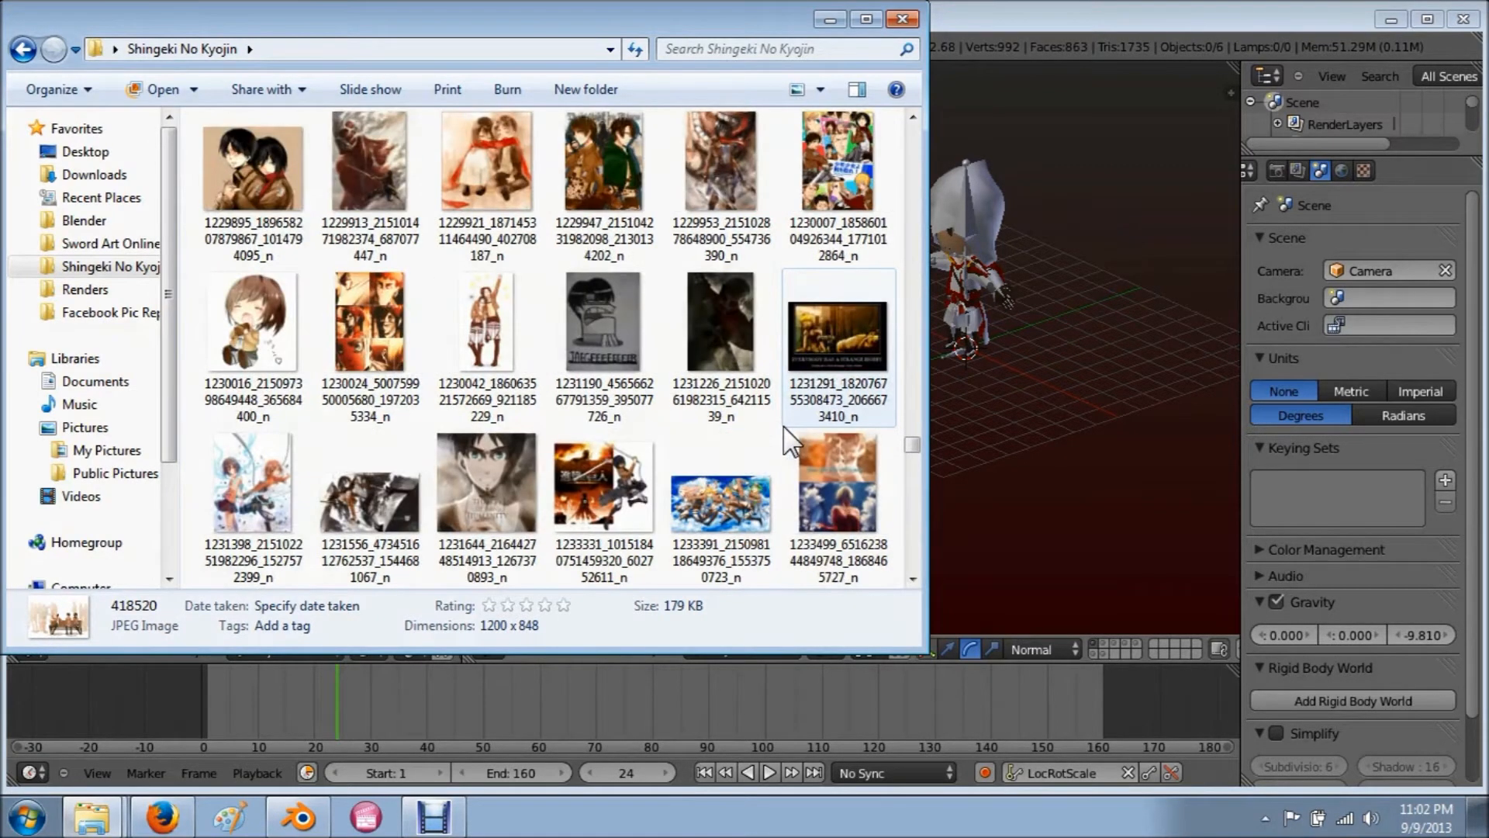
{"action": "scroll", "coordinate": [791, 443], "scroll_direction": "up", "scroll_amount": 1}
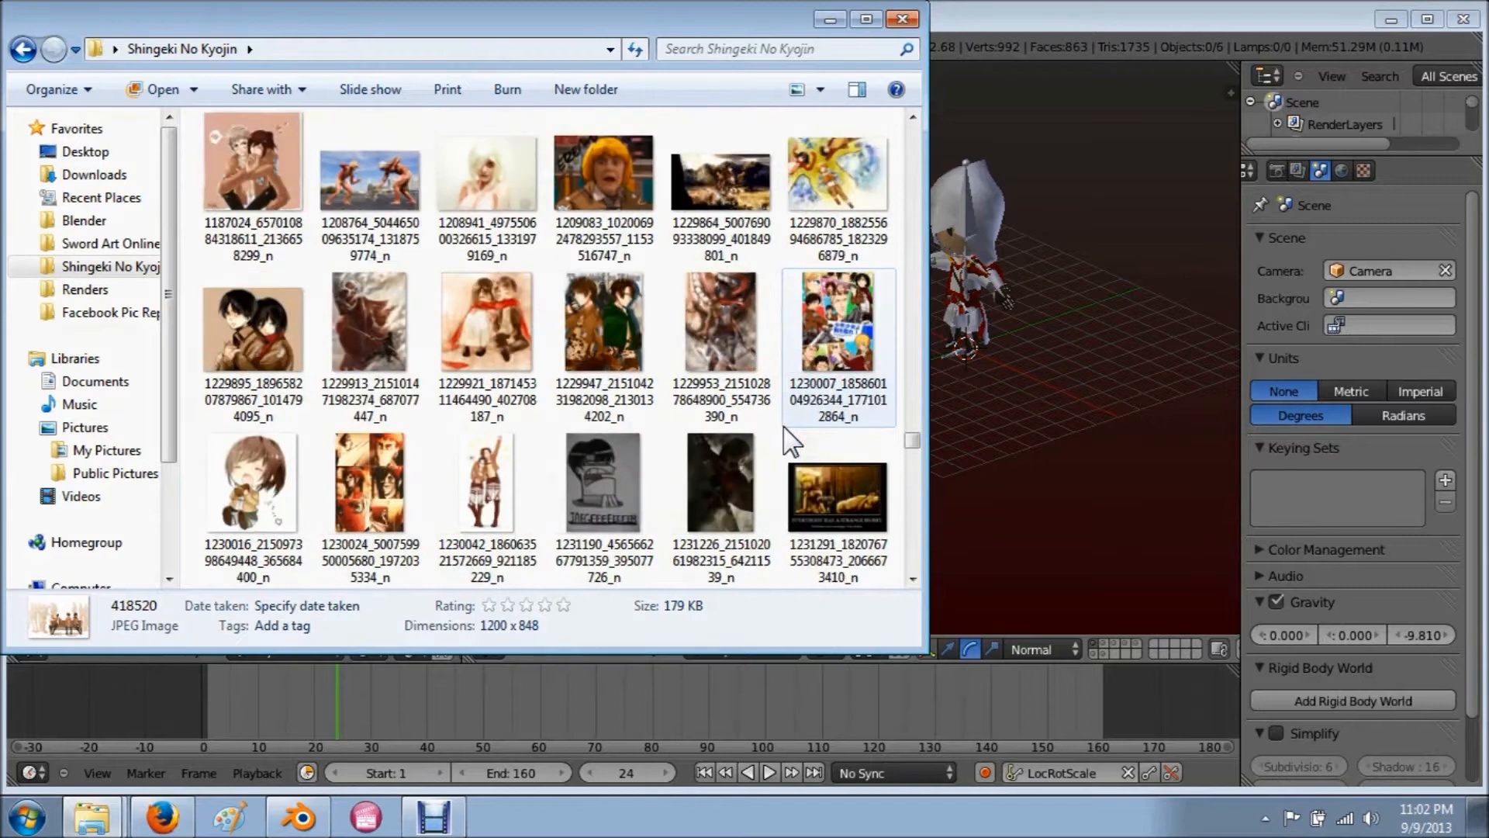
{"action": "scroll", "coordinate": [791, 444], "scroll_direction": "up", "scroll_amount": 1}
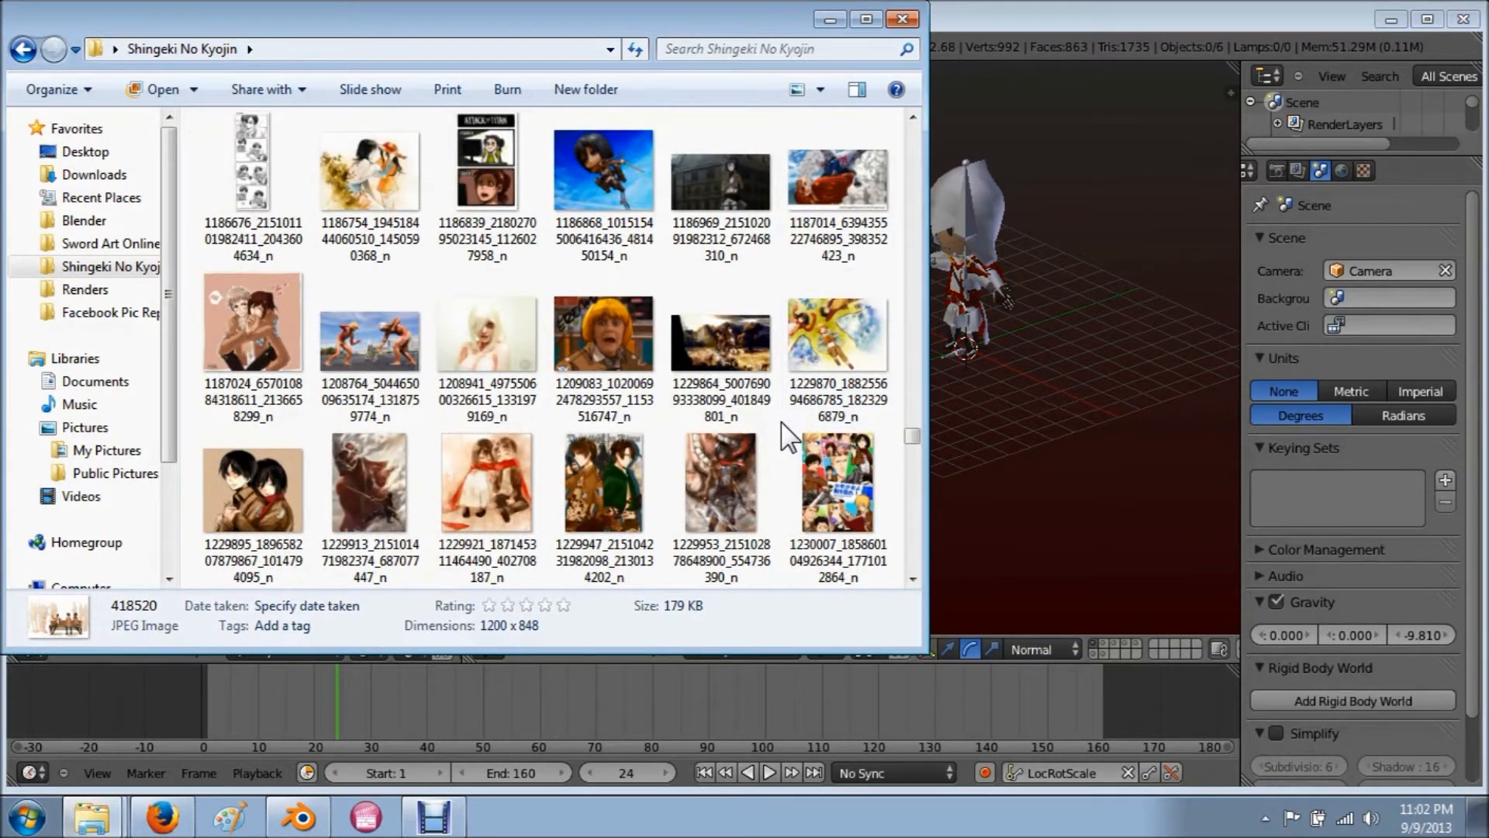
{"action": "scroll", "coordinate": [790, 437], "scroll_direction": "up", "scroll_amount": 1}
{"action": "scroll", "coordinate": [789, 437], "scroll_direction": "up", "scroll_amount": 1}
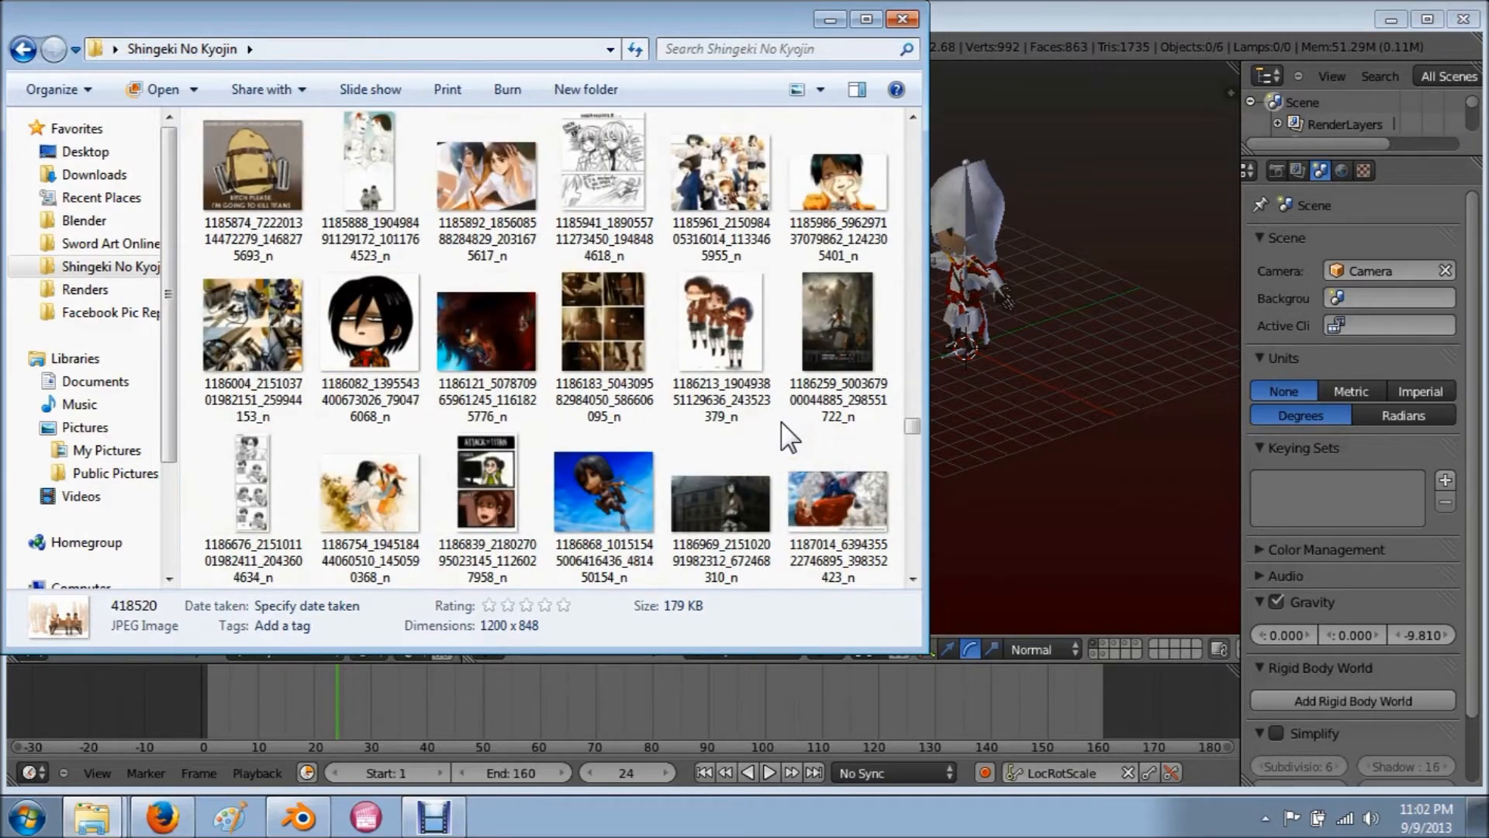
{"action": "scroll", "coordinate": [790, 436], "scroll_direction": "up", "scroll_amount": 1}
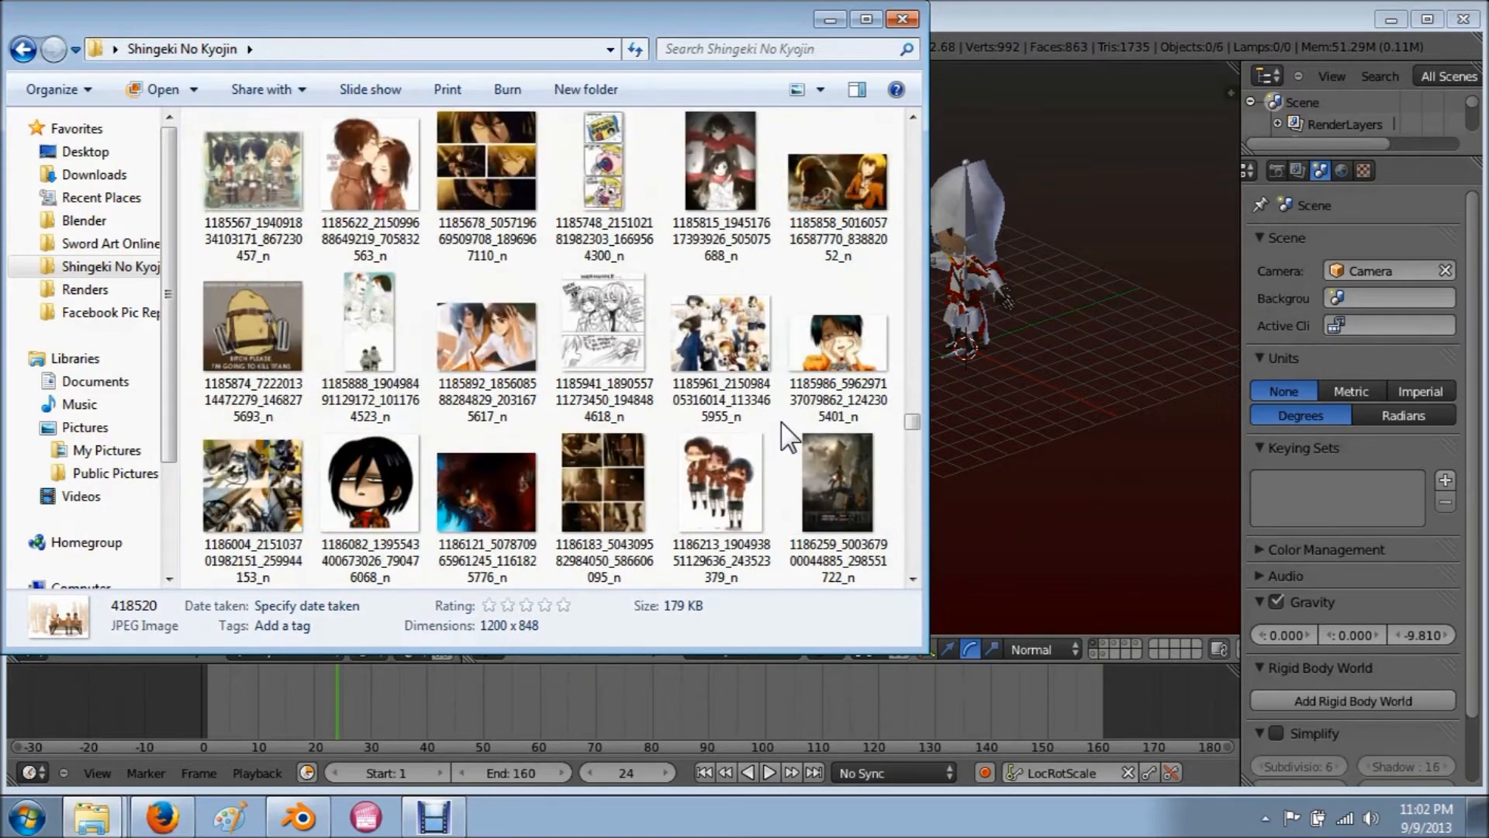
Step: Examine the remaining Shingeki No Kyojin thumbnails up to the files starting with 1146, looking for a picture with a strong depth effect
{"action": "scroll", "coordinate": [790, 437], "scroll_direction": "up", "scroll_amount": 1}
{"action": "scroll", "coordinate": [789, 438], "scroll_direction": "up", "scroll_amount": 1}
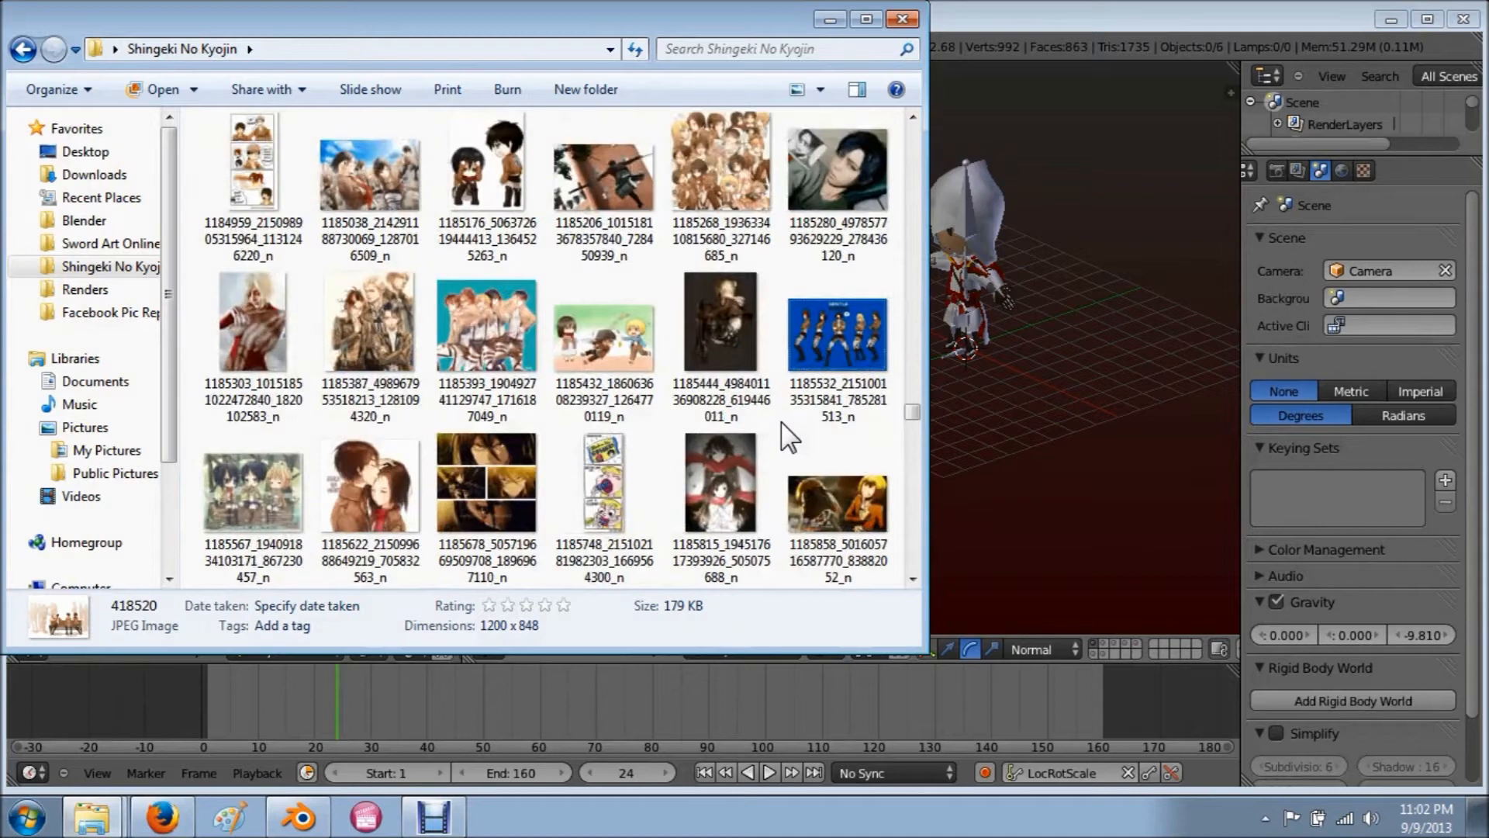
{"action": "scroll", "coordinate": [789, 439], "scroll_direction": "up", "scroll_amount": 1}
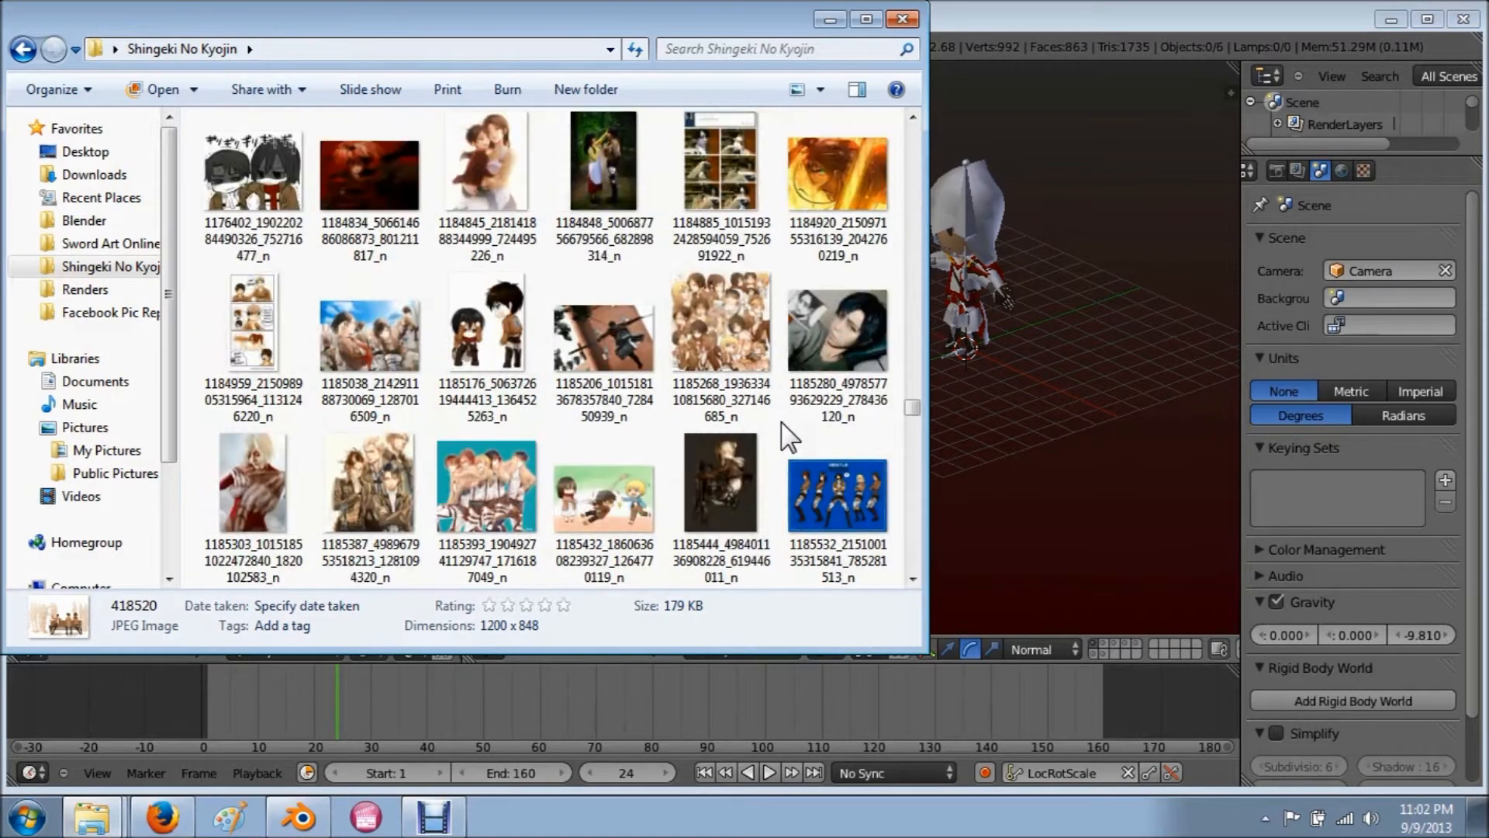
{"action": "scroll", "coordinate": [789, 438], "scroll_direction": "up", "scroll_amount": 1}
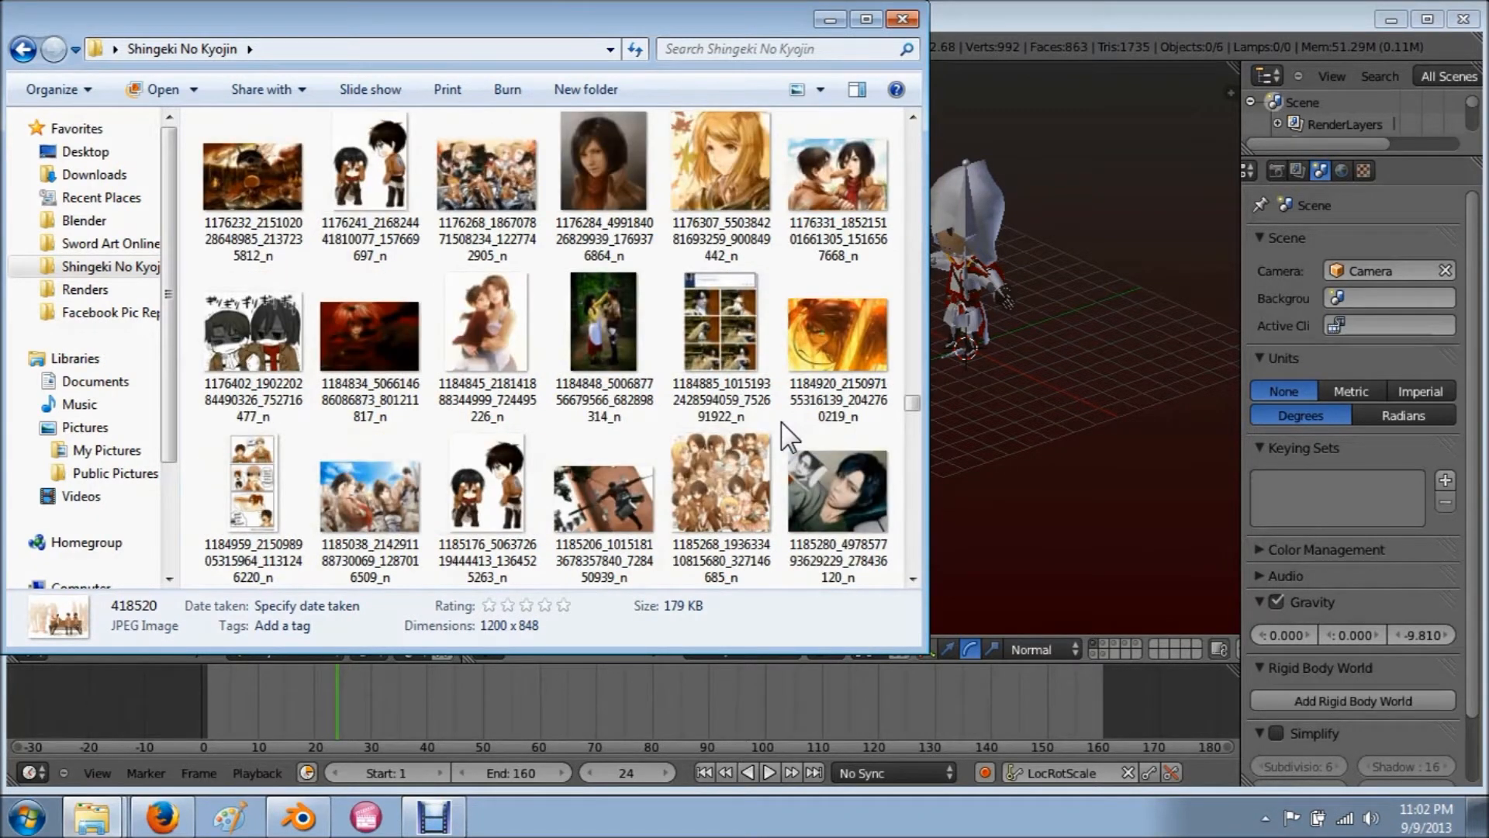
{"action": "scroll", "coordinate": [789, 438], "scroll_direction": "up", "scroll_amount": 1}
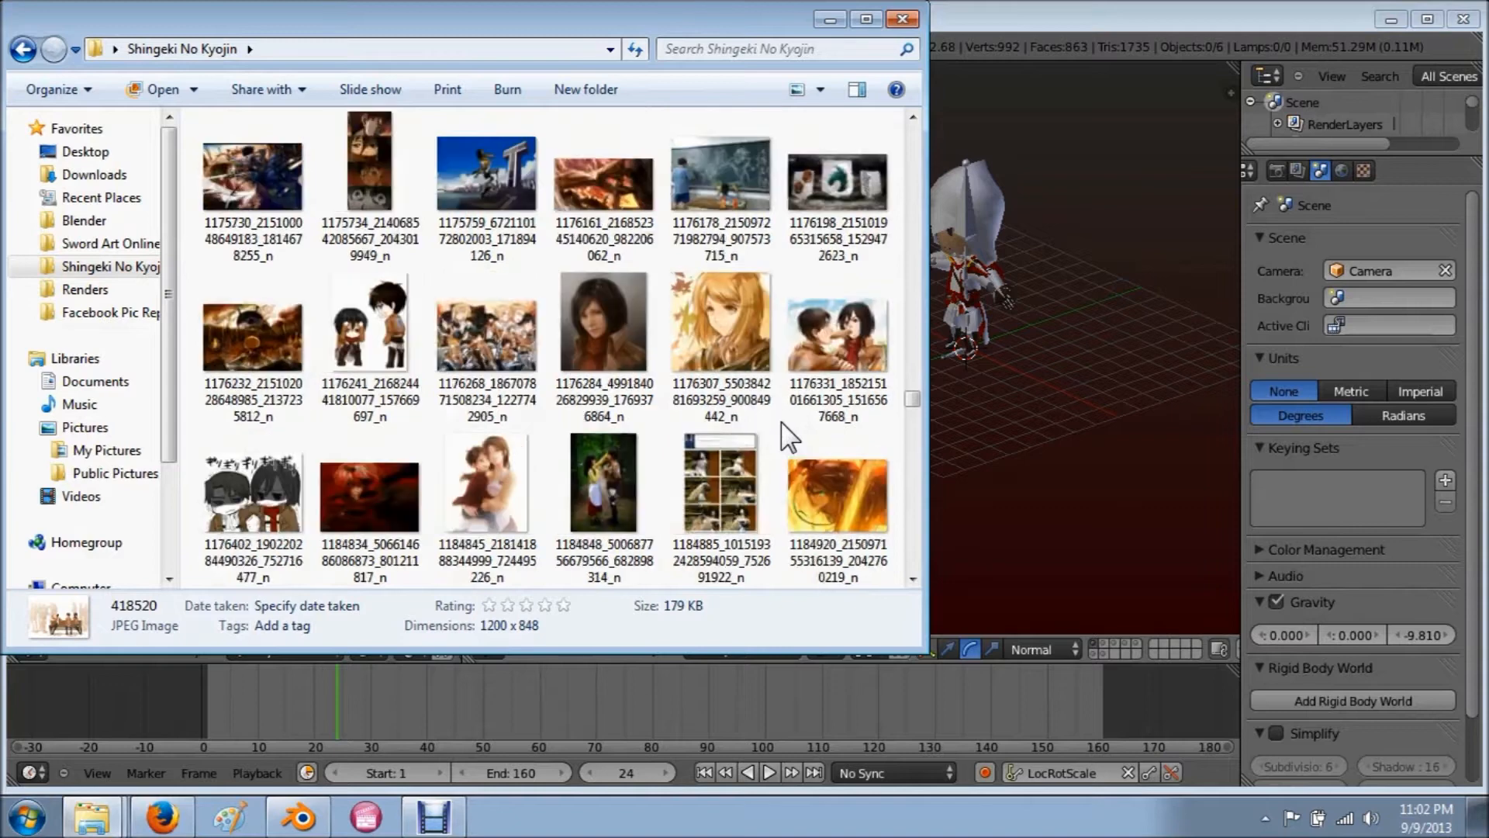
{"action": "scroll", "coordinate": [788, 438], "scroll_direction": "up", "scroll_amount": 1}
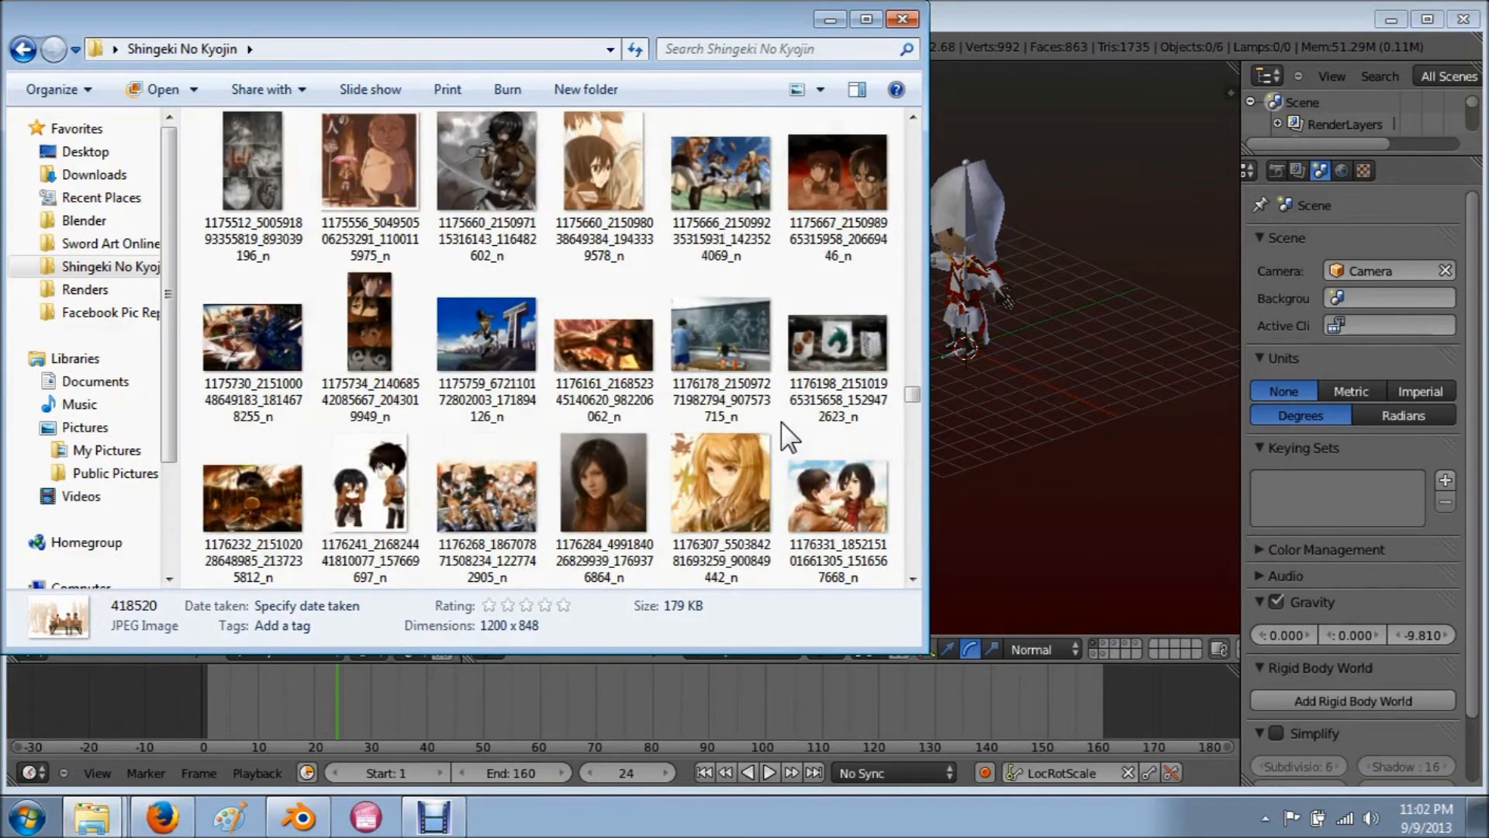
{"action": "scroll", "coordinate": [789, 438], "scroll_direction": "up", "scroll_amount": 1}
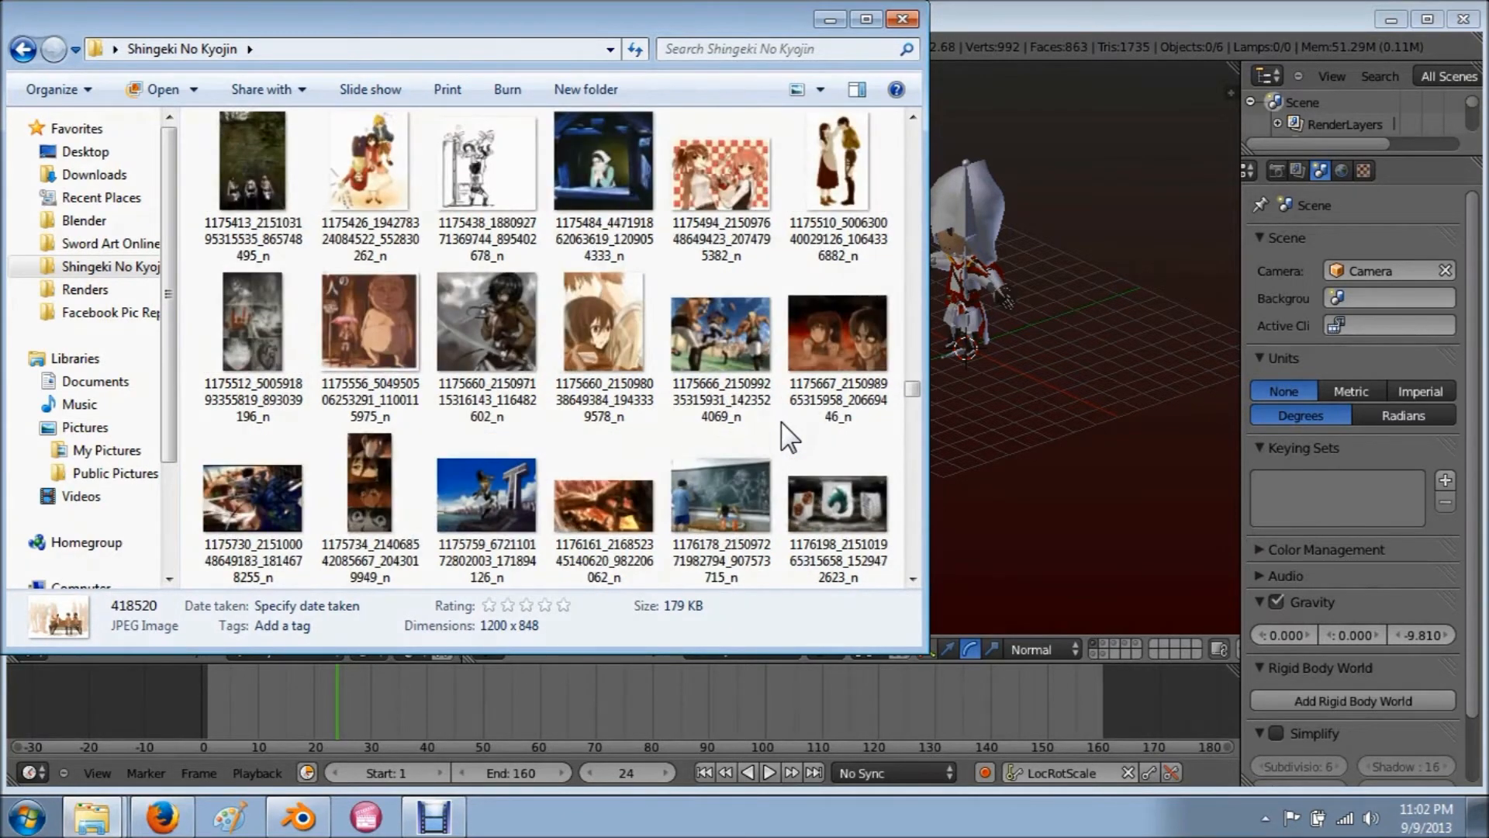
{"action": "scroll", "coordinate": [789, 438], "scroll_direction": "up", "scroll_amount": 1}
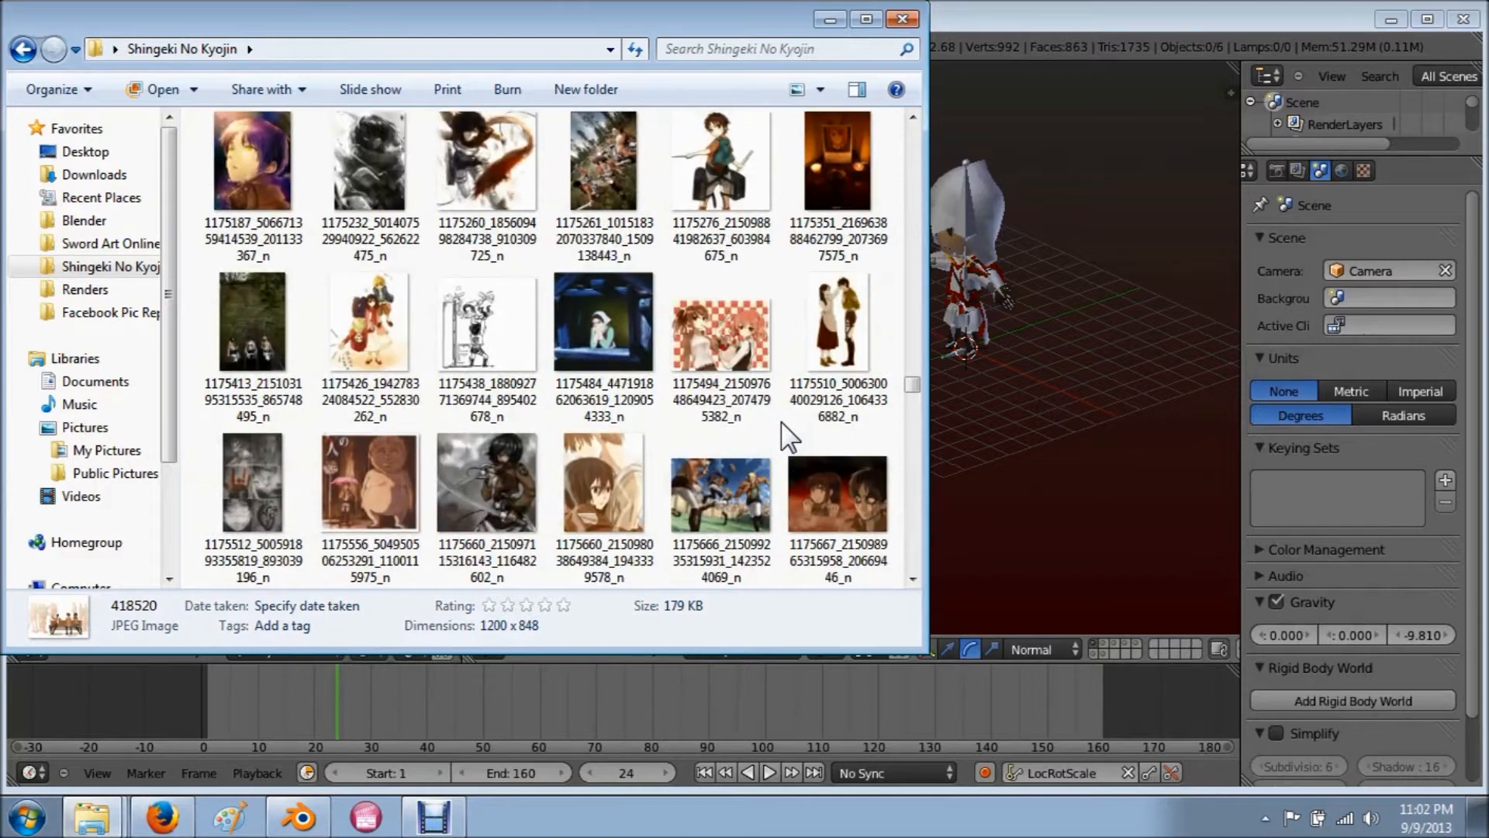
{"action": "scroll", "coordinate": [789, 438], "scroll_direction": "up", "scroll_amount": 1}
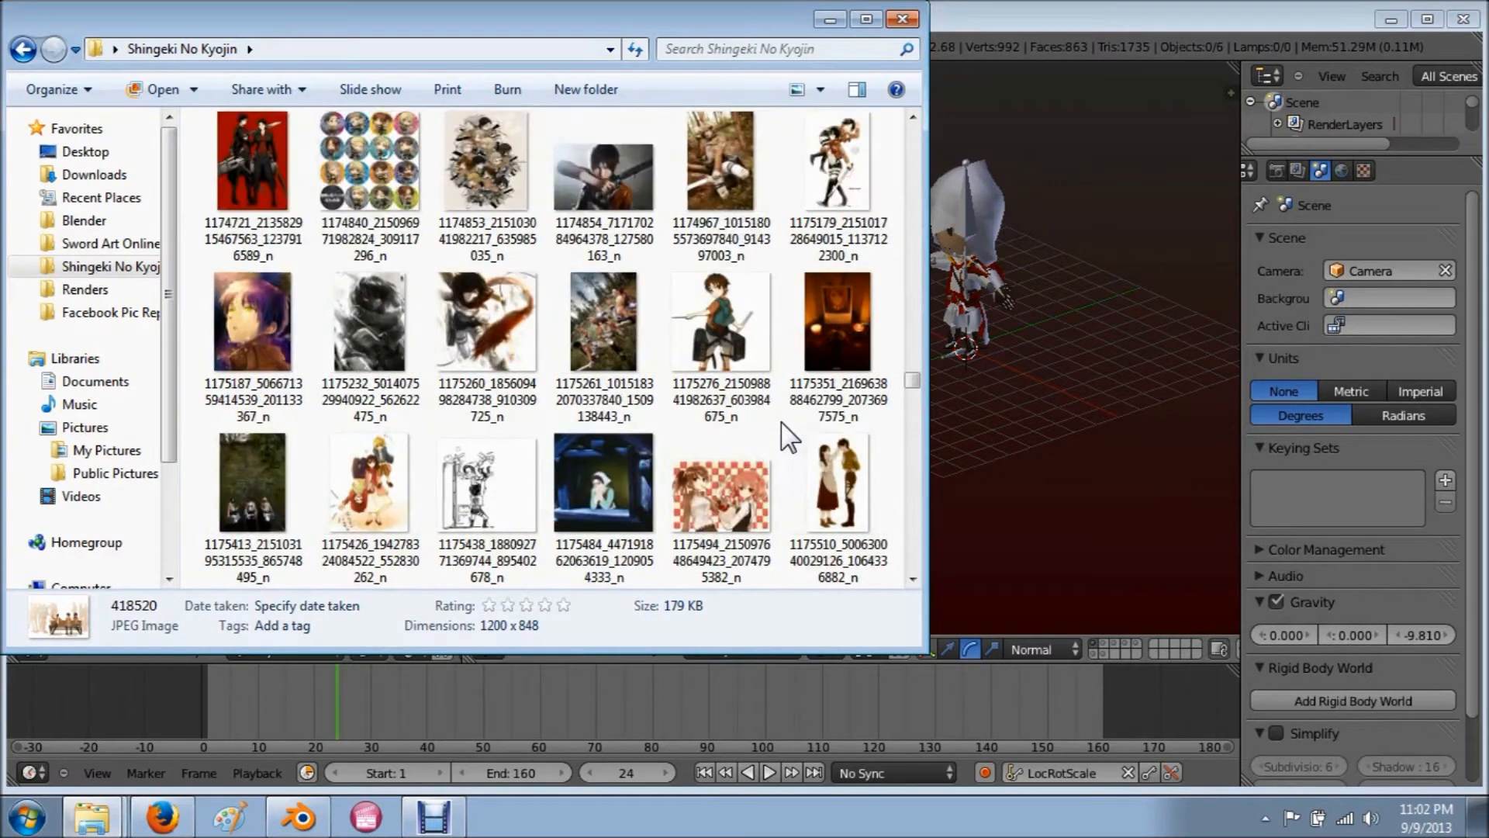
{"action": "scroll", "coordinate": [789, 438], "scroll_direction": "up", "scroll_amount": 1}
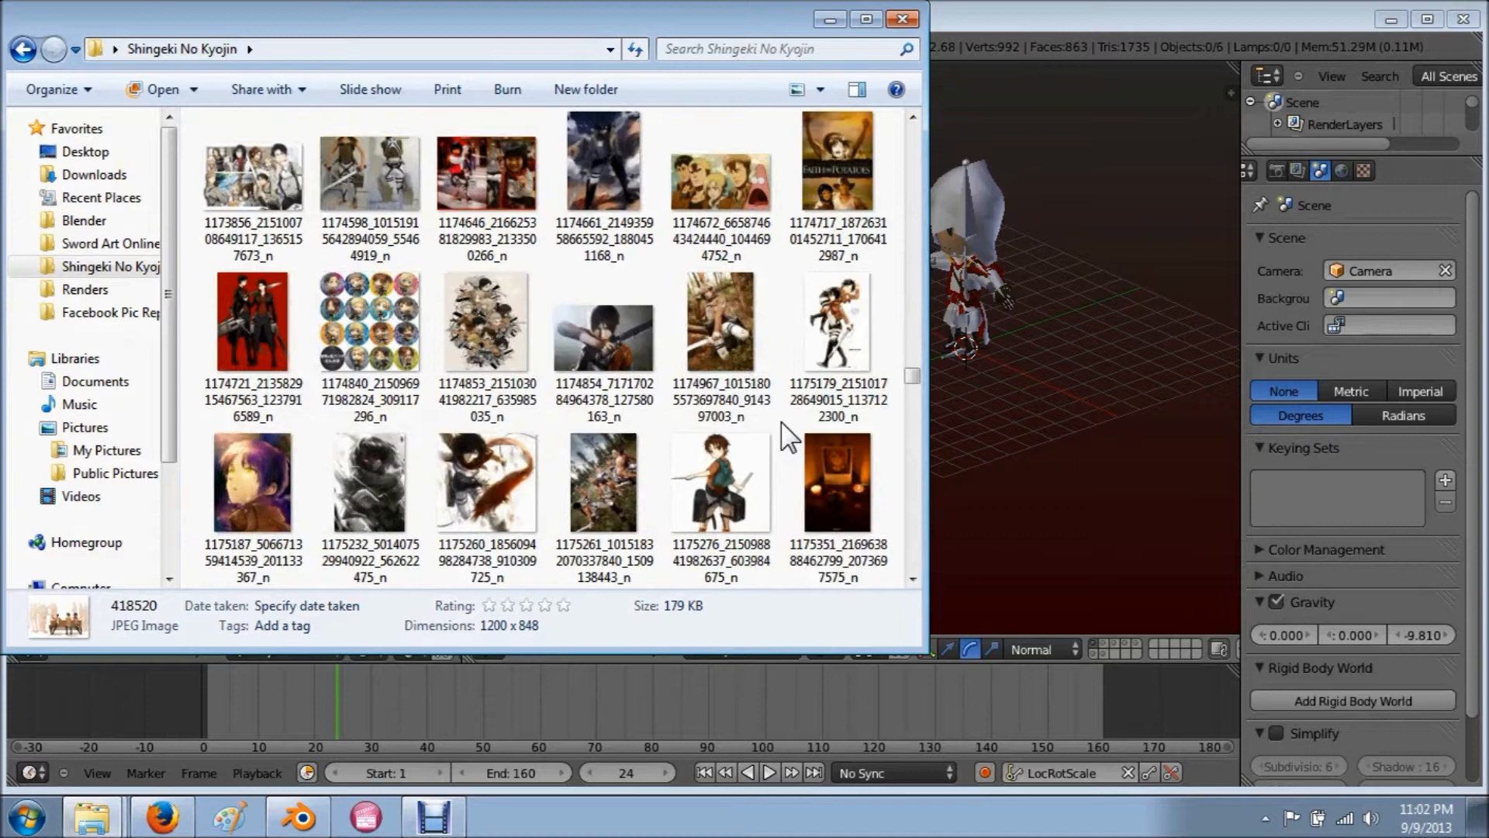
{"action": "scroll", "coordinate": [789, 438], "scroll_direction": "up", "scroll_amount": 1}
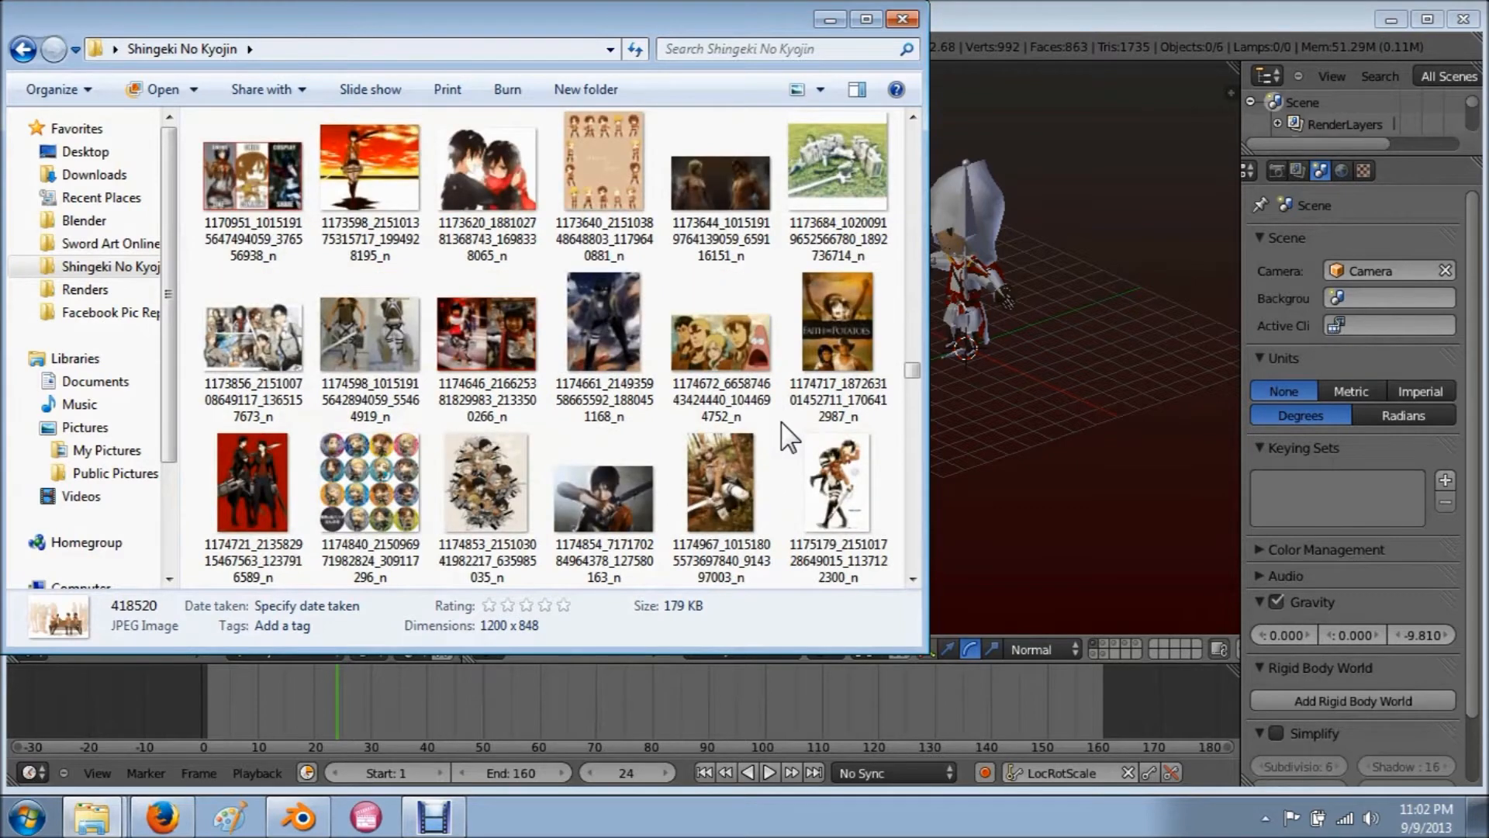
{"action": "scroll", "coordinate": [789, 438], "scroll_direction": "up", "scroll_amount": 1}
{"action": "scroll", "coordinate": [789, 438], "scroll_direction": "up", "scroll_amount": 1}
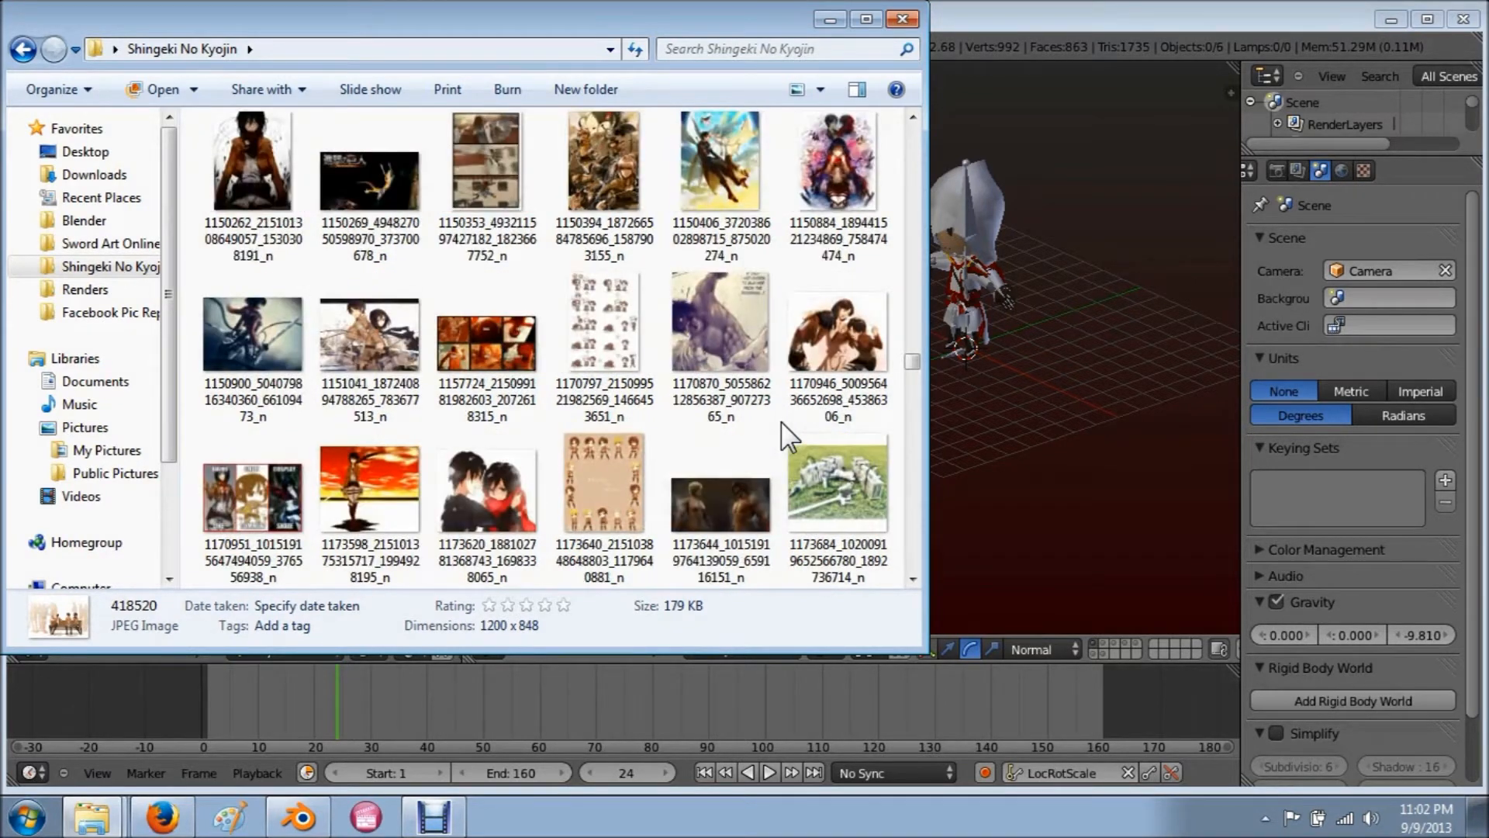
{"action": "scroll", "coordinate": [789, 439], "scroll_direction": "up", "scroll_amount": 1}
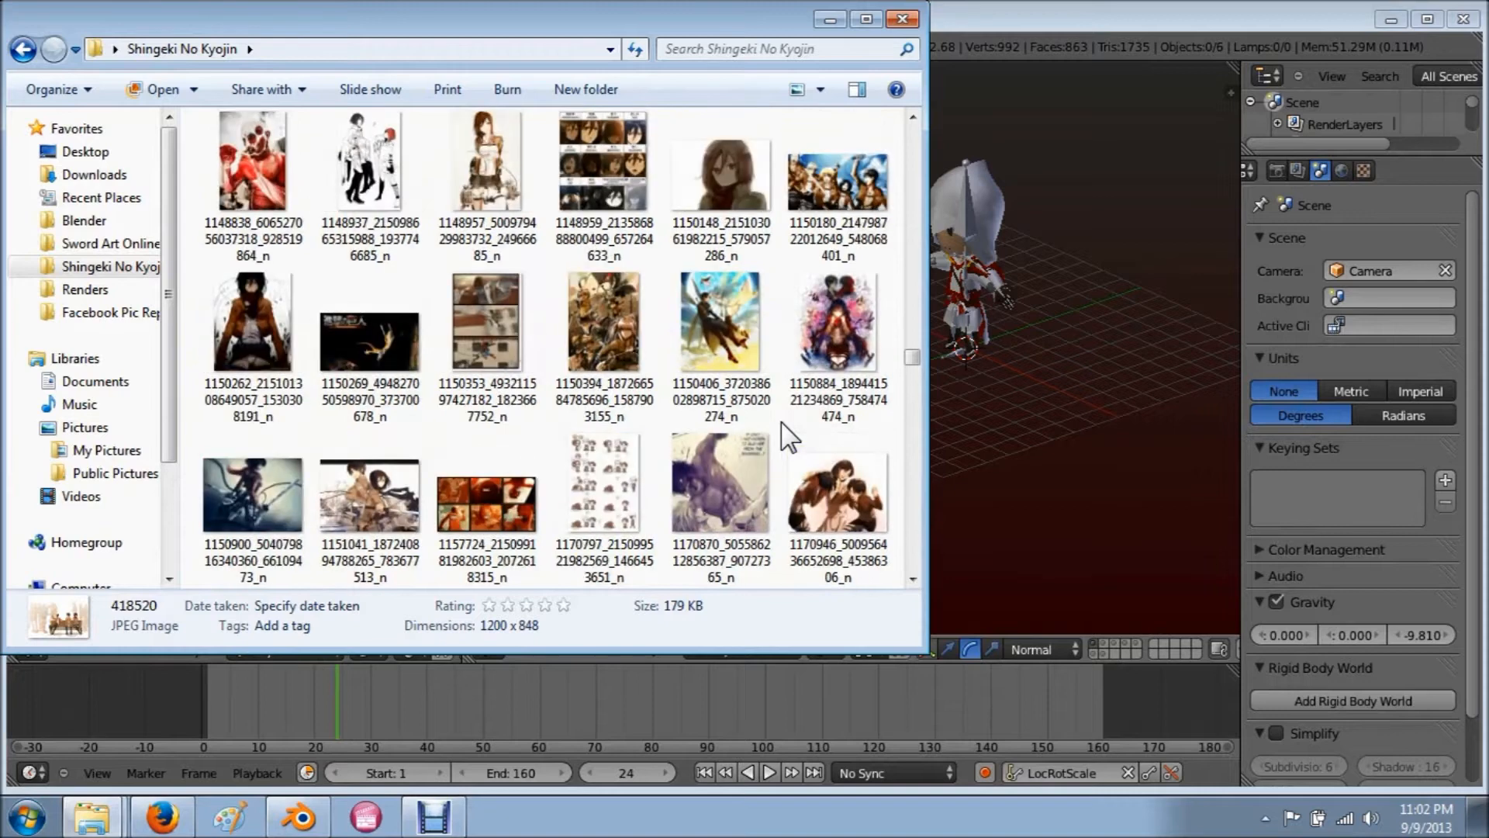
{"action": "scroll", "coordinate": [789, 438], "scroll_direction": "up", "scroll_amount": 1}
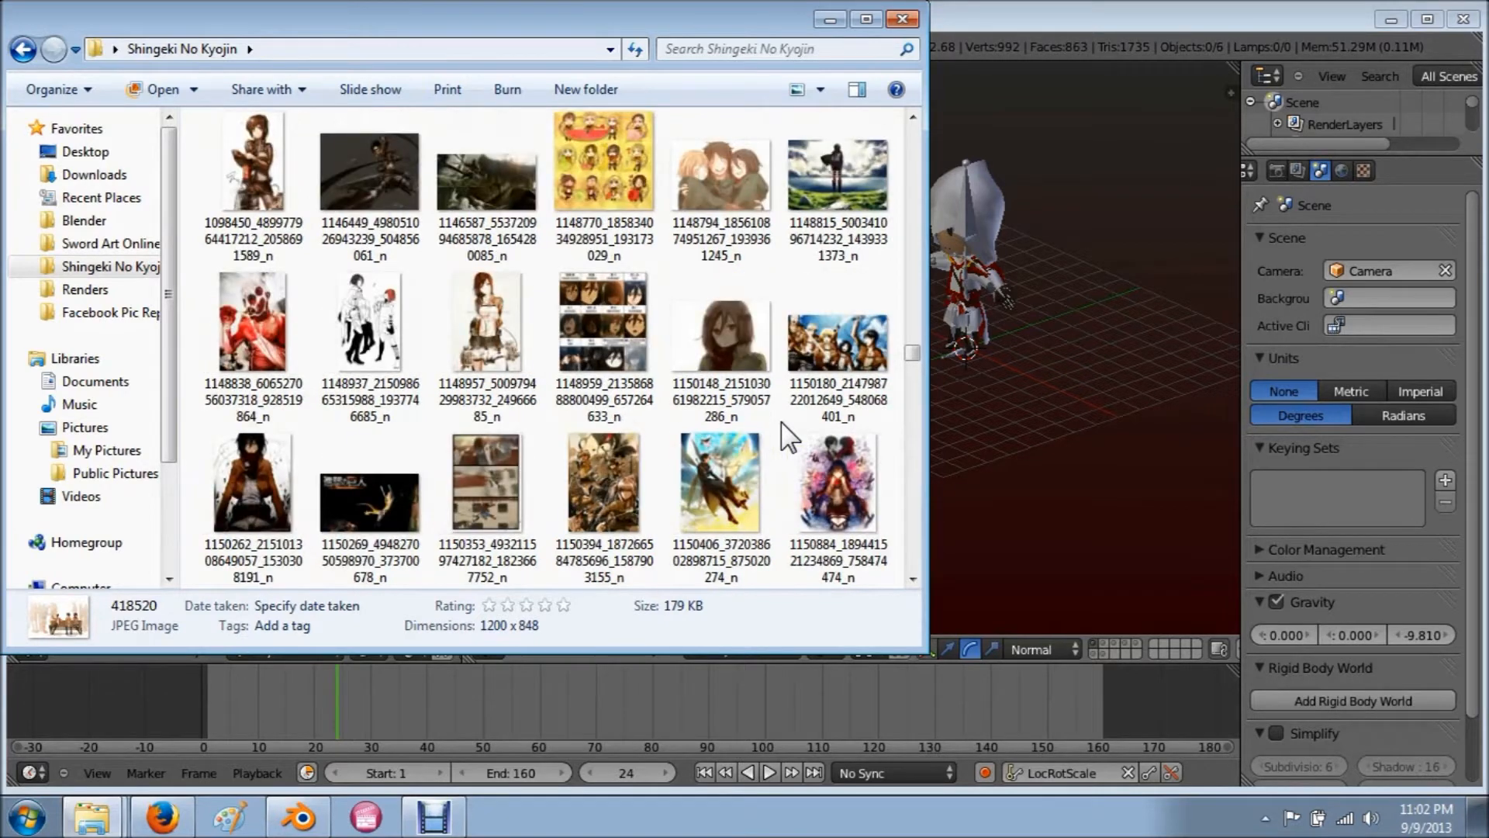
{"action": "scroll", "coordinate": [789, 438], "scroll_direction": "up", "scroll_amount": 1}
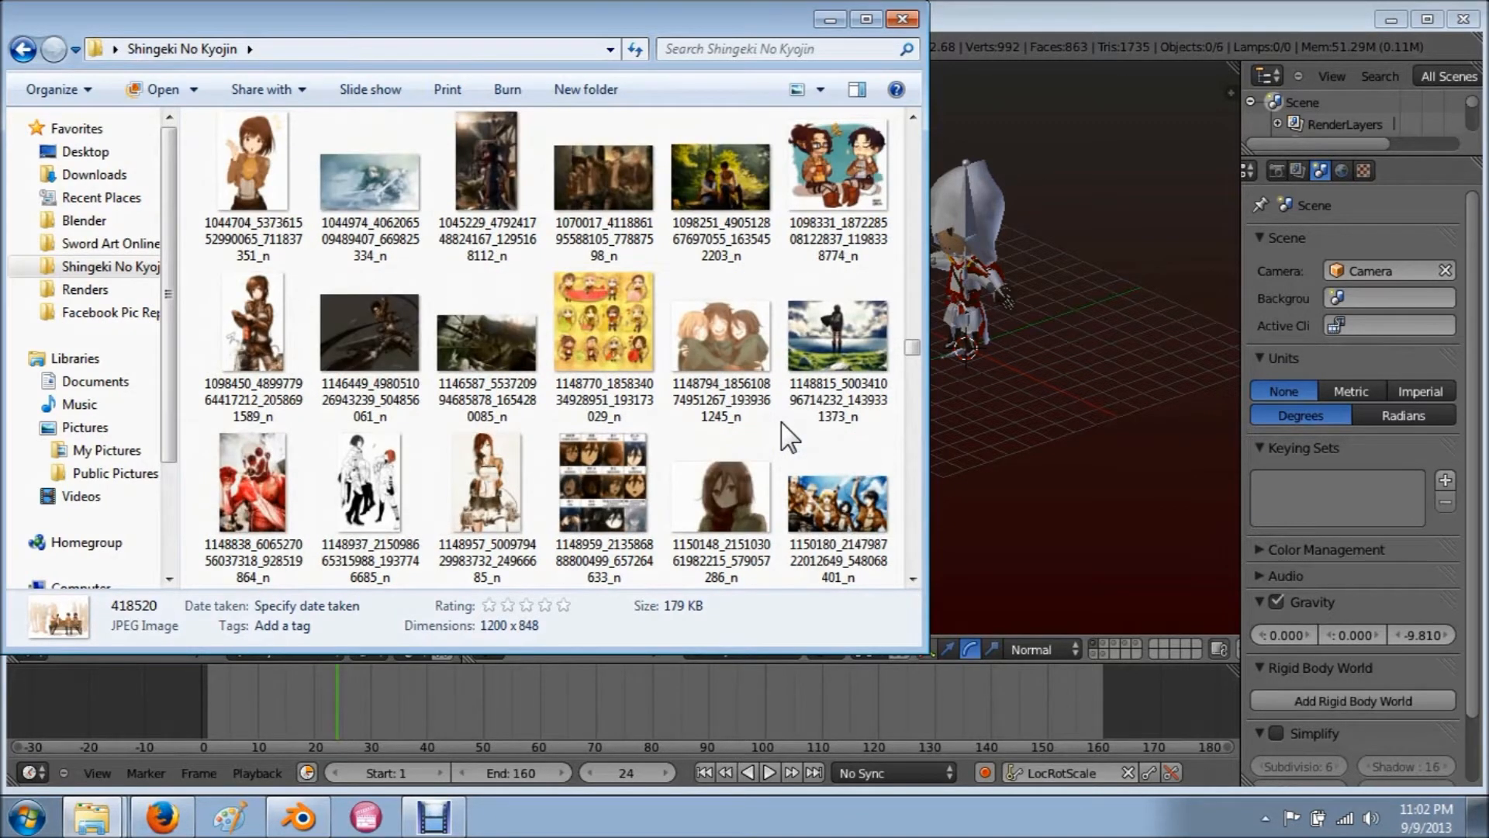
Step: View the picture of the character flying over rooftops toward the giant, and close both the viewer and the picture folder
{"action": "double_click", "coordinate": [495, 360]}
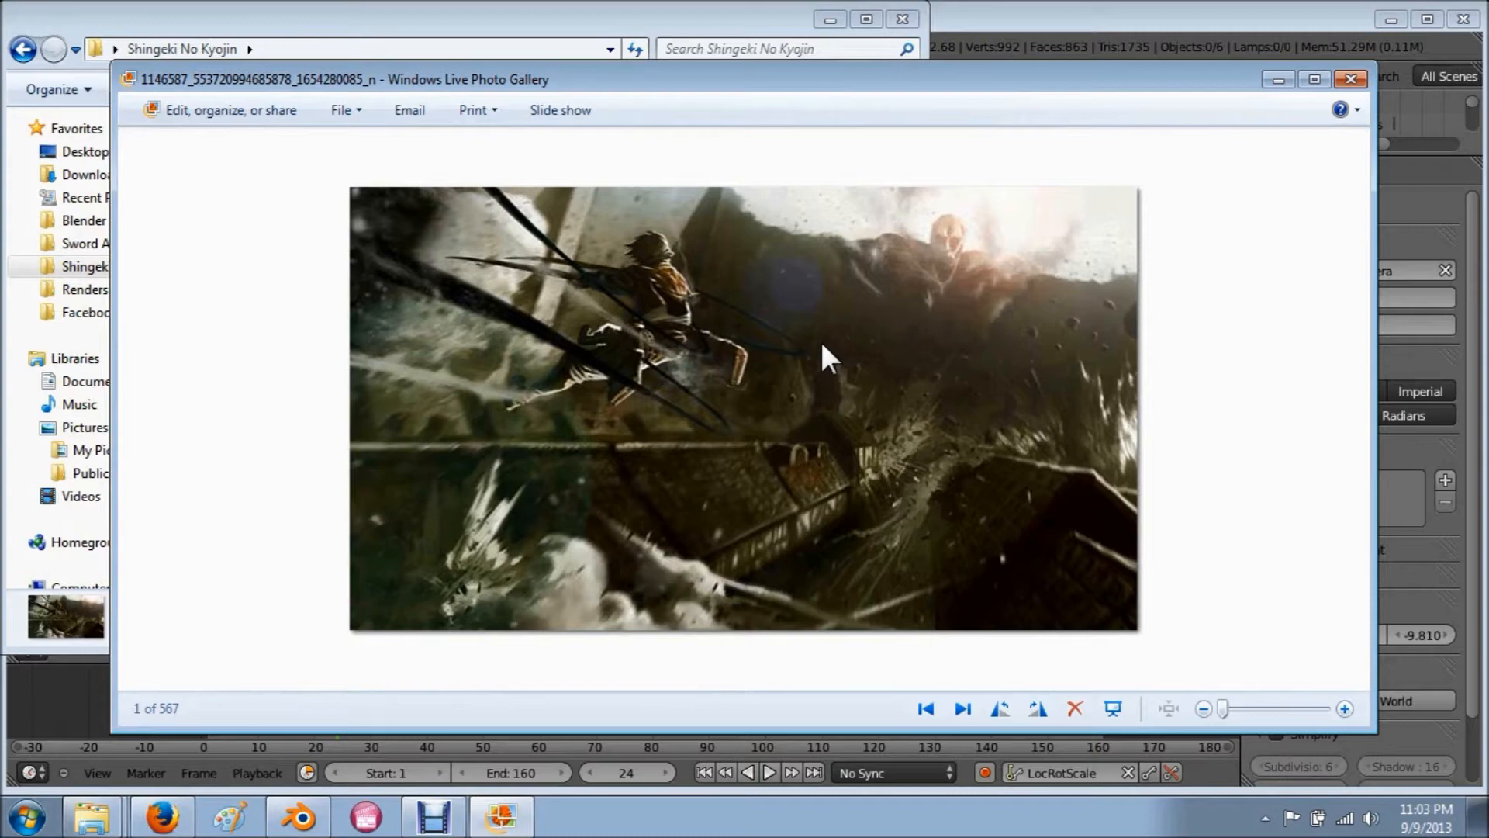
{"action": "left_click", "coordinate": [1350, 78]}
{"action": "left_click", "coordinate": [902, 20]}
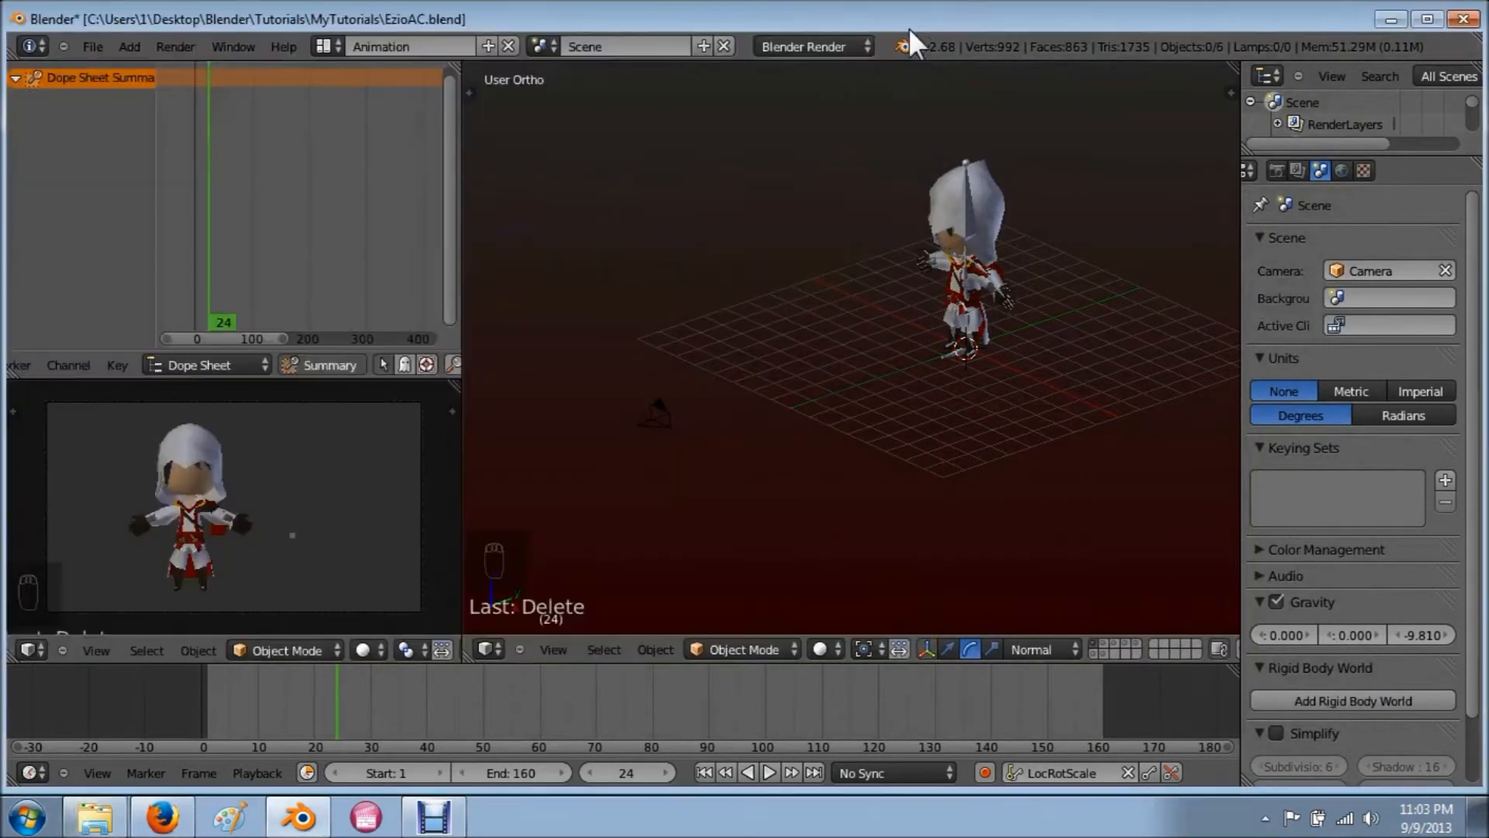
Step: Select all bones of the Ezio armature, rotate them about global Z until the character faces away from the camera, and raise them along Z
{"action": "right_click", "coordinate": [672, 423]}
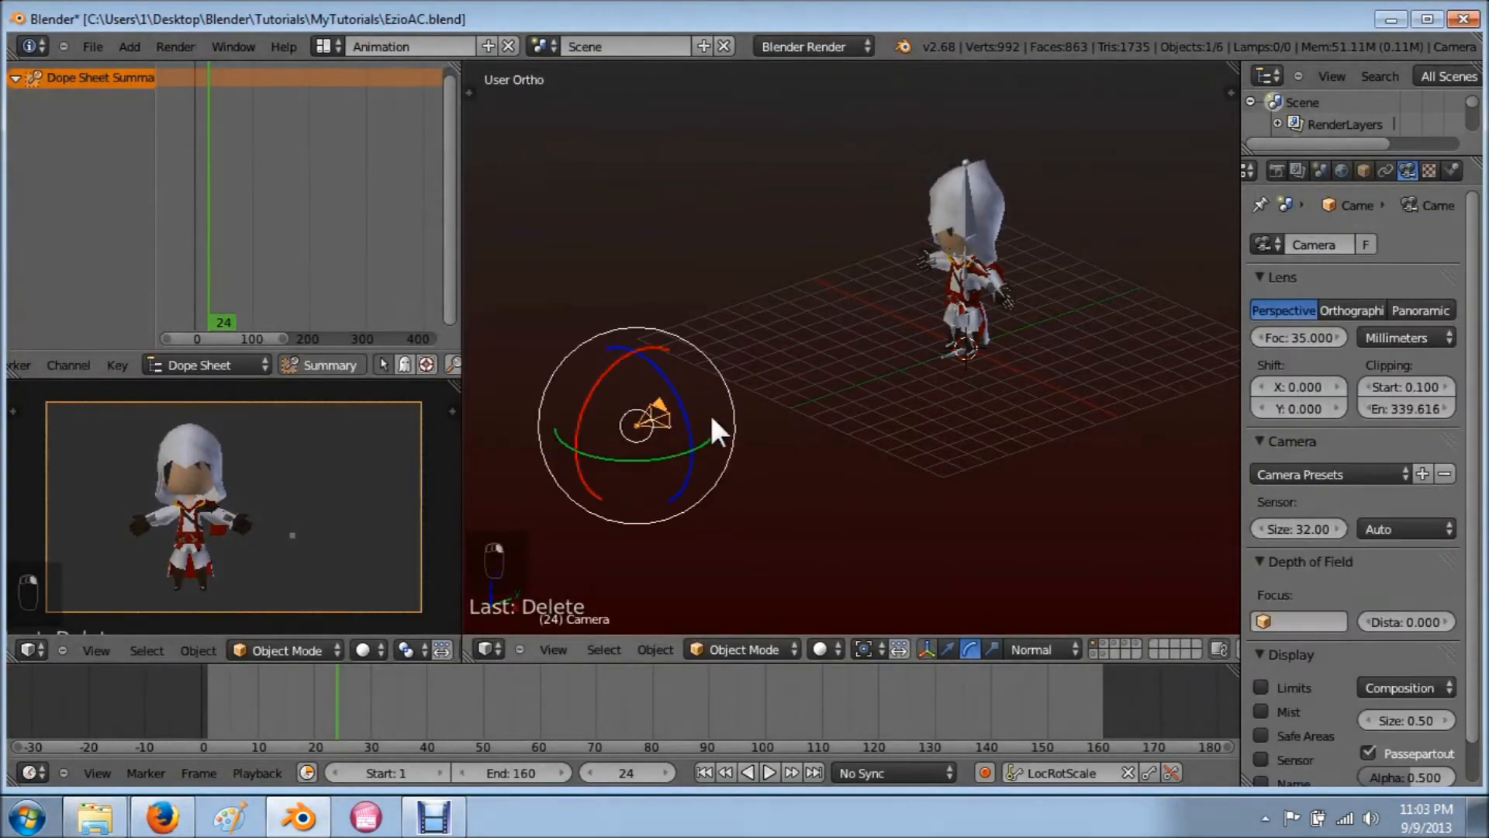
{"action": "right_click", "coordinate": [969, 216]}
{"action": "key", "text": "a"}
{"action": "key", "text": "a"}
{"action": "key", "text": "a"}
{"action": "key", "text": "r"}
{"action": "key", "text": "z"}
{"action": "key", "text": "z"}
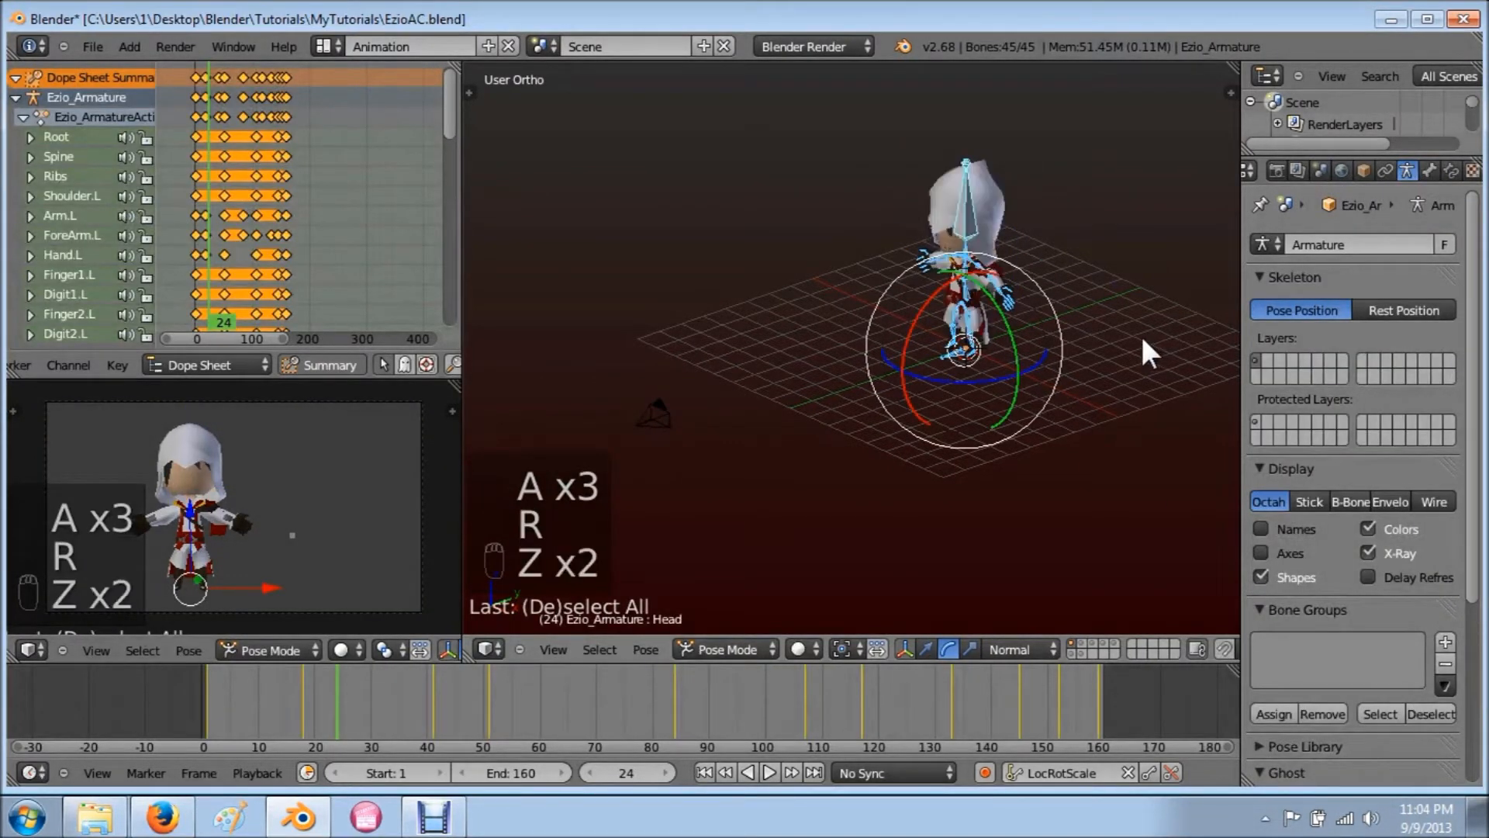
{"action": "key", "text": "r"}
{"action": "key", "text": "z"}
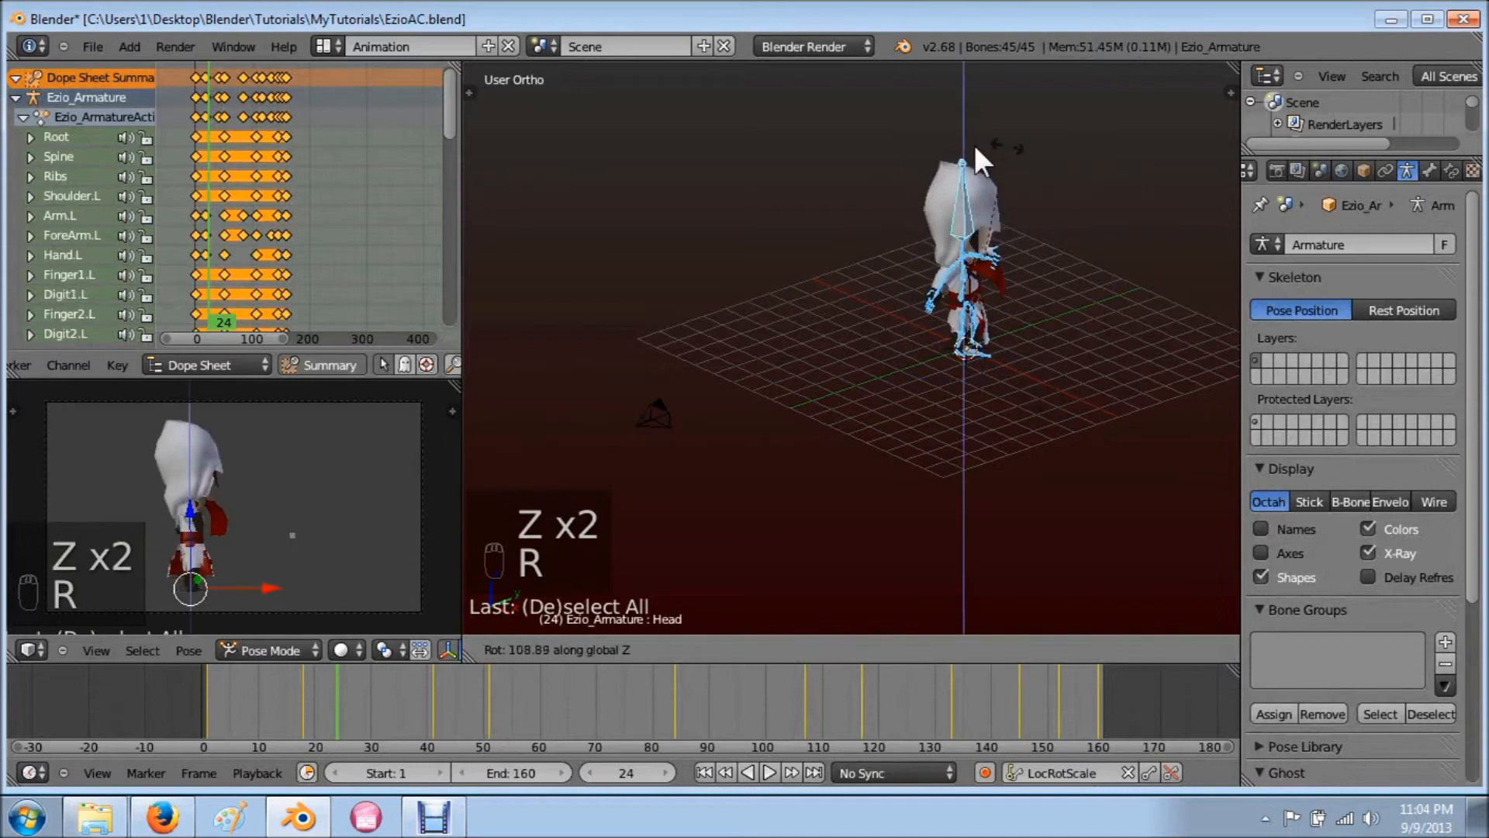
{"action": "left_click", "coordinate": [779, 262]}
{"action": "key", "text": "g"}
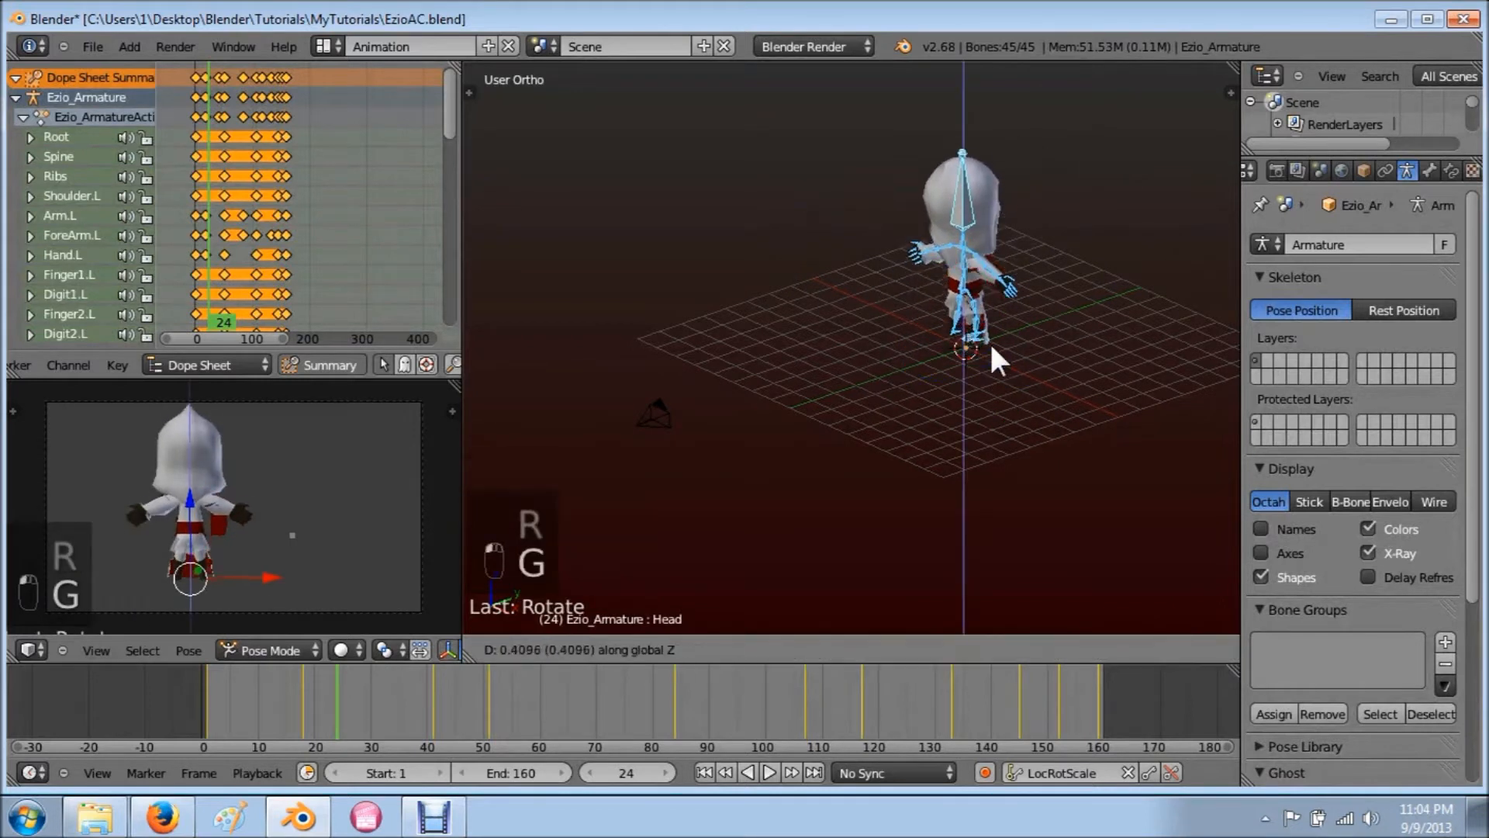
{"action": "left_click", "coordinate": [989, 303]}
Step: Add a cube at the scene centre beneath the character and stretch it along global Z into a tall block
{"action": "key", "text": "shift+a"}
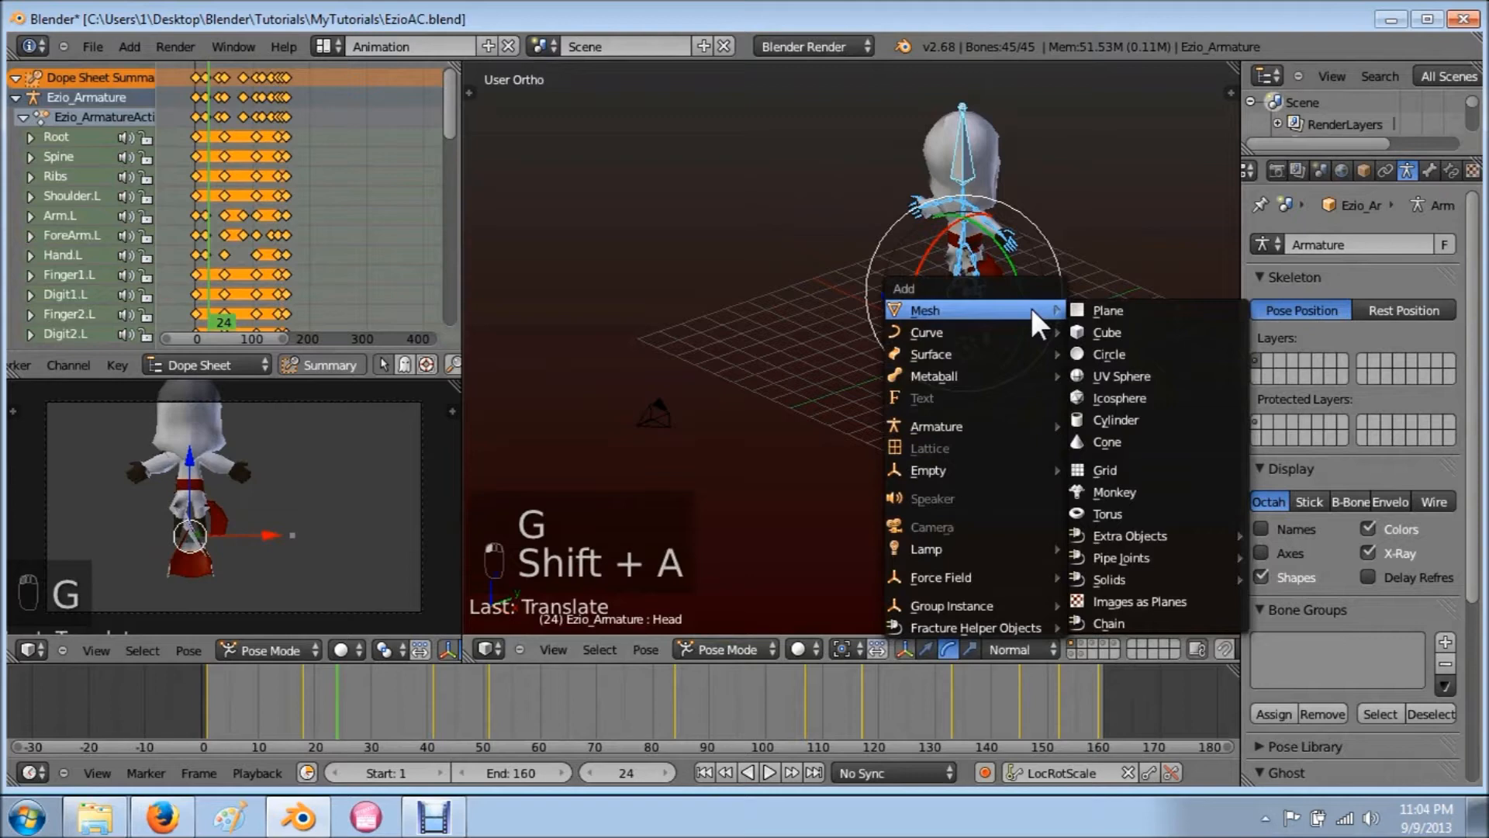
{"action": "mouse_move", "coordinate": [1013, 308]}
{"action": "left_click", "coordinate": [1107, 332]}
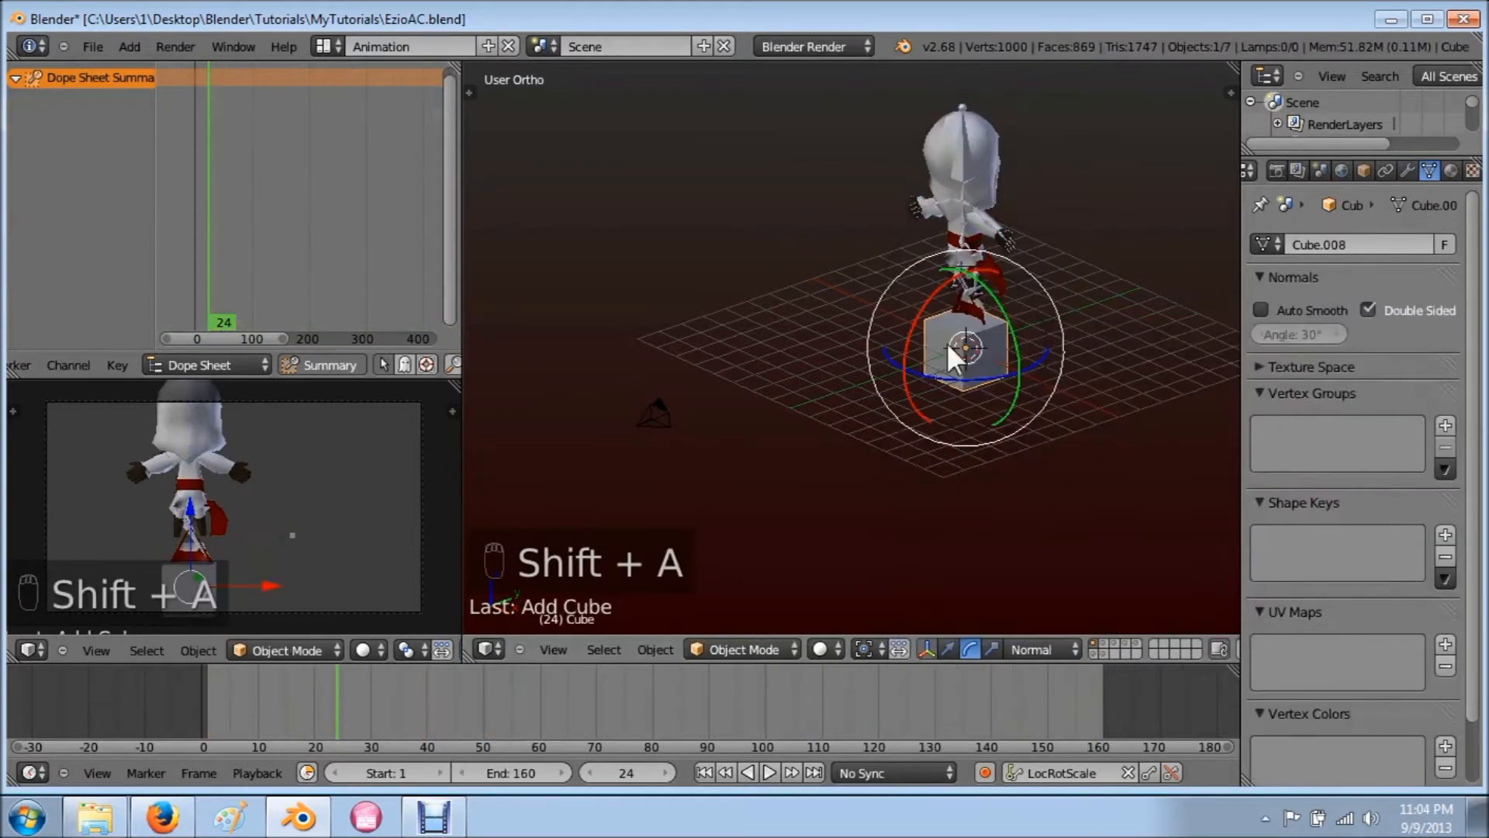
{"action": "key", "text": "s"}
{"action": "key", "text": "z"}
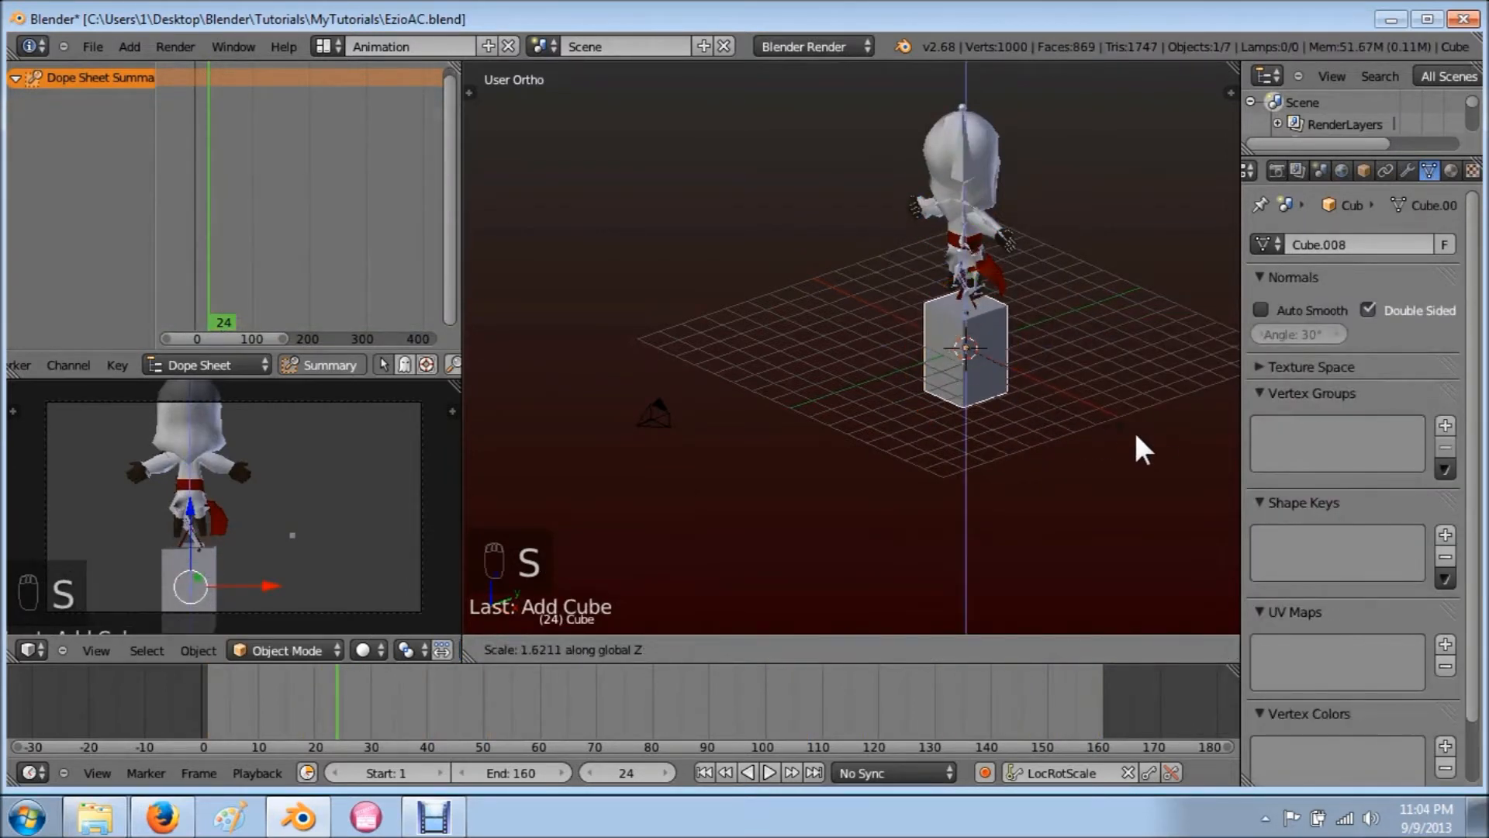
{"action": "left_click", "coordinate": [1181, 453]}
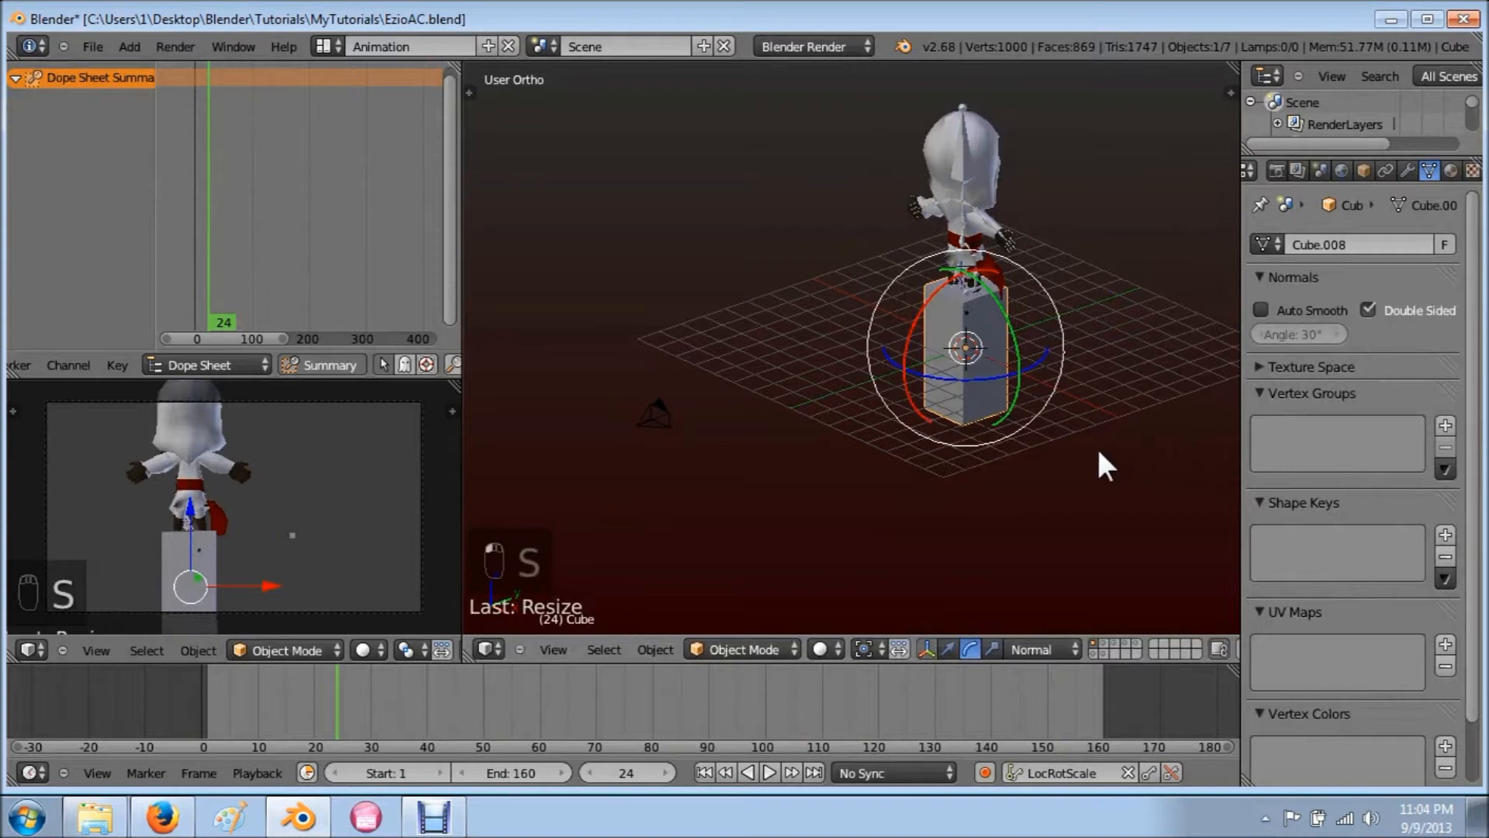
Step: Scale the block into a large upright wall that is long along X and thin along Y
{"action": "key", "text": "s"}
{"action": "key", "text": "x"}
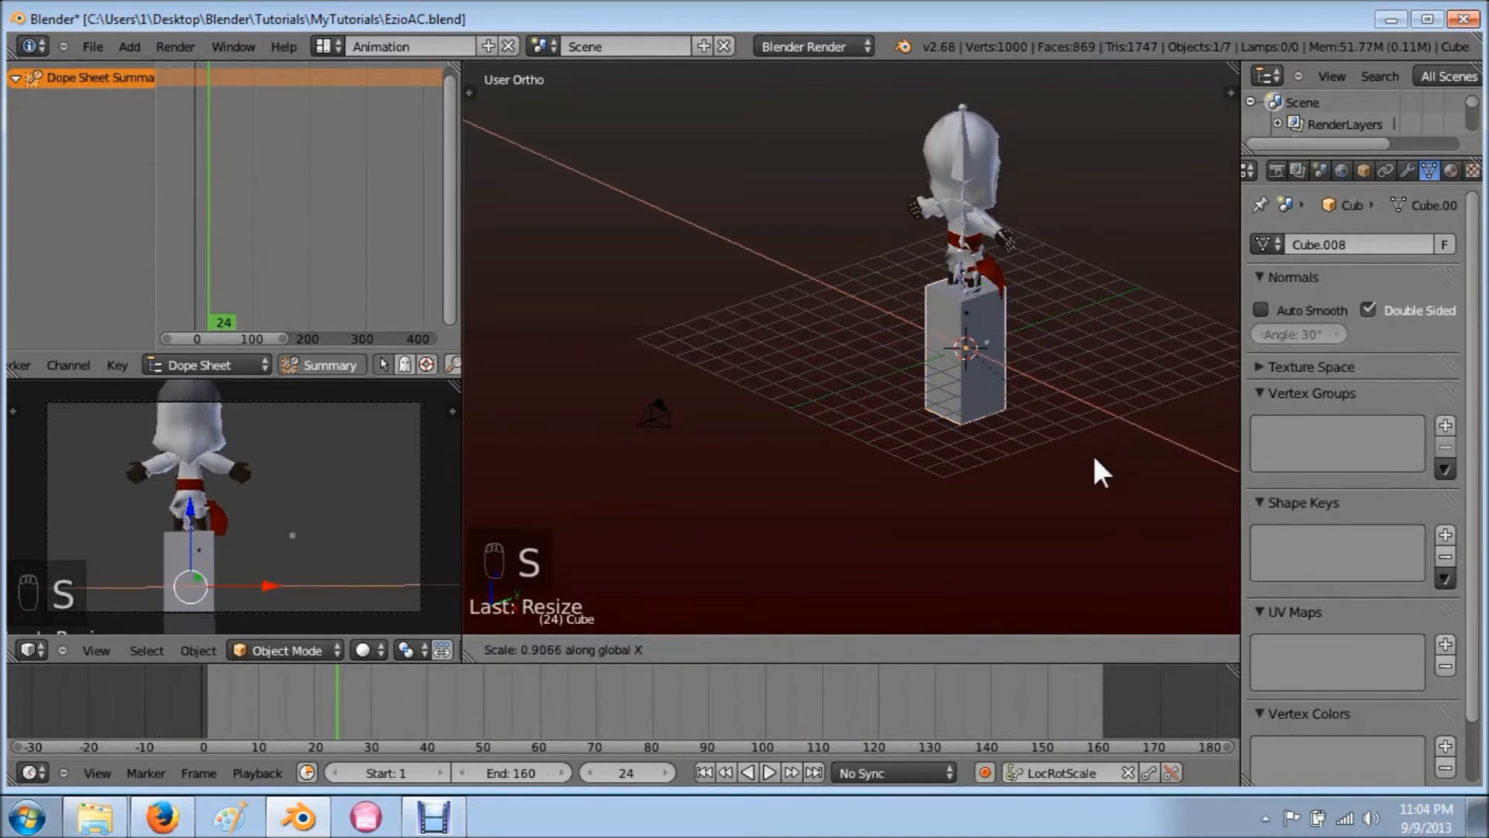
{"action": "left_click", "coordinate": [1001, 391]}
{"action": "key", "text": "s"}
{"action": "left_click", "coordinate": [1080, 495]}
{"action": "key", "text": "s"}
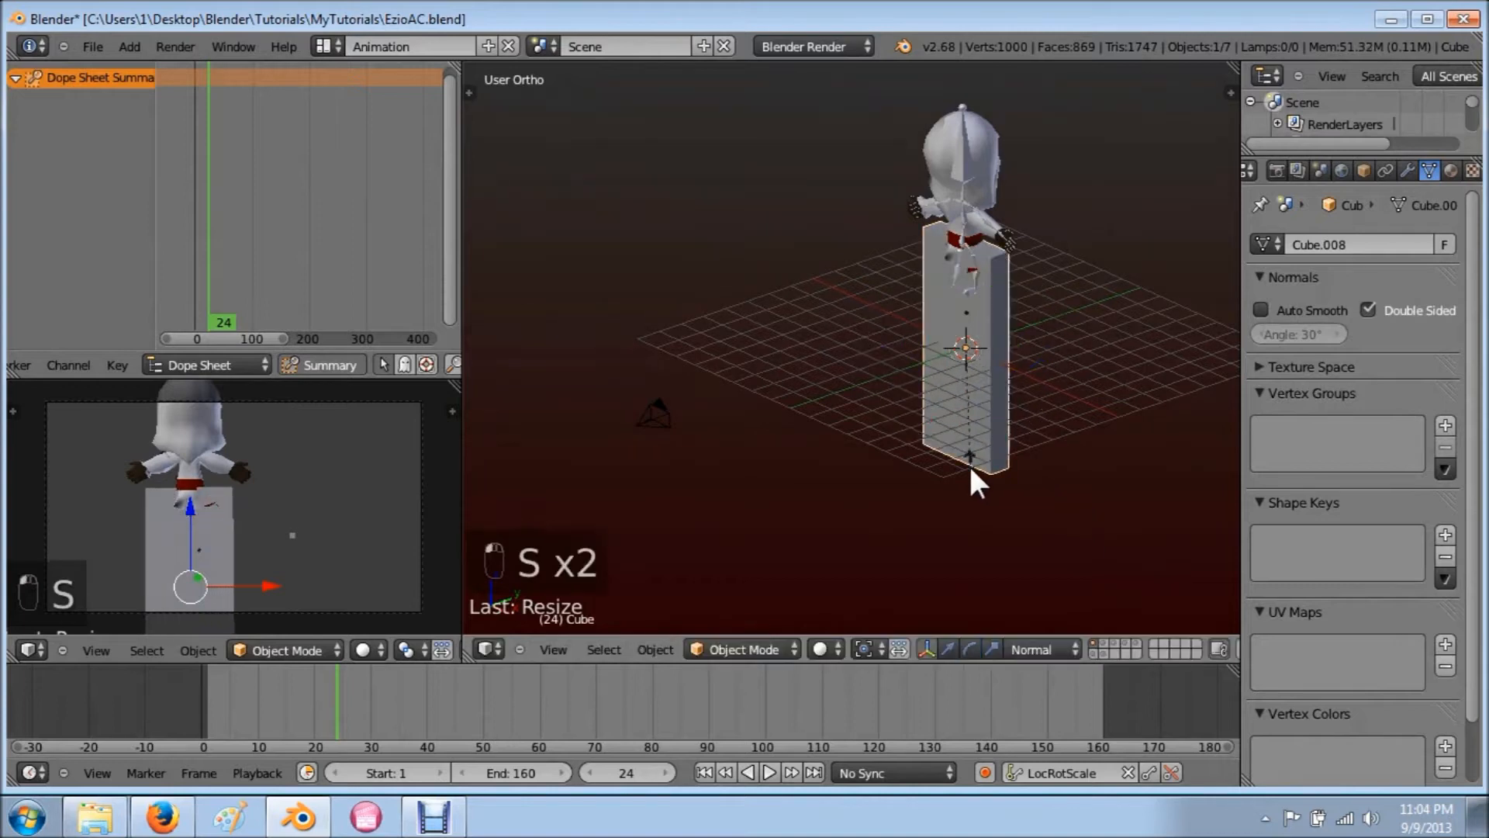
{"action": "left_click", "coordinate": [1049, 520]}
{"action": "key", "text": "s"}
{"action": "left_click", "coordinate": [1128, 617]}
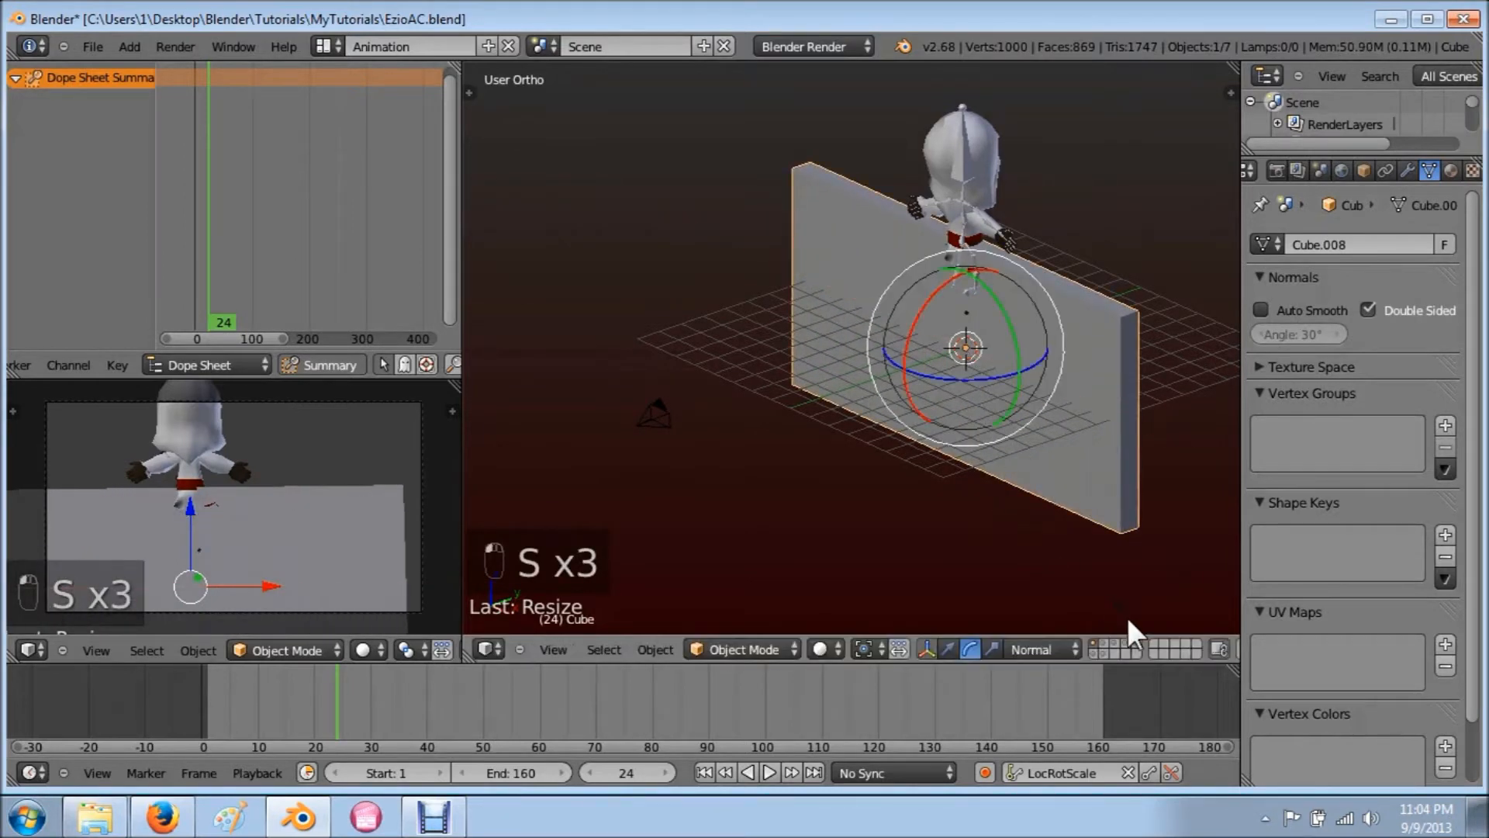
Step: Resize the wall in the right side view and place it far beyond the character, on the side opposite the camera
{"action": "key", "text": "KP_7"}
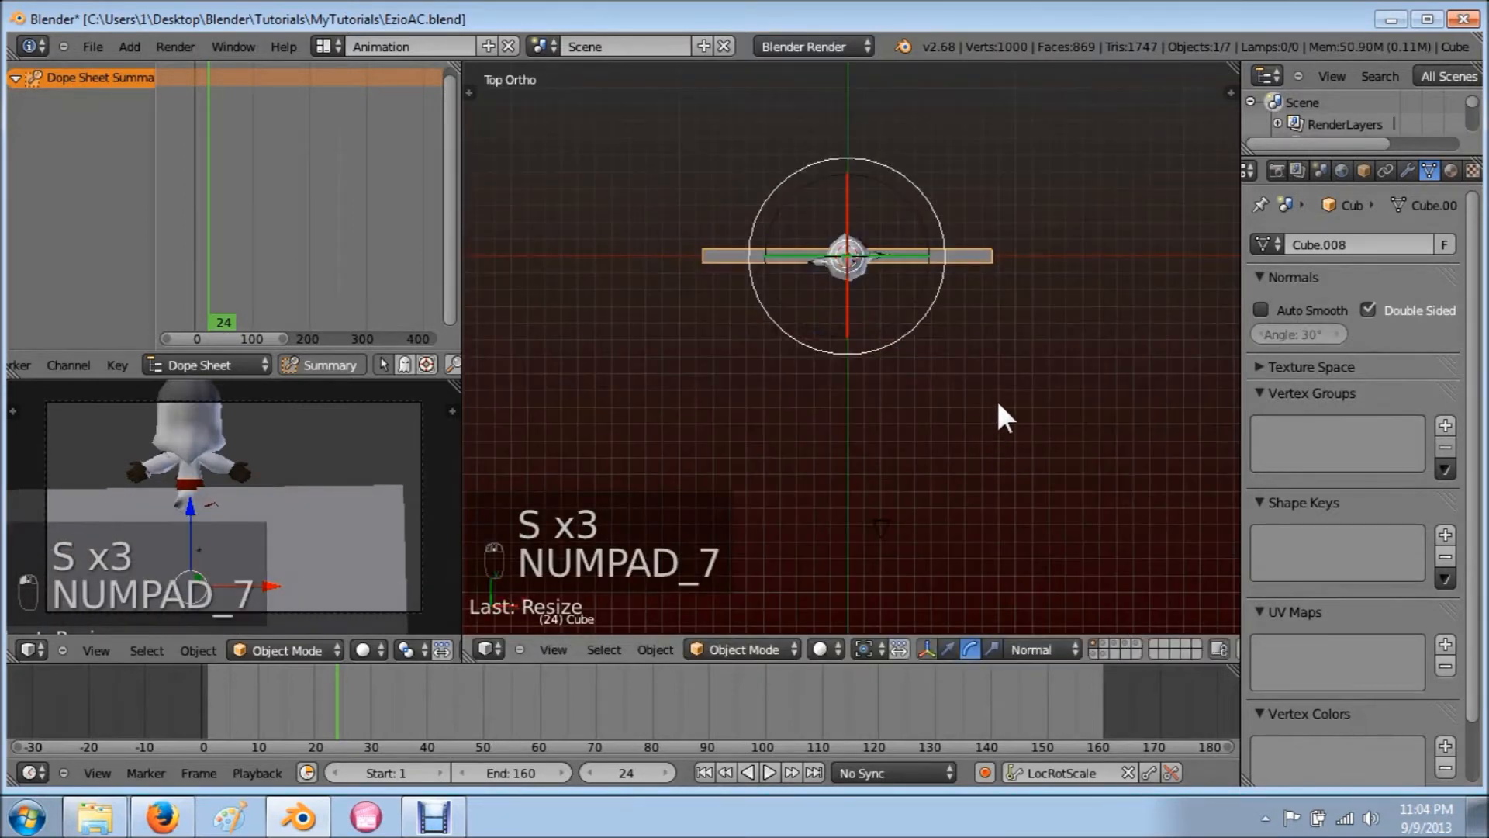
{"action": "key", "text": "KP_3"}
{"action": "scroll", "coordinate": [994, 397], "scroll_direction": "down", "scroll_amount": 5}
{"action": "middle_click_drag", "start_coordinate": [993, 395], "coordinate": [729, 441], "text": "shift"}
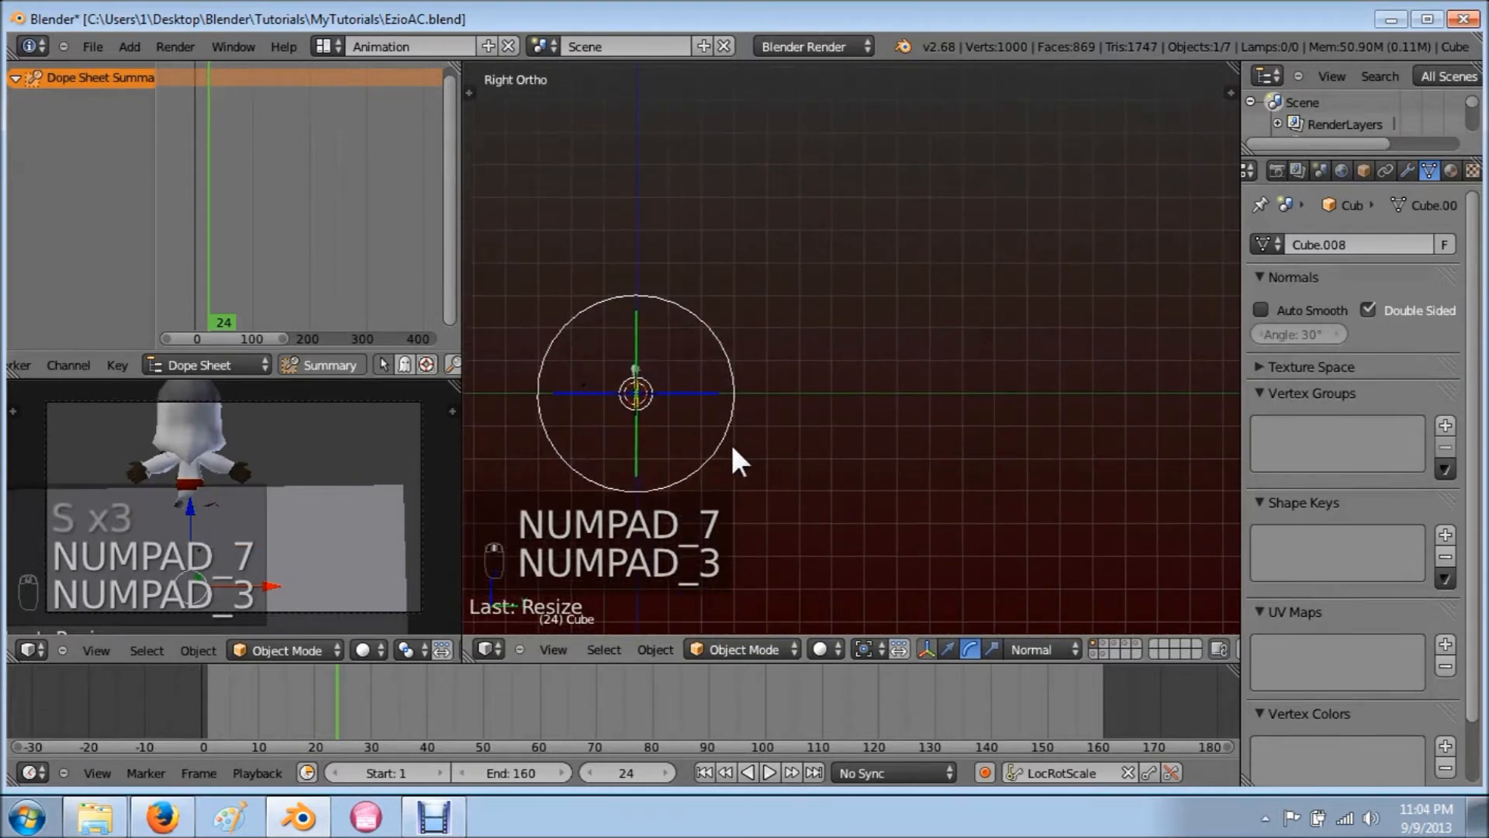
{"action": "key", "text": "s"}
{"action": "left_click", "coordinate": [966, 549]}
{"action": "key", "text": "g"}
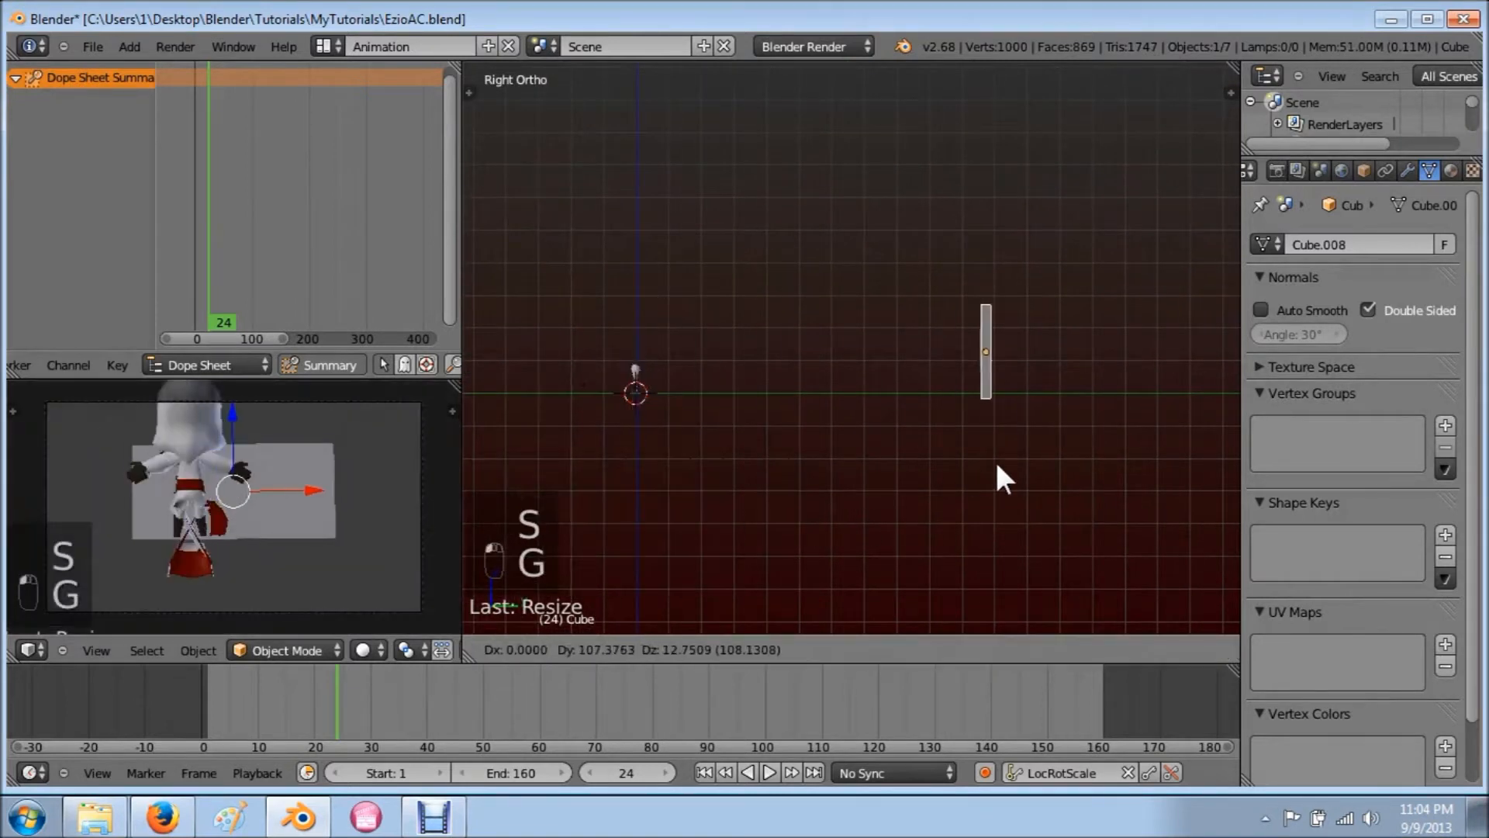
{"action": "left_click", "coordinate": [1131, 464]}
Step: Enlarge the distant wall until it fills the camera's background, and shift it farther back and upward
{"action": "key", "text": "s"}
{"action": "left_click", "coordinate": [620, 490]}
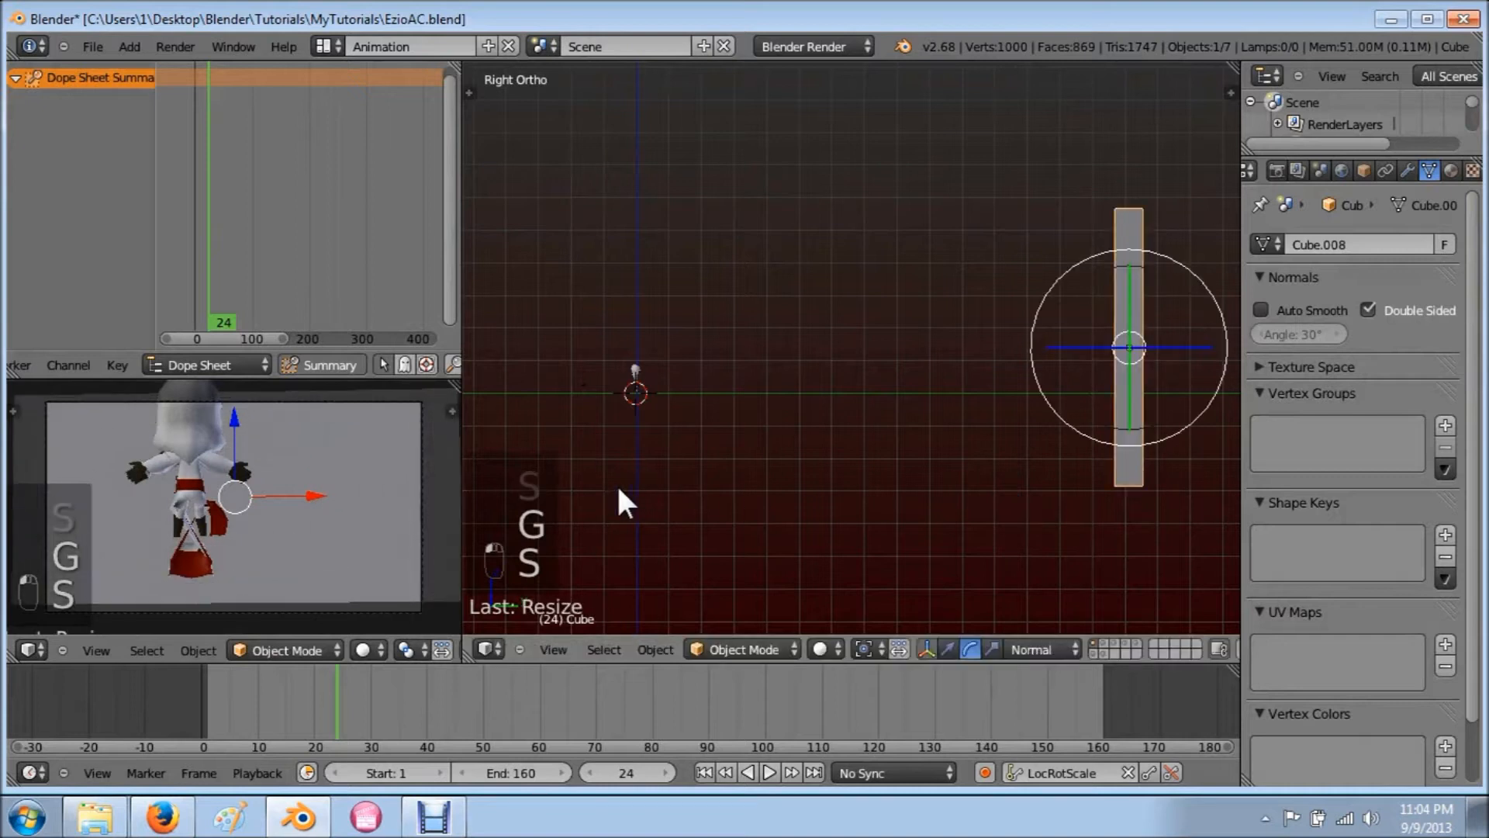
{"action": "key", "text": "s"}
{"action": "left_click", "coordinate": [993, 481]}
{"action": "key", "text": "g"}
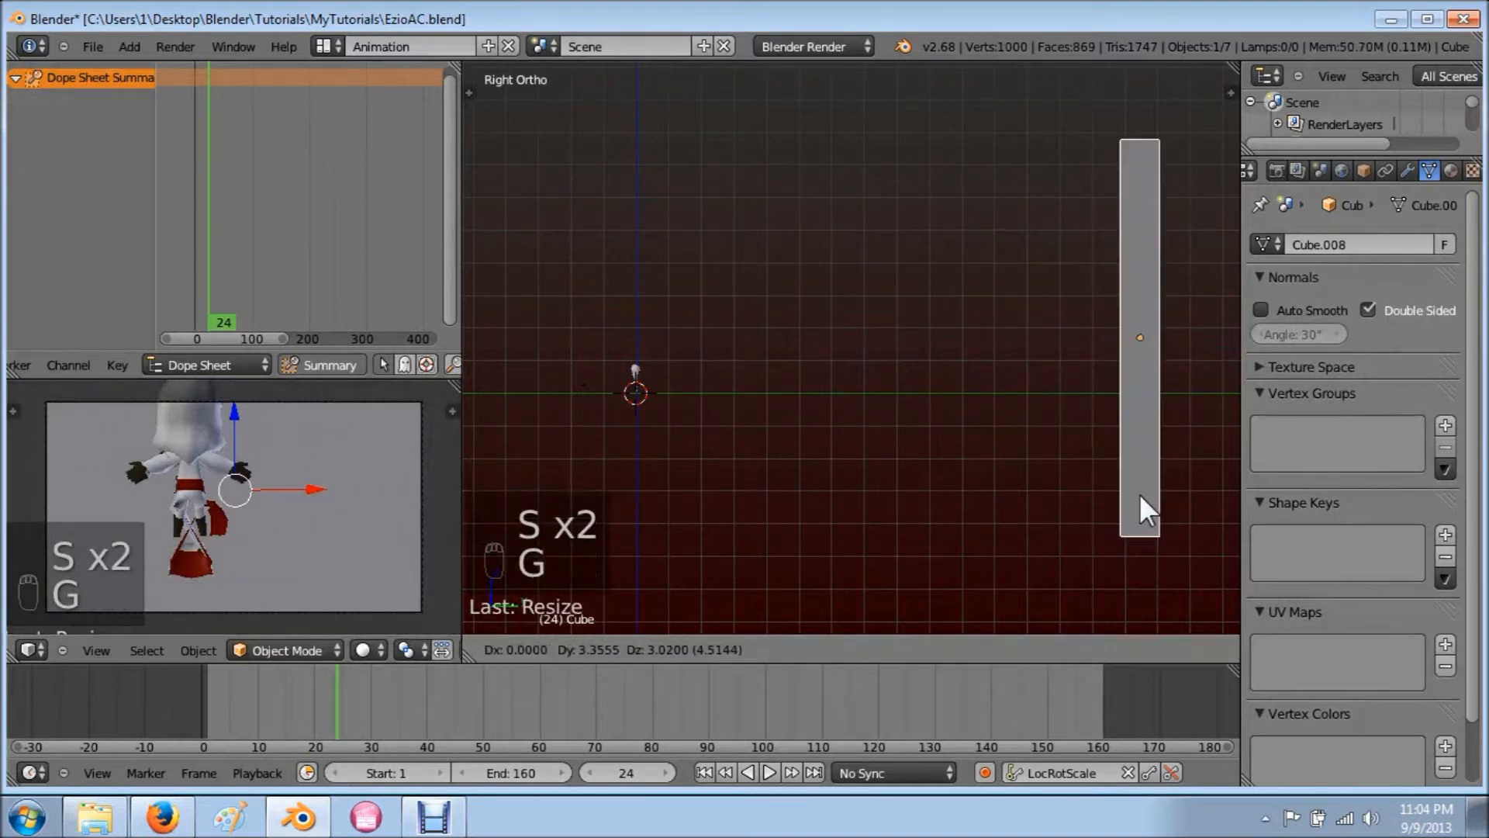
{"action": "left_click", "coordinate": [1204, 435]}
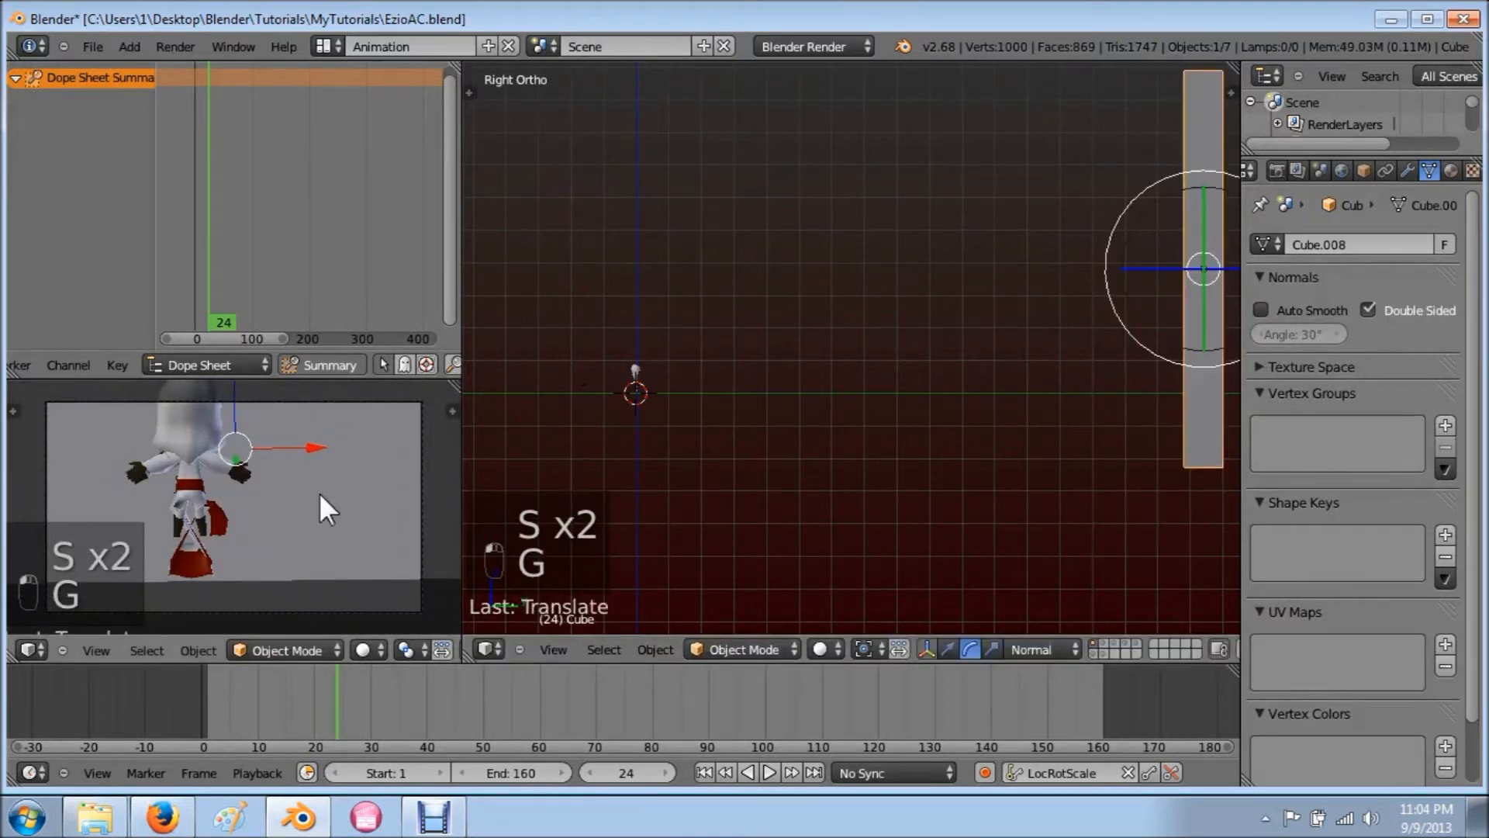
Step: Select the camera and move it closer to the character's back and slightly higher in the side view
{"action": "right_click", "coordinate": [586, 382]}
{"action": "middle_click_drag", "start_coordinate": [660, 425], "coordinate": [876, 422], "text": "shift"}
{"action": "scroll", "coordinate": [876, 422], "scroll_direction": "up", "scroll_amount": 8}
{"action": "middle_click_drag", "start_coordinate": [792, 495], "coordinate": [926, 371], "text": "shift"}
{"action": "scroll", "coordinate": [952, 359], "scroll_direction": "up", "scroll_amount": 3}
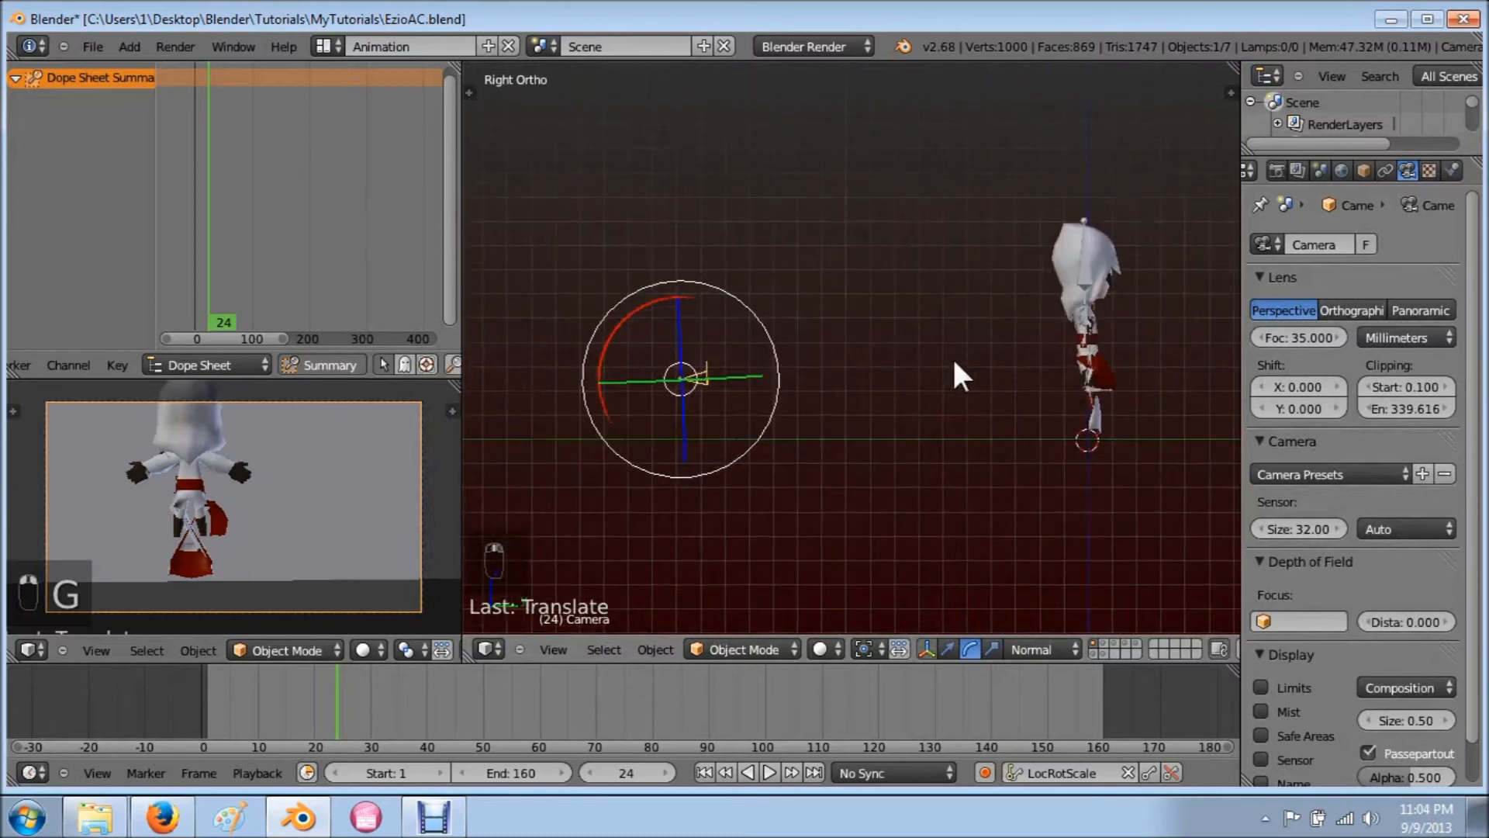
{"action": "key", "text": "g"}
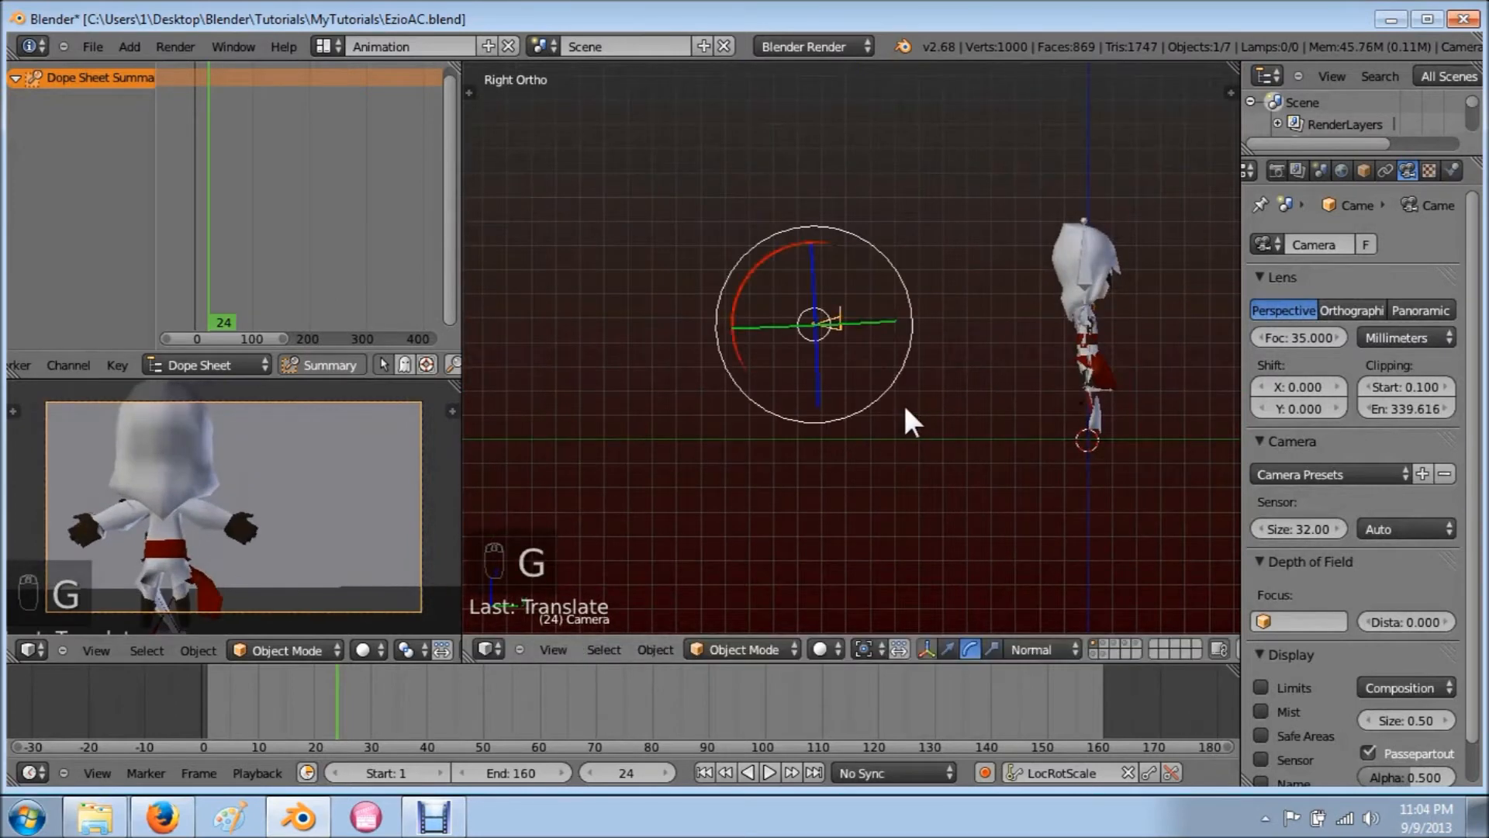
Step: Shift the camera sideways and farther back in the top view, rotate it toward the character, and adjust its position to frame character and wall
{"action": "key", "text": "KP_7"}
{"action": "key", "text": "g"}
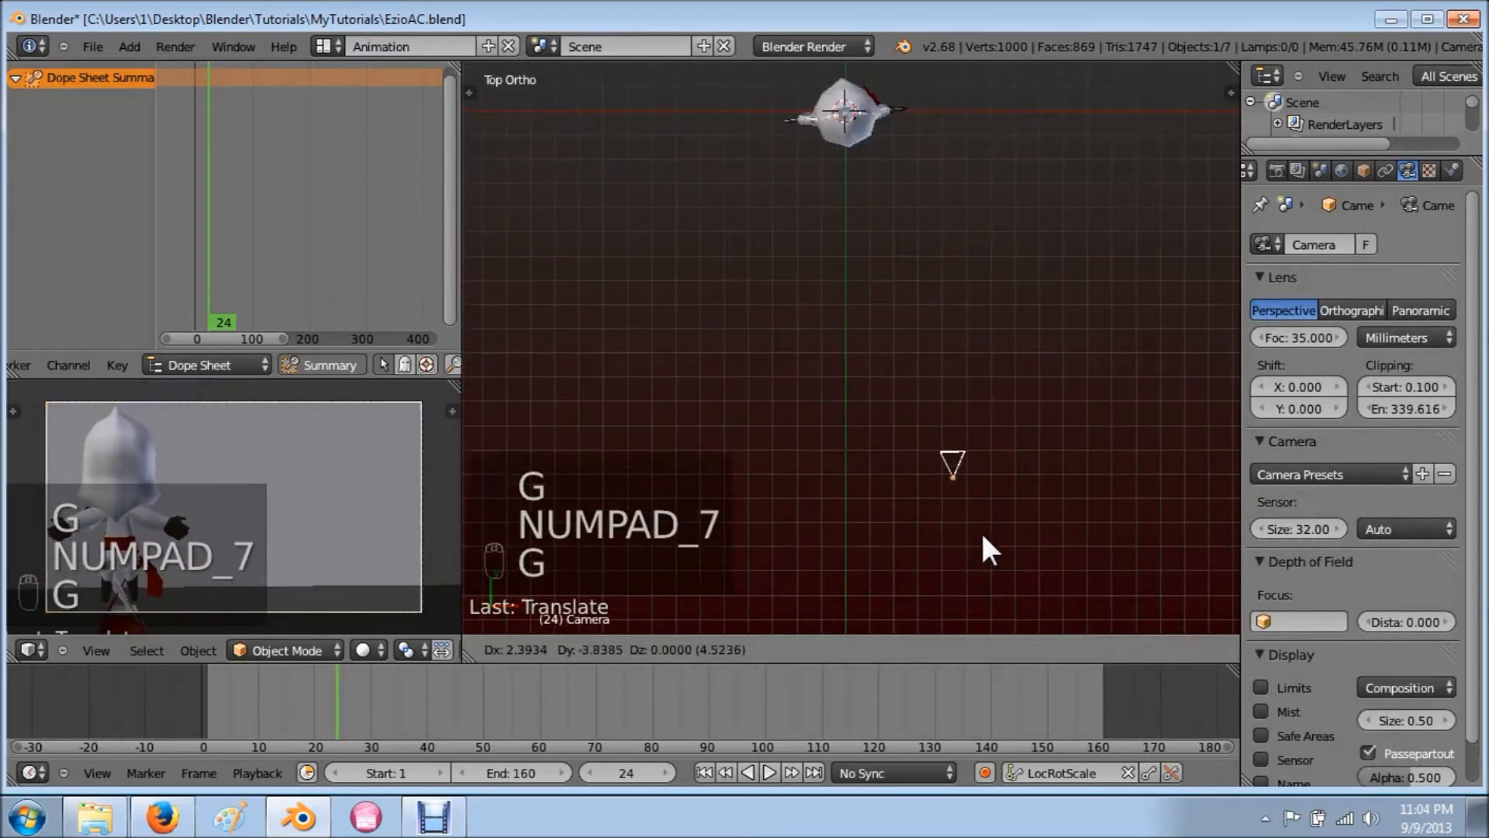
{"action": "left_click", "coordinate": [988, 551]}
{"action": "key", "text": "r"}
{"action": "left_click", "coordinate": [1086, 534]}
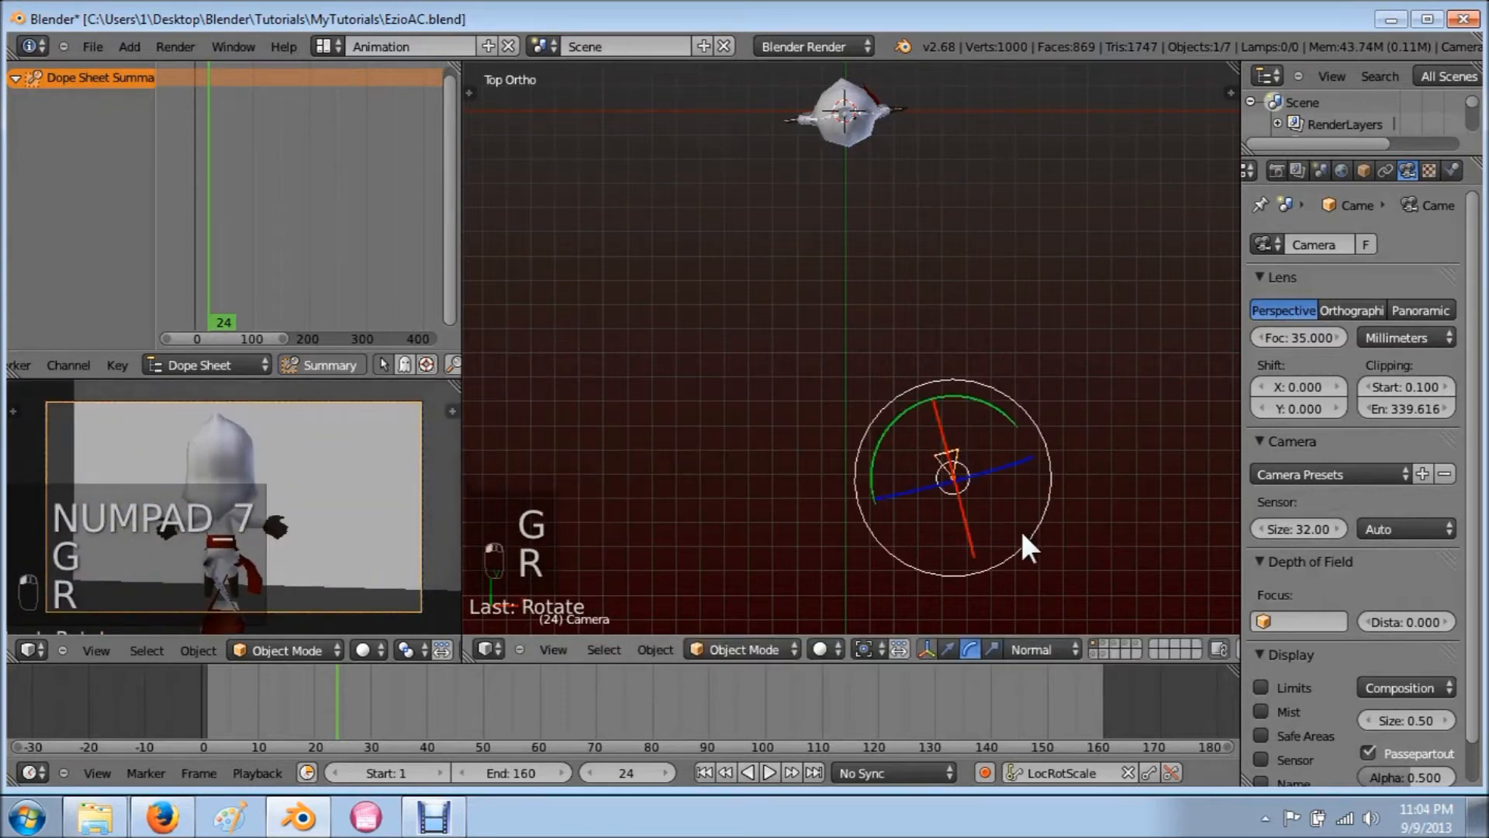
{"action": "key", "text": "g"}
{"action": "left_click", "coordinate": [1079, 523]}
Step: Lower the camera's focal length to 11.465 mm for a wide-angle view of the character and wall
{"action": "scroll", "coordinate": [1053, 392], "scroll_direction": "down", "scroll_amount": 7}
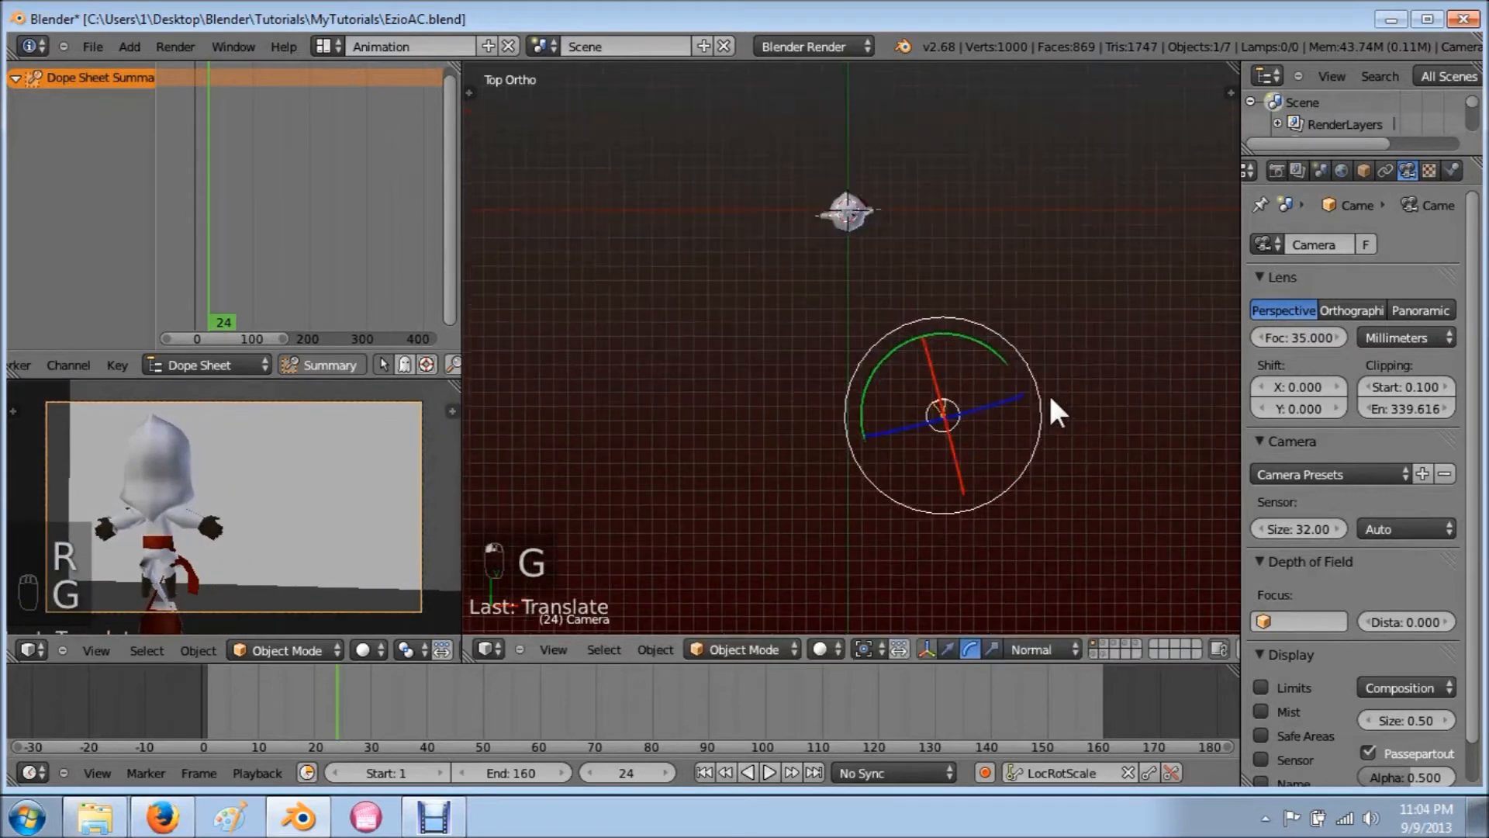
{"action": "middle_click_drag", "start_coordinate": [1049, 393], "coordinate": [1187, 180]}
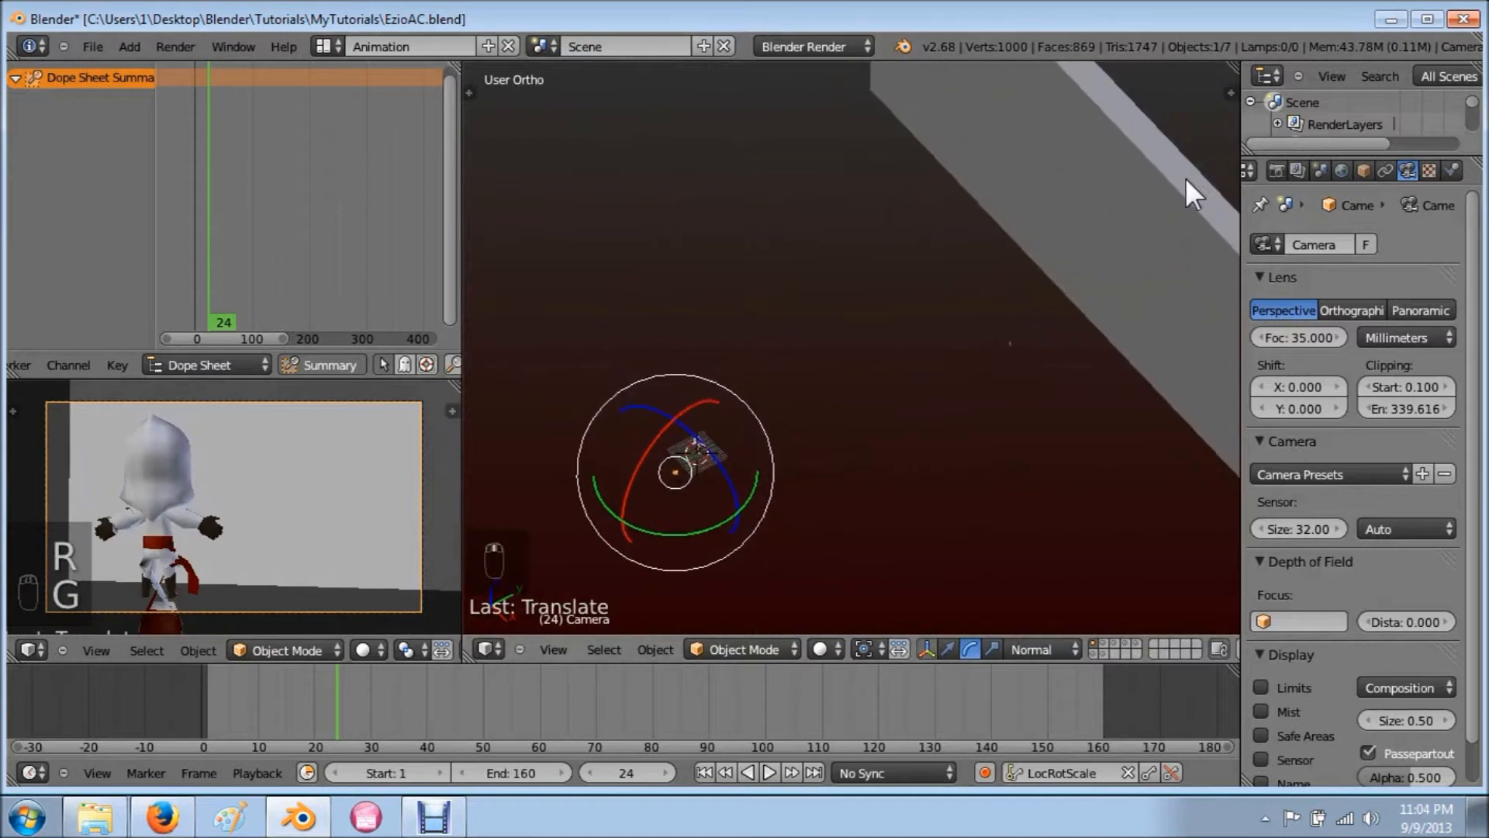
{"action": "middle_click_drag", "start_coordinate": [993, 346], "coordinate": [1120, 432]}
{"action": "left_click_drag", "start_coordinate": [1300, 341], "coordinate": [1246, 341]}
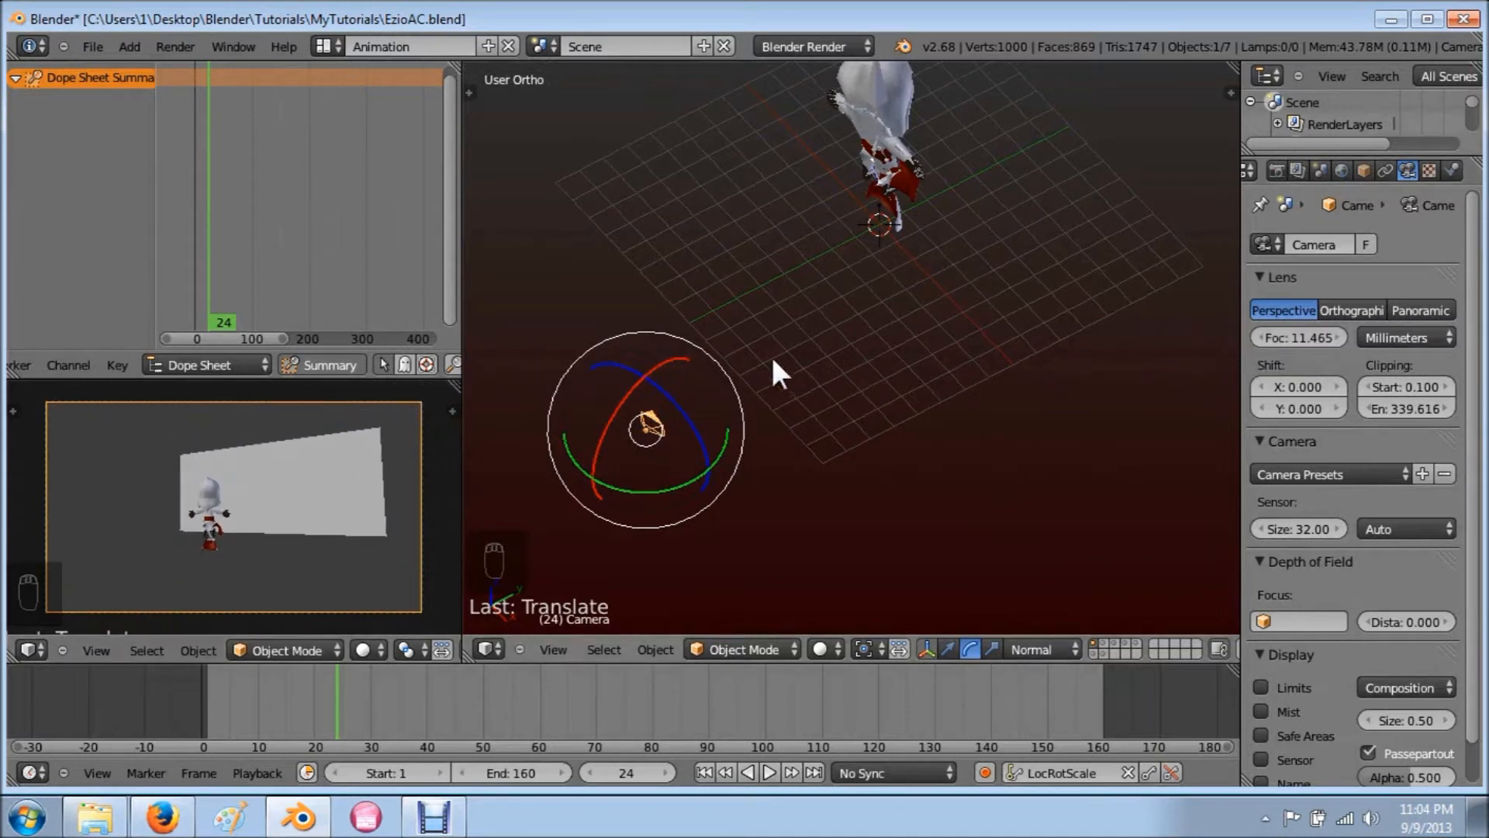
{"action": "scroll", "coordinate": [790, 338], "scroll_direction": "down", "scroll_amount": 5}
{"action": "scroll", "coordinate": [766, 431], "scroll_direction": "up", "scroll_amount": 7}
{"action": "middle_click_drag", "start_coordinate": [555, 488], "coordinate": [650, 494], "text": "shift"}
{"action": "key", "text": "f"}
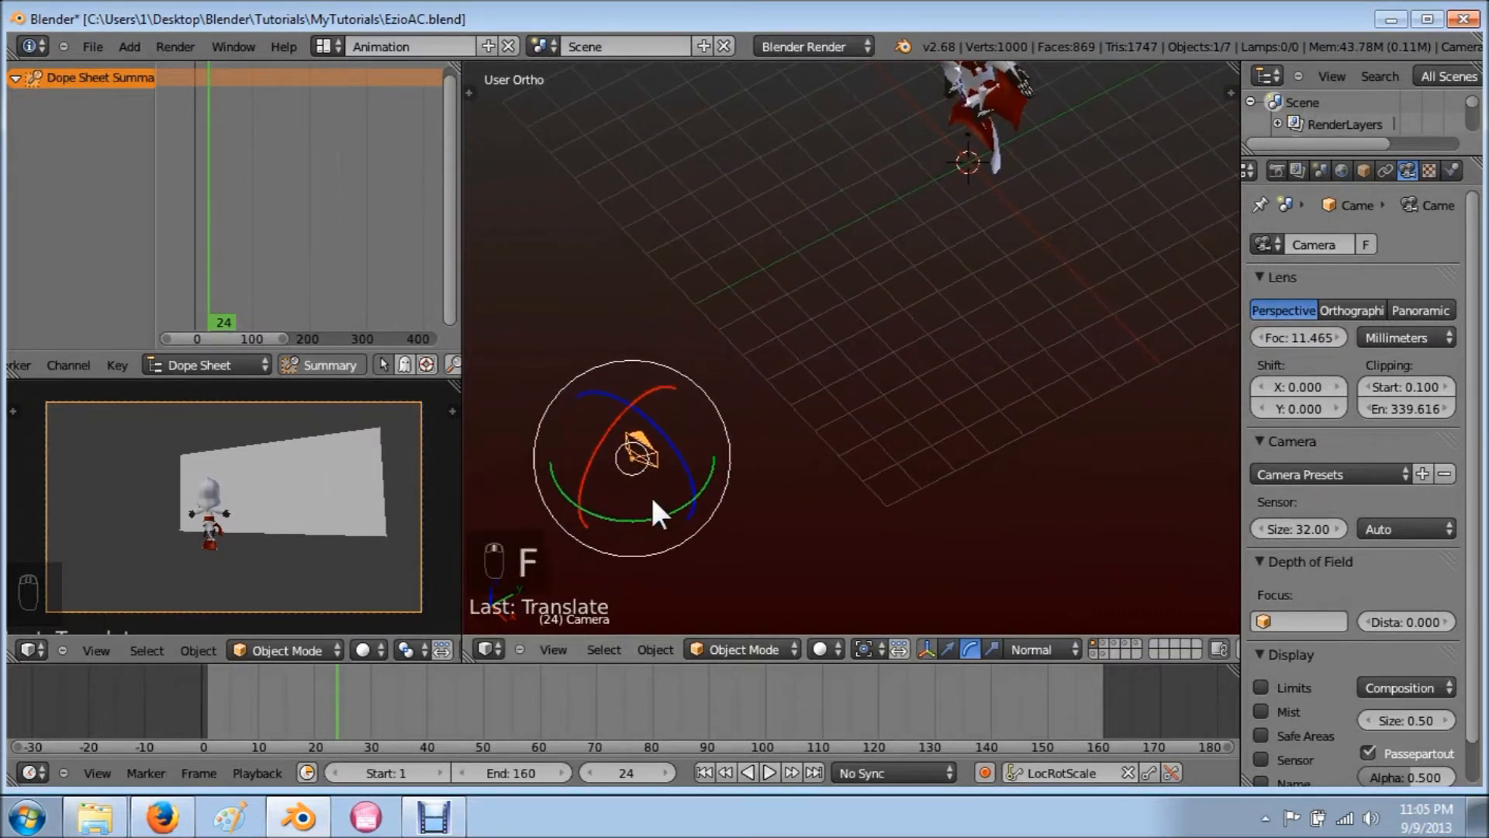
Step: Move the wide-angle camera much closer to the character in the top view
{"action": "key", "text": "KP_7"}
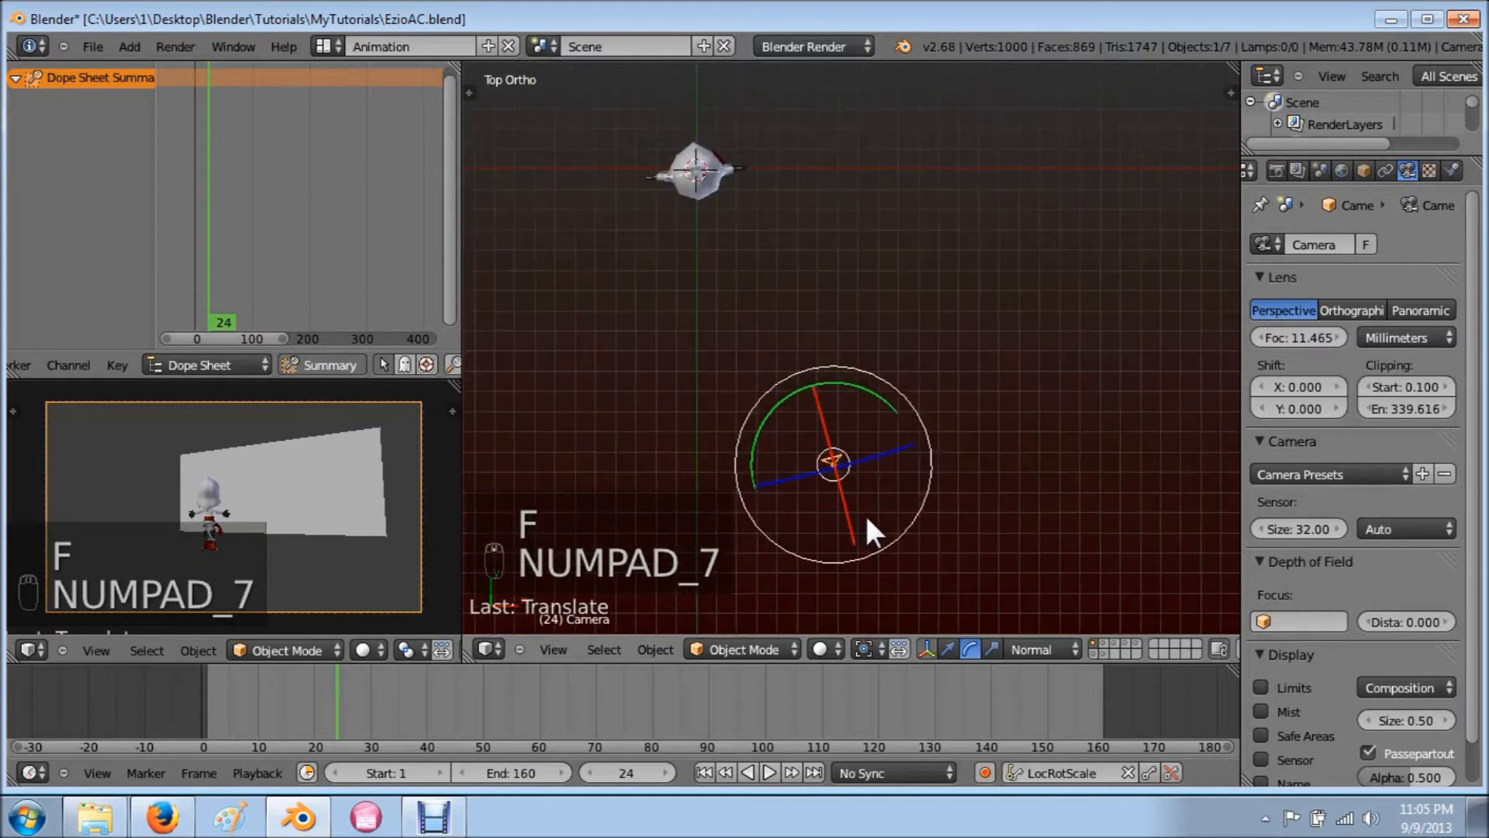
{"action": "key", "text": "g"}
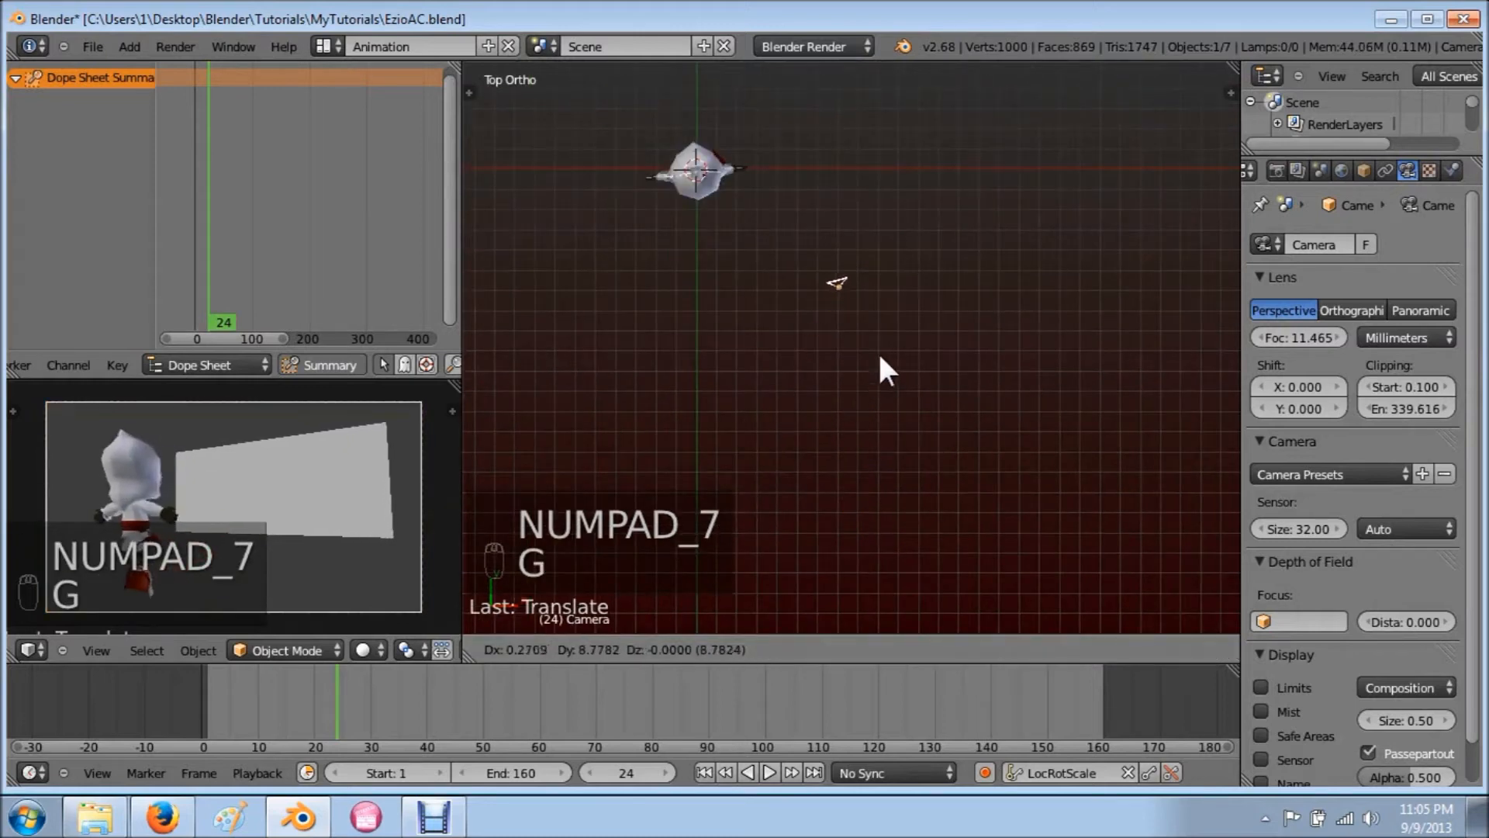
{"action": "left_click", "coordinate": [886, 353]}
Step: Sketch a freehand annotation line from the character up to the top of the wall in the right side view, and erase it
{"action": "middle_click_drag", "start_coordinate": [695, 327], "coordinate": [813, 400]}
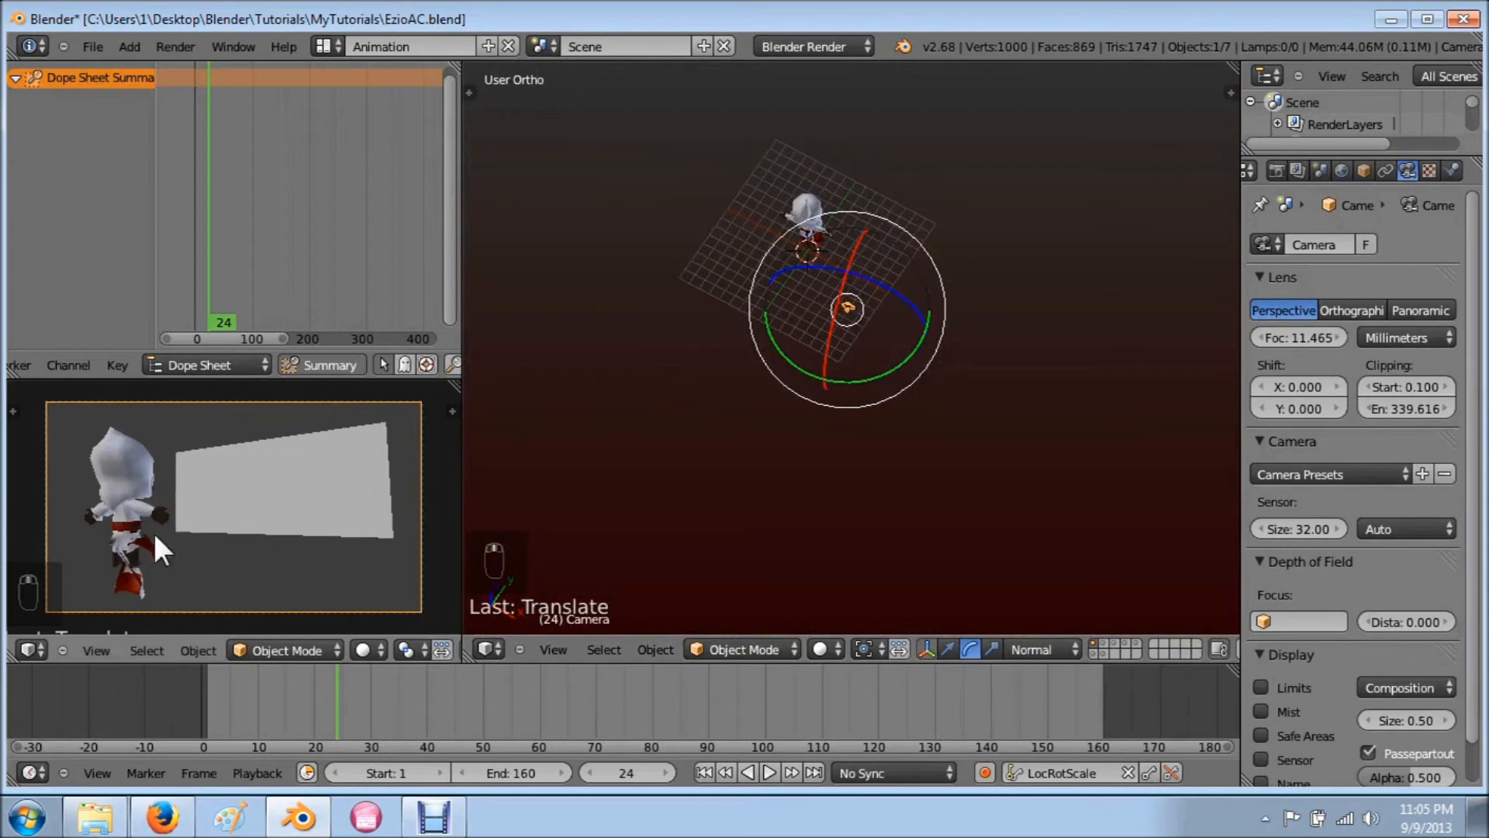
{"action": "scroll", "coordinate": [911, 420], "scroll_direction": "down", "scroll_amount": 4}
{"action": "middle_click_drag", "start_coordinate": [911, 420], "coordinate": [858, 432]}
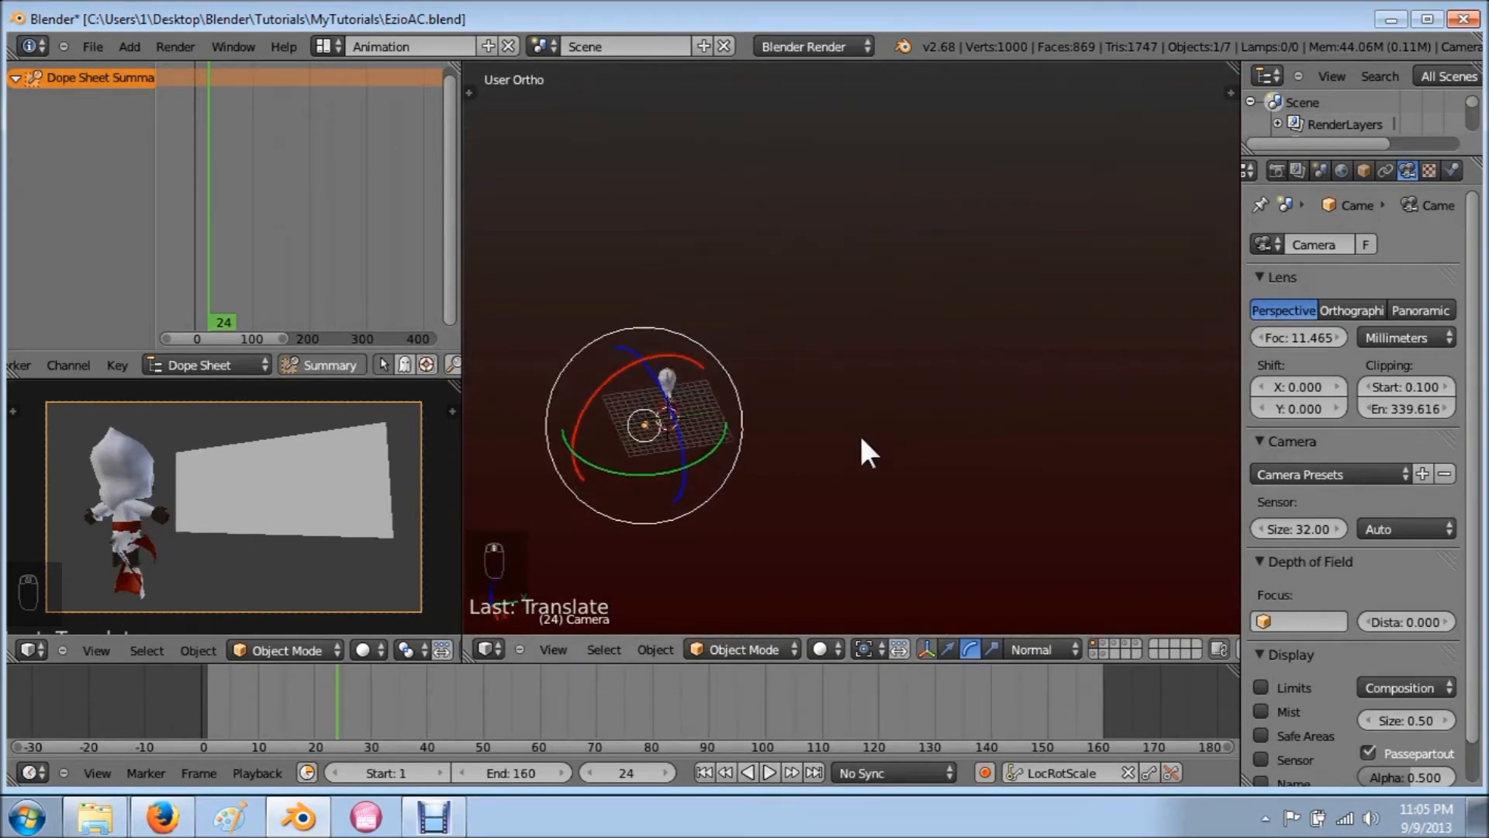
{"action": "key", "text": "KP_3"}
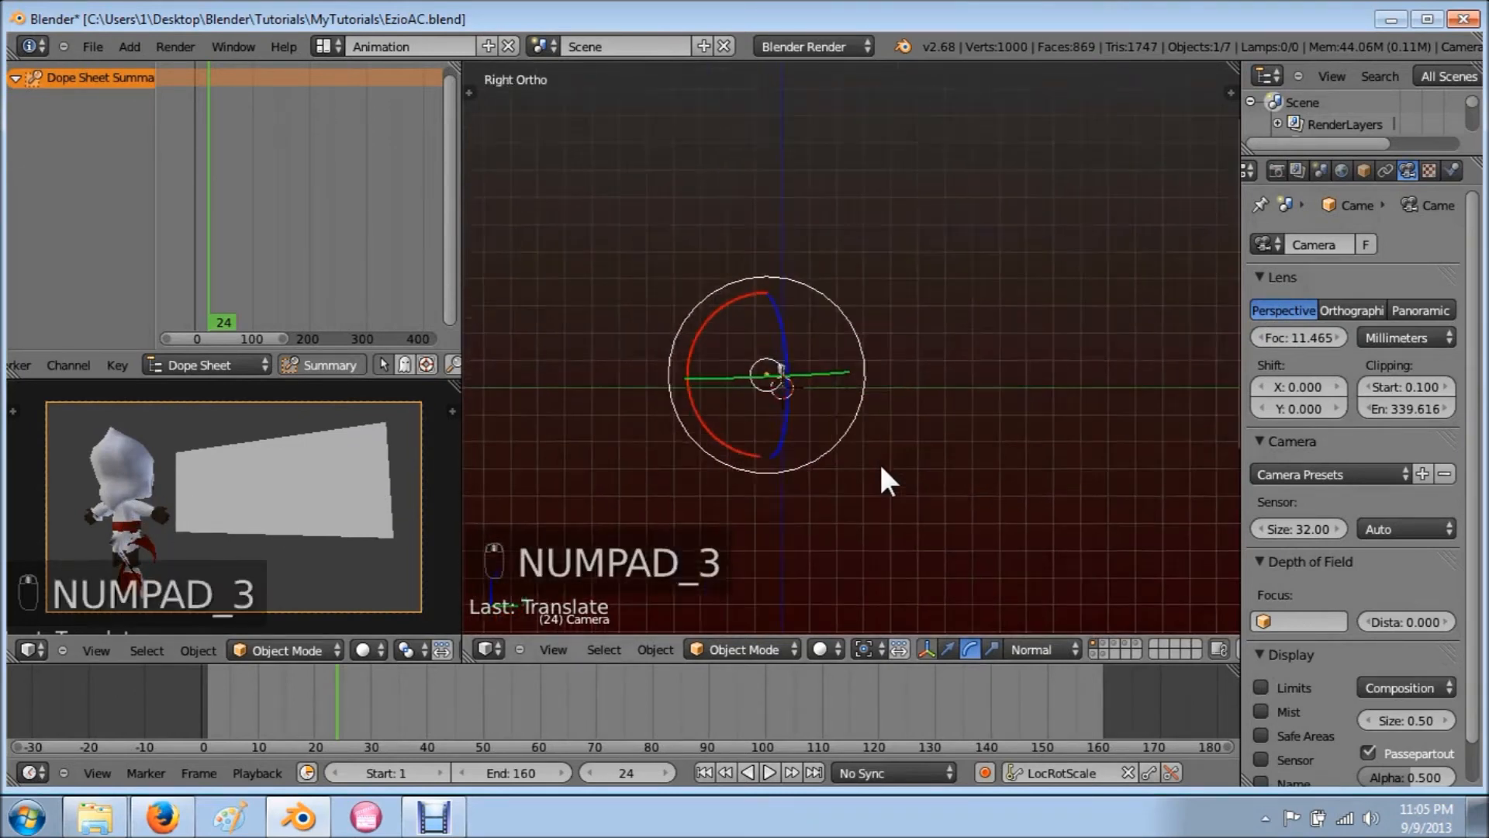
{"action": "middle_click_drag", "start_coordinate": [974, 422], "coordinate": [684, 468], "text": "shift"}
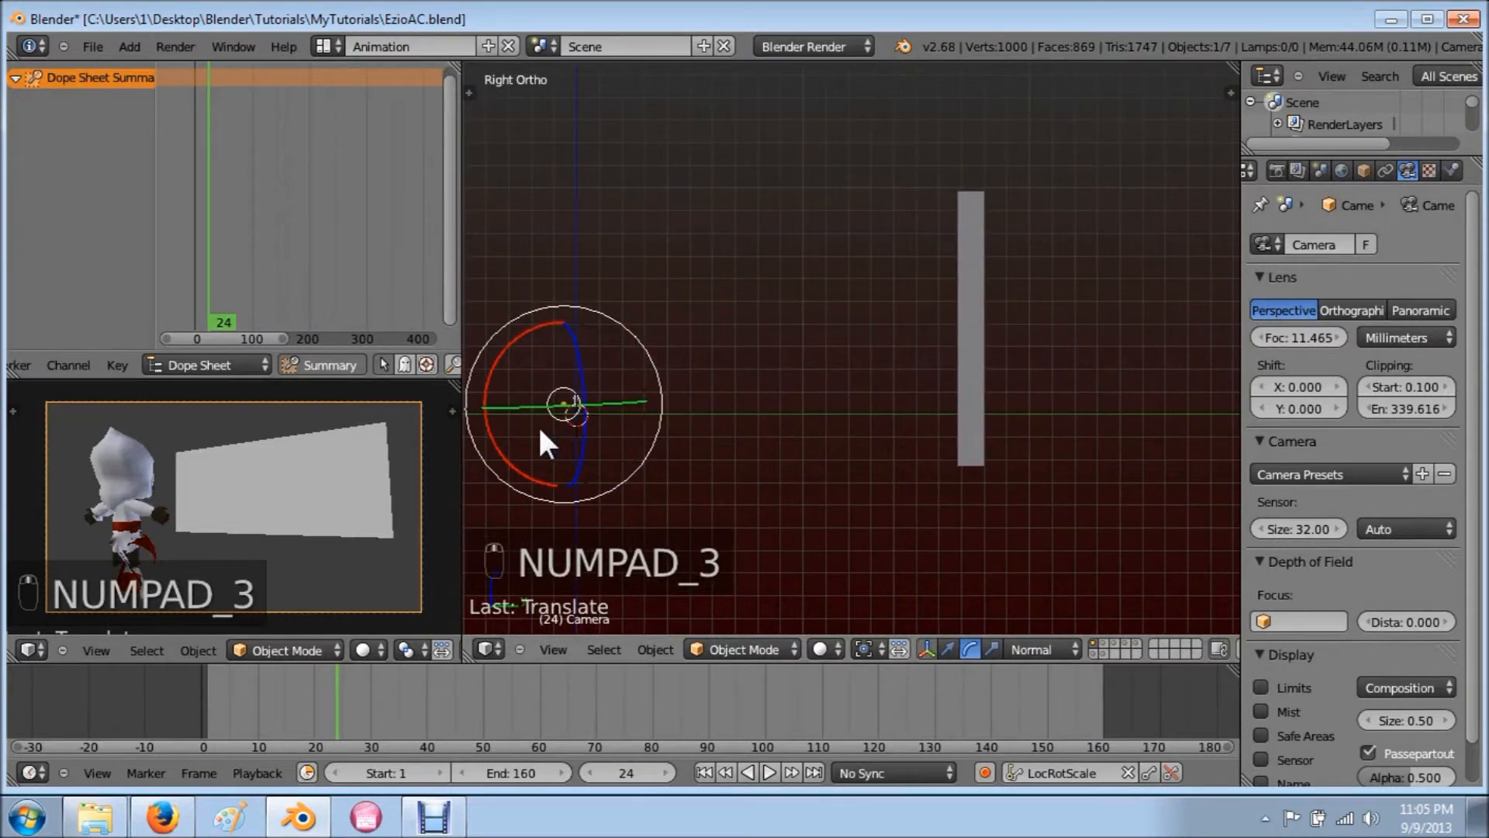
{"action": "key", "text": "d"}
{"action": "mouse_move", "coordinate": [580, 405]}
{"action": "left_mouse_down"}
{"action": "mouse_move", "coordinate": [708, 360]}
{"action": "mouse_move", "coordinate": [931, 198]}
{"action": "left_mouse_up"}
{"action": "key", "text": "d"}
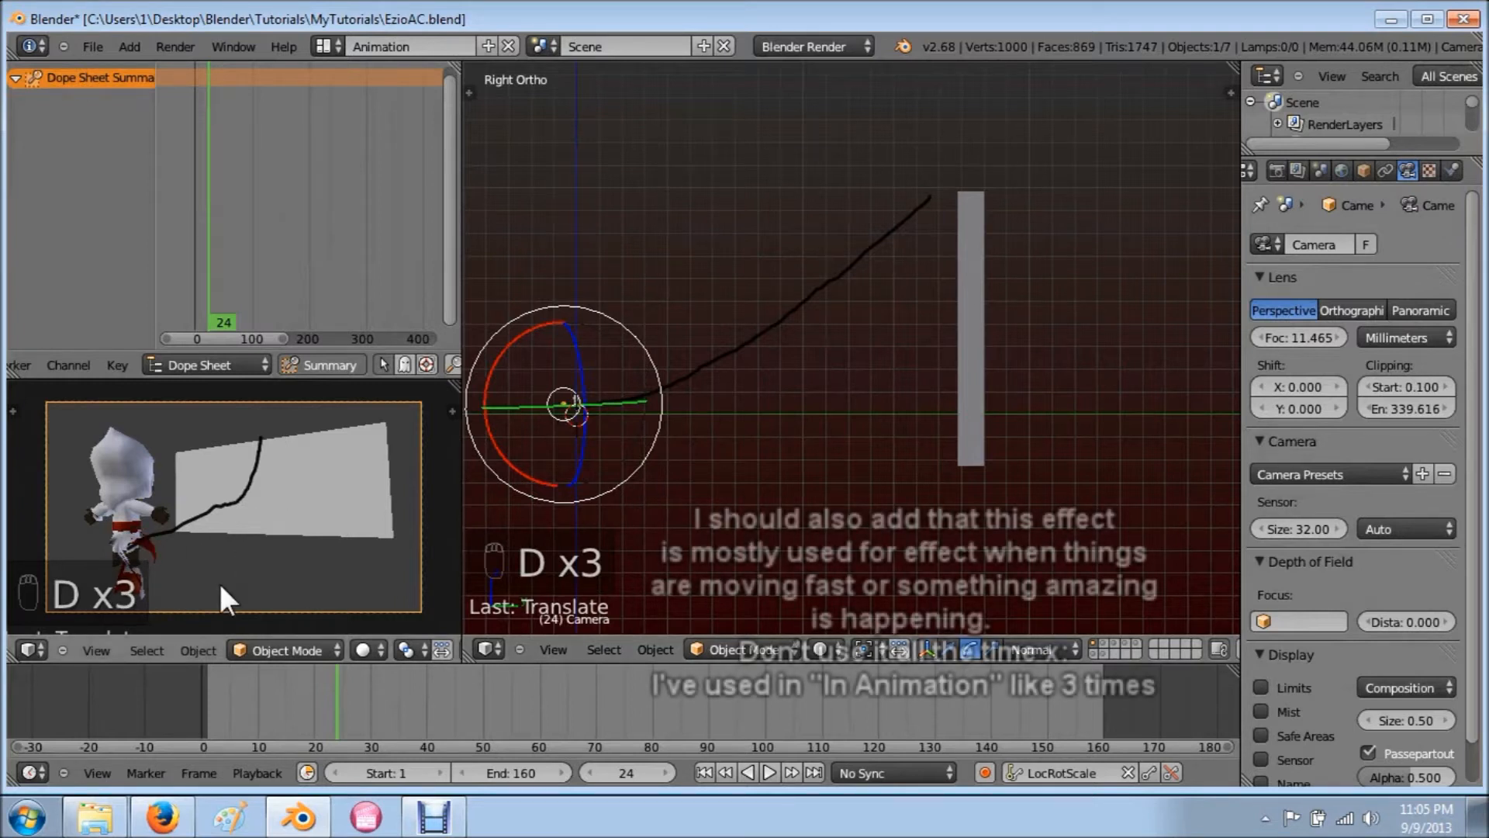
{"action": "key", "text": "d"}
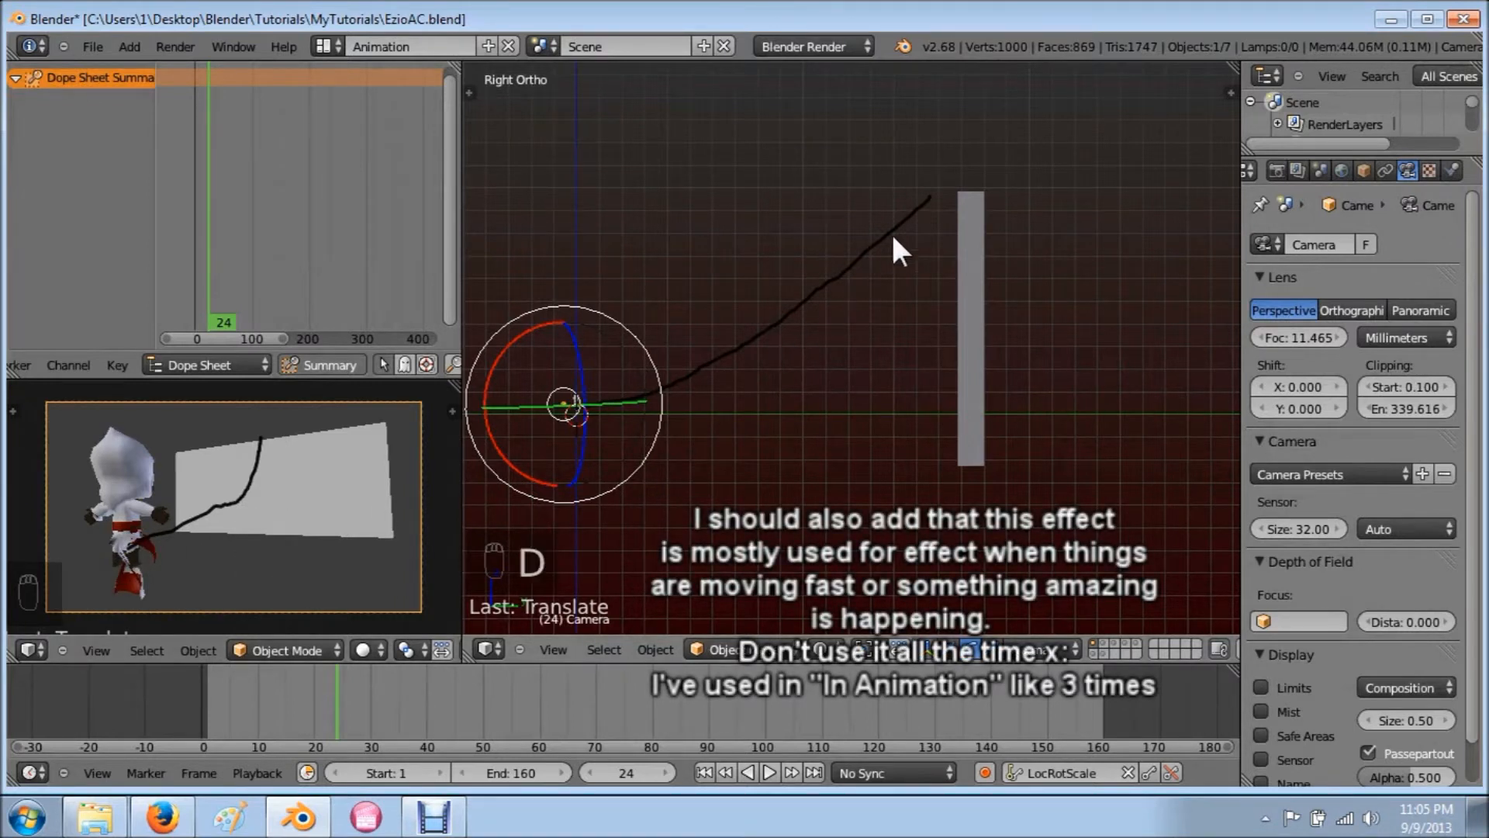
{"action": "mouse_move", "coordinate": [921, 199]}
{"action": "right_mouse_down"}
{"action": "mouse_move", "coordinate": [665, 399]}
{"action": "mouse_move", "coordinate": [548, 409]}
{"action": "mouse_move", "coordinate": [807, 297]}
{"action": "right_mouse_up"}
Step: Redraw the annotation as a straighter line from the character to just above the wall's top edge
{"action": "key", "text": "d"}
{"action": "key", "text": "d"}
{"action": "left_click_drag", "start_coordinate": [583, 399], "coordinate": [956, 161]}
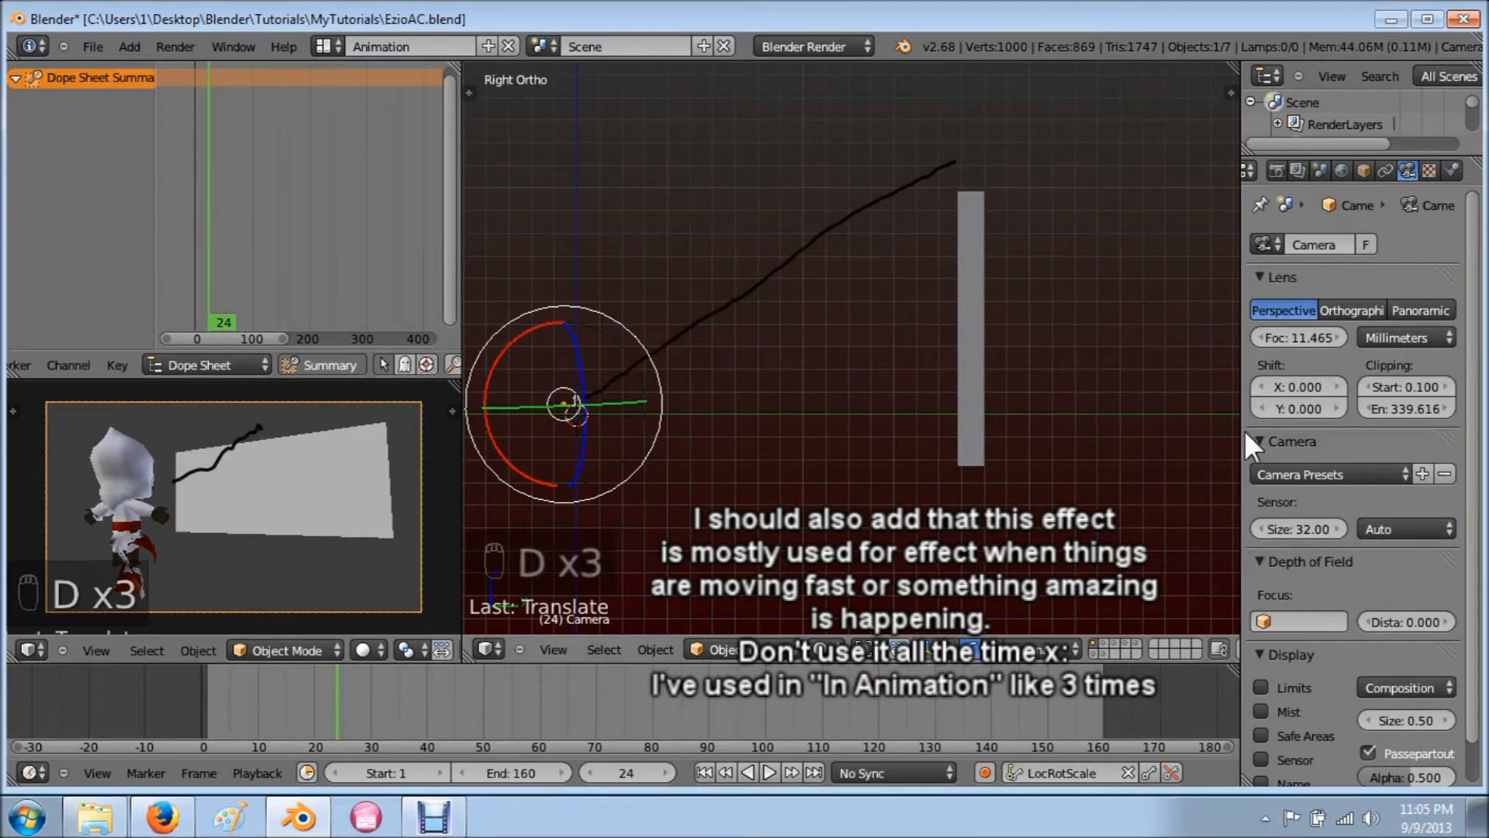
Step: Set the camera's focal length to 35 mm
{"action": "left_click", "coordinate": [1297, 339]}
{"action": "type", "text": "35"}
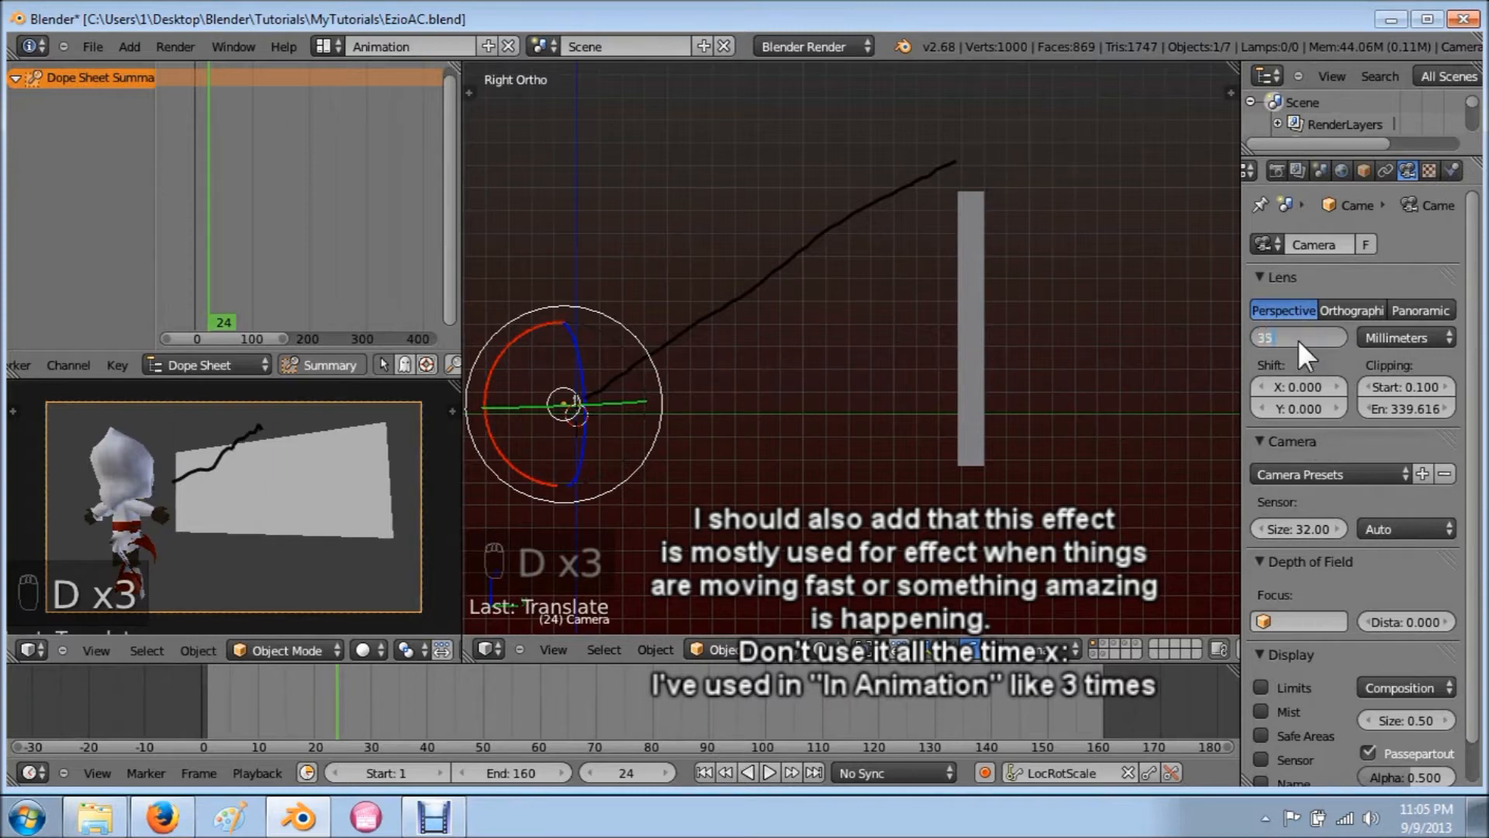
{"action": "key", "text": "Return"}
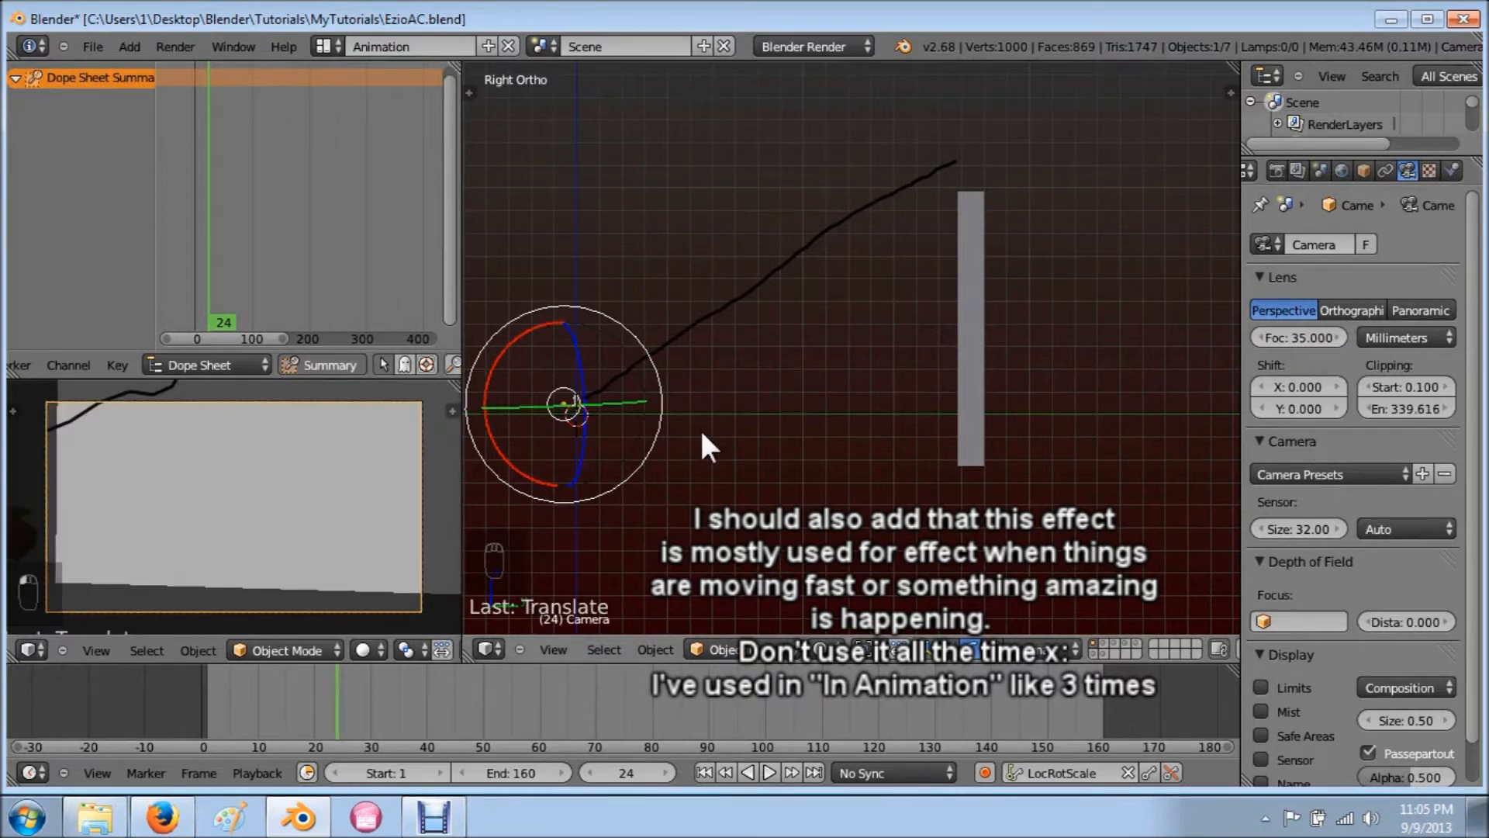
{"action": "scroll", "coordinate": [807, 394], "scroll_direction": "down", "scroll_amount": 2}
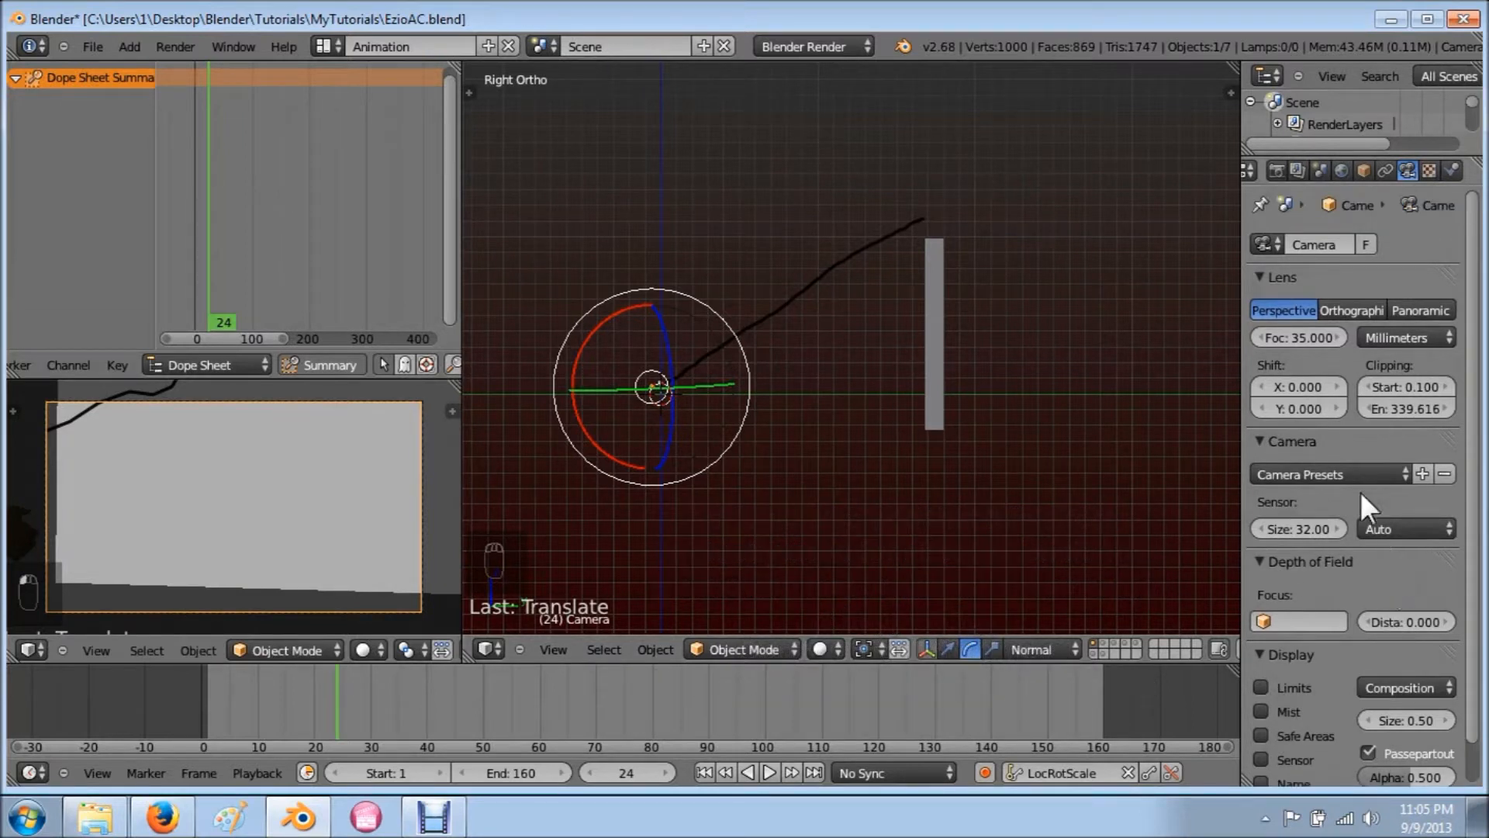
{"action": "scroll", "coordinate": [1353, 448], "scroll_direction": "down", "scroll_amount": 1}
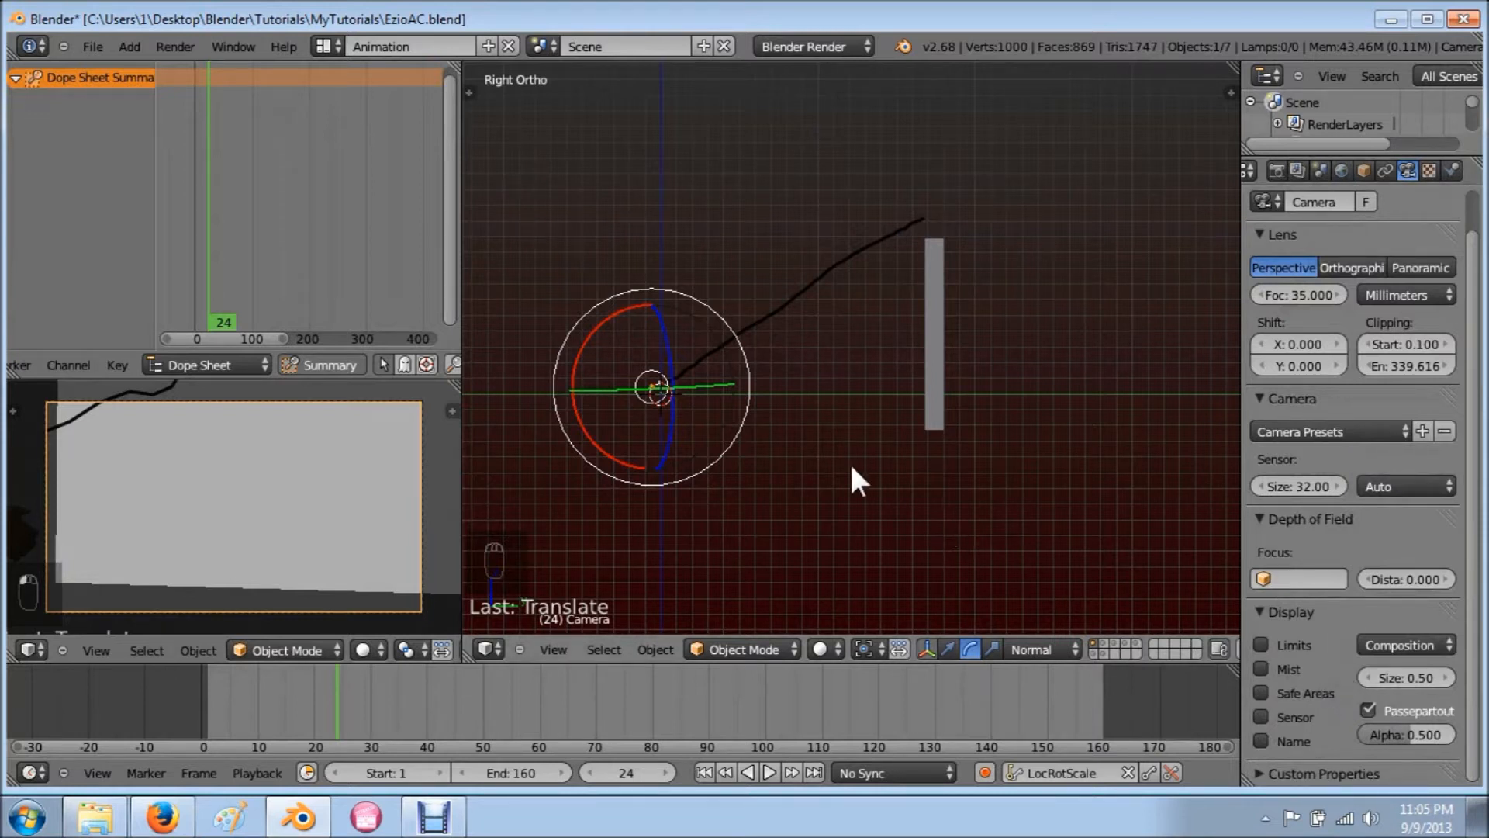
Step: Delete the large distant wall from the scene
{"action": "right_click", "coordinate": [938, 323]}
{"action": "key", "text": "x"}
{"action": "left_click", "coordinate": [937, 319]}
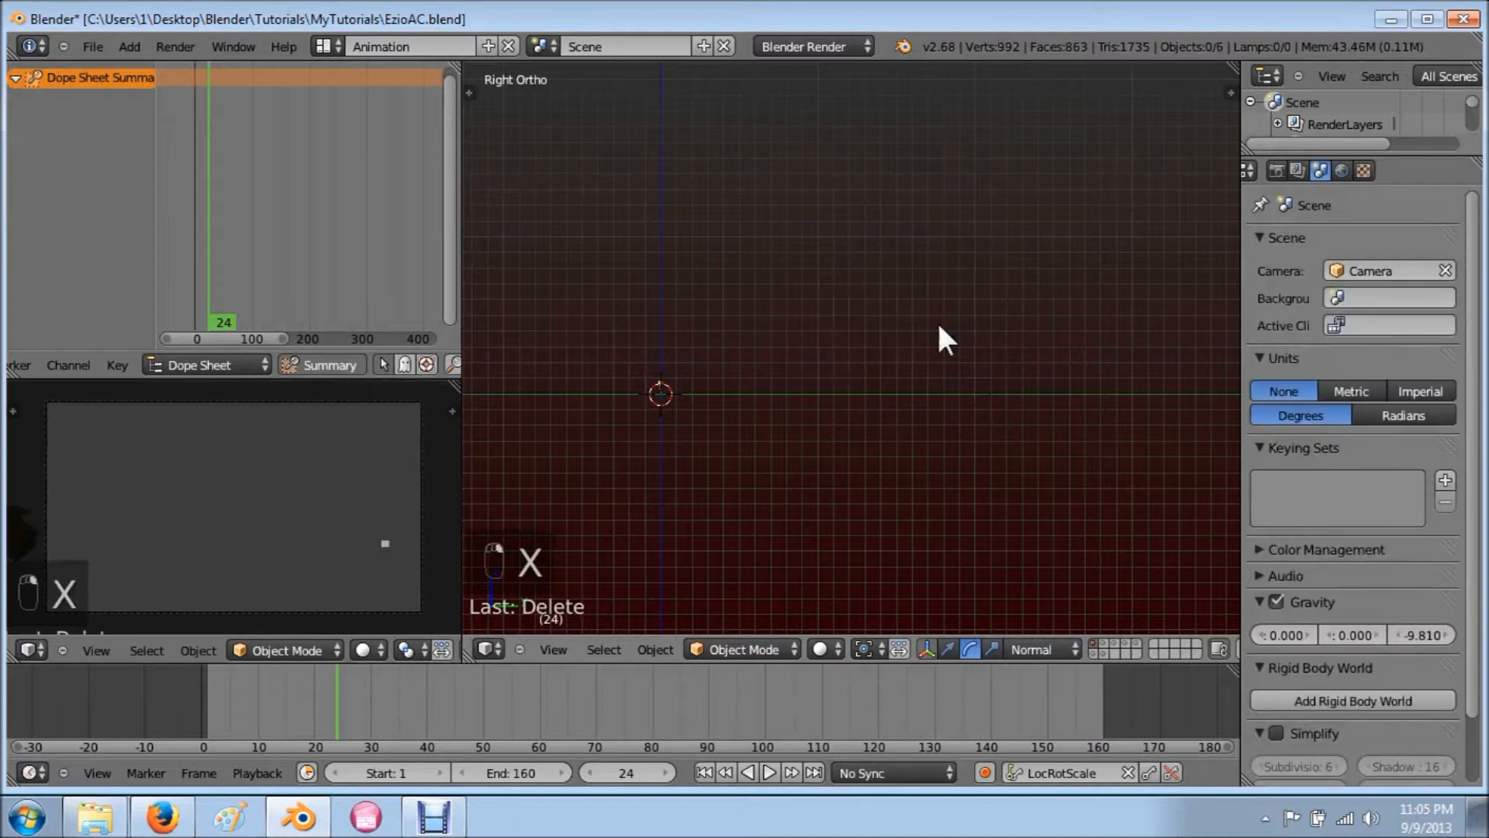
Step: Select the camera and erase the annotation line drawn in the right side view
{"action": "right_click", "coordinate": [644, 390]}
{"action": "key", "text": "d"}
{"action": "key", "text": "d"}
{"action": "right_click_drag", "start_coordinate": [942, 215], "coordinate": [616, 426]}
{"action": "key", "text": "d"}
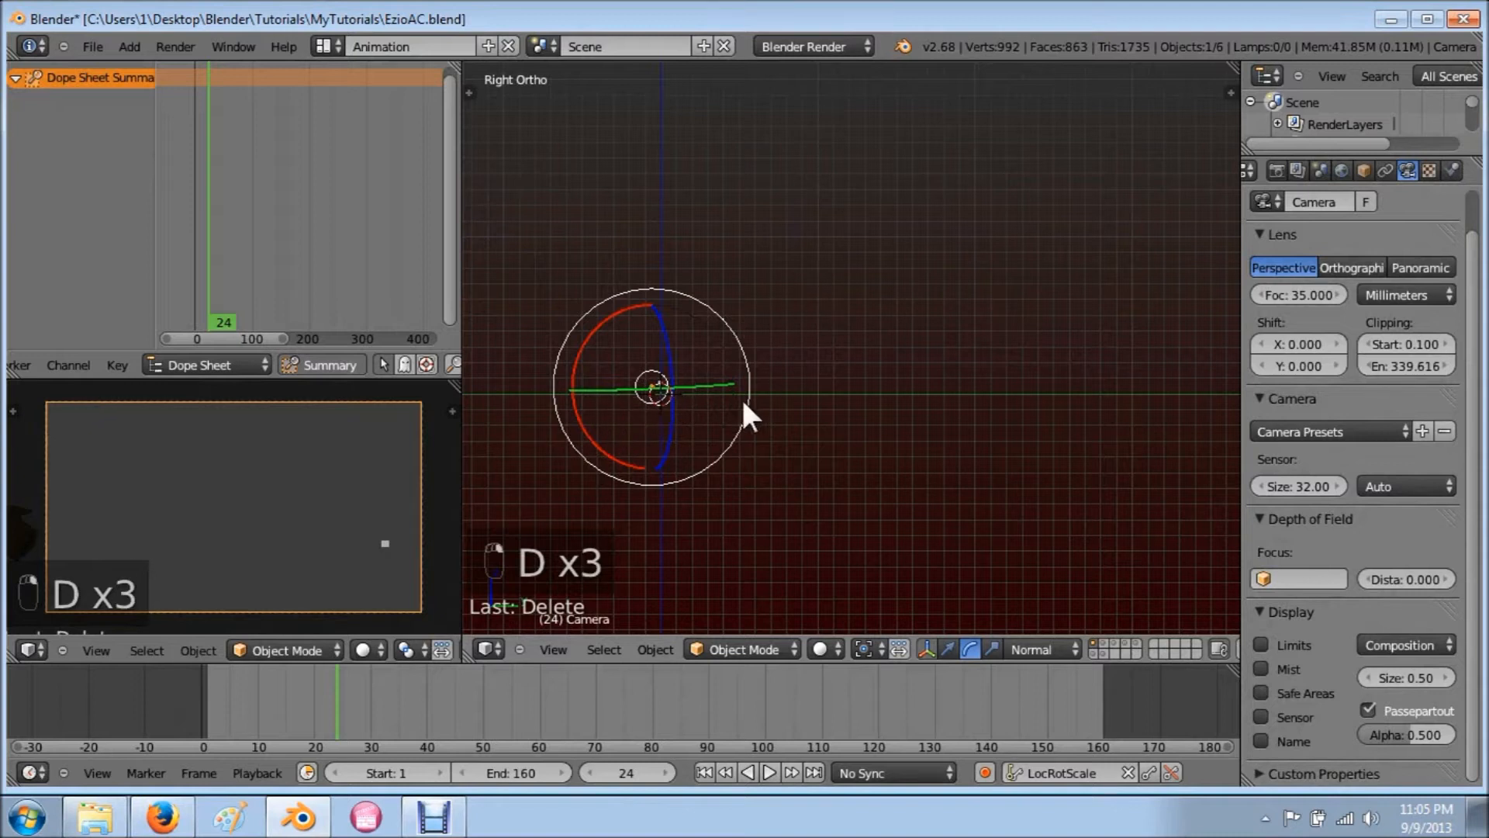
{"action": "left_click", "coordinate": [1295, 295]}
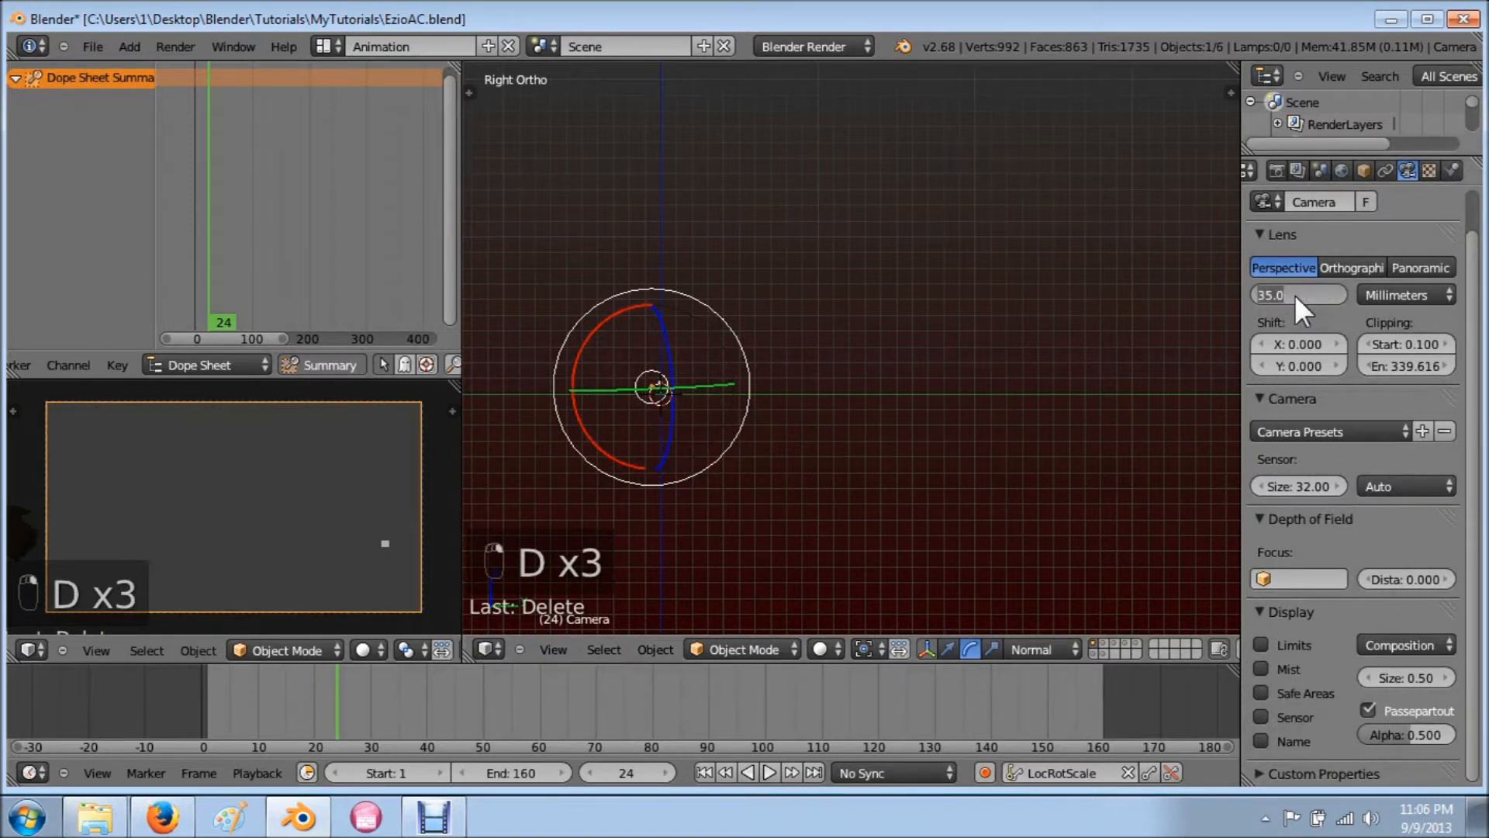
{"action": "left_click", "coordinate": [1192, 327]}
Step: Go to frame 8 and delete the leftover small flat object from the scene
{"action": "scroll", "coordinate": [718, 435], "scroll_direction": "down", "scroll_amount": 1}
{"action": "left_click", "coordinate": [319, 715]}
{"action": "left_click_drag", "start_coordinate": [319, 715], "coordinate": [244, 711]}
{"action": "mouse_move", "coordinate": [896, 397]}
{"action": "middle_mouse_down"}
{"action": "mouse_move", "coordinate": [980, 446]}
{"action": "mouse_move", "coordinate": [989, 500]}
{"action": "mouse_move", "coordinate": [915, 419]}
{"action": "middle_mouse_up"}
{"action": "right_click", "coordinate": [825, 324]}
{"action": "key", "text": "x"}
{"action": "left_click", "coordinate": [839, 348]}
Step: Select the camera, move it in front of the character in the top view, and rotate it to face the character
{"action": "right_click", "coordinate": [563, 398]}
{"action": "middle_click_drag", "start_coordinate": [665, 413], "coordinate": [918, 375], "text": "shift"}
{"action": "scroll", "coordinate": [918, 375], "scroll_direction": "up", "scroll_amount": 5}
{"action": "scroll", "coordinate": [918, 375], "scroll_direction": "up", "scroll_amount": 8}
{"action": "middle_click_drag", "start_coordinate": [669, 436], "coordinate": [959, 366], "text": "shift"}
{"action": "scroll", "coordinate": [960, 366], "scroll_direction": "up", "scroll_amount": 3}
{"action": "middle_click_drag", "start_coordinate": [753, 444], "coordinate": [930, 382], "text": "shift"}
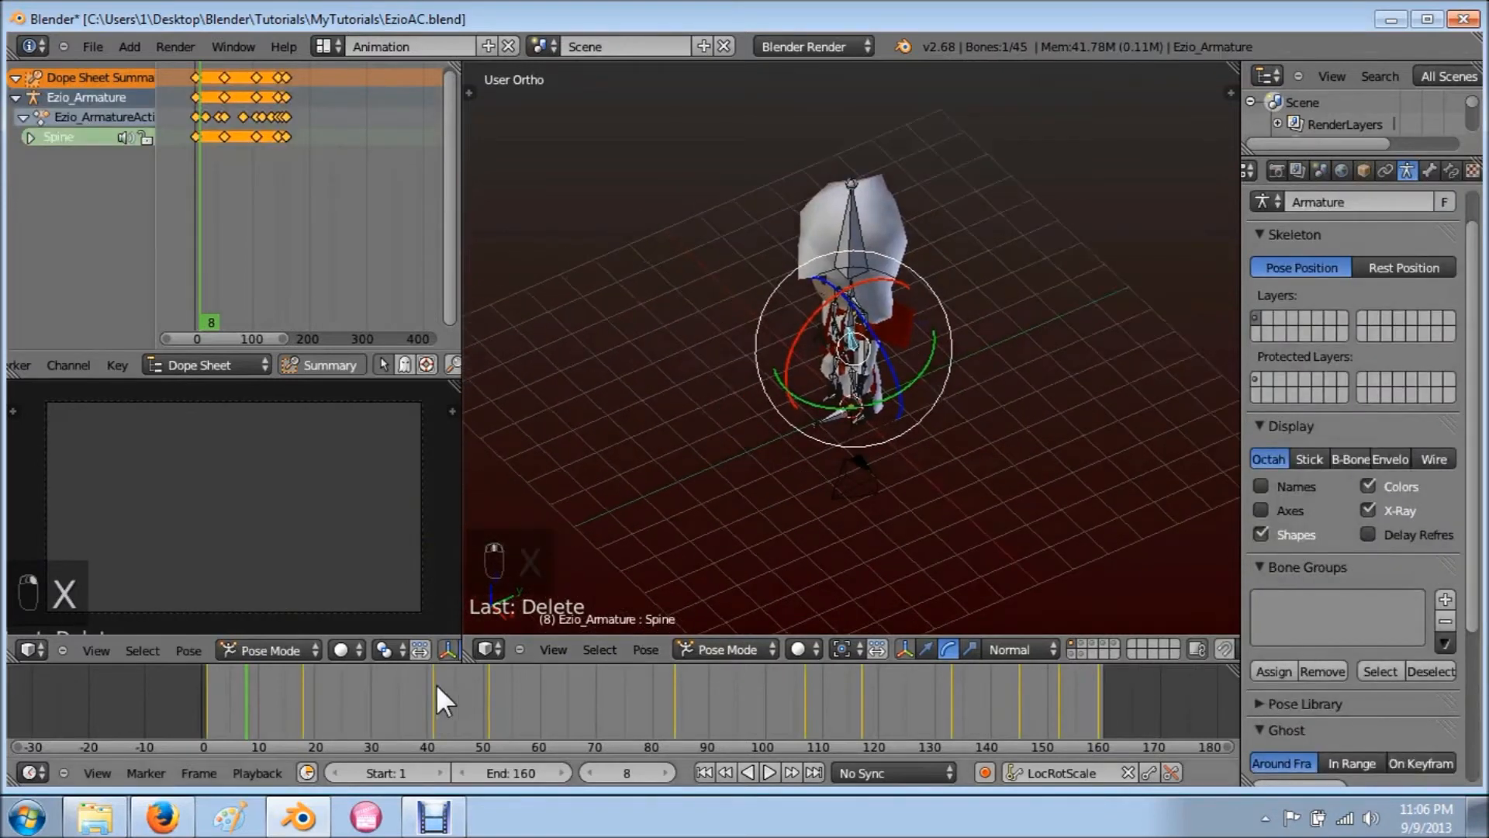
{"action": "scroll", "coordinate": [774, 386], "scroll_direction": "down", "scroll_amount": 6}
{"action": "right_click", "coordinate": [847, 387]}
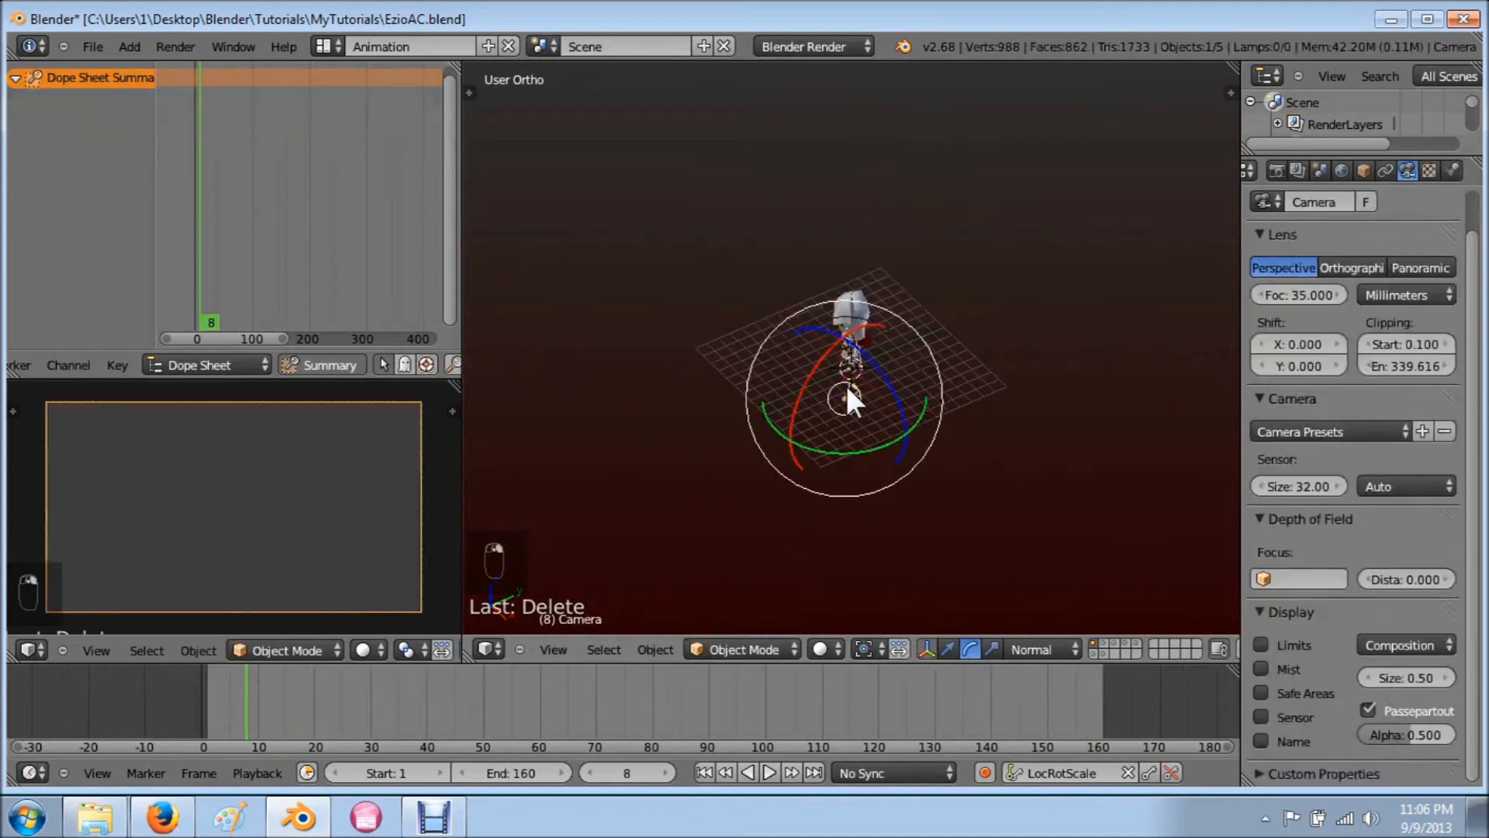
{"action": "key", "text": "KP_7"}
{"action": "key", "text": "g"}
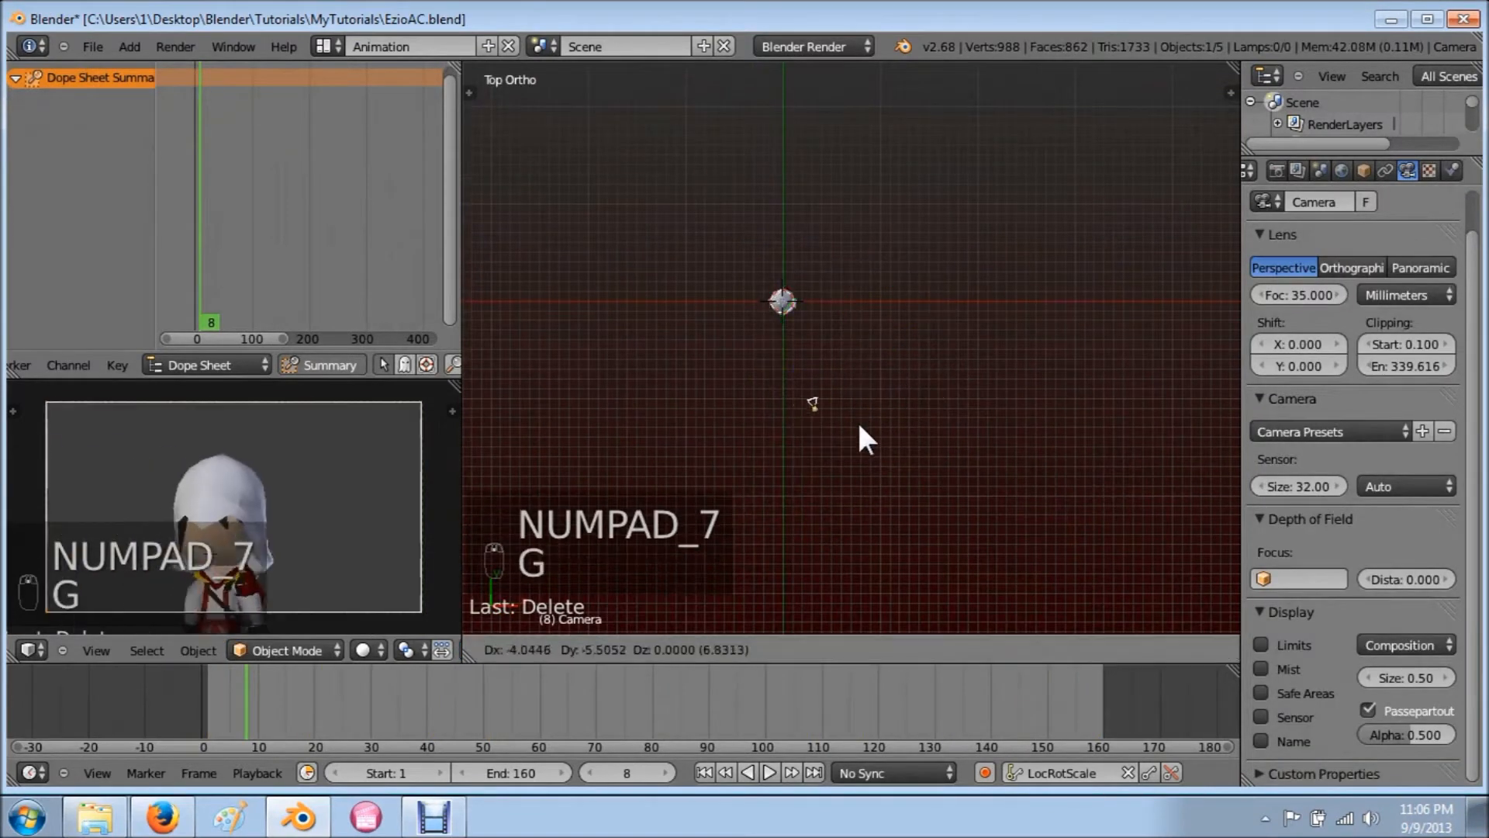
{"action": "left_click", "coordinate": [839, 434]}
{"action": "key", "text": "r"}
{"action": "left_click", "coordinate": [952, 411]}
{"action": "key", "text": "g"}
{"action": "left_click", "coordinate": [940, 412]}
Step: Adjust the camera's height and distance in the right side view to frame the character's head and upper body
{"action": "key", "text": "KP_3"}
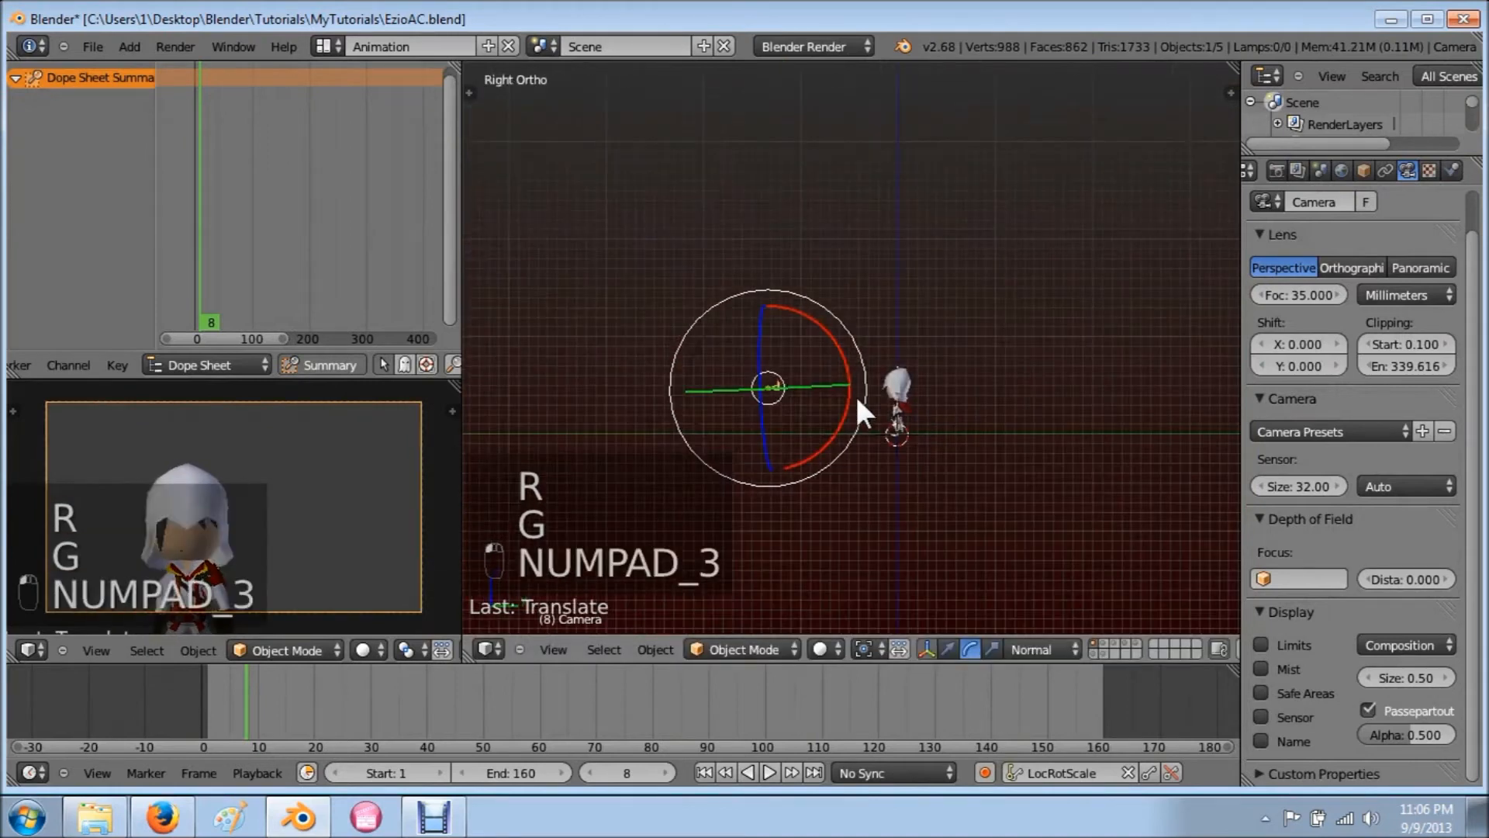
{"action": "key", "text": "g"}
{"action": "left_click", "coordinate": [885, 436]}
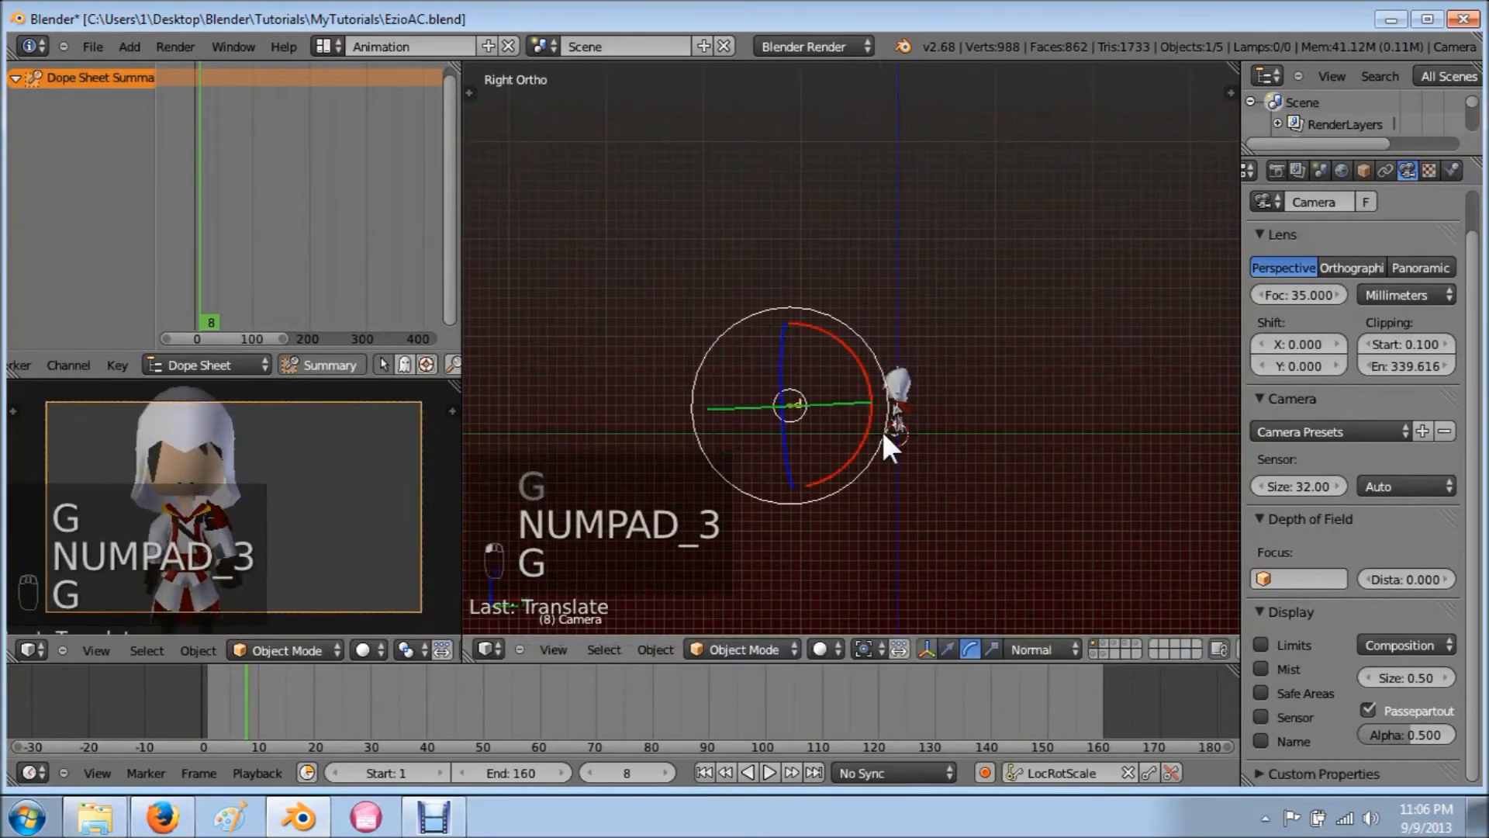
{"action": "key", "text": "g"}
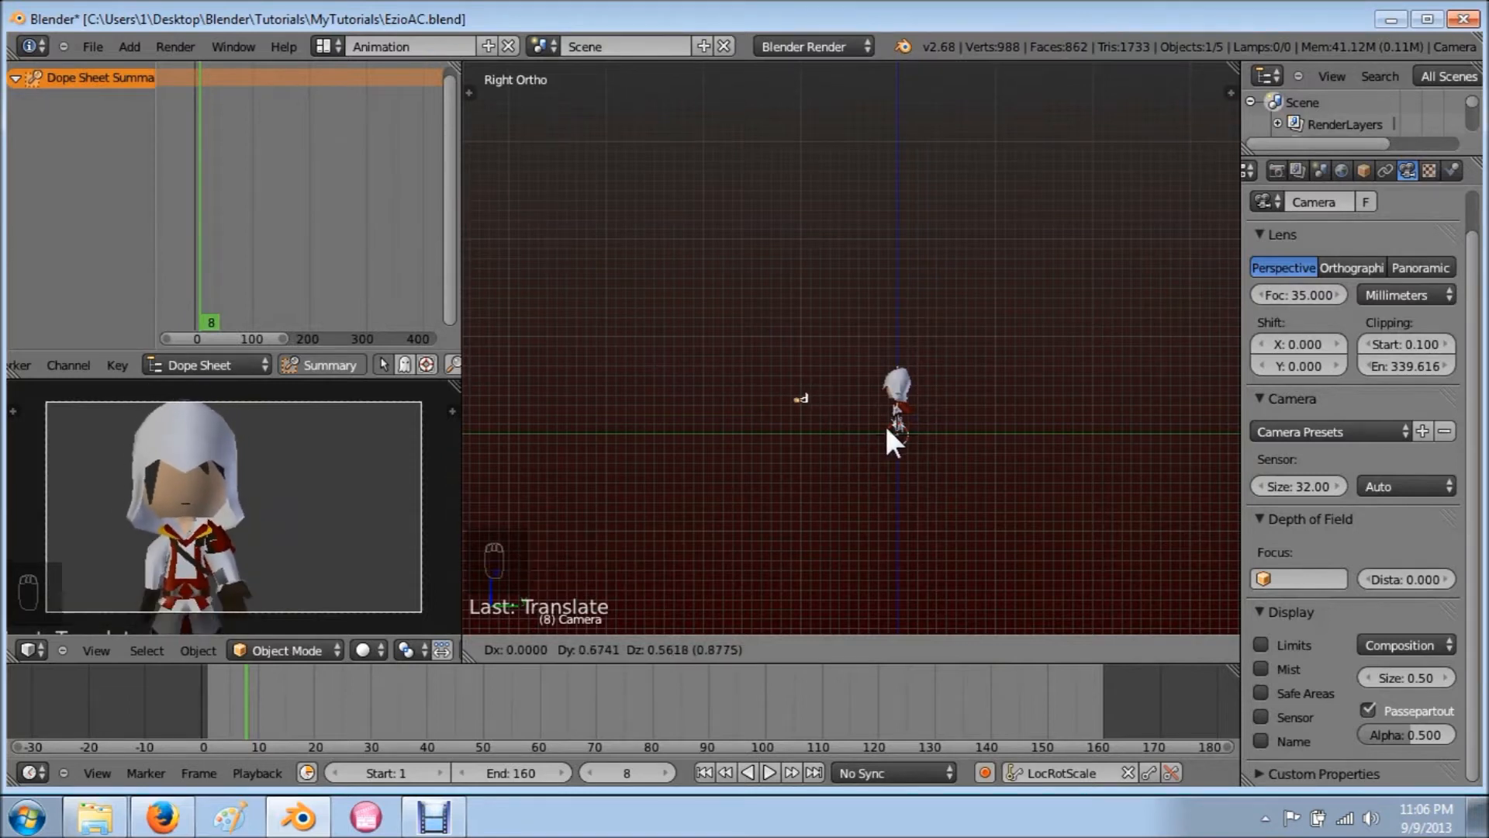
{"action": "right_click", "coordinate": [884, 422]}
{"action": "key", "text": "g"}
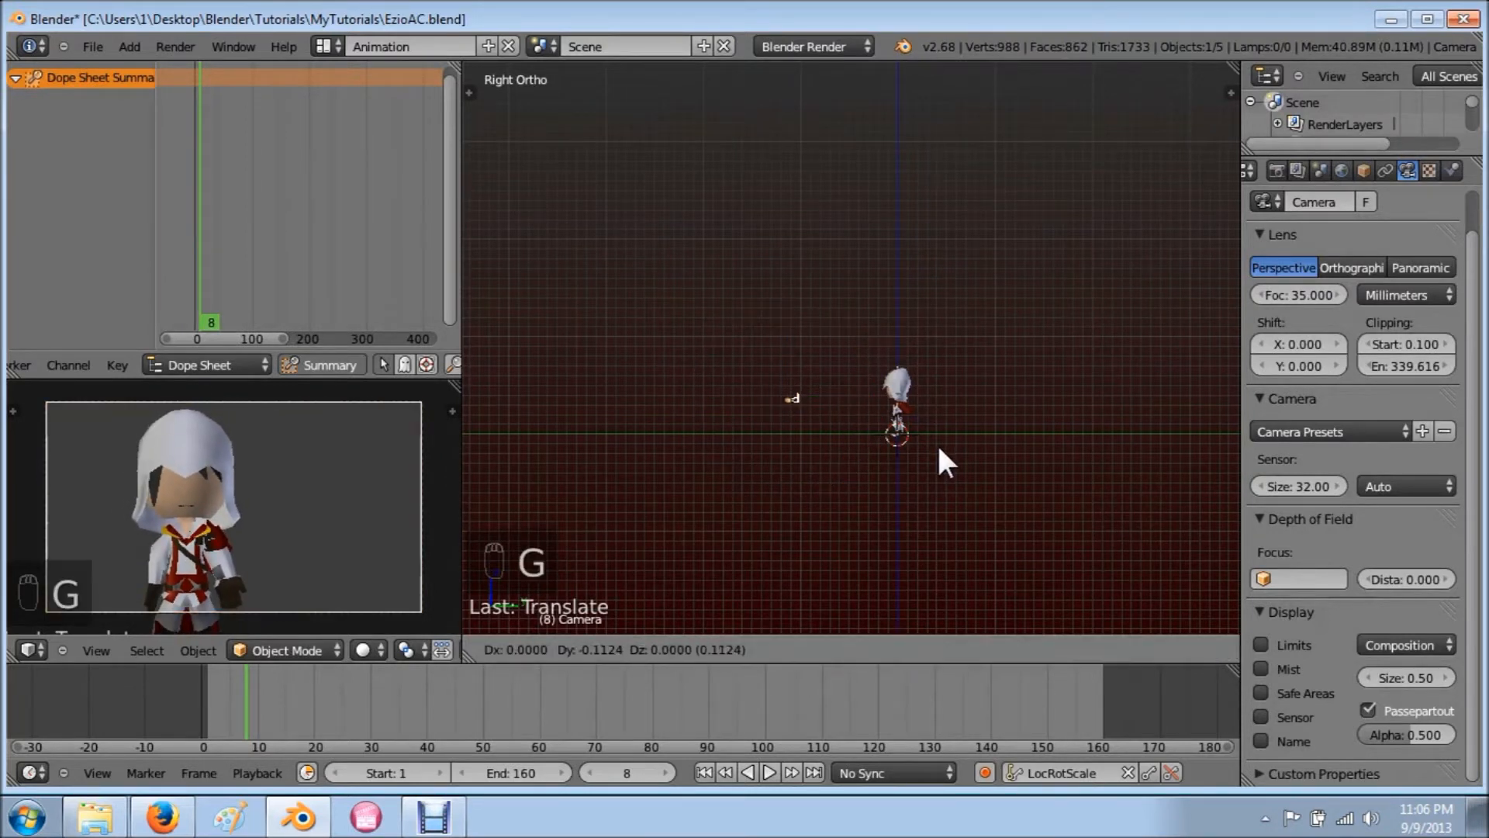
{"action": "left_click", "coordinate": [937, 443]}
Step: Shift the camera slightly sideways in the top view and rotate it to centre the character in the frame
{"action": "key", "text": "KP_7"}
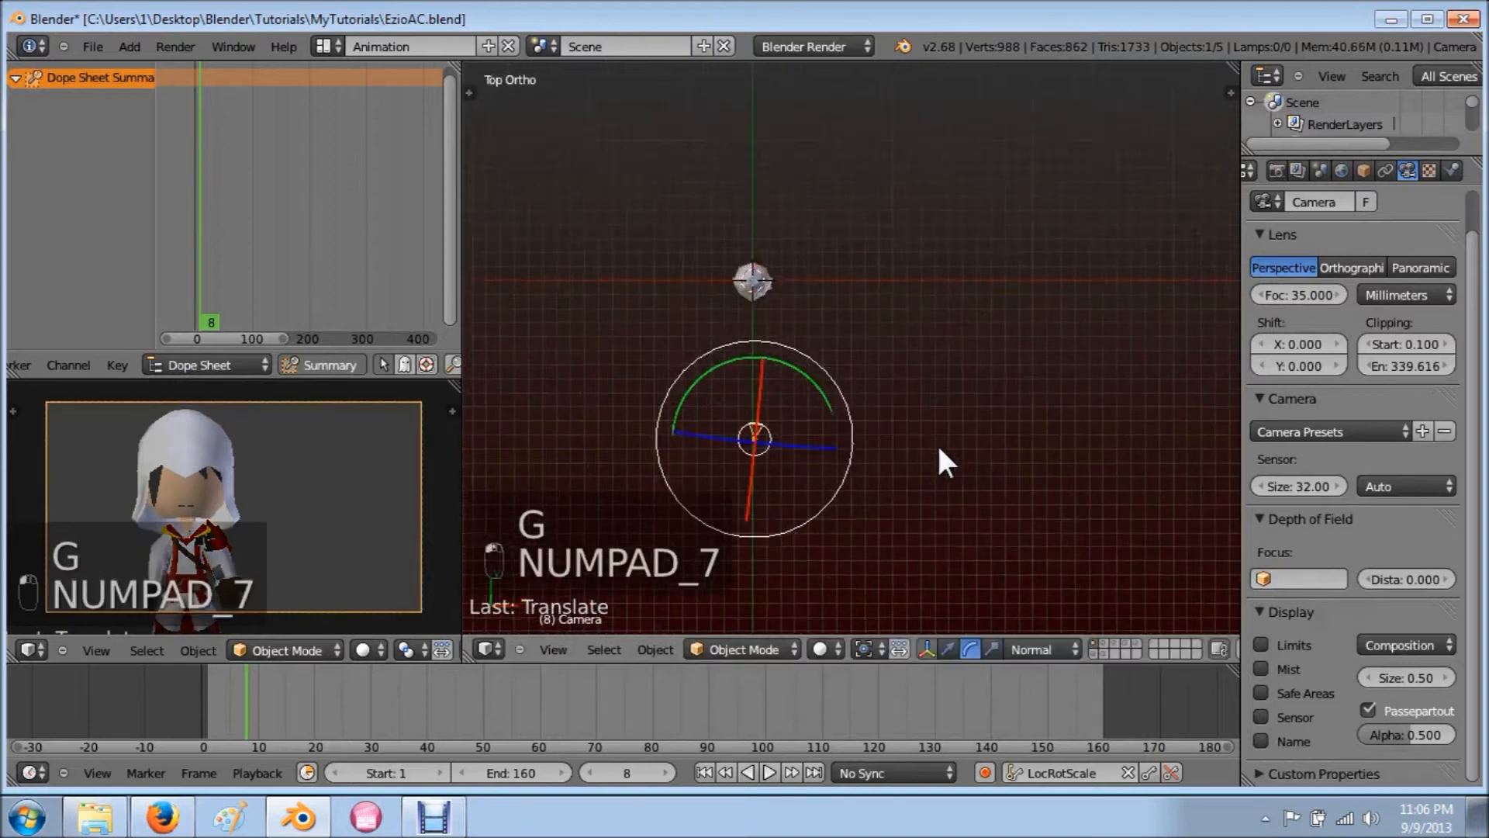
{"action": "key", "text": "g"}
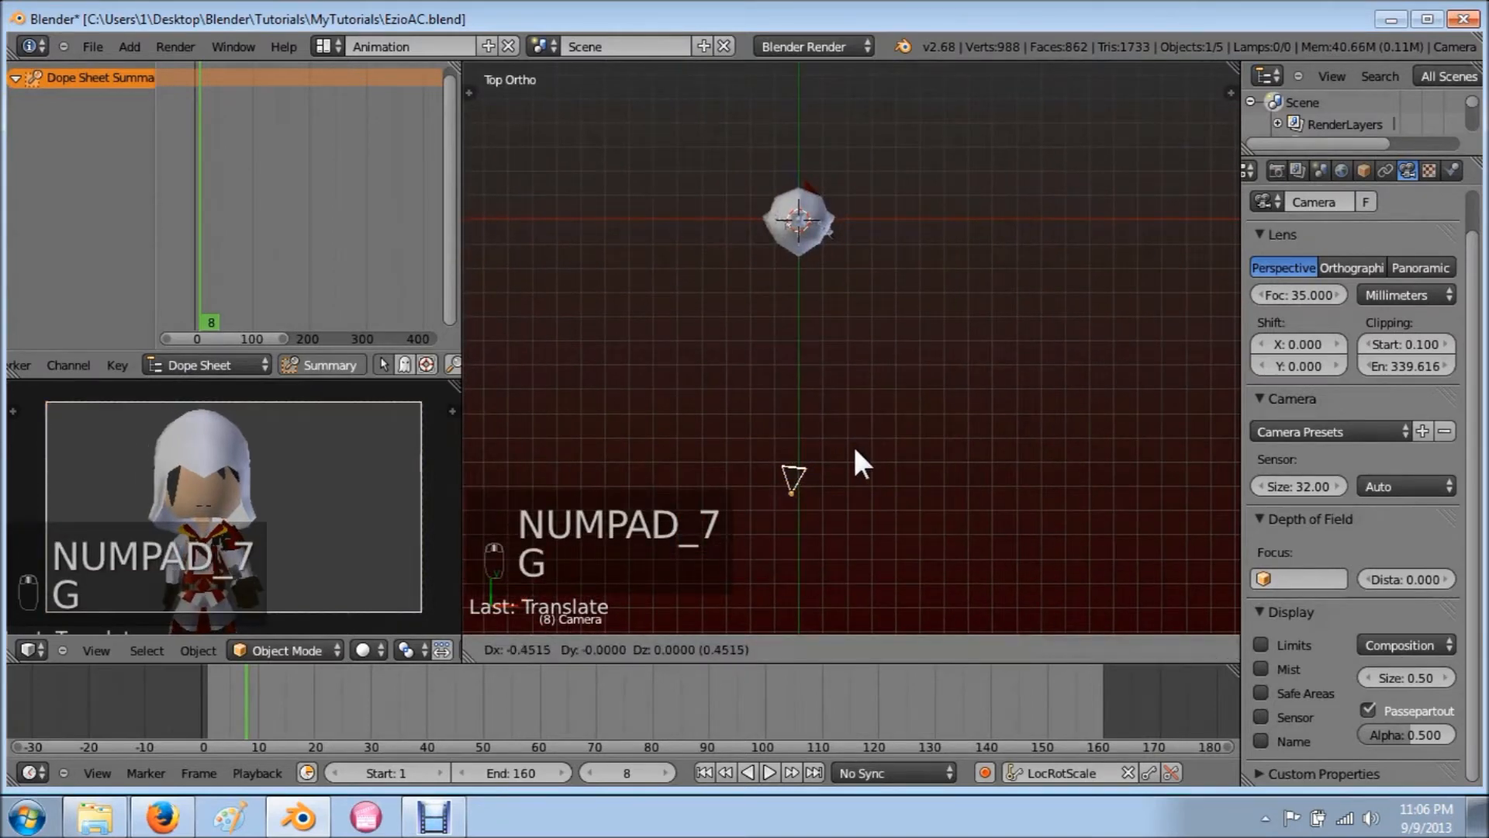
{"action": "left_click", "coordinate": [876, 450]}
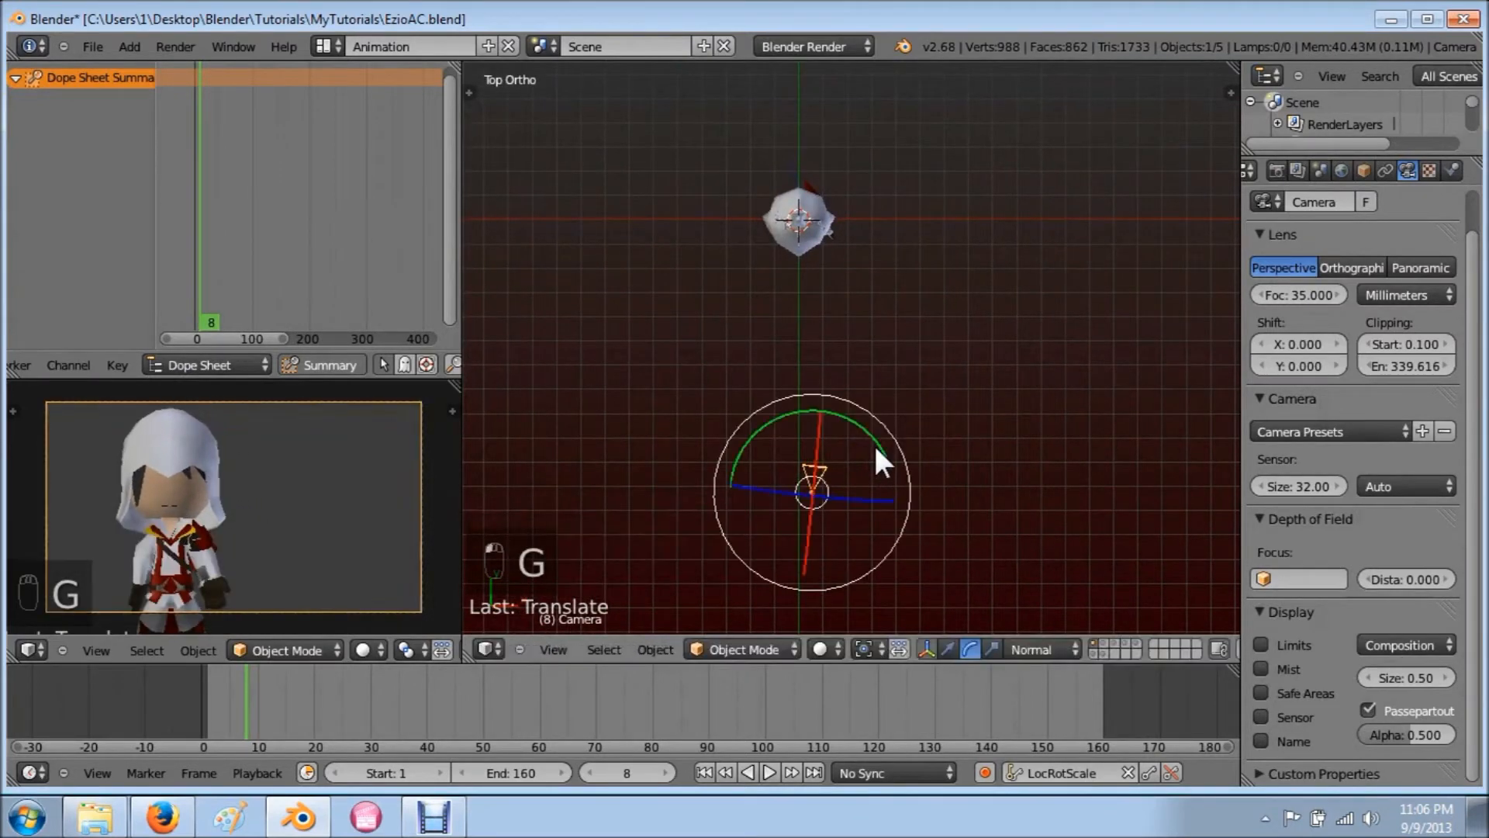
{"action": "key", "text": "r"}
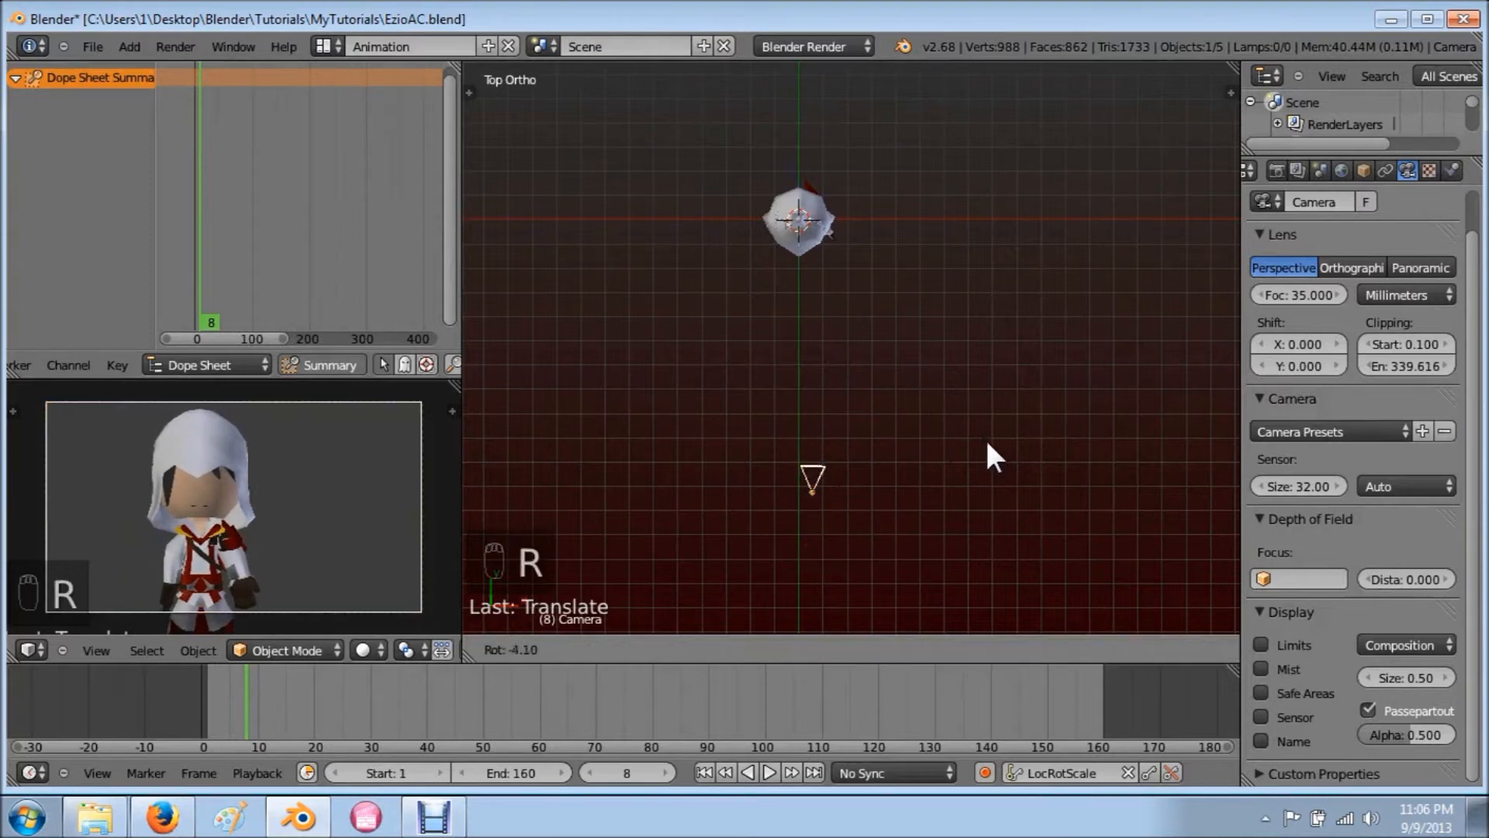
{"action": "left_click", "coordinate": [980, 428]}
Step: Turn on Paper Sky in the world settings
{"action": "middle_click_drag", "start_coordinate": [1004, 447], "coordinate": [1095, 318]}
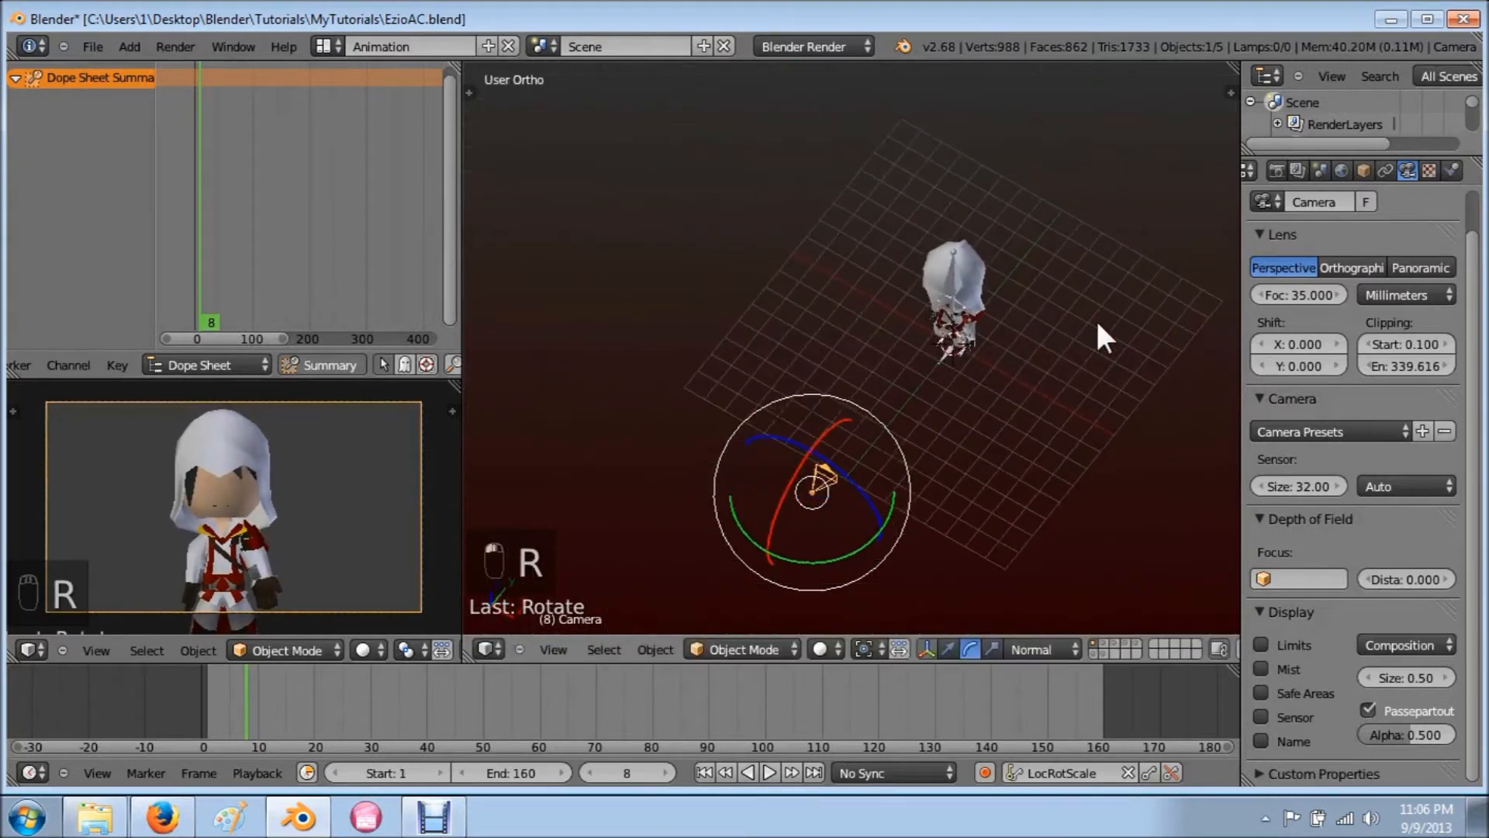
{"action": "left_click", "coordinate": [1341, 171]}
{"action": "left_click", "coordinate": [1261, 484]}
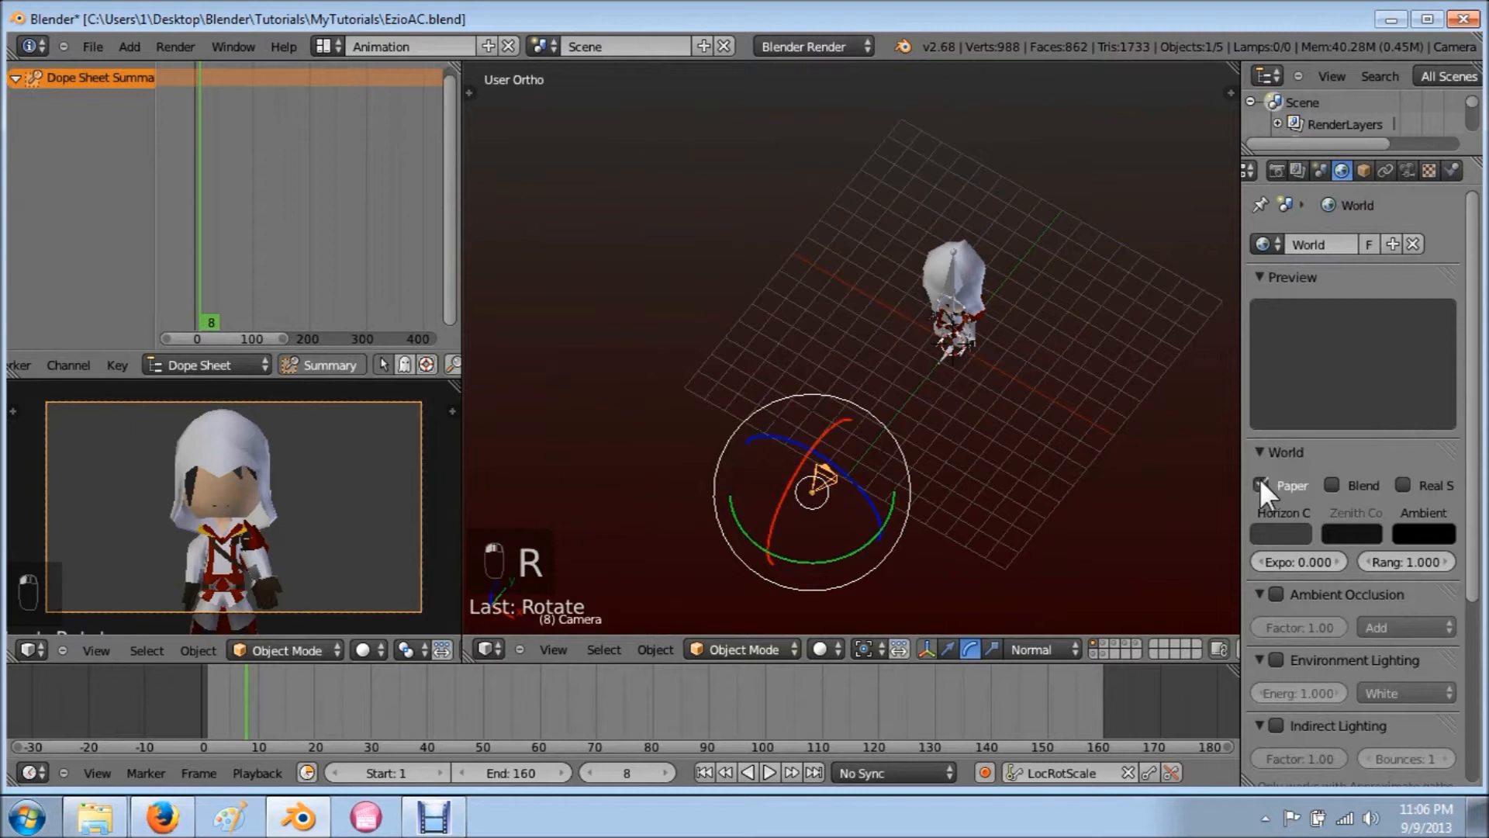
Step: Turn on Blend Sky, set the horizon colour to near-white RGB 0.940 and the zenith colour to bright sky blue
{"action": "left_click", "coordinate": [1333, 484]}
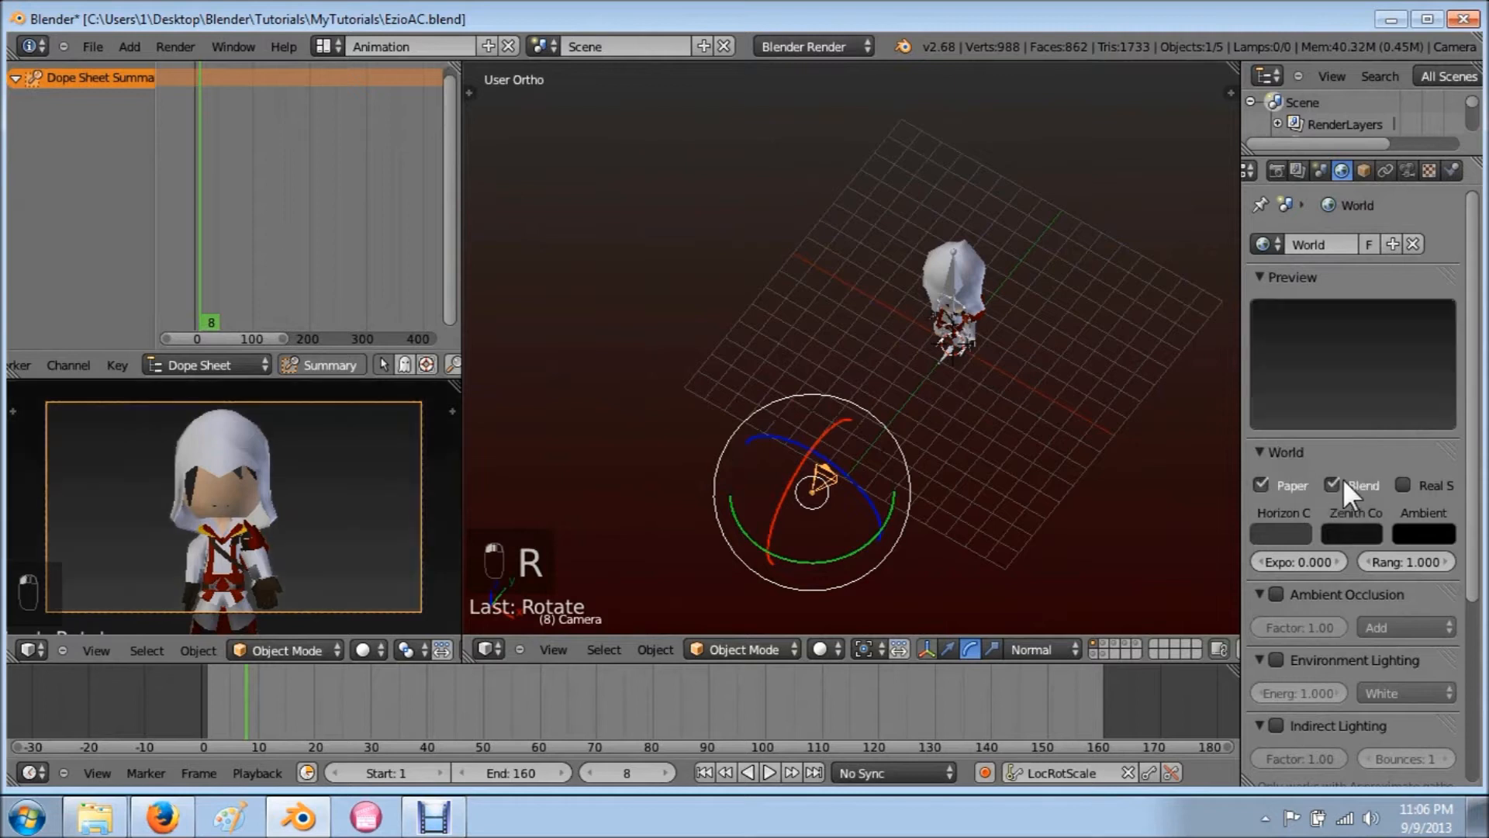
{"action": "left_click", "coordinate": [1289, 527]}
{"action": "left_click_drag", "start_coordinate": [1287, 304], "coordinate": [1295, 251]}
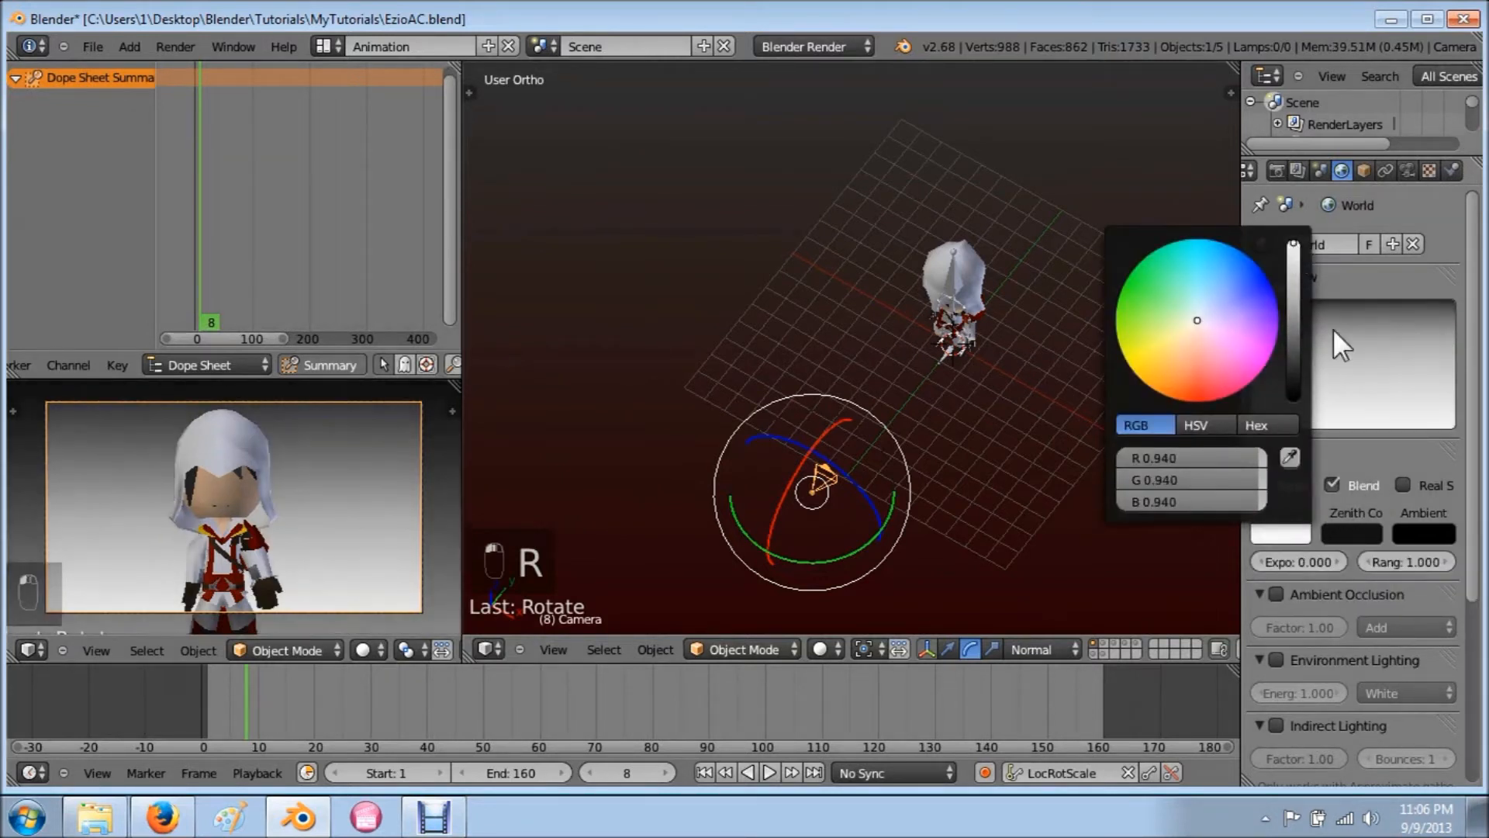
{"action": "left_click", "coordinate": [1349, 532]}
{"action": "left_click", "coordinate": [1273, 236]}
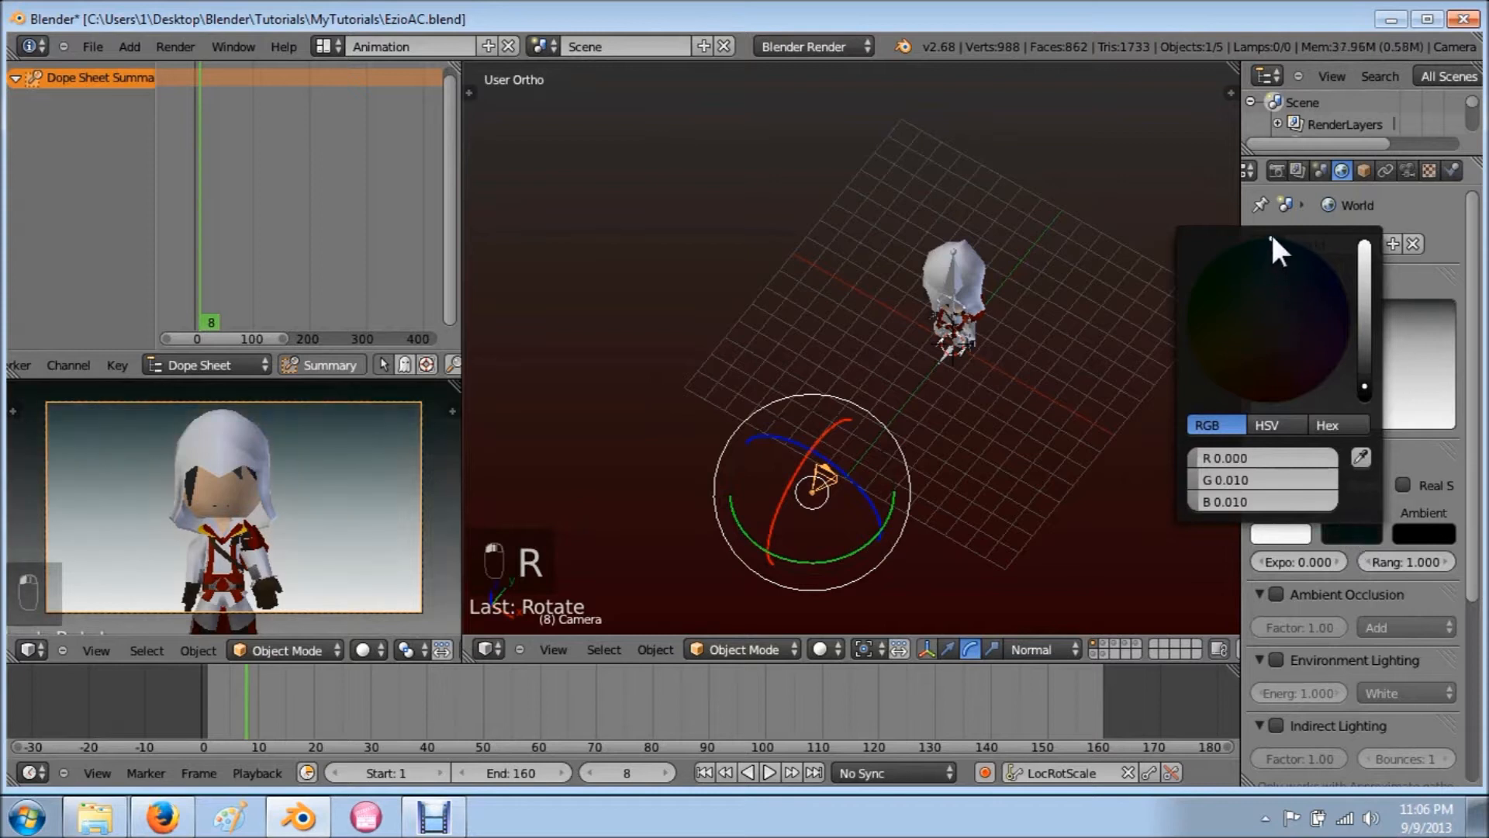
{"action": "left_click", "coordinate": [1367, 261]}
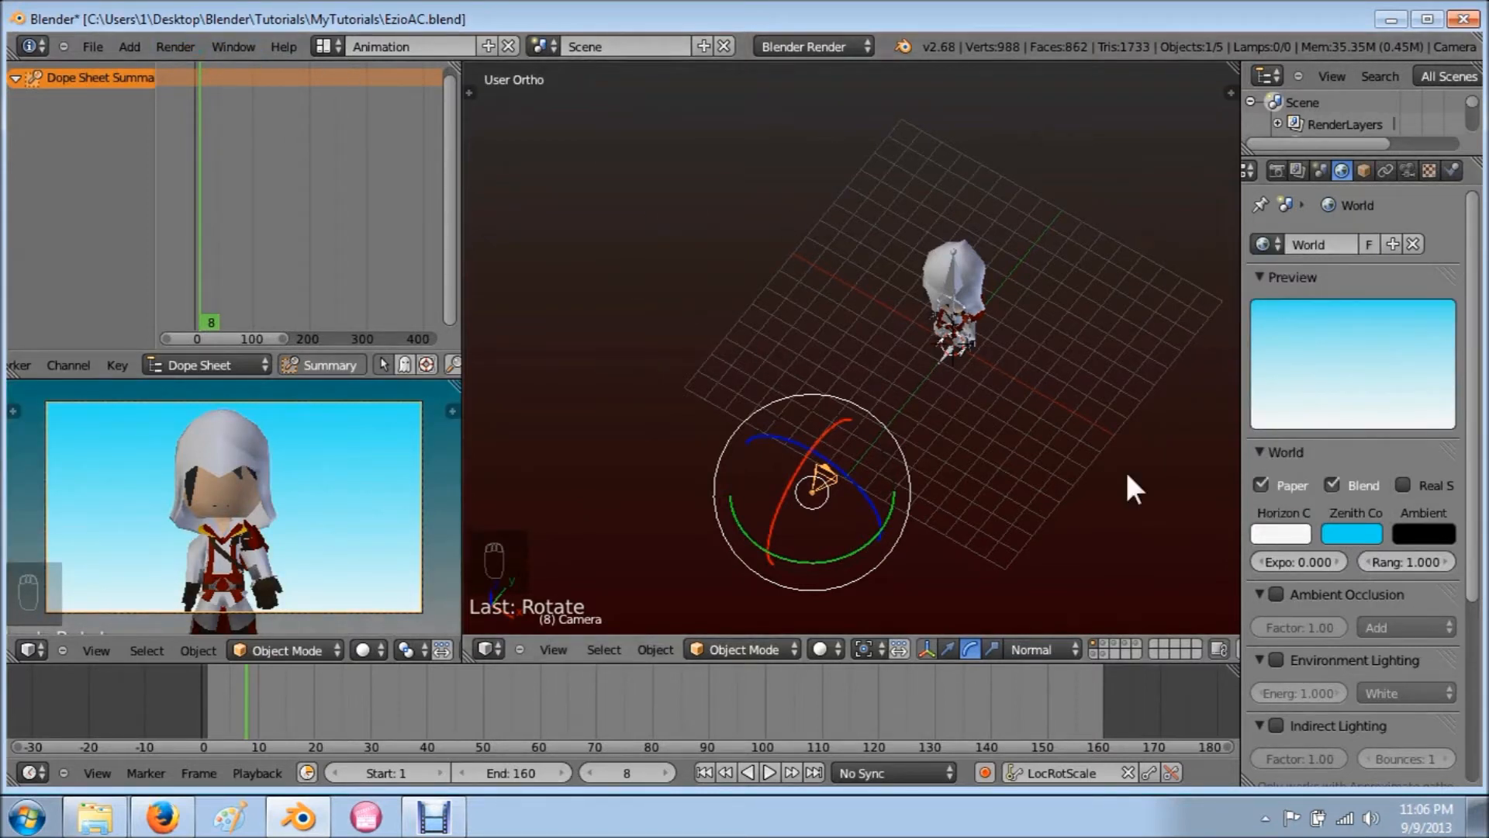
Step: Enable Ambient Occlusion for the world, render the current frame to check it, and return to the 3D view
{"action": "left_click", "coordinate": [1276, 595]}
{"action": "left_click", "coordinate": [186, 44]}
{"action": "left_click", "coordinate": [199, 59]}
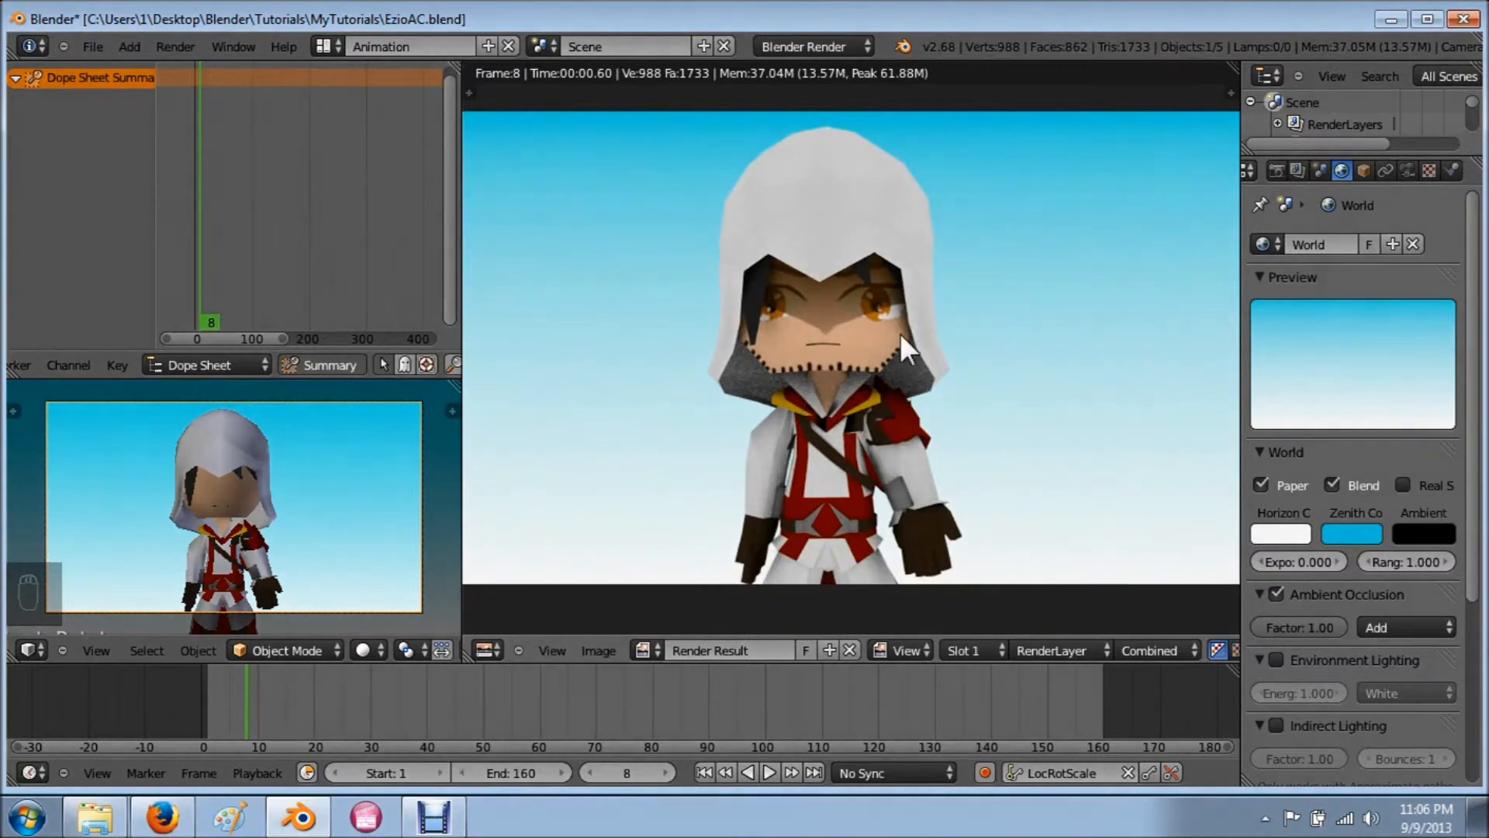
{"action": "key", "text": "Escape"}
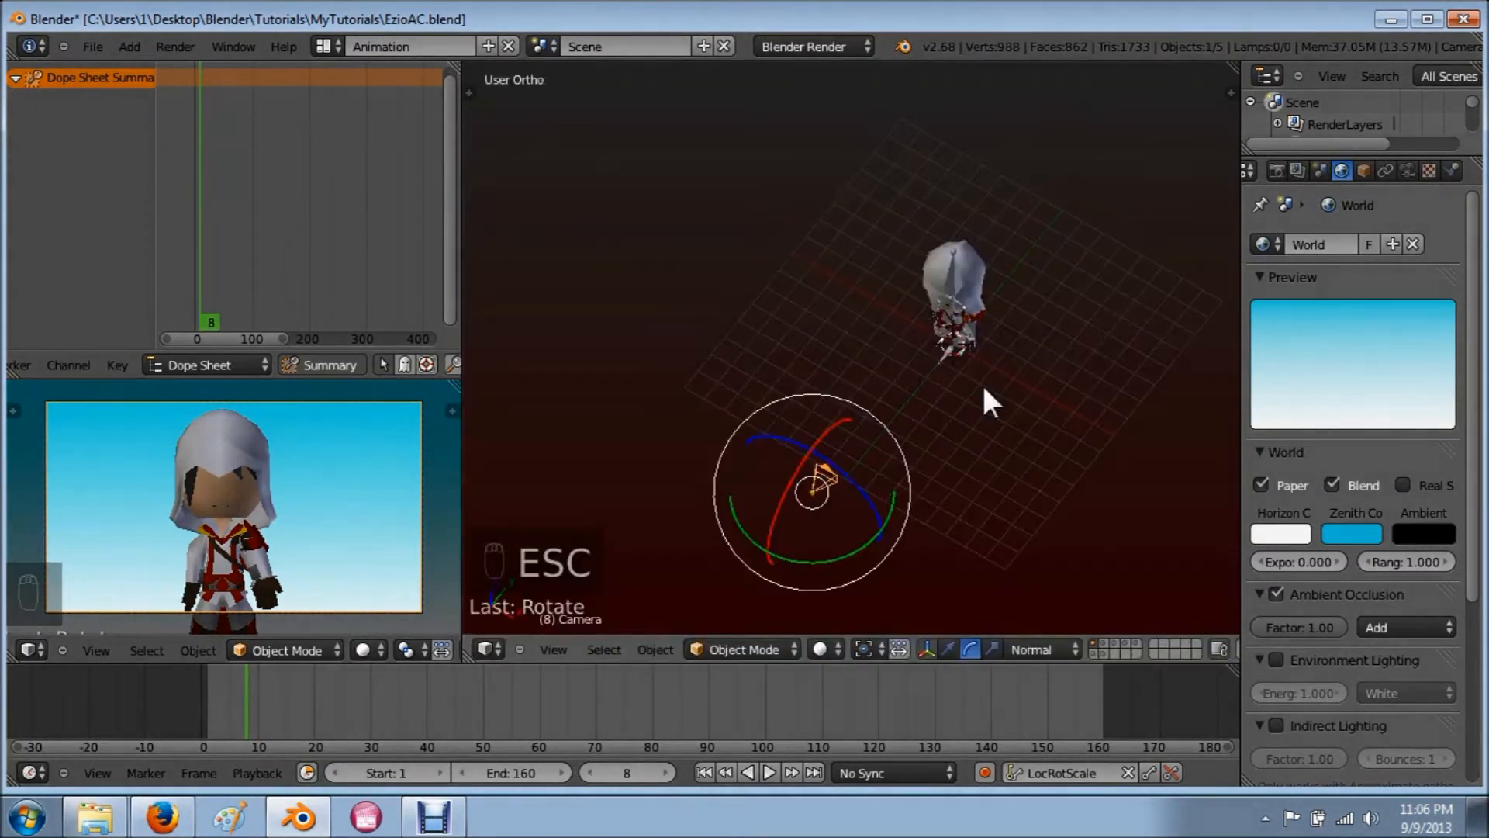
Step: Toggle the visibility of the layer holding the lamps, render frame 8 again, and return to the 3D view
{"action": "scroll", "coordinate": [923, 482], "scroll_direction": "down", "scroll_amount": 2}
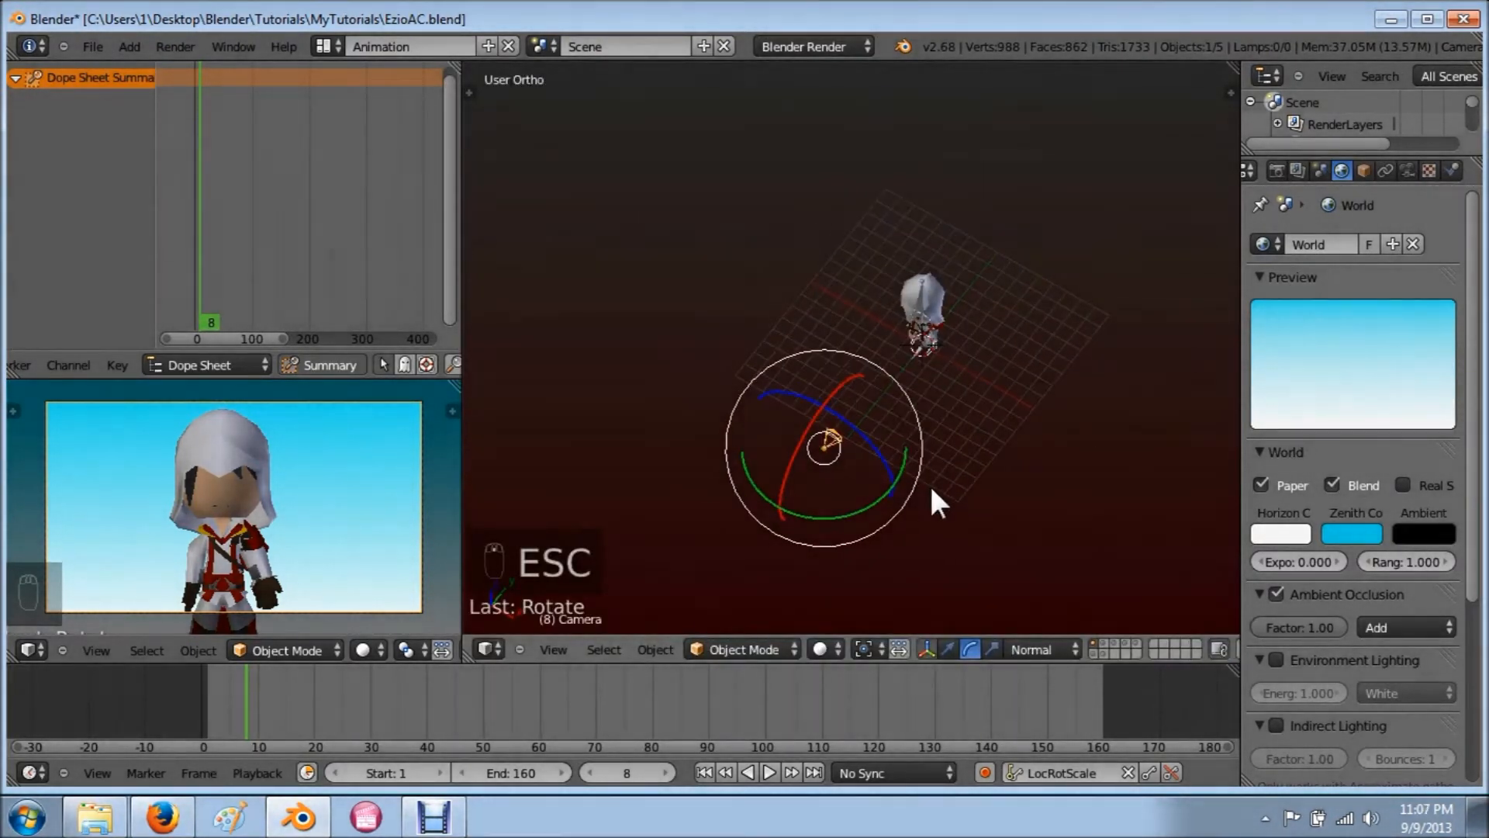
{"action": "left_click", "coordinate": [1095, 651], "text": "shift"}
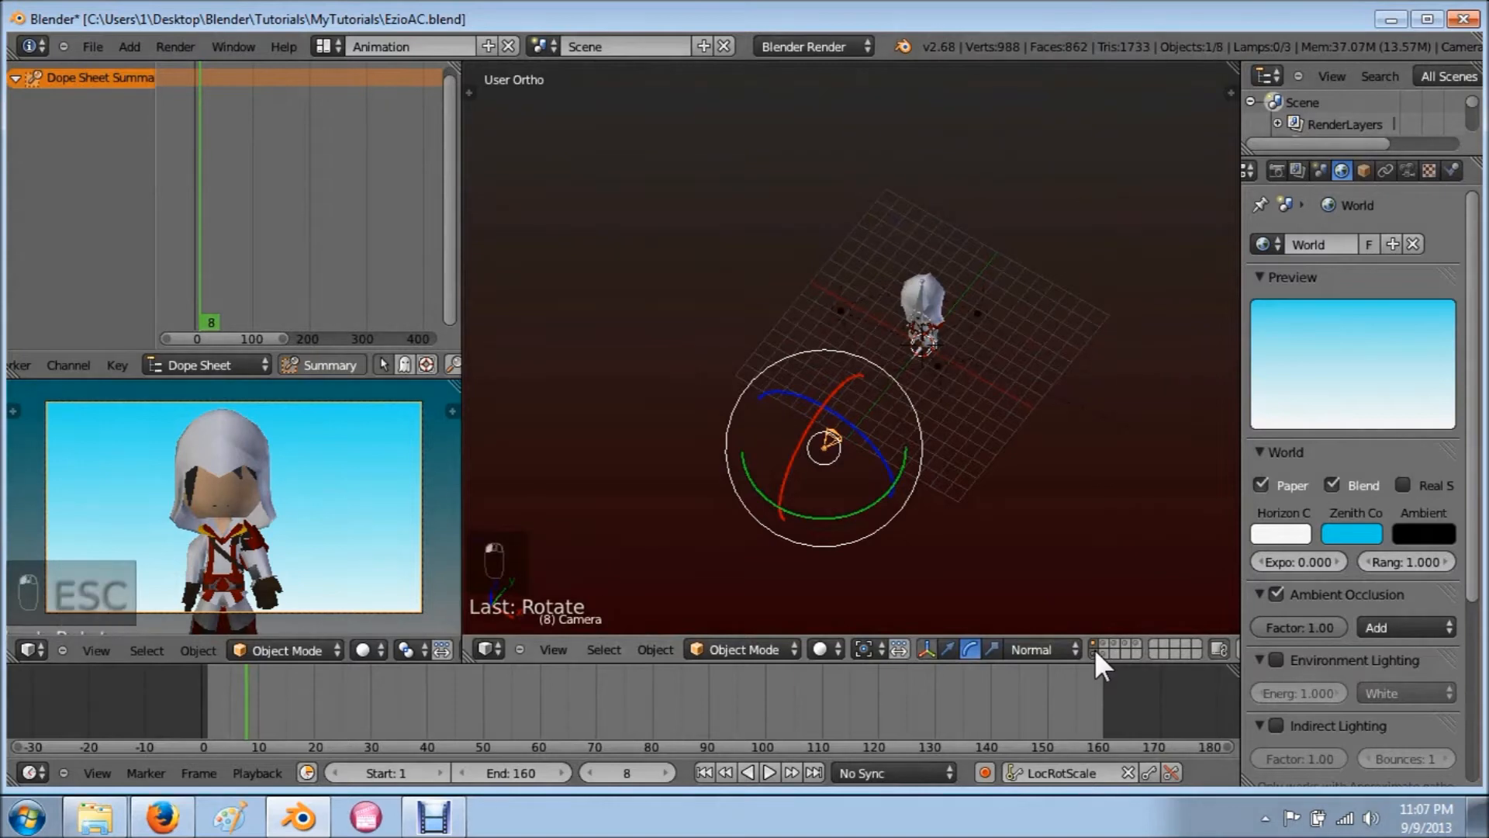
{"action": "left_click", "coordinate": [174, 47]}
{"action": "left_click", "coordinate": [183, 62]}
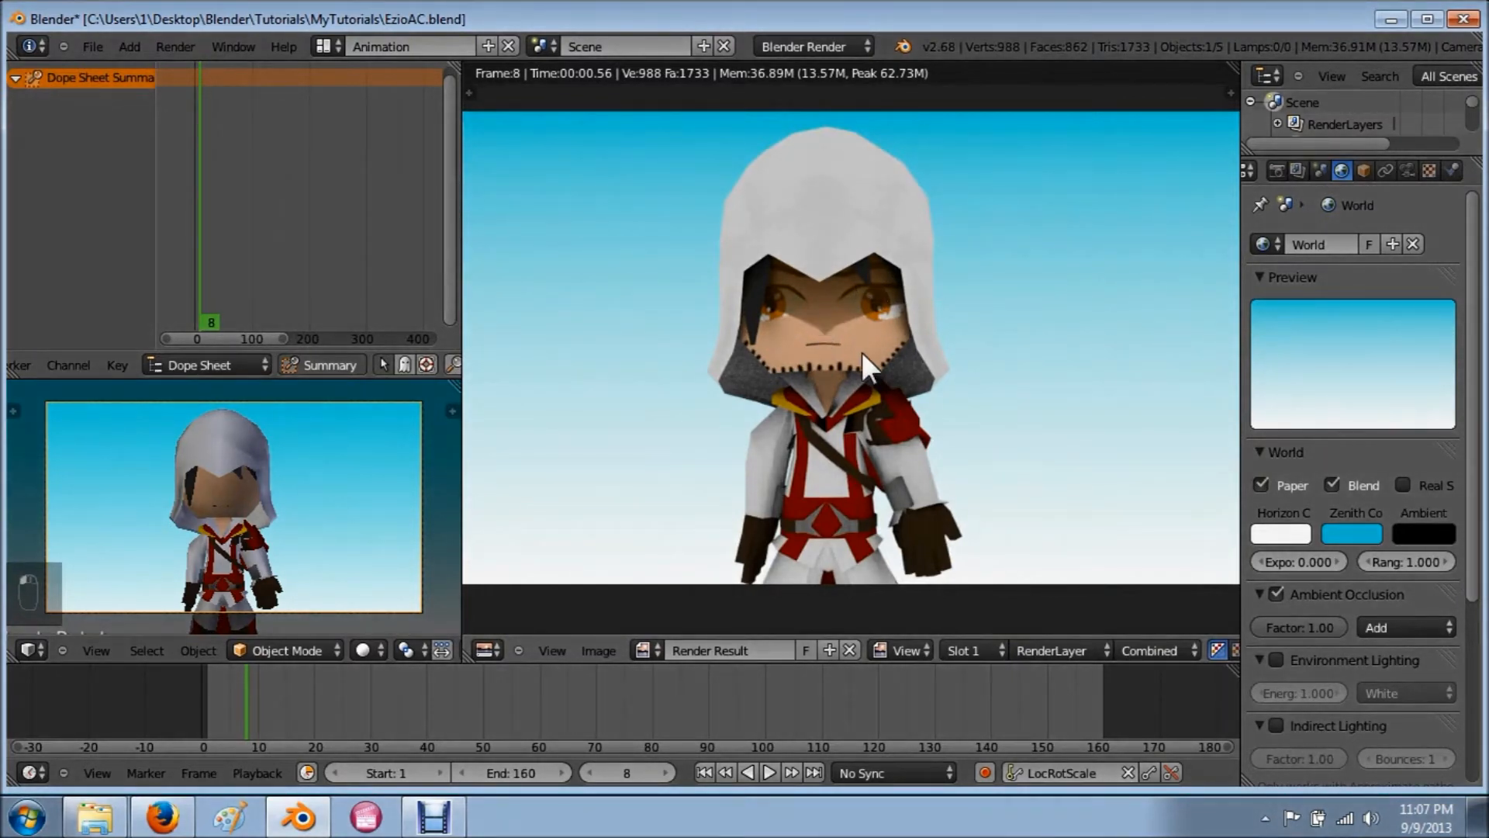
{"action": "key", "text": "Escape"}
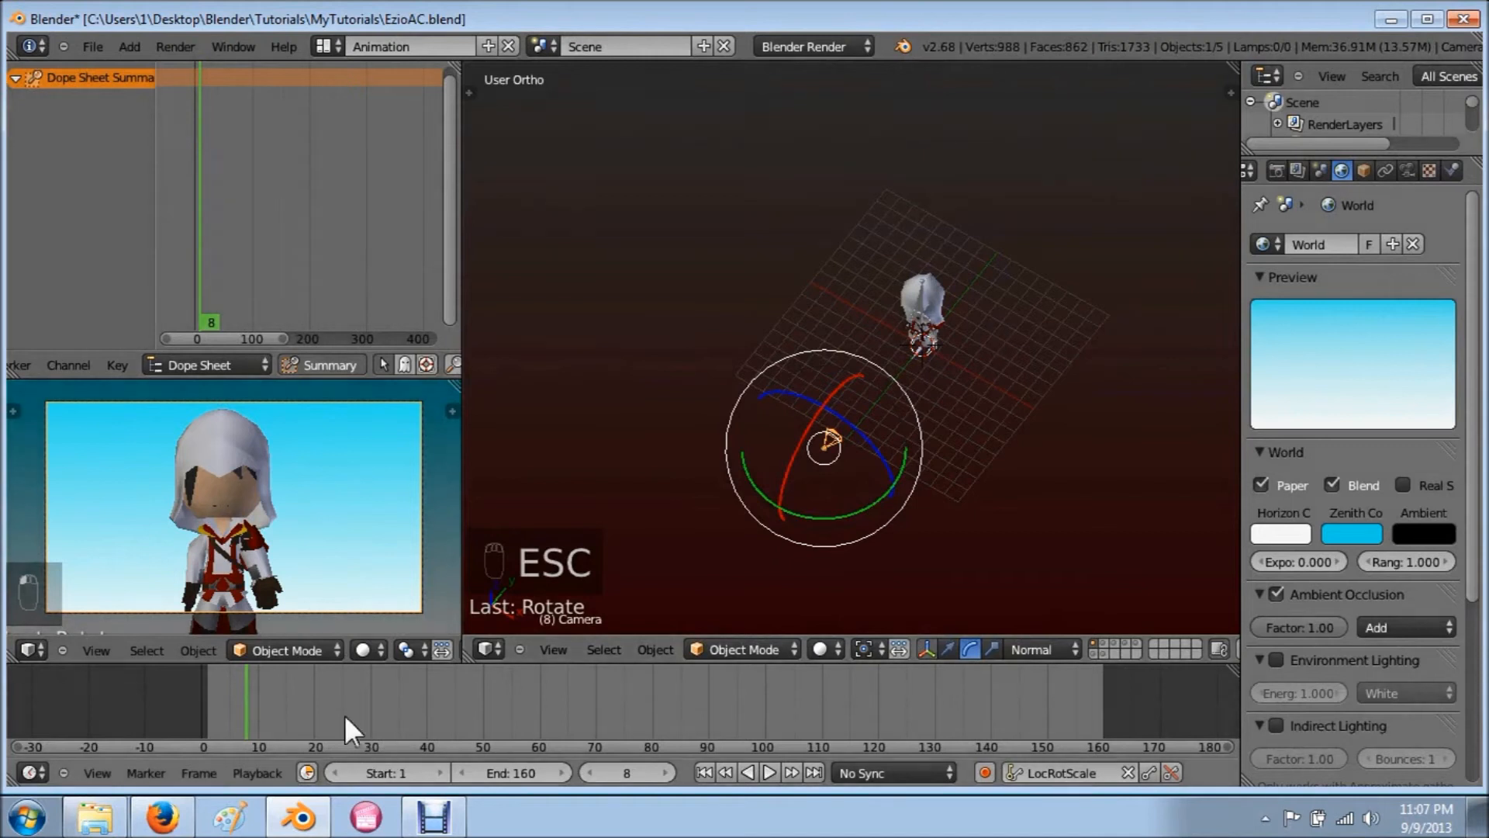
Step: Play the animation from the first frame to check the character's movement in the camera view, and stop playback
{"action": "left_click", "coordinate": [703, 773]}
{"action": "left_click", "coordinate": [768, 772]}
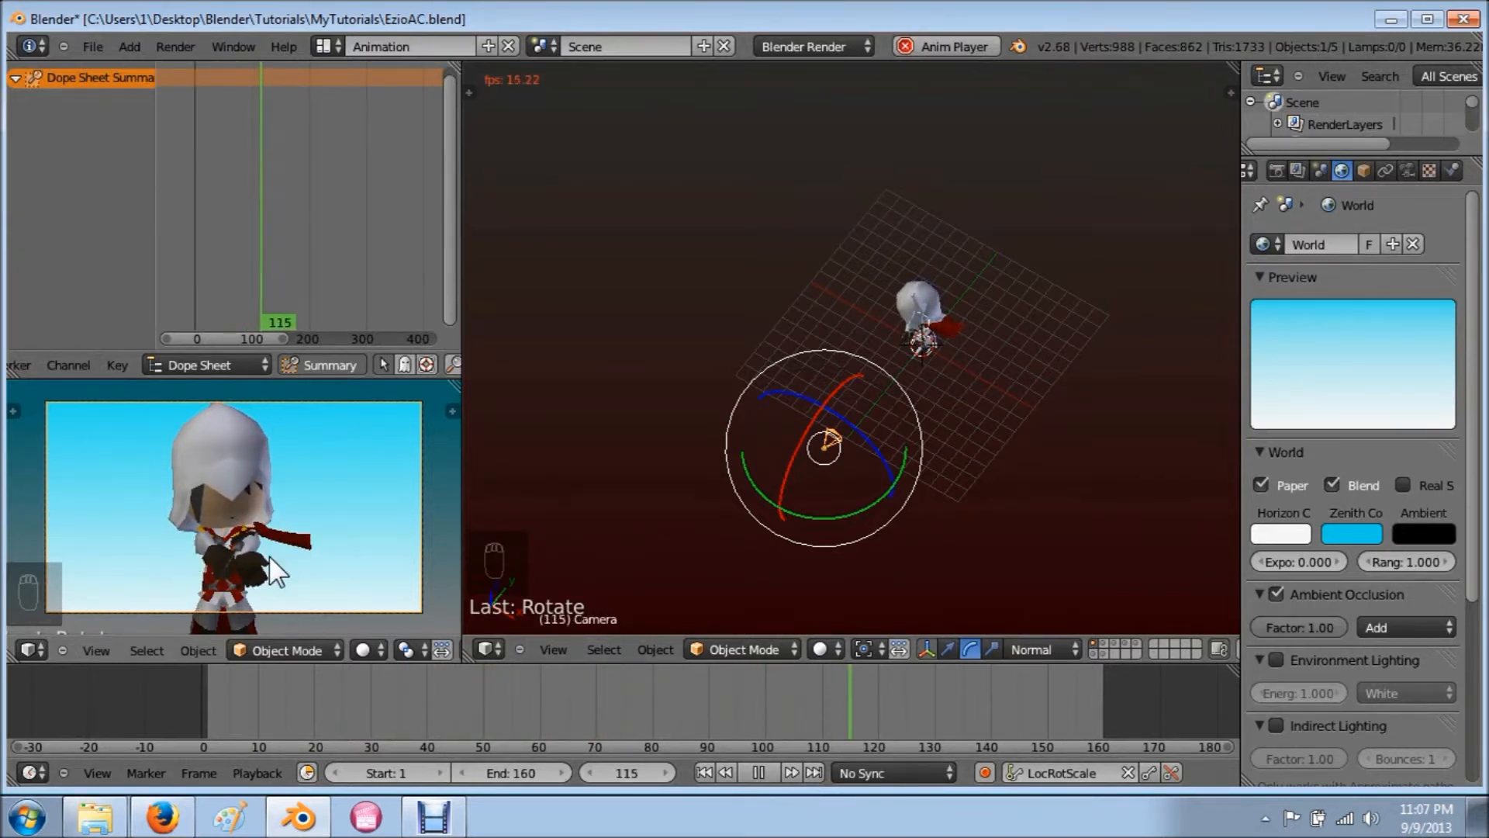
{"action": "left_click", "coordinate": [760, 773]}
Step: Set the anti-aliasing samples to 11 in the scene's render settings
{"action": "left_click", "coordinate": [1277, 169]}
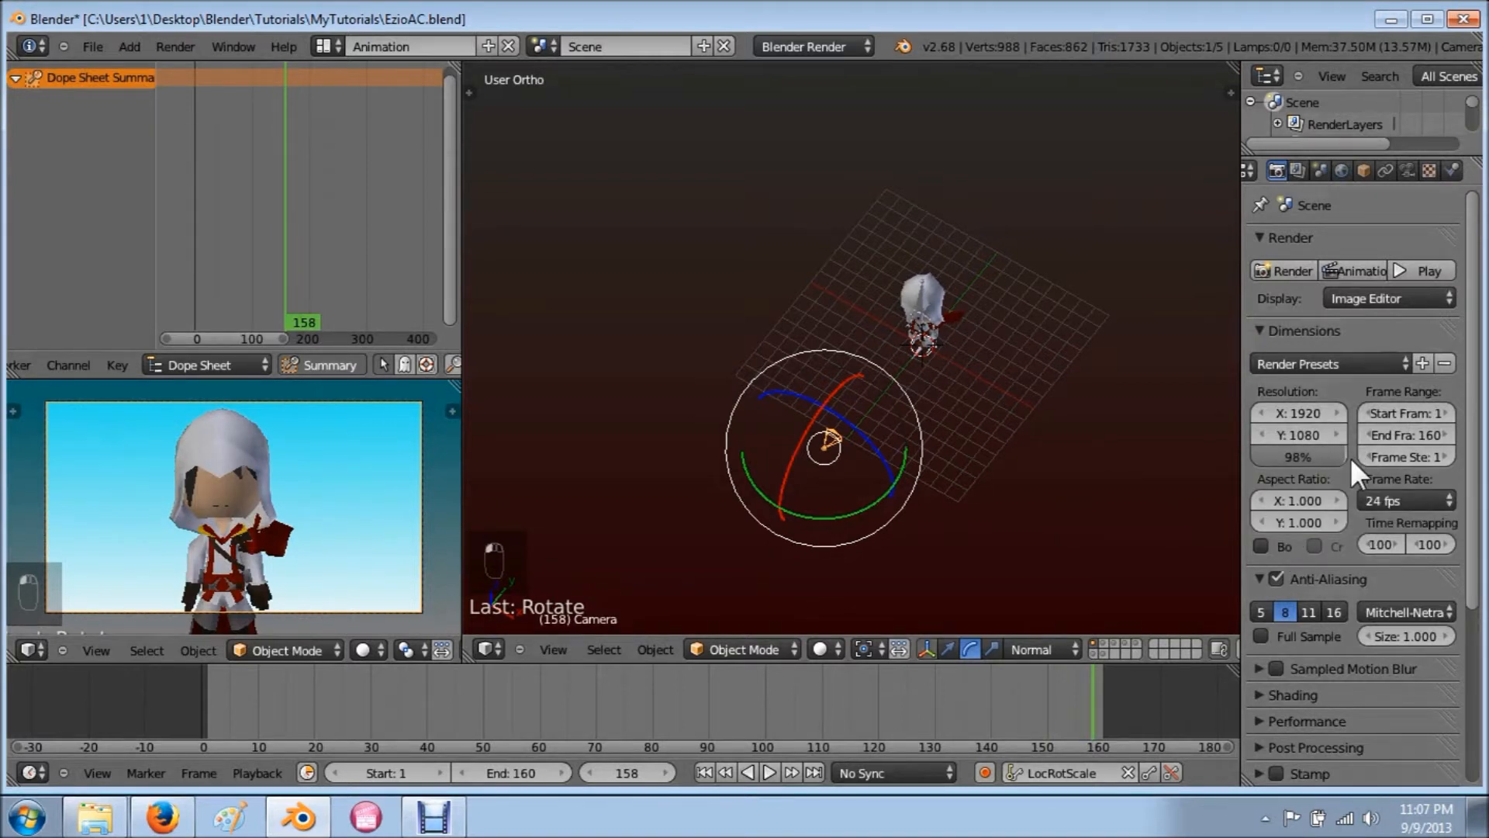
{"action": "middle_click_drag", "start_coordinate": [1097, 481], "coordinate": [1071, 447]}
{"action": "scroll", "coordinate": [1071, 447], "scroll_direction": "up", "scroll_amount": 3}
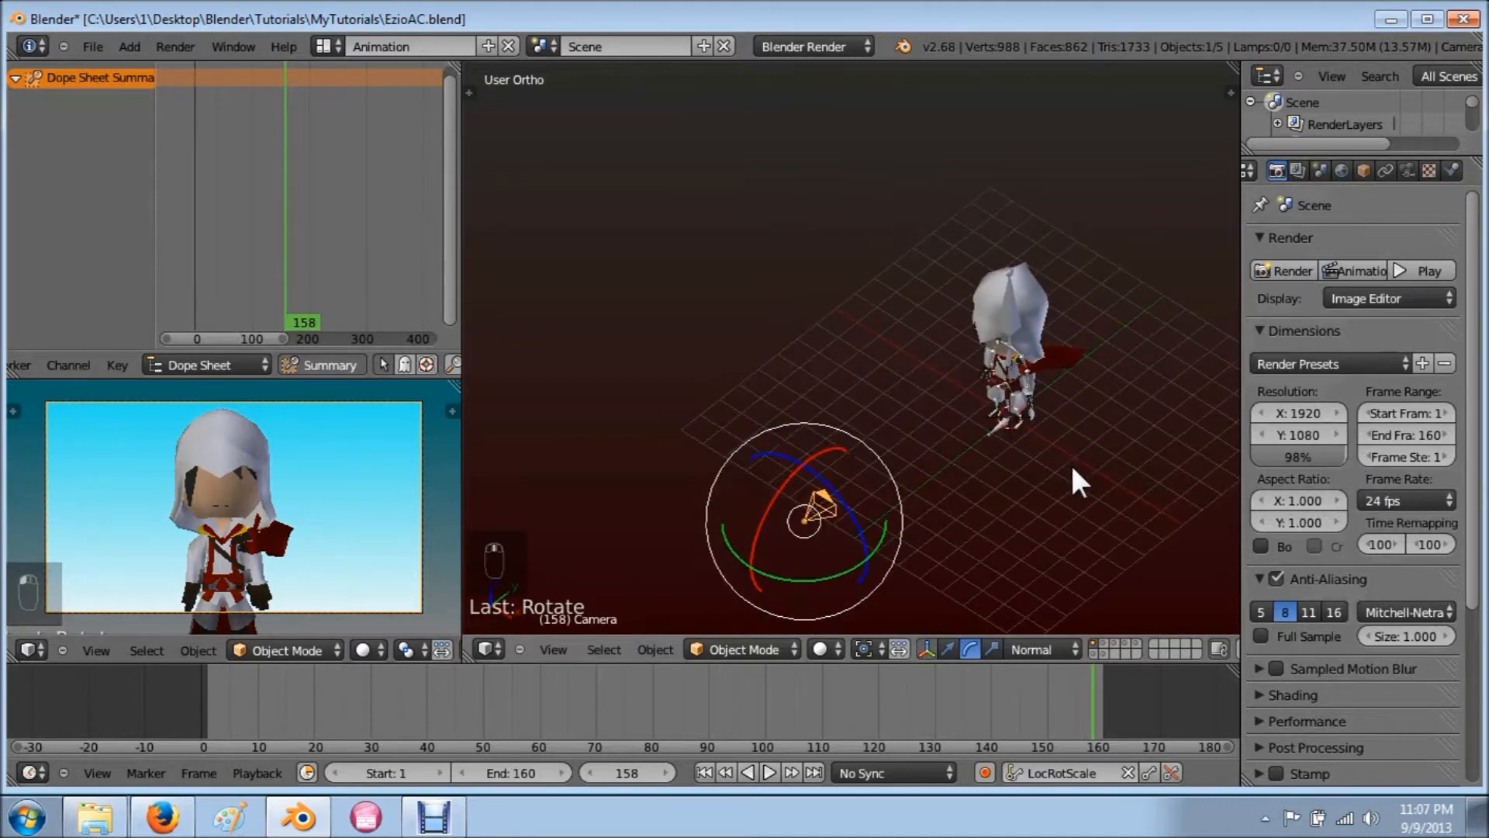
{"action": "mouse_move", "coordinate": [1067, 499]}
{"action": "middle_mouse_down"}
{"action": "mouse_move", "coordinate": [1050, 475]}
{"action": "mouse_move", "coordinate": [1071, 515]}
{"action": "mouse_move", "coordinate": [1044, 469]}
{"action": "mouse_move", "coordinate": [1079, 481]}
{"action": "middle_mouse_up"}
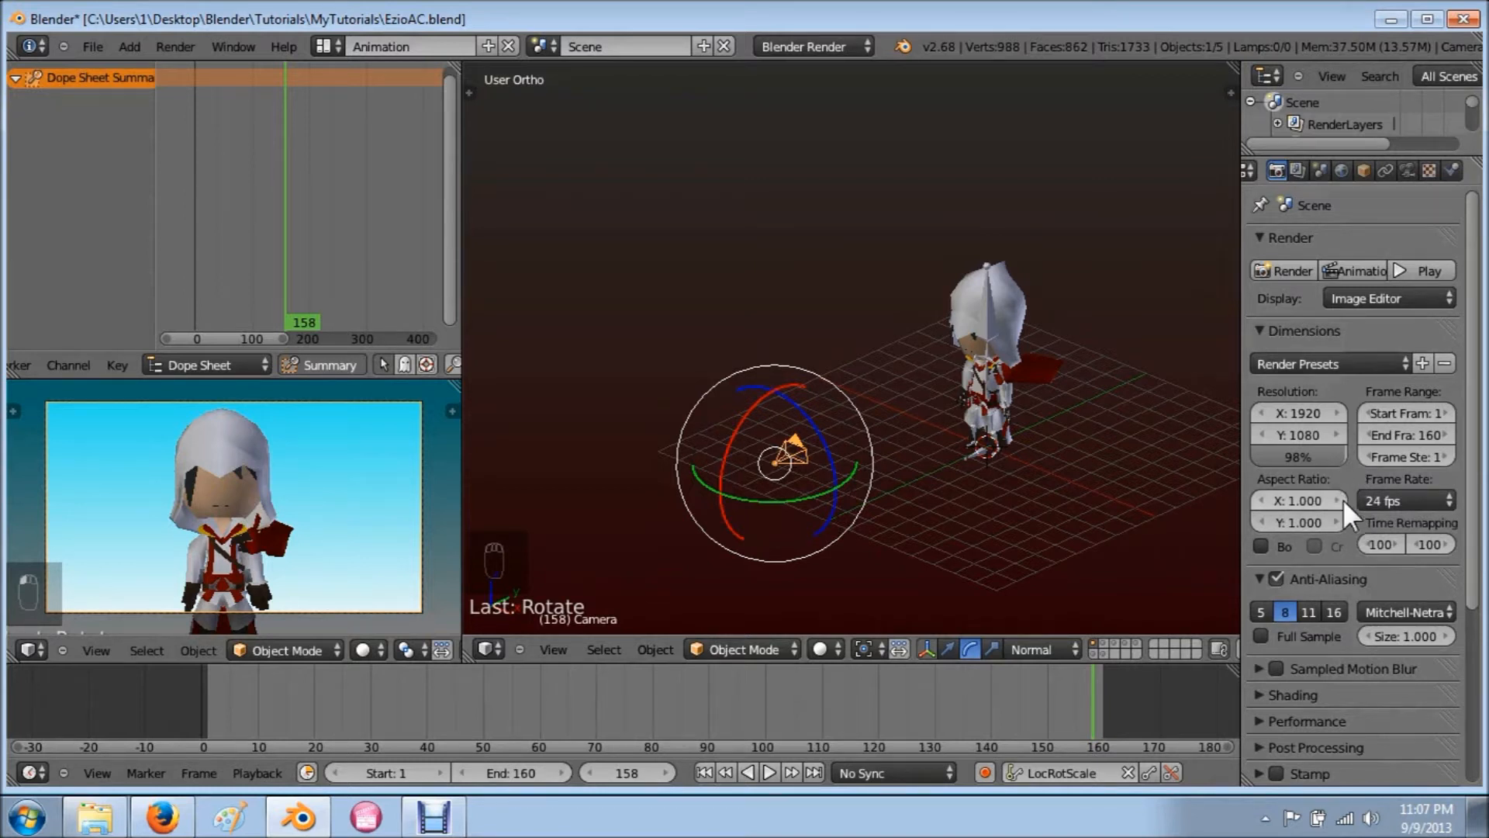
{"action": "left_click", "coordinate": [1307, 614]}
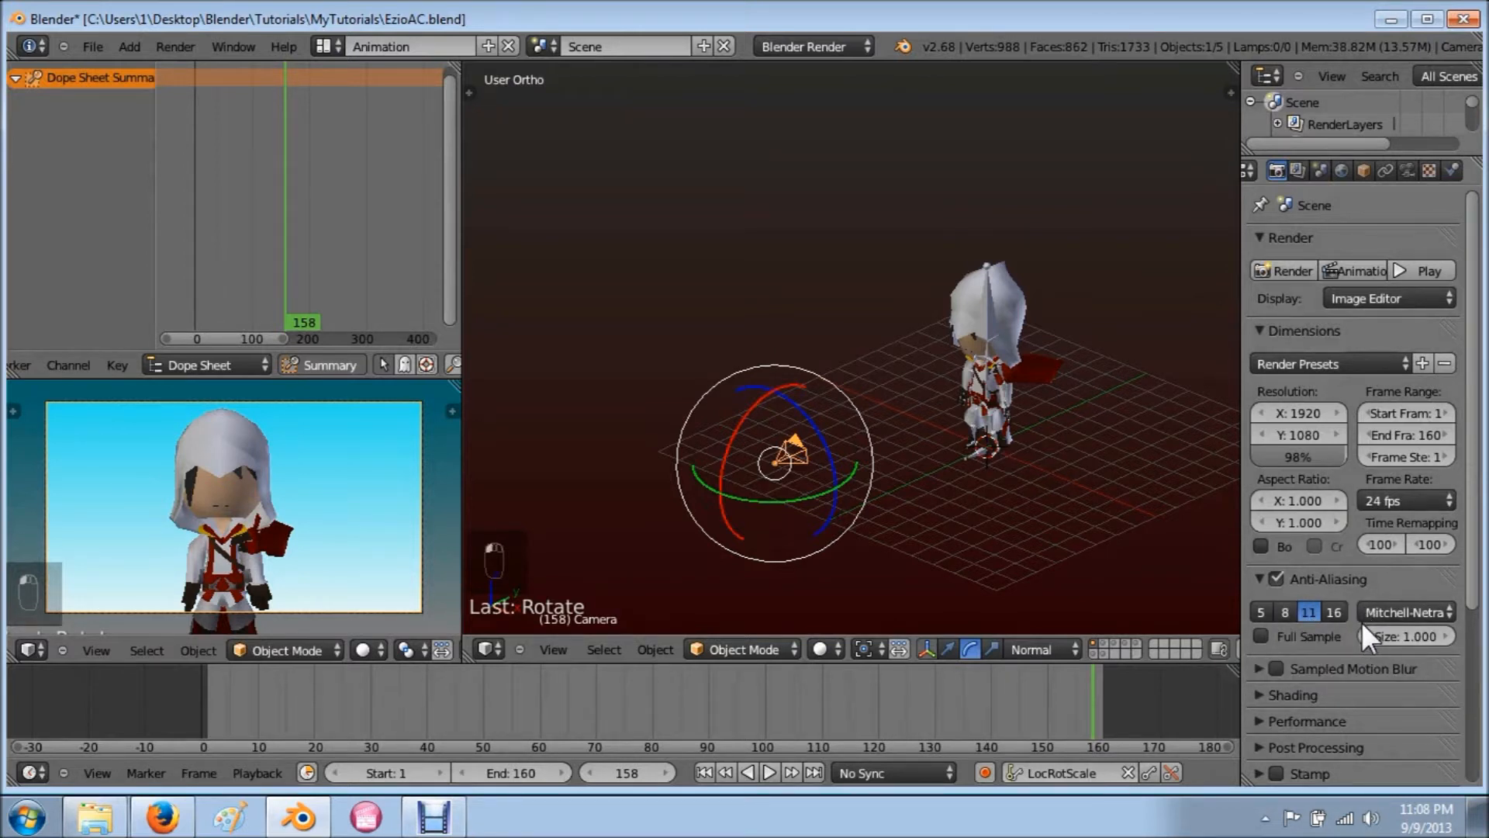
Step: Look through the Shading, Performance and Post Processing render settings, collapse them, and show the Output settings
{"action": "scroll", "coordinate": [1351, 616], "scroll_direction": "down", "scroll_amount": 2}
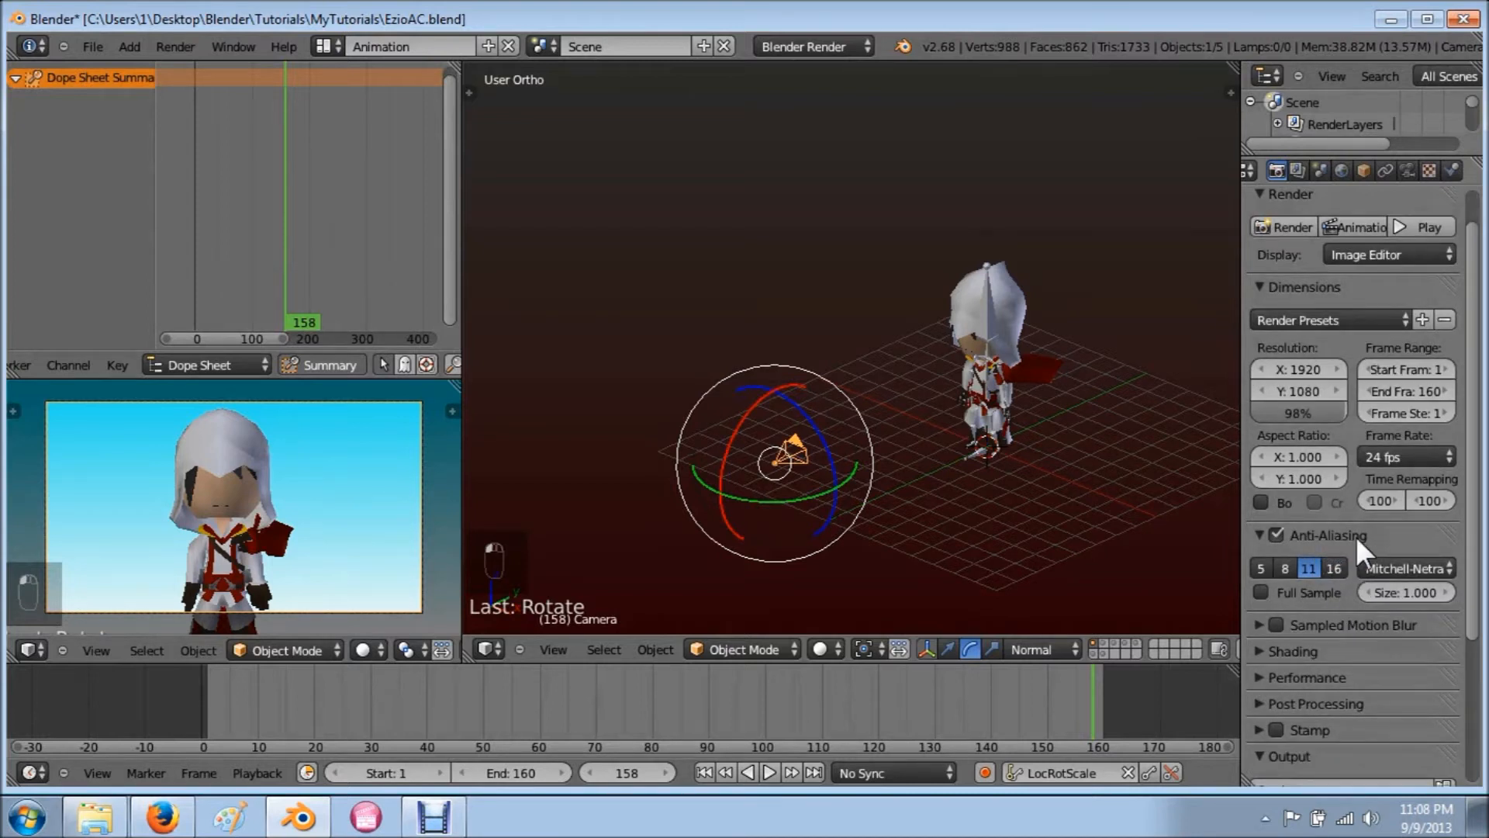
{"action": "scroll", "coordinate": [1356, 543], "scroll_direction": "down", "scroll_amount": 3}
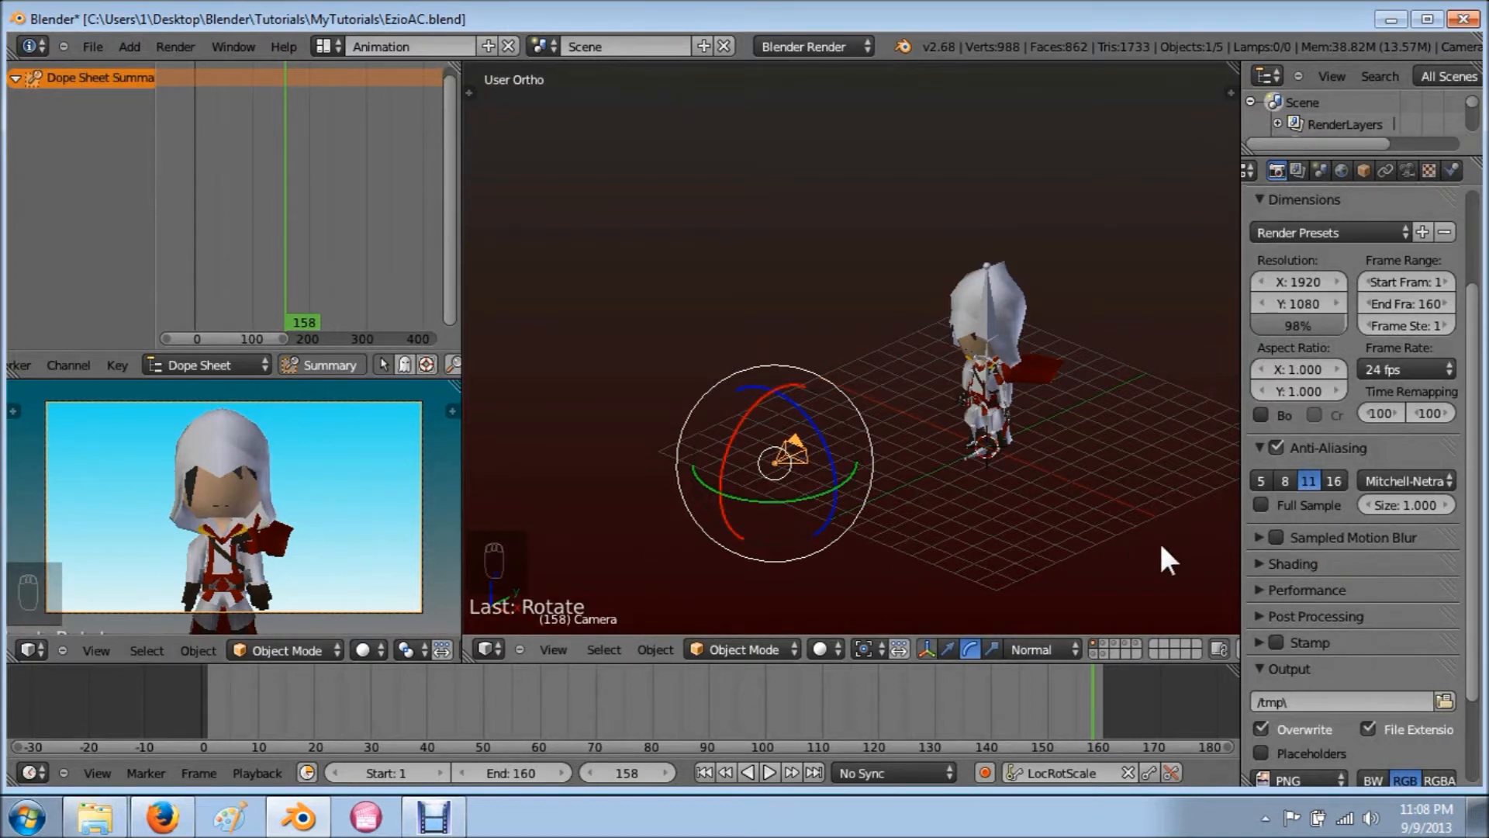
{"action": "scroll", "coordinate": [1309, 530], "scroll_direction": "down", "scroll_amount": 2}
{"action": "left_click", "coordinate": [1257, 520]}
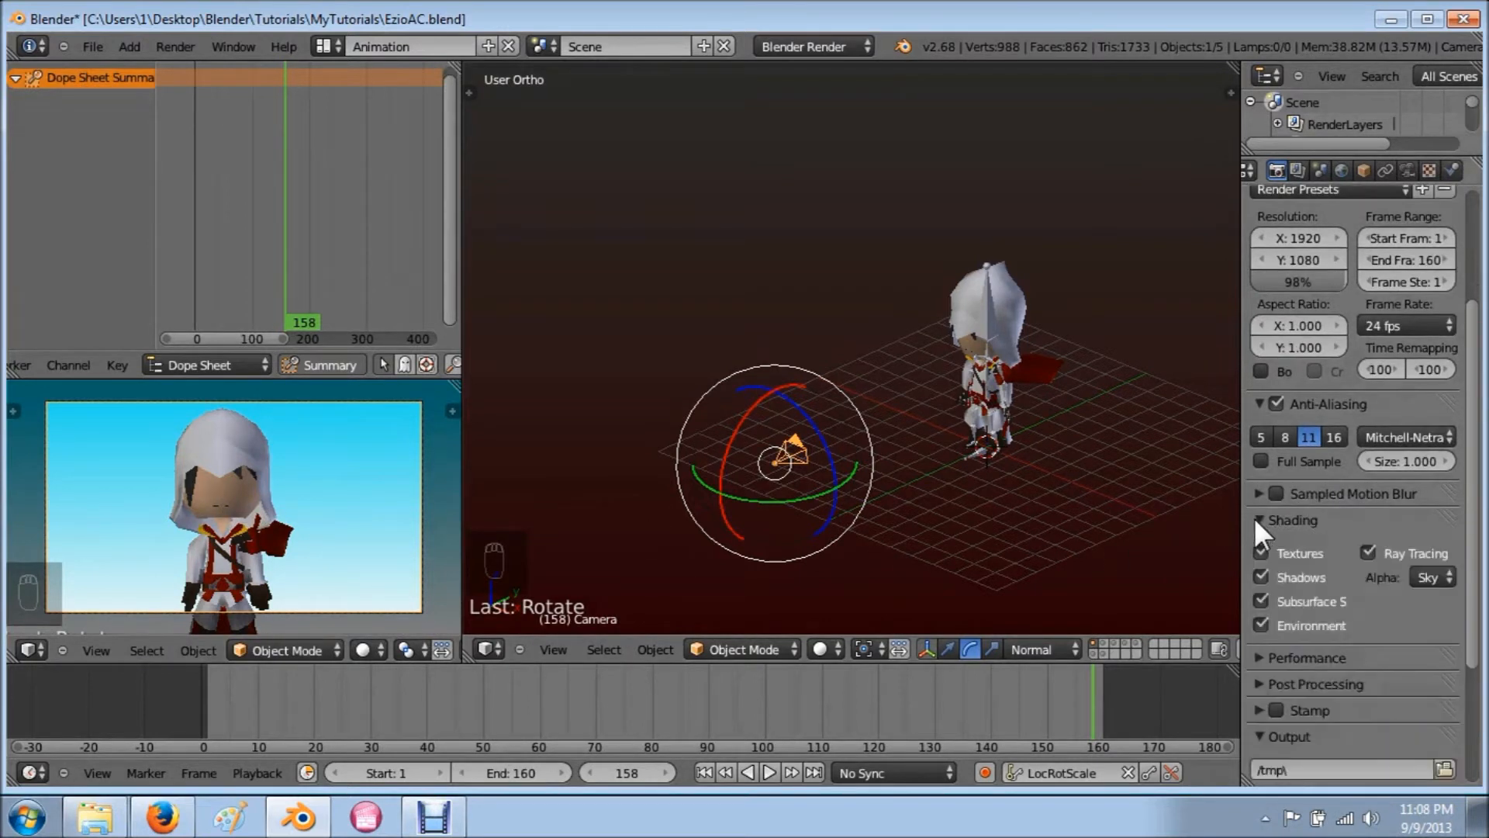
{"action": "left_click", "coordinate": [1254, 518]}
{"action": "left_click", "coordinate": [1253, 544]}
{"action": "left_click", "coordinate": [1252, 545]}
{"action": "left_click", "coordinate": [1255, 566]}
{"action": "left_click", "coordinate": [1255, 565]}
{"action": "left_click", "coordinate": [1255, 566]}
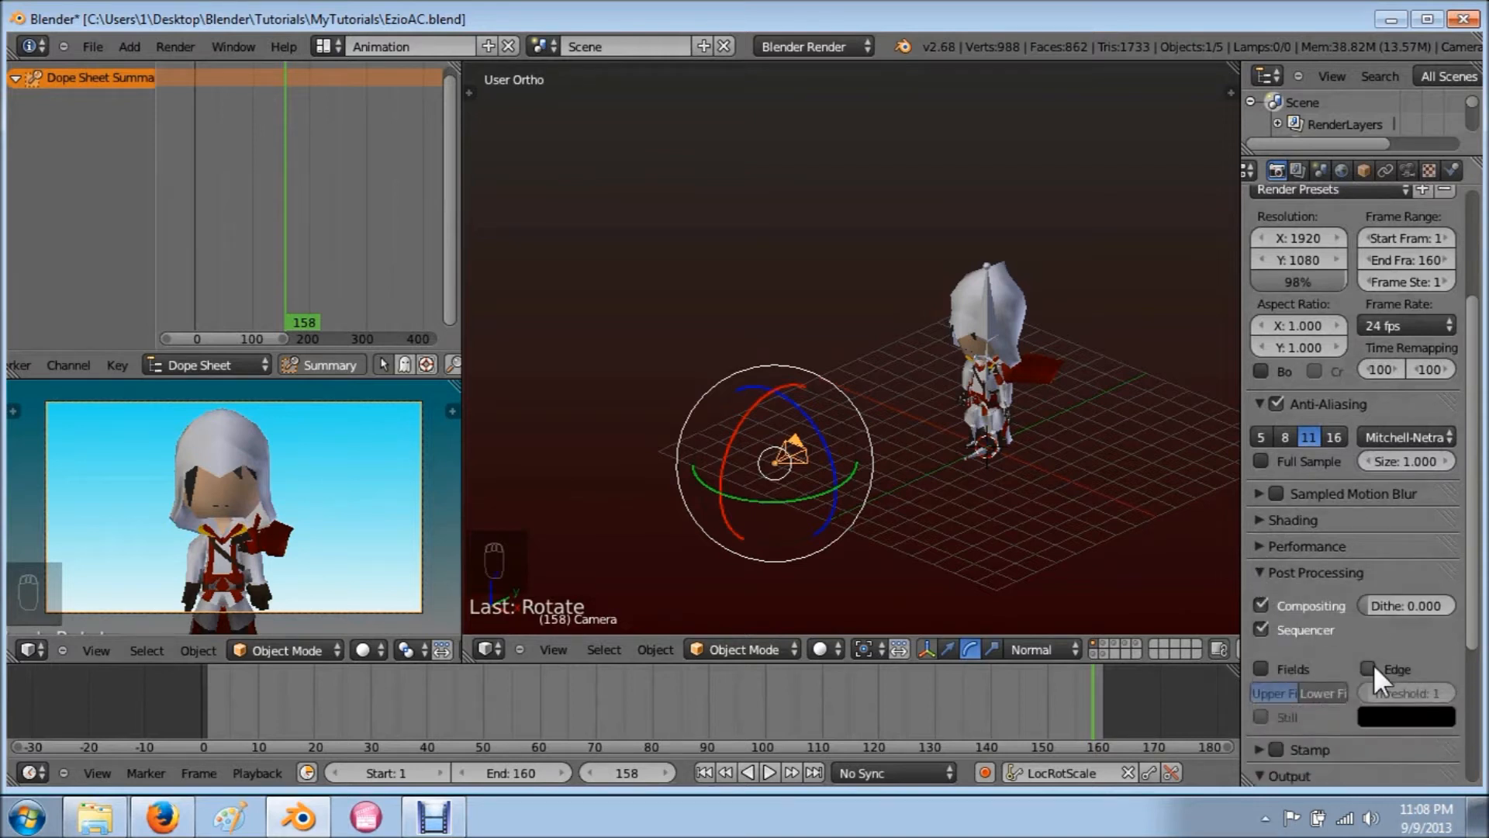
{"action": "left_click", "coordinate": [1258, 571]}
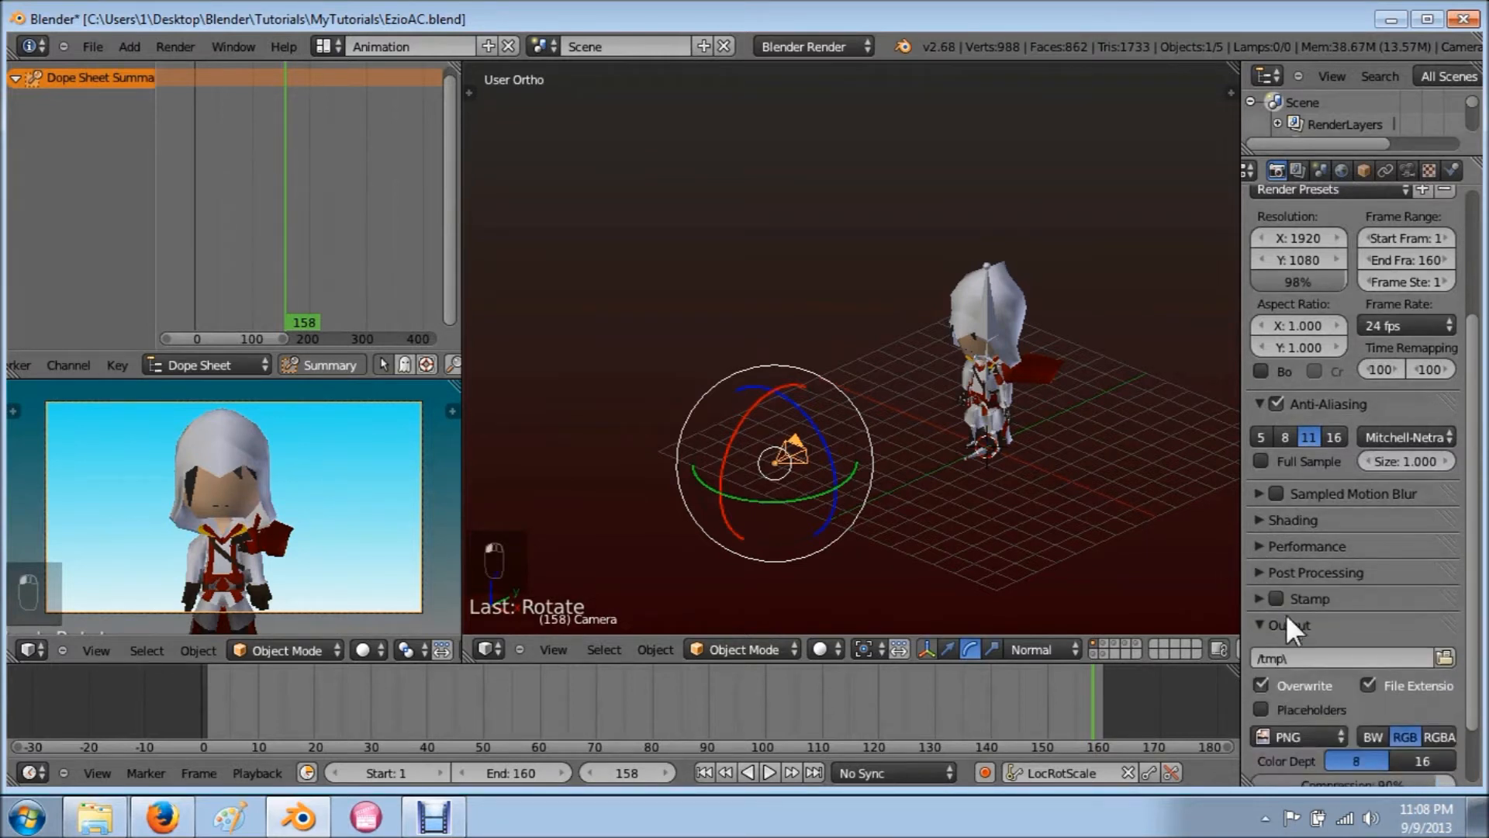
{"action": "scroll", "coordinate": [1344, 529], "scroll_direction": "down", "scroll_amount": 2}
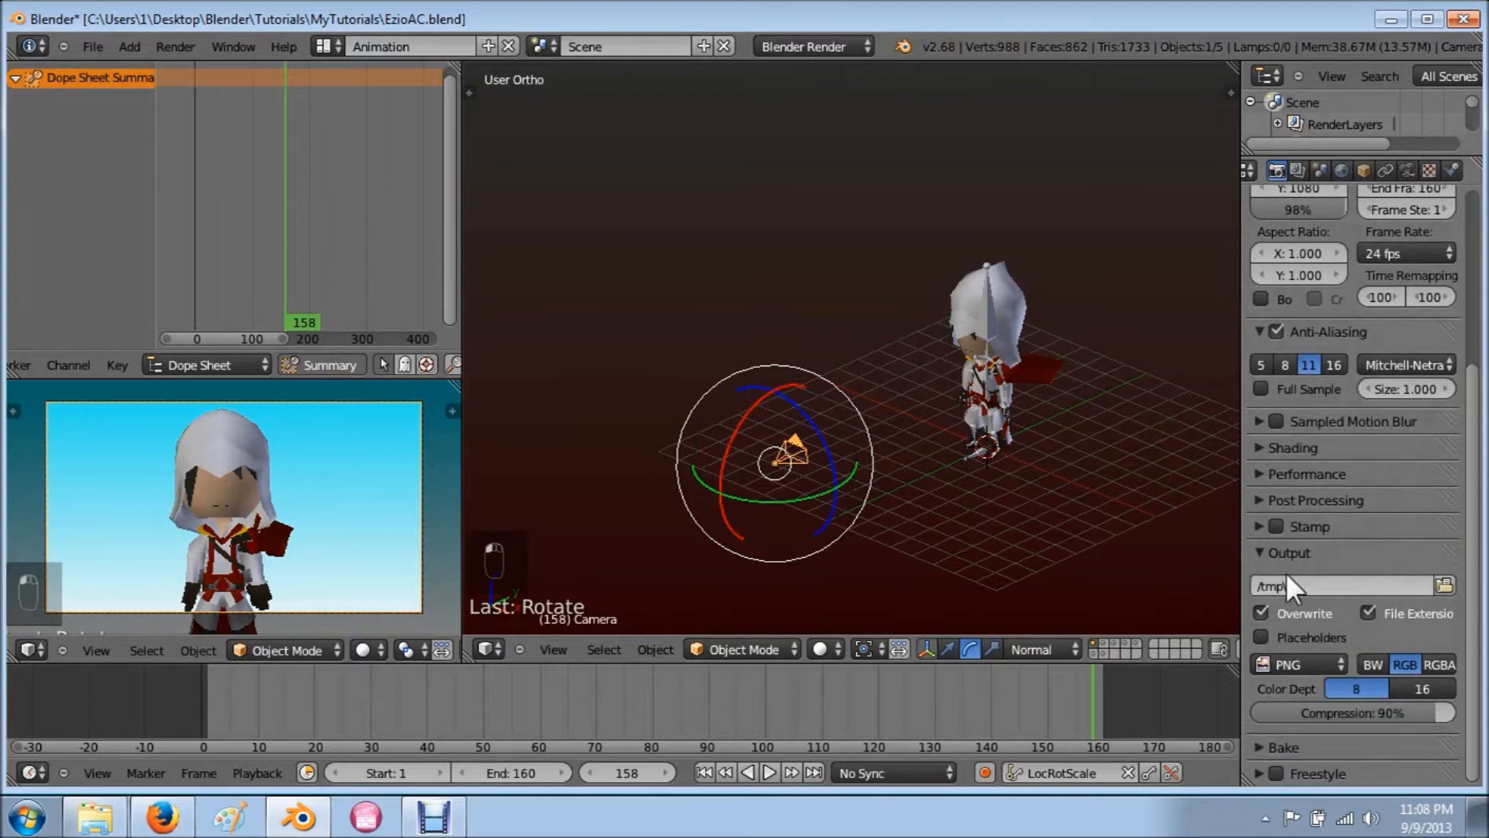
Step: Browse the render output path to Blender\Tutorials\MyTutorials\Renders and create a folder named SharpBlade there
{"action": "left_click", "coordinate": [1443, 586]}
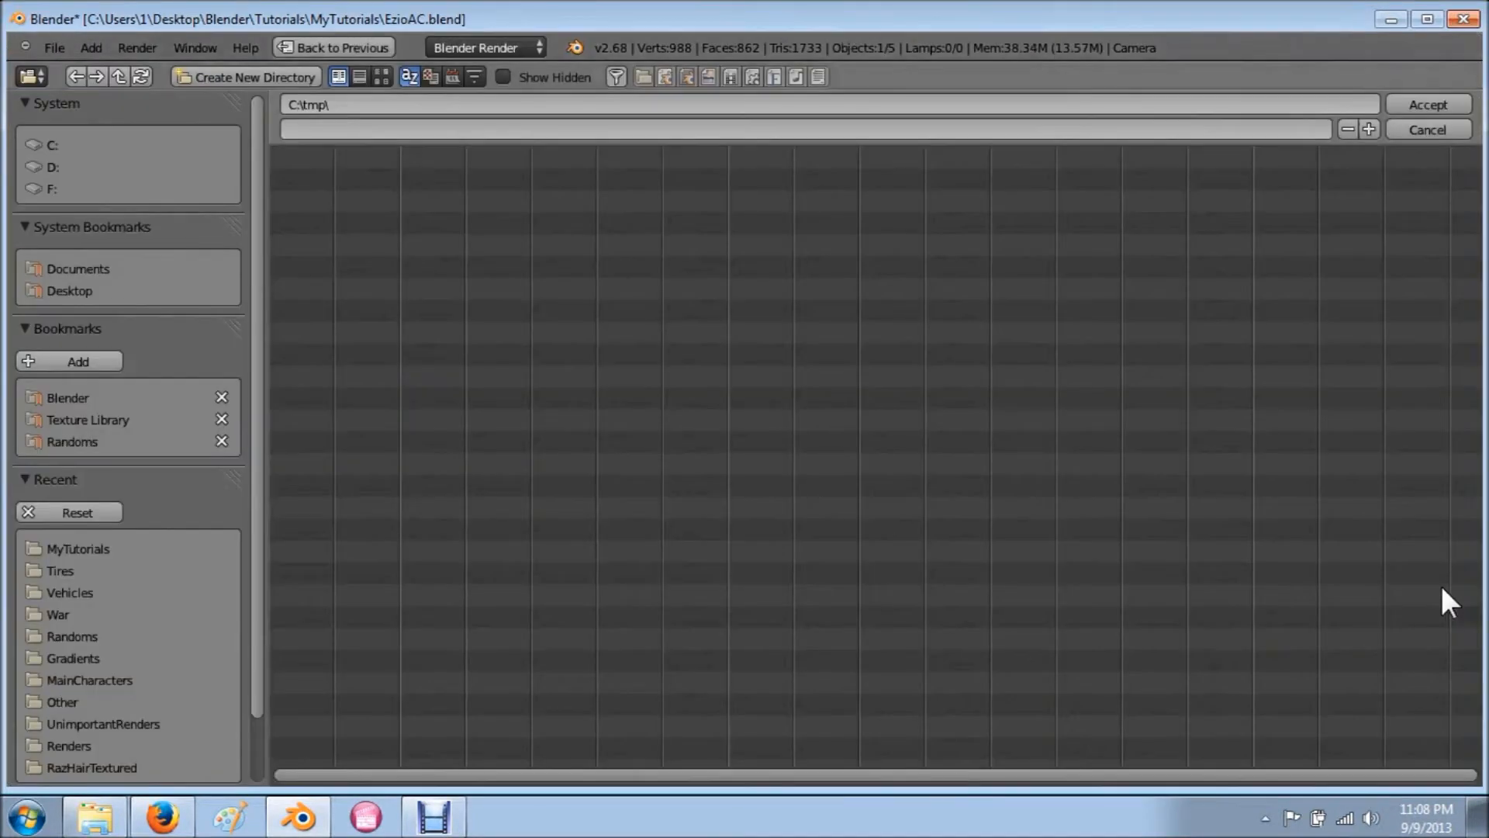
{"action": "left_click", "coordinate": [70, 398]}
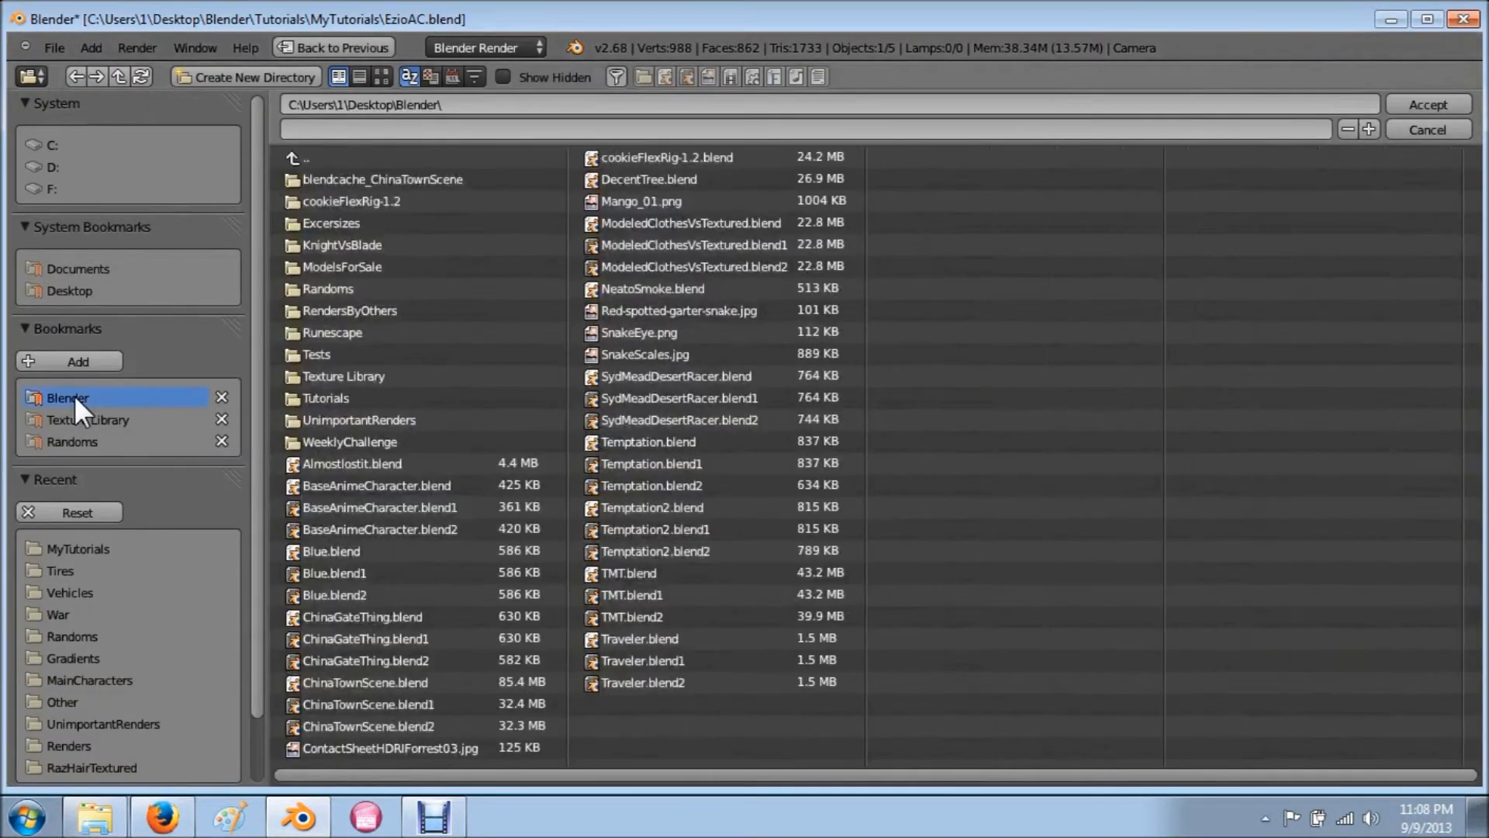
{"action": "left_click", "coordinate": [351, 393]}
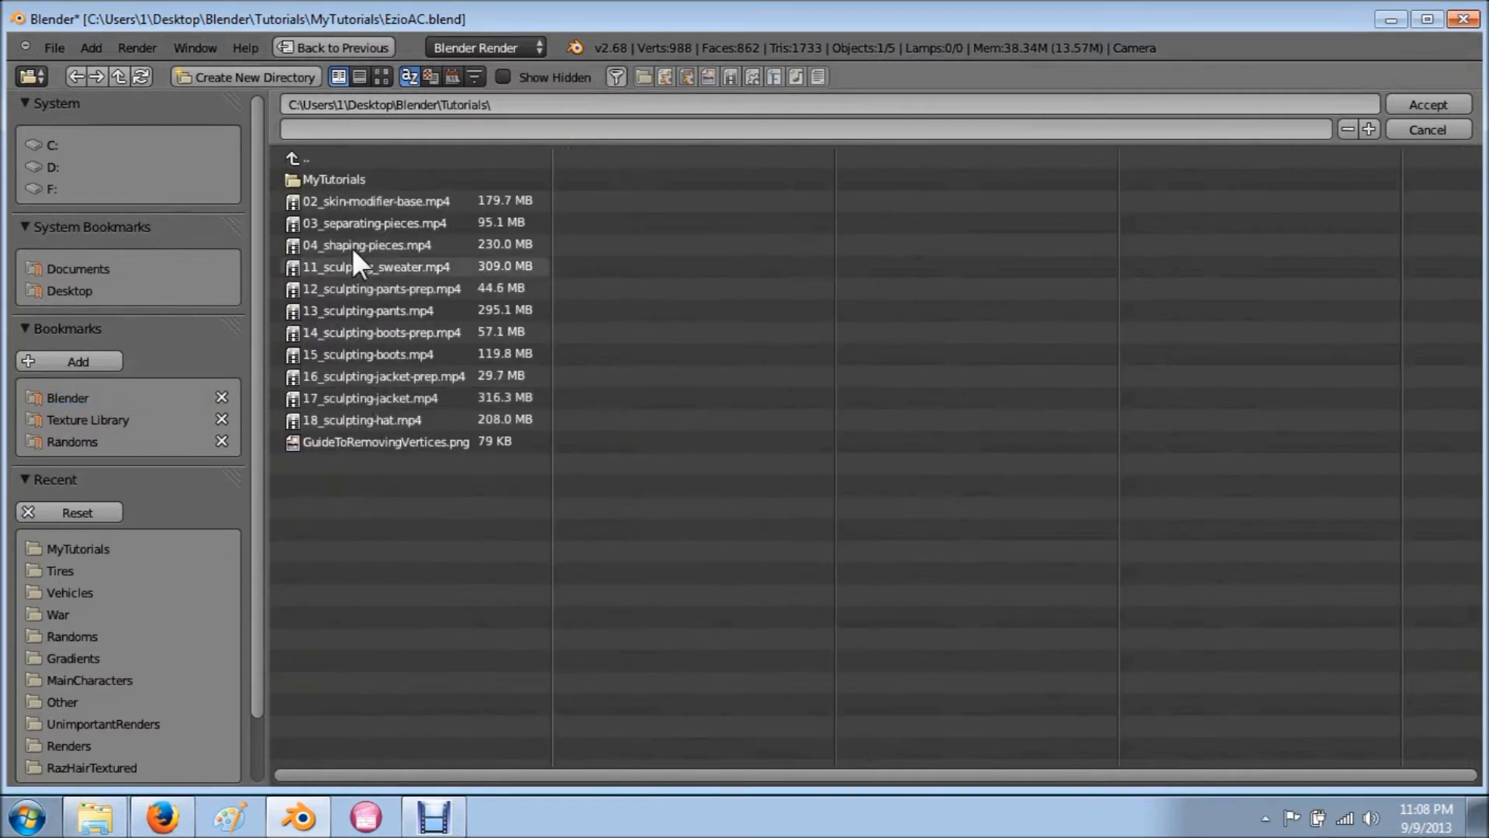
{"action": "left_click", "coordinate": [351, 170]}
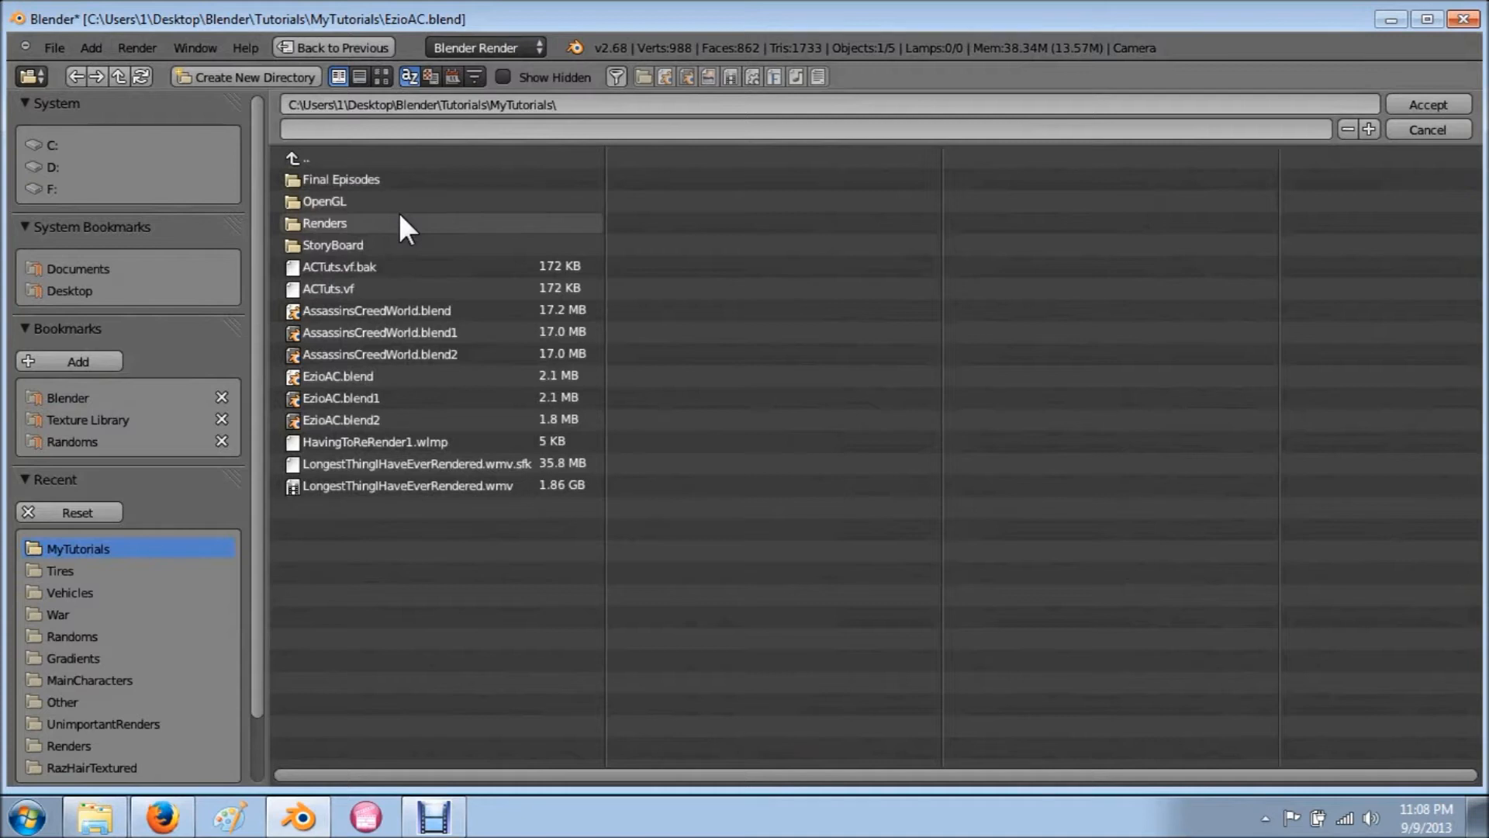
{"action": "left_click", "coordinate": [347, 223]}
{"action": "left_click", "coordinate": [268, 72]}
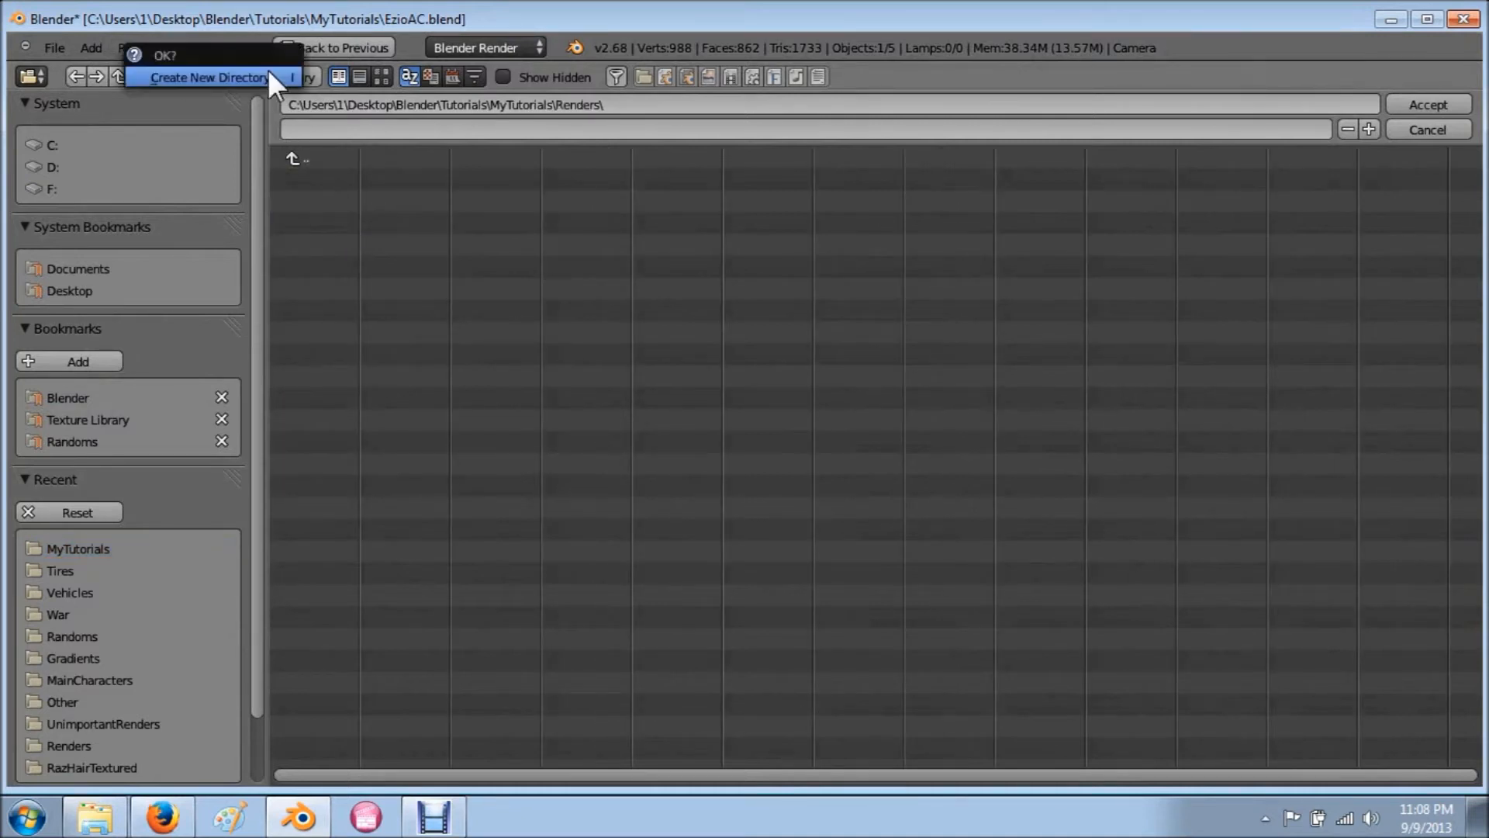
{"action": "left_click", "coordinate": [267, 68]}
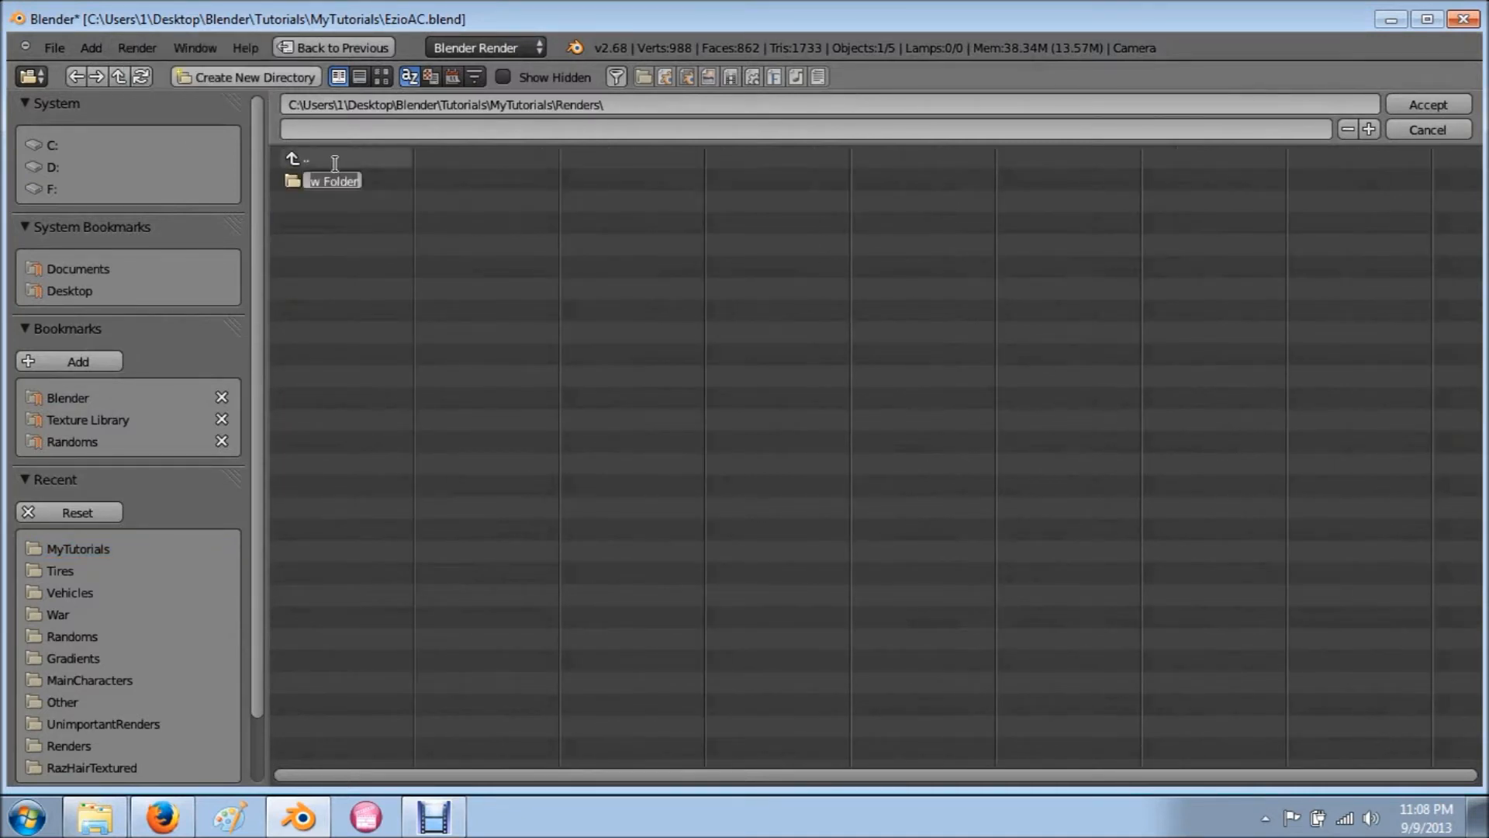
{"action": "type", "text": "SharpBlade"}
{"action": "key", "text": "Return"}
Step: Create a folder named PNGZ inside the SharpBlade folder and open it
{"action": "left_click", "coordinate": [330, 179]}
{"action": "left_click", "coordinate": [281, 75]}
{"action": "left_click", "coordinate": [281, 77]}
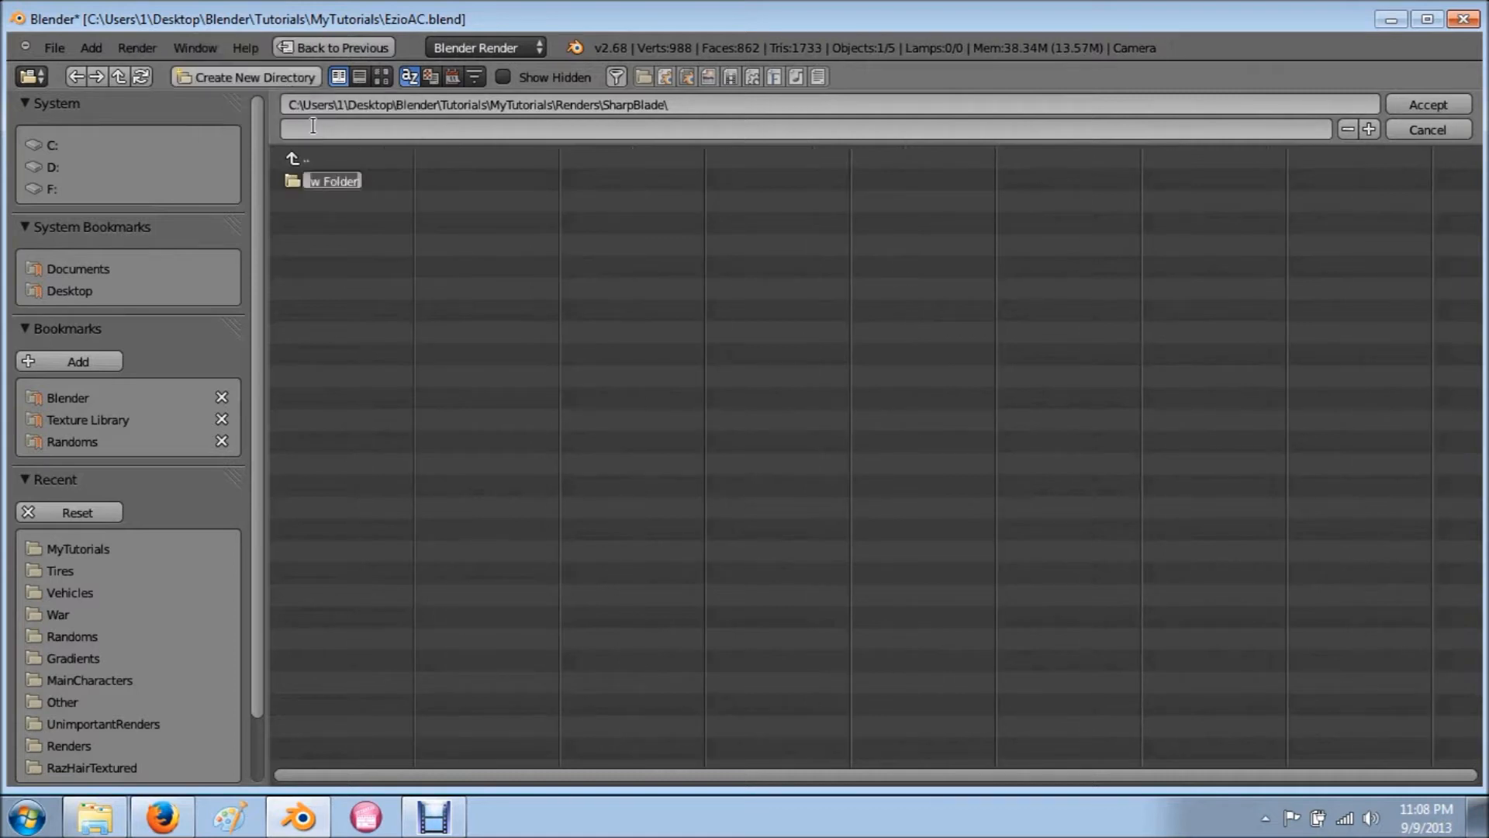
{"action": "type", "text": "PNGZ"}
{"action": "key", "text": "Return"}
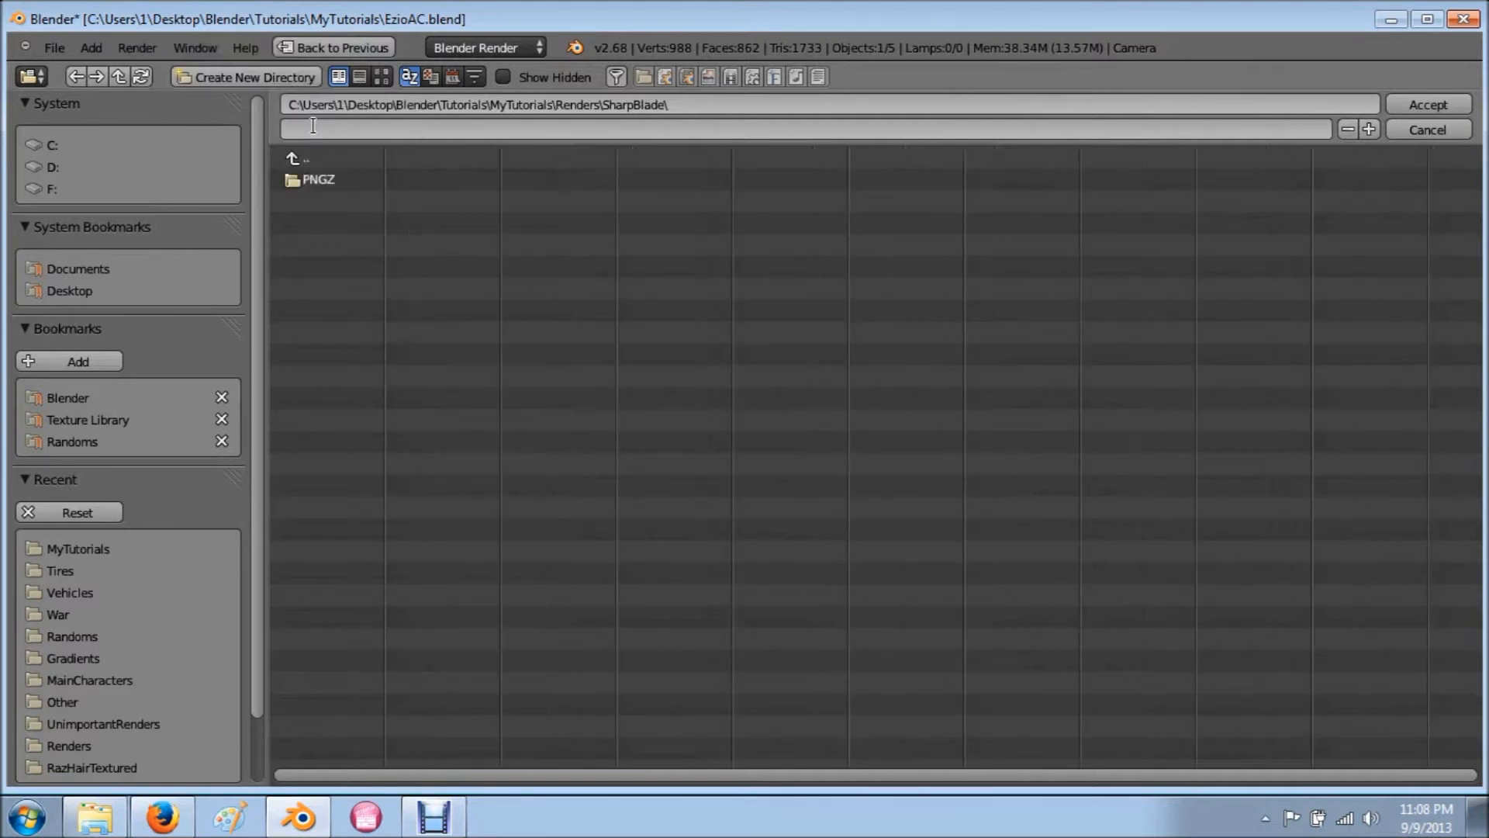
{"action": "left_click", "coordinate": [326, 179]}
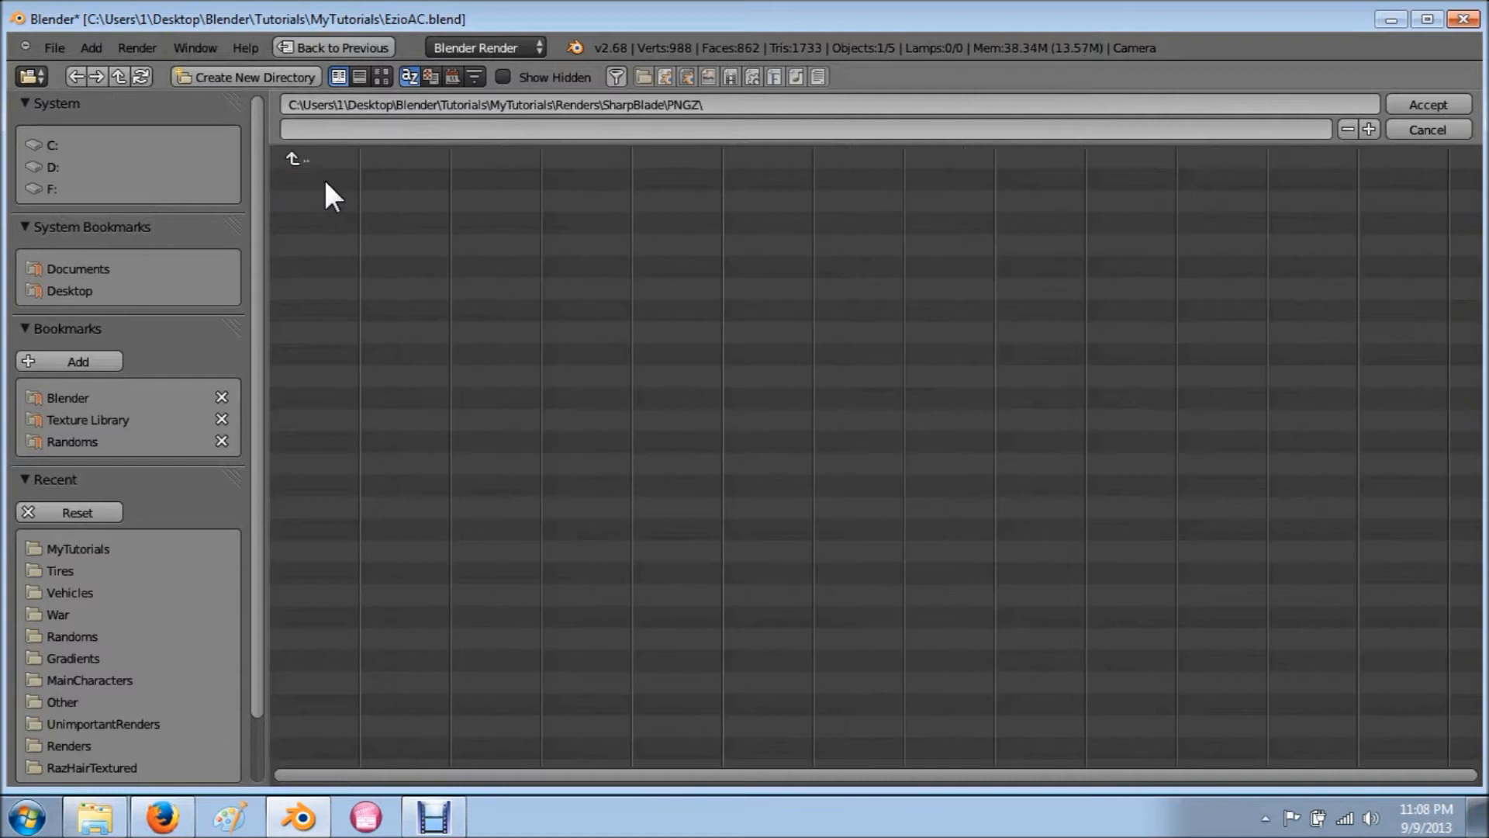
Step: Name the output files SharpBladePNGZ and accept the PNGZ folder as the render output path
{"action": "left_click", "coordinate": [340, 129]}
{"action": "type", "text": "SharpBlade"}
{"action": "type", "text": "PNGZ"}
{"action": "left_click", "coordinate": [1428, 104]}
{"action": "left_click", "coordinate": [1429, 104]}
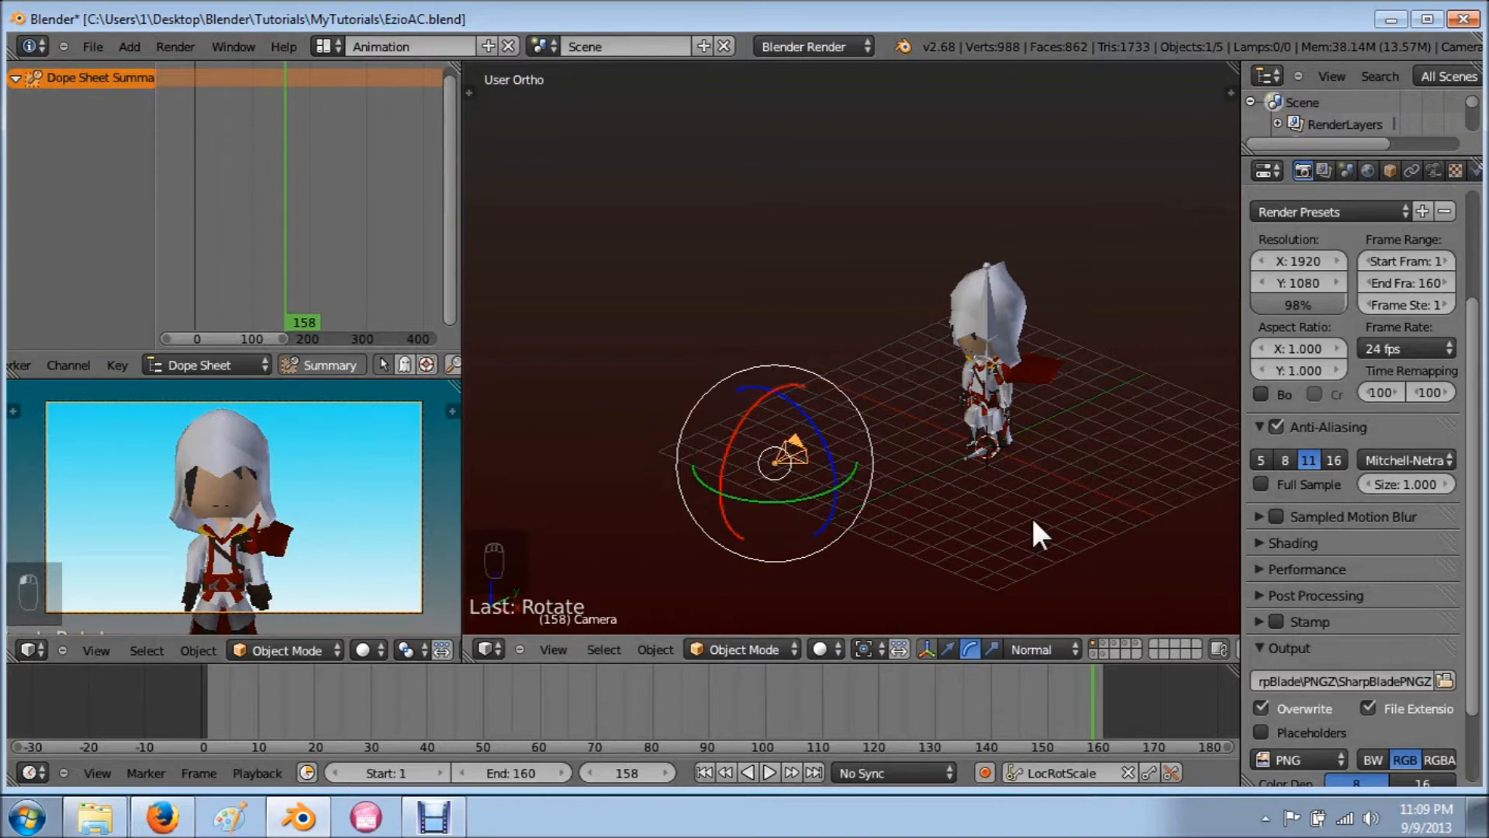
Step: Change the render output format to MPEG and show its encoding settings
{"action": "scroll", "coordinate": [1327, 549], "scroll_direction": "down", "scroll_amount": 2}
{"action": "scroll", "coordinate": [1344, 548], "scroll_direction": "down", "scroll_amount": 2}
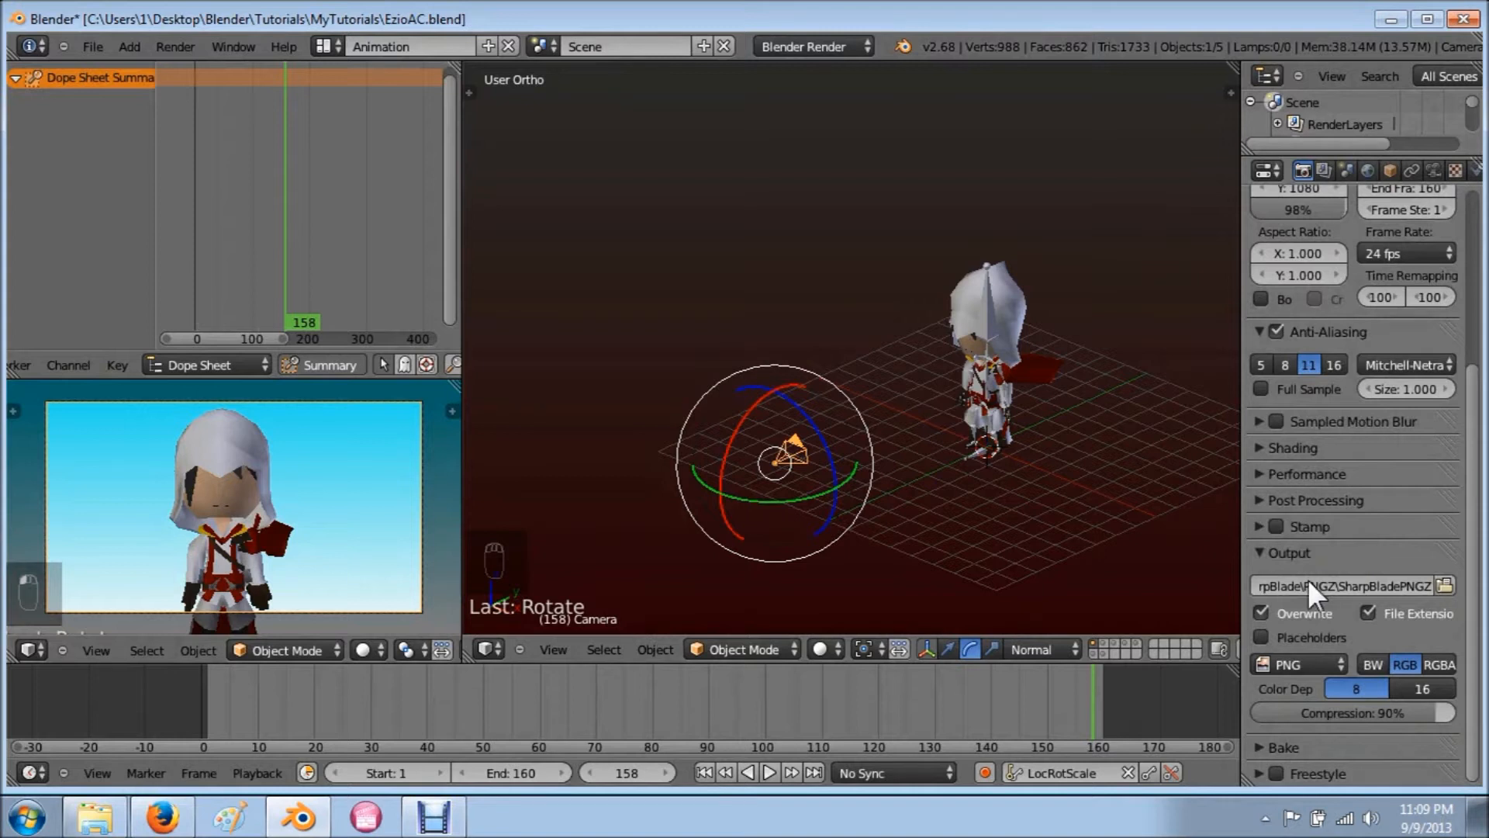
{"action": "left_click", "coordinate": [1303, 664]}
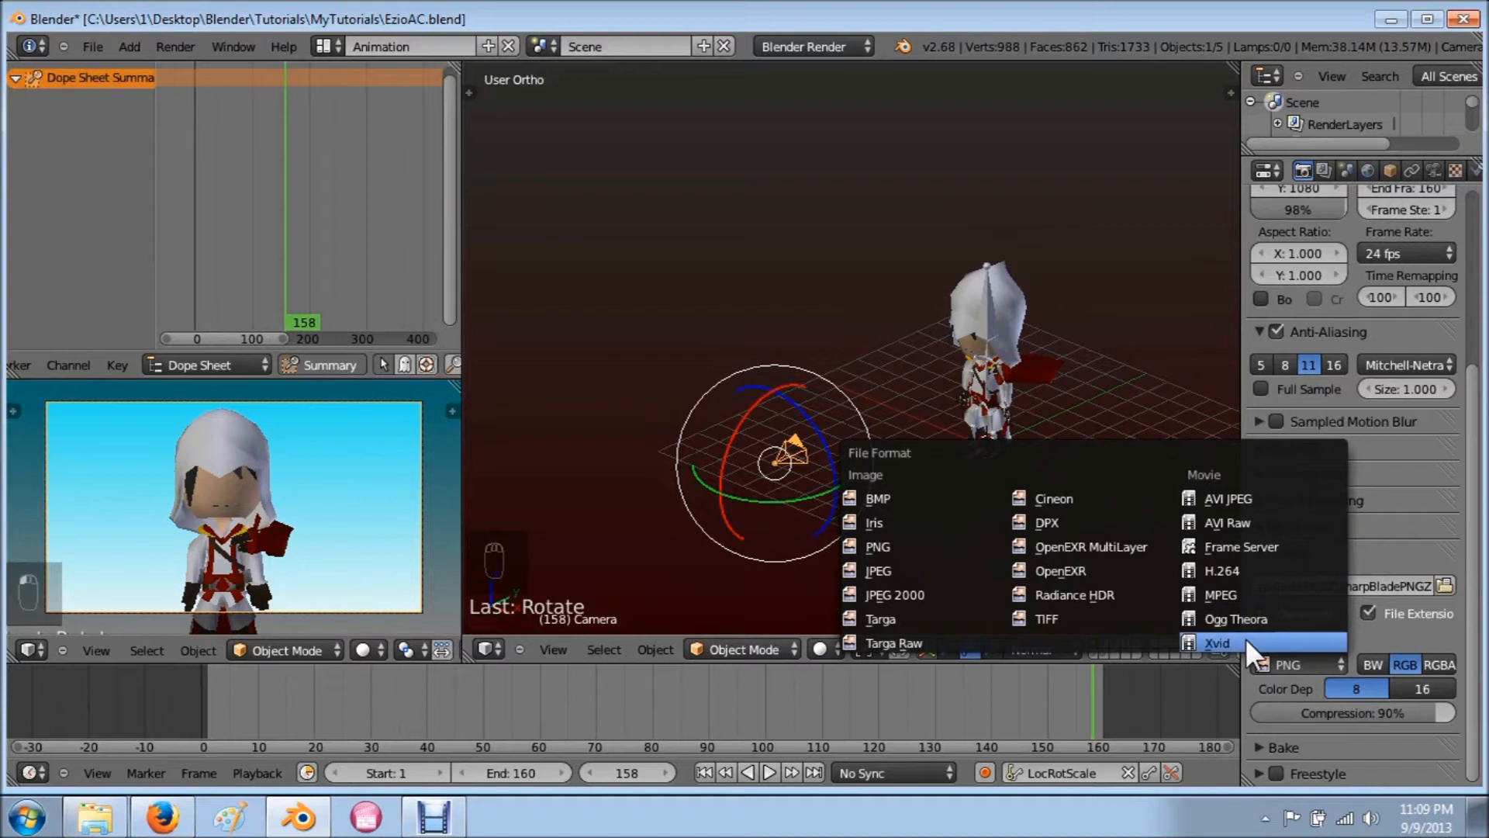
{"action": "left_click", "coordinate": [1236, 597]}
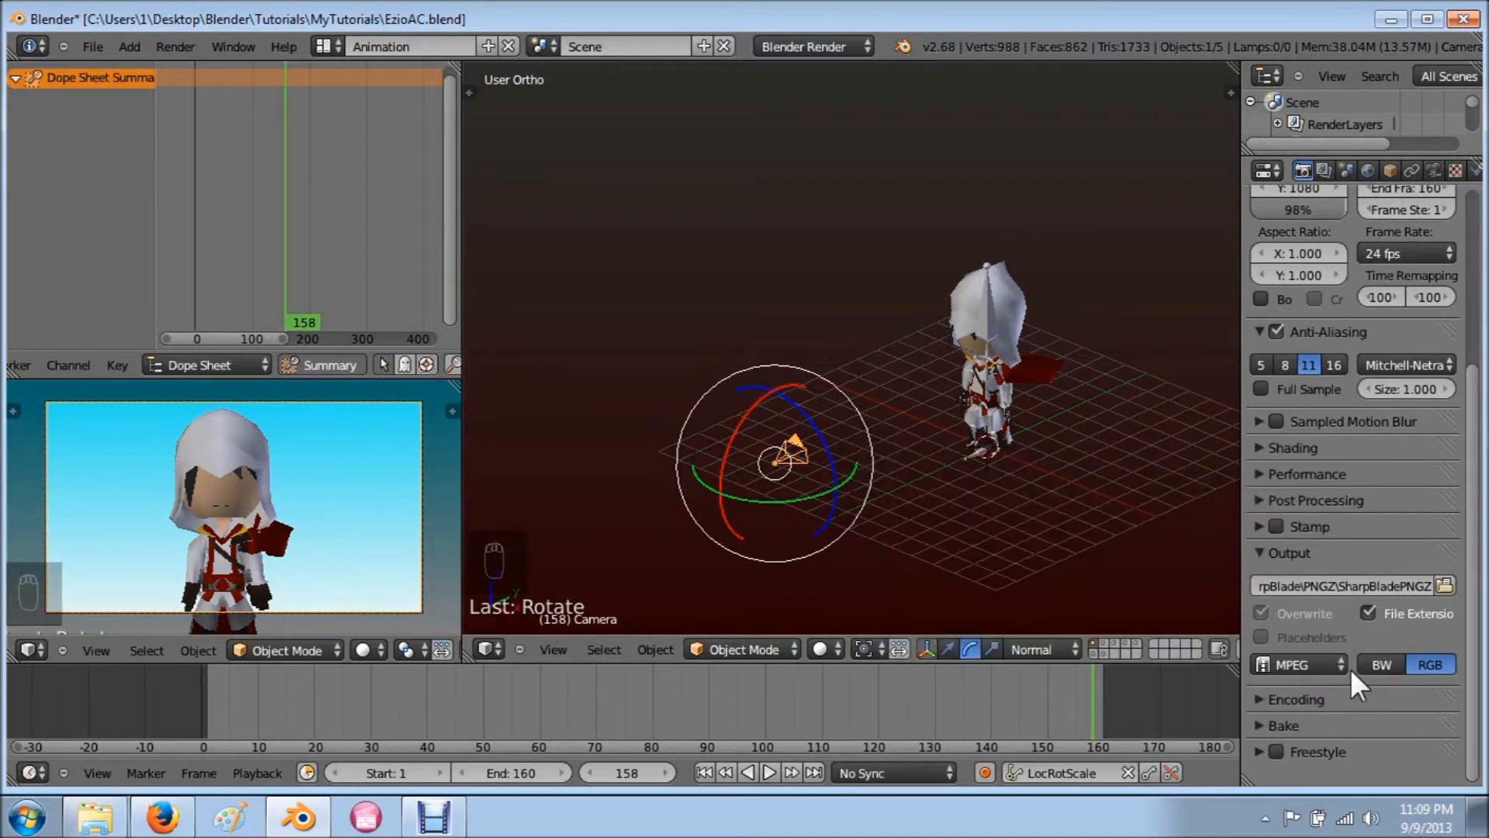
{"action": "left_click", "coordinate": [1261, 698]}
{"action": "scroll", "coordinate": [1273, 706], "scroll_direction": "down", "scroll_amount": 2}
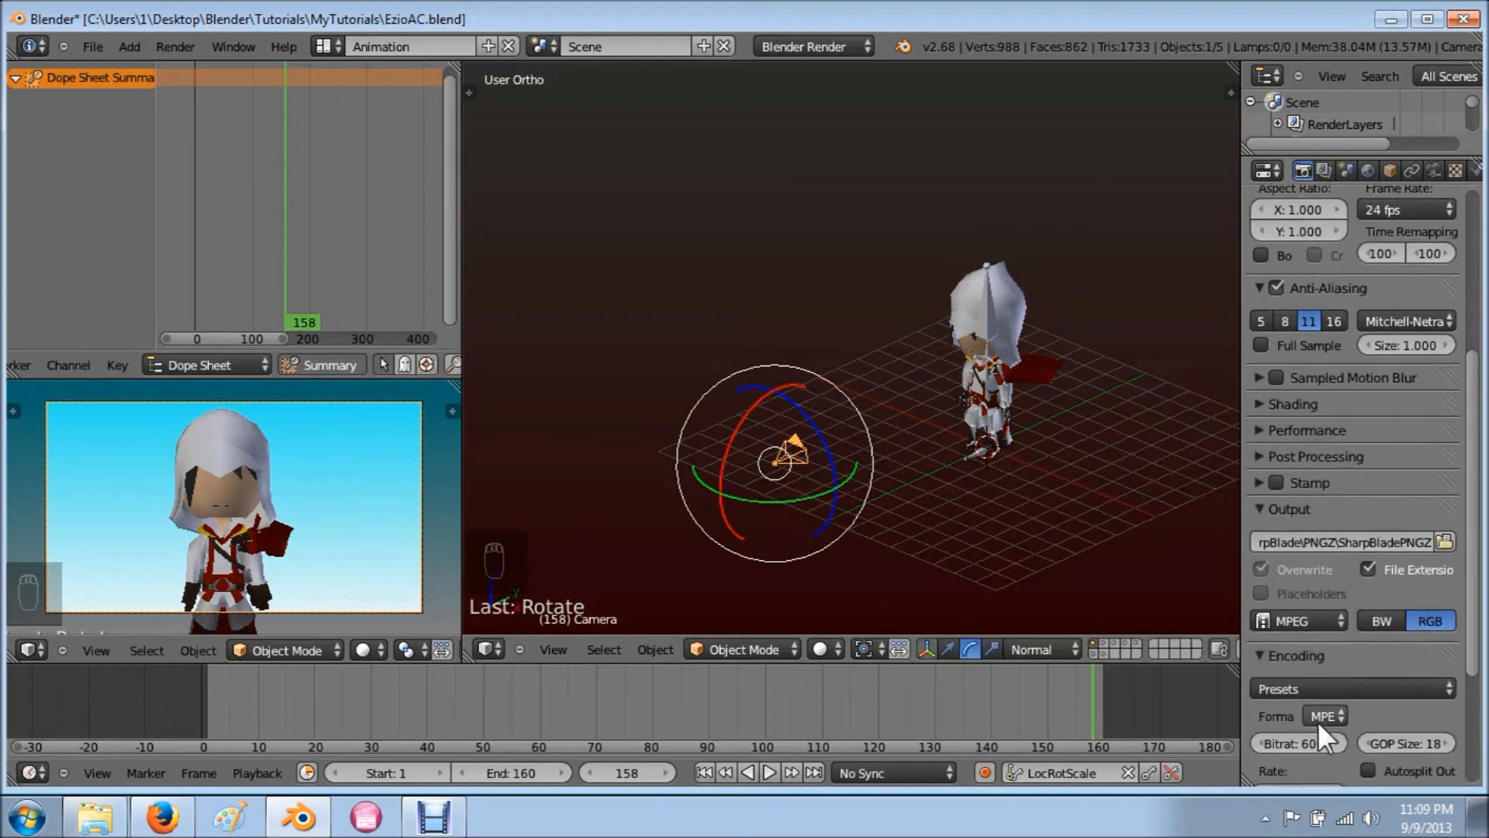
{"action": "left_click", "coordinate": [1322, 716]}
{"action": "left_click", "coordinate": [1352, 646]}
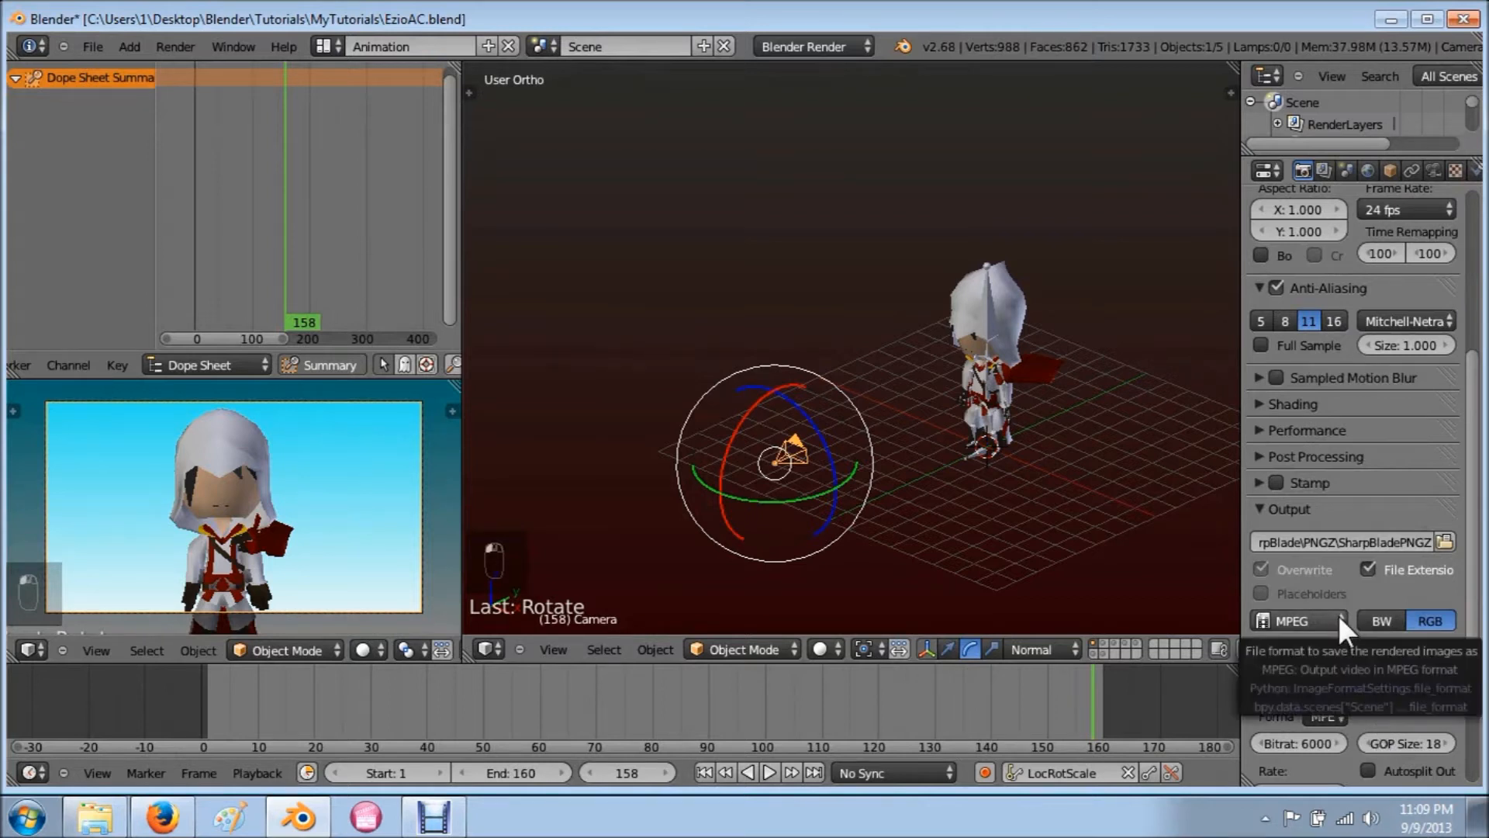
Step: Scrub the timeline back and forth through the animation to preview the character's poses, ending at frame 141
{"action": "left_click_drag", "start_coordinate": [225, 701], "coordinate": [801, 693]}
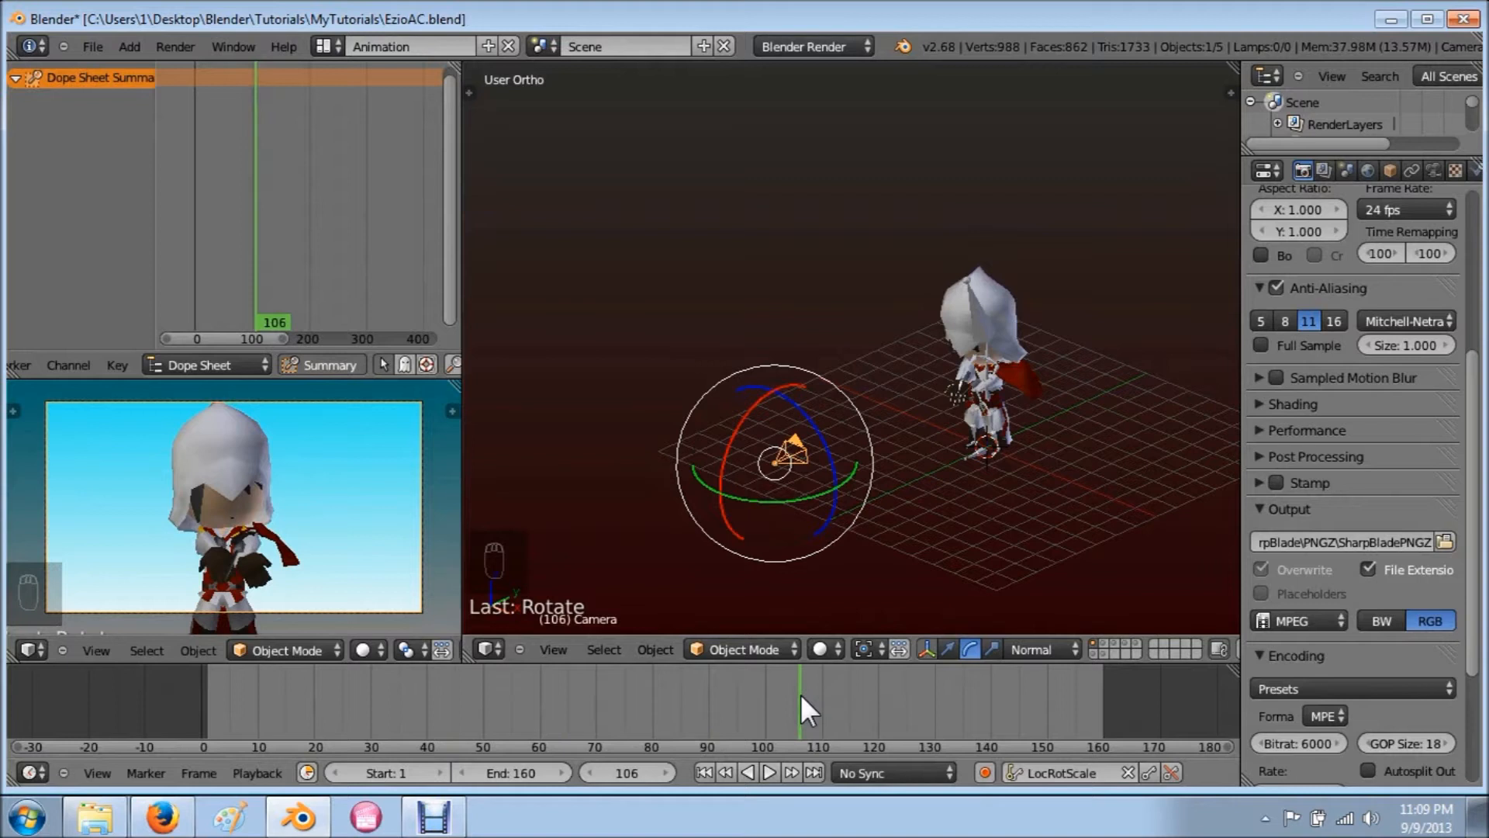
{"action": "left_click_drag", "start_coordinate": [798, 686], "coordinate": [632, 720]}
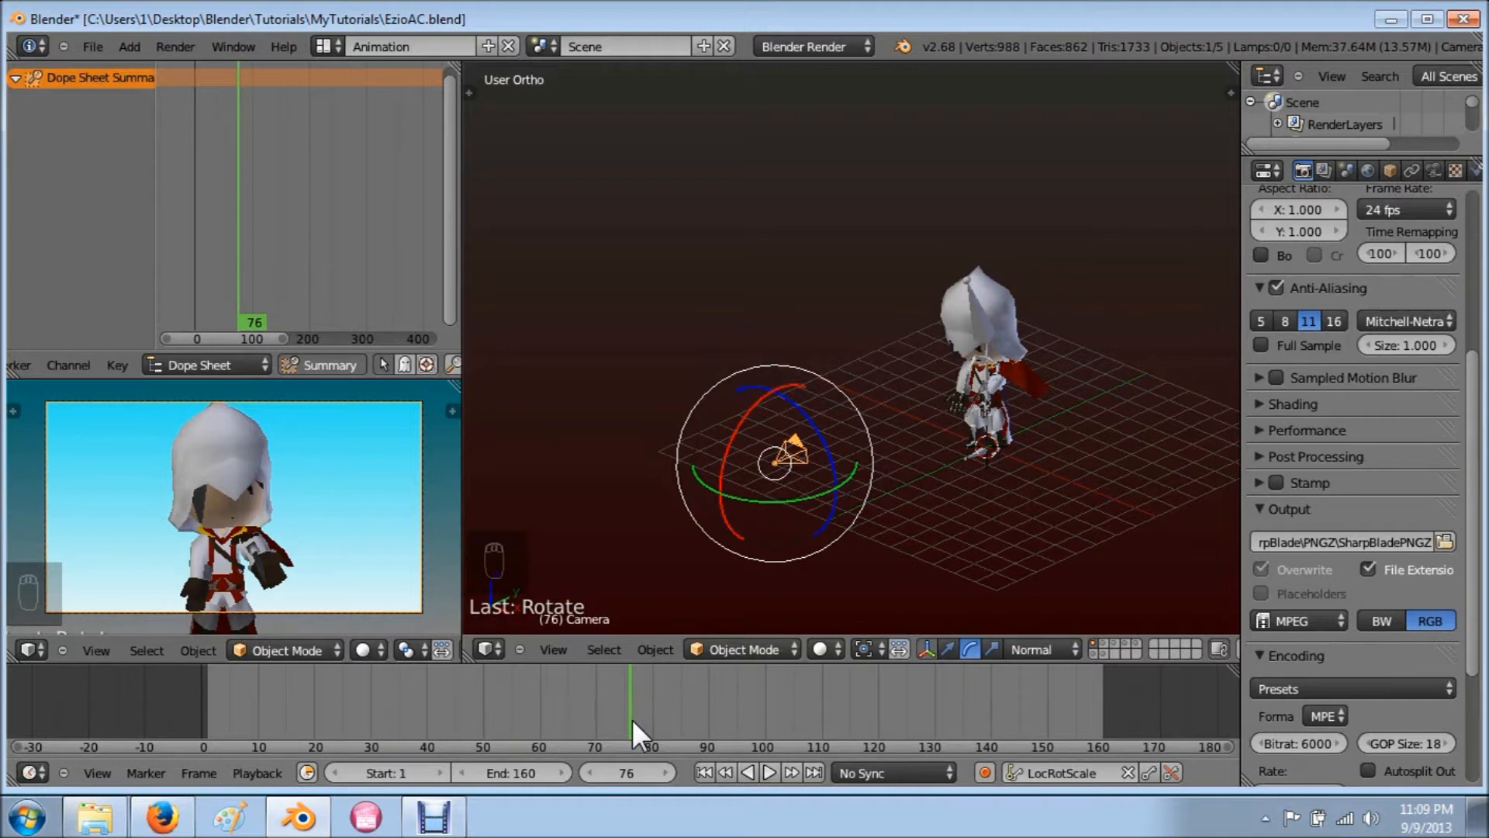
{"action": "mouse_move", "coordinate": [619, 703]}
{"action": "left_mouse_down"}
{"action": "mouse_move", "coordinate": [590, 704]}
{"action": "mouse_move", "coordinate": [635, 707]}
{"action": "left_mouse_up"}
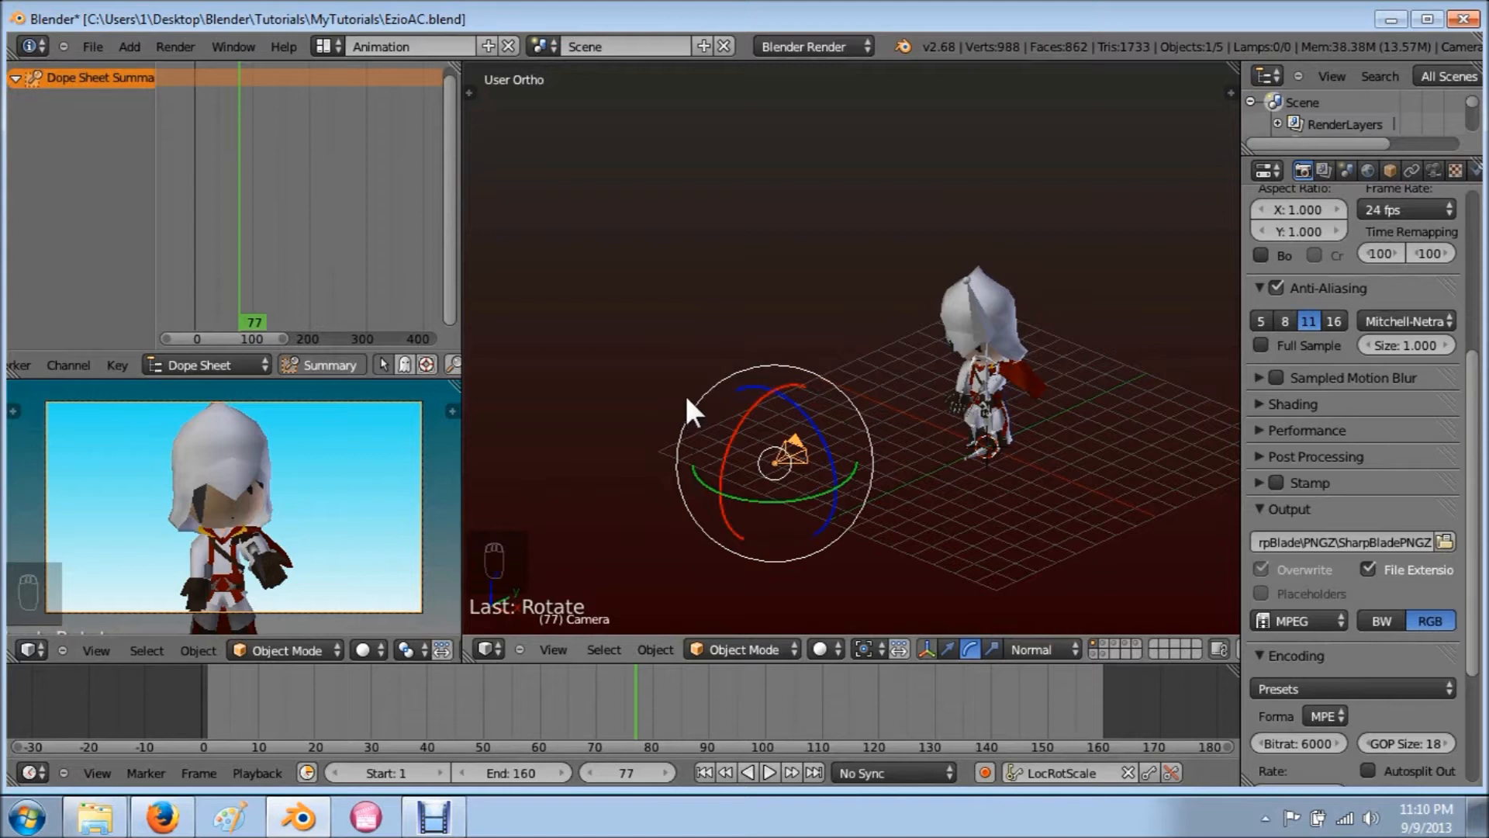
{"action": "middle_click_drag", "start_coordinate": [985, 530], "coordinate": [957, 413]}
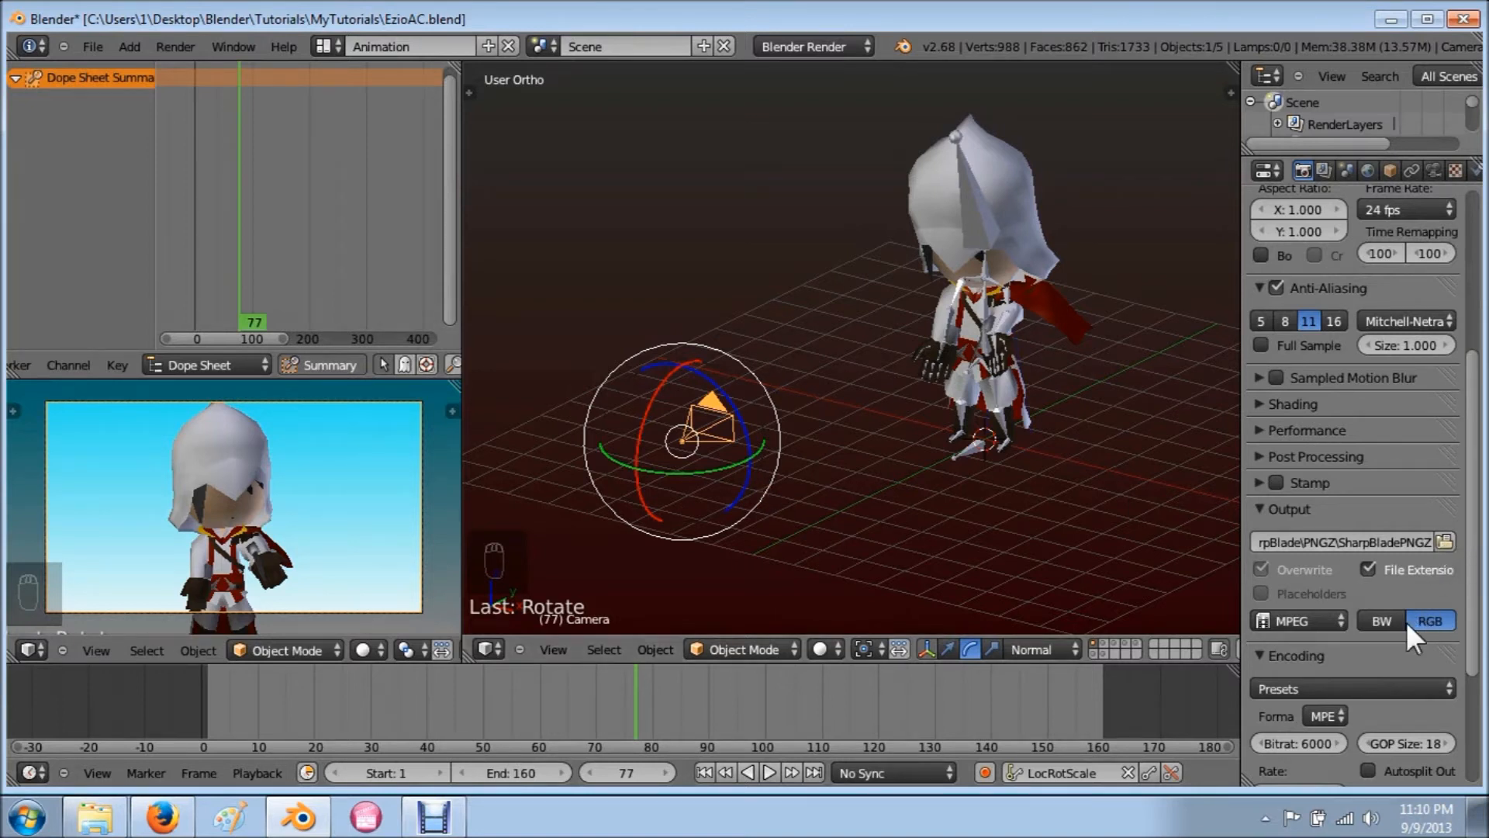
{"action": "left_click_drag", "start_coordinate": [590, 674], "coordinate": [994, 706]}
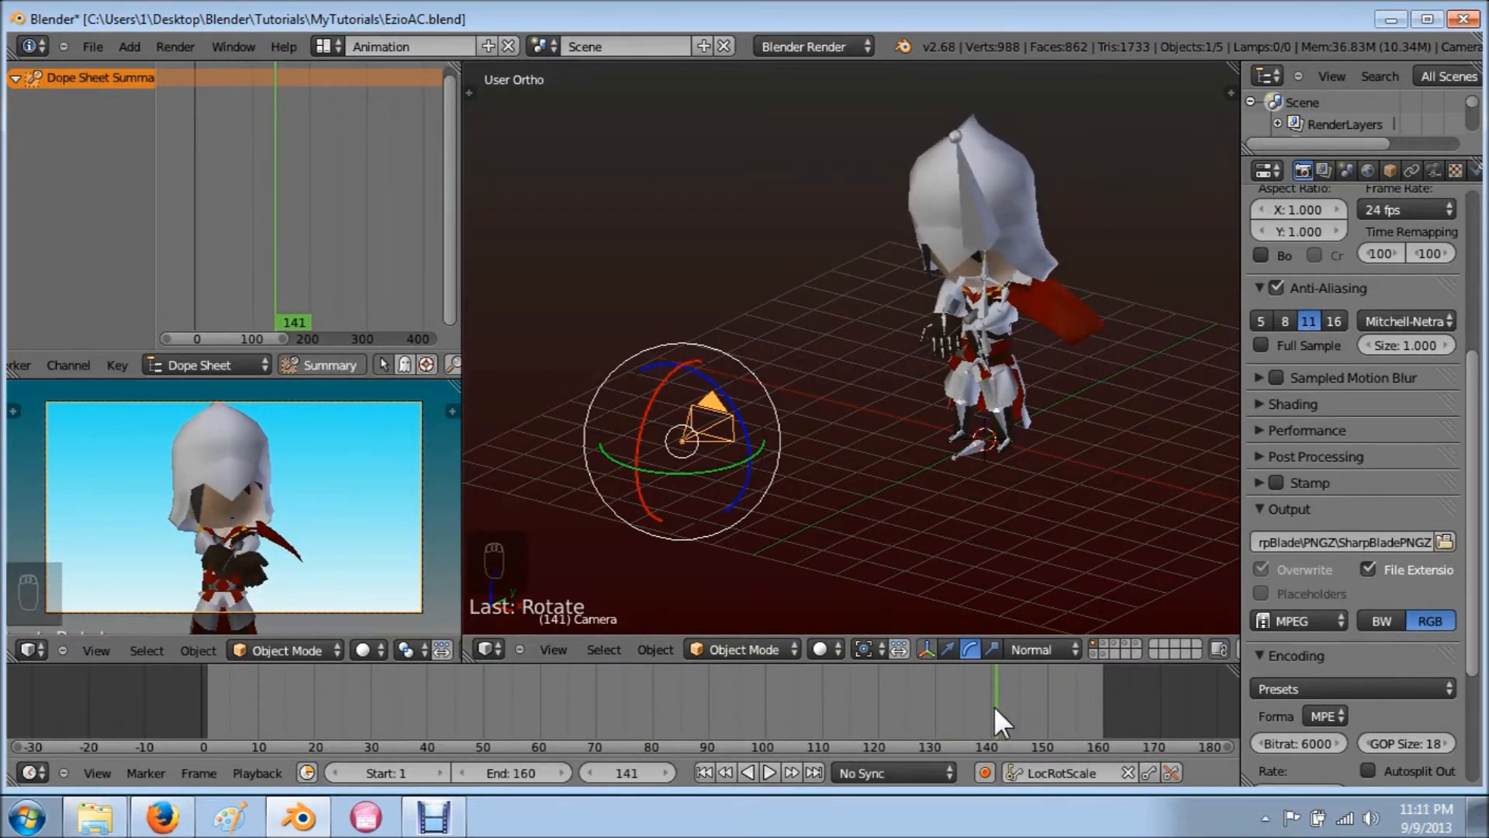
Step: Set the render output file format to PNG and render the full animation
{"action": "left_click", "coordinate": [1320, 619]}
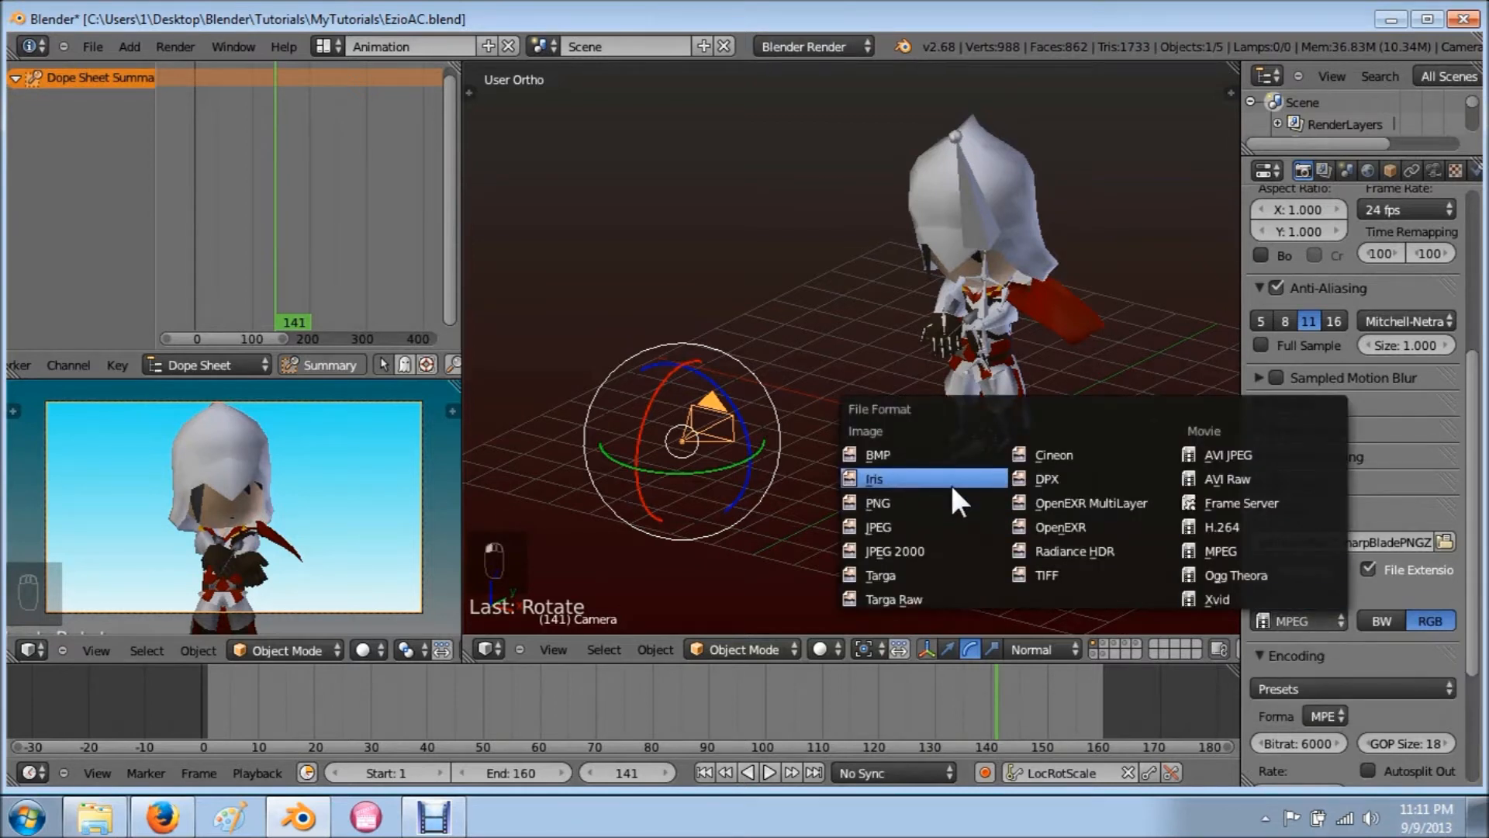
{"action": "left_click", "coordinate": [916, 500]}
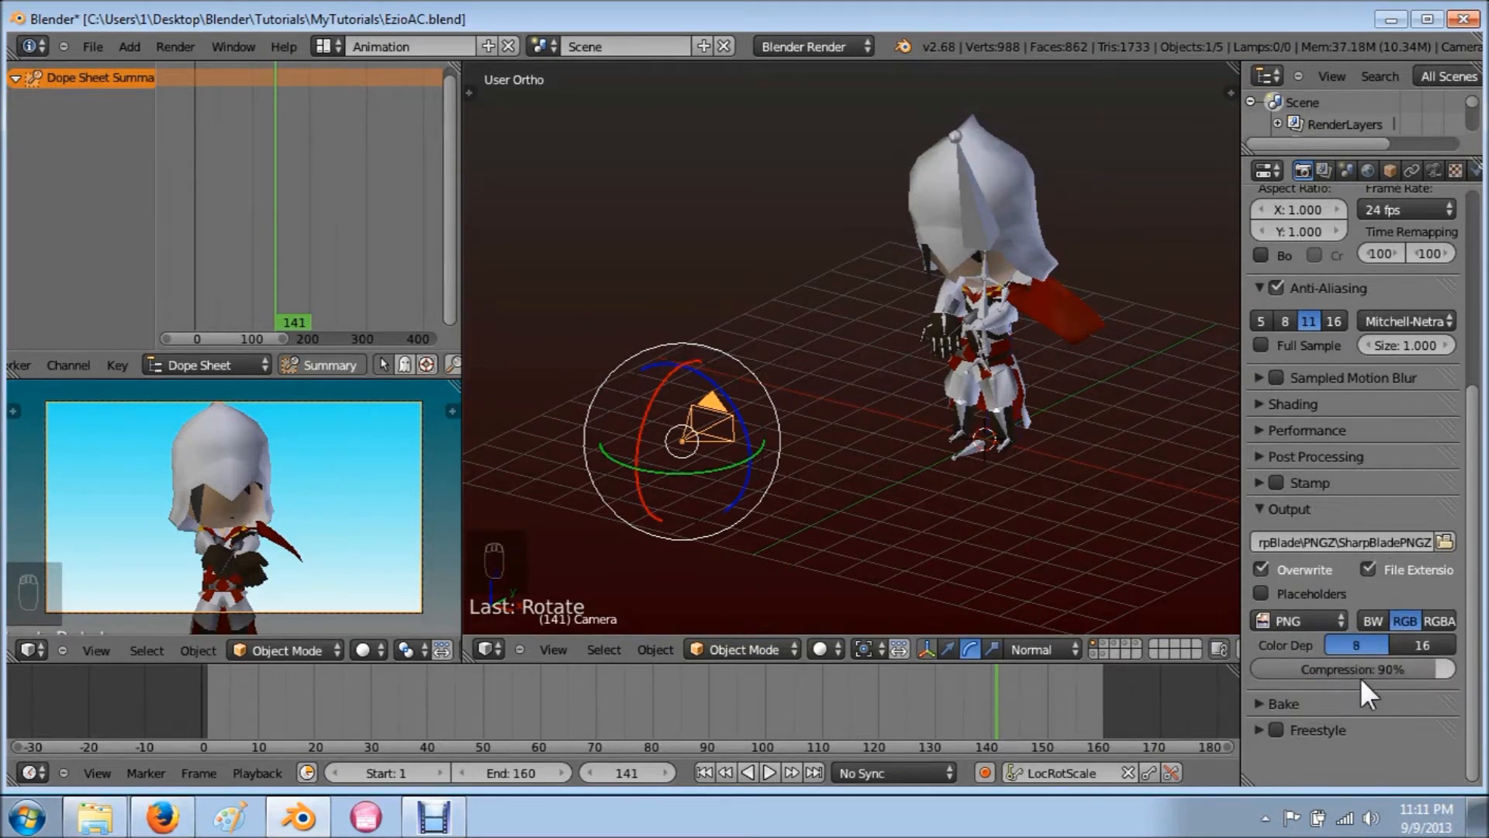
{"action": "scroll", "coordinate": [1314, 747], "scroll_direction": "up", "scroll_amount": 8}
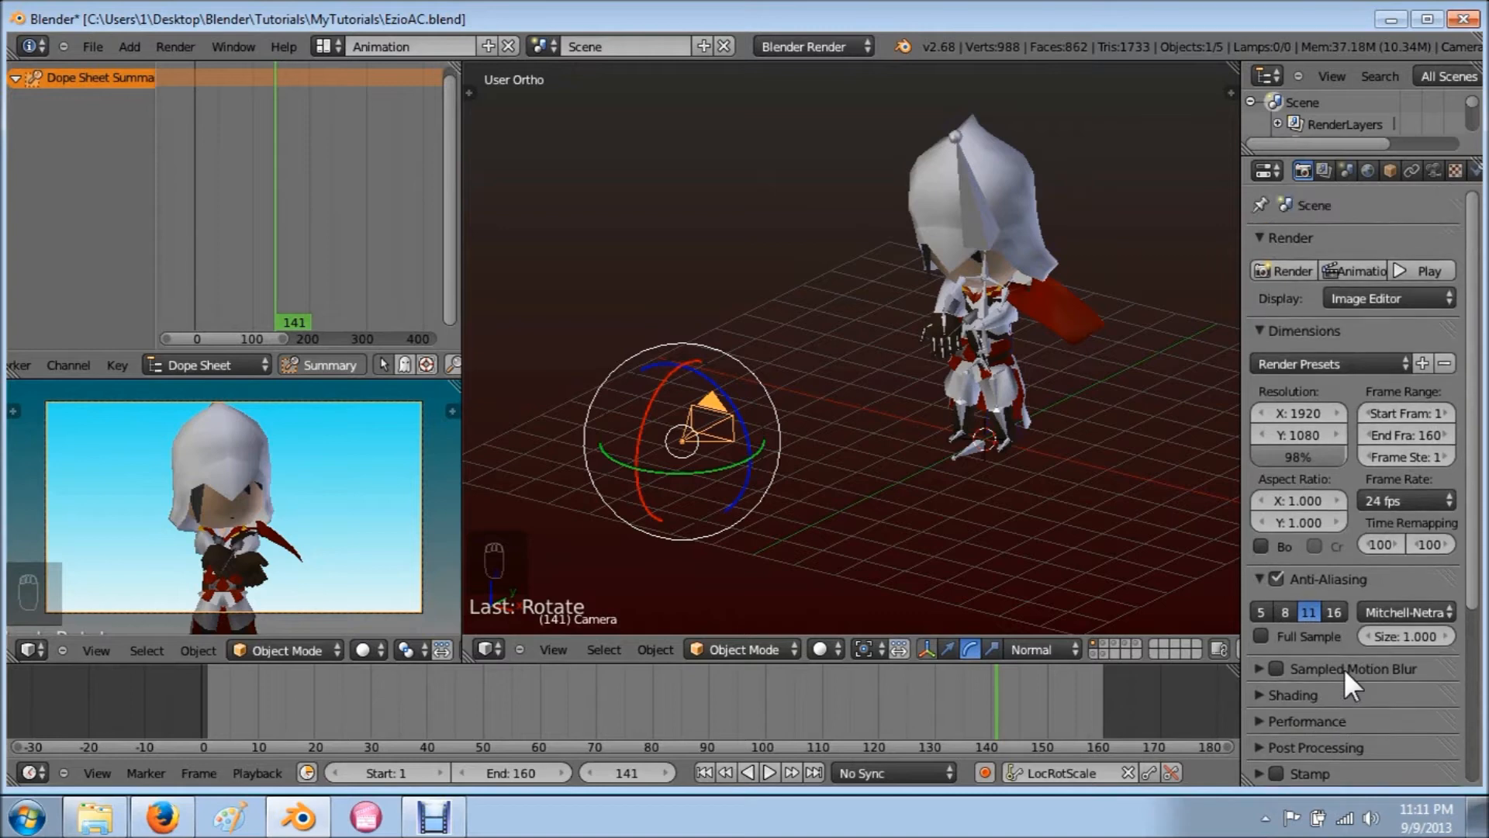
{"action": "left_click", "coordinate": [1348, 270]}
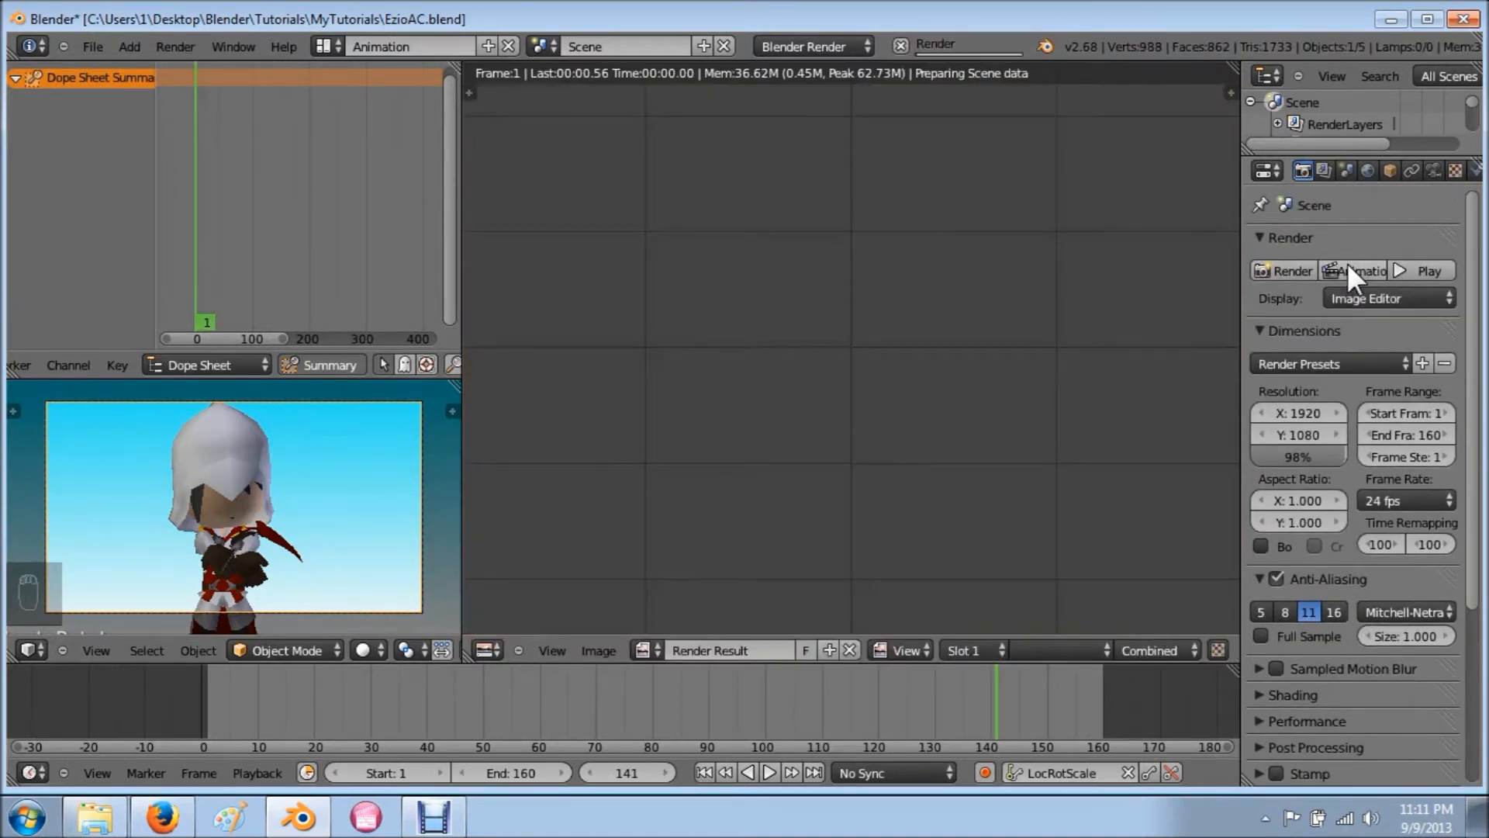
{"action": "scroll", "coordinate": [796, 405], "scroll_direction": "down", "scroll_amount": 1}
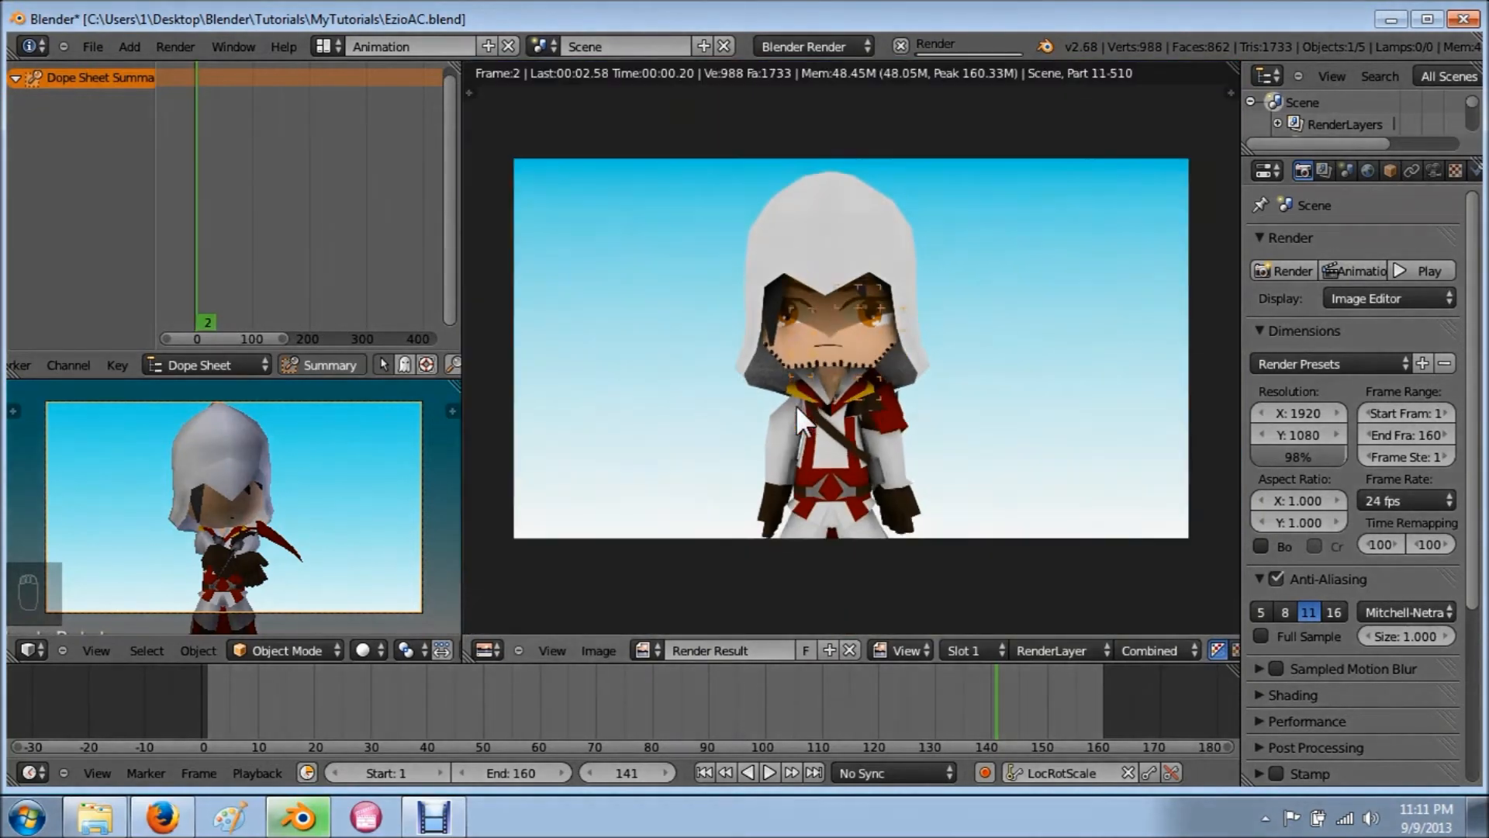
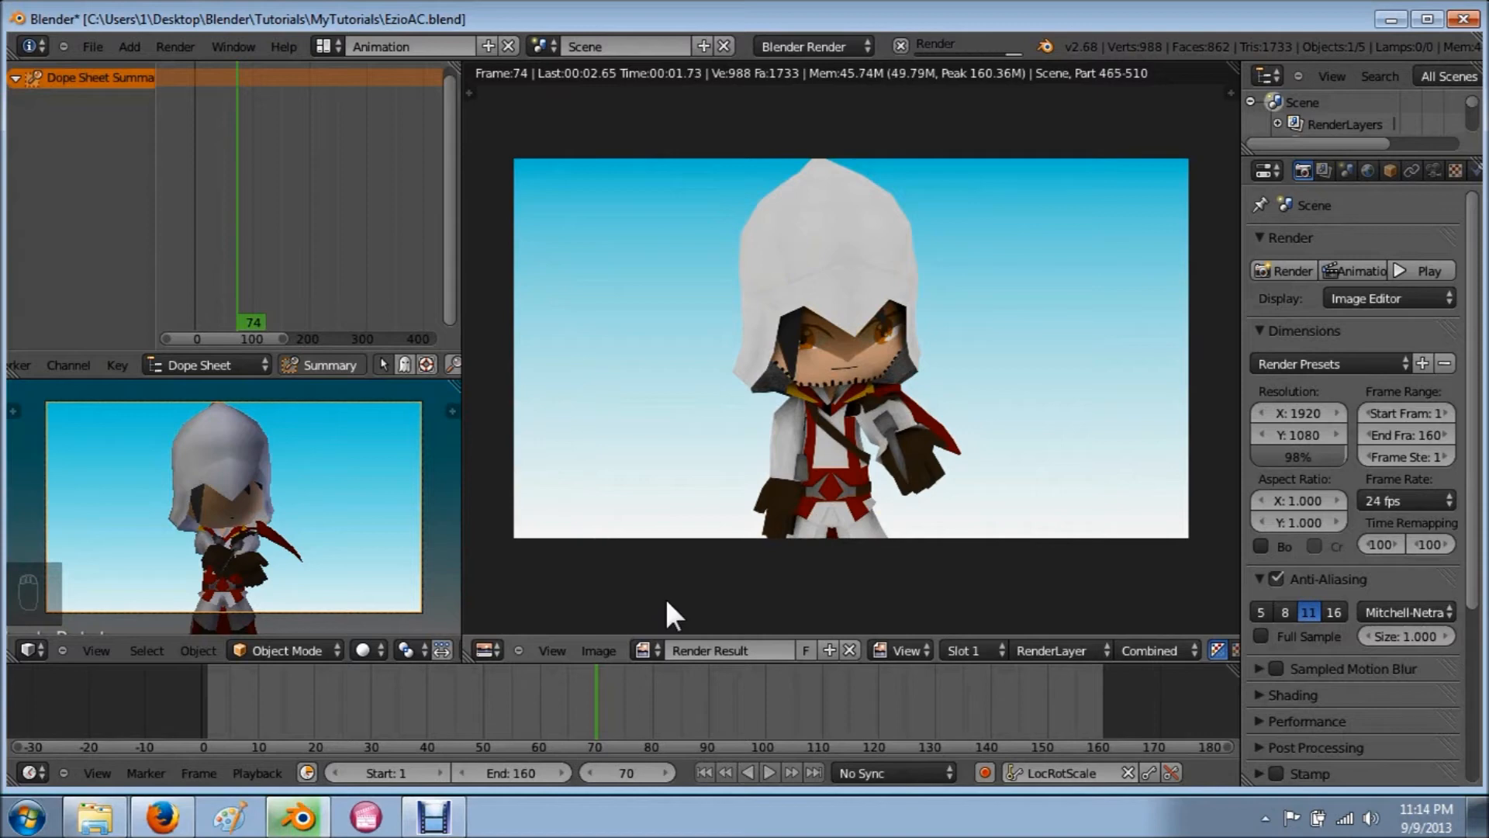
Step: Switch to Windows Explorer and open the Blender\Tutorials\MyTutorials\Renders\SharpBlade\PNGZ folder
{"action": "left_click", "coordinate": [93, 816]}
{"action": "left_click", "coordinate": [111, 247]}
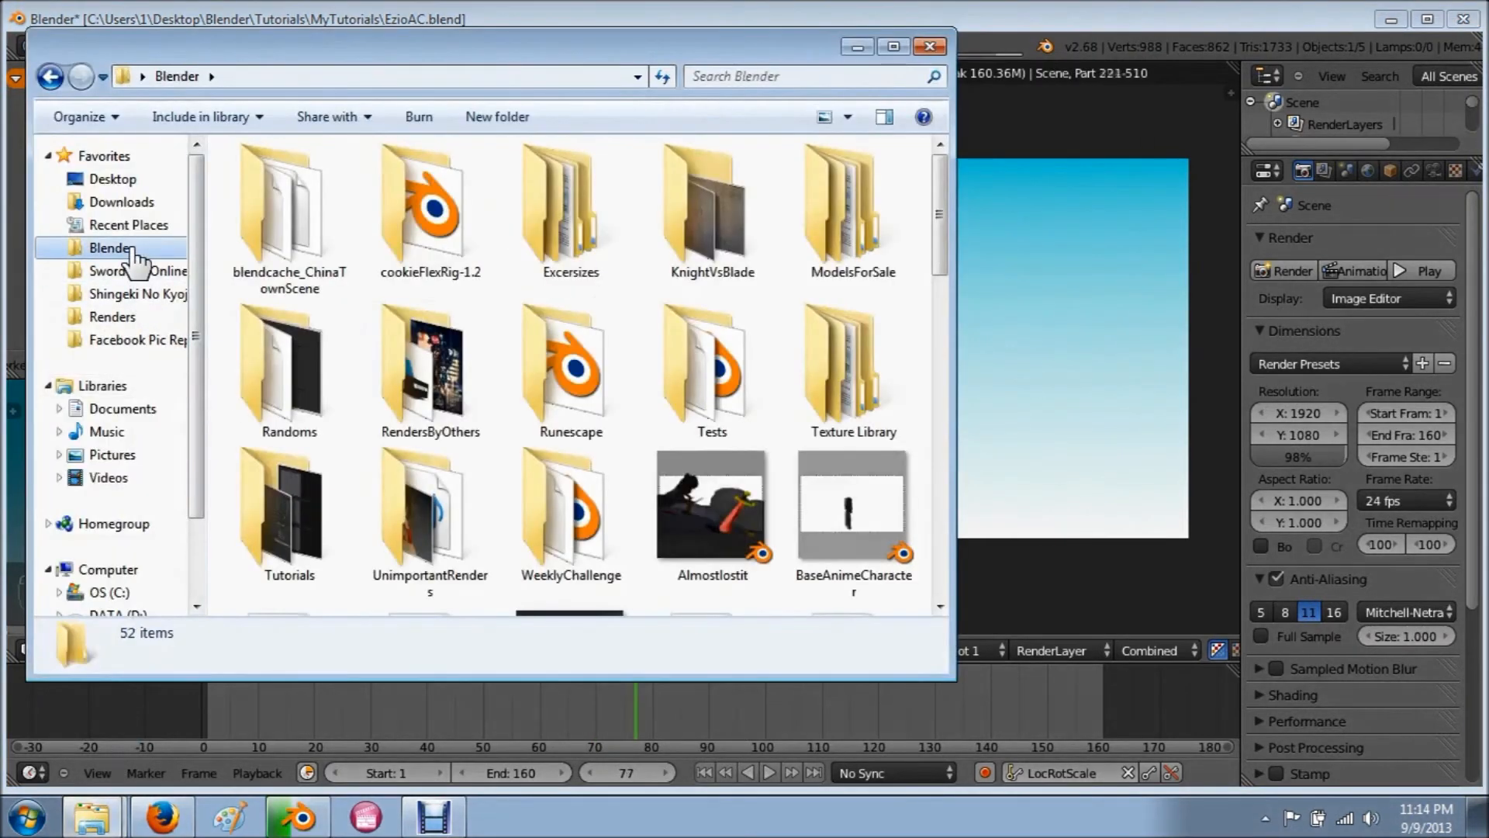
{"action": "double_click", "coordinate": [290, 512]}
{"action": "double_click", "coordinate": [305, 218]}
{"action": "double_click", "coordinate": [306, 213]}
{"action": "double_click", "coordinate": [306, 184]}
{"action": "double_click", "coordinate": [308, 185]}
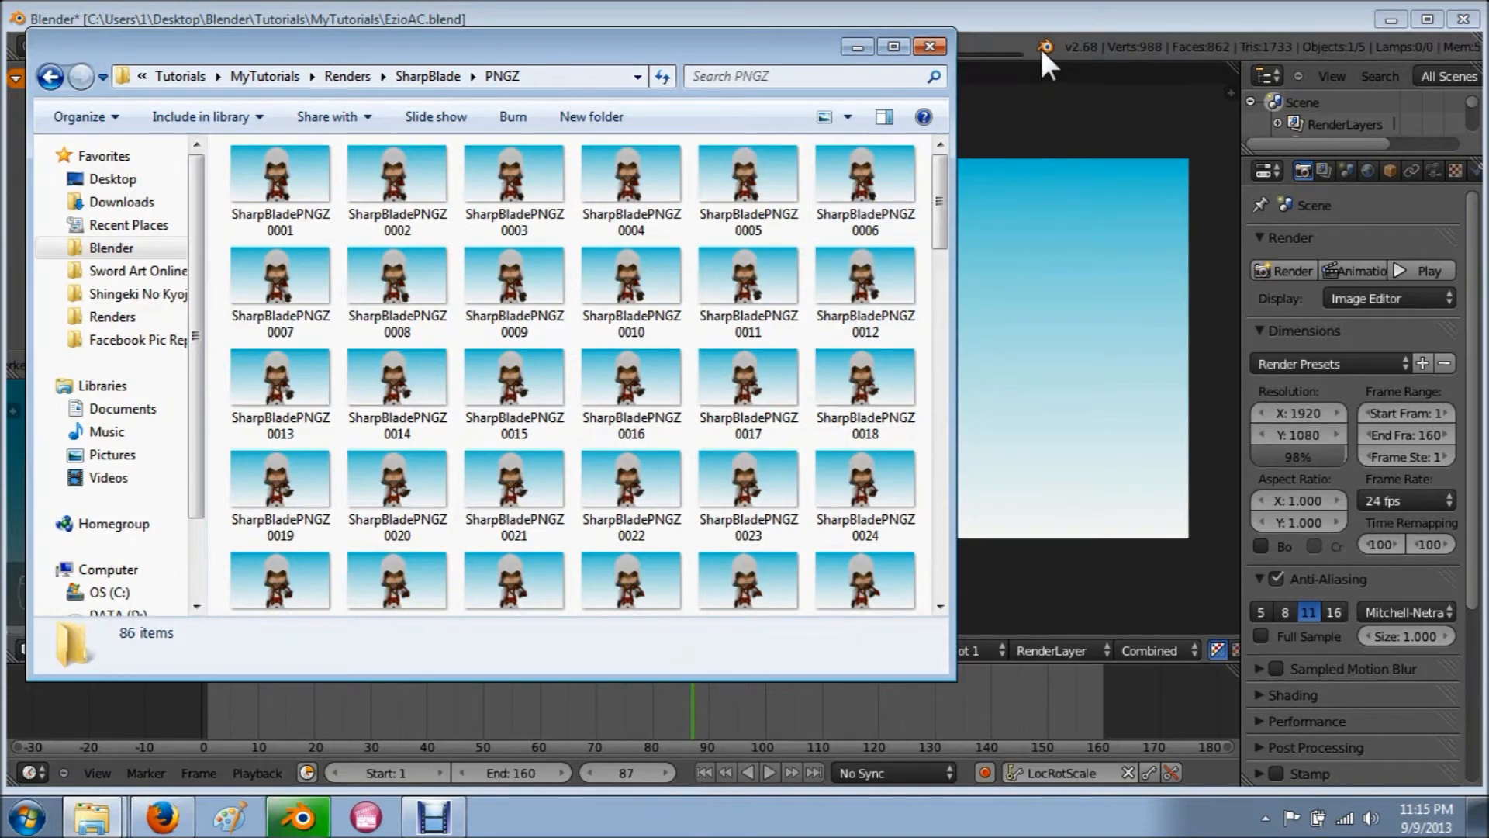
Step: Check the running render, return to the PNGZ folder, view the SharpBladePNGZ0080 image at full size and close the viewer
{"action": "left_click", "coordinate": [973, 15]}
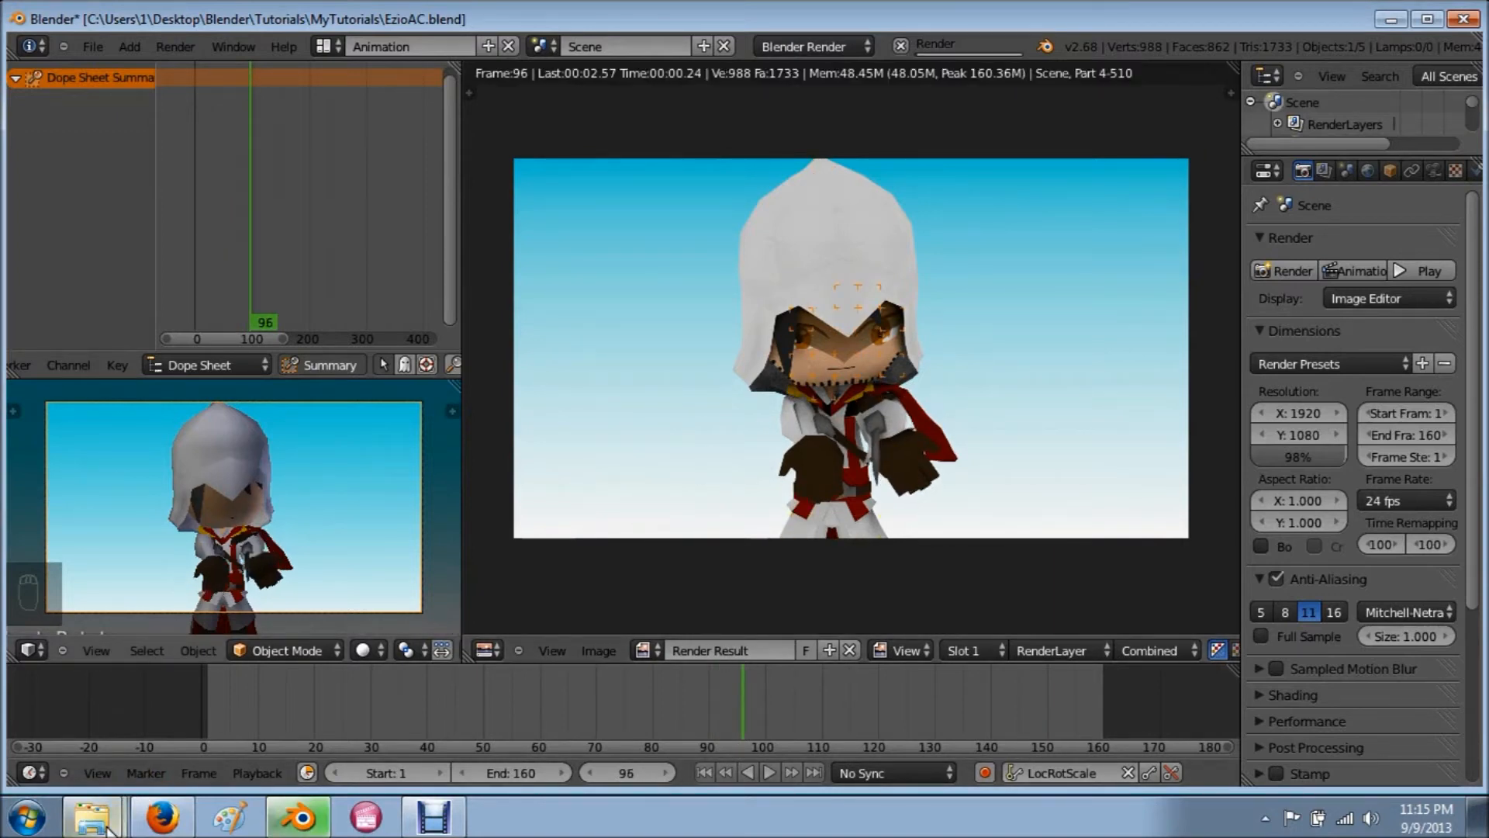
{"action": "left_click", "coordinate": [106, 764]}
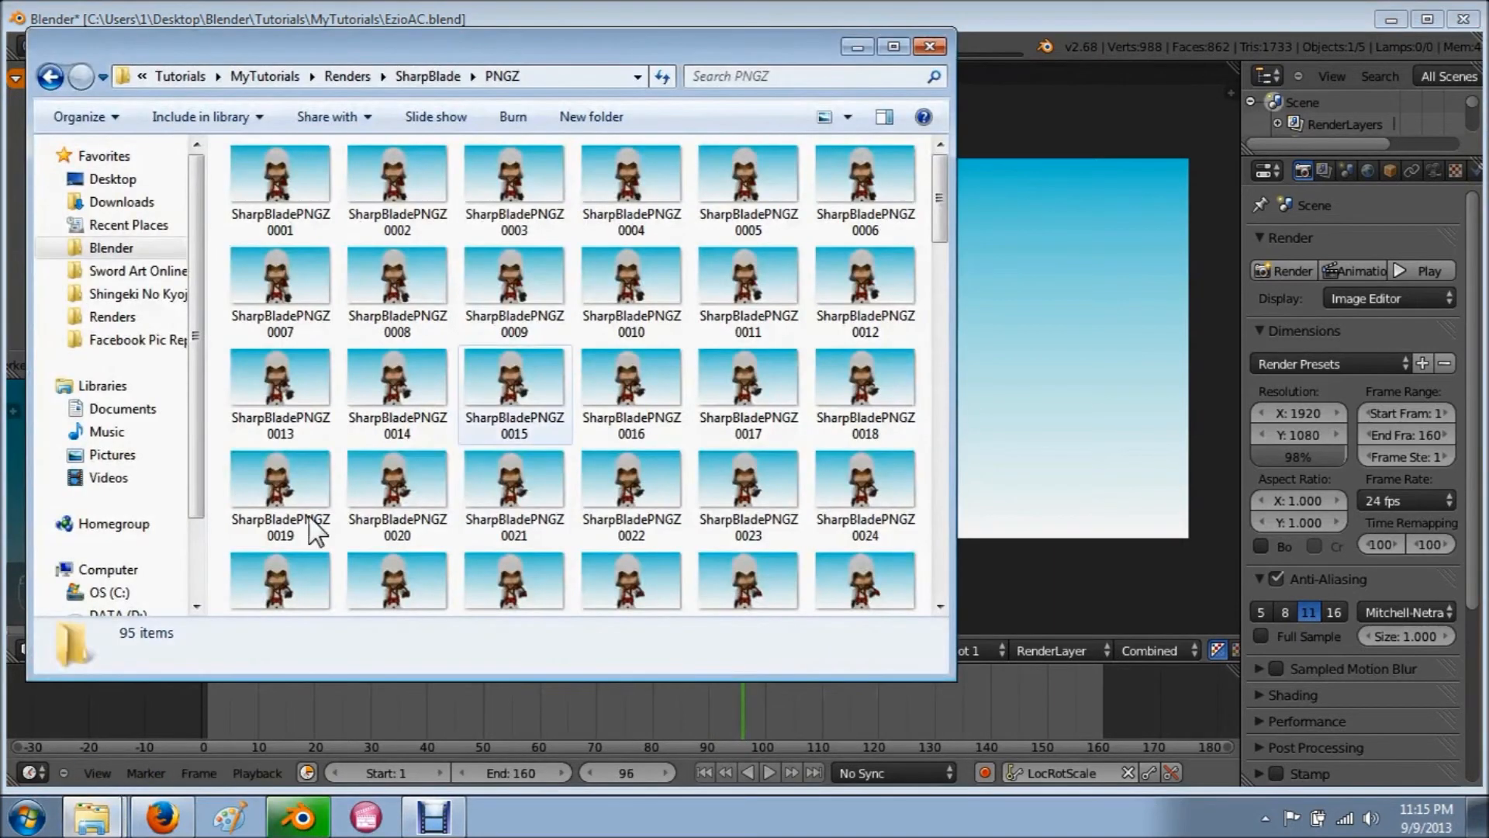
{"action": "scroll", "coordinate": [659, 304], "scroll_direction": "down", "scroll_amount": 10}
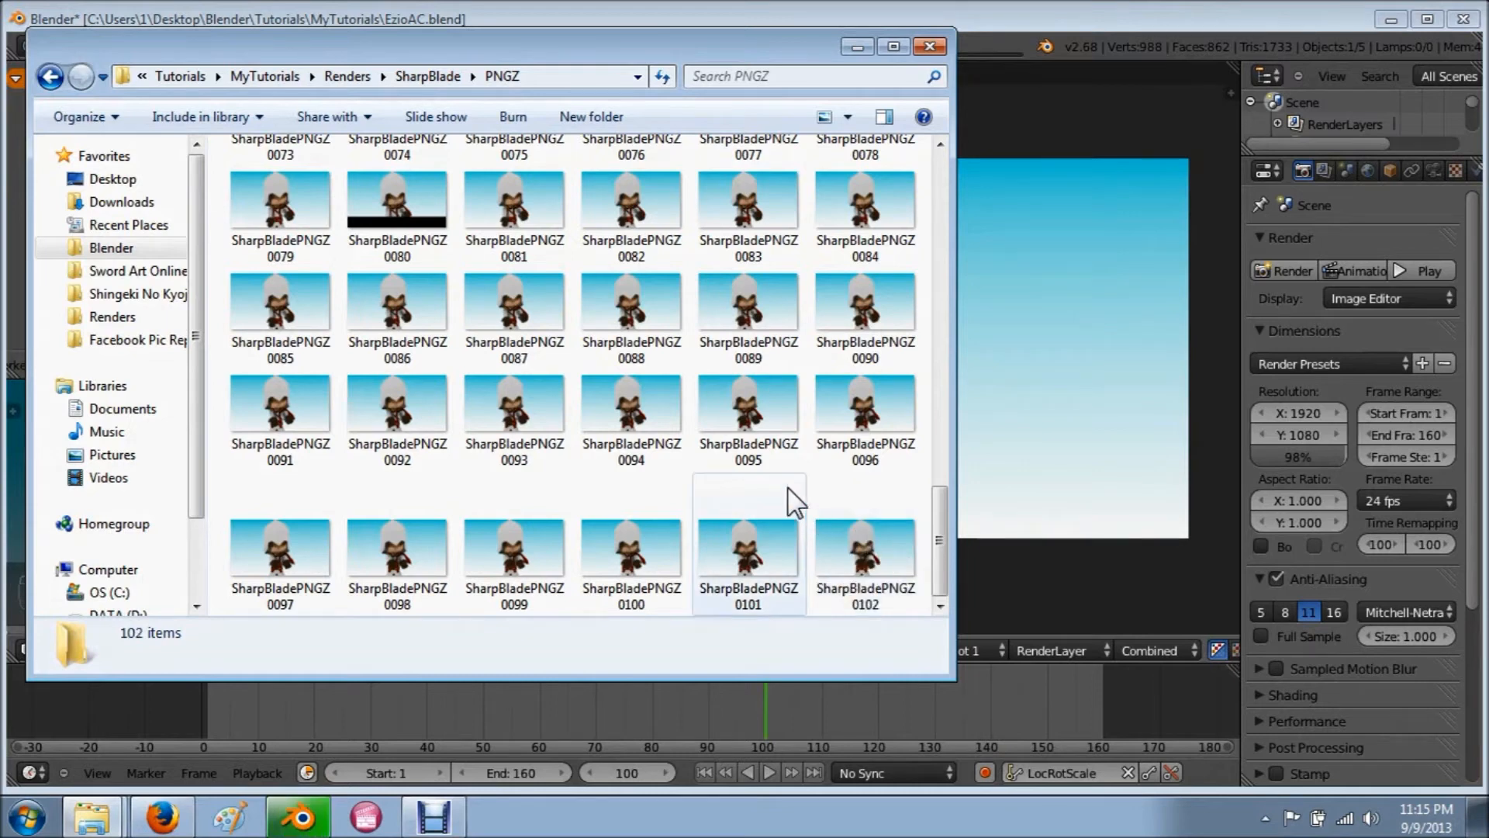
{"action": "left_click", "coordinate": [393, 248]}
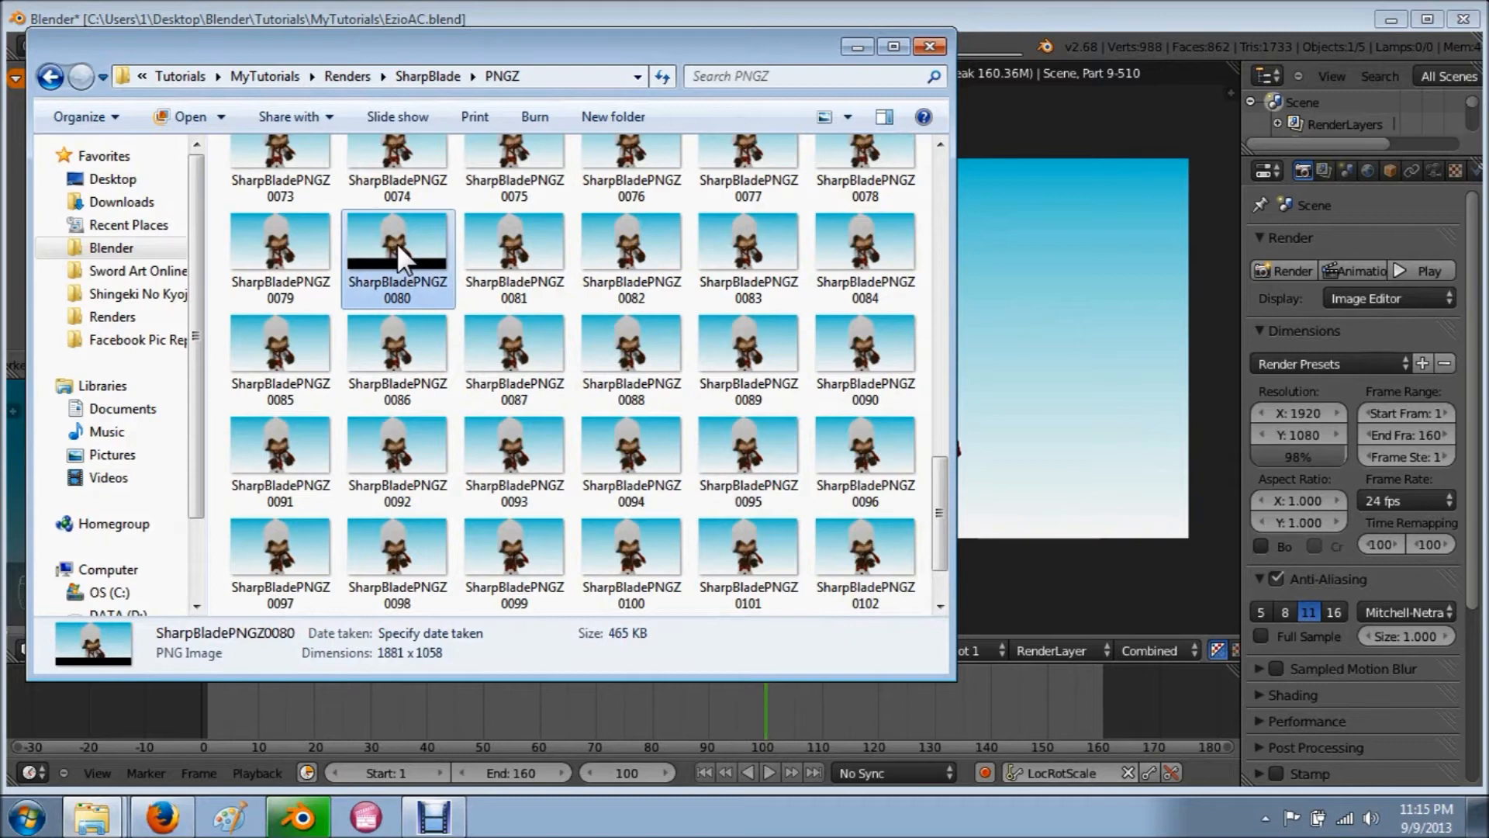
{"action": "double_click", "coordinate": [398, 244]}
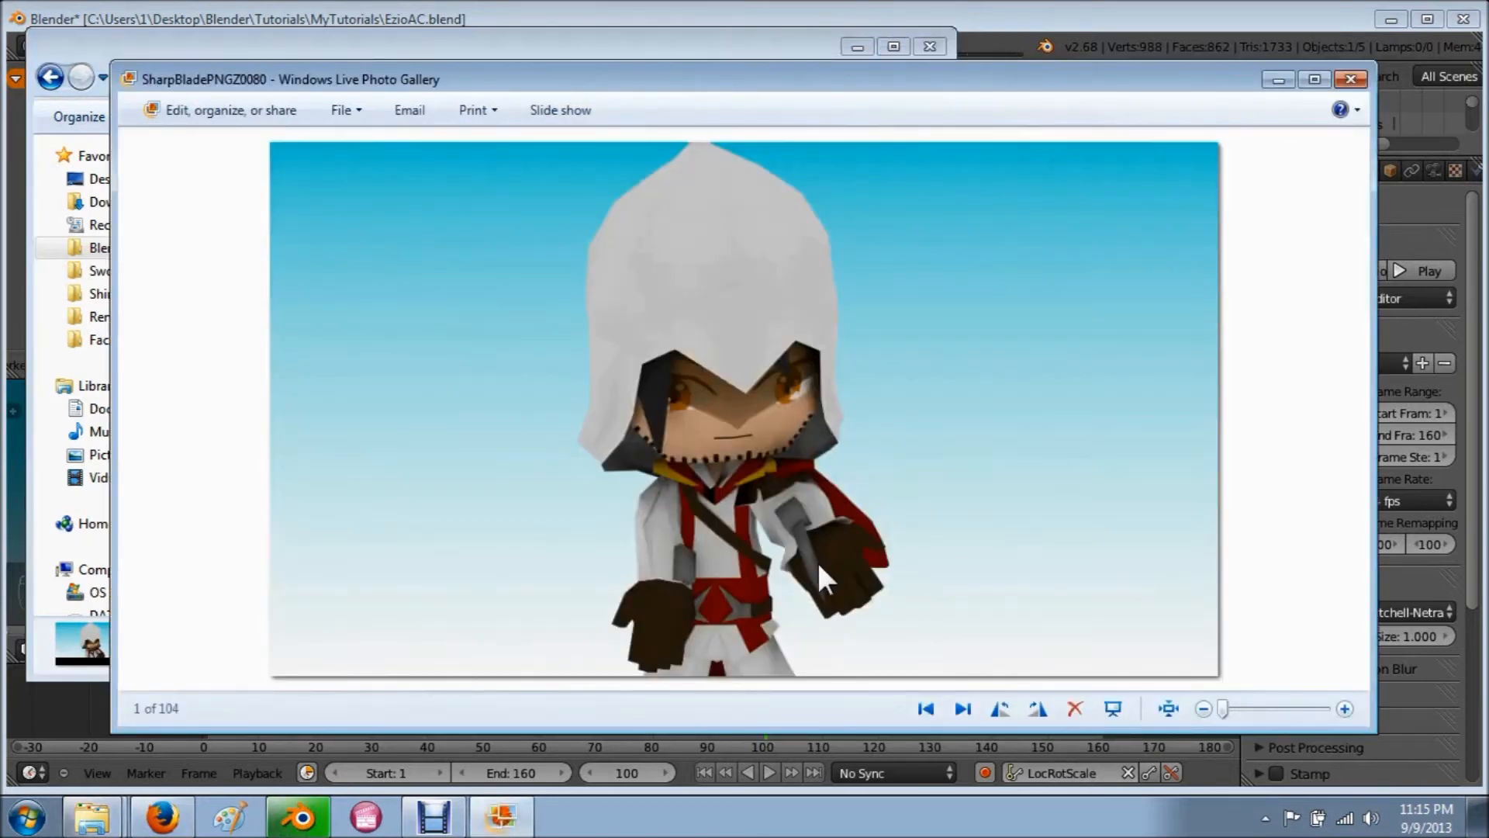
{"action": "left_click", "coordinate": [1351, 79]}
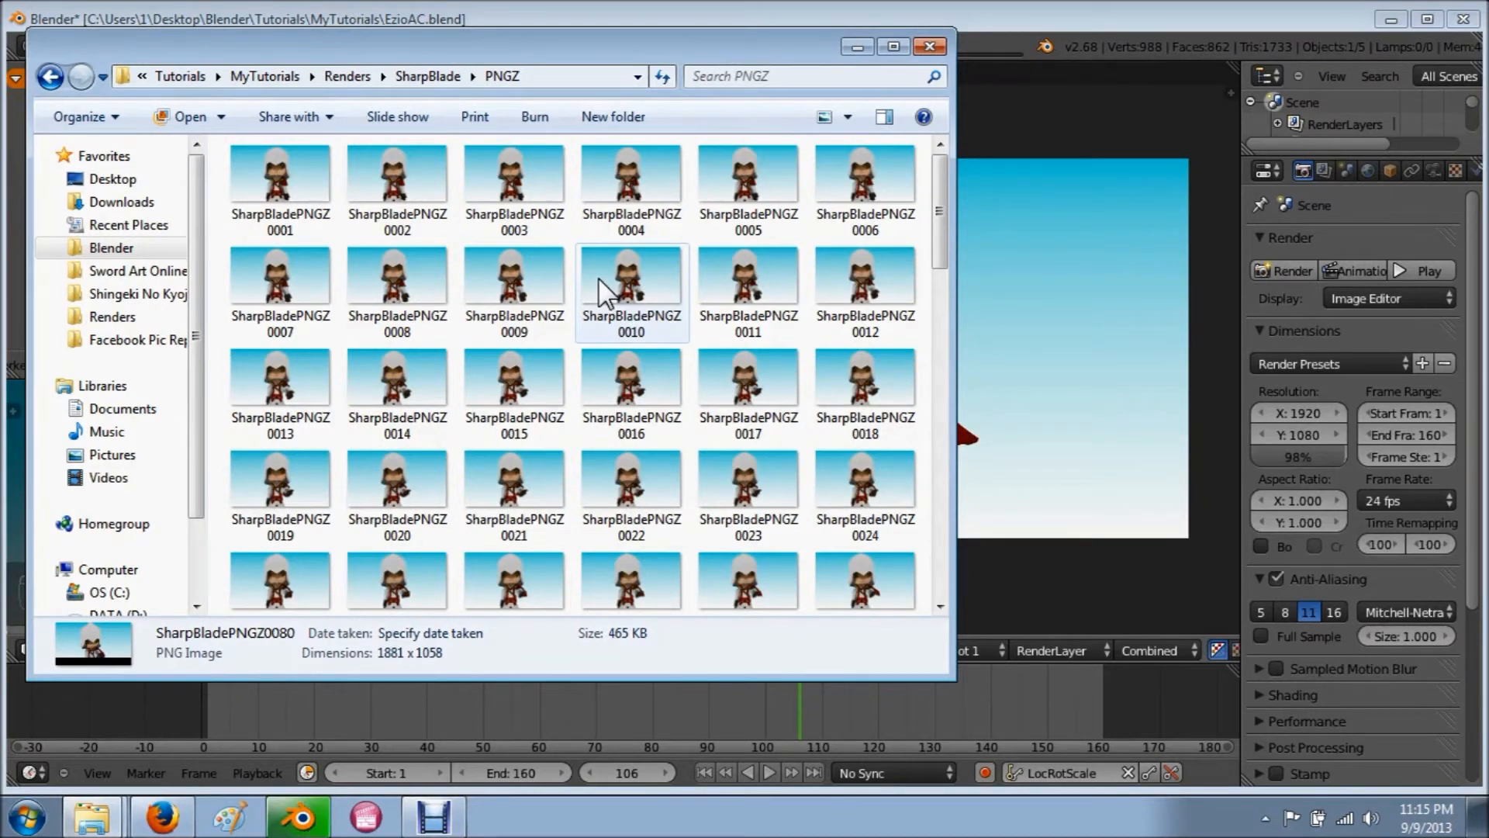
Step: Look through the thumbnails of the rendered image sequence in the PNGZ folder, from the first frame to the latest
{"action": "scroll", "coordinate": [598, 278], "scroll_direction": "down", "scroll_amount": 5}
{"action": "scroll", "coordinate": [598, 277], "scroll_direction": "down", "scroll_amount": 5}
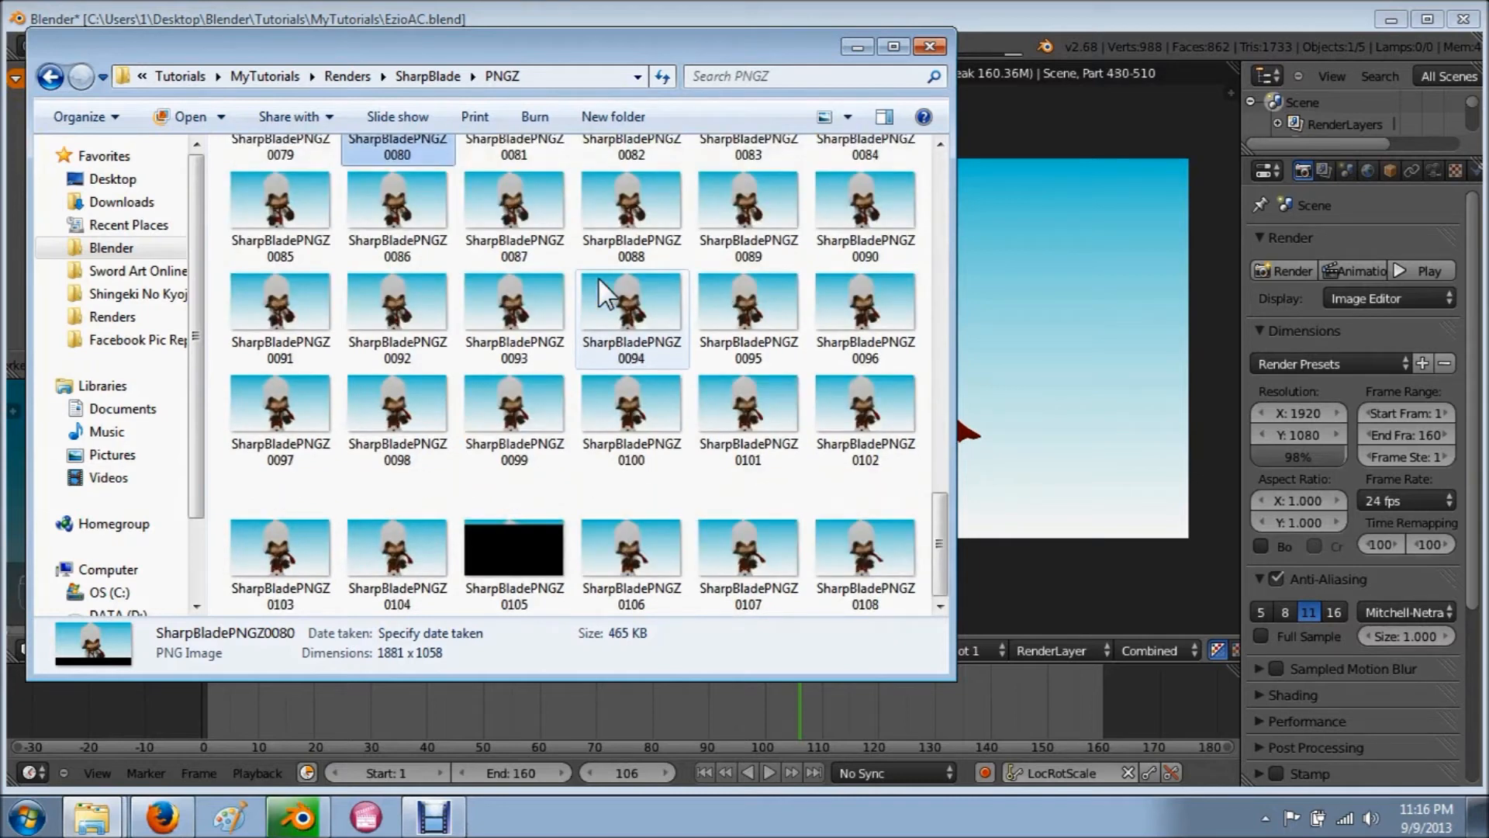
{"action": "scroll", "coordinate": [598, 277], "scroll_direction": "up", "scroll_amount": 4}
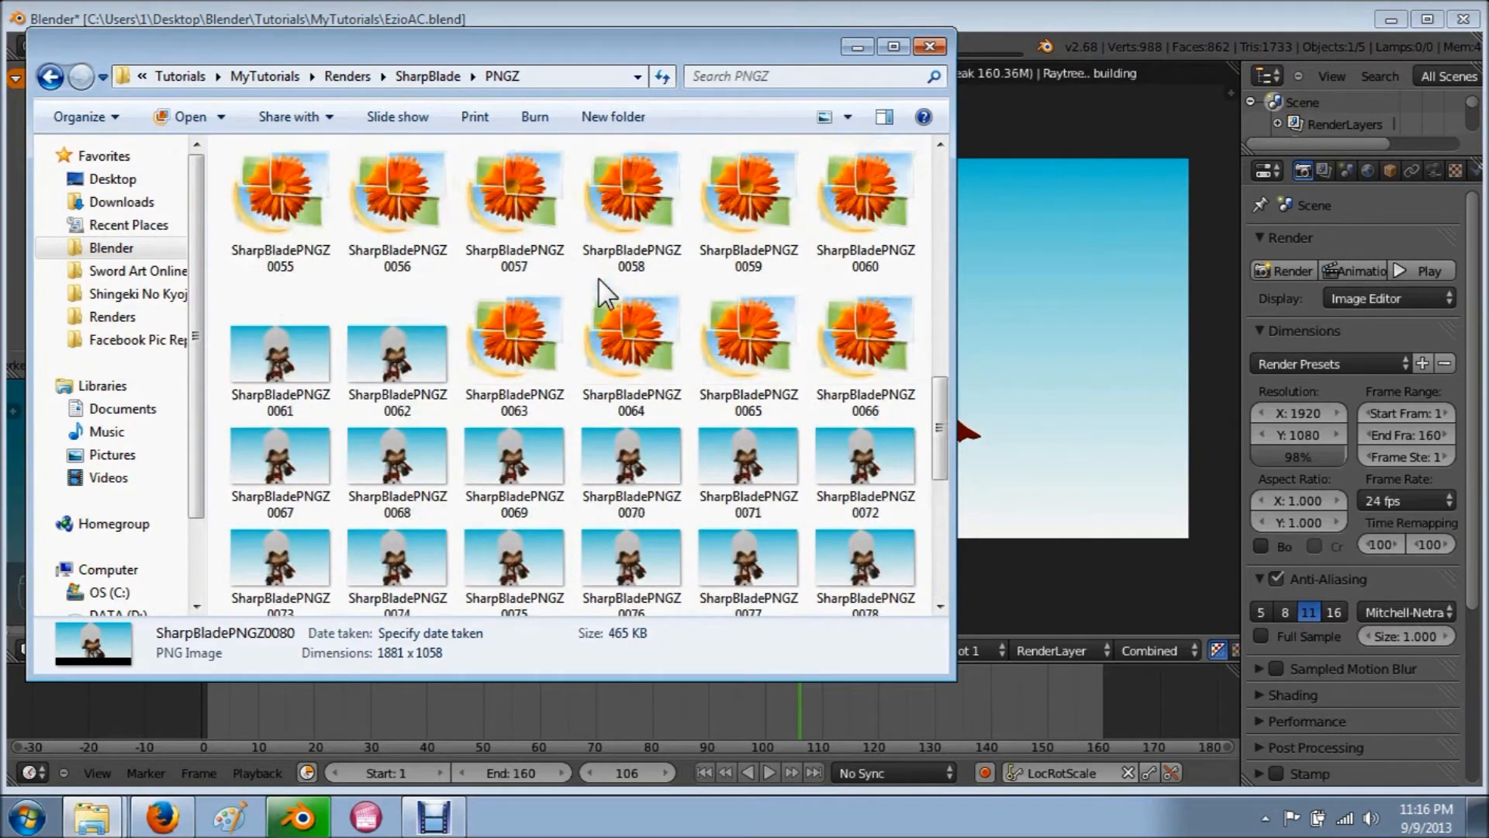
{"action": "scroll", "coordinate": [598, 277], "scroll_direction": "up", "scroll_amount": 6}
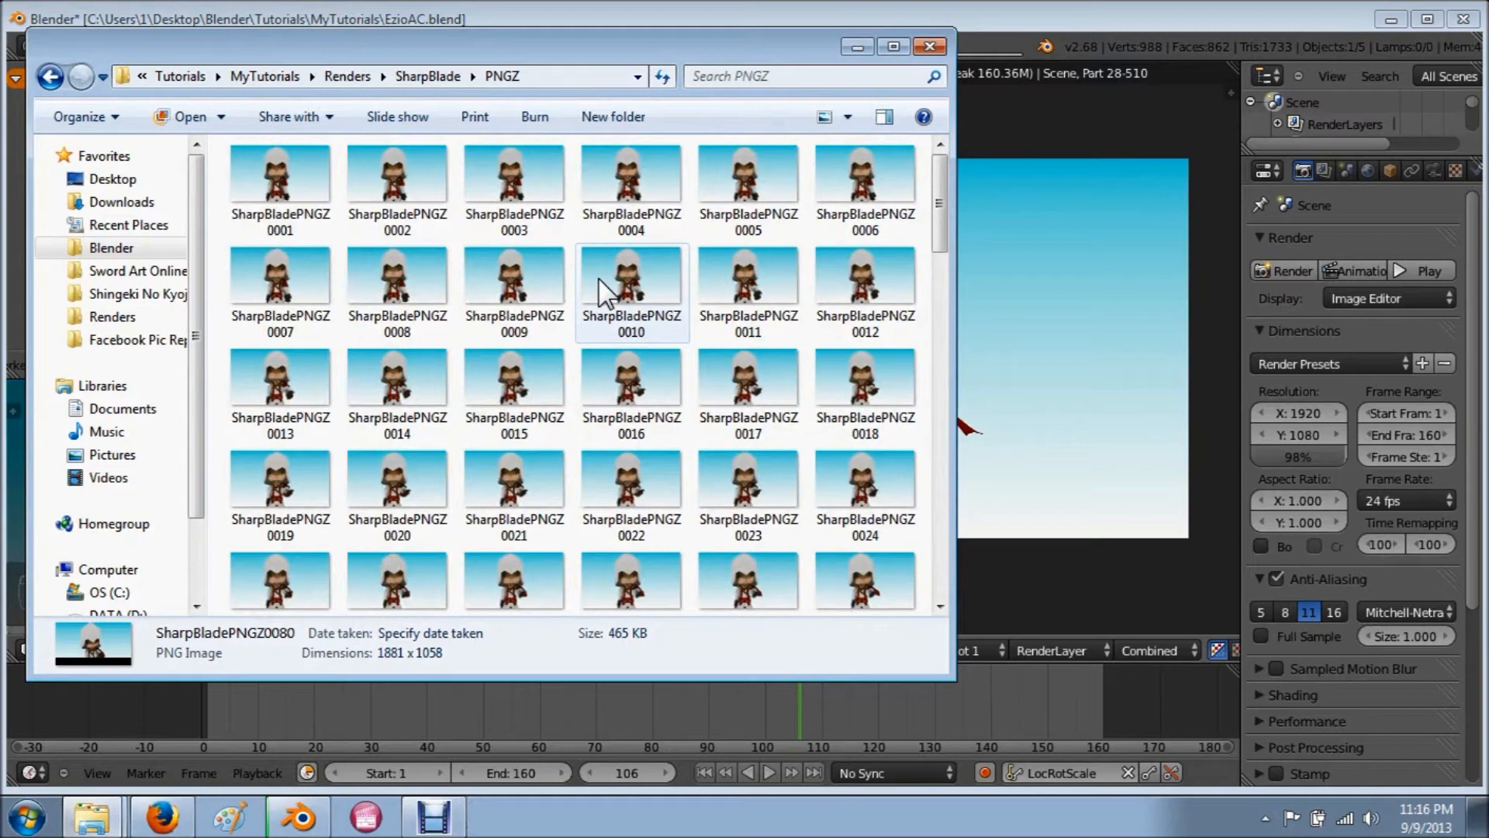
{"action": "scroll", "coordinate": [598, 277], "scroll_direction": "down", "scroll_amount": 6}
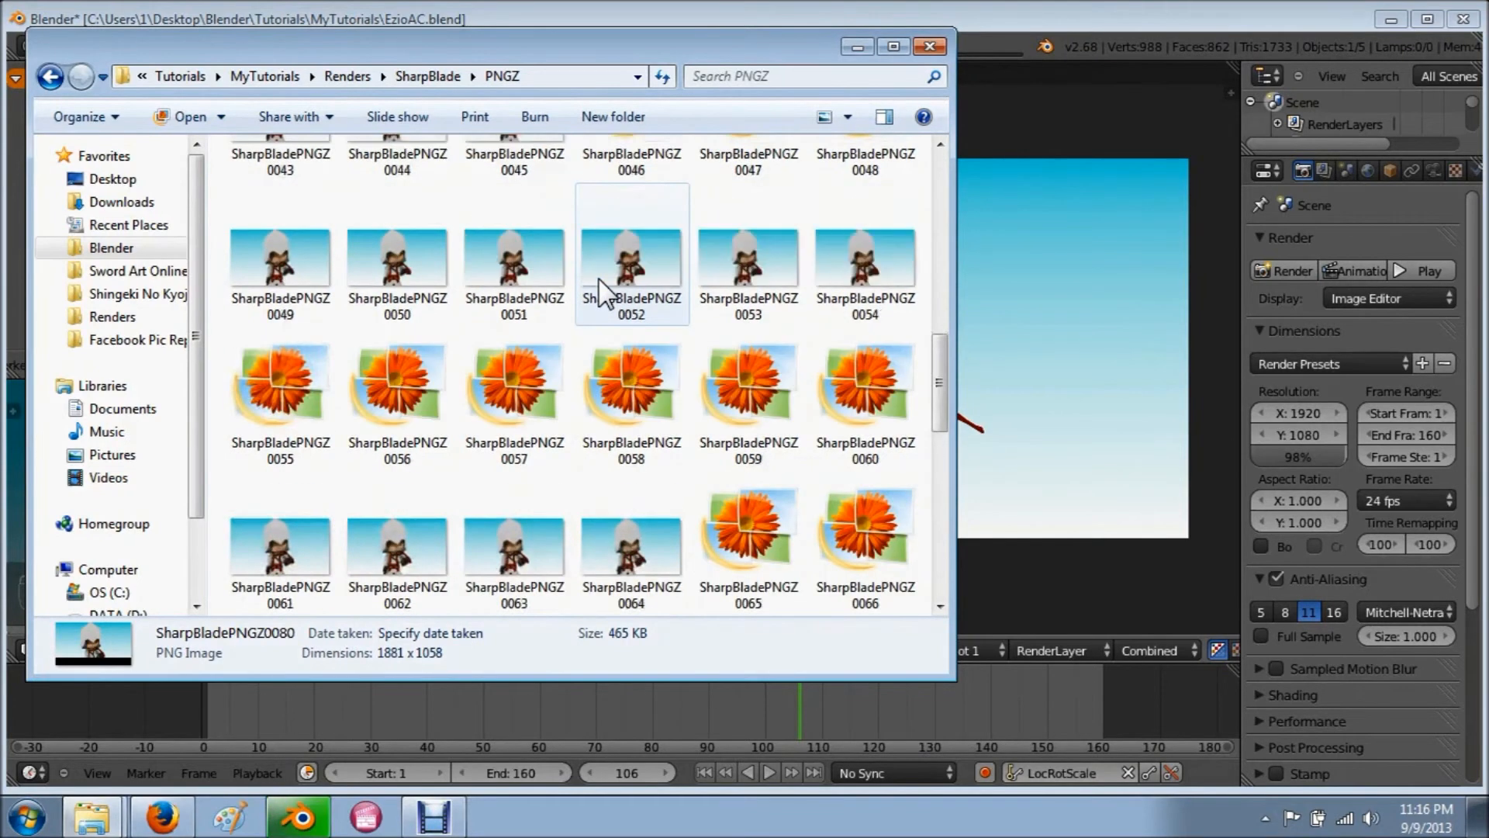
{"action": "scroll", "coordinate": [599, 281], "scroll_direction": "down", "scroll_amount": 4}
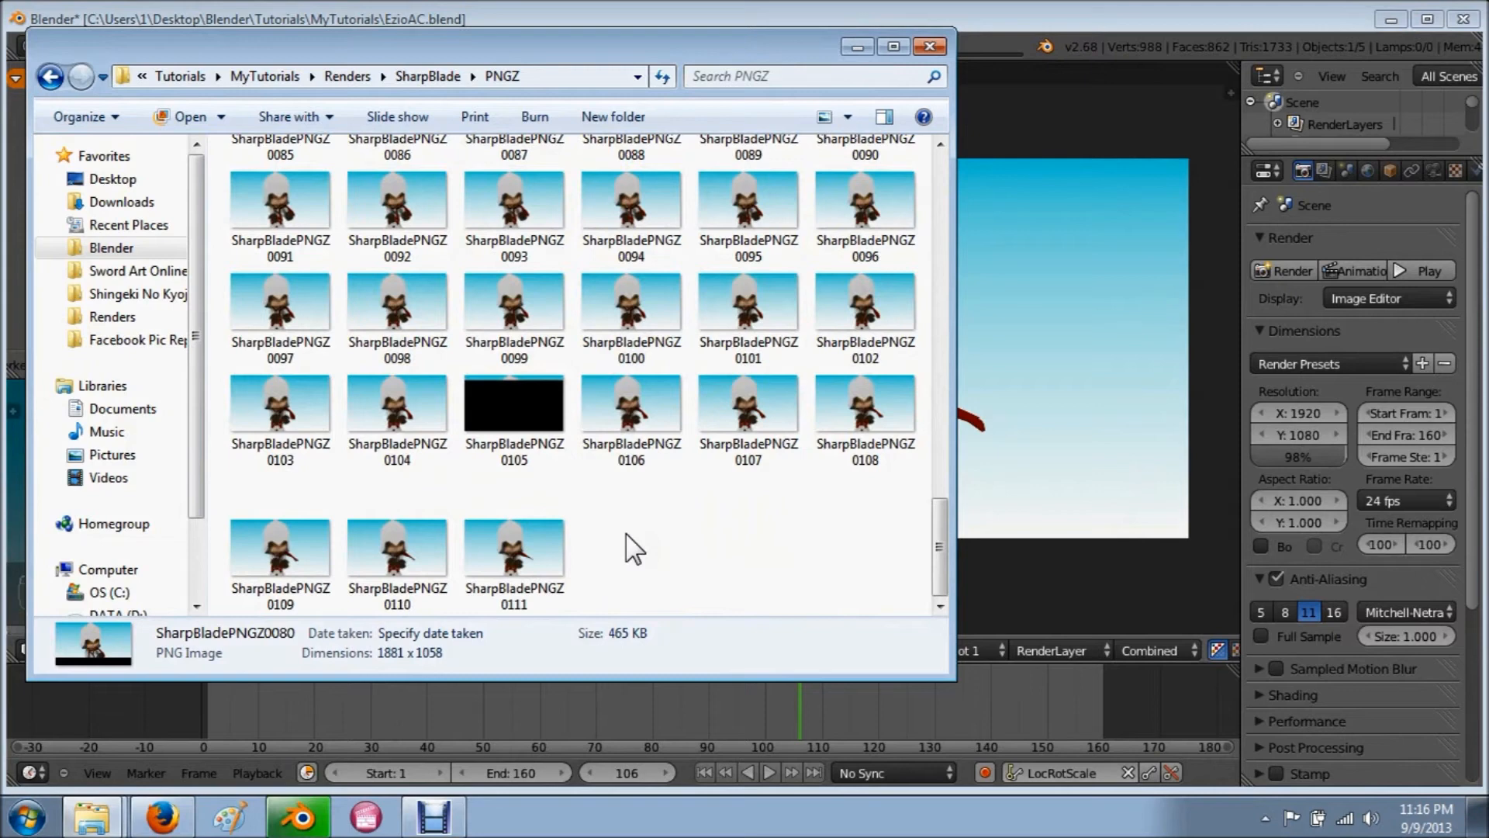
{"action": "scroll", "coordinate": [627, 534], "scroll_direction": "up", "scroll_amount": 10}
{"action": "scroll", "coordinate": [699, 496], "scroll_direction": "down", "scroll_amount": 7}
{"action": "scroll", "coordinate": [700, 495], "scroll_direction": "down", "scroll_amount": 3}
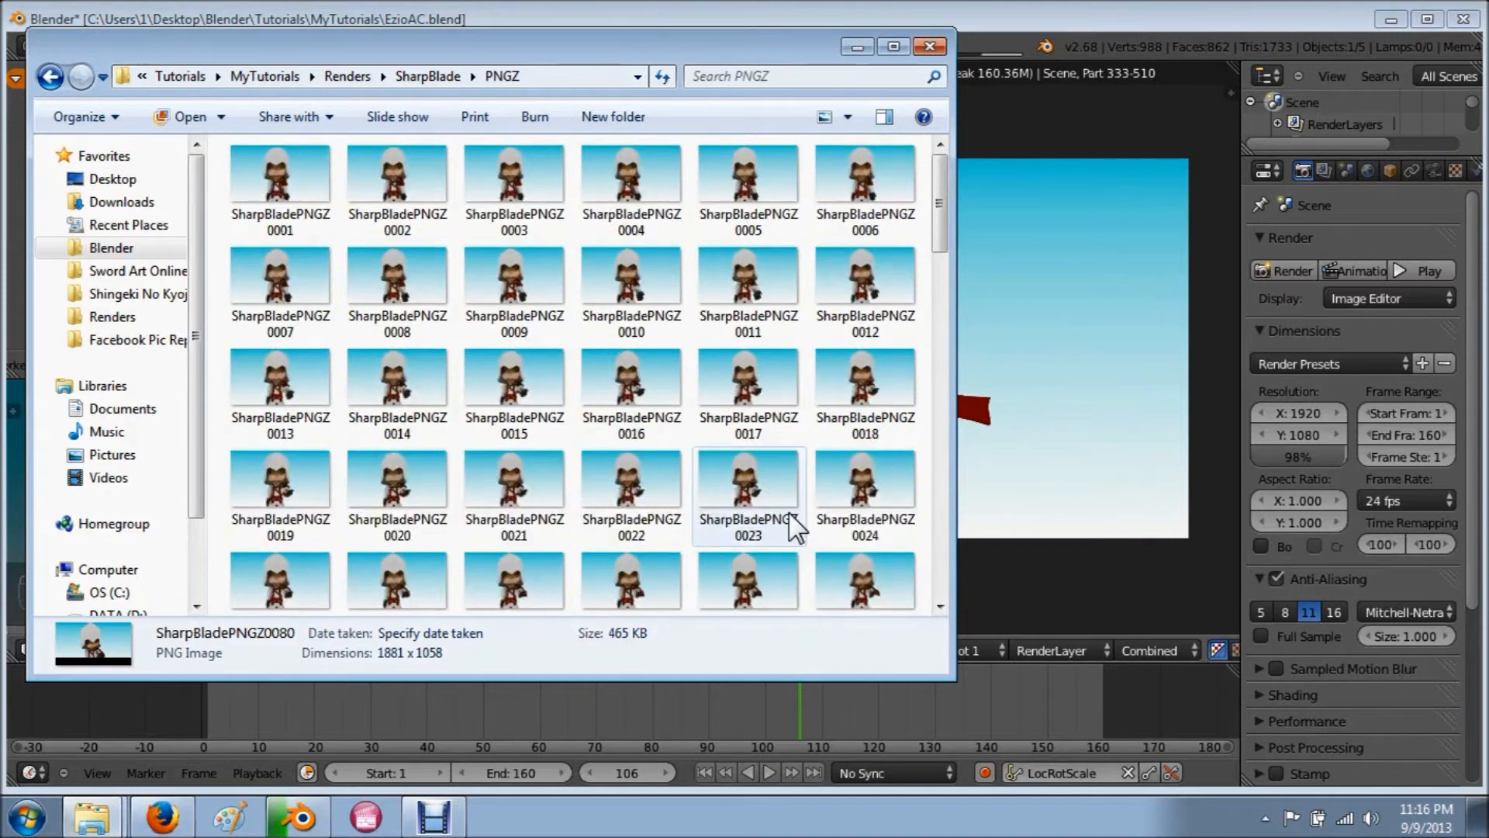
Step: Select all rendered frames in the PNGZ folder and clear the selection
{"action": "left_click", "coordinate": [594, 417]}
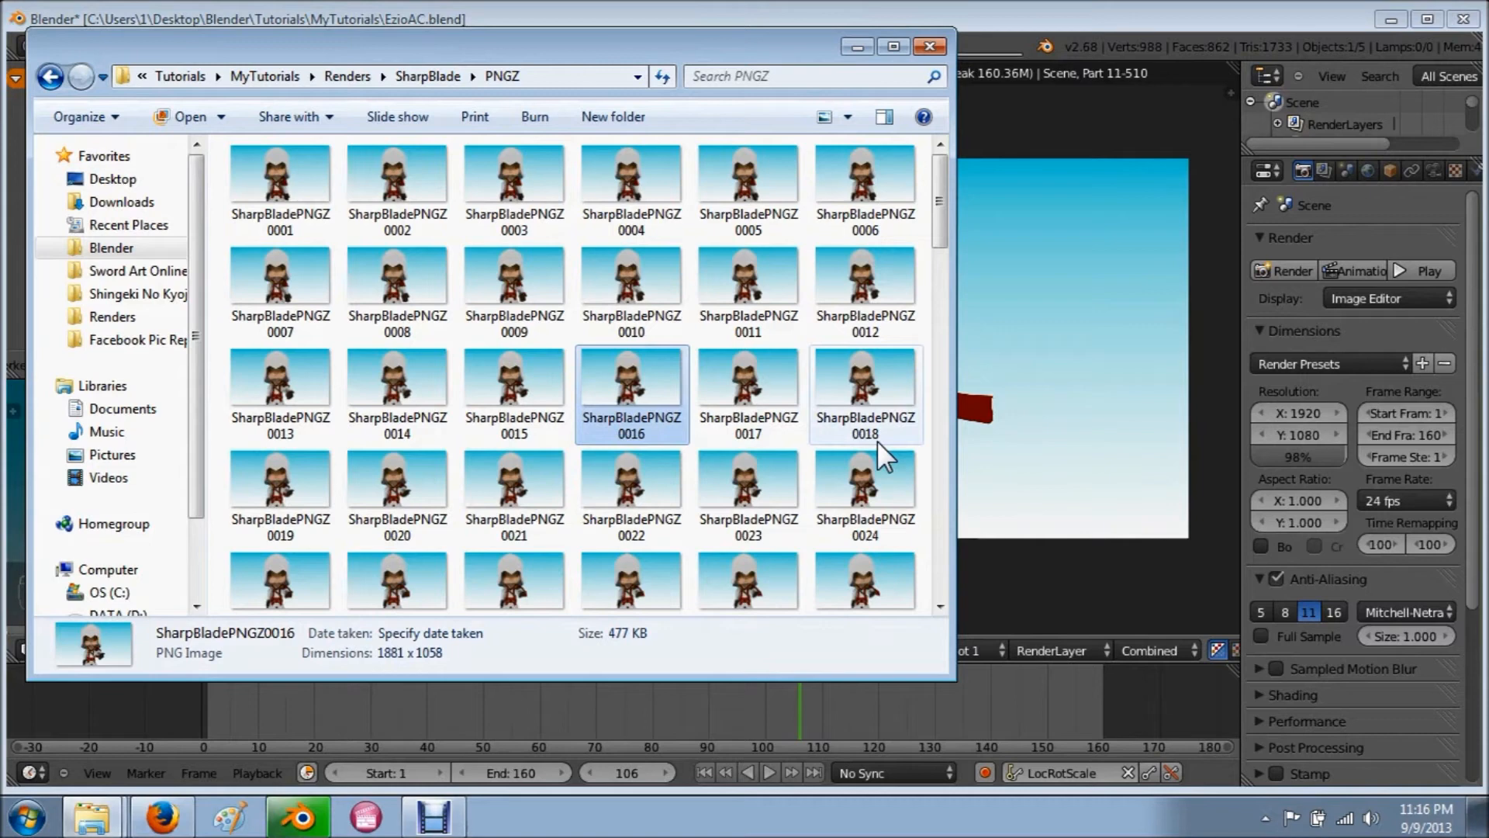
{"action": "left_click", "coordinate": [390, 393]}
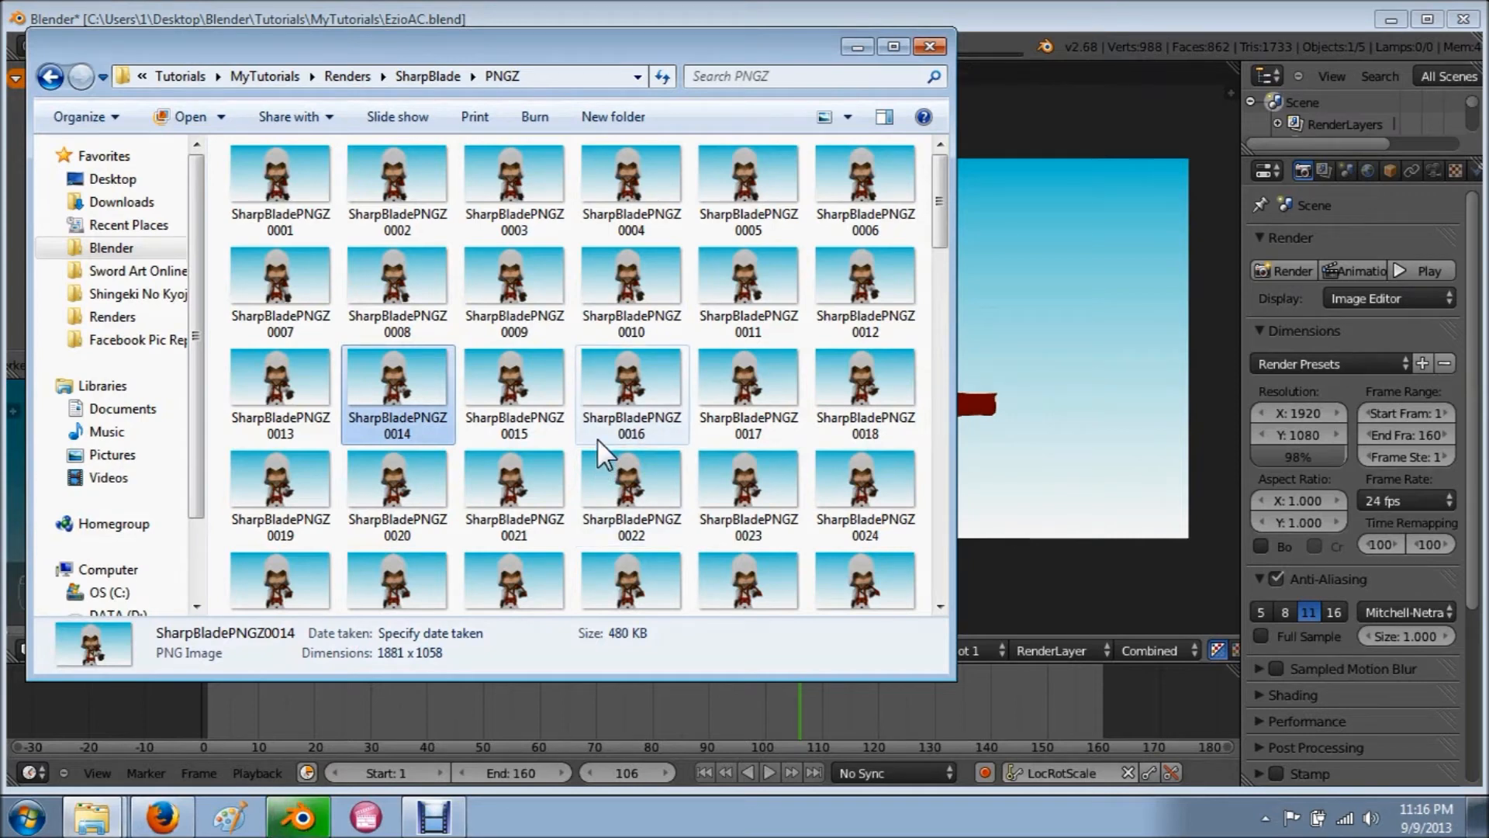
{"action": "key", "text": "ctrl+a"}
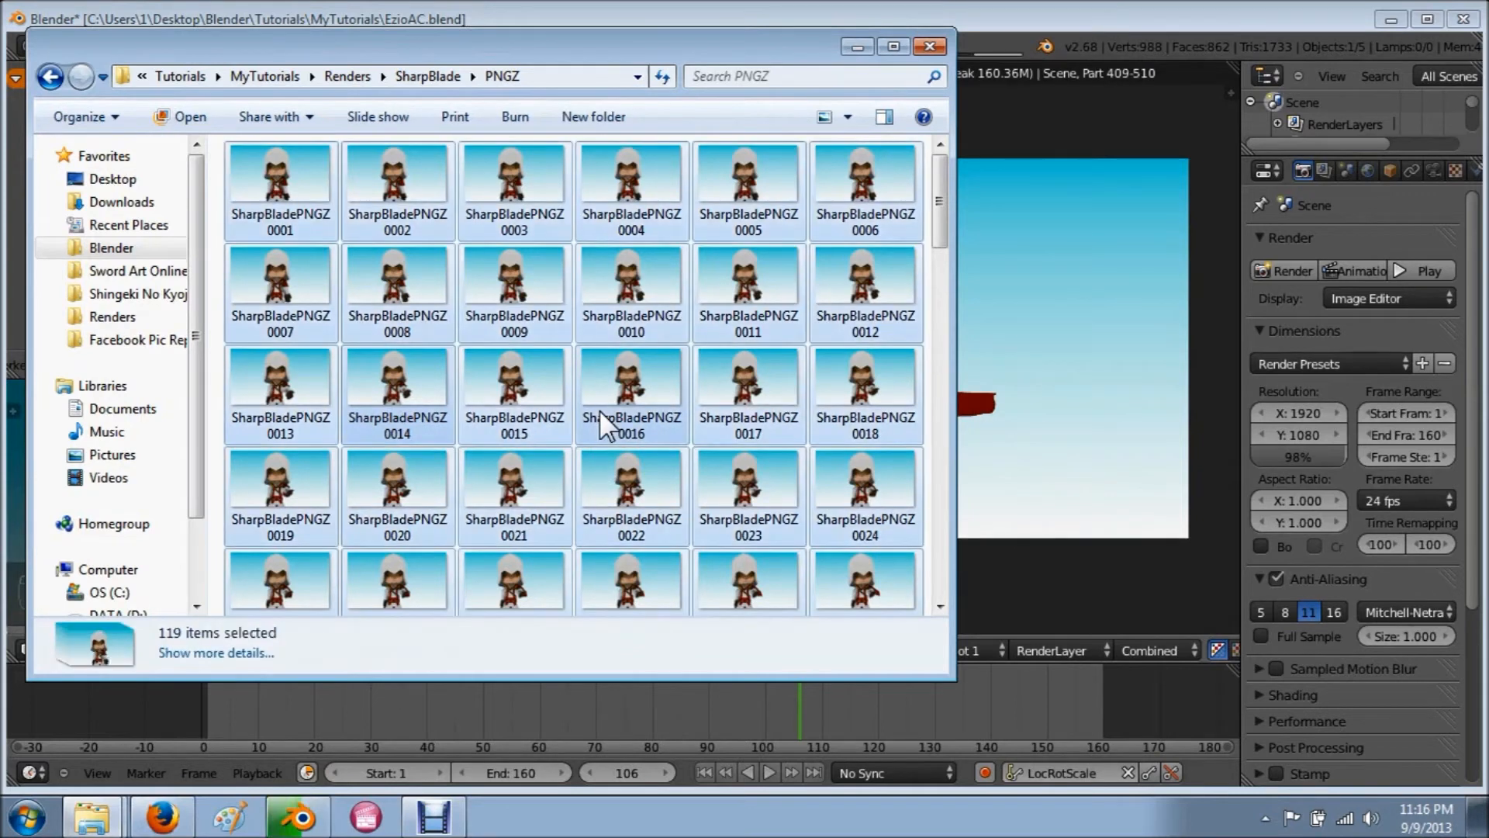
{"action": "left_click", "coordinate": [221, 419]}
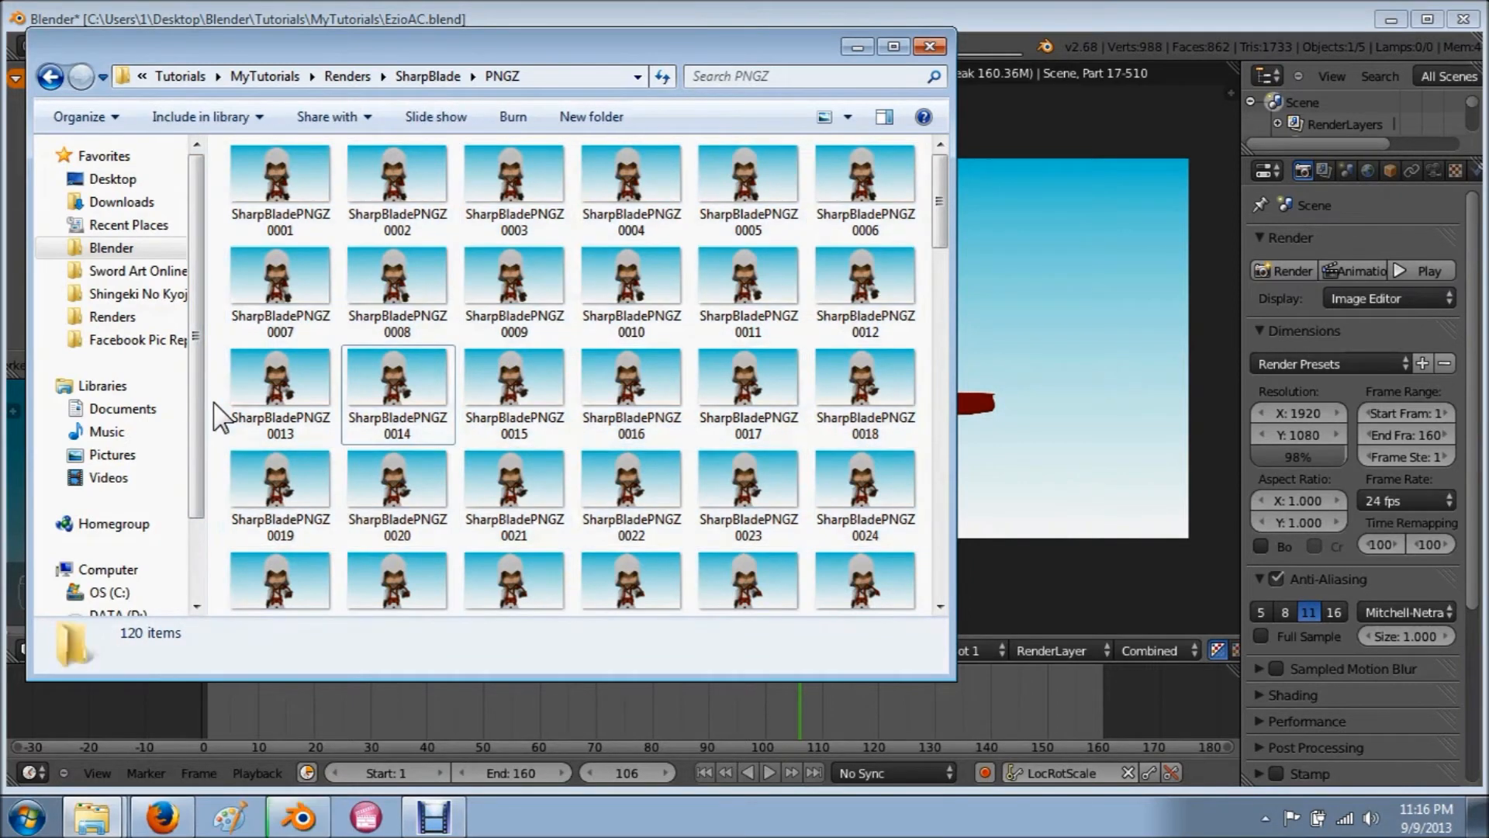
Step: Check the newly written frames towards the end of the PNGZ folder while the render continues
{"action": "scroll", "coordinate": [600, 336], "scroll_direction": "down", "scroll_amount": 10}
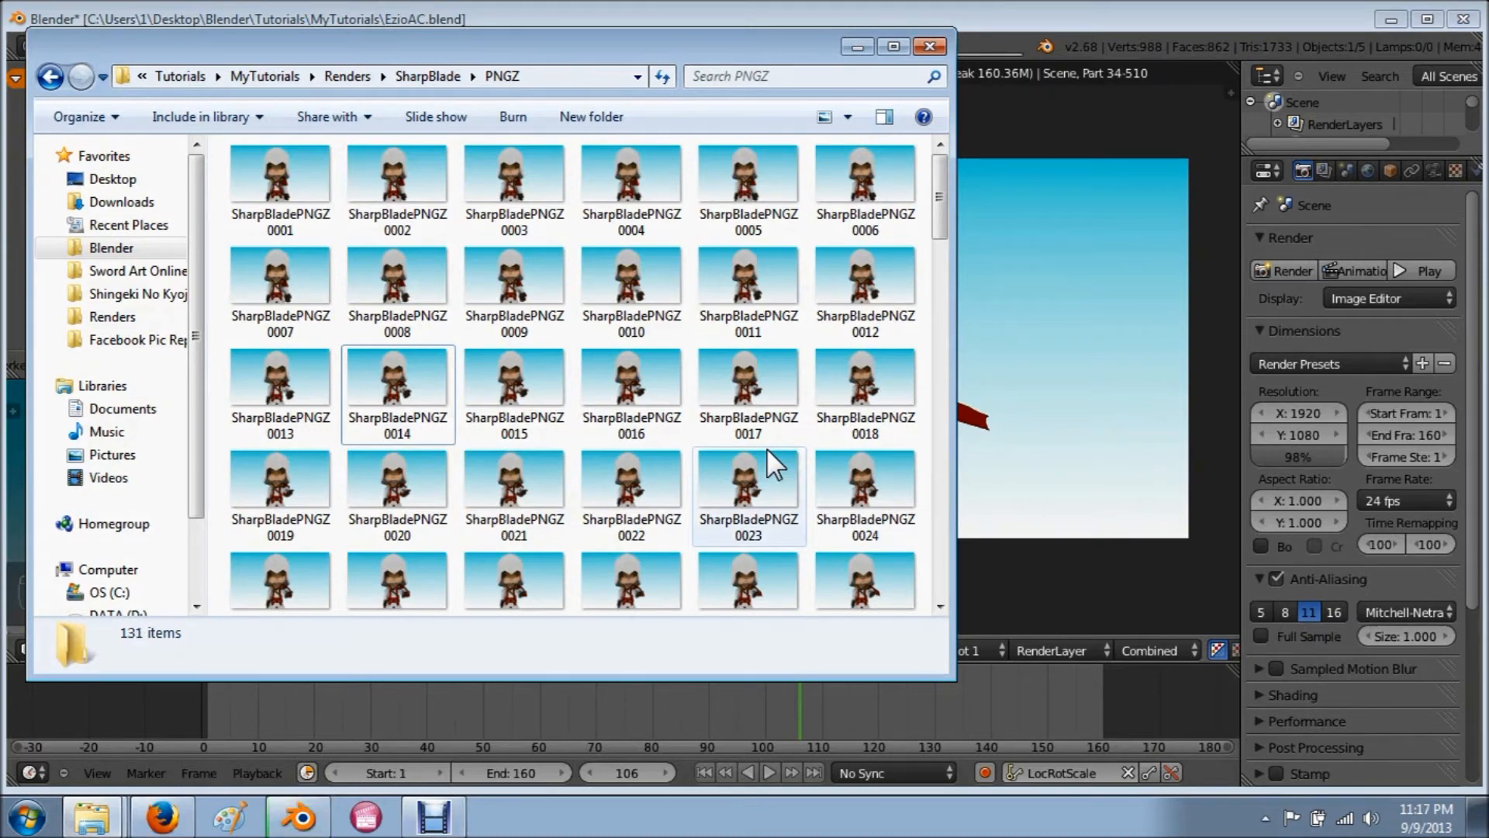
{"action": "scroll", "coordinate": [766, 449], "scroll_direction": "down", "scroll_amount": 10}
{"action": "scroll", "coordinate": [801, 481], "scroll_direction": "up", "scroll_amount": 5}
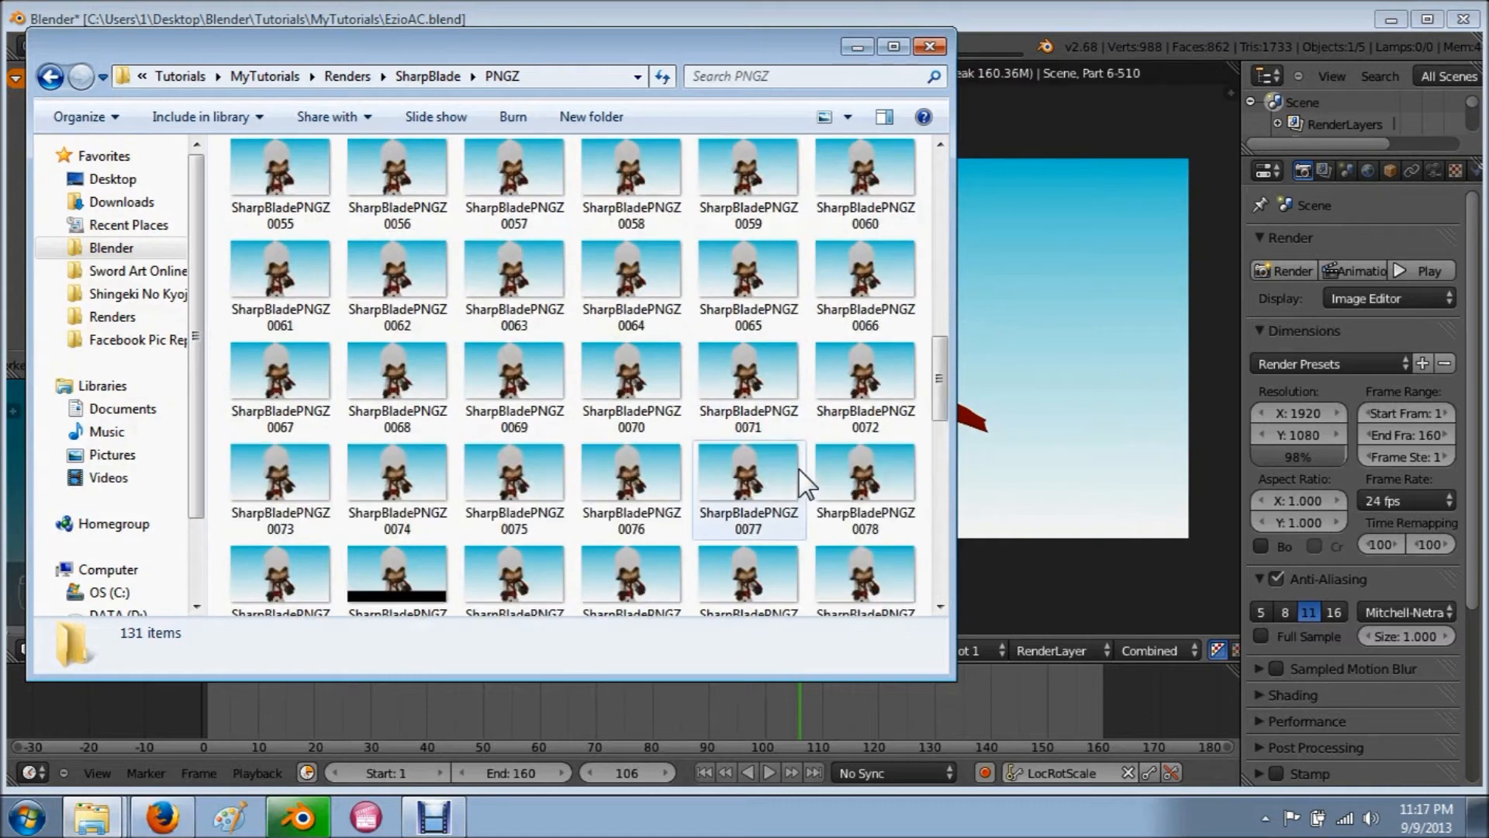
{"action": "scroll", "coordinate": [800, 468], "scroll_direction": "down", "scroll_amount": 5}
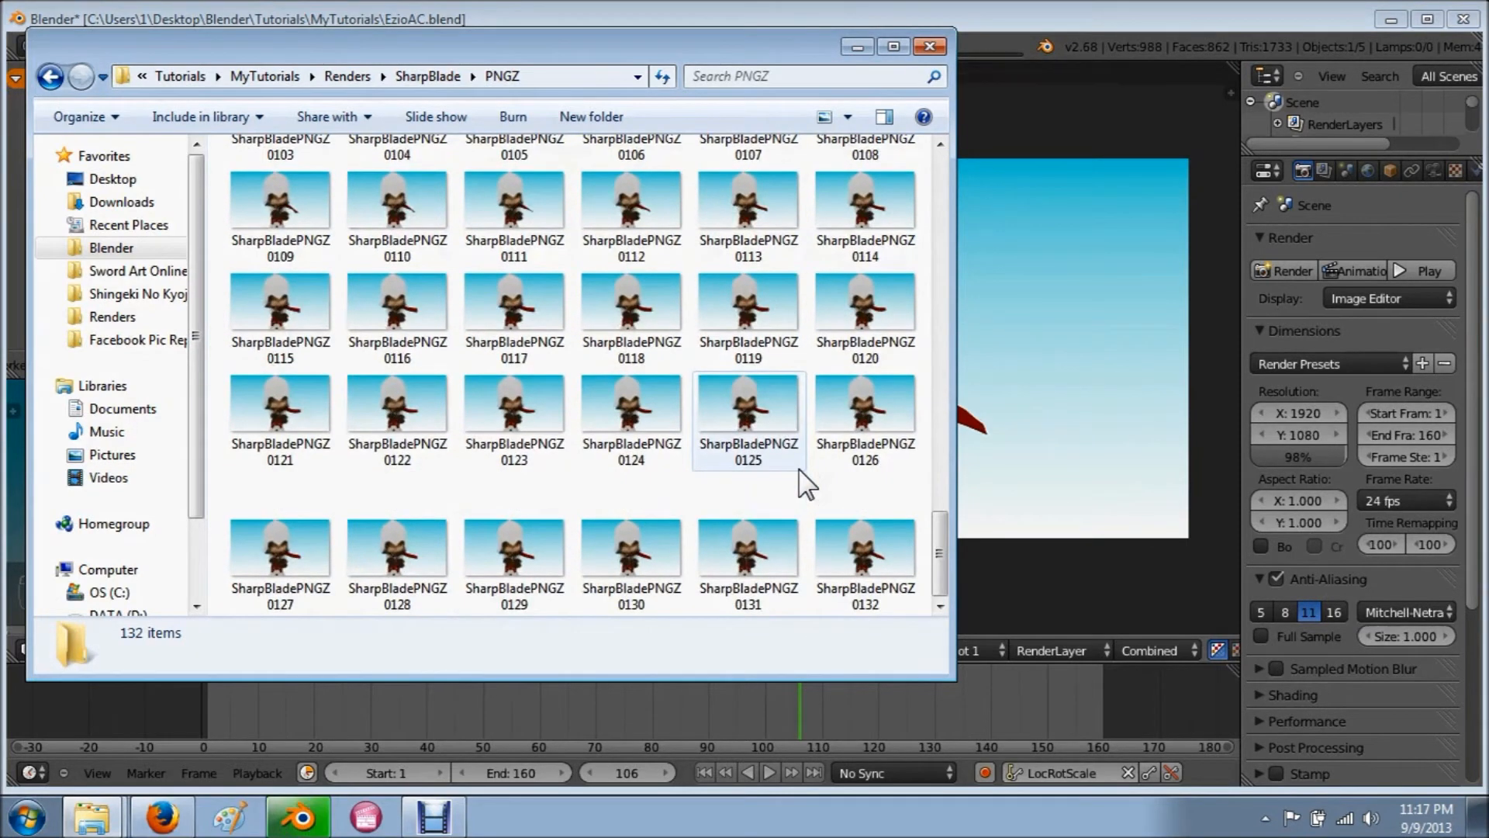
{"action": "scroll", "coordinate": [807, 485], "scroll_direction": "down", "scroll_amount": 1}
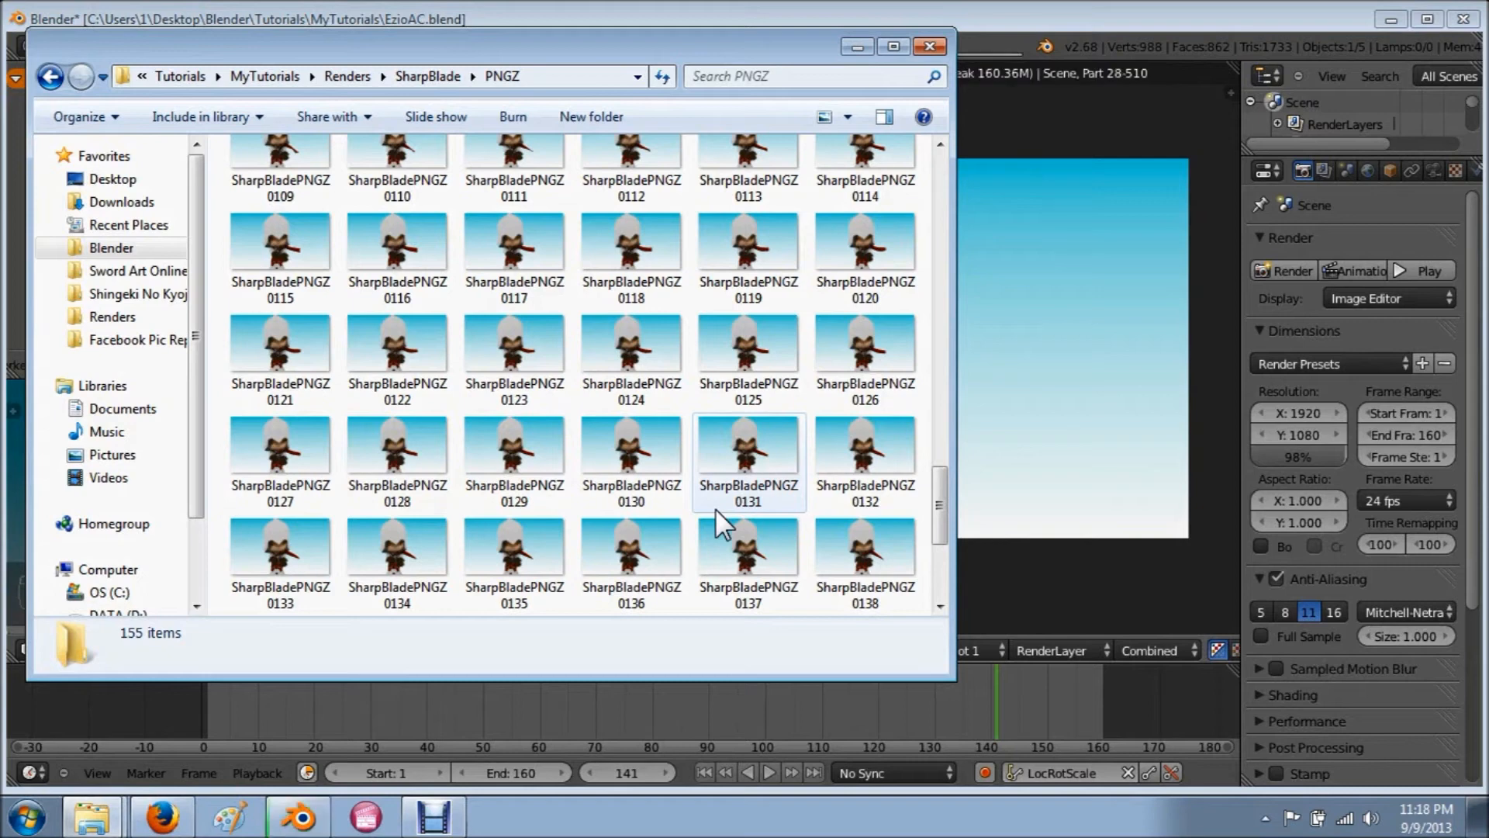
{"action": "scroll", "coordinate": [719, 499], "scroll_direction": "down", "scroll_amount": 5}
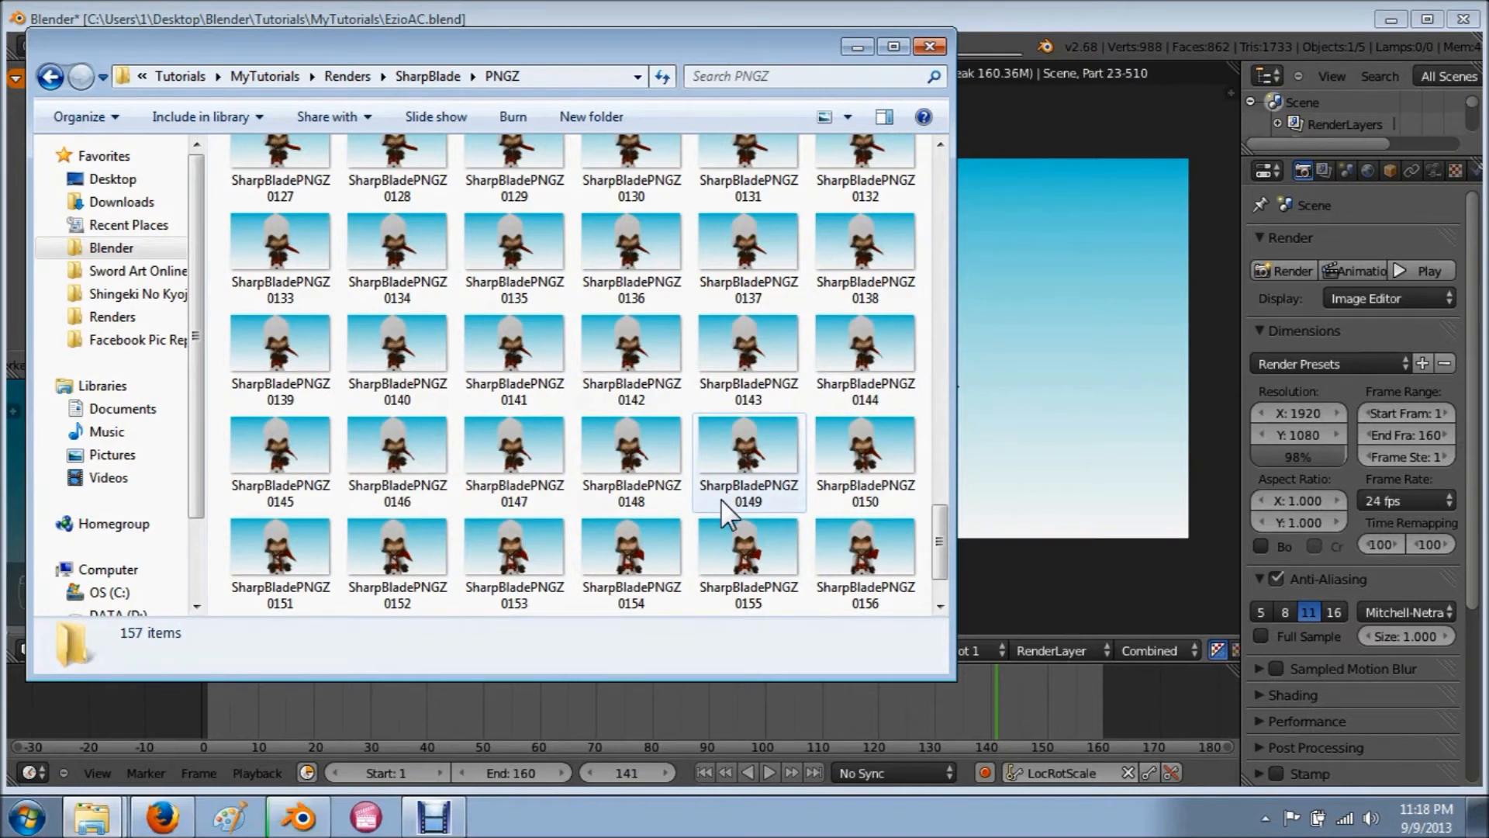
Step: Check the final rendered frames in the PNGZ folder, switch back to Blender and close the render result
{"action": "scroll", "coordinate": [729, 500], "scroll_direction": "down", "scroll_amount": 2}
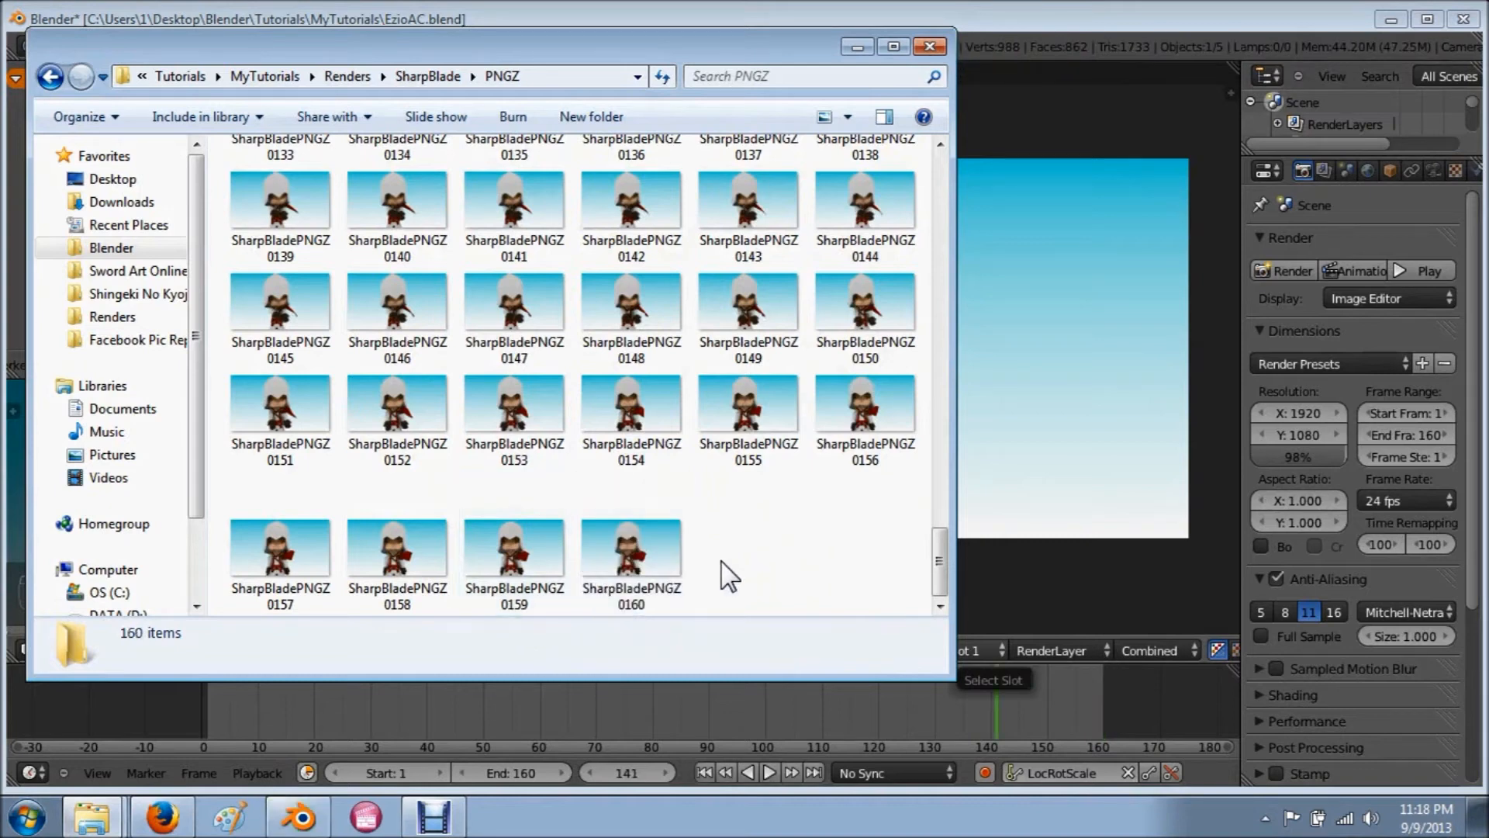
{"action": "left_click", "coordinate": [1091, 20]}
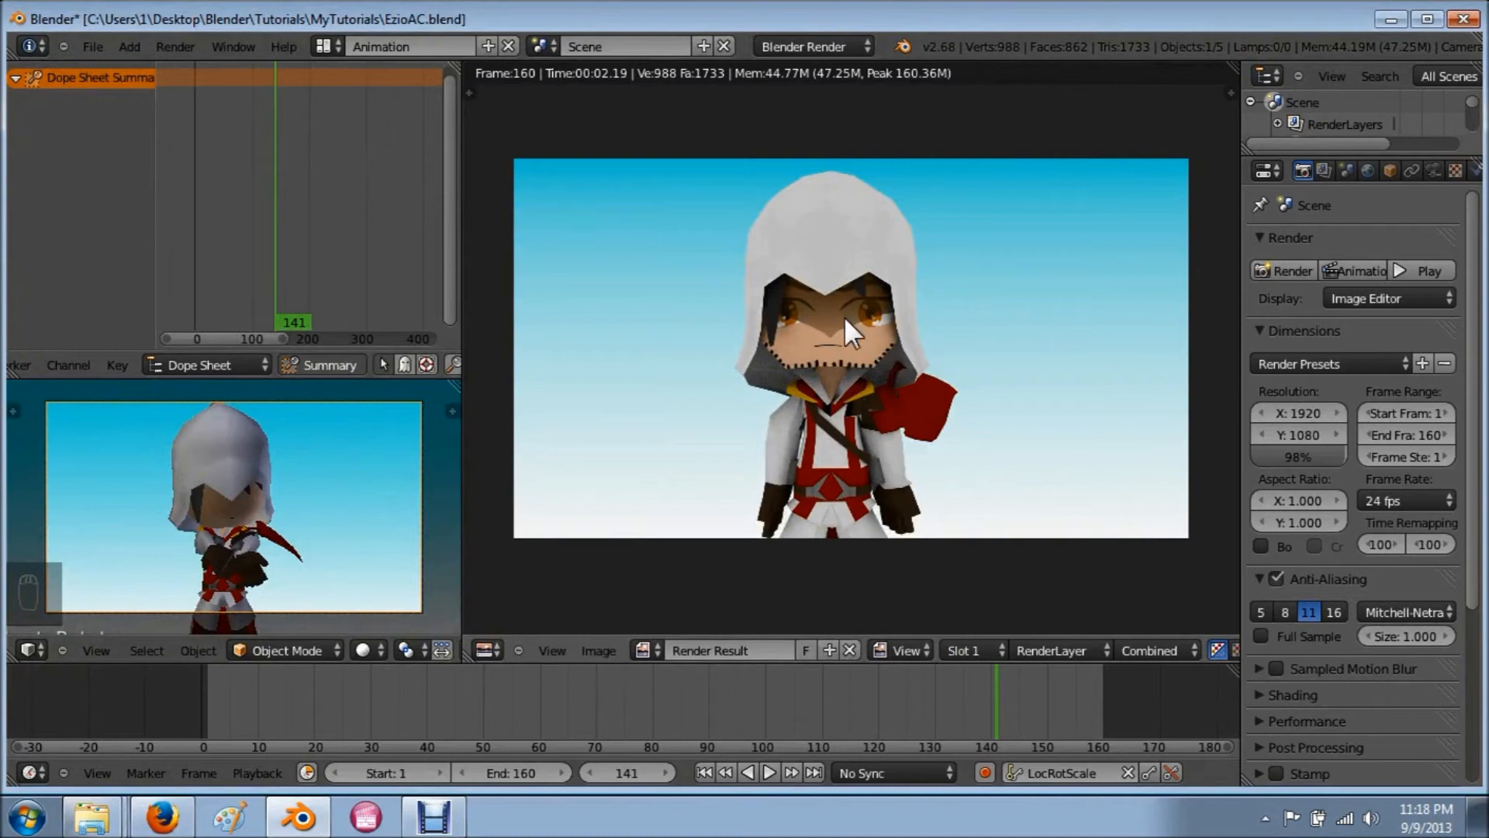
{"action": "key", "text": "Escape"}
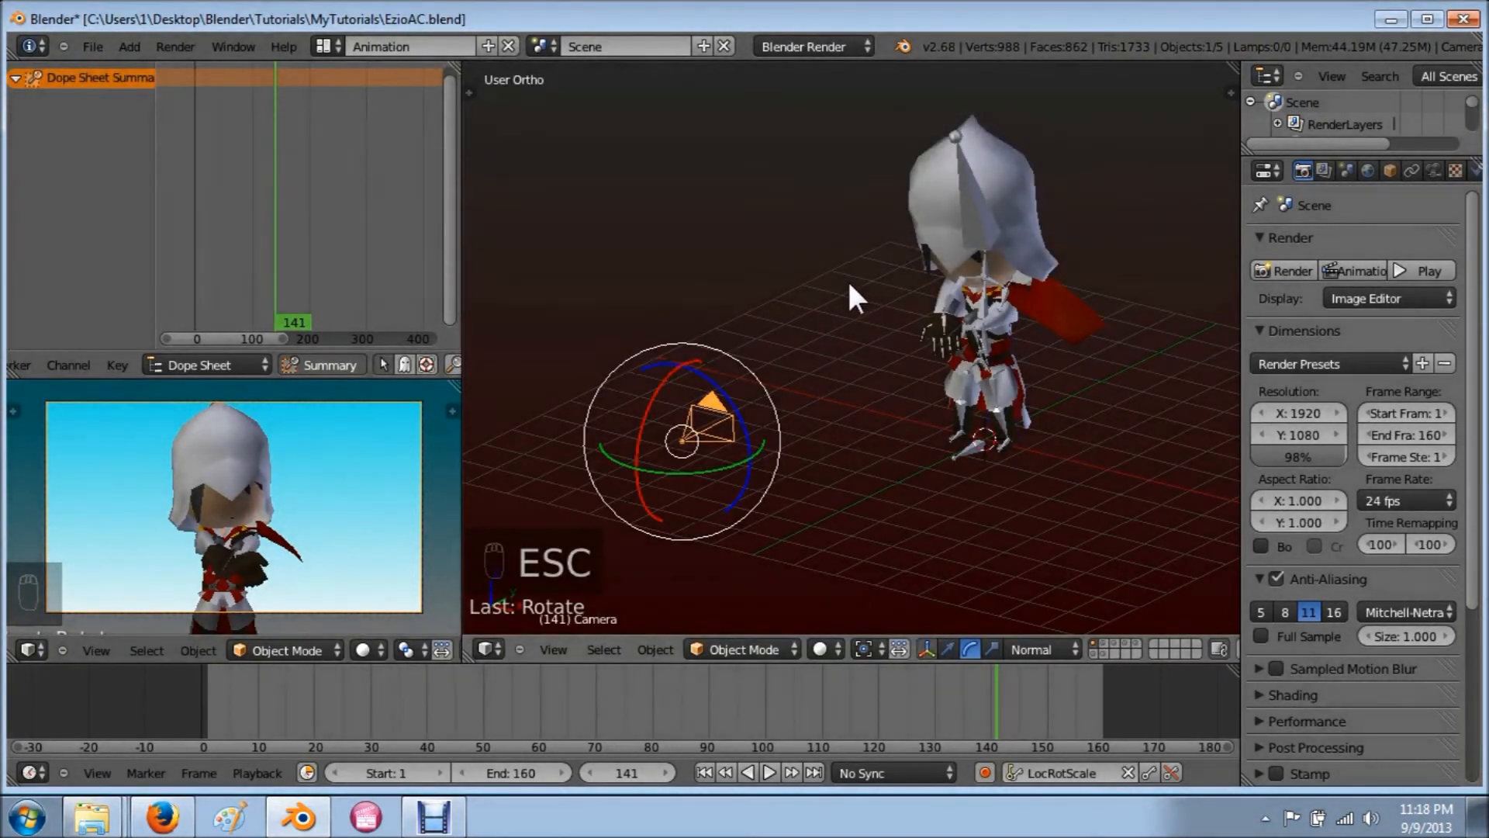
Step: Switch to the Video Editing screen layout and start adding an image strip to the sequencer
{"action": "left_click", "coordinate": [323, 44]}
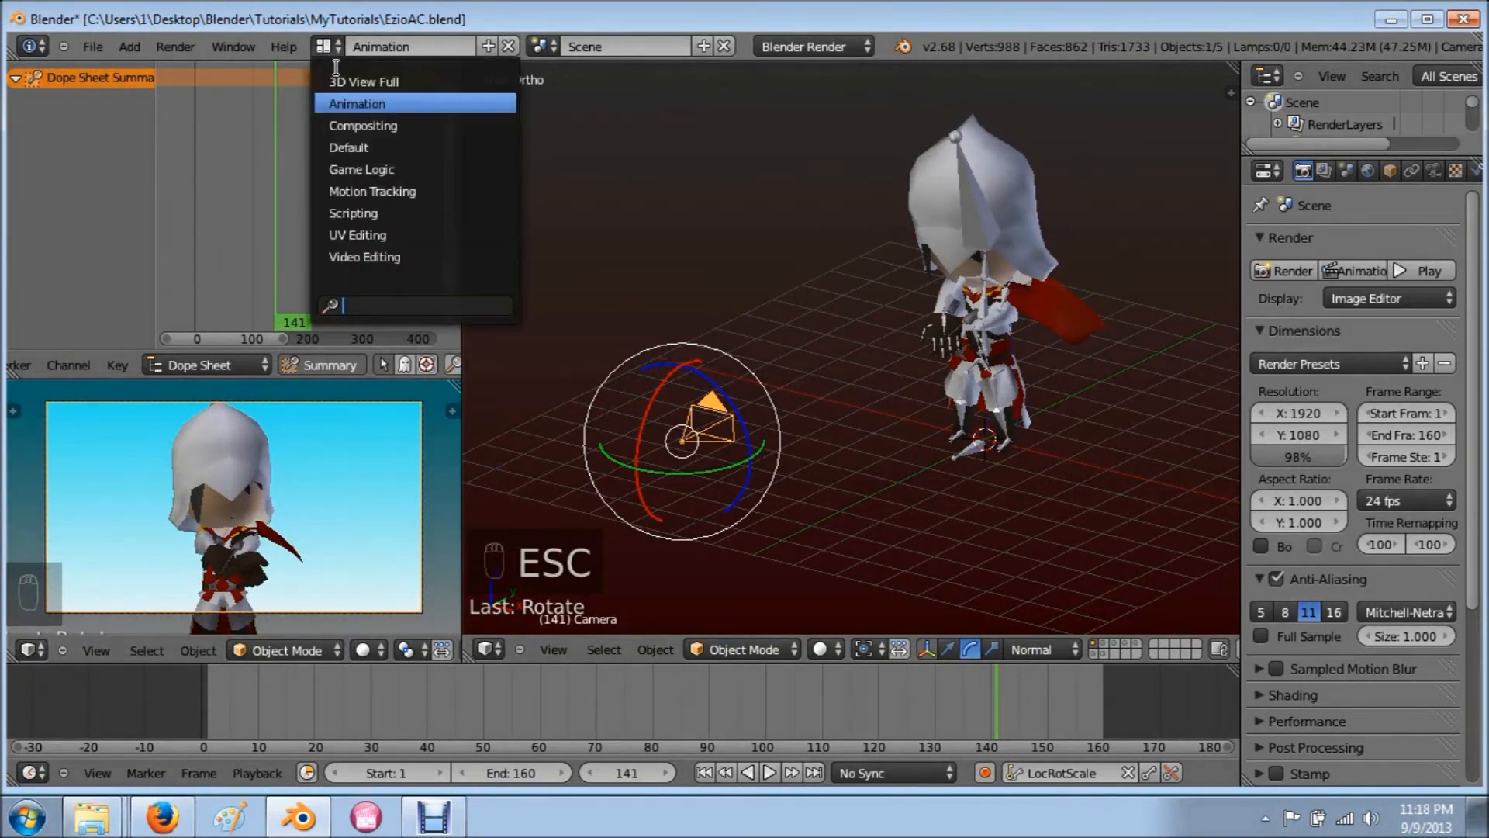
{"action": "left_click", "coordinate": [405, 256]}
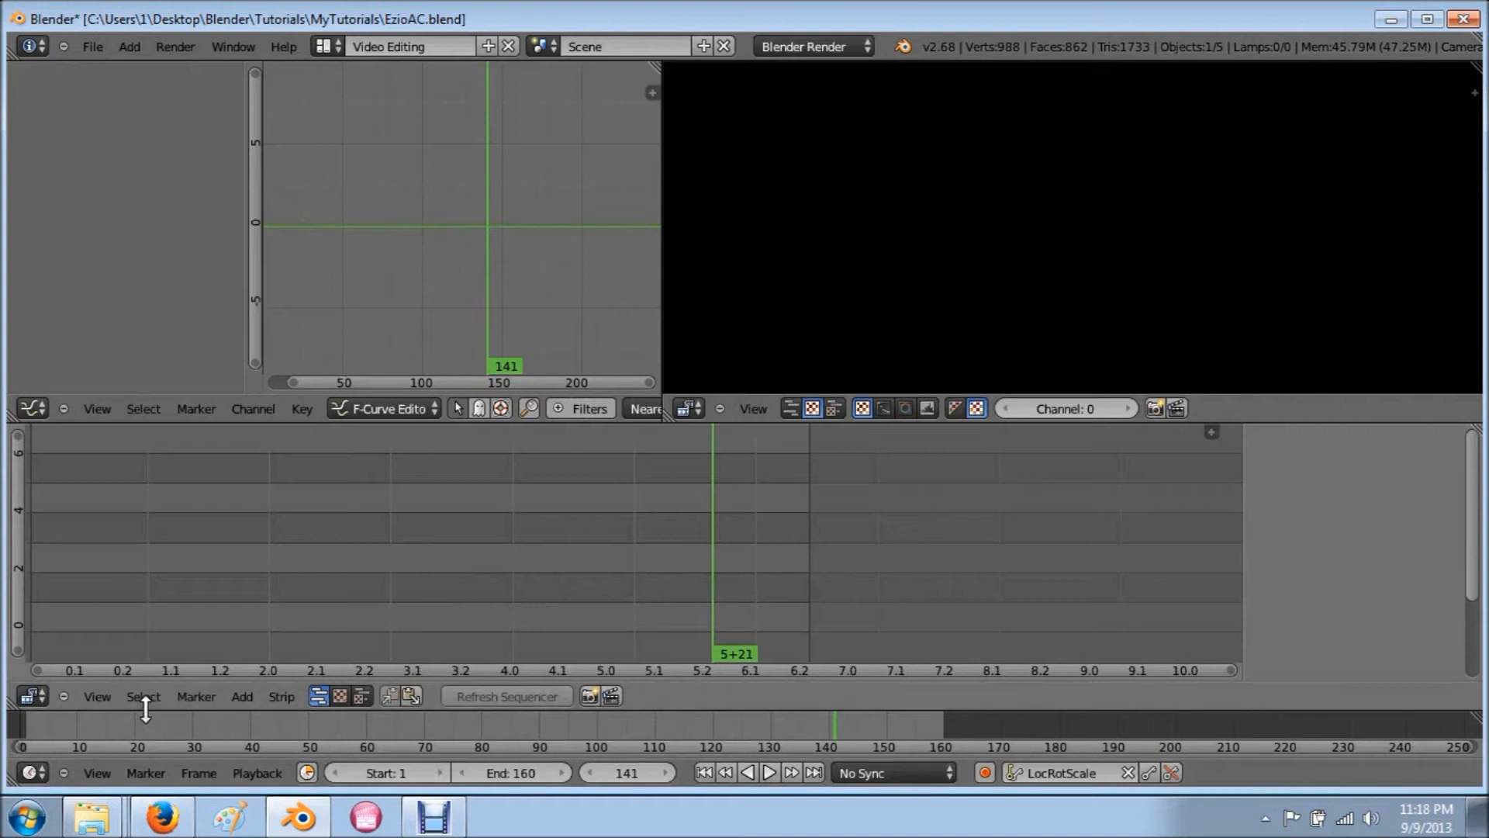
{"action": "left_click", "coordinate": [242, 696]}
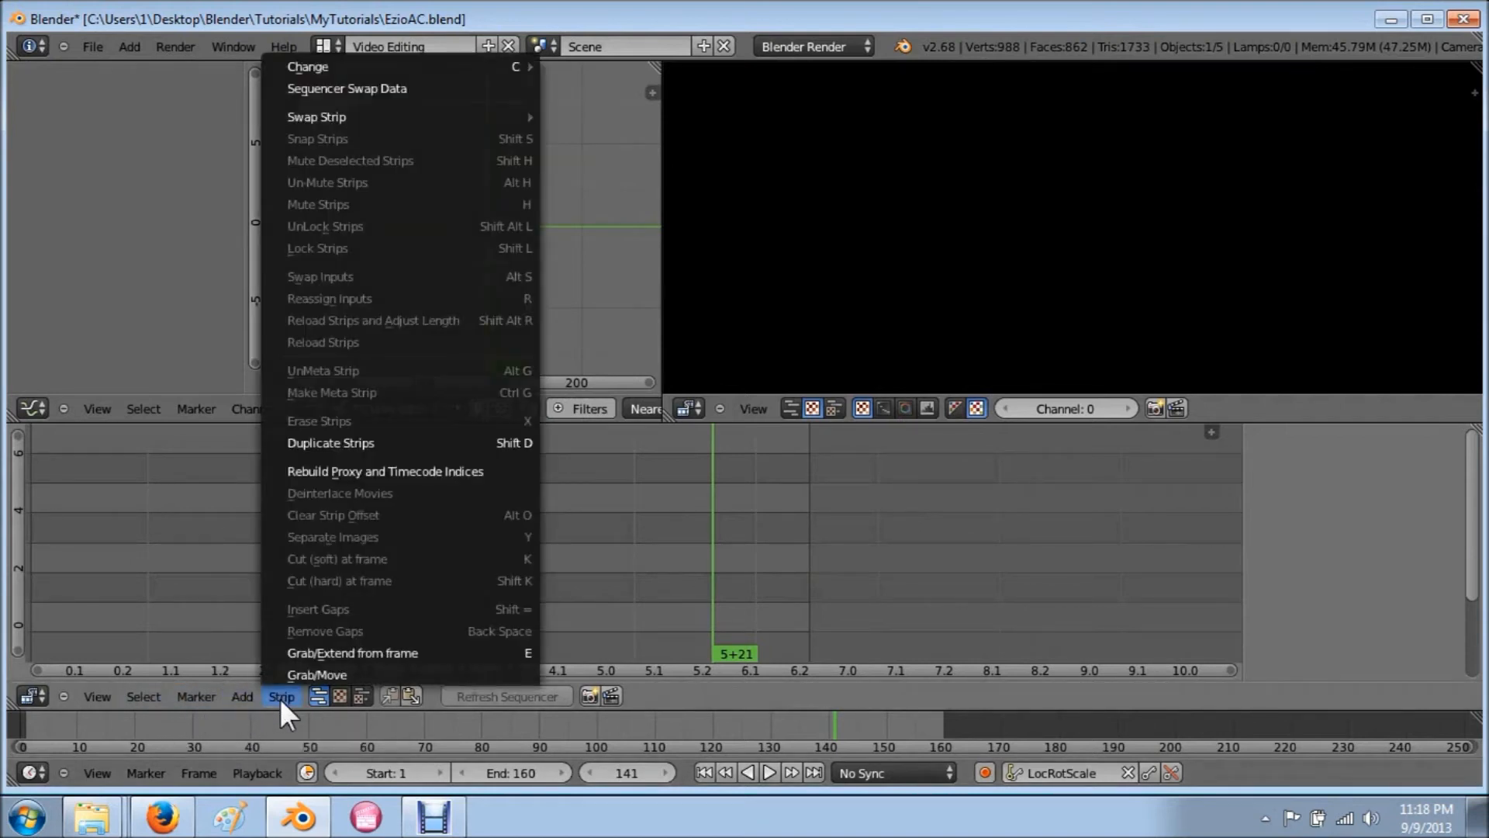
{"action": "left_click", "coordinate": [263, 587]}
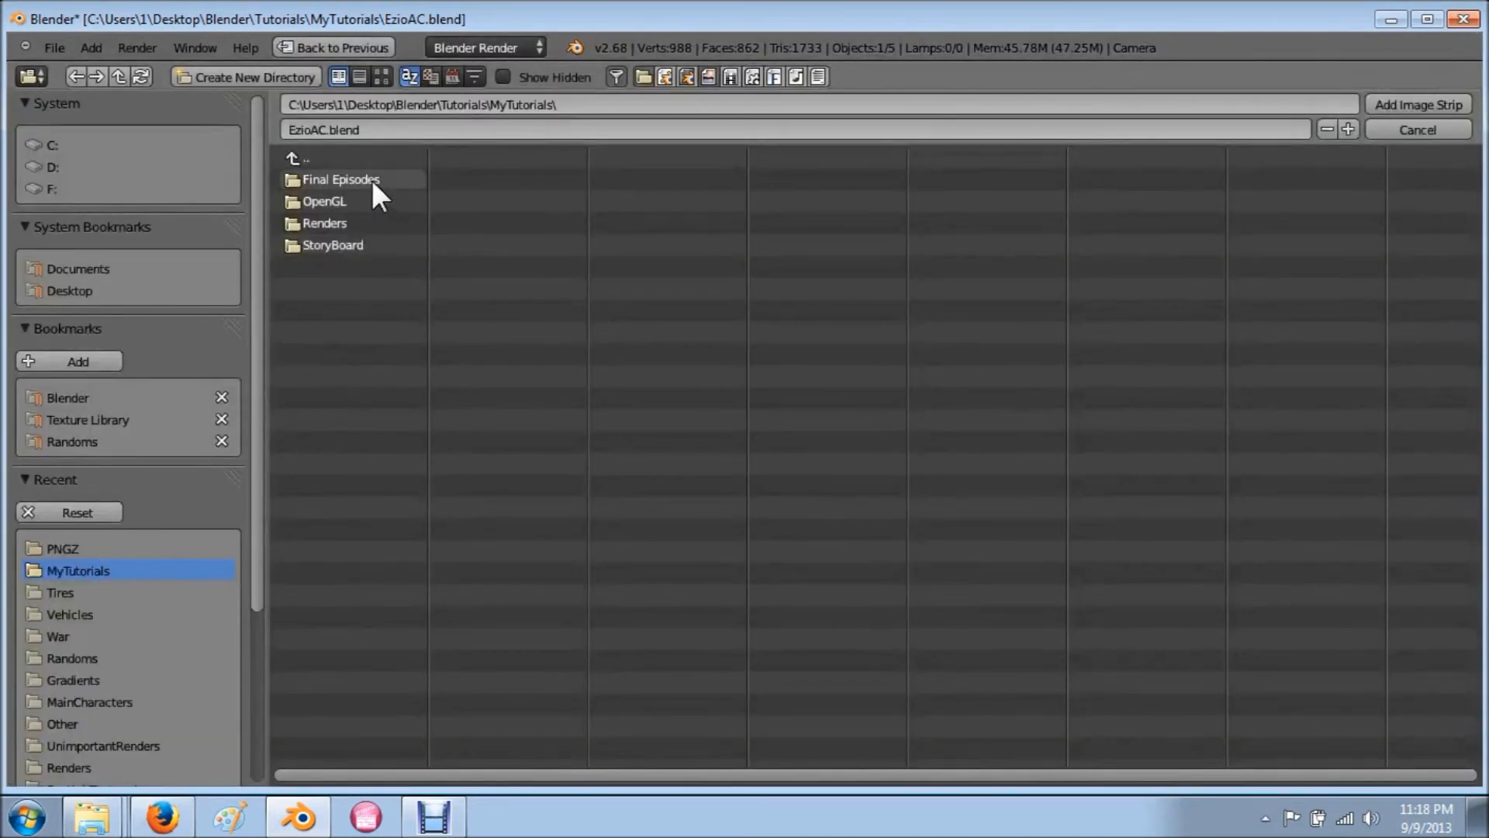
Step: Browse to the StoryBoard folder and show the file browser's contents as thumbnails
{"action": "left_click", "coordinate": [371, 244]}
{"action": "left_click", "coordinate": [314, 160]}
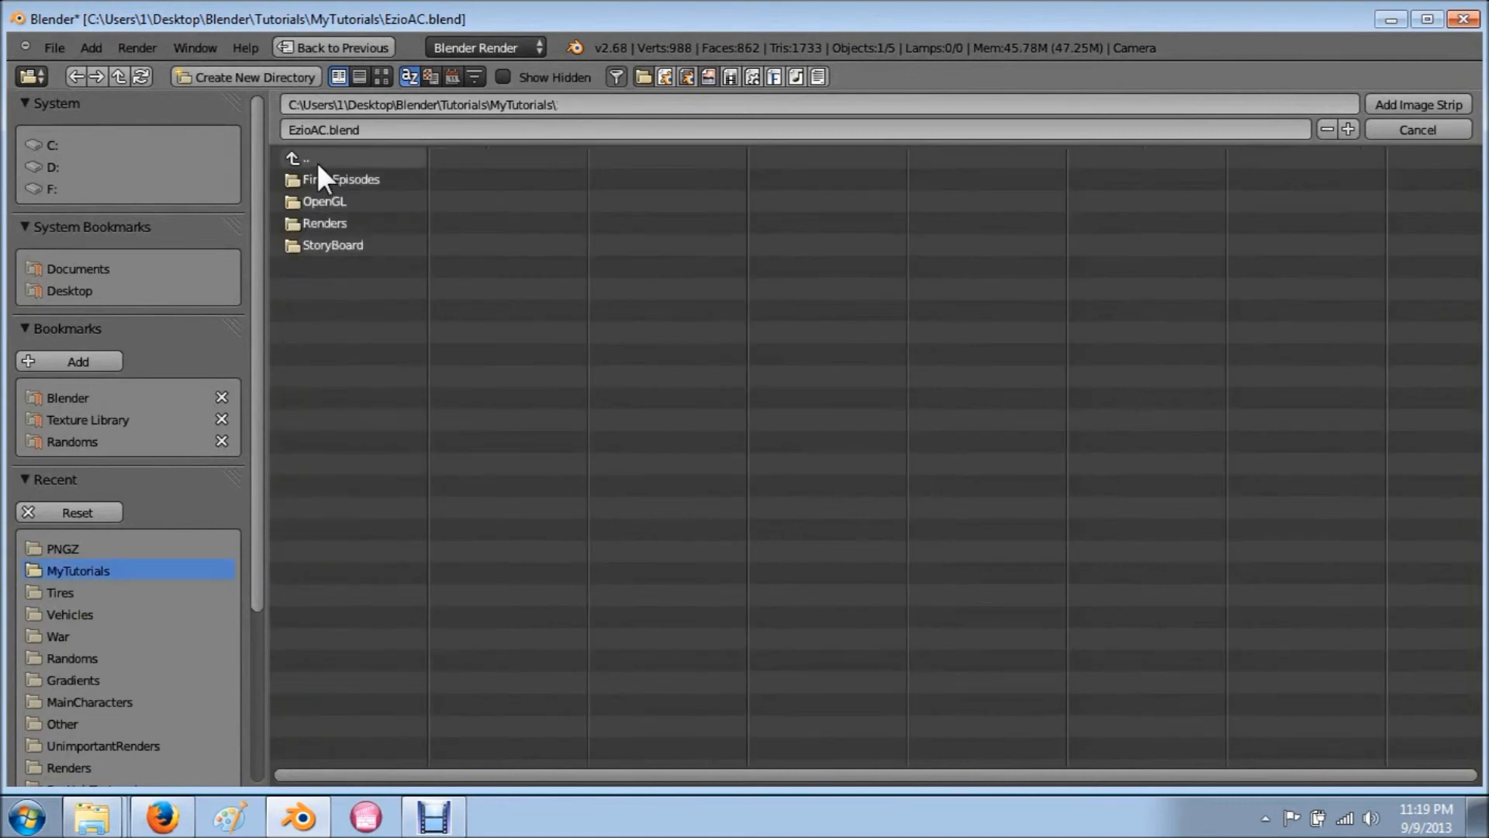
{"action": "left_click", "coordinate": [347, 222]}
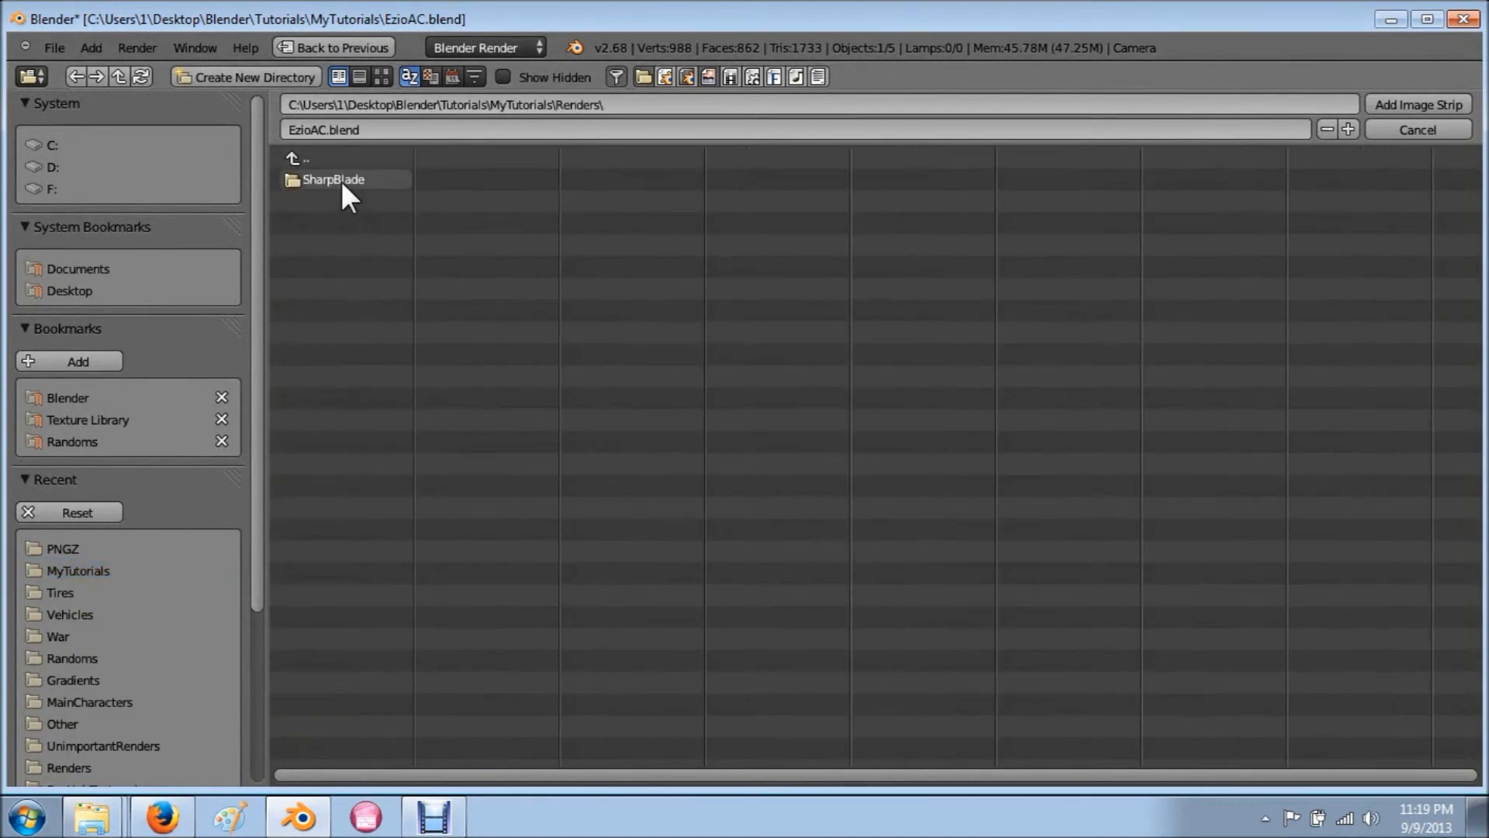
{"action": "left_click", "coordinate": [392, 161]}
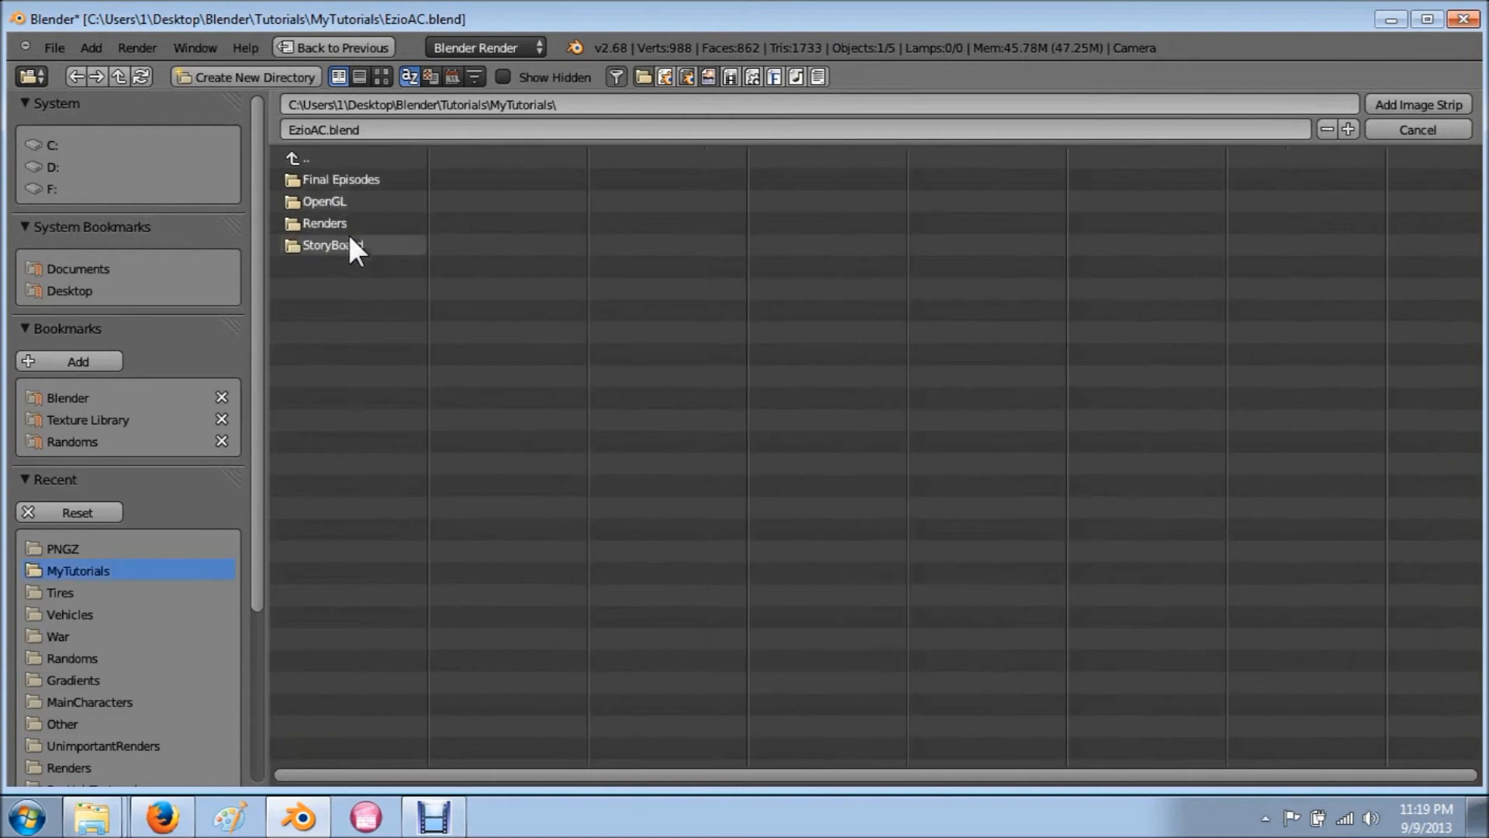
{"action": "left_click", "coordinate": [349, 243]}
{"action": "left_click", "coordinate": [380, 75]}
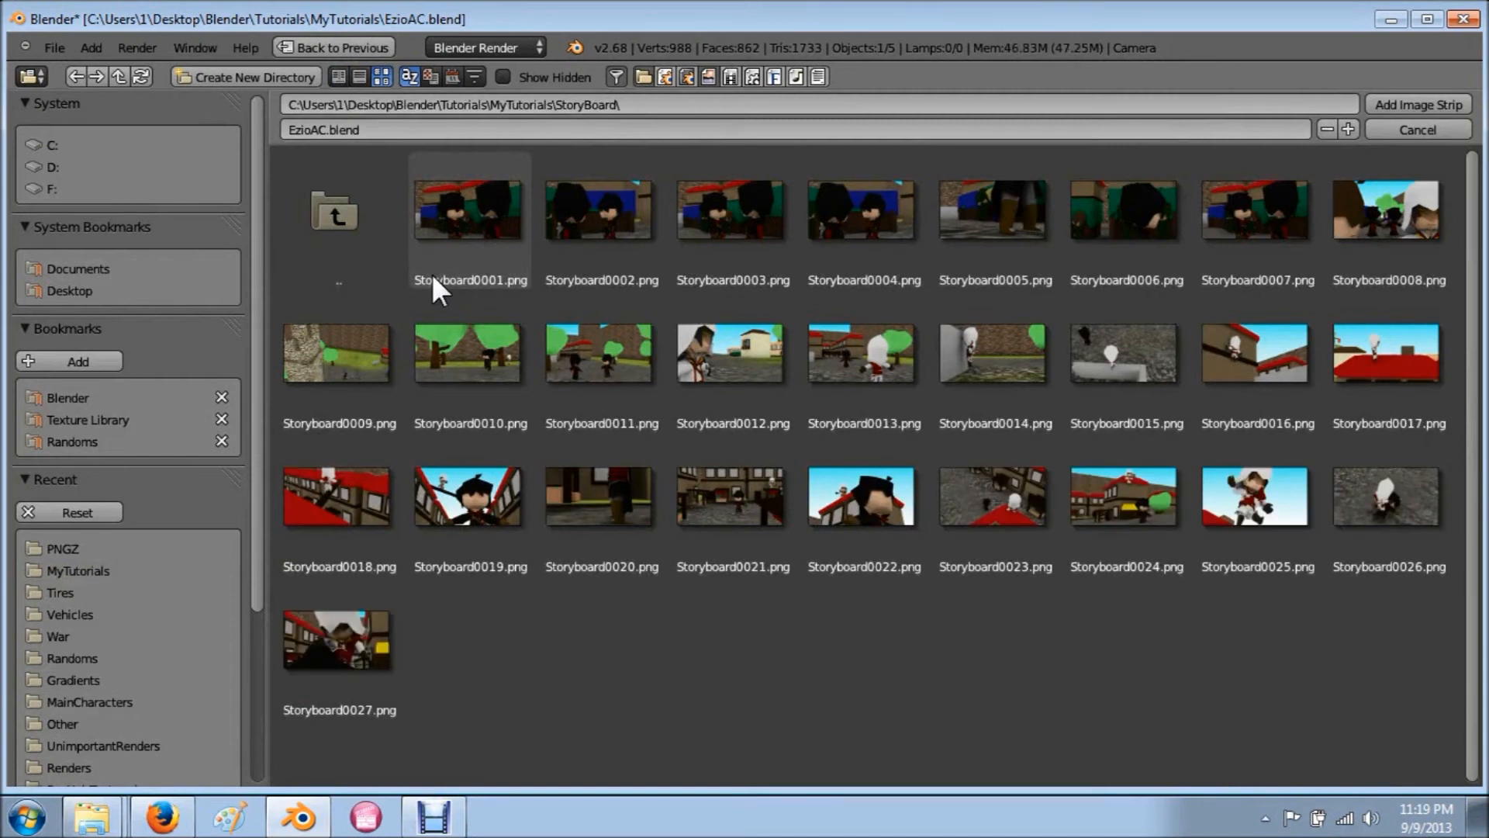
{"action": "left_click", "coordinate": [338, 77]}
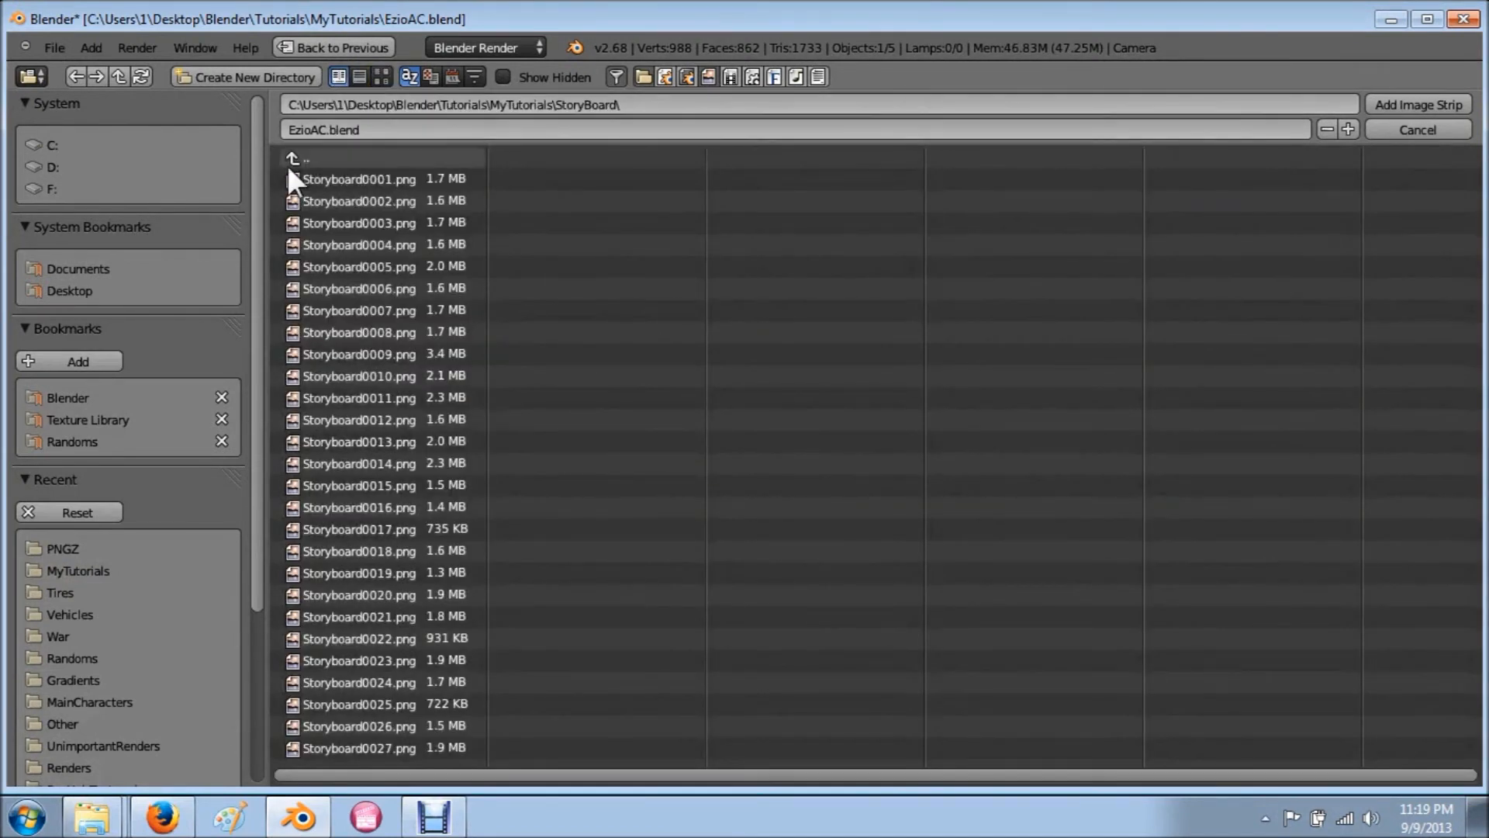
{"action": "left_click", "coordinate": [377, 75]}
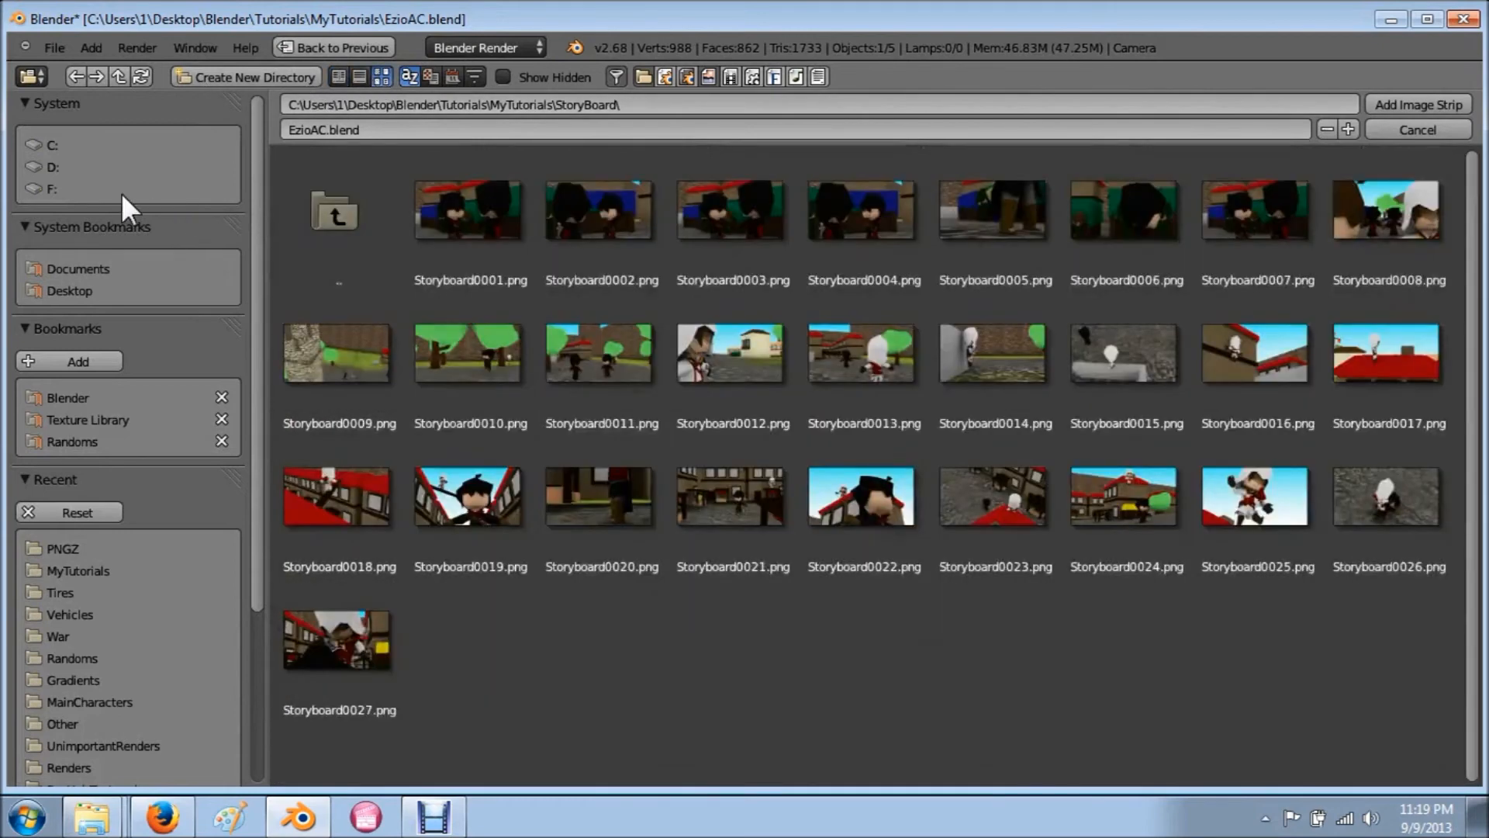
Step: Go from MyTutorials through Renders and SharpBlade into the PNGZ folder
{"action": "left_click", "coordinate": [92, 570]}
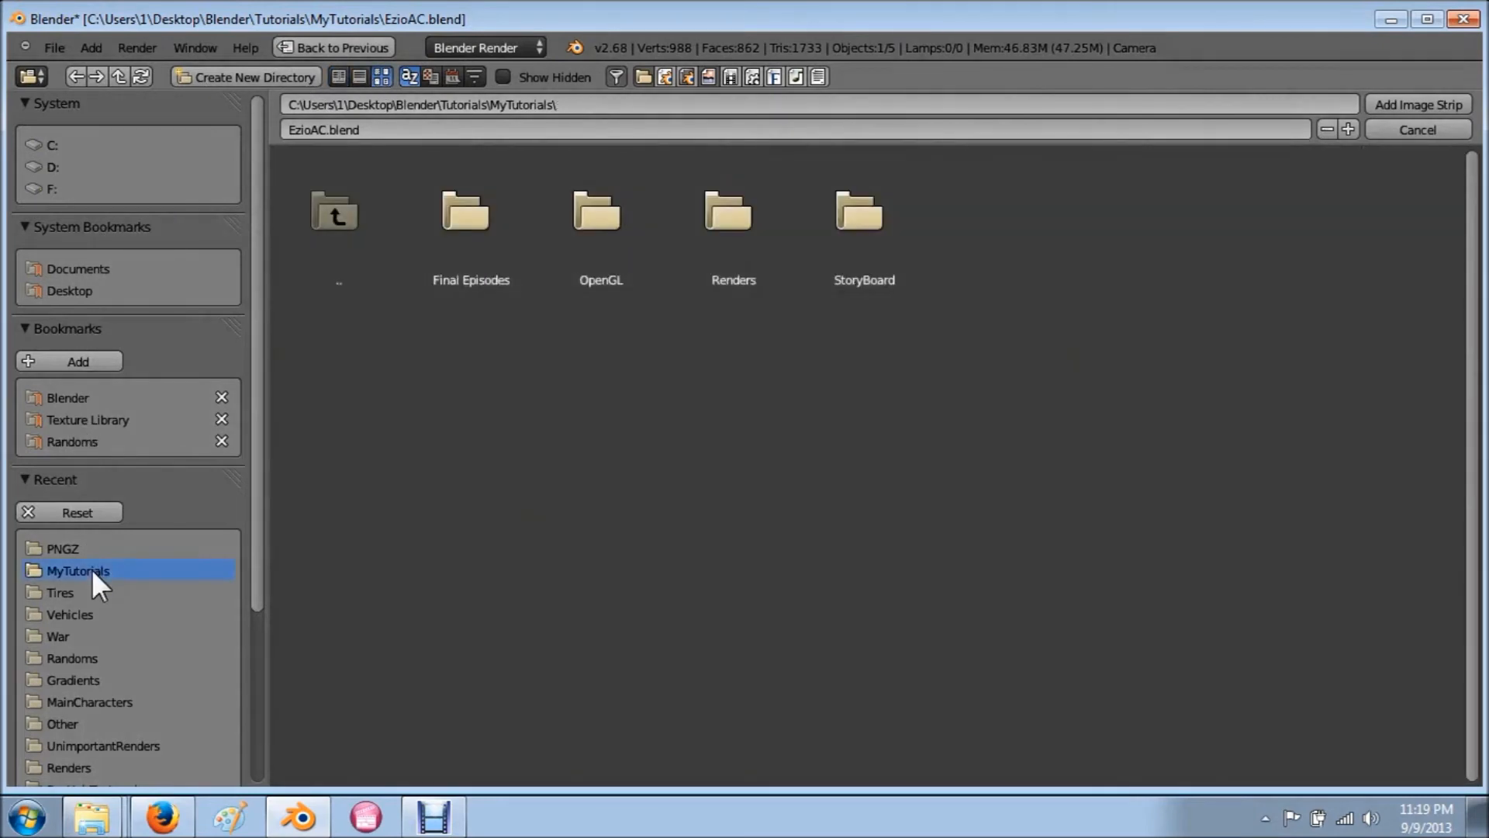
{"action": "left_click", "coordinate": [747, 226]}
{"action": "left_click", "coordinate": [475, 227]}
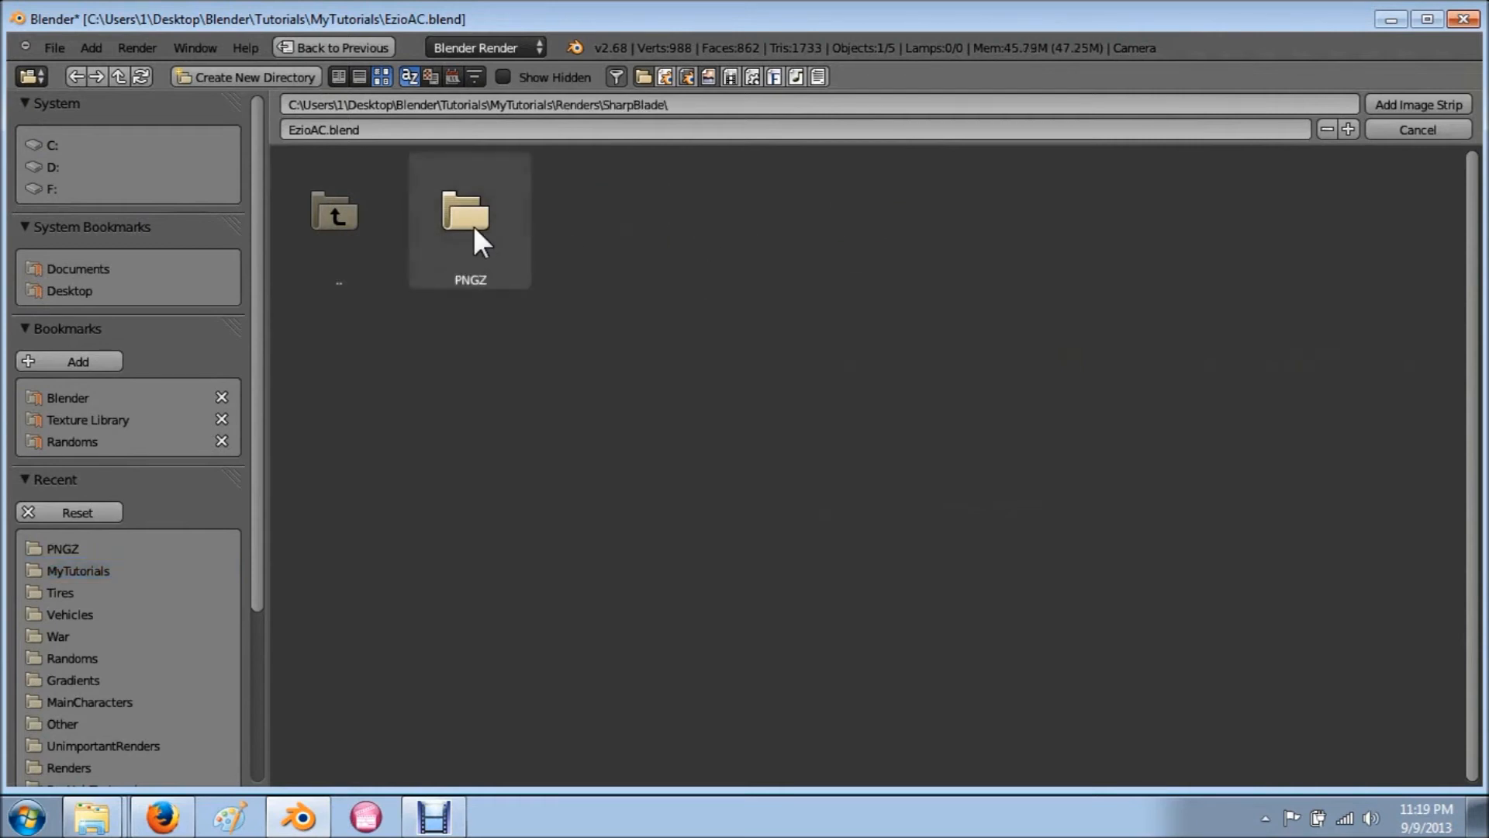
{"action": "left_click", "coordinate": [474, 227]}
Step: Select all SharpBladePNGZ frames in the folder and add them as an image strip
{"action": "scroll", "coordinate": [704, 304], "scroll_direction": "down", "scroll_amount": 5}
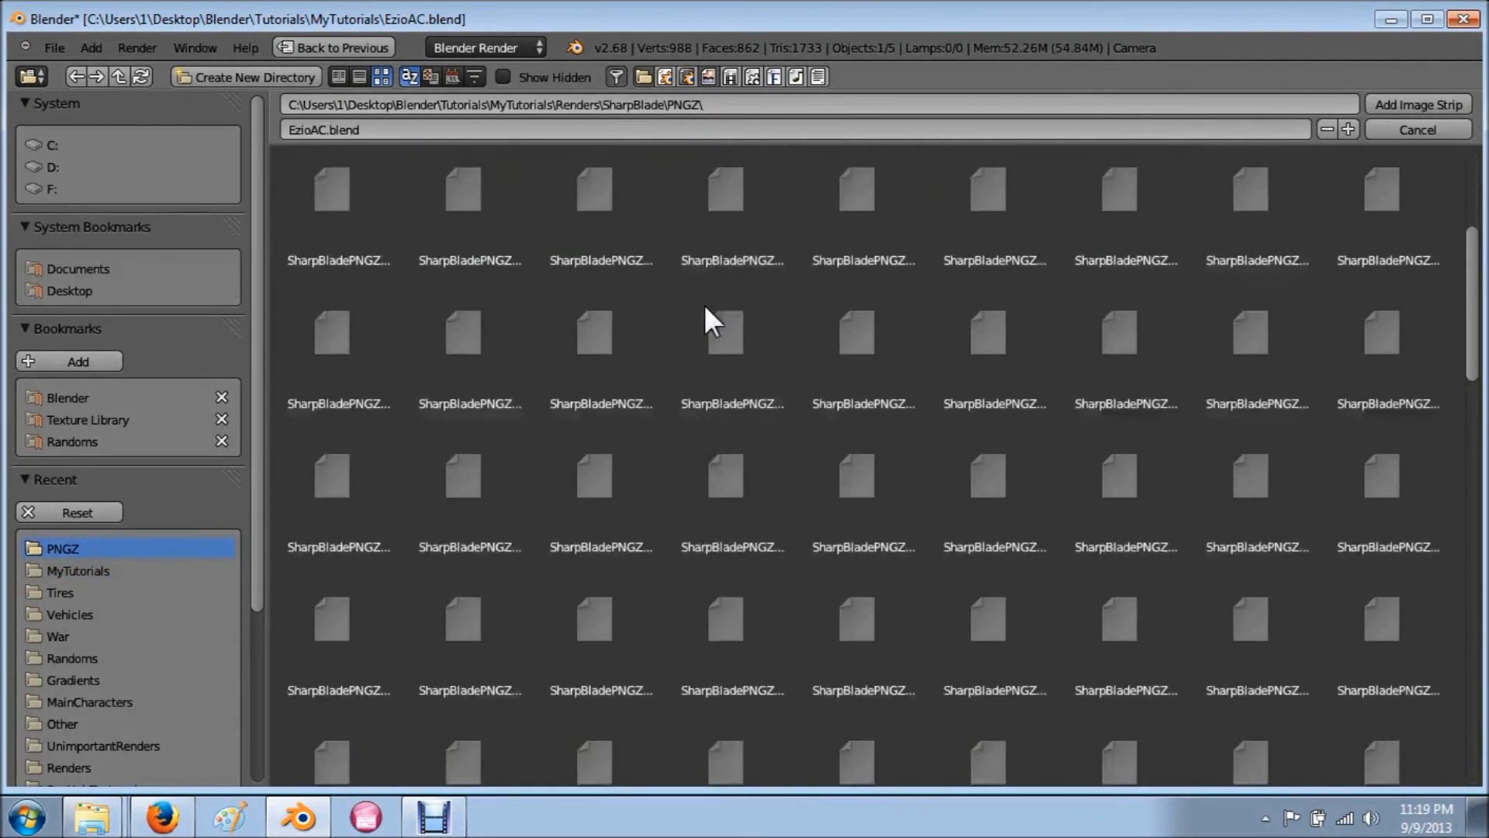
{"action": "scroll", "coordinate": [704, 307], "scroll_direction": "down", "scroll_amount": 1}
{"action": "scroll", "coordinate": [705, 316], "scroll_direction": "up", "scroll_amount": 6}
{"action": "key", "text": "a"}
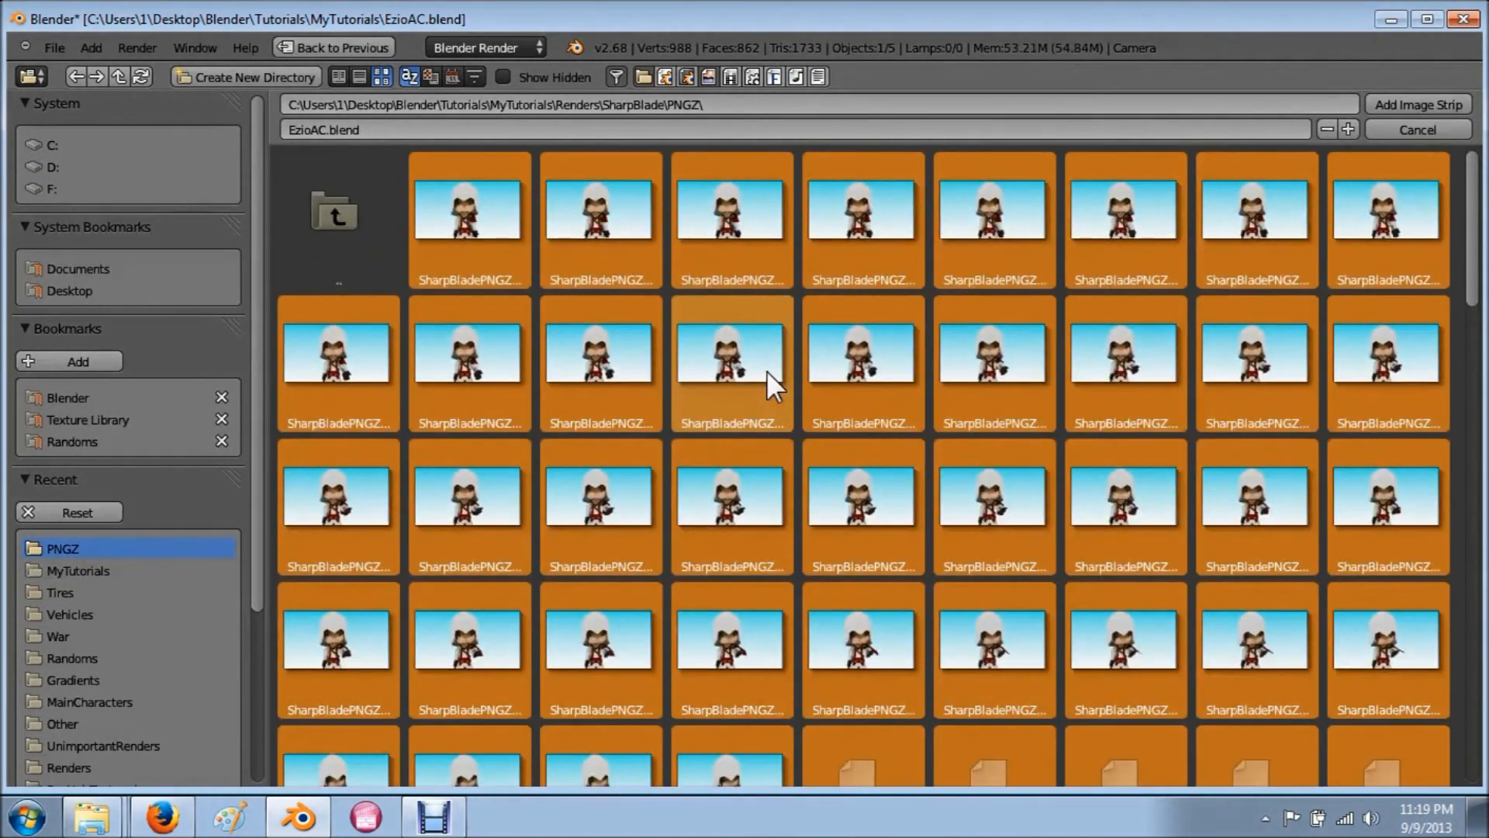
{"action": "left_click", "coordinate": [1428, 103]}
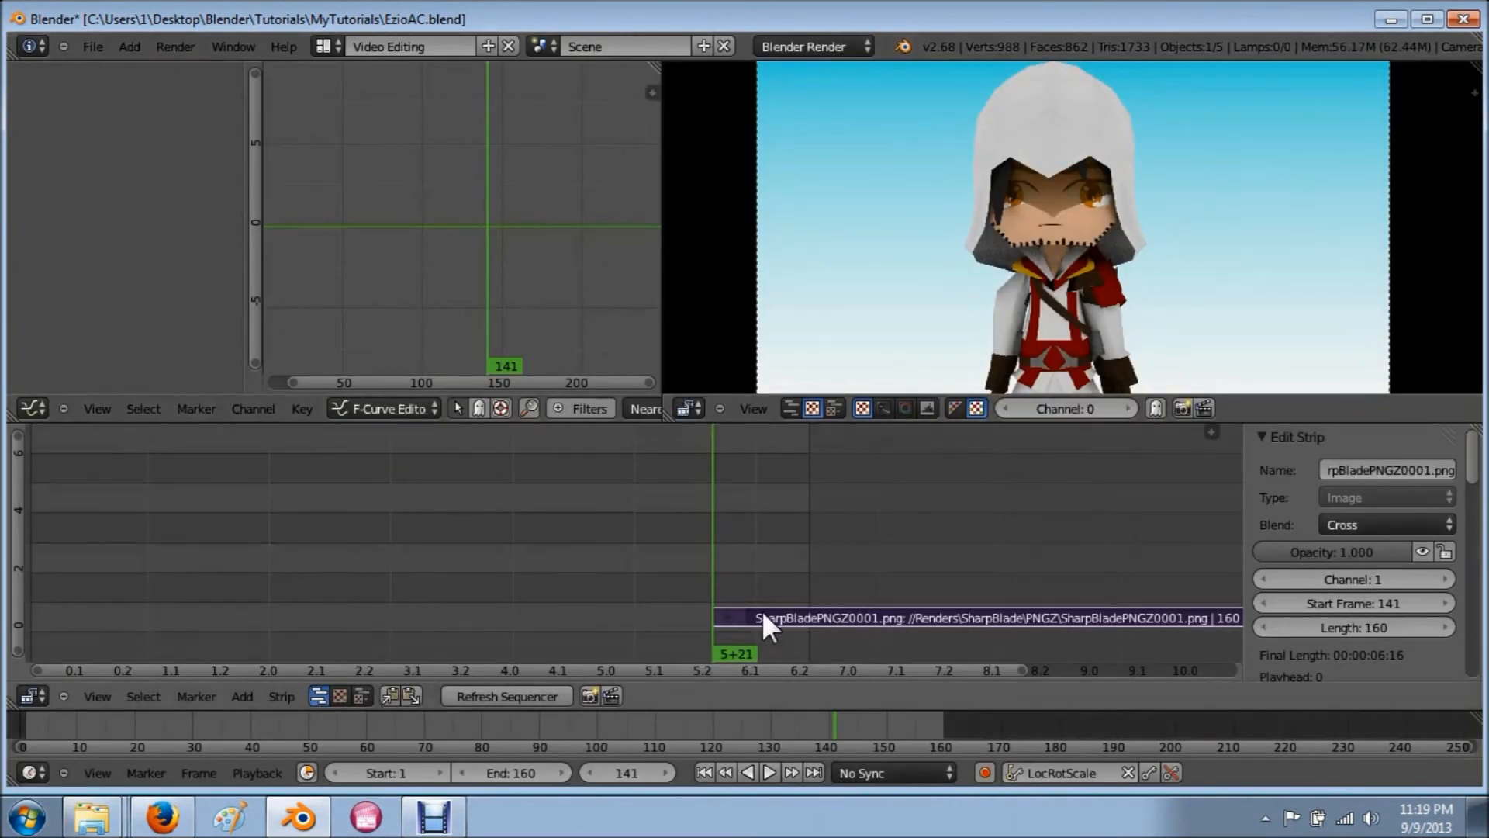
Step: Move the image strip on channel 1 to start frame 1 and set the current frame to 1
{"action": "key", "text": "g"}
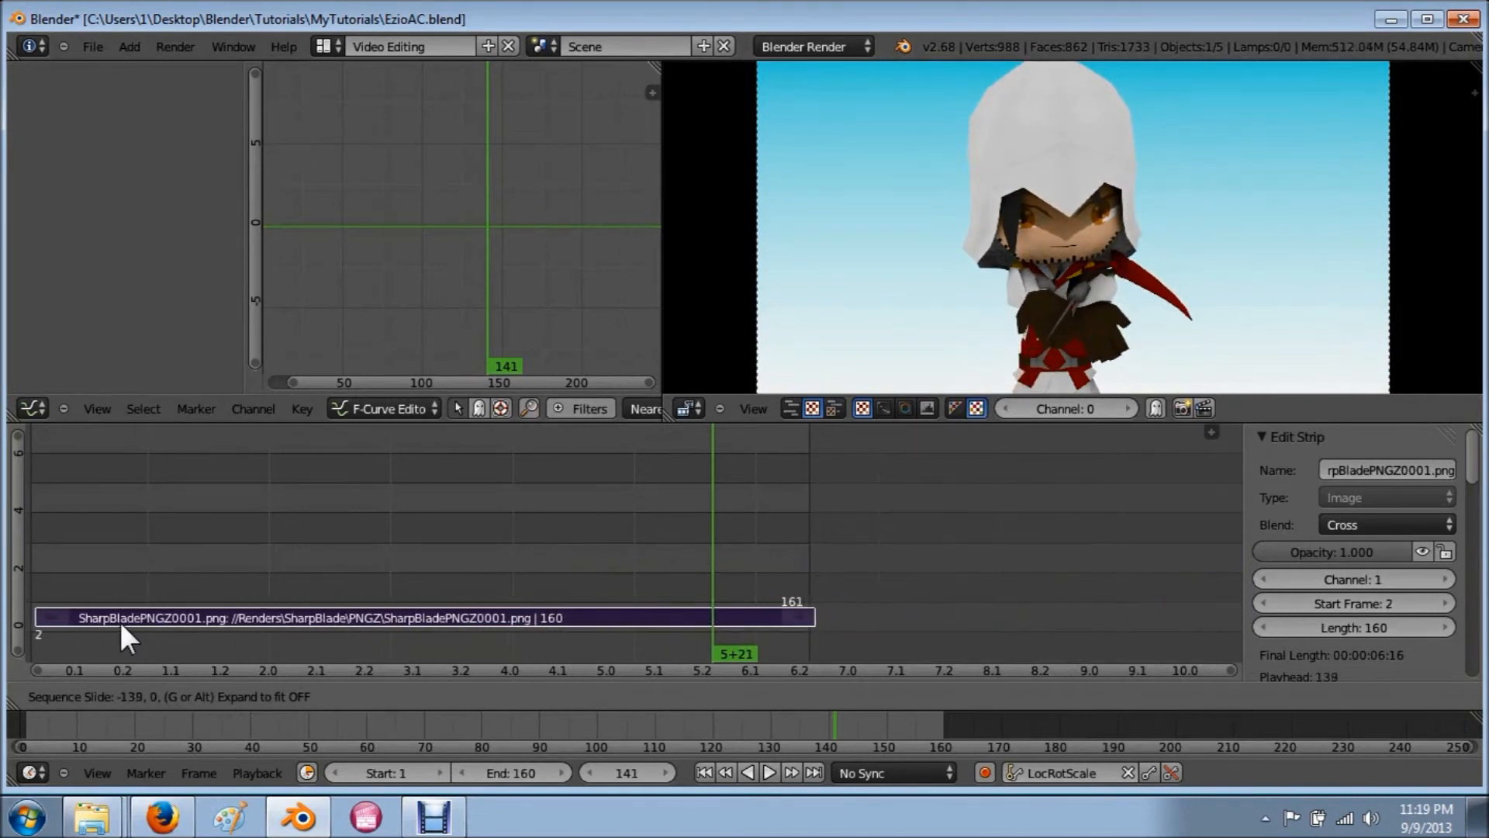
{"action": "left_click", "coordinate": [116, 621]}
{"action": "left_click", "coordinate": [30, 635]}
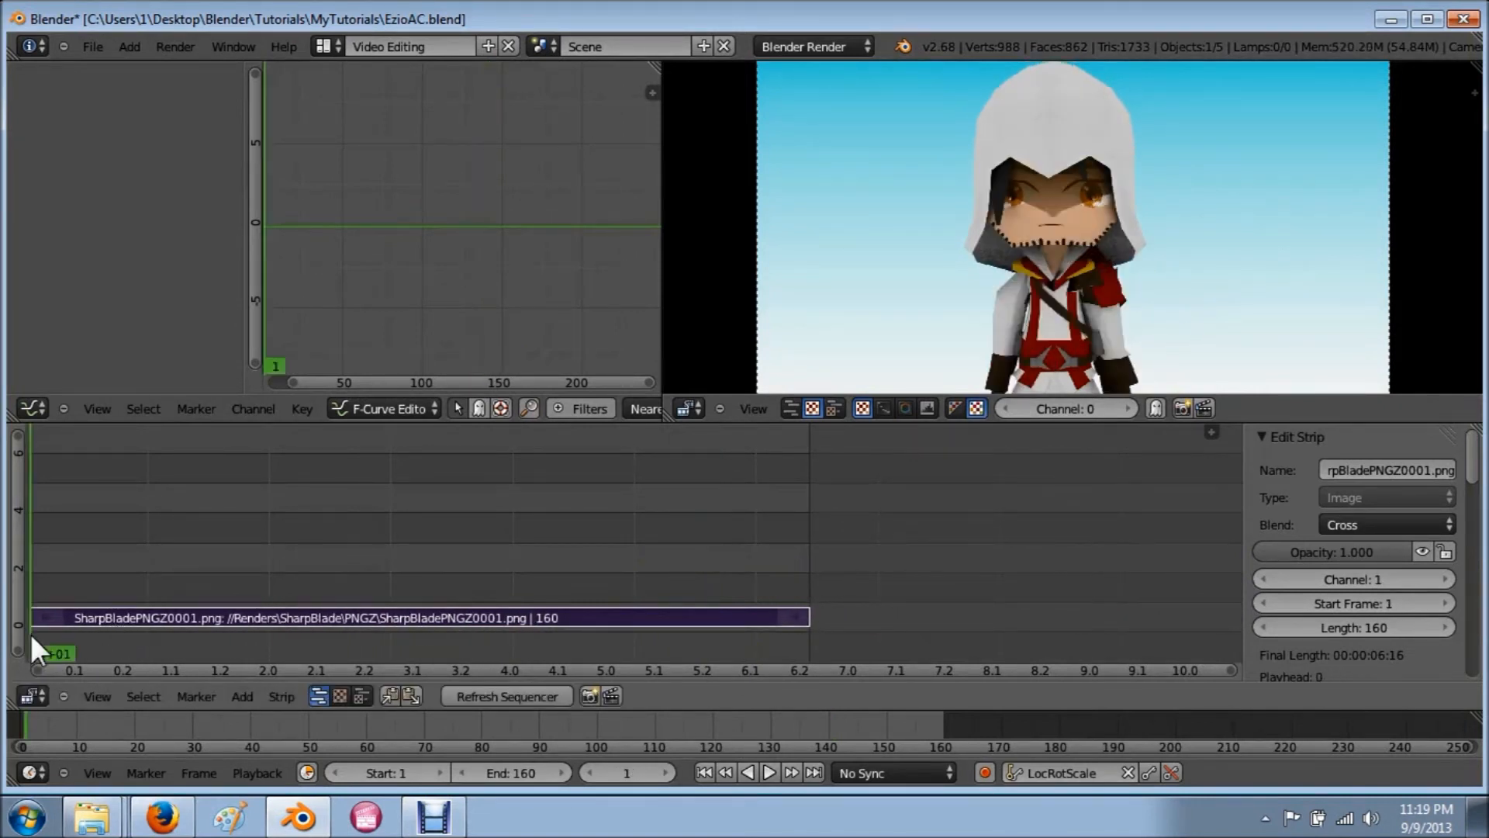
Step: Scrub through the first part of the image strip to preview the animation
{"action": "left_click_drag", "start_coordinate": [30, 635], "coordinate": [121, 645]}
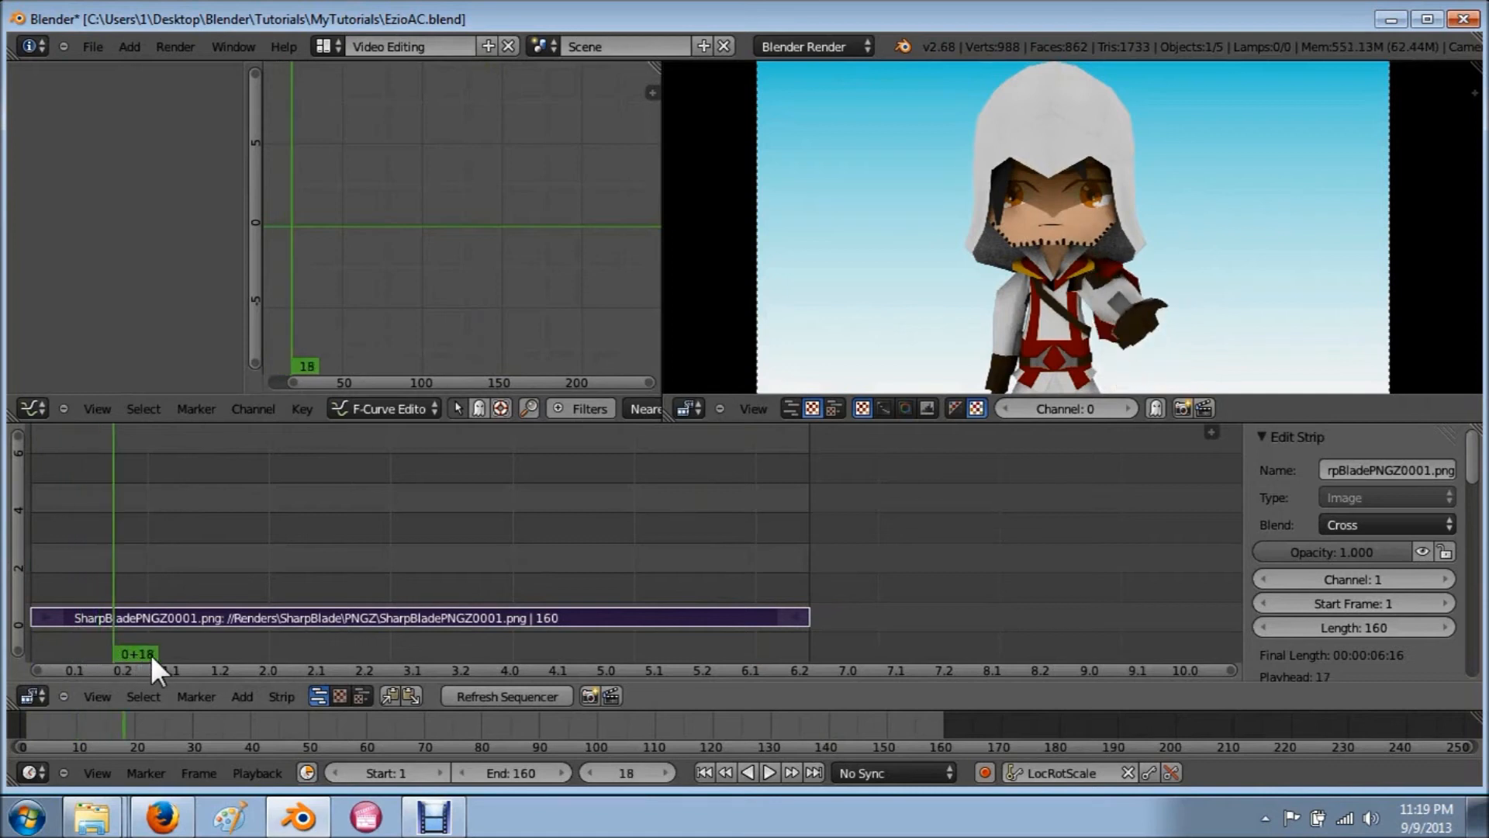
{"action": "left_click_drag", "start_coordinate": [129, 648], "coordinate": [179, 653]}
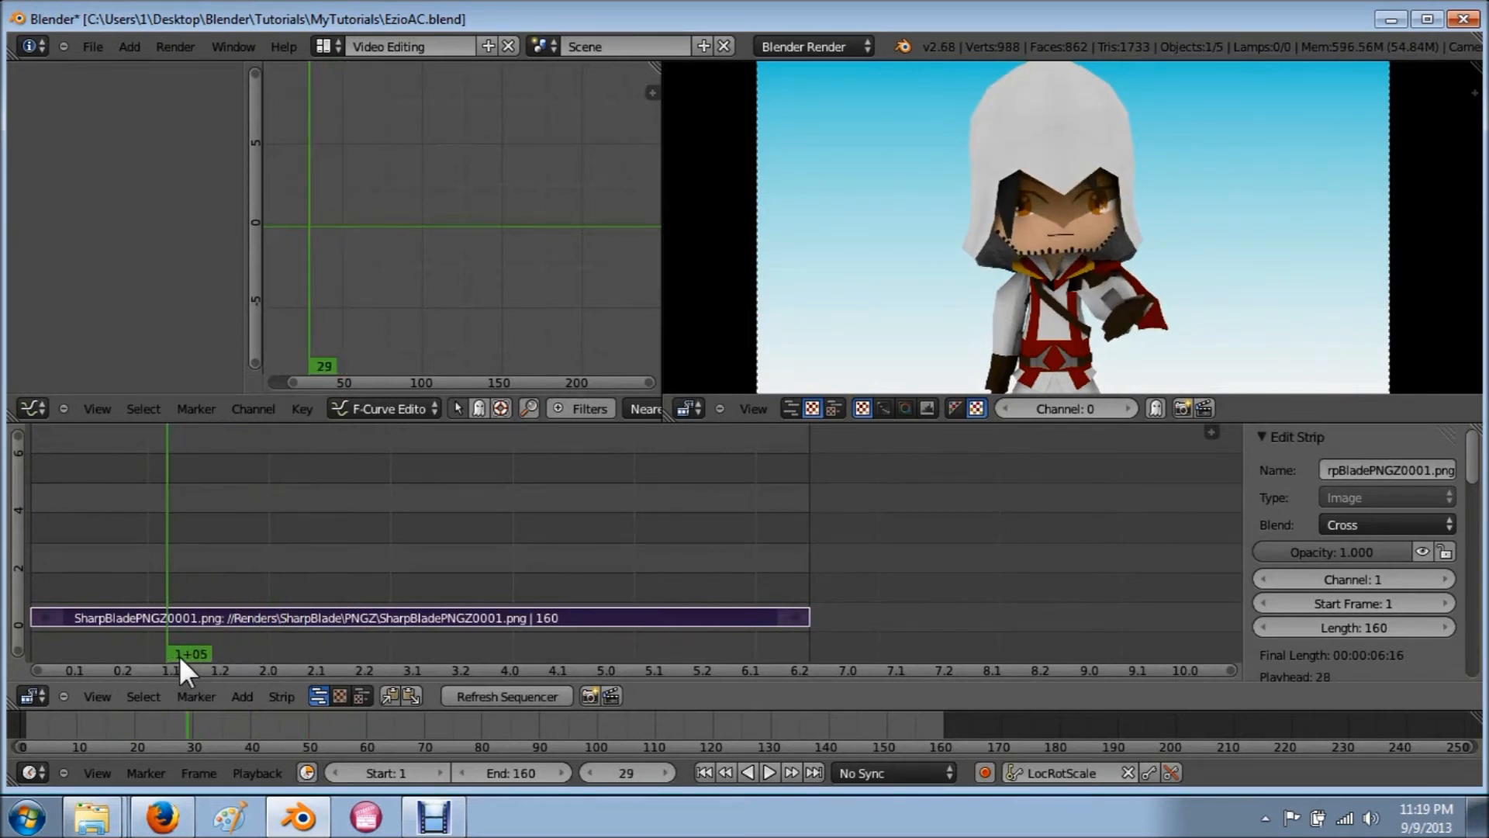
{"action": "left_click_drag", "start_coordinate": [210, 655], "coordinate": [162, 650]}
Step: Display frame numbers instead of seconds in the sequencer, scrub to the strip's end and set the current frame to 160
{"action": "left_click", "coordinate": [101, 695]}
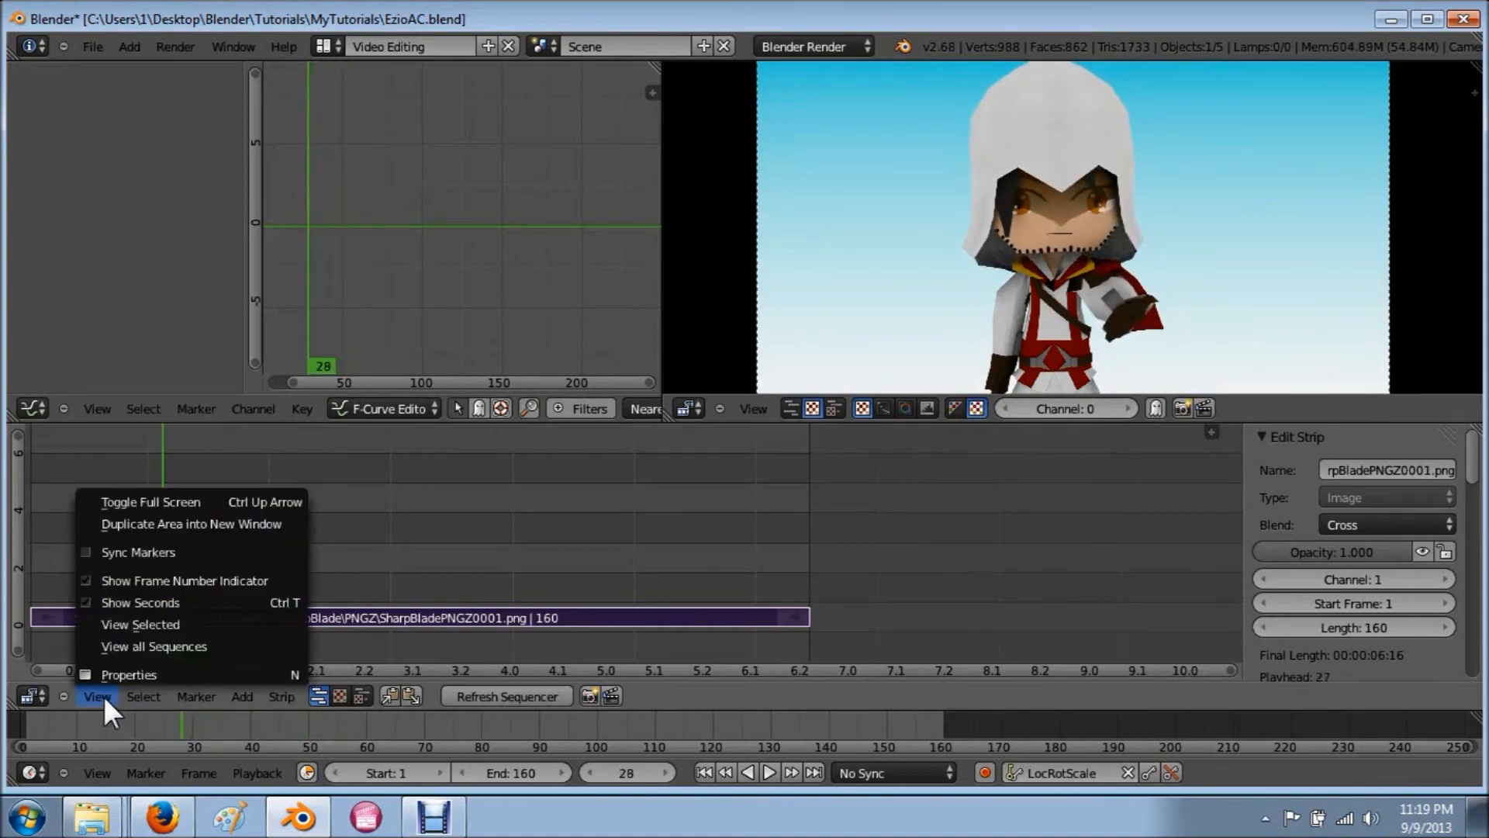
{"action": "left_click", "coordinate": [145, 606]}
{"action": "left_click_drag", "start_coordinate": [50, 532], "coordinate": [810, 540]}
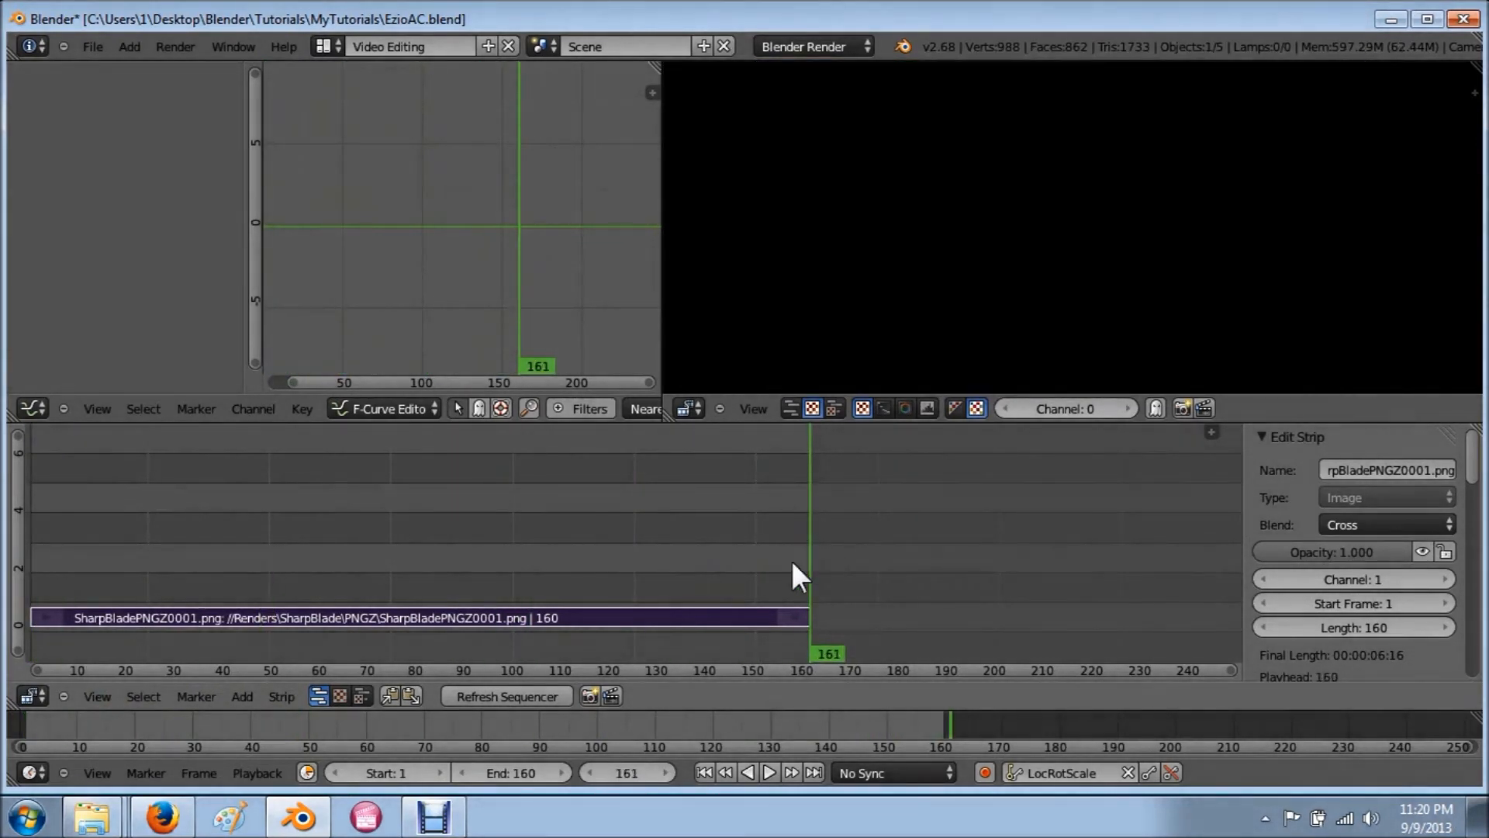
{"action": "left_click", "coordinate": [589, 772]}
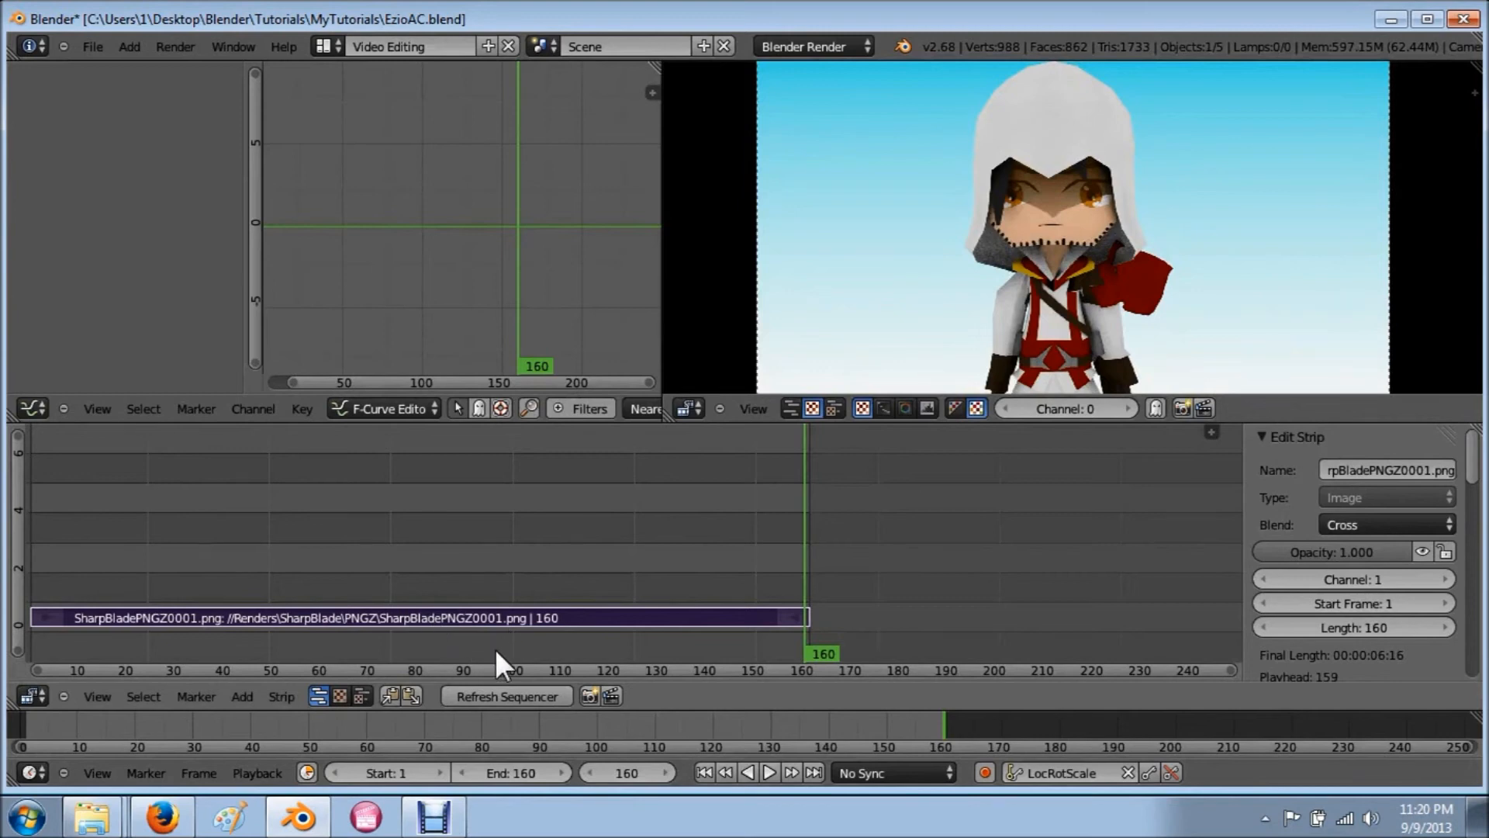
Step: Switch to the Default screen layout and show the scene's render settings
{"action": "left_click", "coordinate": [327, 46]}
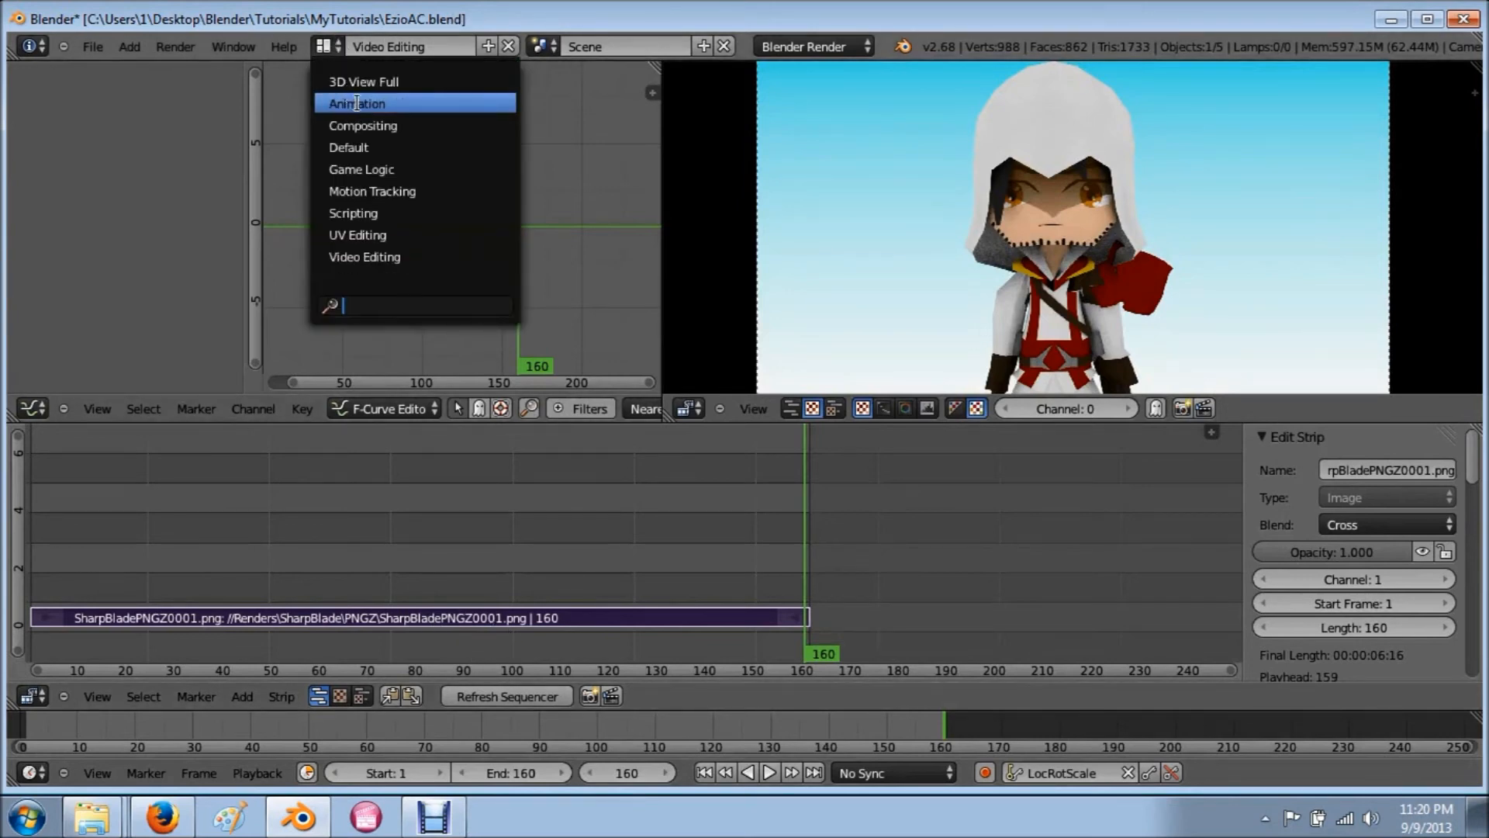
{"action": "left_click", "coordinate": [372, 147]}
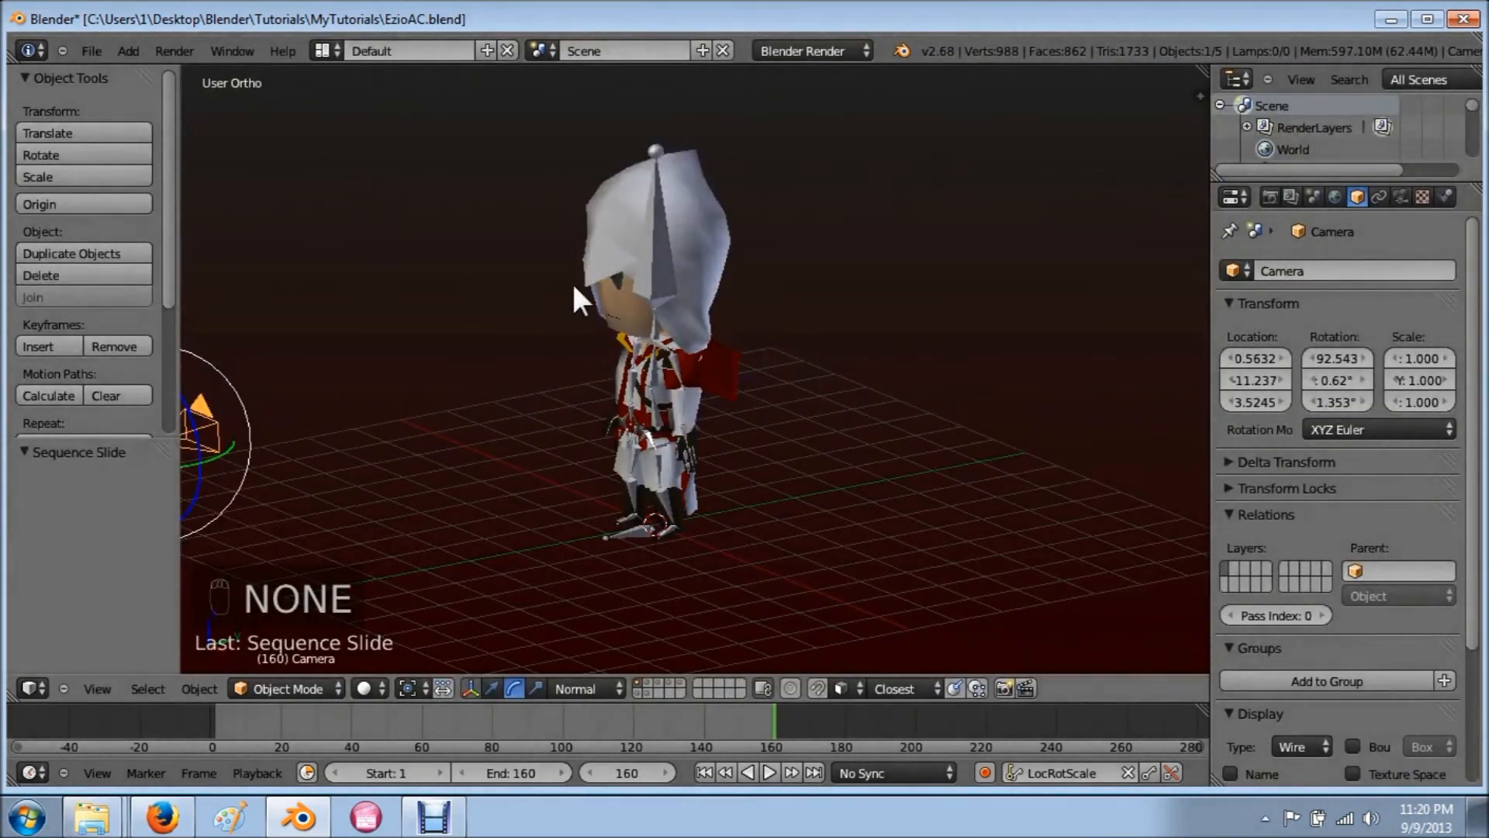
{"action": "left_click", "coordinate": [1270, 197]}
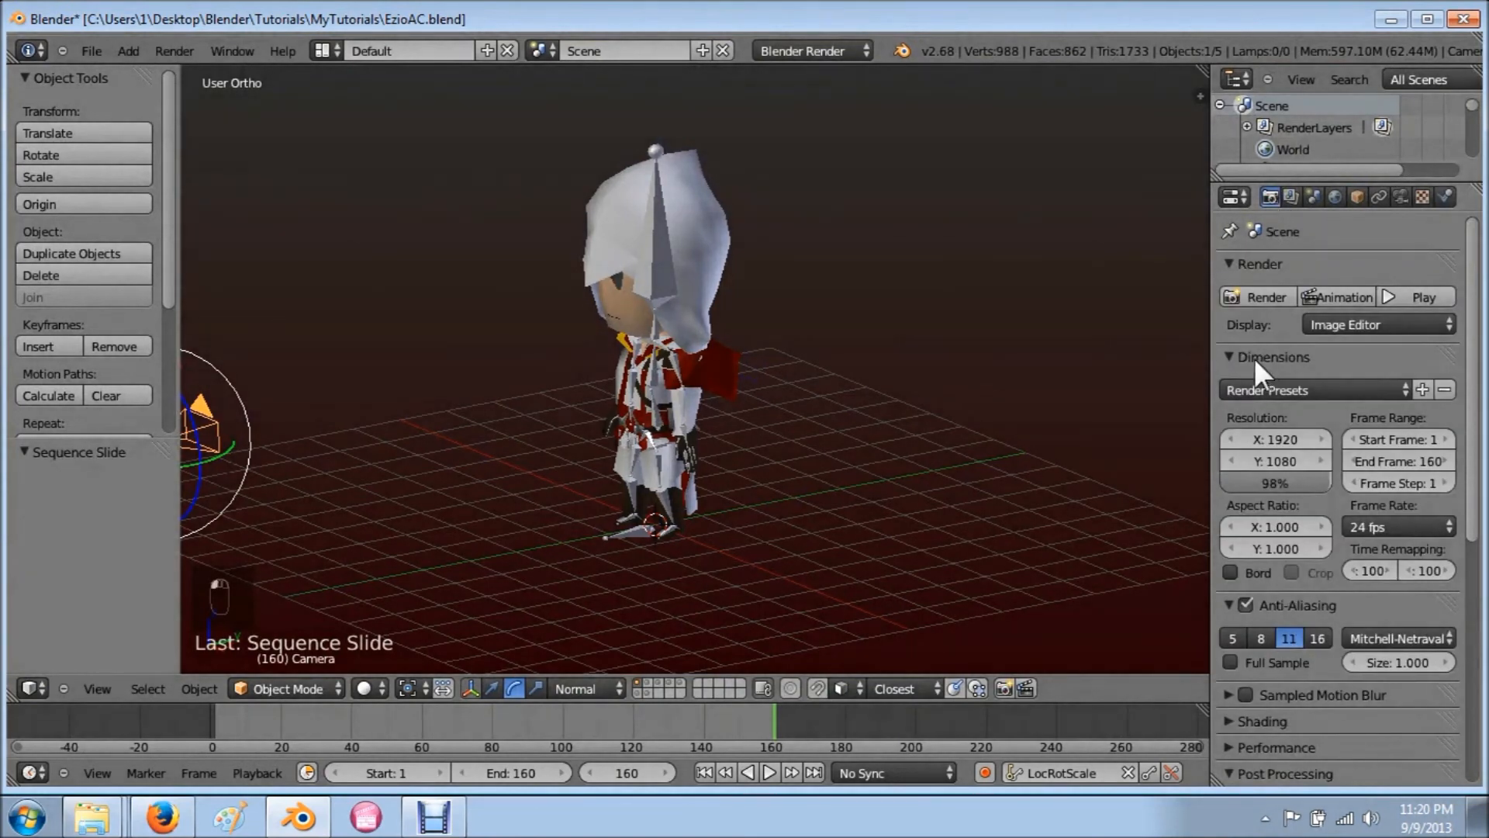
{"action": "scroll", "coordinate": [542, 457], "scroll_direction": "down", "scroll_amount": 3}
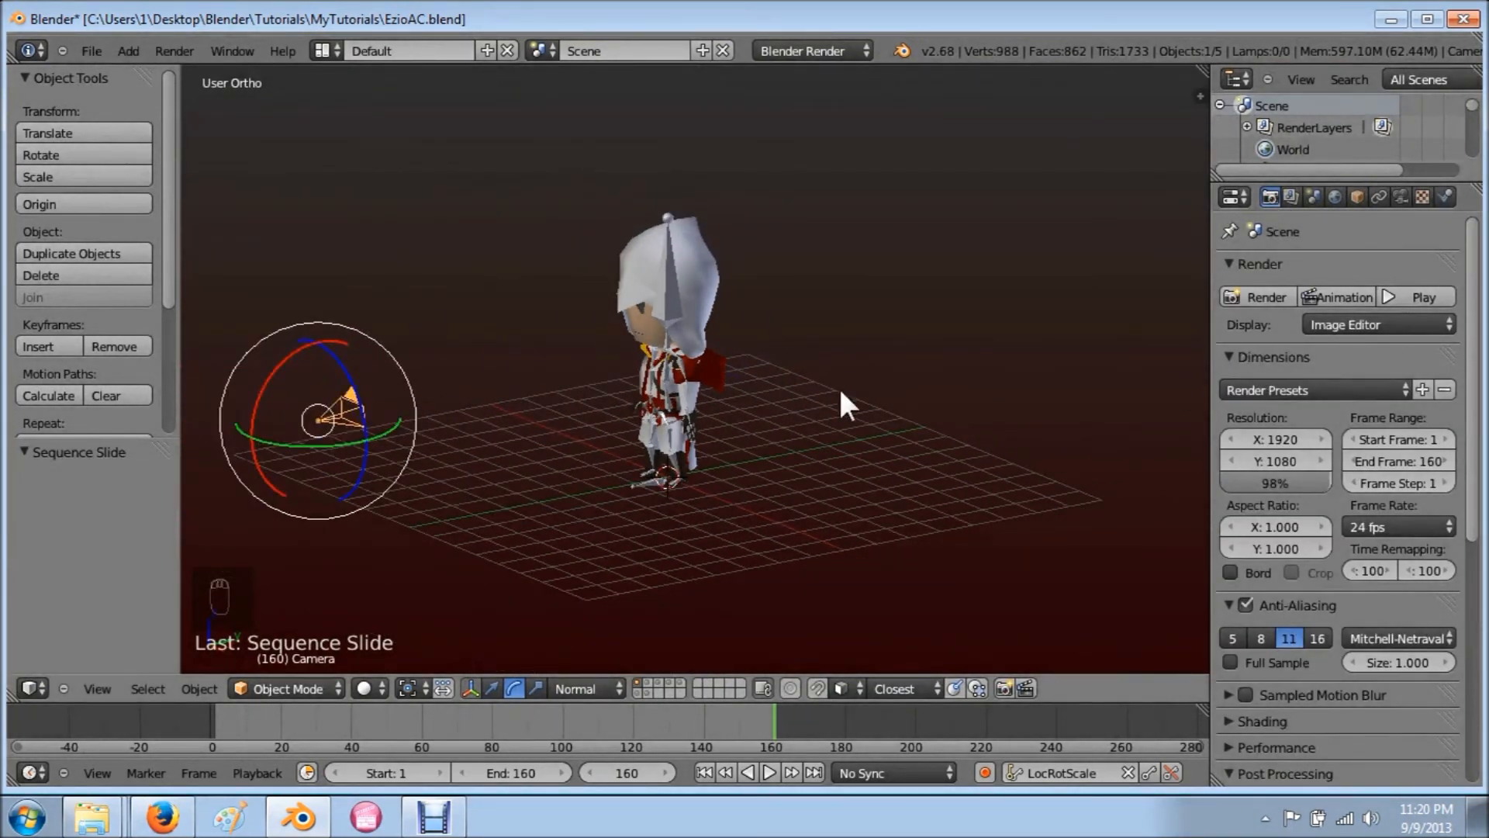
{"action": "middle_click_drag", "start_coordinate": [660, 421], "coordinate": [620, 437]}
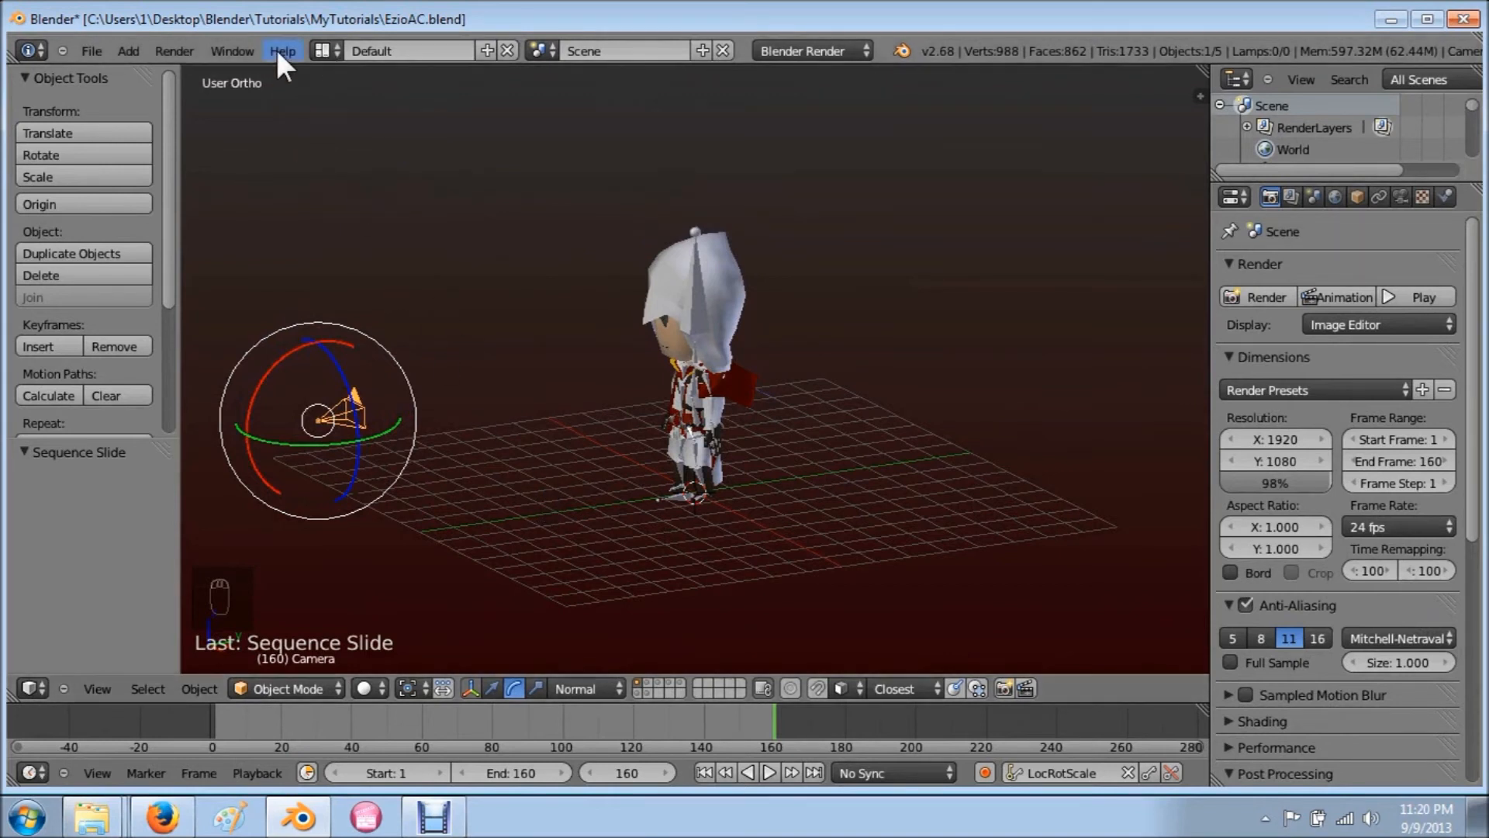
{"action": "left_click", "coordinate": [329, 50]}
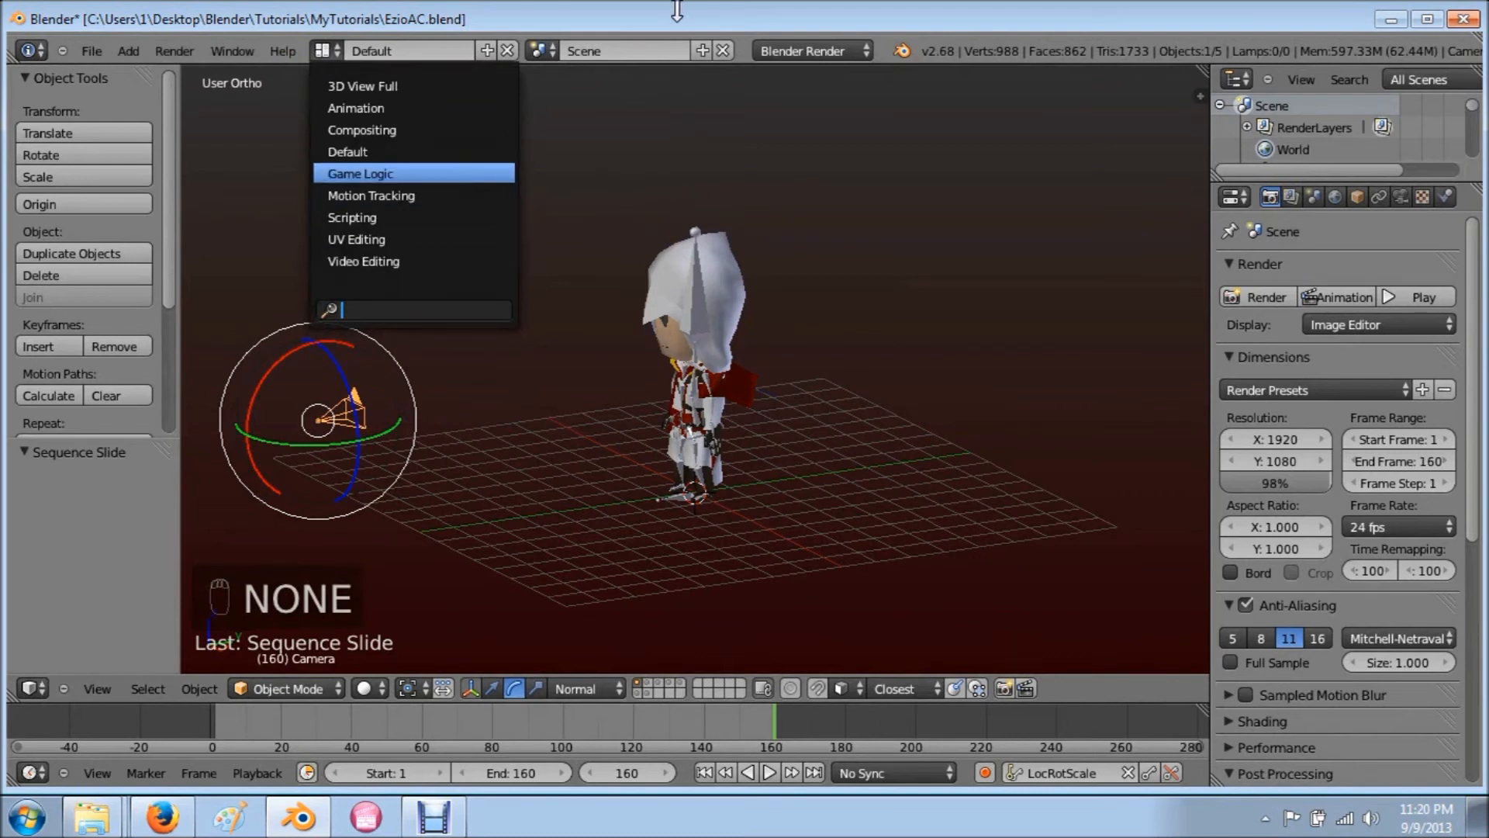
{"action": "left_click", "coordinate": [95, 50]}
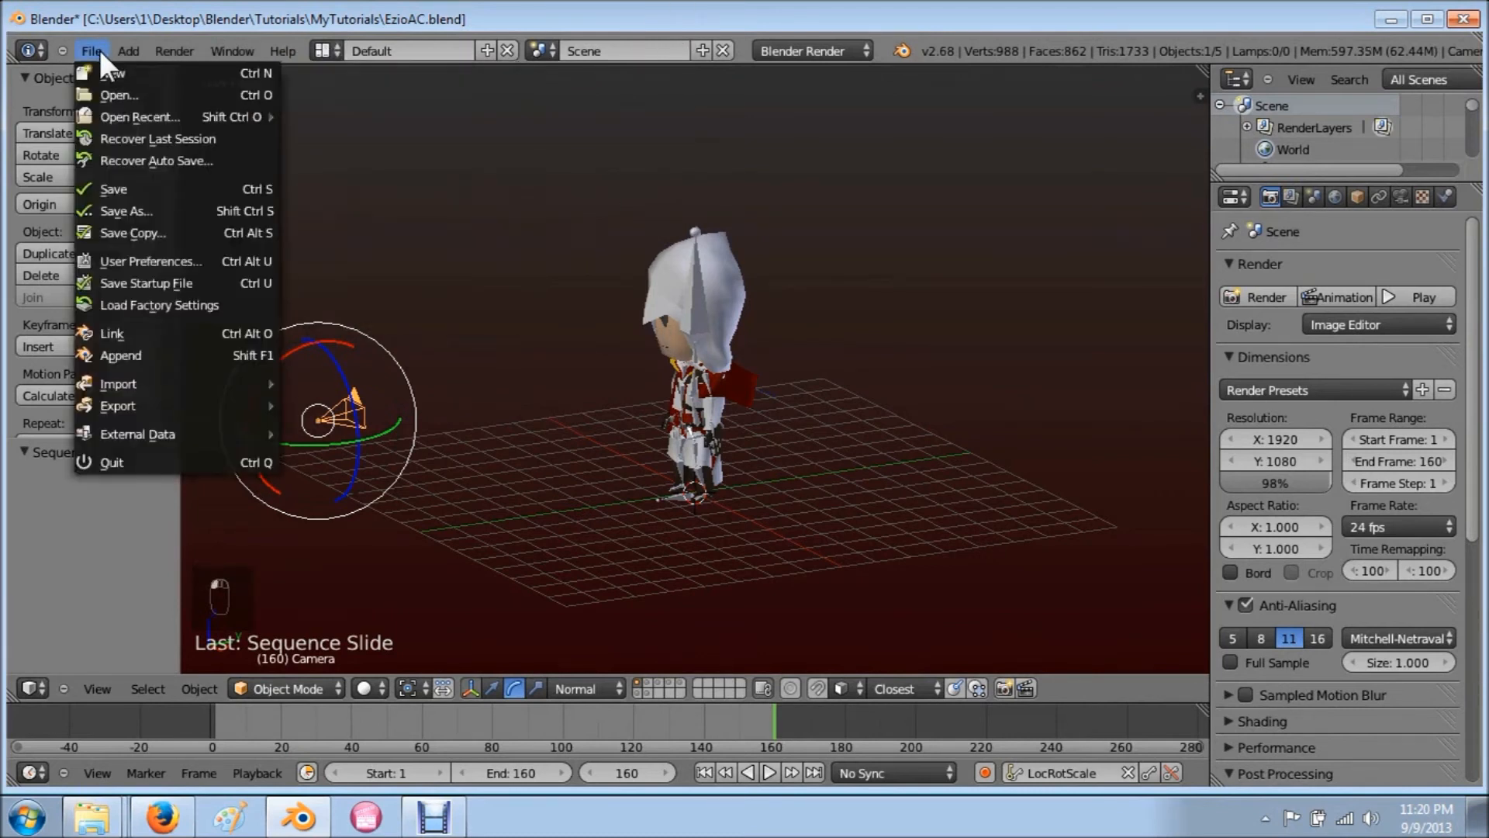
{"action": "middle_click_drag", "start_coordinate": [648, 296], "coordinate": [699, 316]}
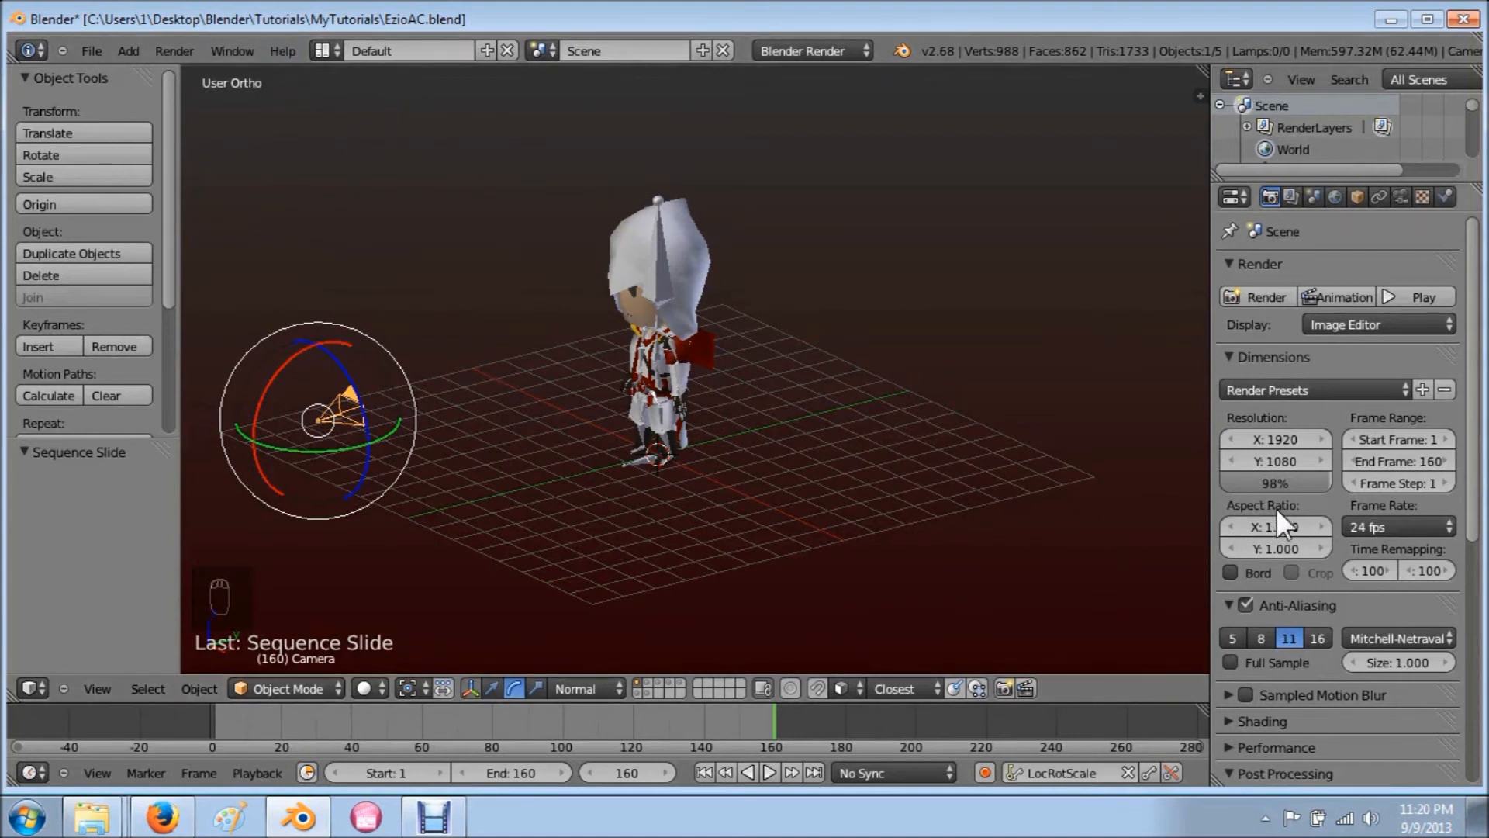
Step: Set the render output file format to MPEG and choose the encoding format that writes an MP4 video
{"action": "scroll", "coordinate": [1356, 521], "scroll_direction": "down", "scroll_amount": 10}
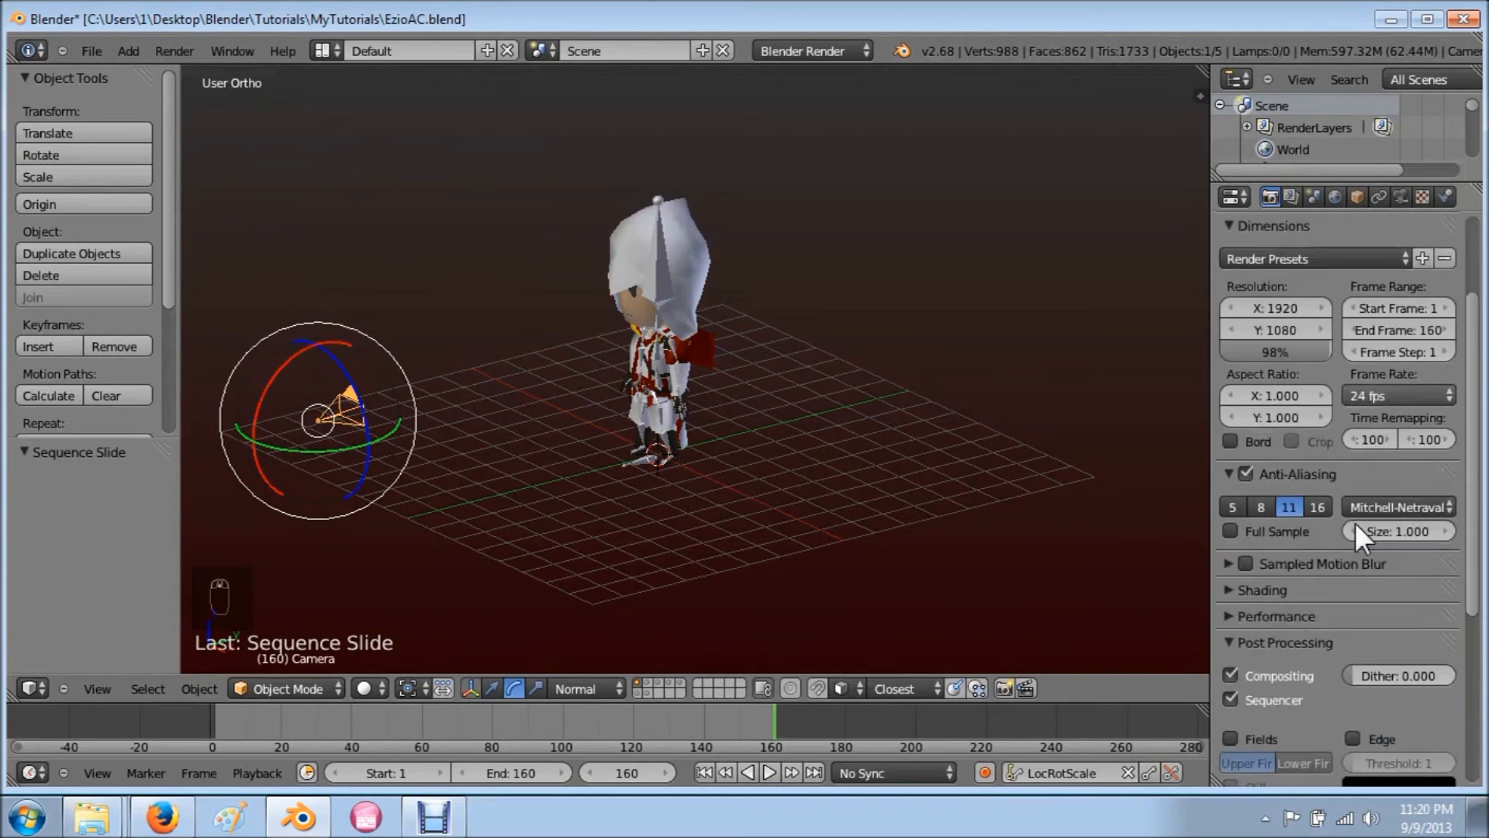
{"action": "left_click", "coordinate": [1278, 692]}
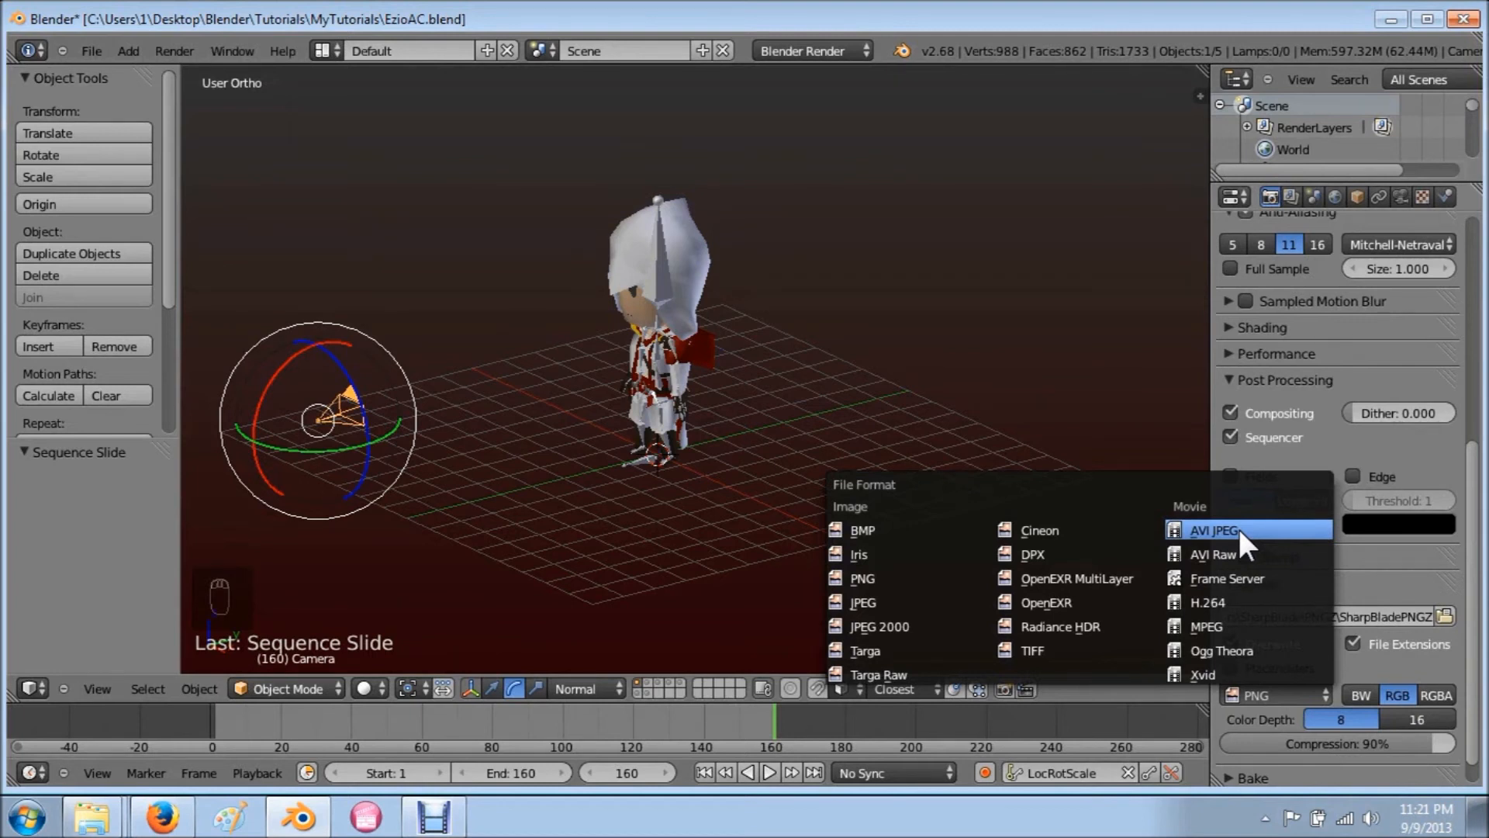
{"action": "left_click", "coordinate": [1242, 619]}
{"action": "left_click", "coordinate": [1330, 723]}
{"action": "scroll", "coordinate": [1328, 723], "scroll_direction": "down", "scroll_amount": 1}
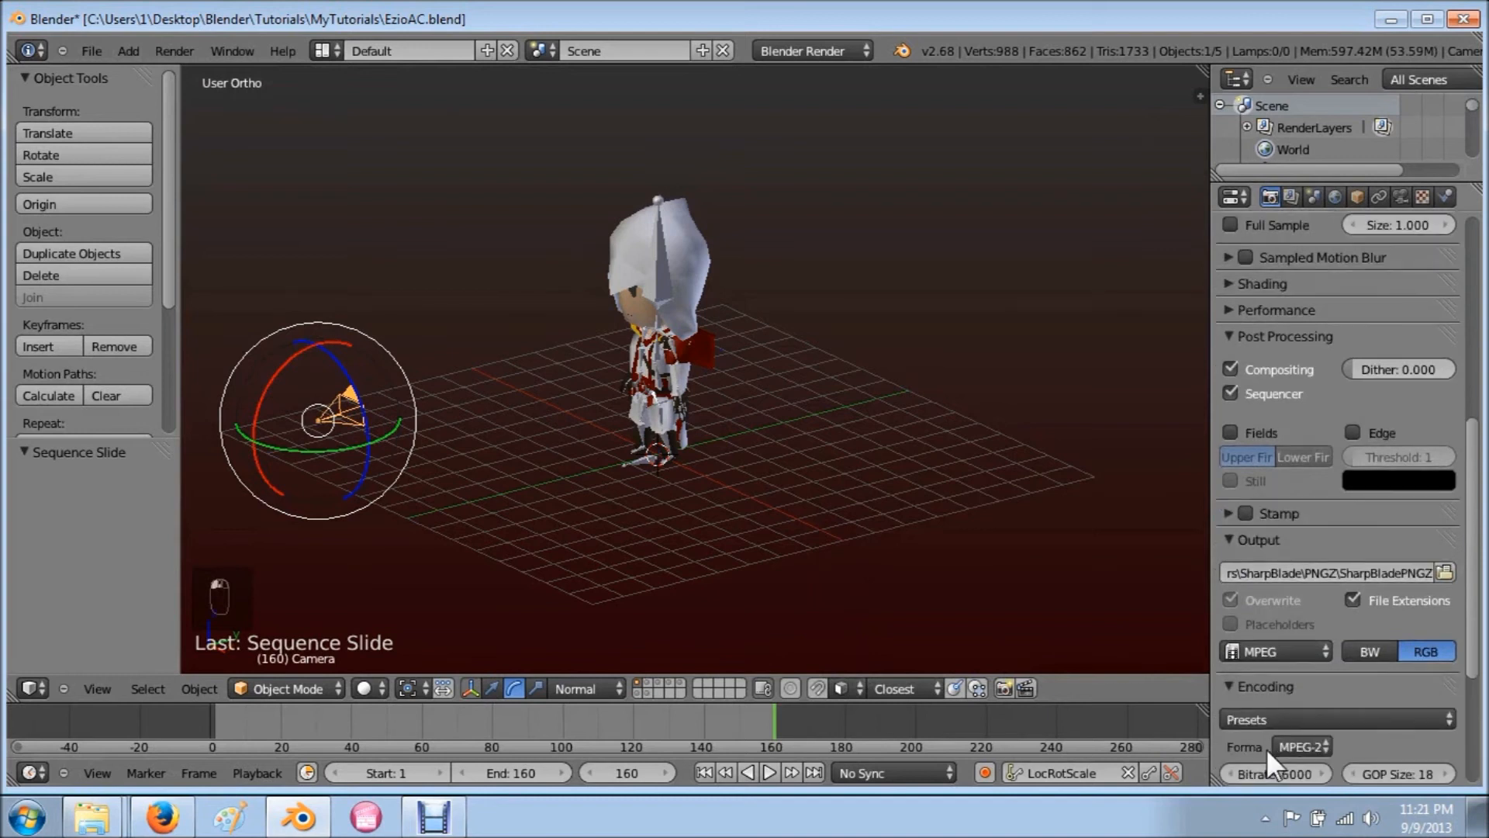
{"action": "left_click", "coordinate": [1322, 713]}
{"action": "left_click", "coordinate": [1320, 744]}
{"action": "left_click", "coordinate": [1338, 679]}
{"action": "scroll", "coordinate": [1349, 646], "scroll_direction": "up", "scroll_amount": 2}
Step: Set the render output path to the Renders\SharpBlade folder with the file name SharpBlade
{"action": "left_click", "coordinate": [1444, 660]}
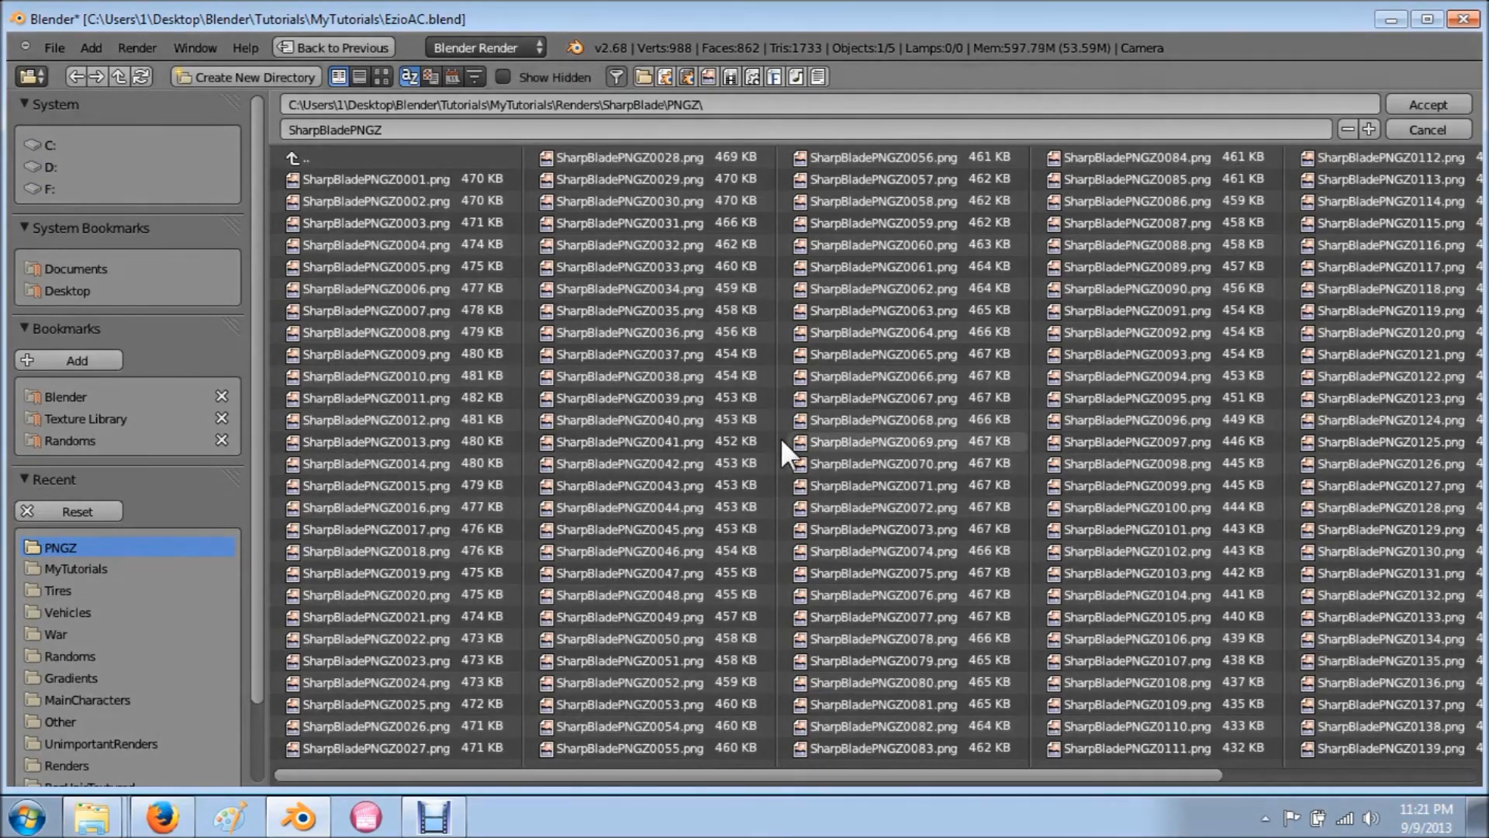
{"action": "left_click", "coordinate": [291, 158]}
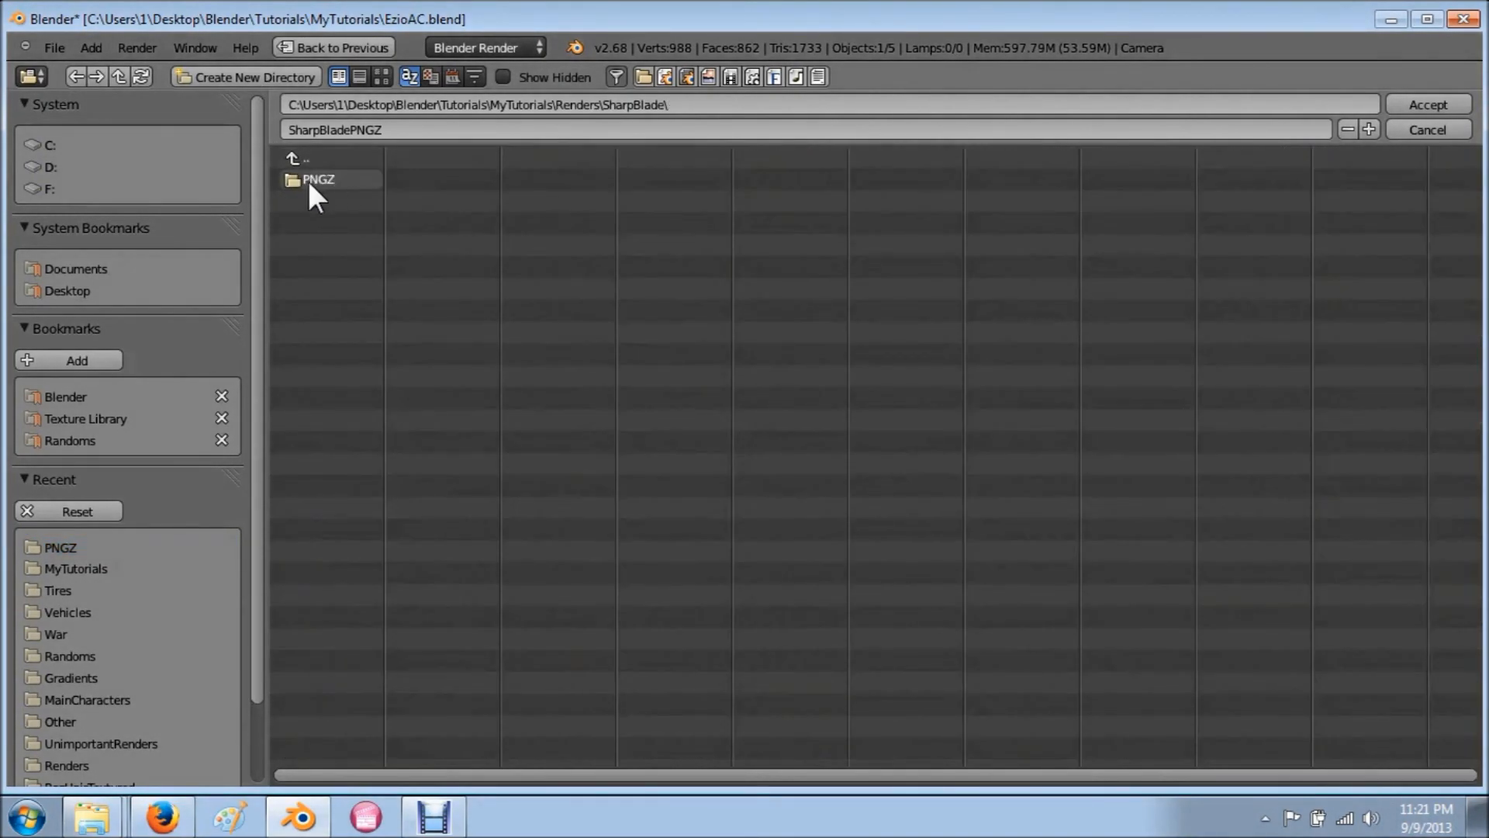
{"action": "left_click", "coordinate": [299, 159]}
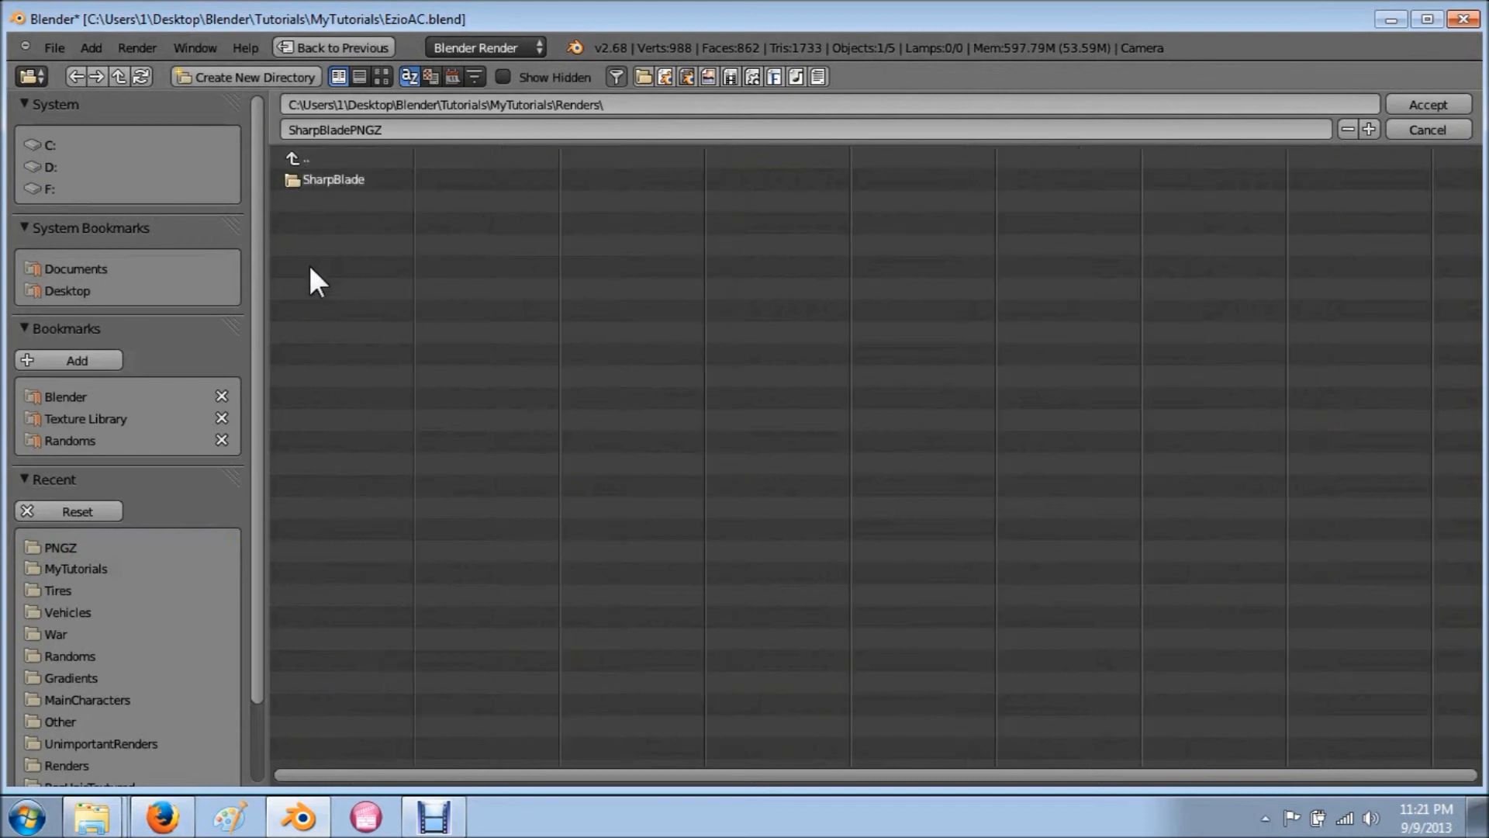
{"action": "left_click", "coordinate": [314, 179]}
{"action": "left_click", "coordinate": [395, 135]}
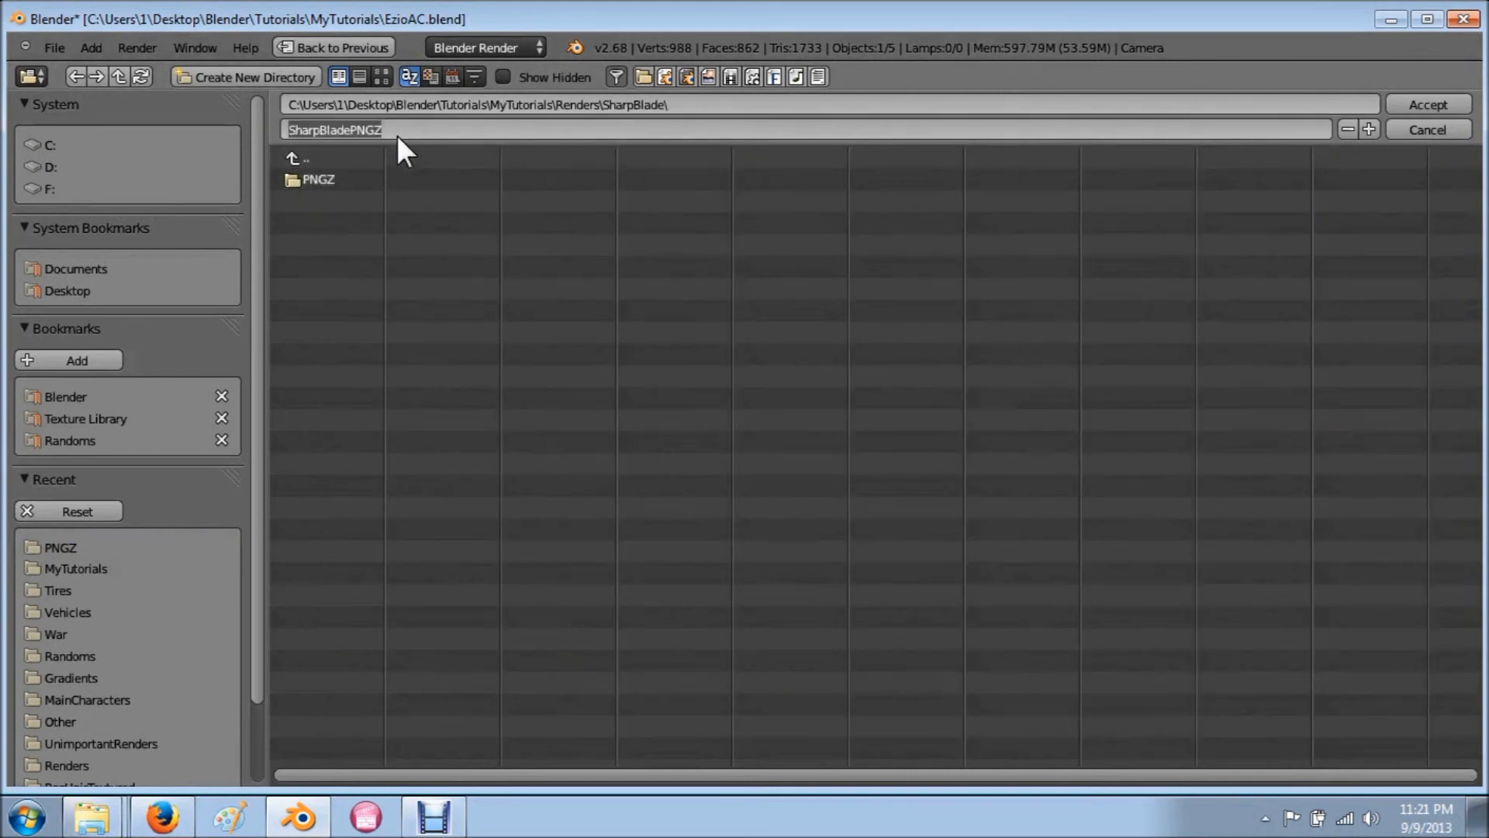
{"action": "left_click", "coordinate": [396, 132]}
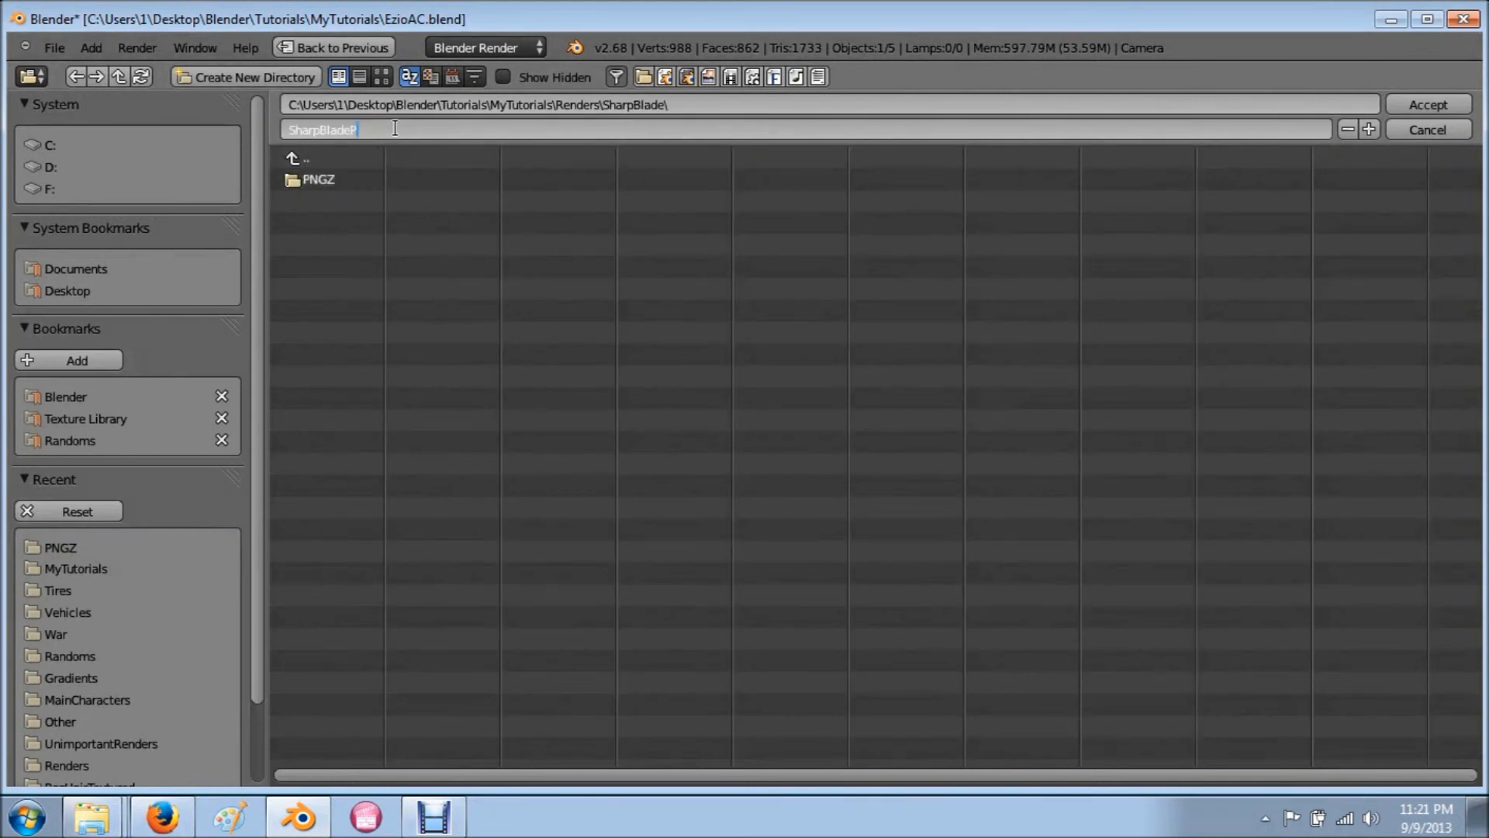
{"action": "left_click", "coordinate": [1401, 104]}
Step: Render the full animation to the movie file and return to the 3D view
{"action": "scroll", "coordinate": [1340, 602], "scroll_direction": "up", "scroll_amount": 8}
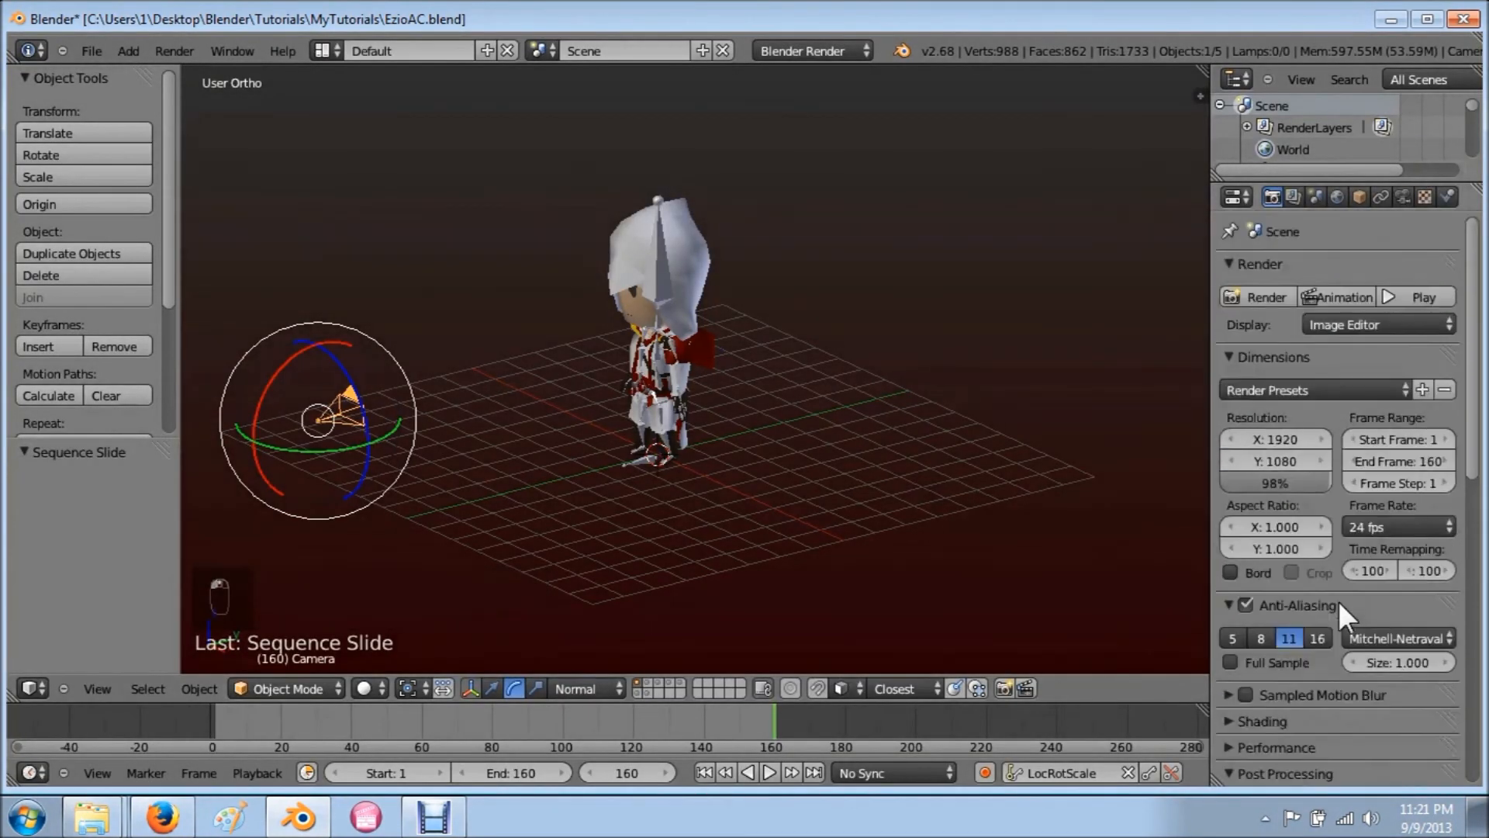
{"action": "left_click", "coordinate": [1340, 295]}
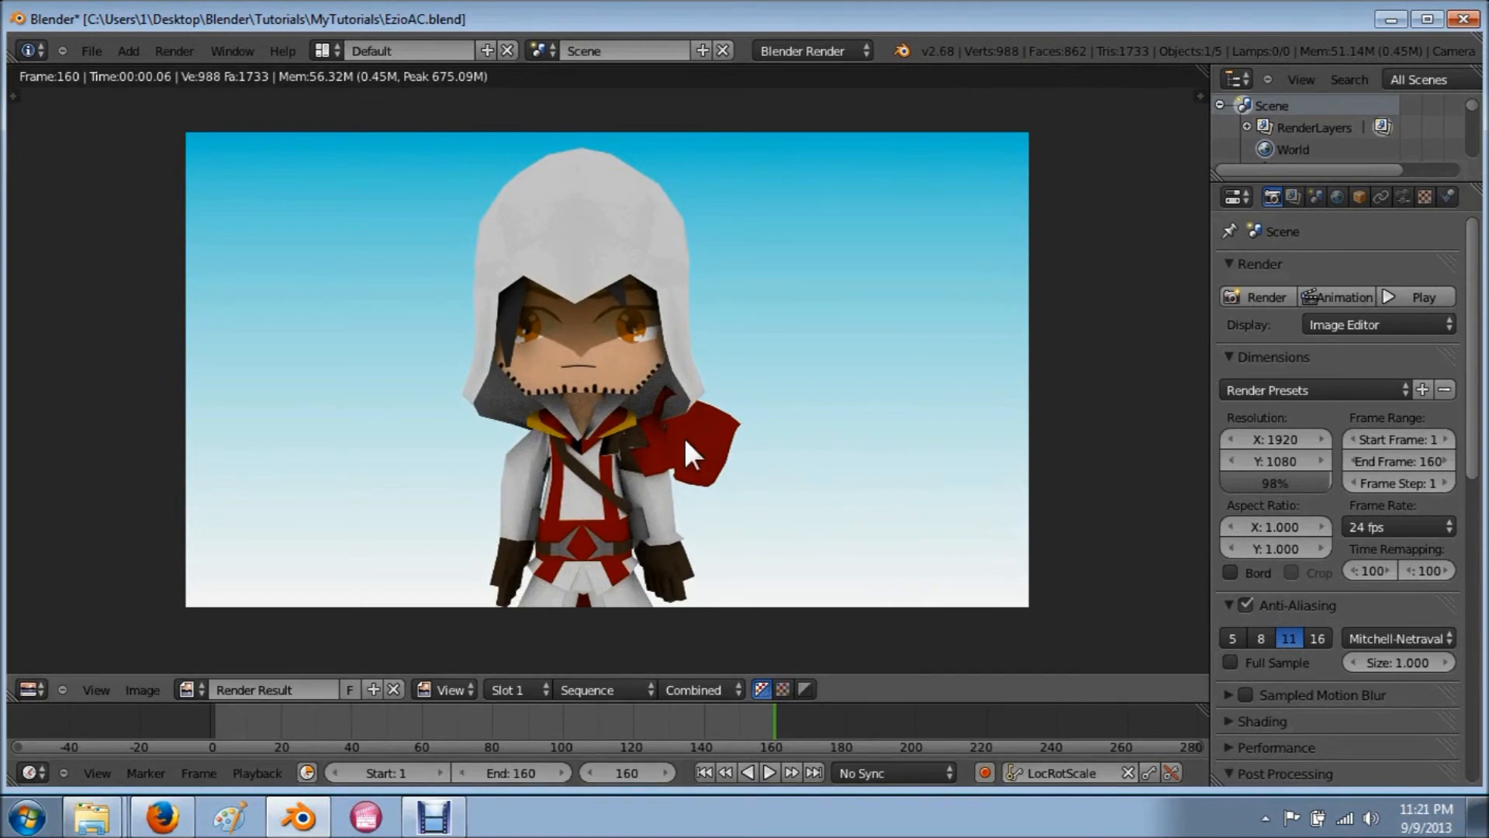
{"action": "key", "text": "Escape"}
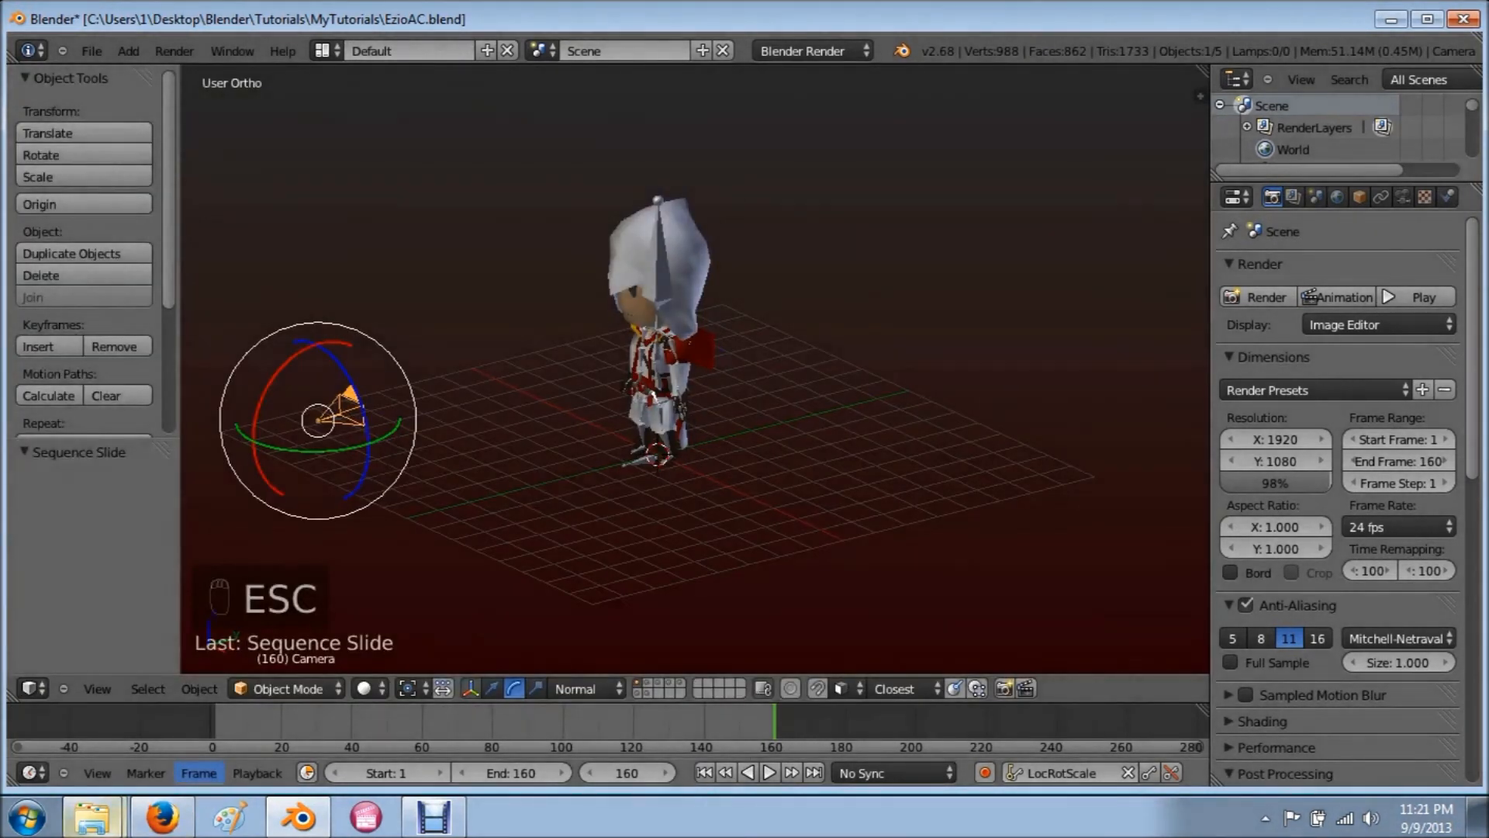
Step: In Windows Explorer, go to the SharpBlade renders folder, play the SharpBlade0001-0160 video and close the player
{"action": "left_click", "coordinate": [92, 816]}
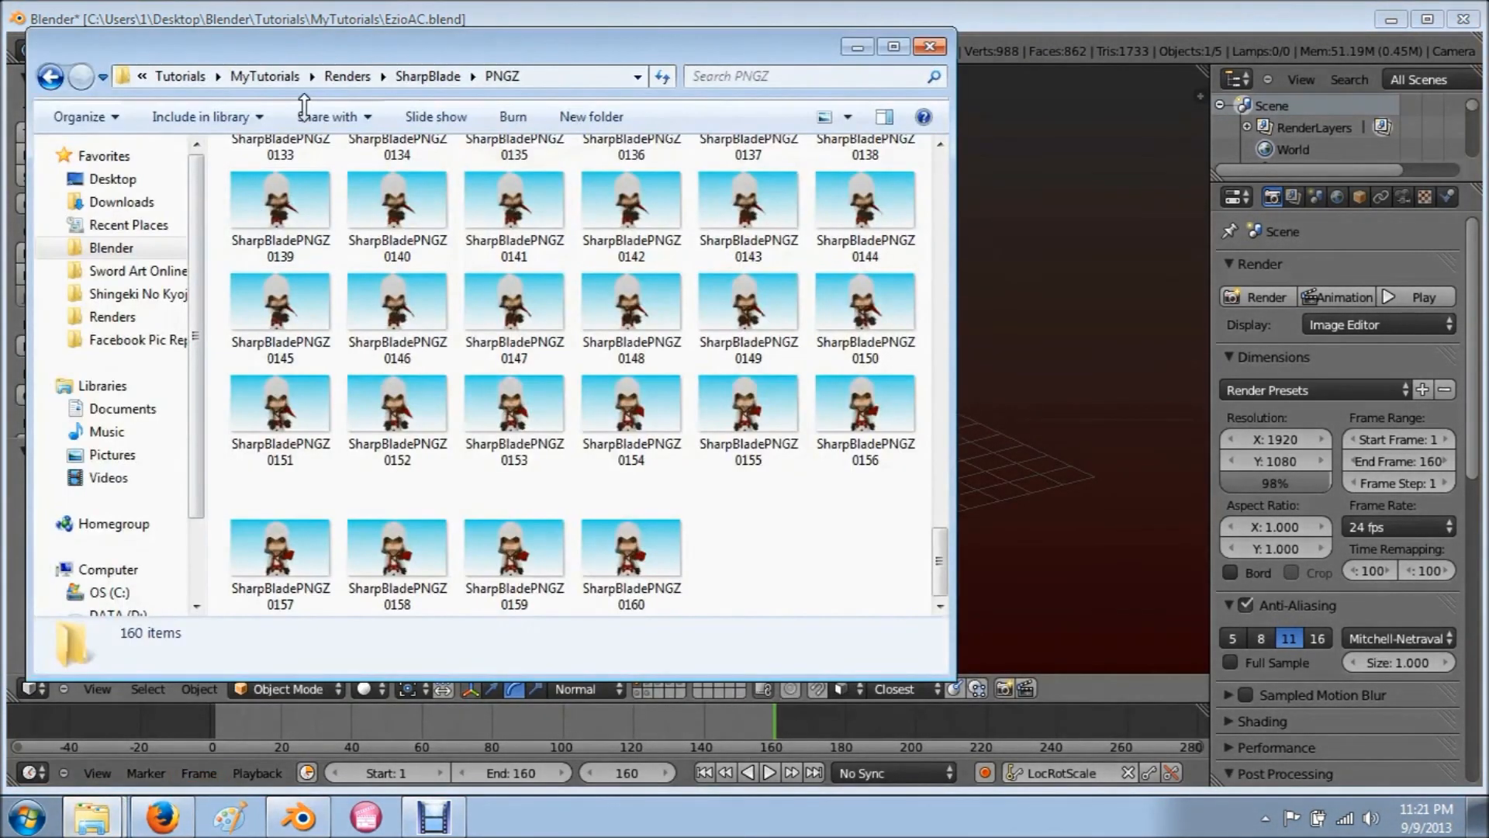
{"action": "left_click", "coordinate": [412, 78]}
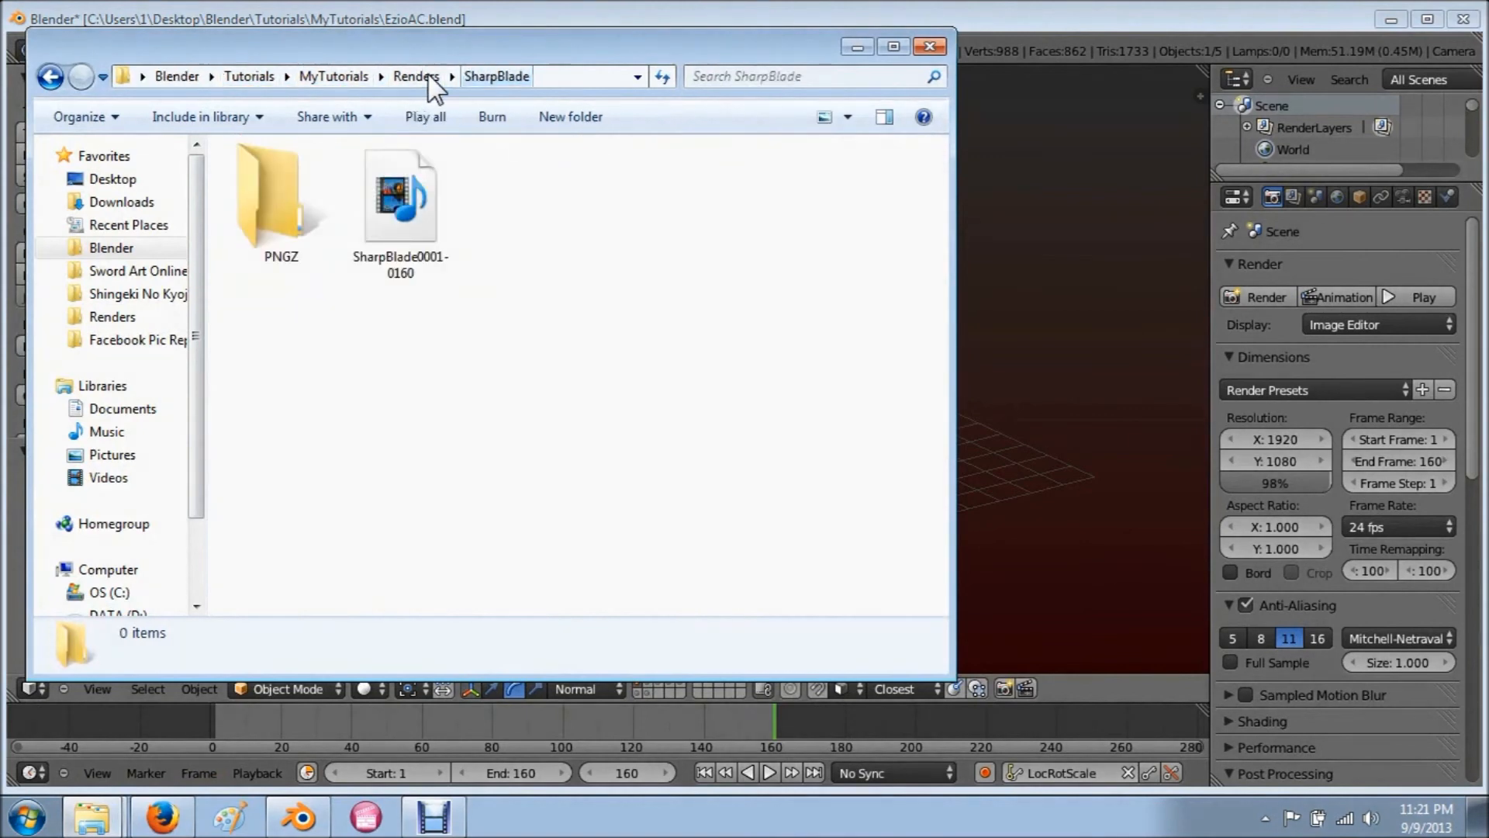
{"action": "left_click", "coordinate": [417, 232]}
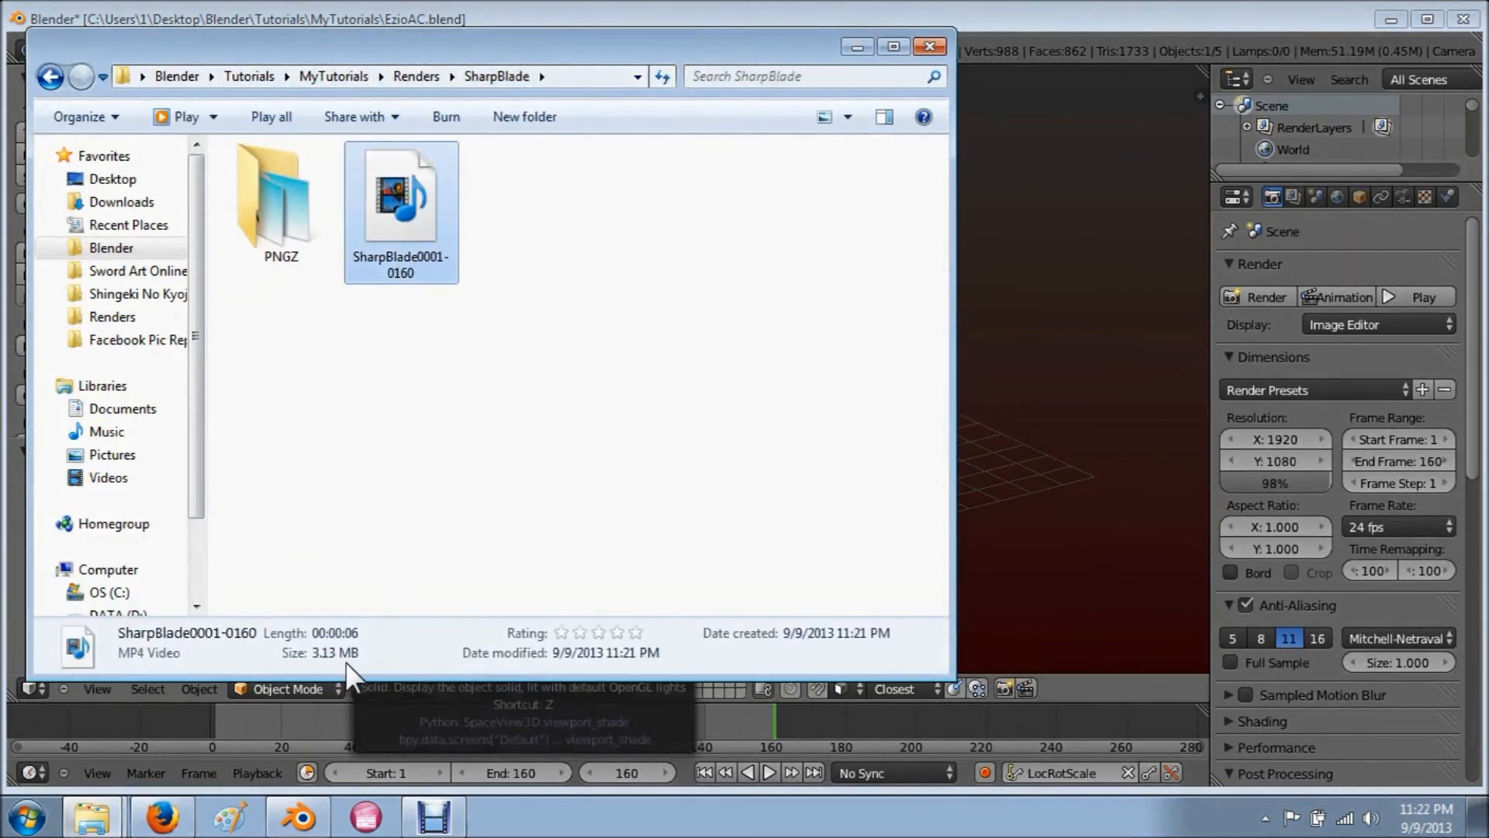
{"action": "double_click", "coordinate": [394, 205]}
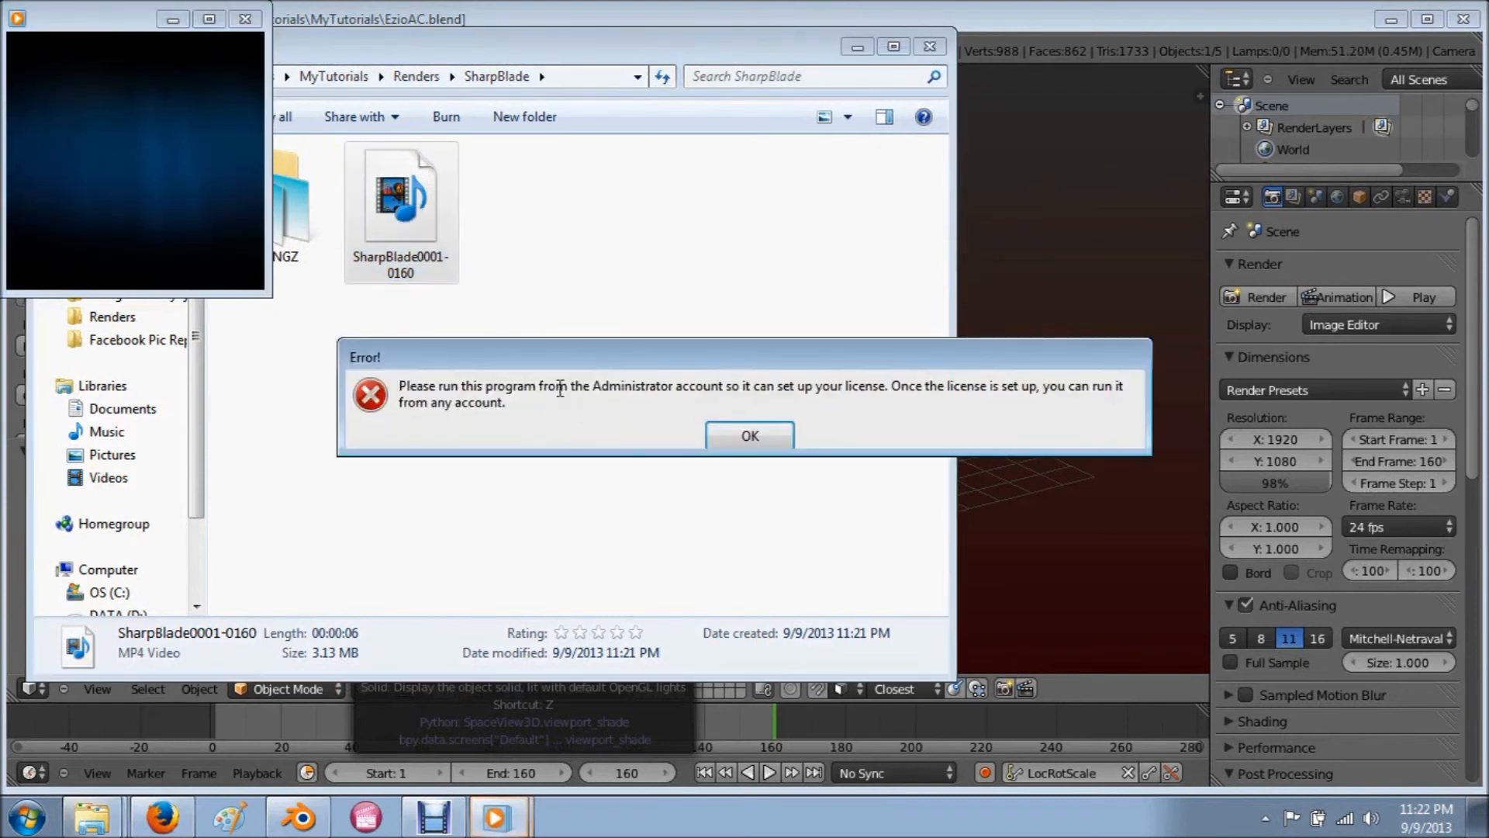
{"action": "left_click", "coordinate": [750, 436]}
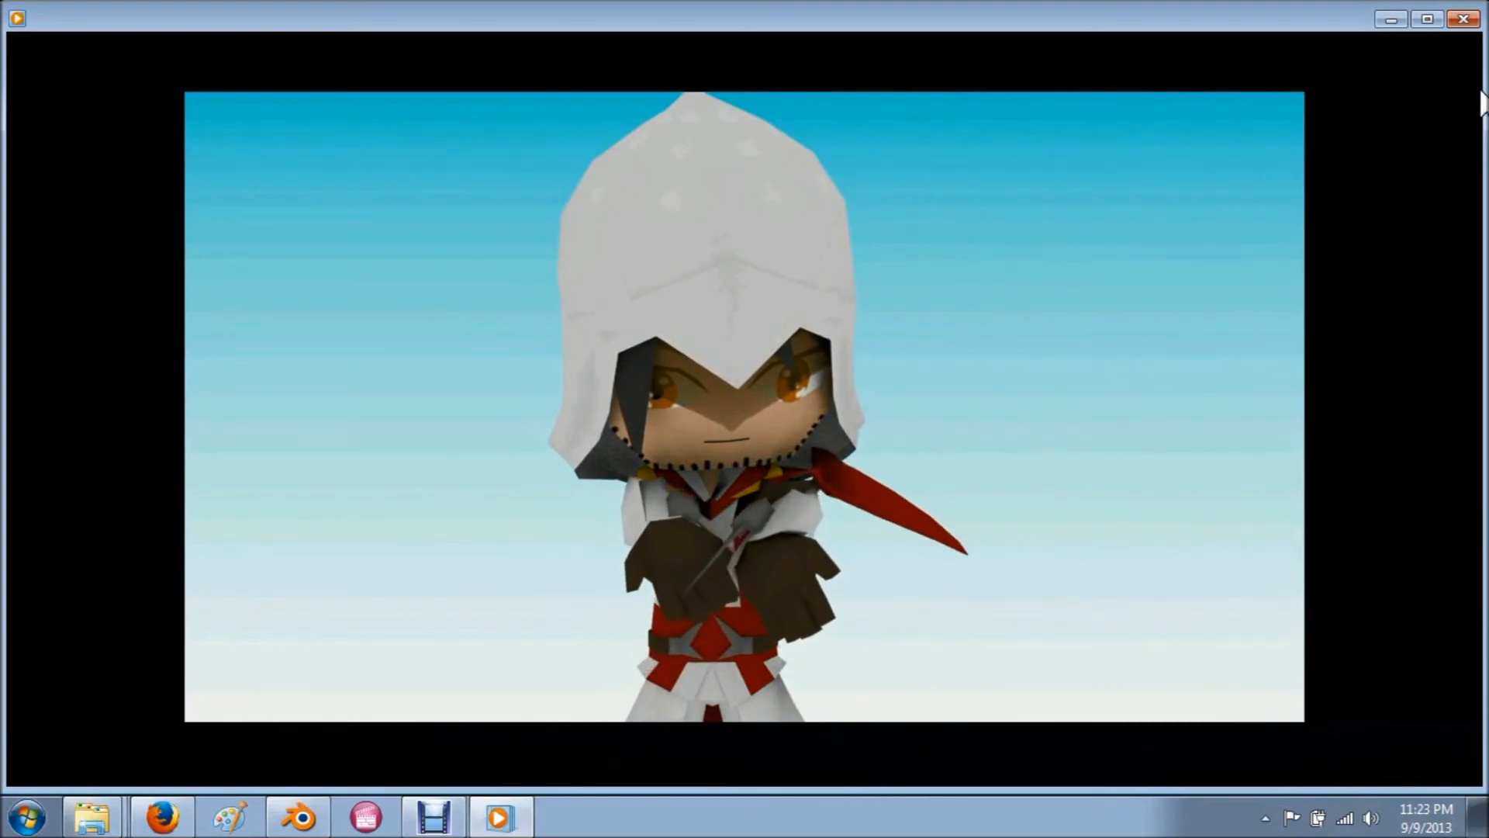
{"action": "left_click", "coordinate": [1464, 20]}
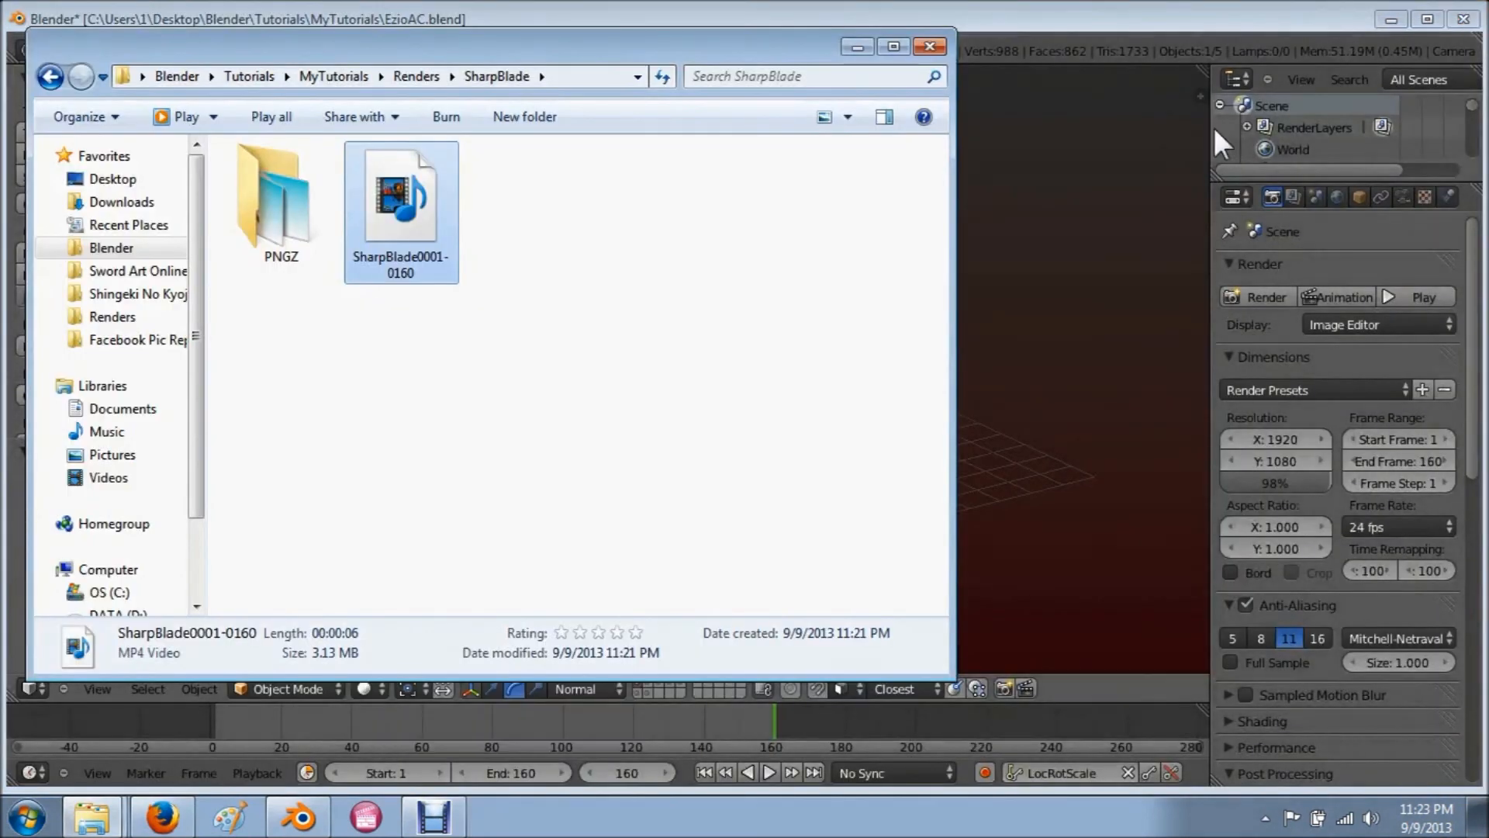
Step: Switch back to Blender, open the recent file Raz.blend and reload it as trusted
{"action": "left_click", "coordinate": [1086, 23]}
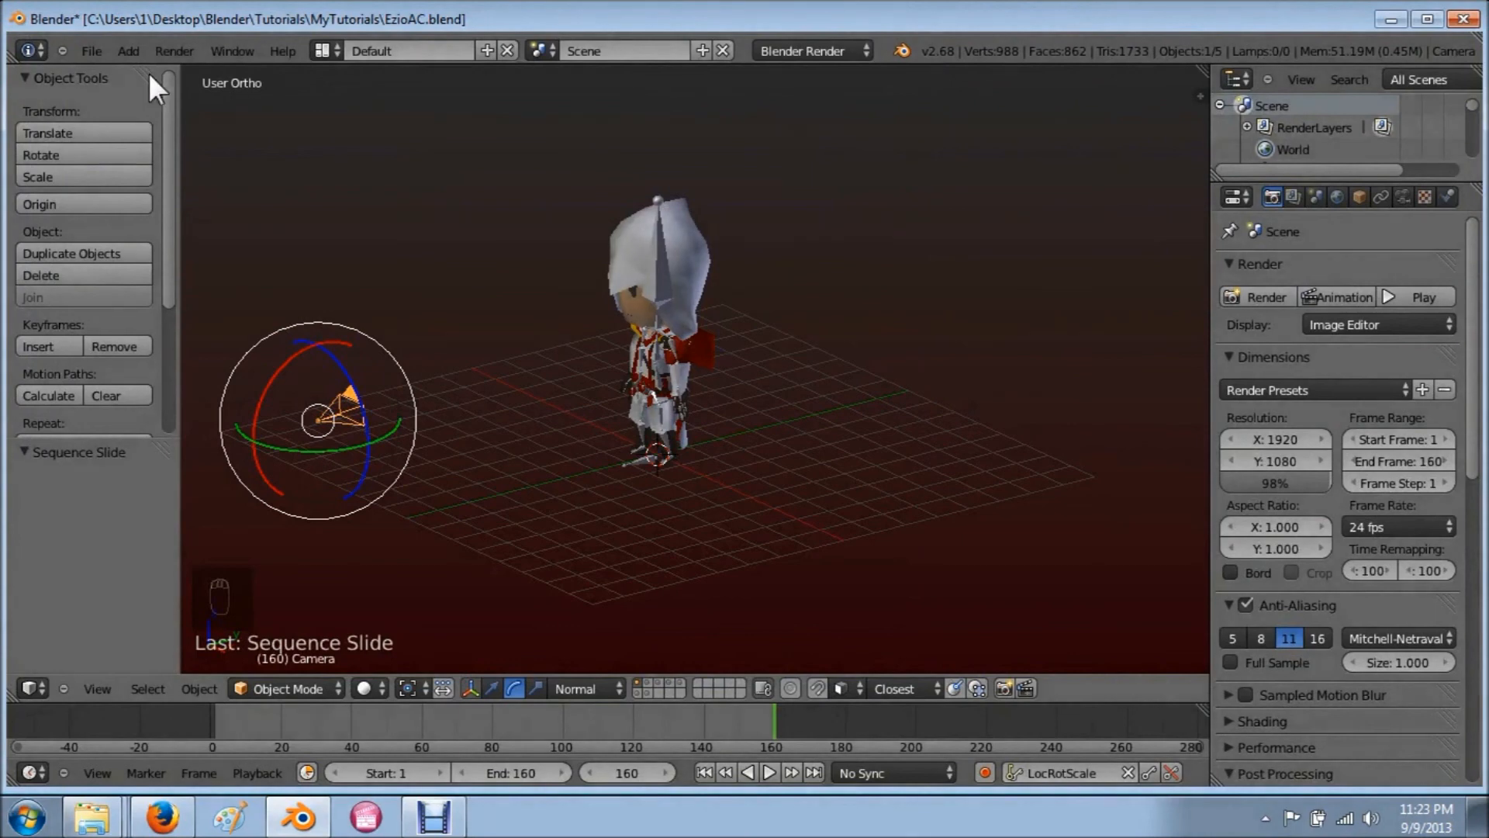
{"action": "left_click", "coordinate": [92, 51]}
{"action": "mouse_move", "coordinate": [132, 115]}
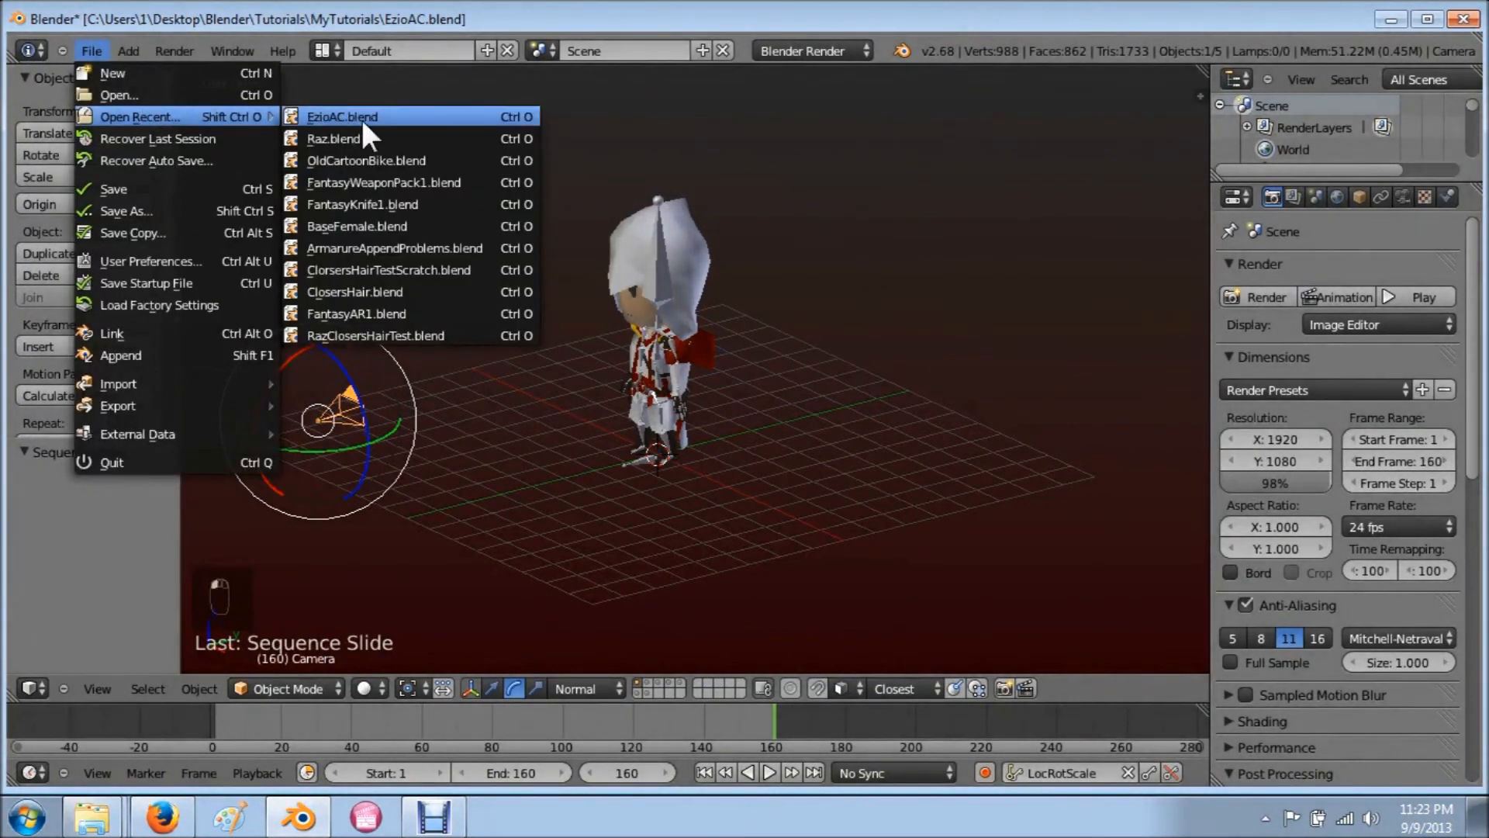
{"action": "left_click", "coordinate": [439, 140]}
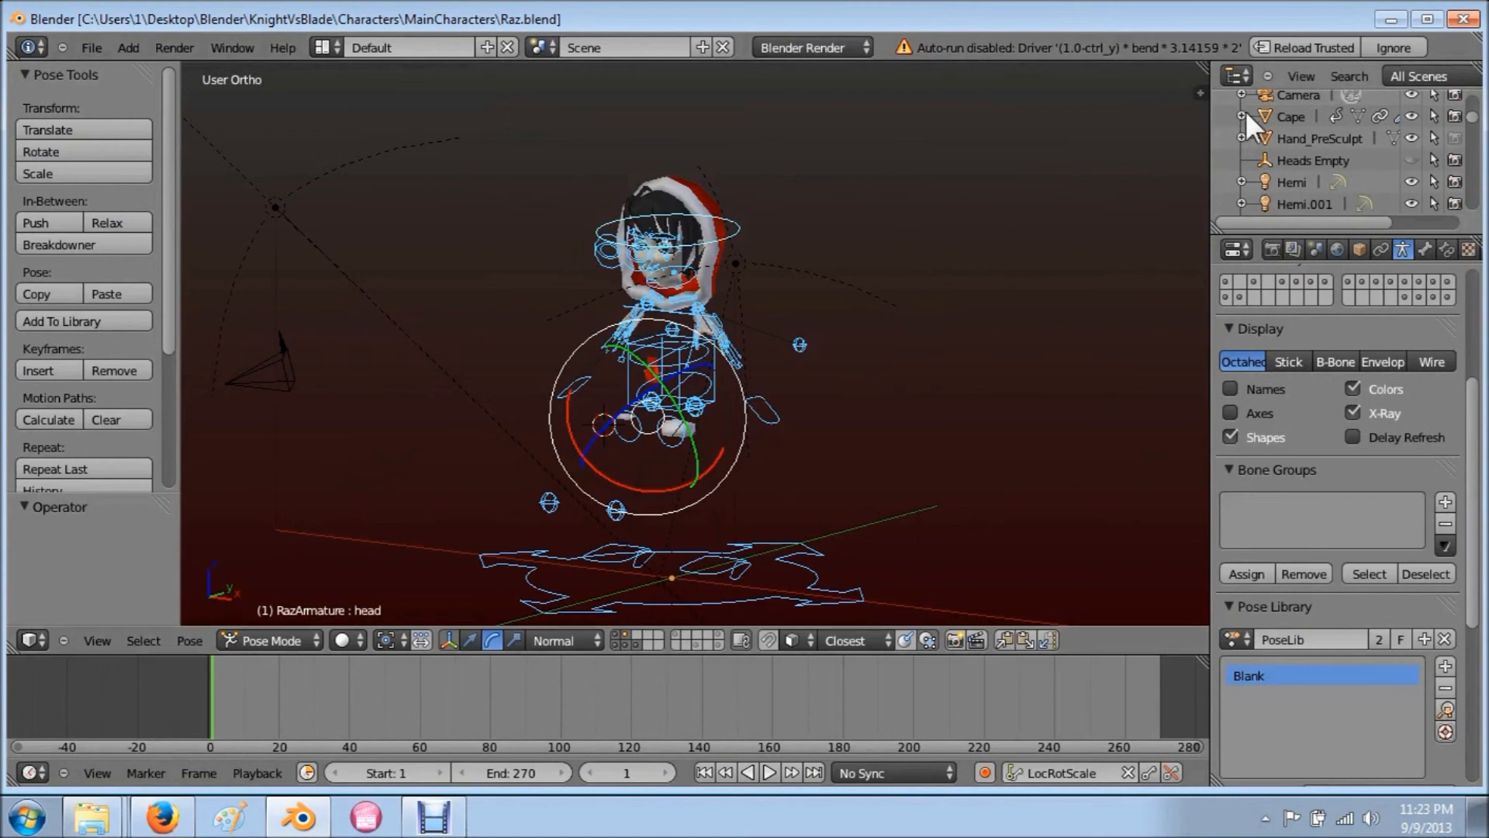
{"action": "left_click", "coordinate": [1283, 49]}
Step: Try raising the character's left arm with the hand.ik.L bone and undo the move
{"action": "scroll", "coordinate": [803, 542], "scroll_direction": "up", "scroll_amount": 3}
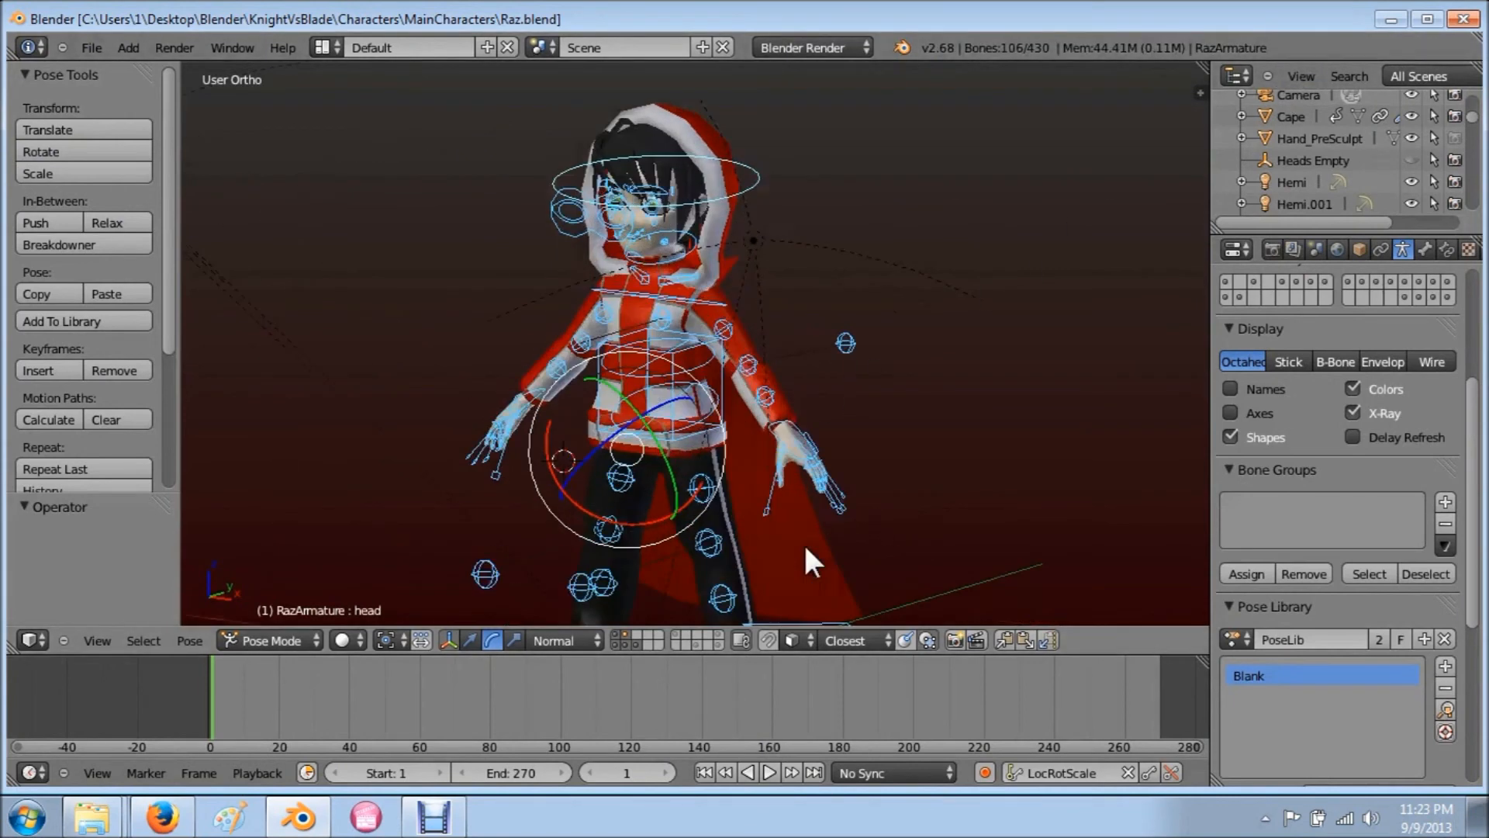
{"action": "right_click", "coordinate": [785, 431]}
{"action": "key", "text": "g"}
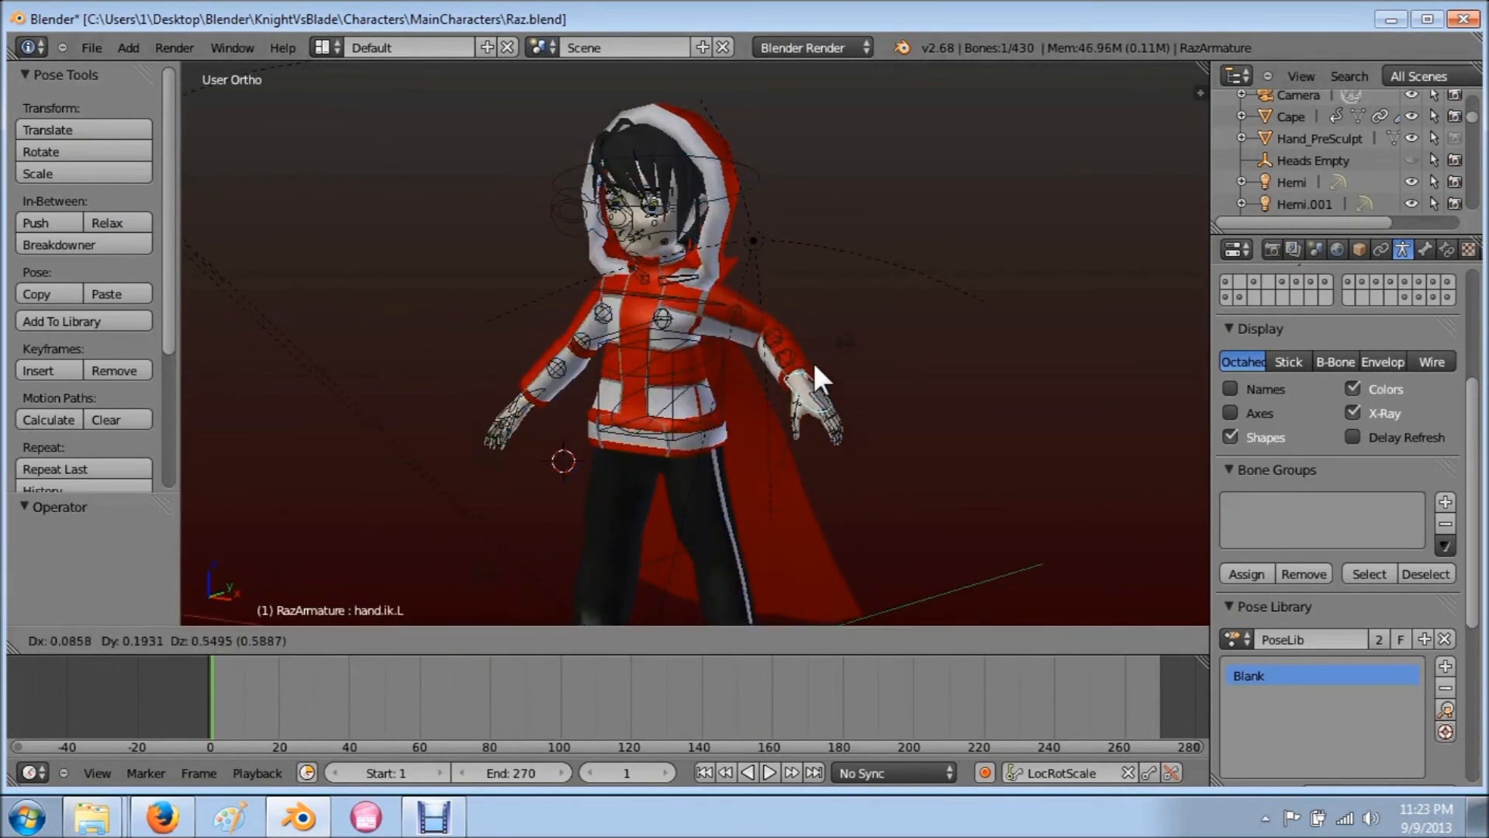
{"action": "left_click", "coordinate": [796, 380]}
{"action": "key", "text": "ctrl+z"}
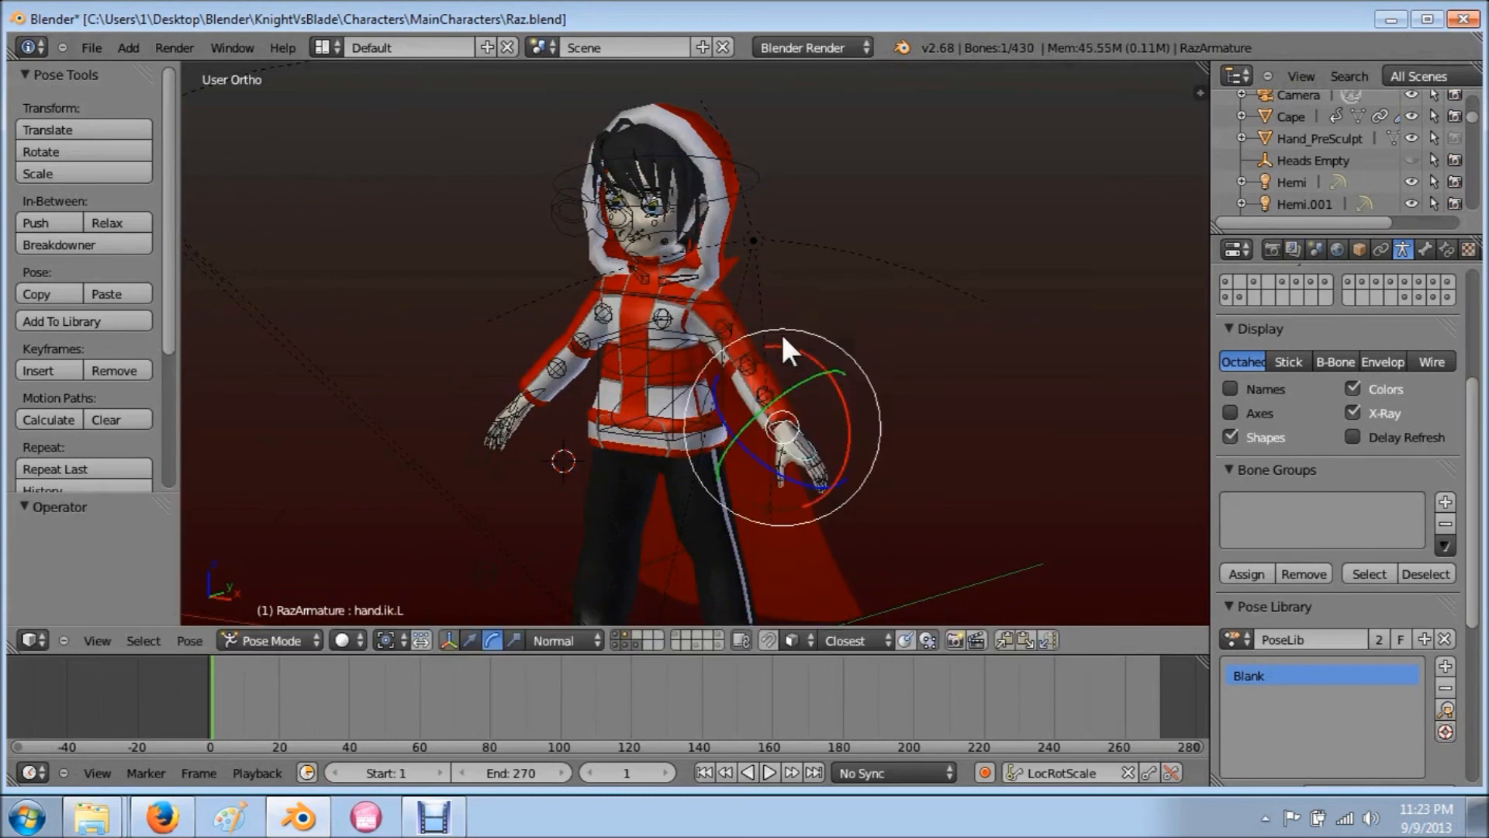
Step: Try moving the rig control in front of the character's face and undo the move
{"action": "right_click", "coordinate": [565, 238]}
{"action": "middle_click_drag", "start_coordinate": [625, 299], "coordinate": [748, 422], "text": "shift"}
{"action": "scroll", "coordinate": [747, 422], "scroll_direction": "up", "scroll_amount": 5}
{"action": "mouse_move", "coordinate": [864, 478]}
{"action": "middle_mouse_down", "text": "shift"}
{"action": "mouse_move", "coordinate": [823, 469]}
{"action": "mouse_move", "coordinate": [952, 465]}
{"action": "mouse_move", "coordinate": [885, 468]}
{"action": "middle_mouse_up", "text": "shift"}
{"action": "key", "text": "g"}
{"action": "left_click", "coordinate": [781, 392]}
{"action": "key", "text": "ctrl+z"}
Step: Try opening the mouth by moving the BottomLip and chin bones together, and undo the move
{"action": "scroll", "coordinate": [860, 473], "scroll_direction": "up", "scroll_amount": 5}
{"action": "right_click", "coordinate": [775, 579]}
{"action": "middle_click_drag", "start_coordinate": [758, 515], "coordinate": [743, 431], "text": "shift"}
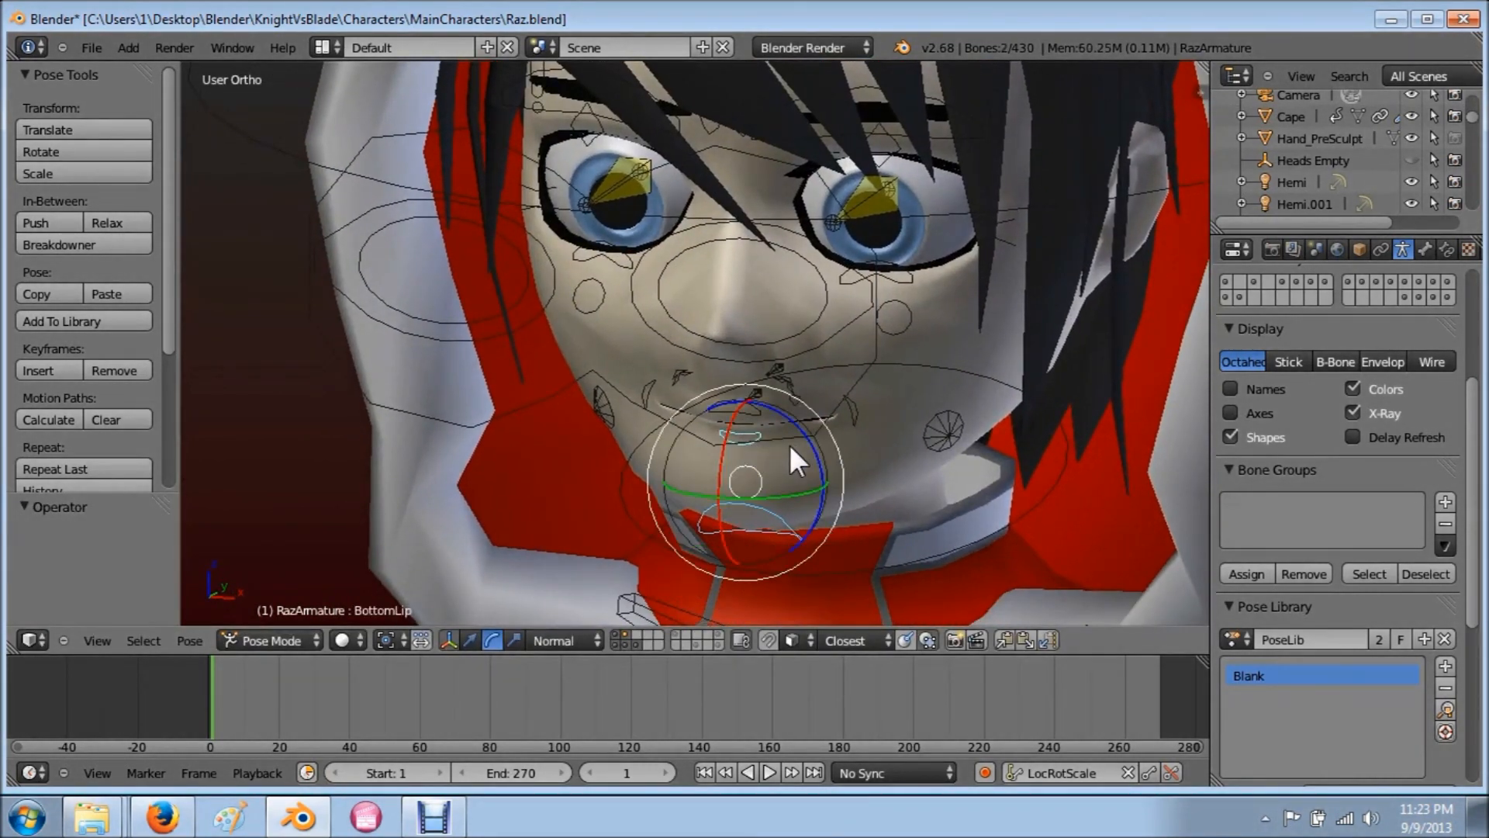
{"action": "key", "text": "g"}
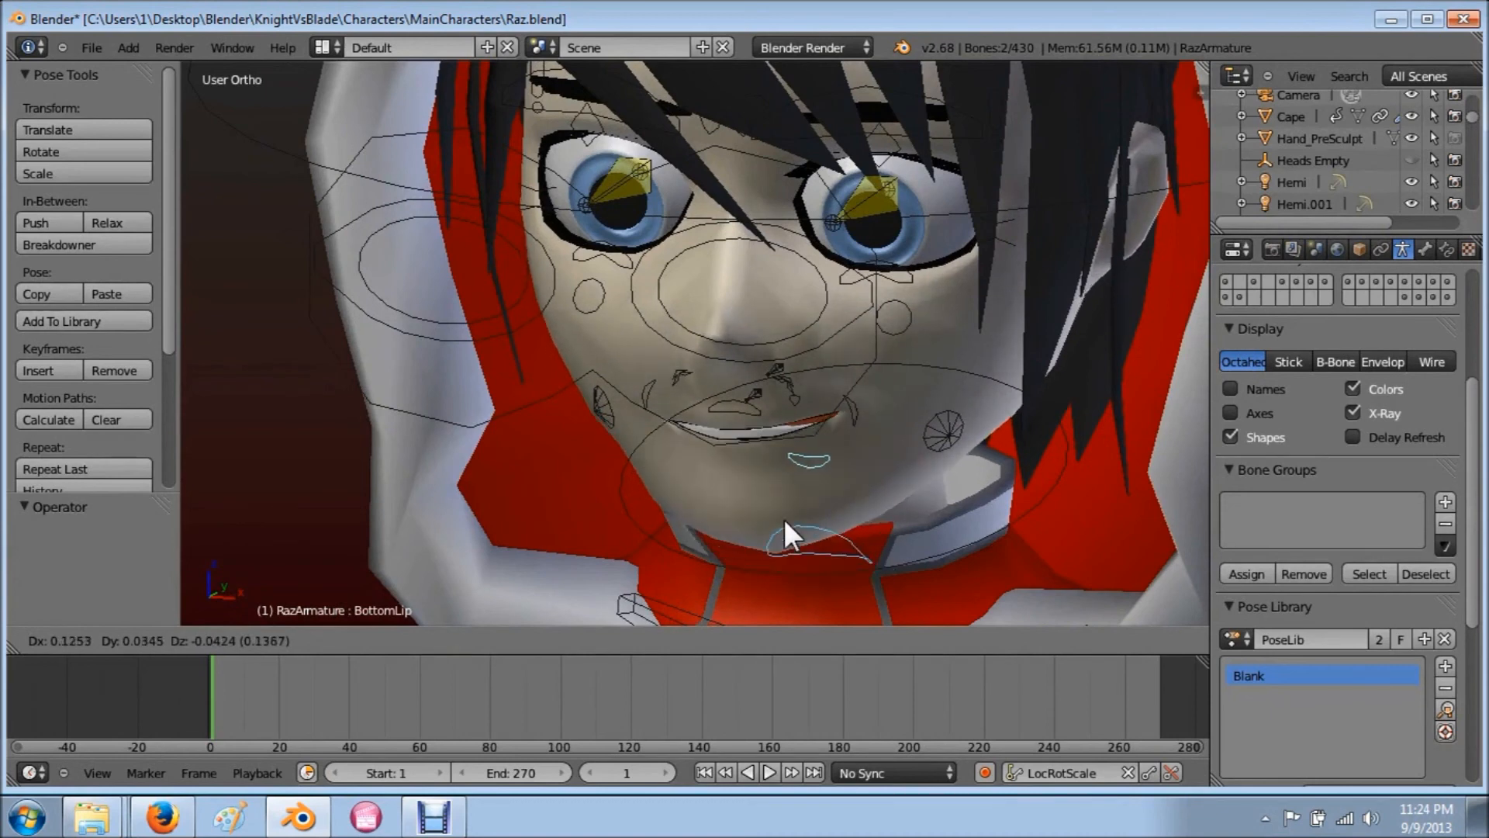
{"action": "left_click", "coordinate": [787, 538]}
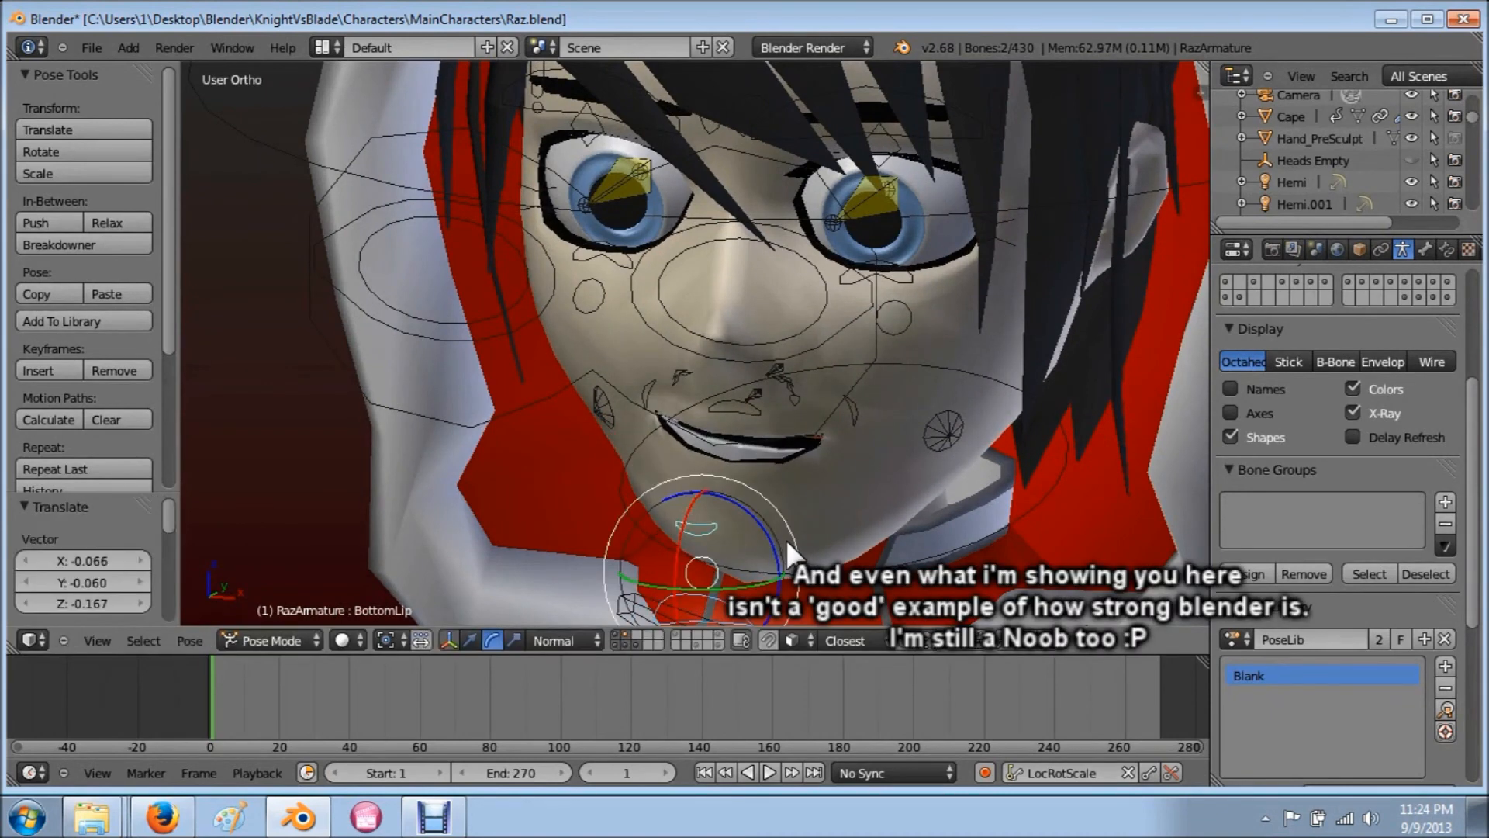
{"action": "key", "text": "ctrl+z"}
Step: Try moving the Chin bone alone to shift the lower face
{"action": "right_click", "coordinate": [773, 530]}
{"action": "middle_click_drag", "start_coordinate": [827, 524], "coordinate": [804, 443], "text": "shift"}
{"action": "scroll", "coordinate": [802, 439], "scroll_direction": "up", "scroll_amount": 2}
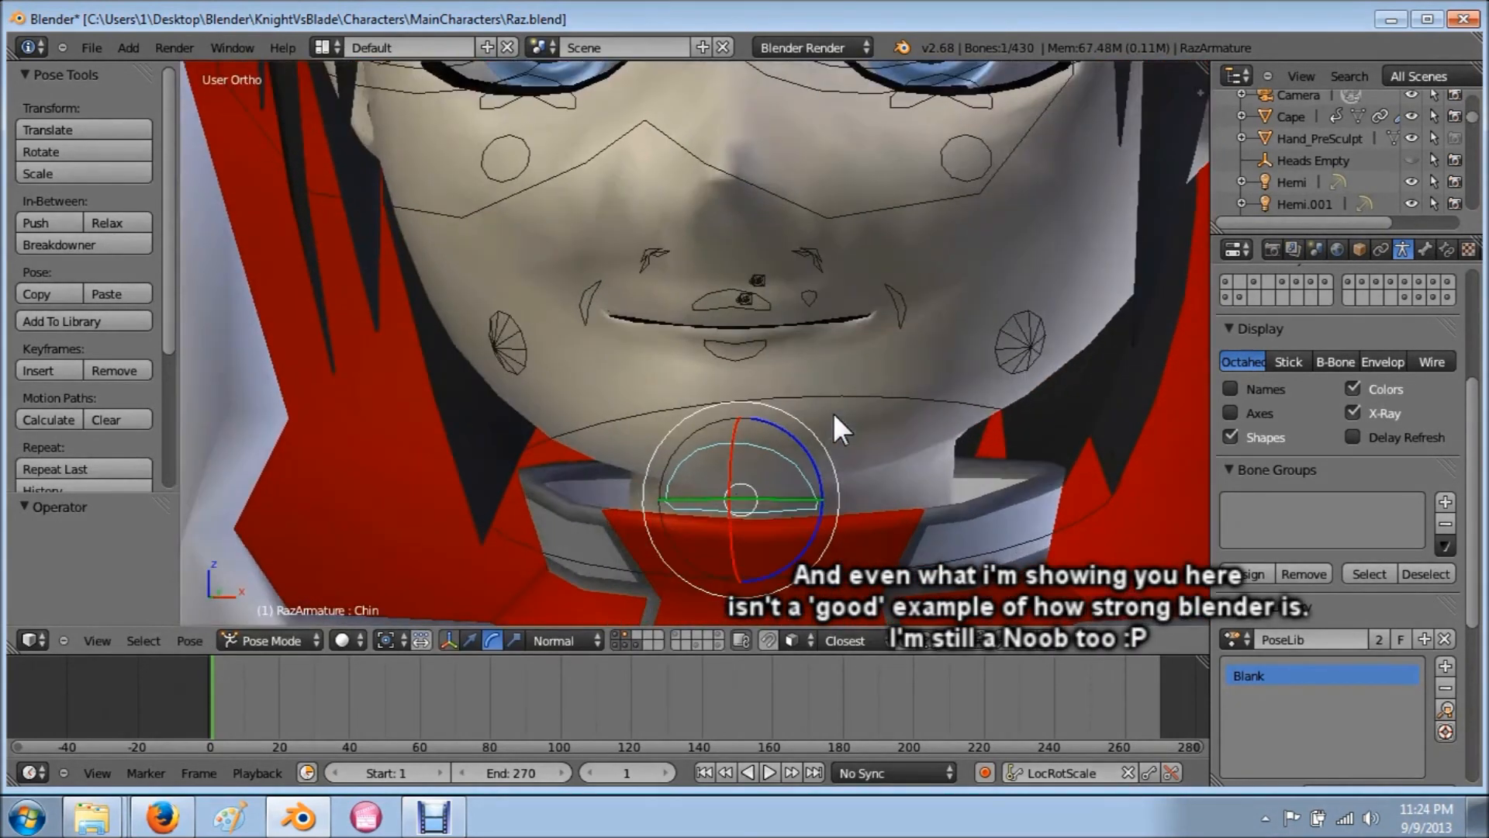
{"action": "key", "text": "g"}
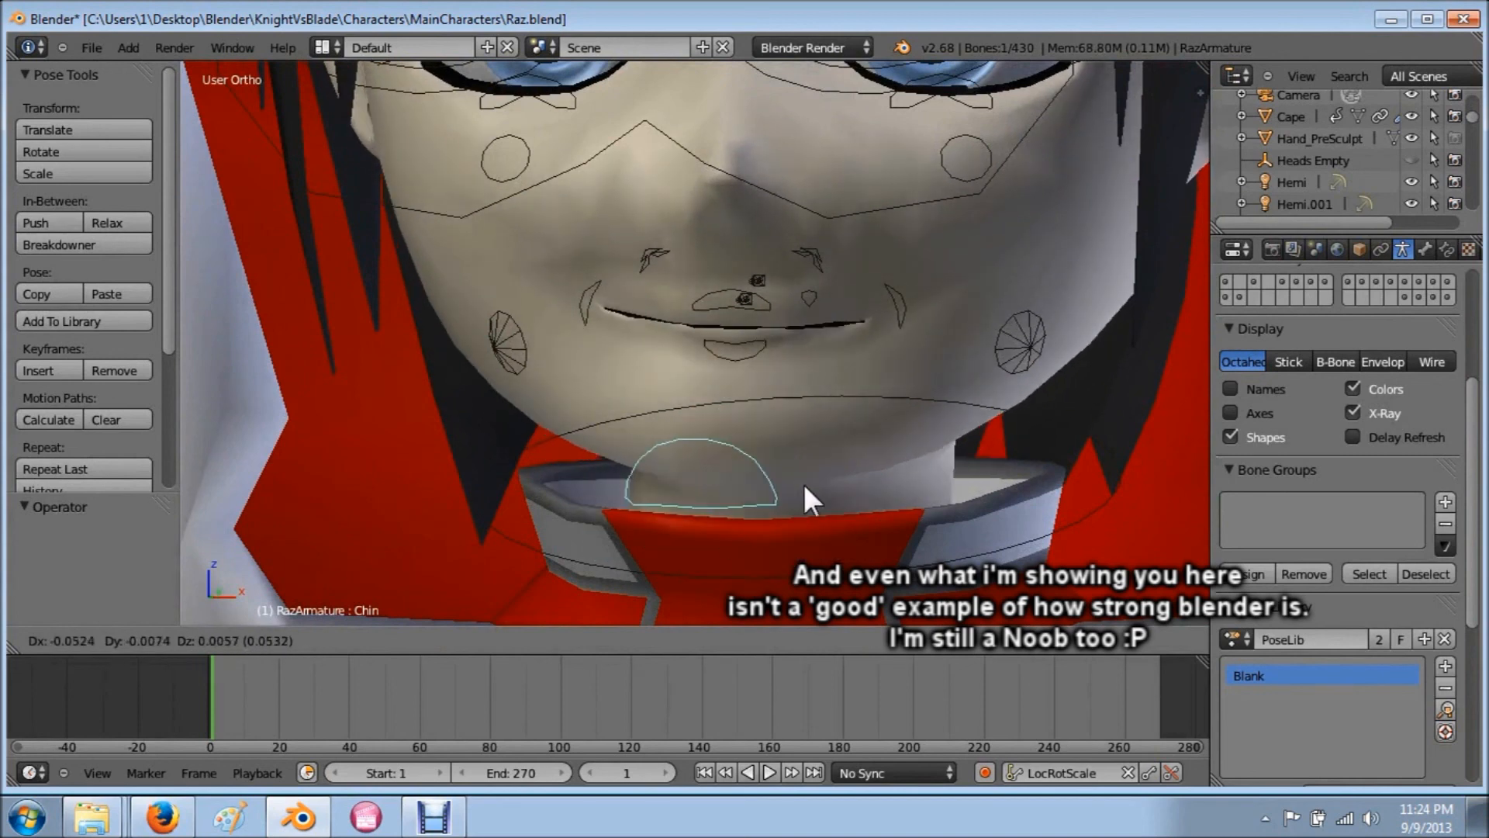
{"action": "left_click", "coordinate": [810, 411]}
Step: Try moving the Squint.L bone up toward the left eye and undo the move
{"action": "middle_click_drag", "start_coordinate": [892, 337], "coordinate": [857, 569], "text": "shift"}
{"action": "right_click", "coordinate": [901, 386]}
{"action": "key", "text": "g"}
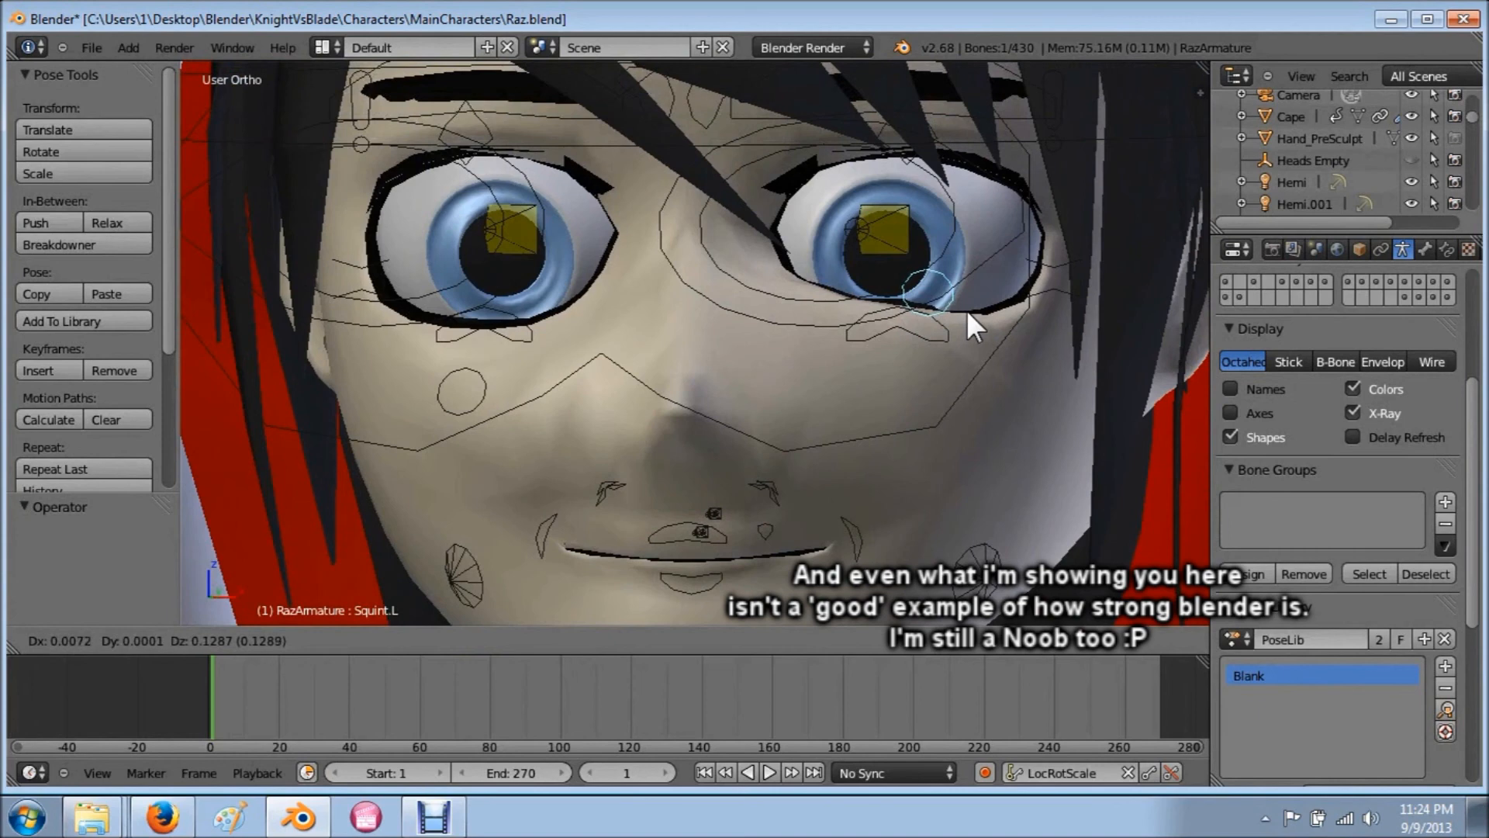
{"action": "left_click", "coordinate": [967, 309]}
{"action": "key", "text": "ctrl+z"}
Step: Try lowering the EyeTop.R bone to partly close the character's right eyelid
{"action": "right_click", "coordinate": [477, 123]}
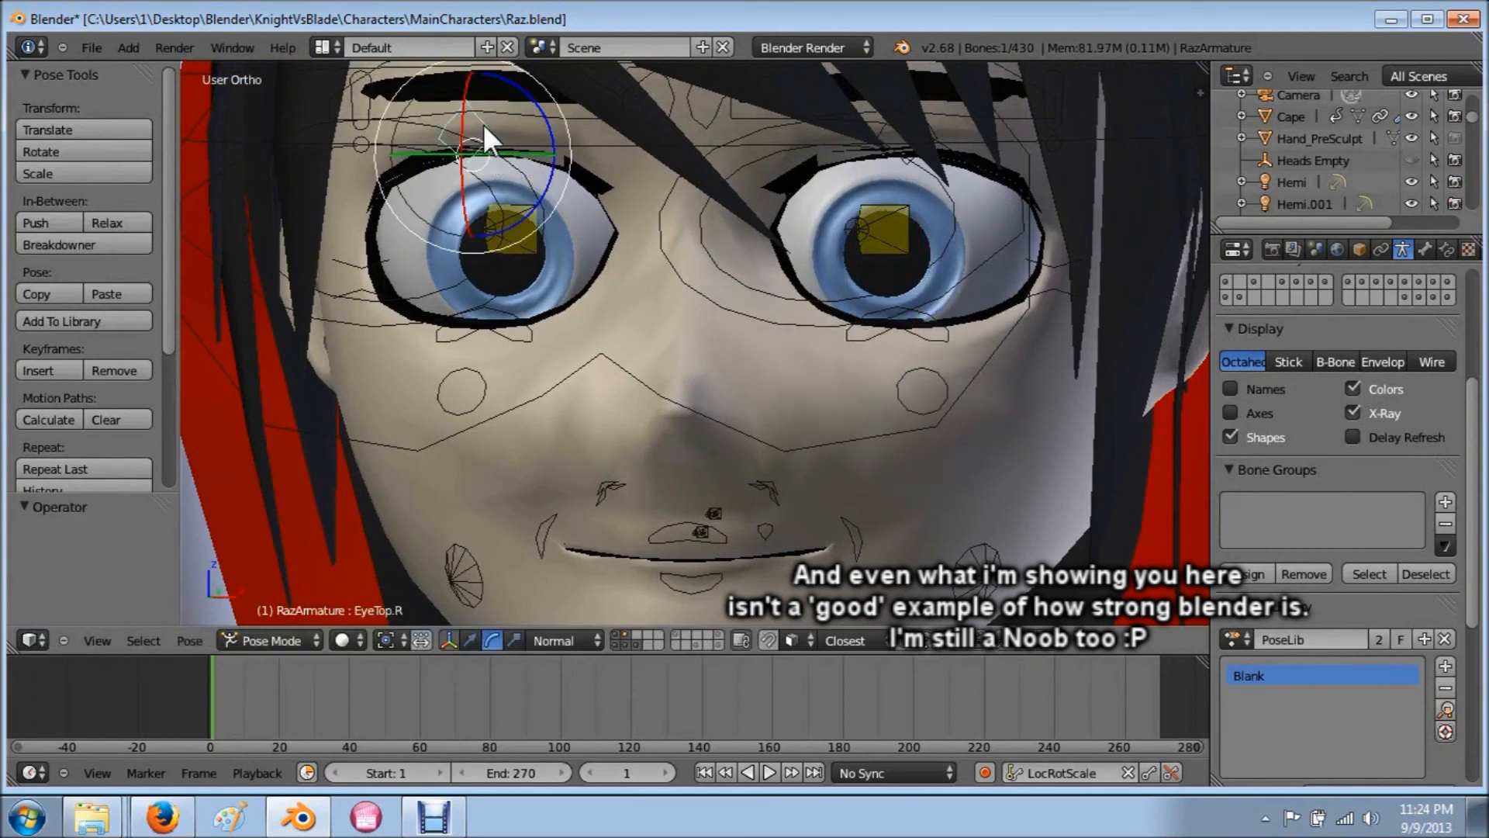
{"action": "key", "text": "g"}
{"action": "left_click", "coordinate": [515, 229]}
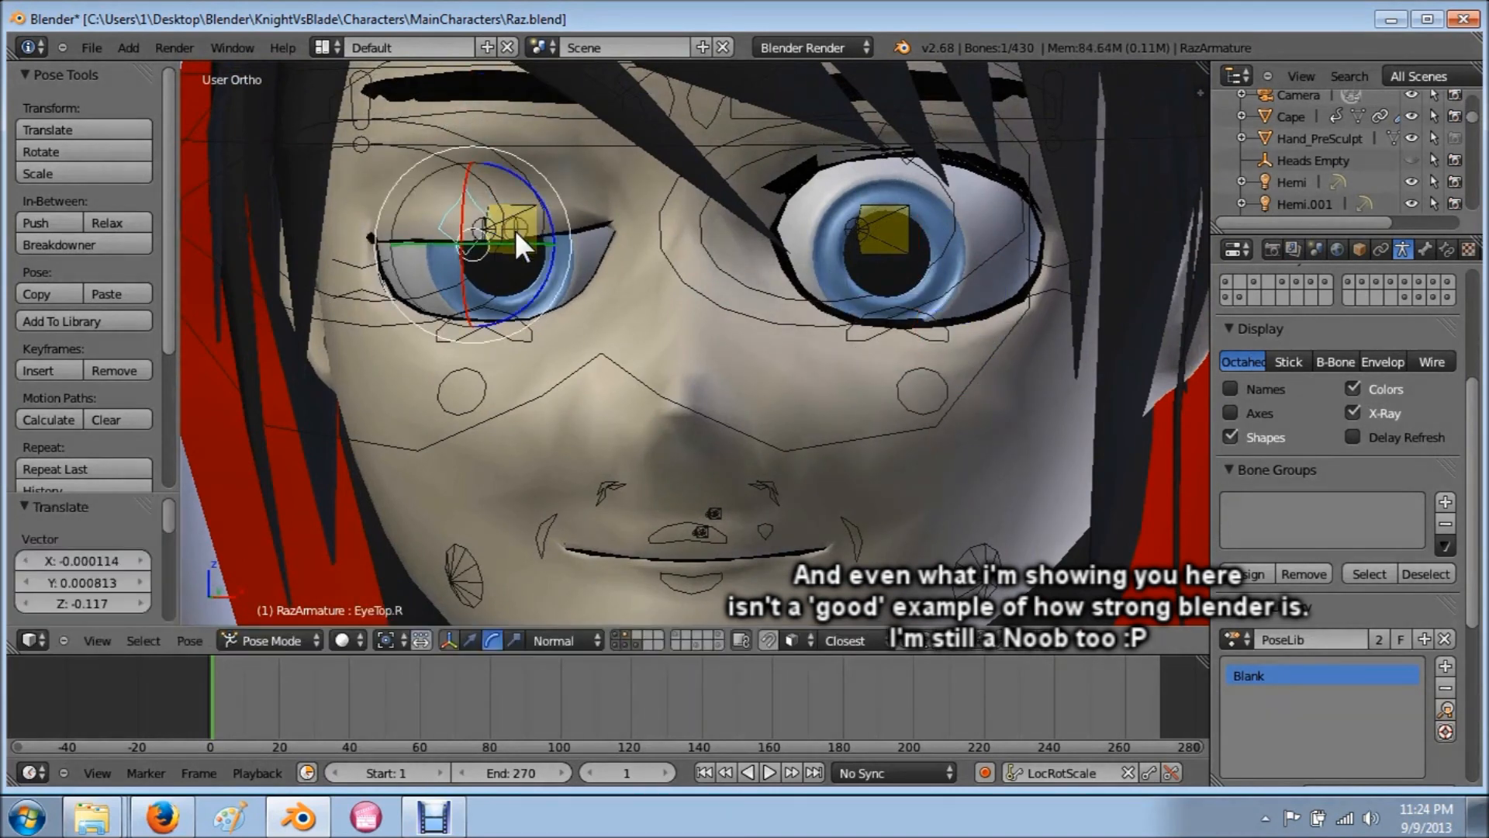
{"action": "scroll", "coordinate": [513, 230], "scroll_direction": "down", "scroll_amount": 3}
{"action": "scroll", "coordinate": [537, 228], "scroll_direction": "down", "scroll_amount": 3}
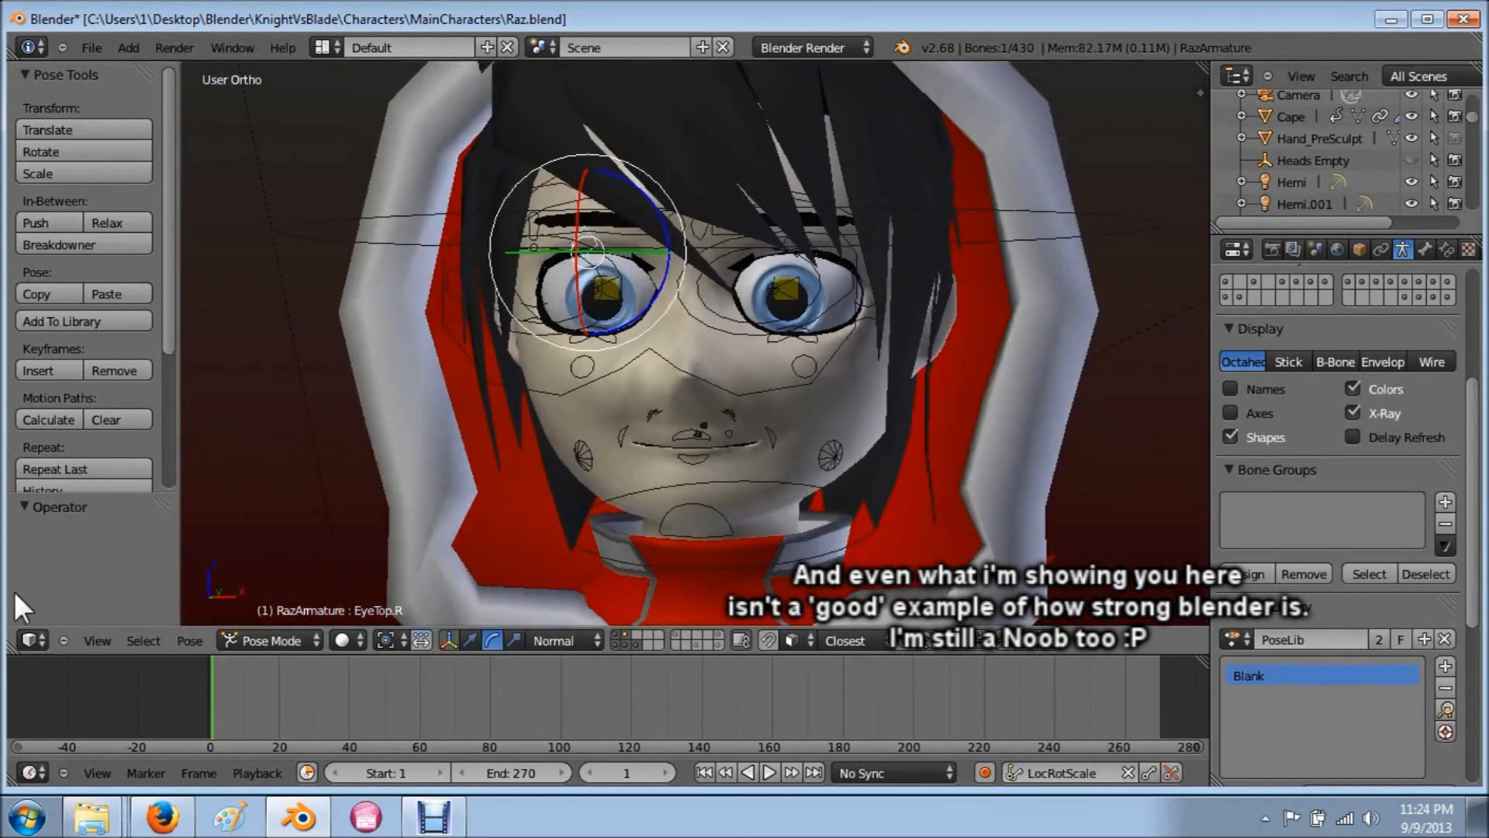
Step: Split off part of the 3D view, turn it into a wider Dope Sheet and set its mode to Action Editor
{"action": "left_click_drag", "start_coordinate": [12, 648], "coordinate": [310, 644]}
{"action": "left_click", "coordinate": [31, 640]}
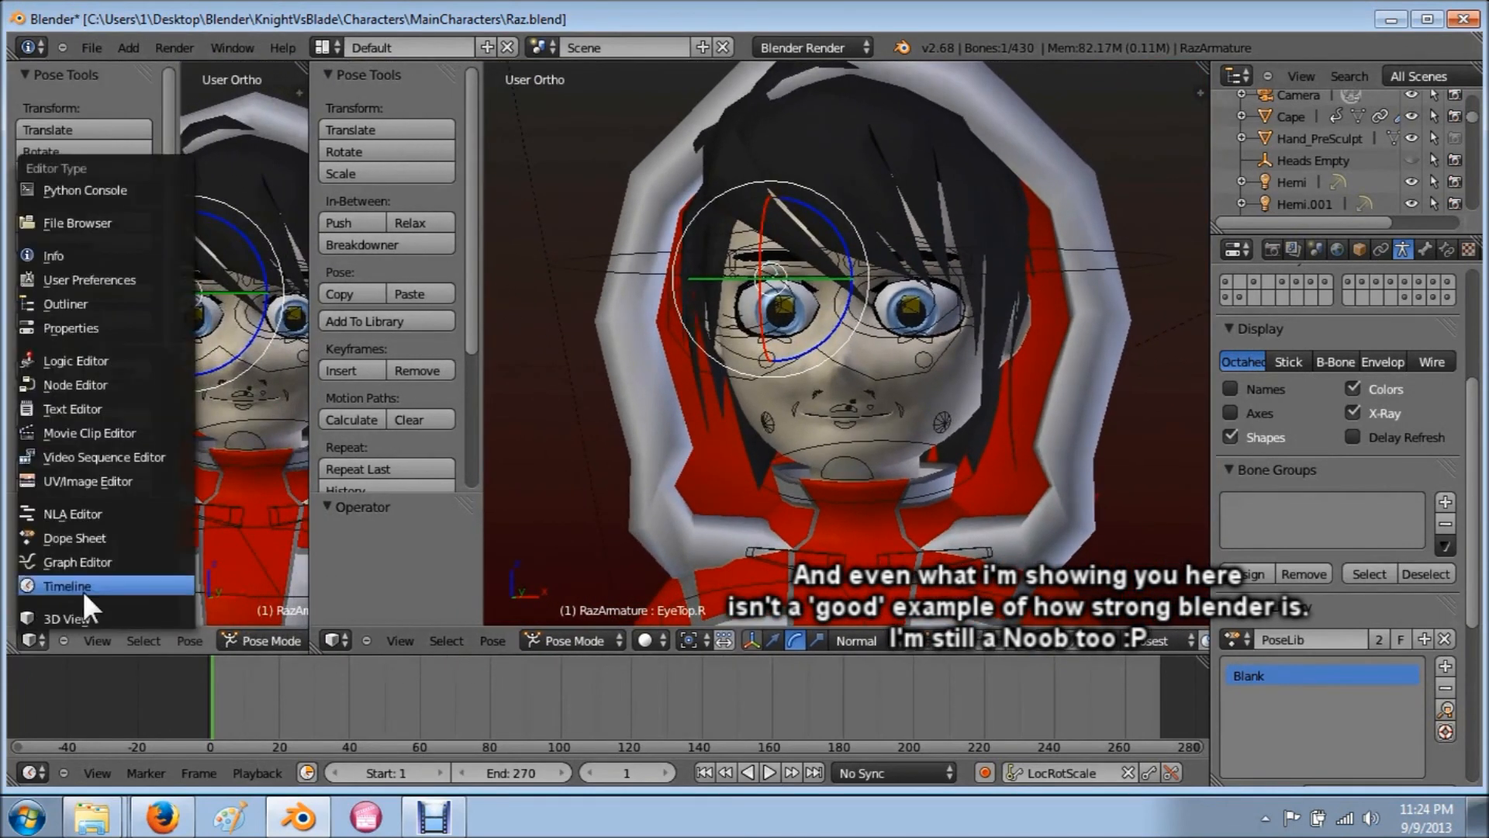
{"action": "left_click", "coordinate": [101, 536]}
{"action": "left_click_drag", "start_coordinate": [307, 604], "coordinate": [583, 601]}
{"action": "left_click", "coordinate": [372, 642]}
{"action": "left_click", "coordinate": [371, 597]}
Step: Select all the armature's bones and load the BoredAtDesk action onto the rig
{"action": "scroll", "coordinate": [457, 646], "scroll_direction": "down", "scroll_amount": 5}
{"action": "scroll", "coordinate": [309, 639], "scroll_direction": "down", "scroll_amount": 3}
{"action": "key", "text": "a"}
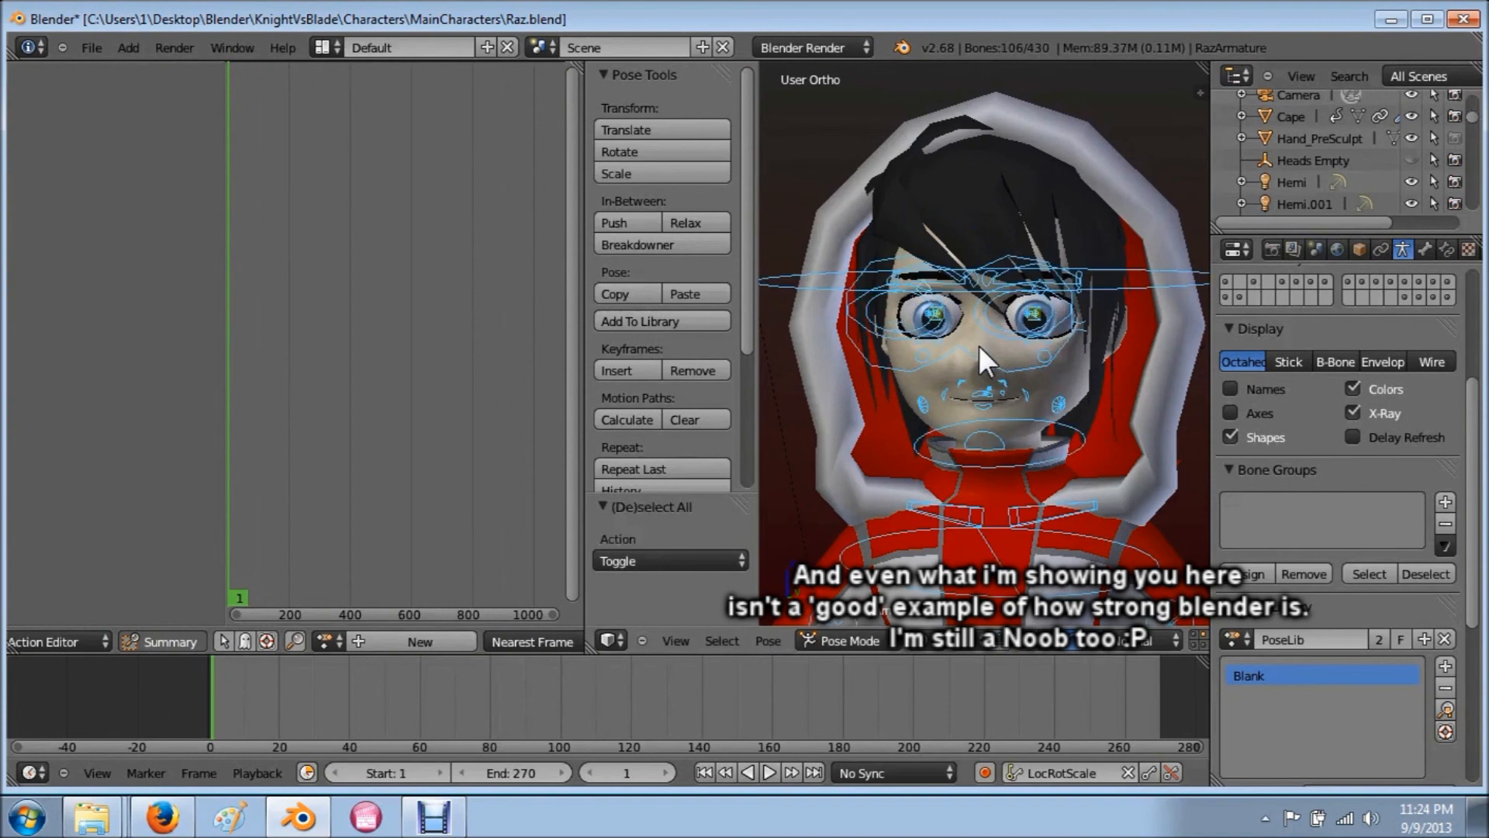
{"action": "left_click", "coordinate": [326, 641]}
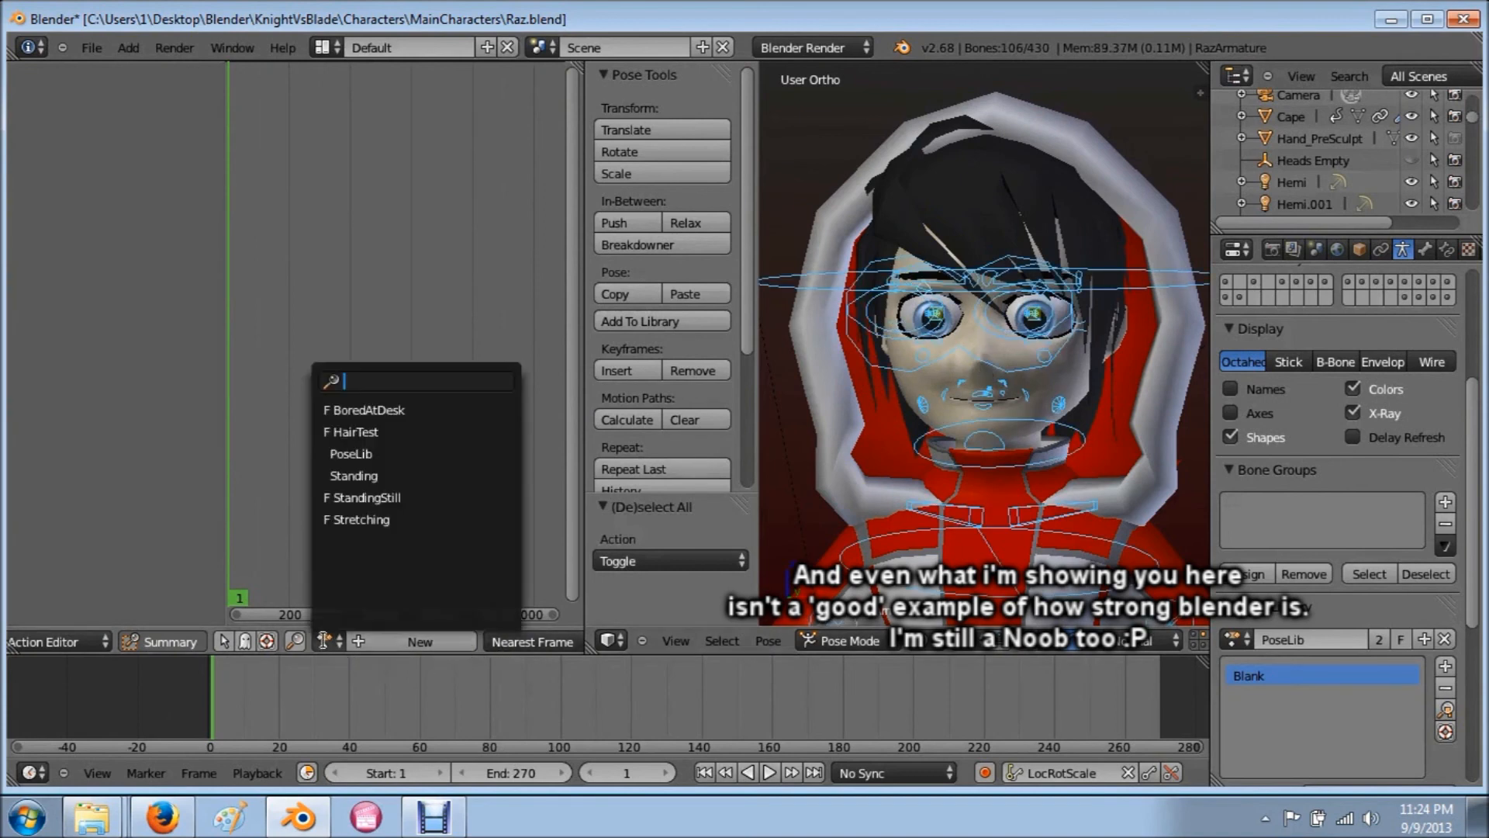
{"action": "left_click", "coordinate": [394, 411]}
{"action": "scroll", "coordinate": [1100, 435], "scroll_direction": "down", "scroll_amount": 5}
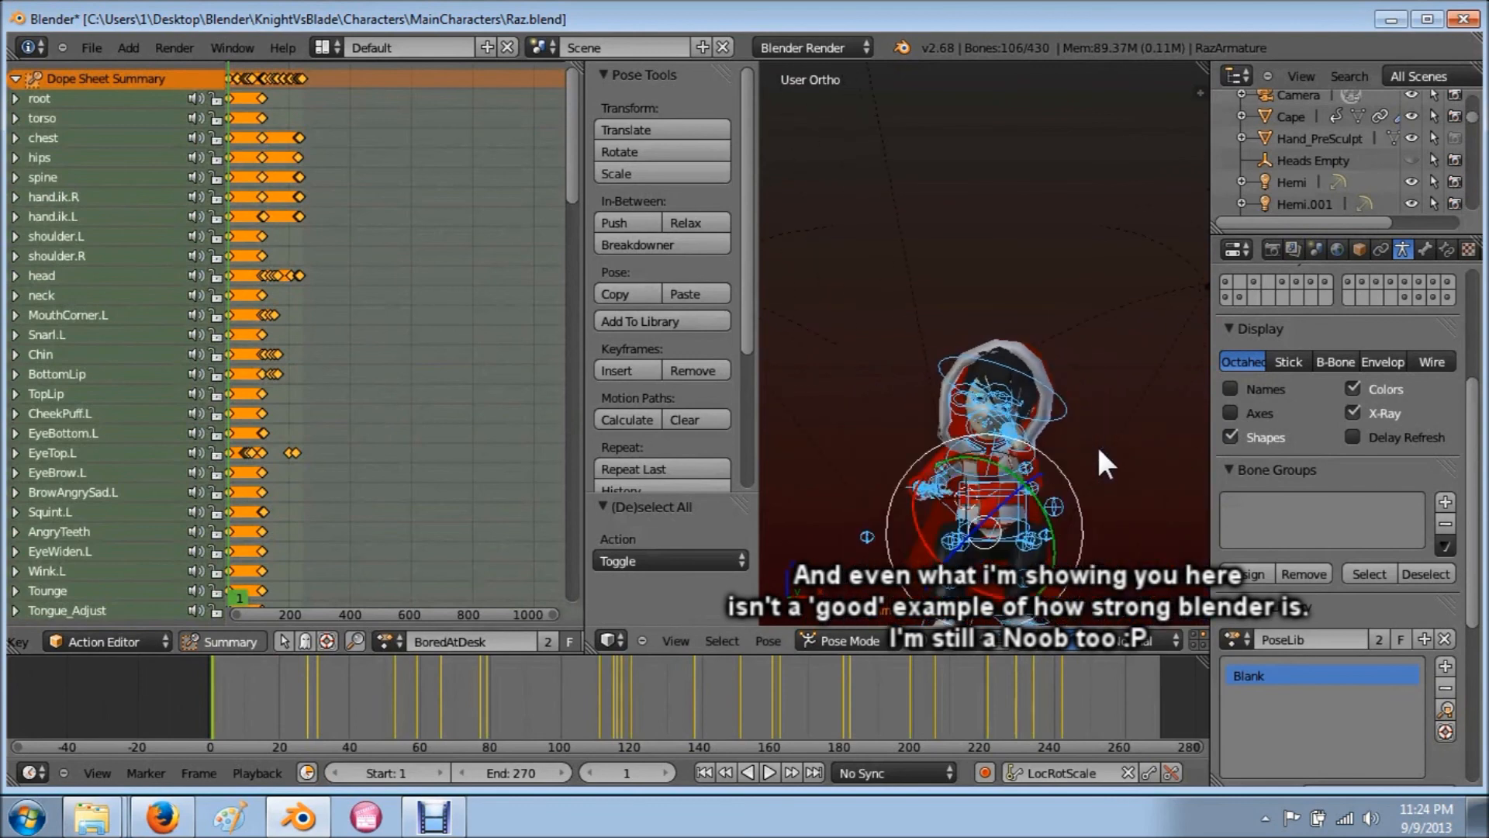
{"action": "middle_click_drag", "start_coordinate": [971, 556], "coordinate": [1026, 535]}
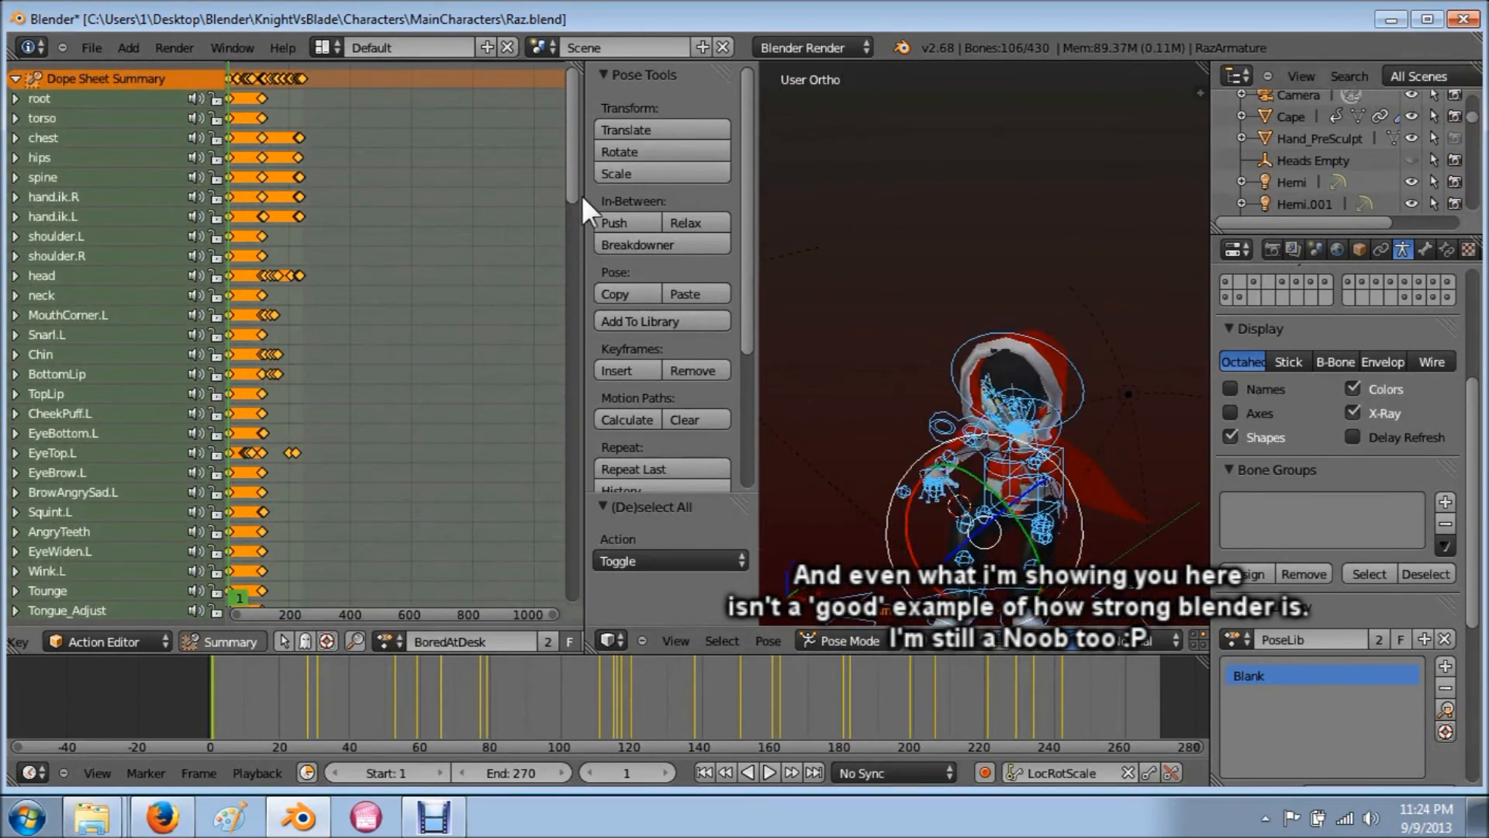
Step: Close the Action Editor by joining its area into the 3D view, and view the seated character from several sides
{"action": "left_click_drag", "start_coordinate": [591, 648], "coordinate": [534, 618]}
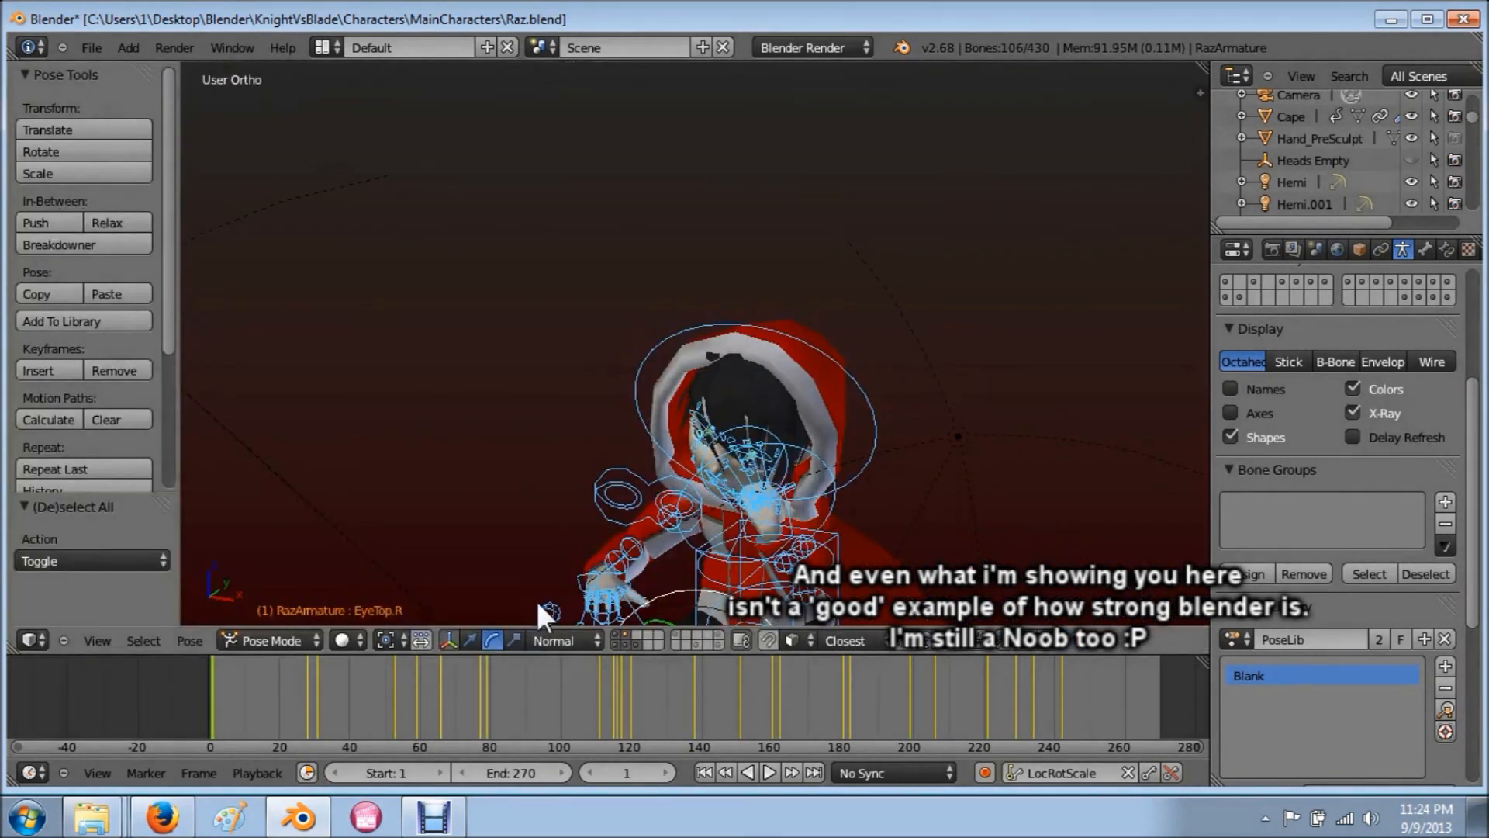
{"action": "middle_click_drag", "start_coordinate": [793, 489], "coordinate": [877, 336]}
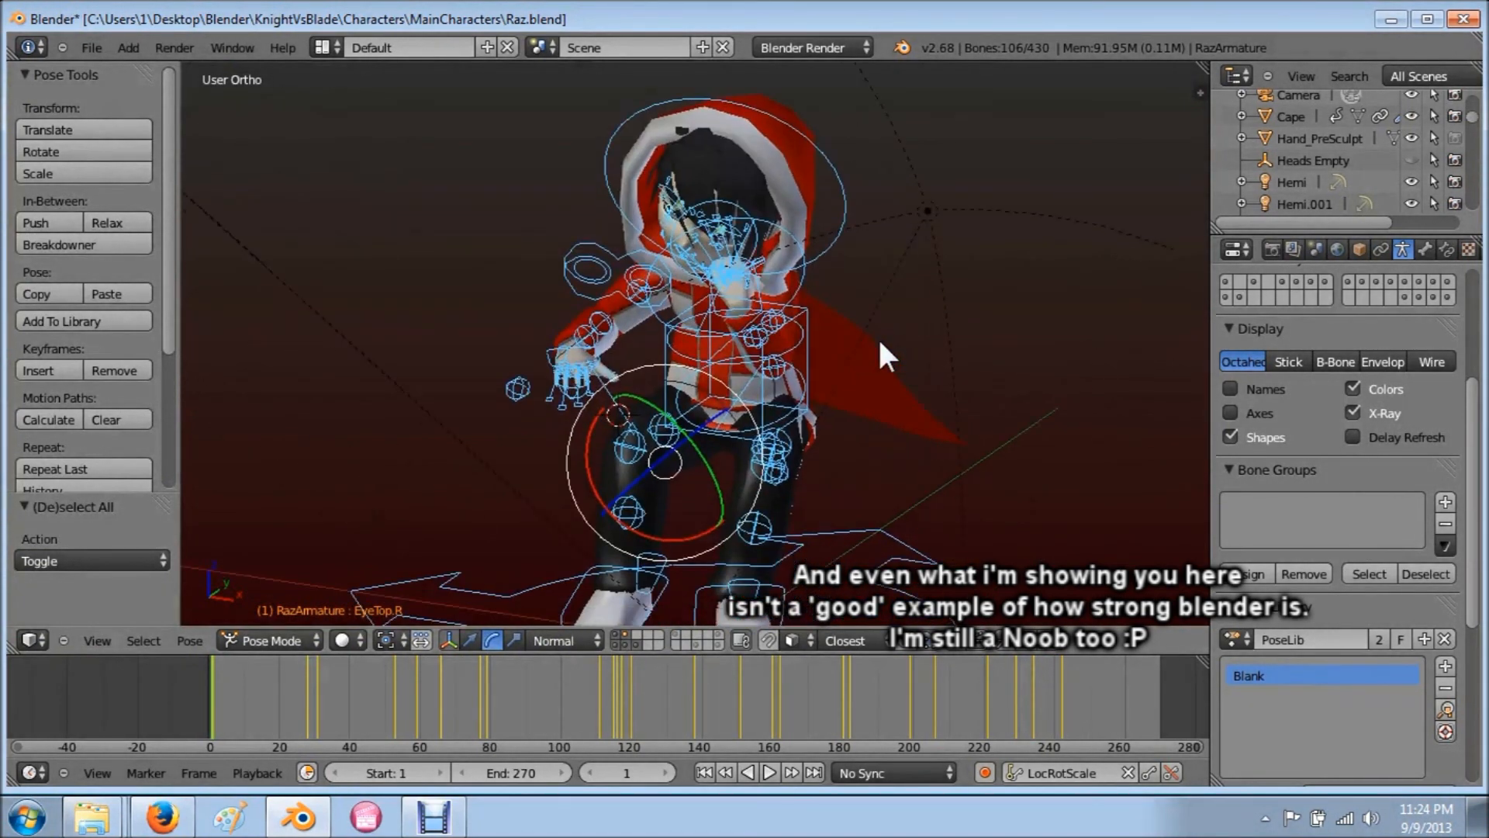
{"action": "left_click", "coordinate": [637, 638]}
{"action": "middle_click_drag", "start_coordinate": [837, 465], "coordinate": [885, 438]}
{"action": "left_click", "coordinate": [635, 635]}
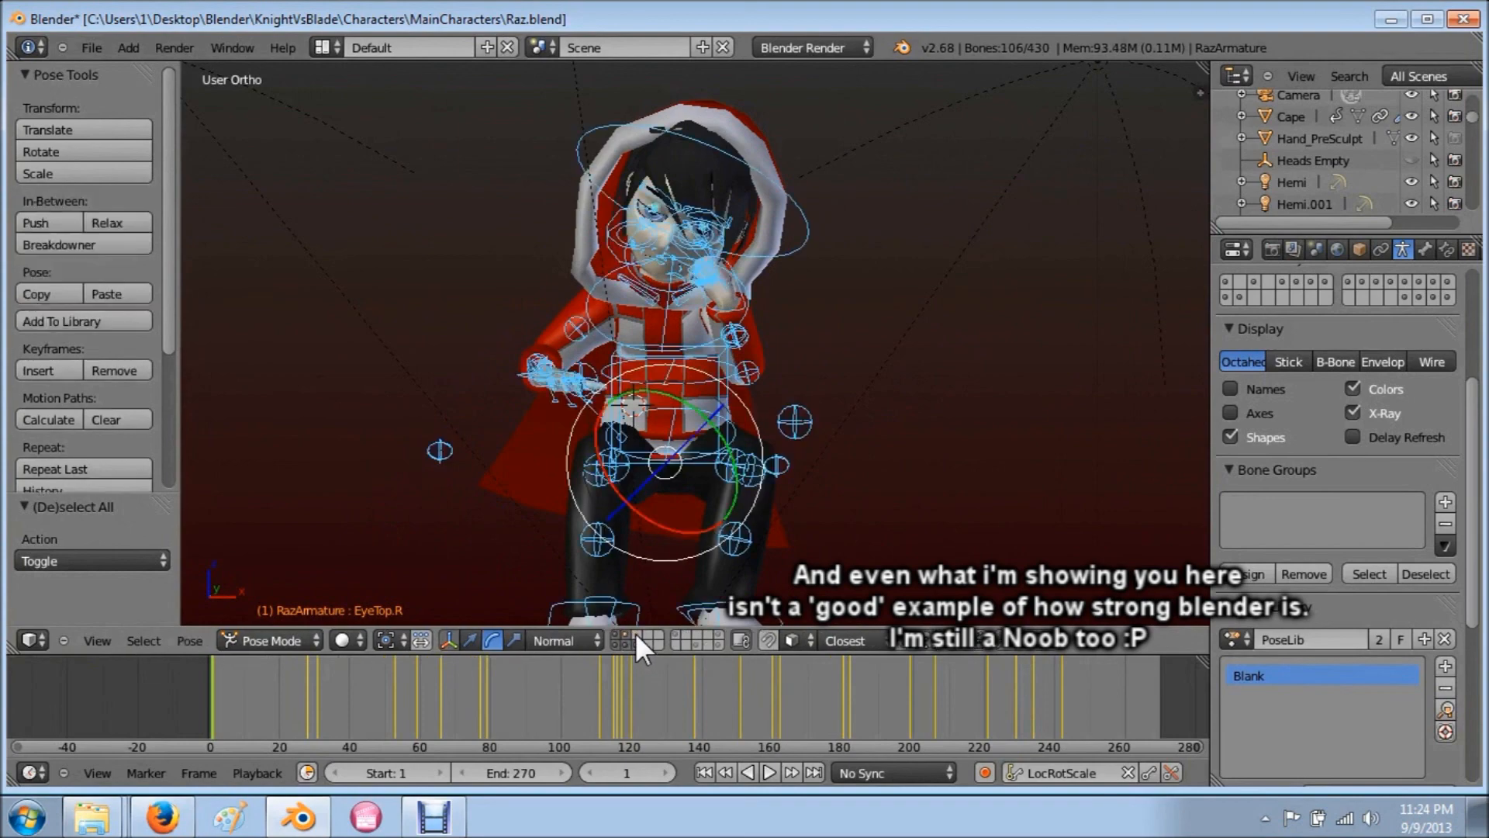
{"action": "middle_click_drag", "start_coordinate": [660, 481], "coordinate": [967, 315]}
{"action": "middle_click_drag", "start_coordinate": [682, 439], "coordinate": [906, 458]}
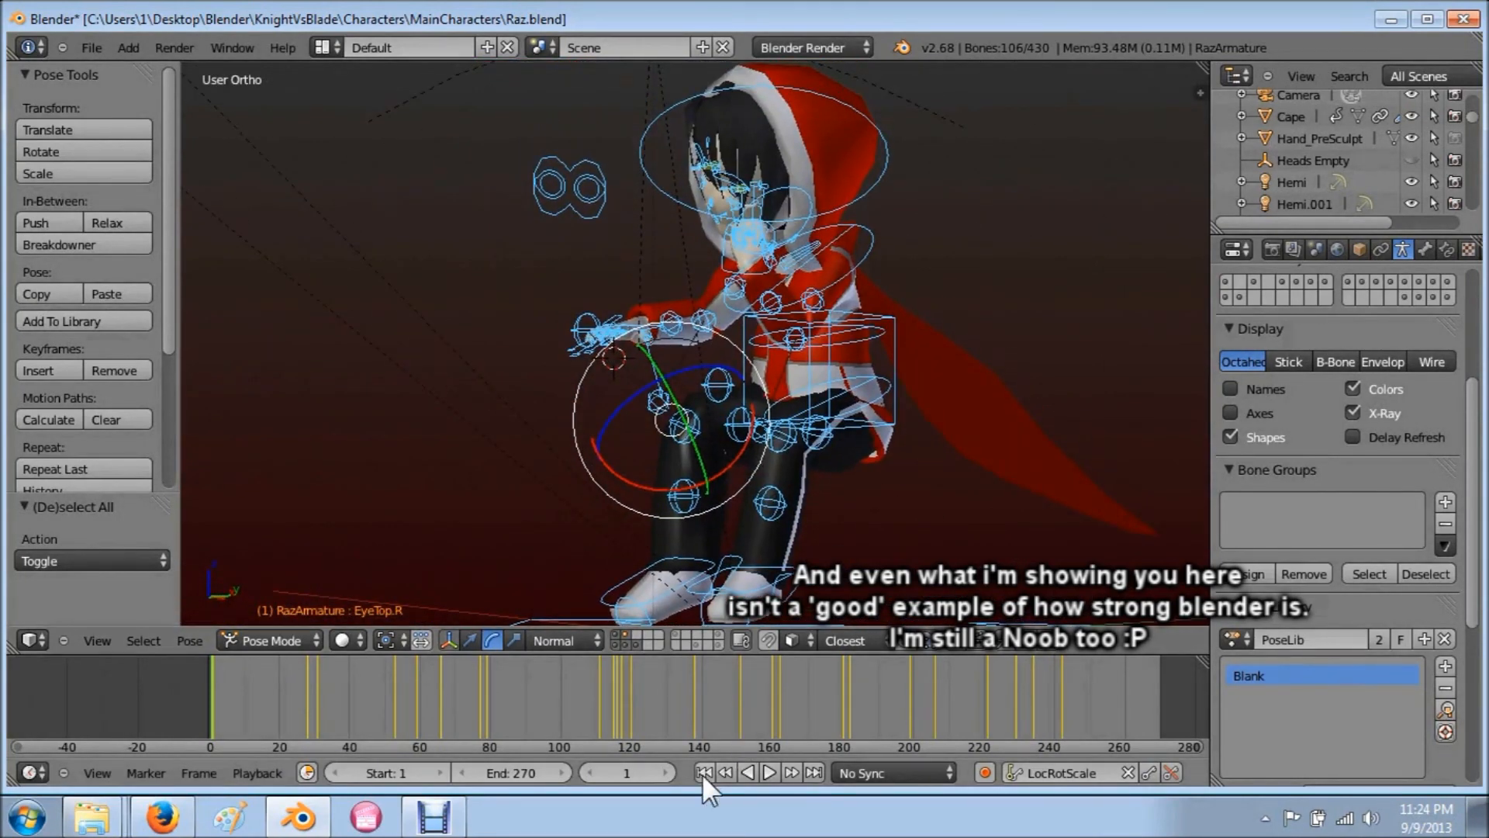
Step: Play the BoredAtDesk animation with all bones selected and watch the rig's movement from several angles
{"action": "key", "text": "a"}
{"action": "middle_click_drag", "start_coordinate": [776, 492], "coordinate": [840, 498]}
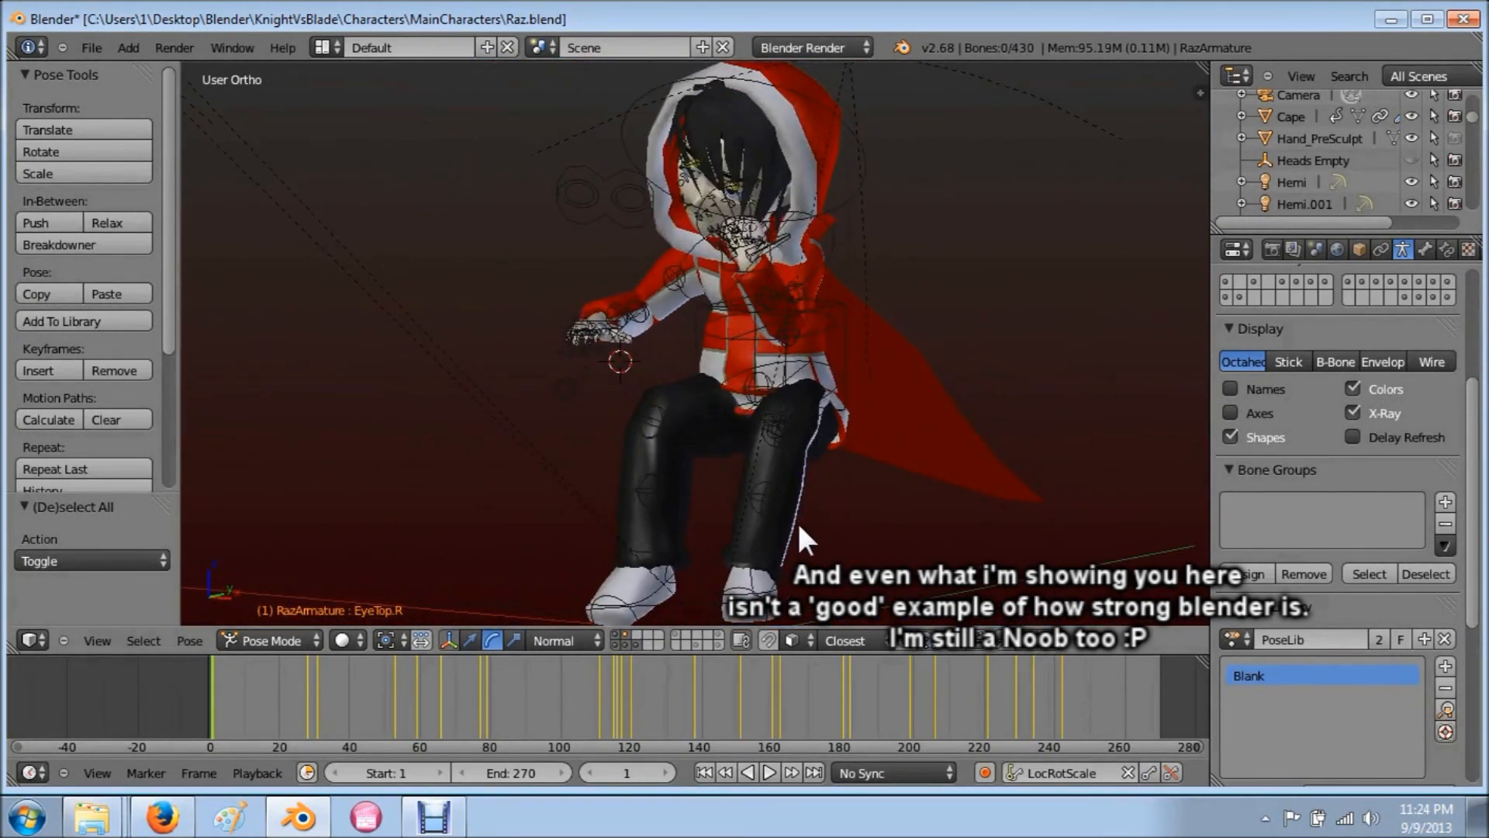
{"action": "key", "text": "a"}
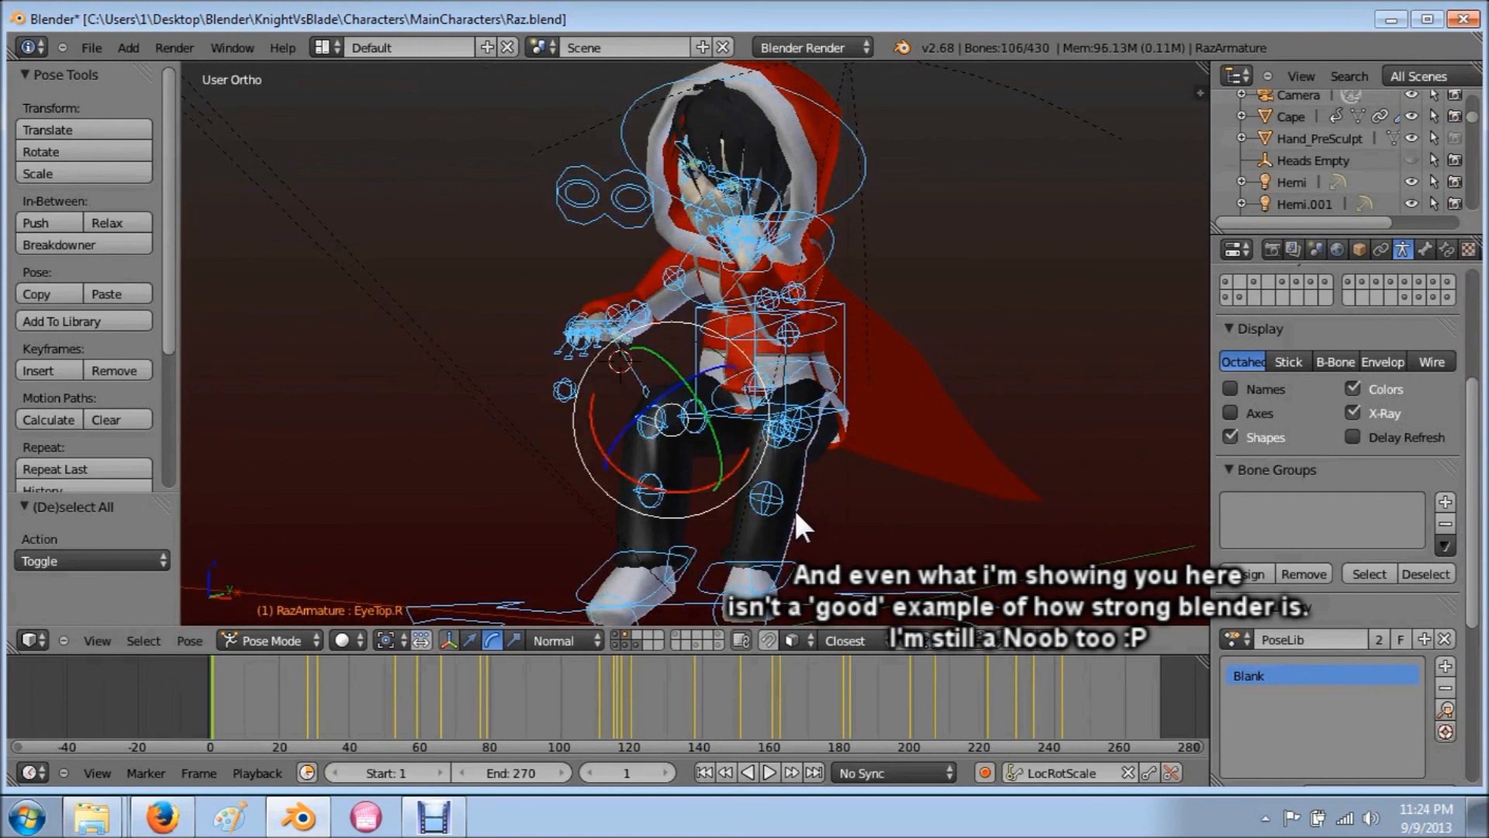
{"action": "left_click", "coordinate": [765, 773]}
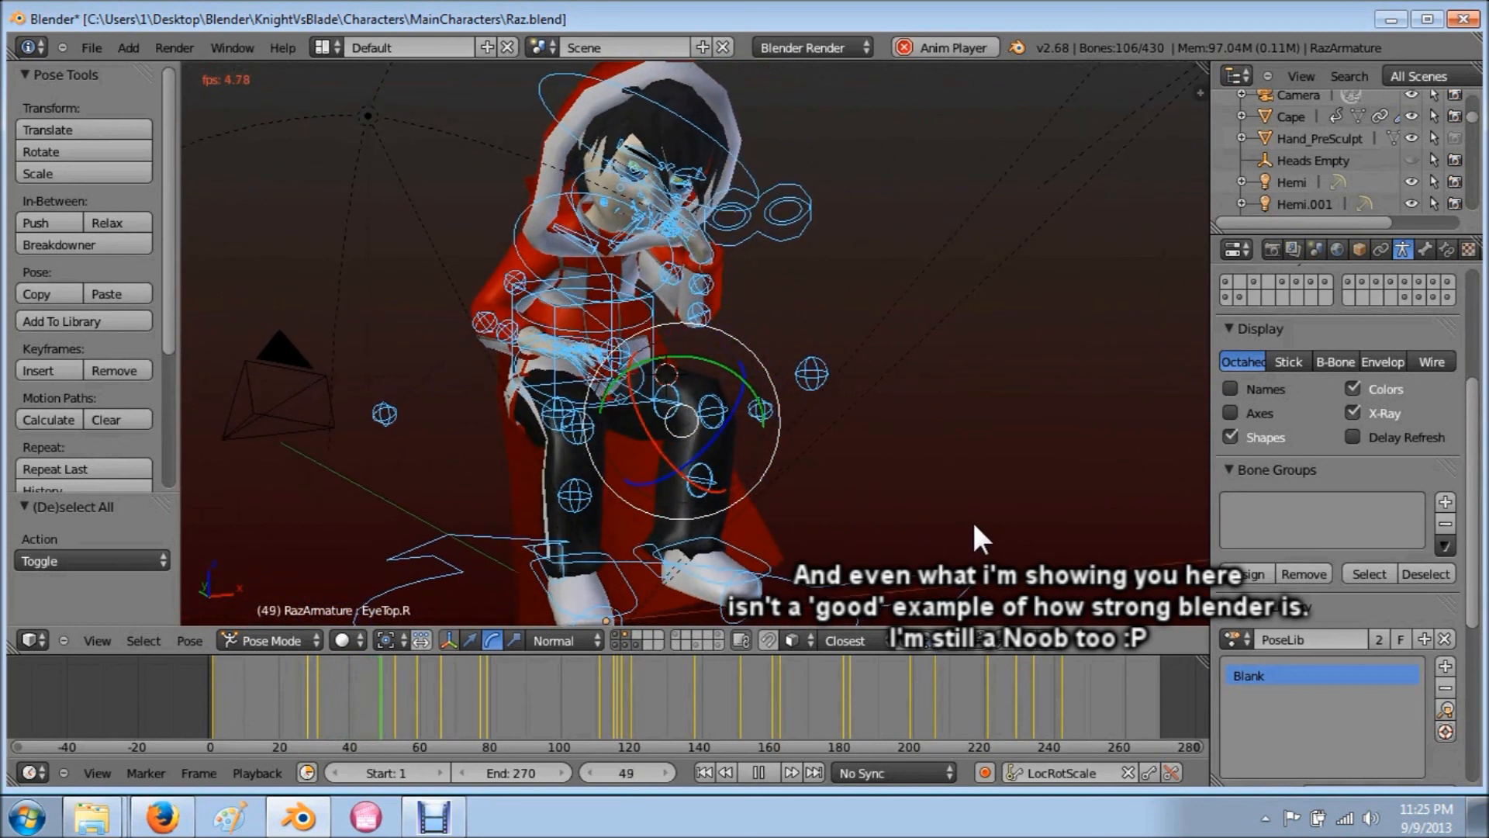
{"action": "middle_click_drag", "start_coordinate": [996, 521], "coordinate": [929, 520]}
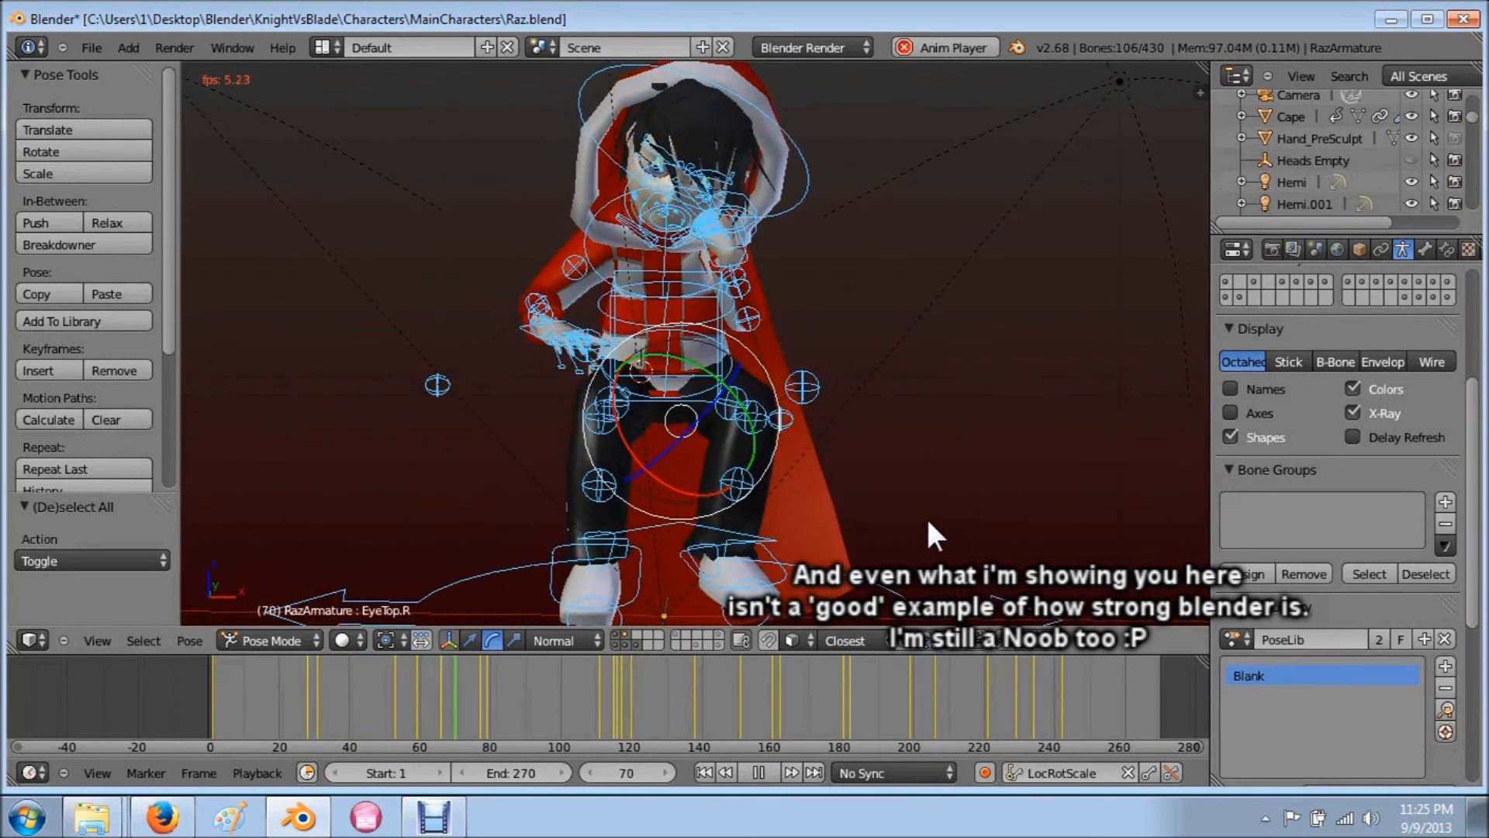
{"action": "middle_click_drag", "start_coordinate": [857, 519], "coordinate": [823, 519]}
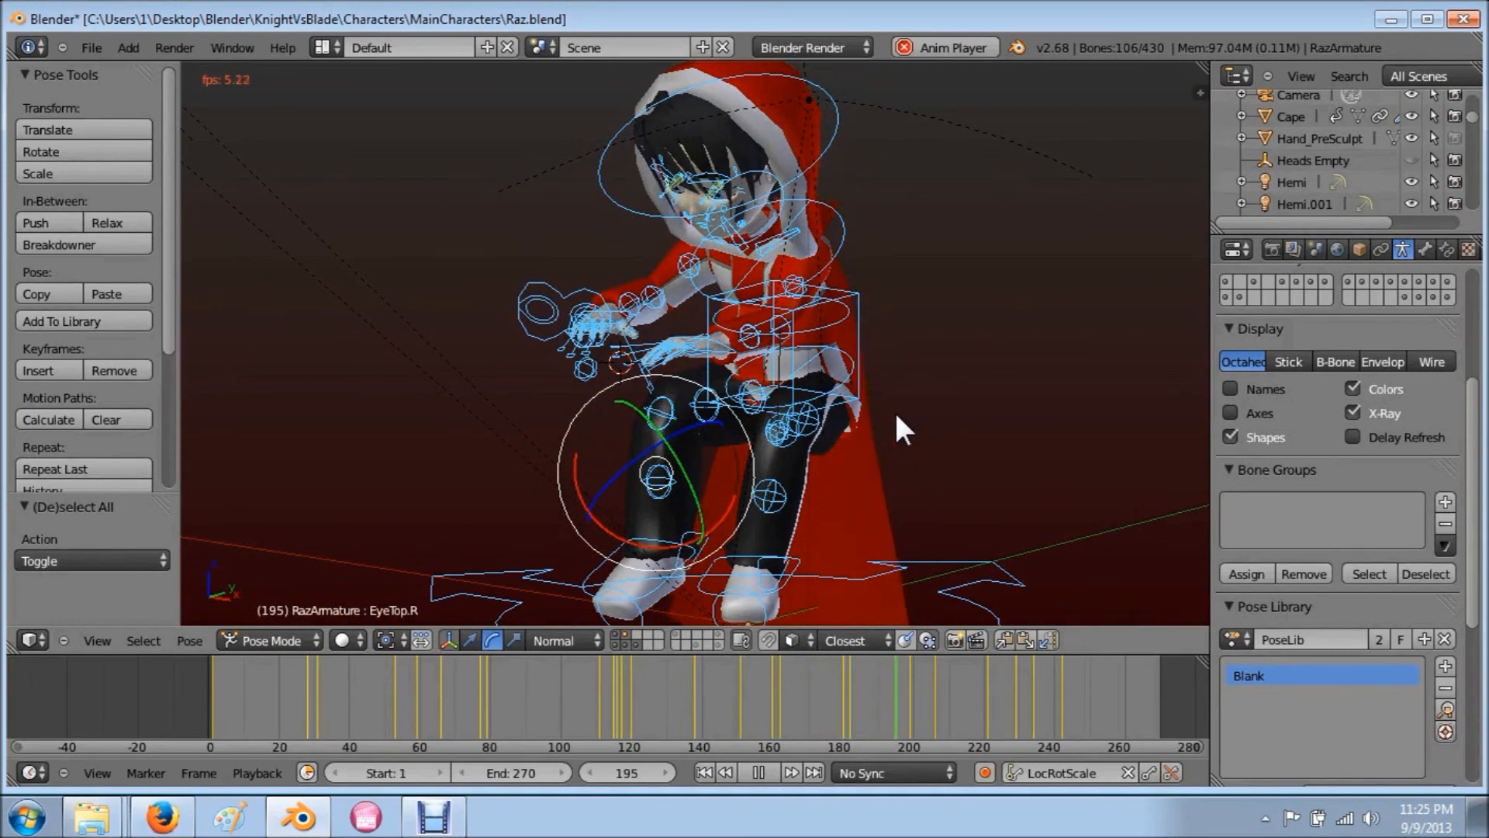
{"action": "mouse_move", "coordinate": [783, 413]}
{"action": "middle_mouse_down"}
{"action": "mouse_move", "coordinate": [968, 407]}
{"action": "mouse_move", "coordinate": [767, 430]}
{"action": "middle_mouse_up"}
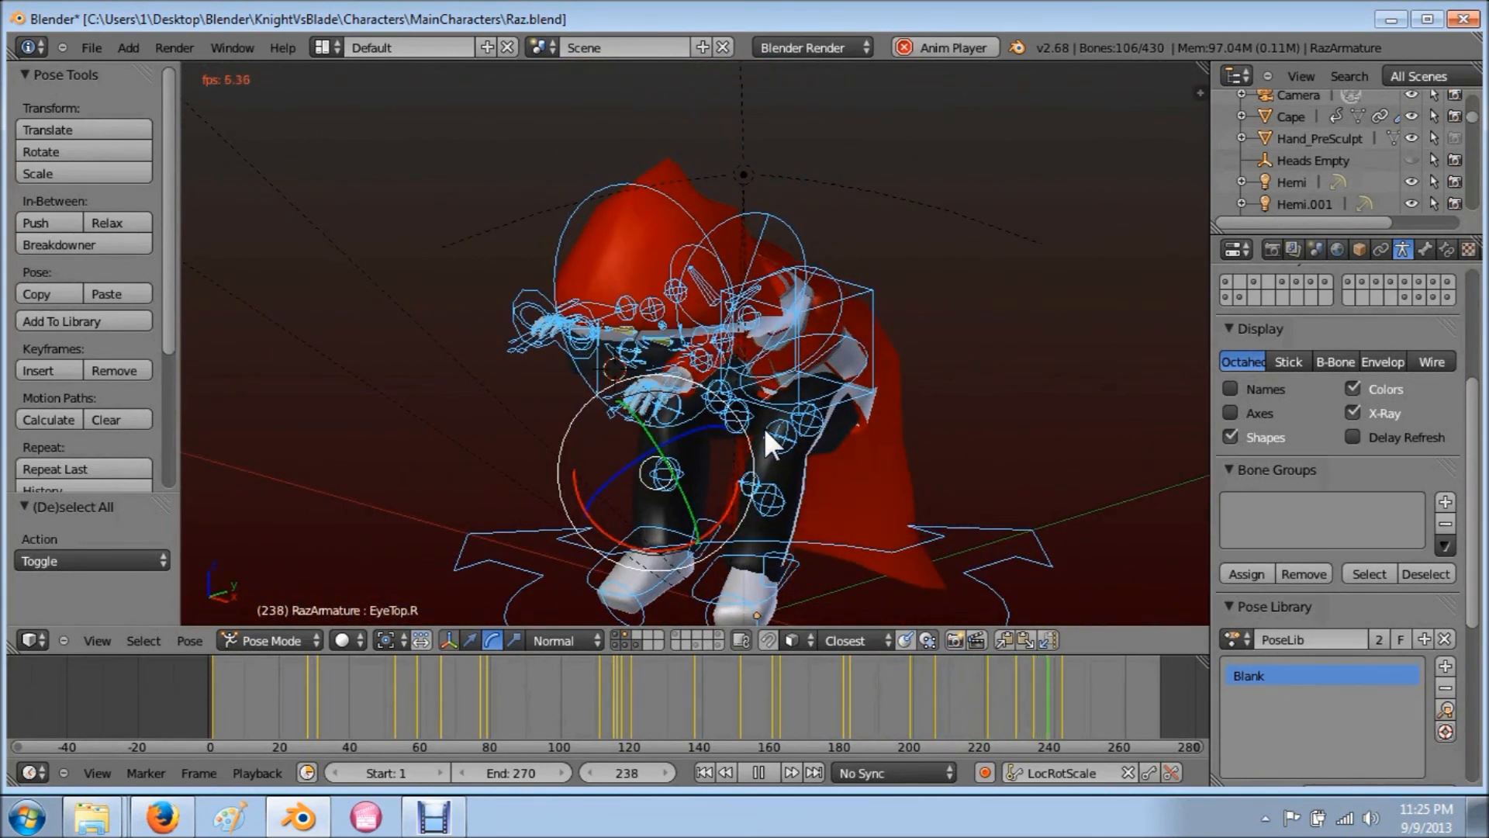
Step: Hide the rig by showing only the character's mesh layer, watch the animation without bones and stop playback
{"action": "left_click", "coordinate": [625, 635]}
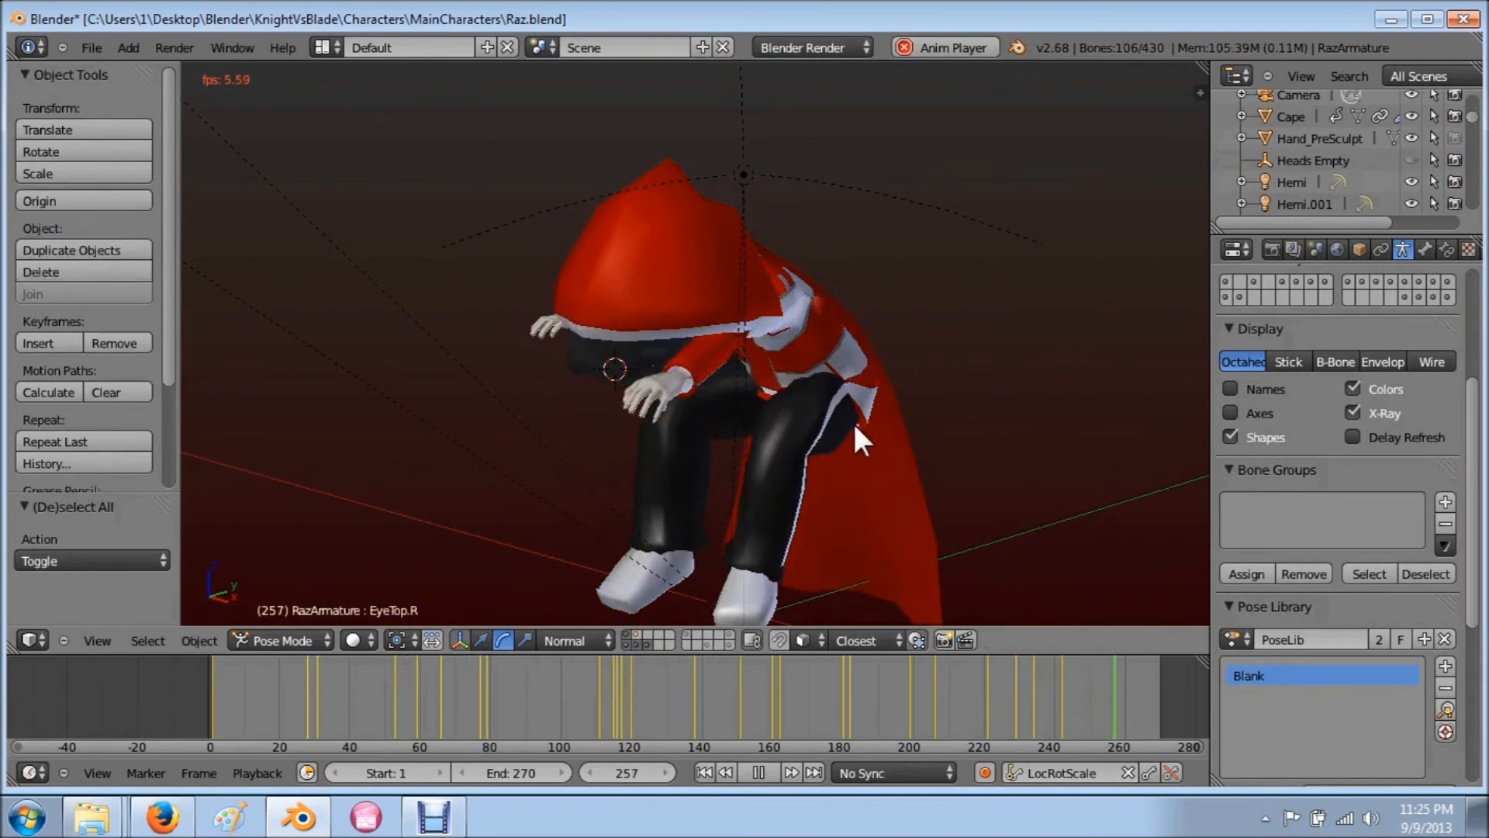
{"action": "key", "text": "KP_1"}
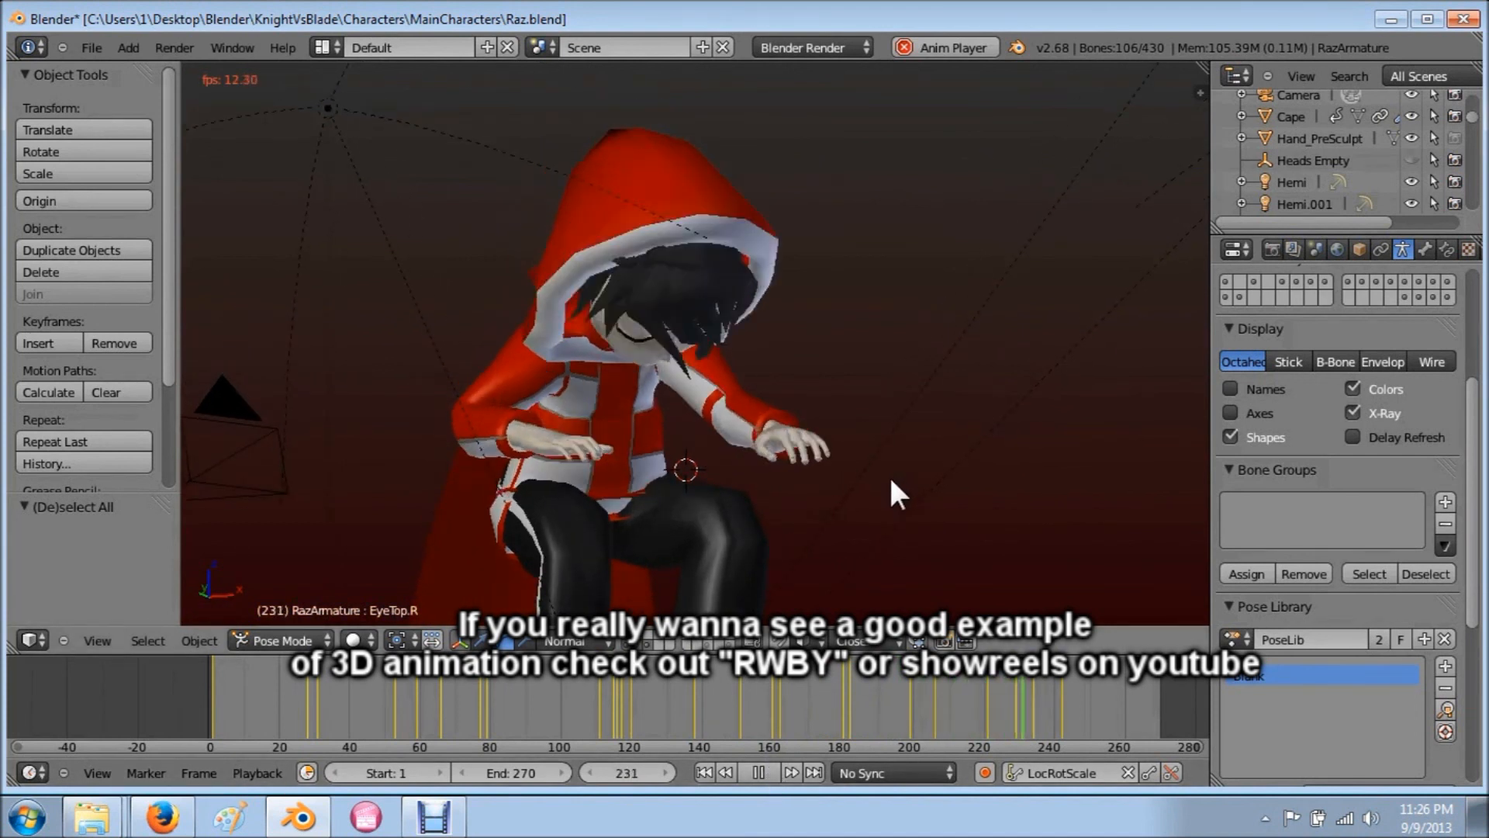
{"action": "left_click", "coordinate": [759, 773]}
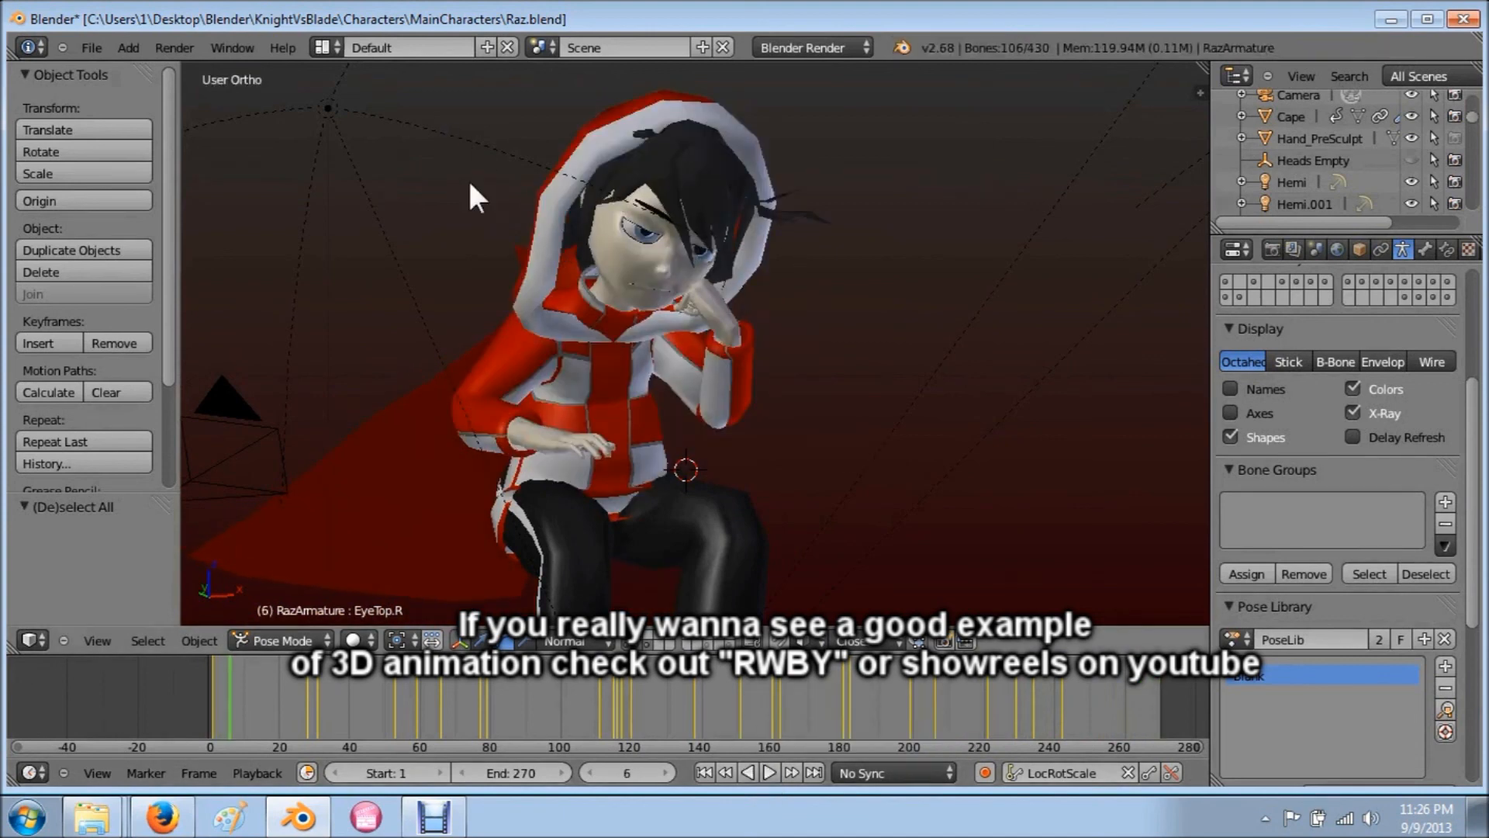
Step: Play the animation on to frame 23, render that frame as a still image and examine the face up close
{"action": "middle_click_drag", "start_coordinate": [866, 470], "coordinate": [822, 399]}
{"action": "scroll", "coordinate": [822, 399], "scroll_direction": "up", "scroll_amount": 2}
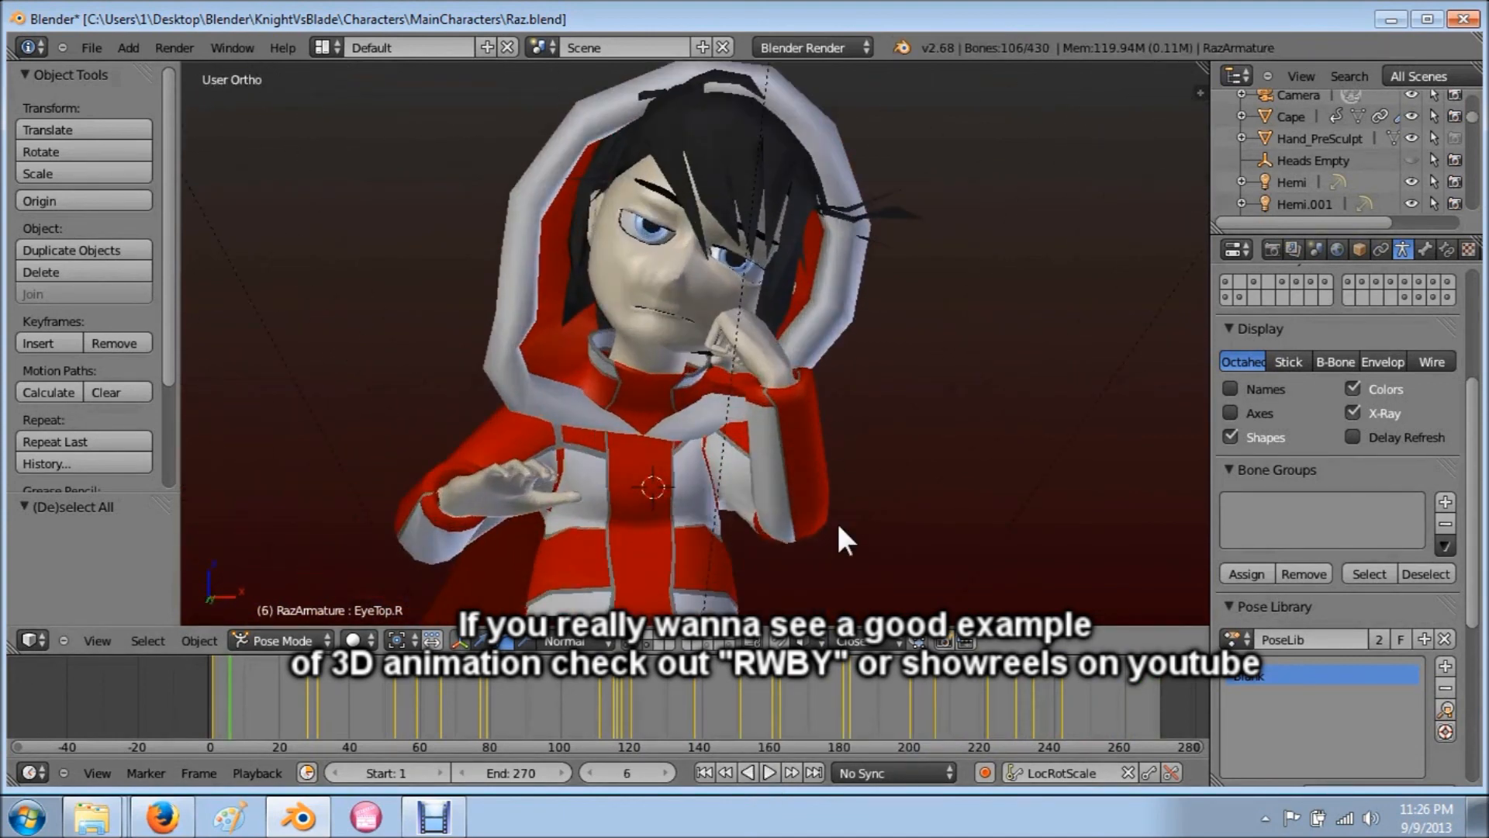
{"action": "left_click", "coordinate": [773, 770]}
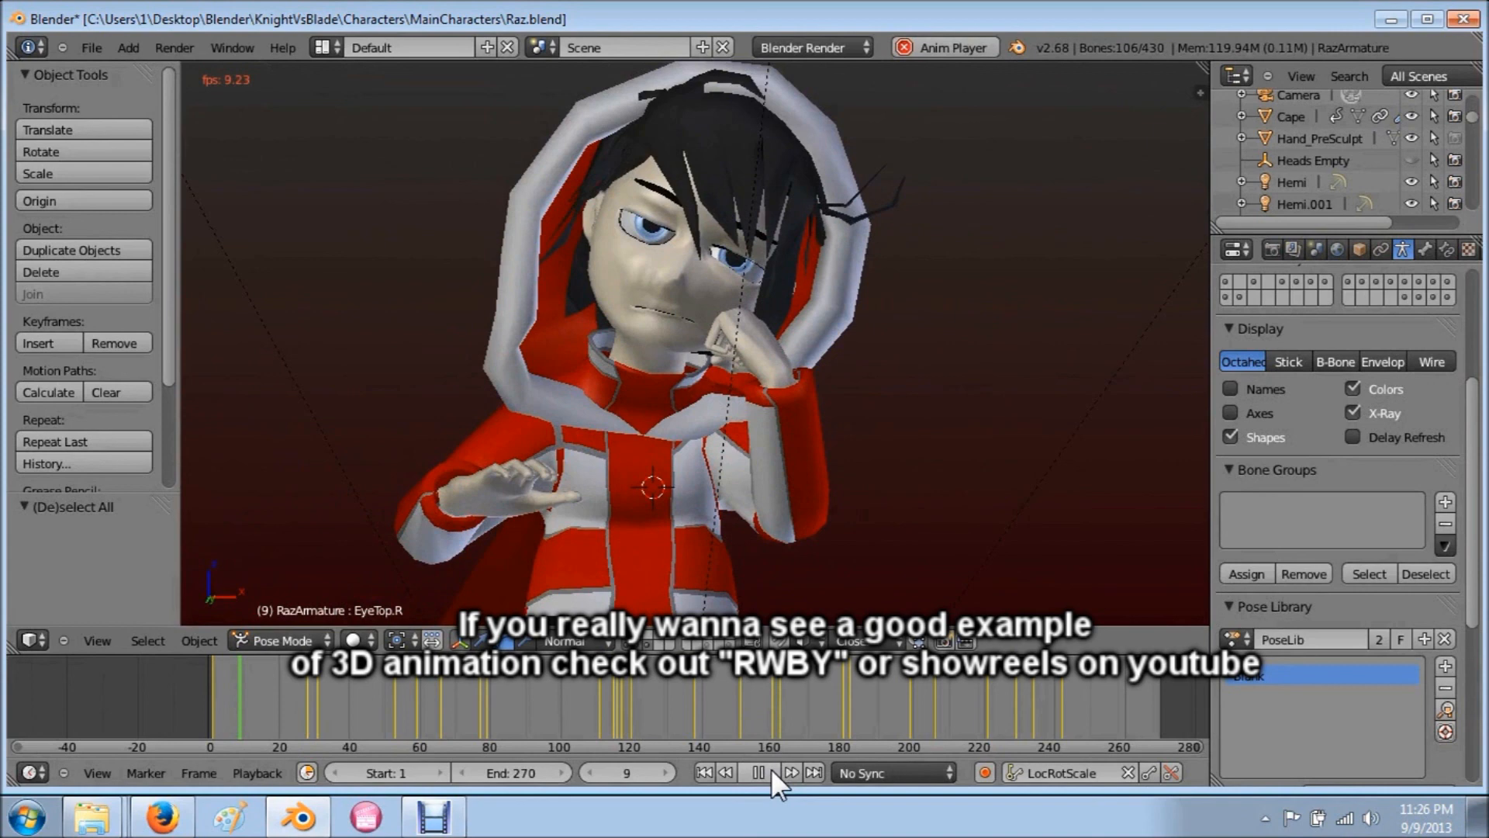
{"action": "key", "text": "alt+a"}
{"action": "left_click", "coordinate": [173, 48]}
{"action": "left_click", "coordinate": [188, 59]}
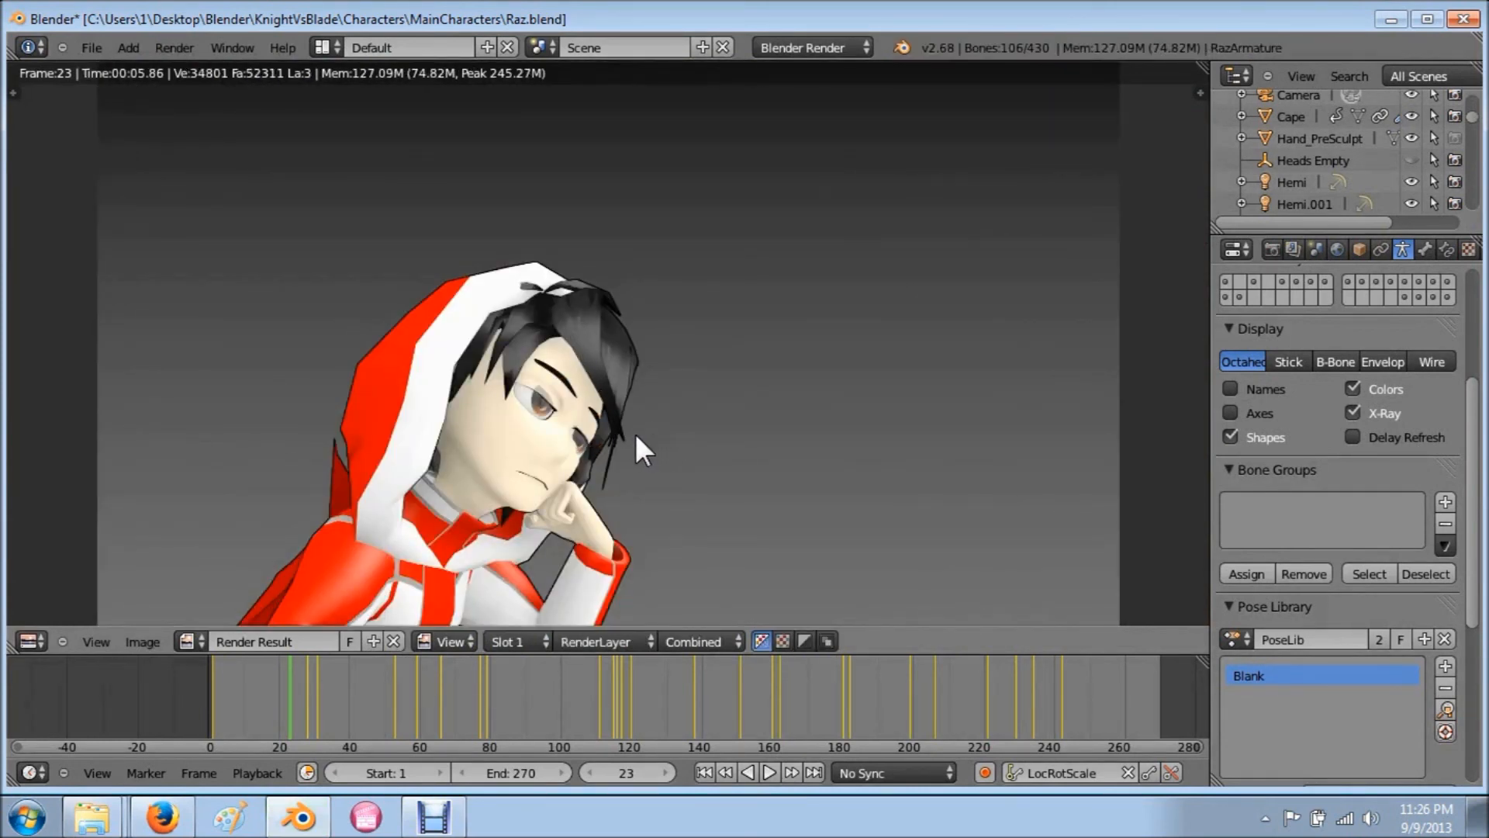
{"action": "scroll", "coordinate": [636, 434], "scroll_direction": "up", "scroll_amount": 3}
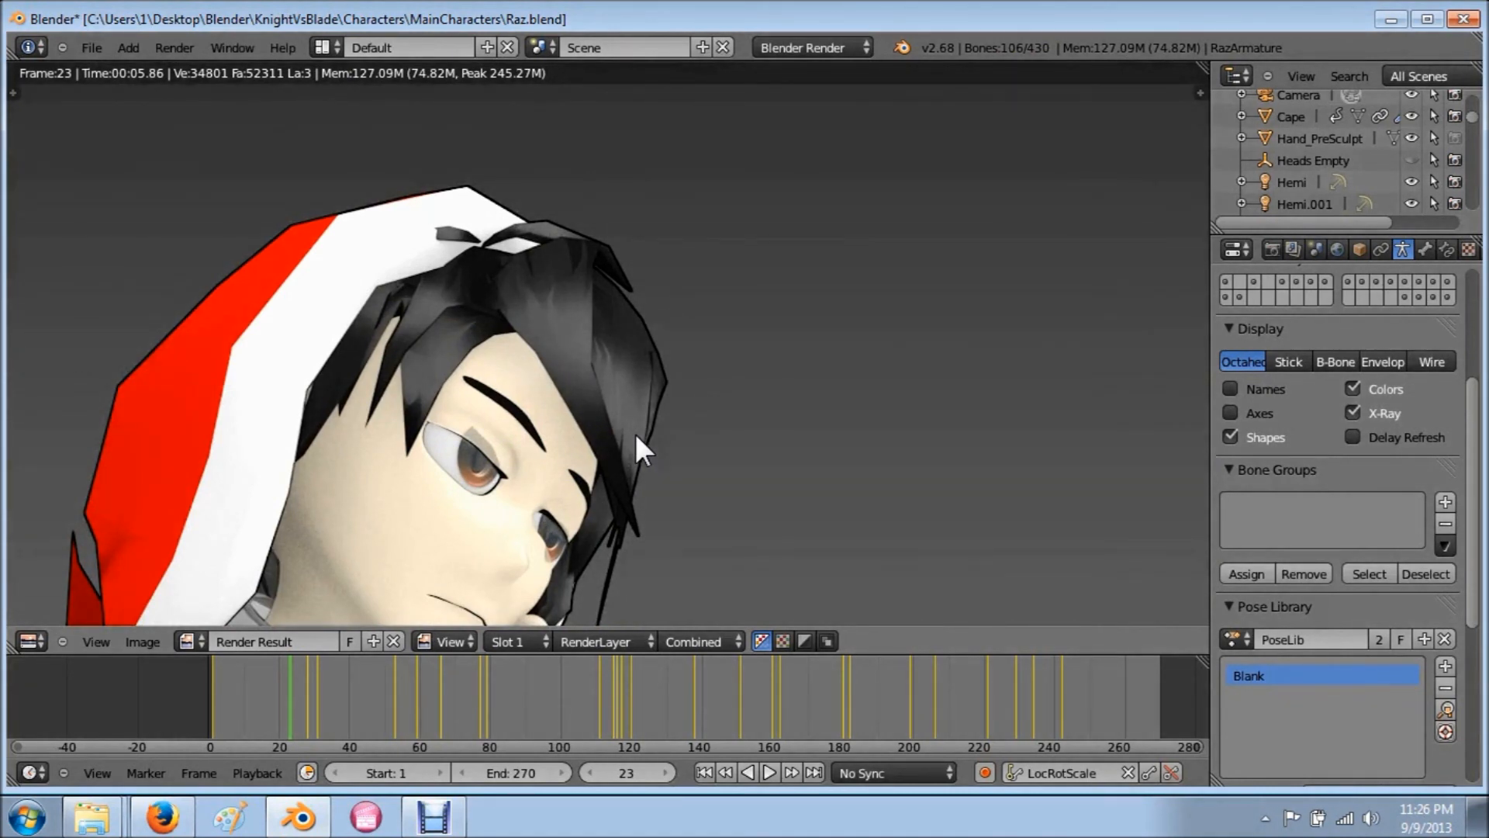
{"action": "scroll", "coordinate": [635, 434], "scroll_direction": "down", "scroll_amount": 3}
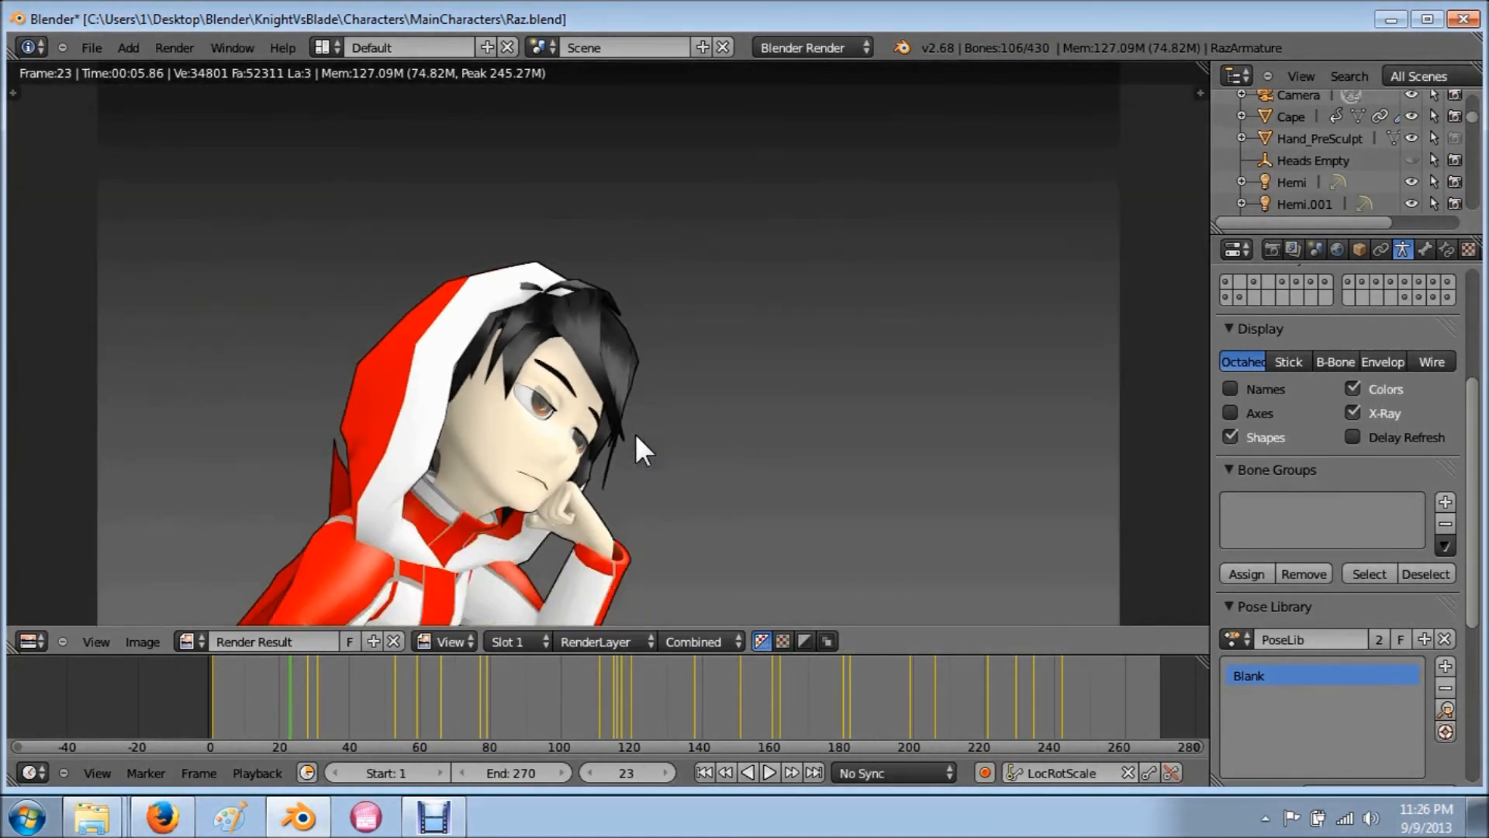